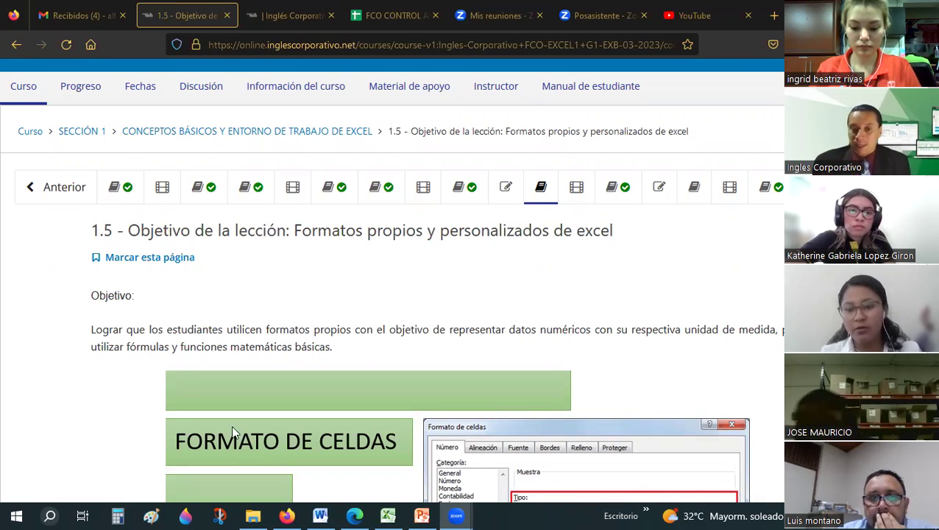
# Step: Scroll the lesson 1.5 page past the Número and Alineación slides to the Formato de Borde slide
pyautogui.scroll(-5, 380, 283)
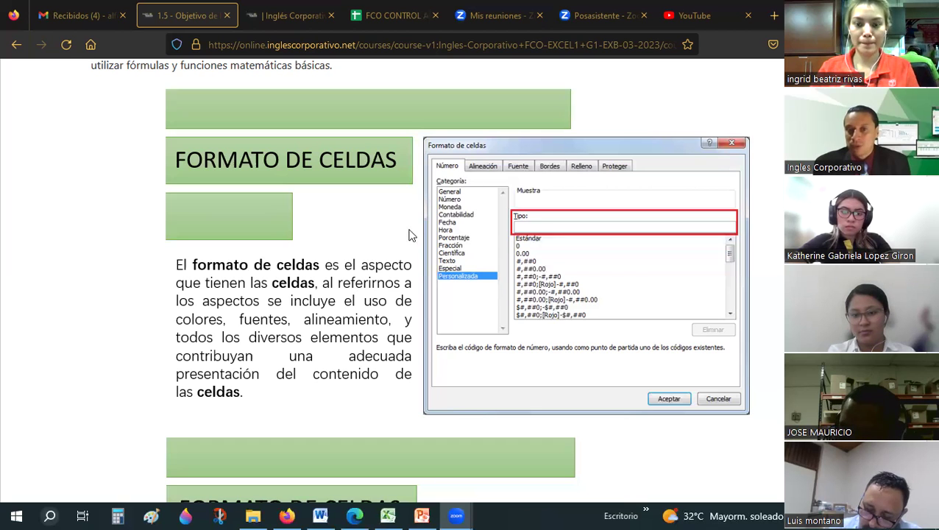
pyautogui.scroll(-5, 360, 223)
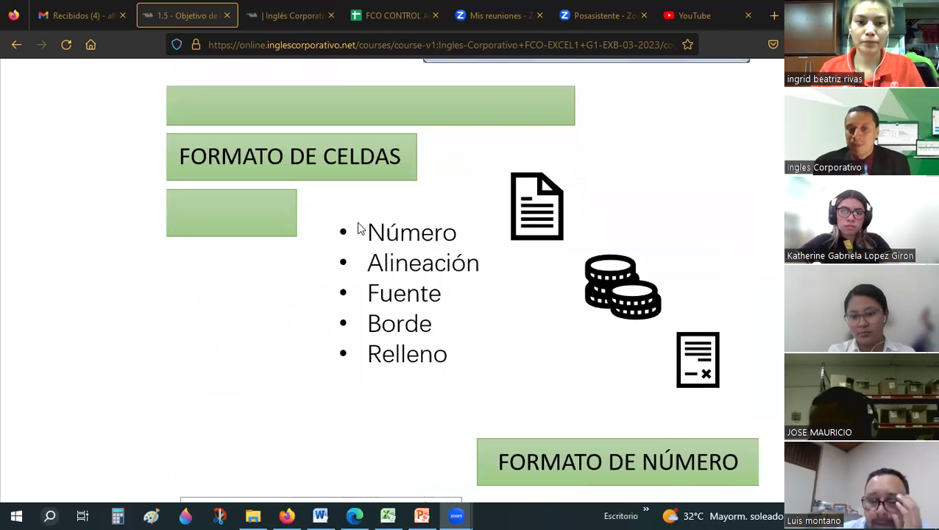
pyautogui.scroll(-5, 361, 228)
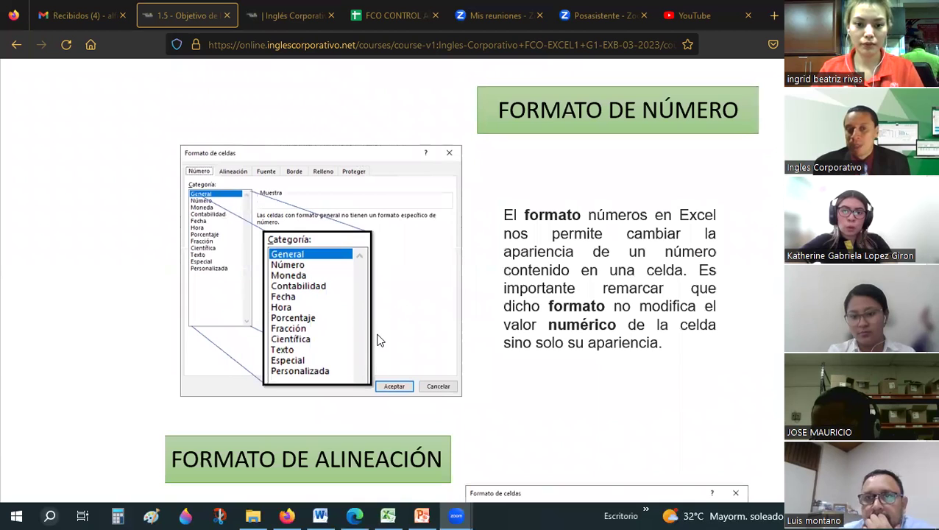
pyautogui.scroll(-6, 335, 256)
pyautogui.scroll(2, 334, 250)
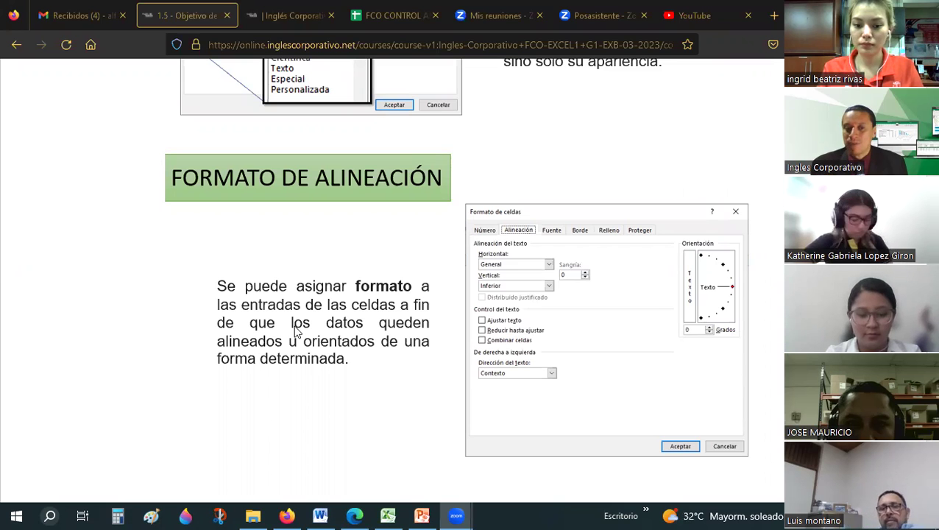
pyautogui.click(312, 290)
pyautogui.scroll(-5, 368, 324)
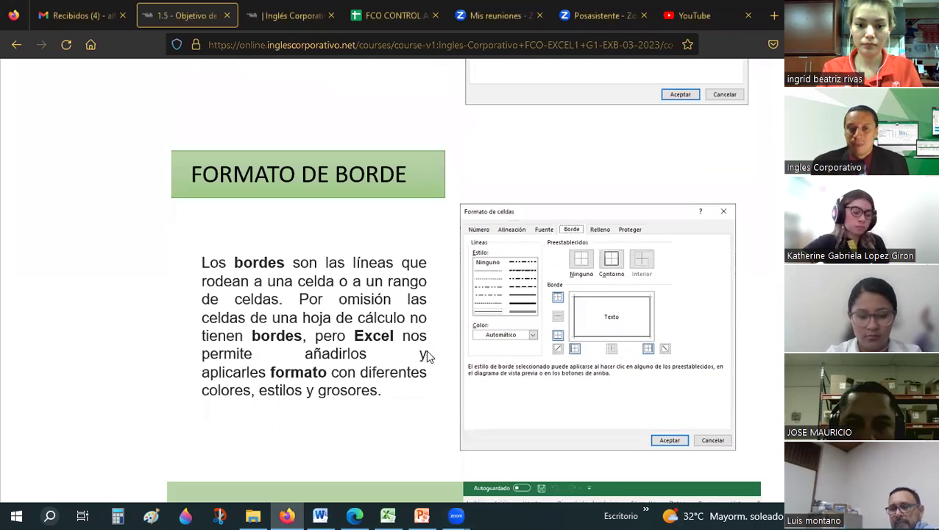
pyautogui.scroll(-2, 411, 180)
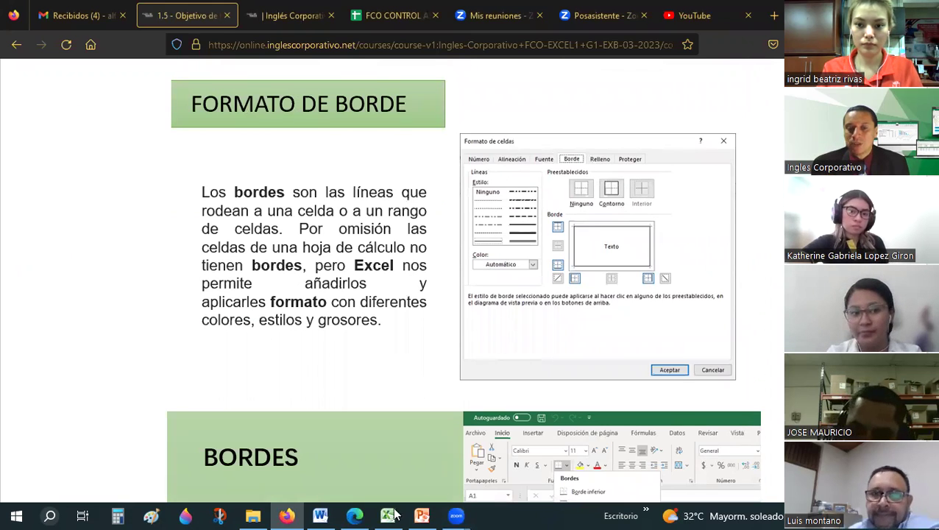
pyautogui.hotkey('alt', 'Tab')
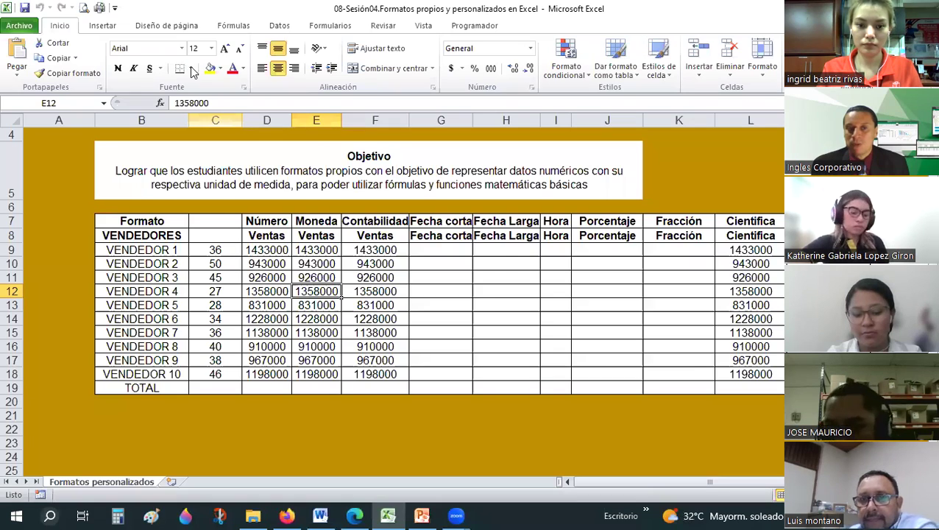
pyautogui.hotkey('alt', 'o')
pyautogui.press('b')
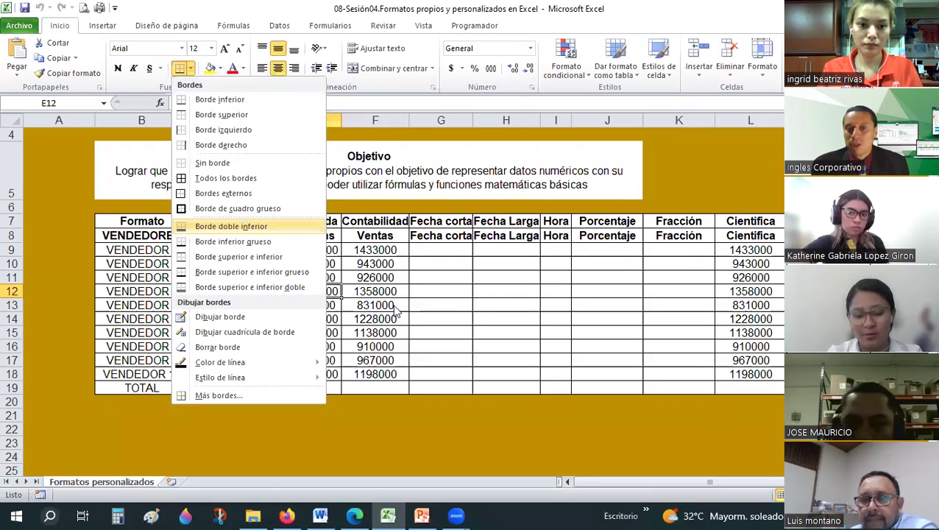
pyautogui.hotkey('alt', 'Tab')
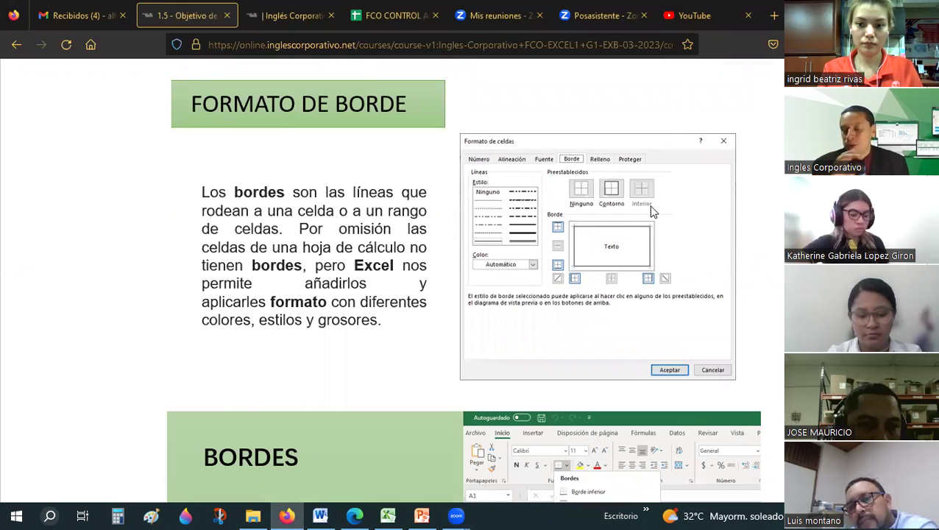
pyautogui.hotkey('alt', 'Tab')
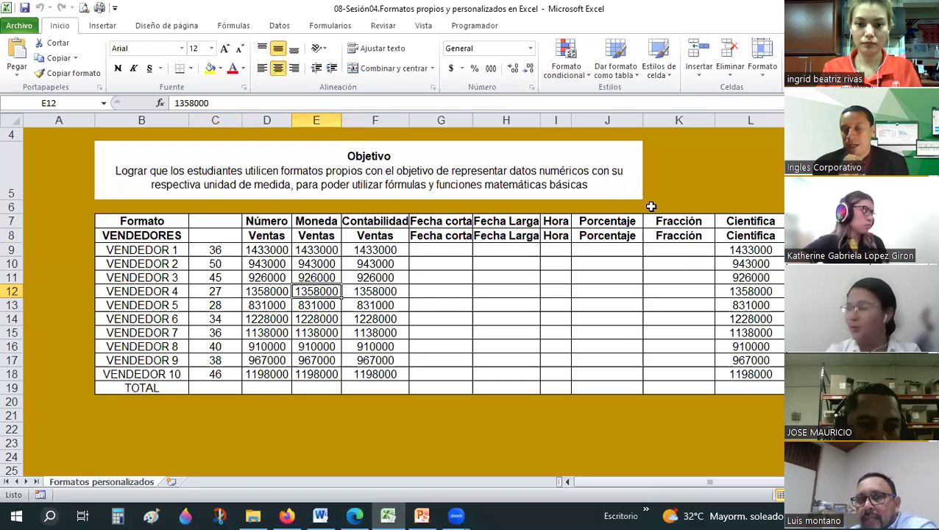
pyautogui.hotkey('alt', 'Tab')
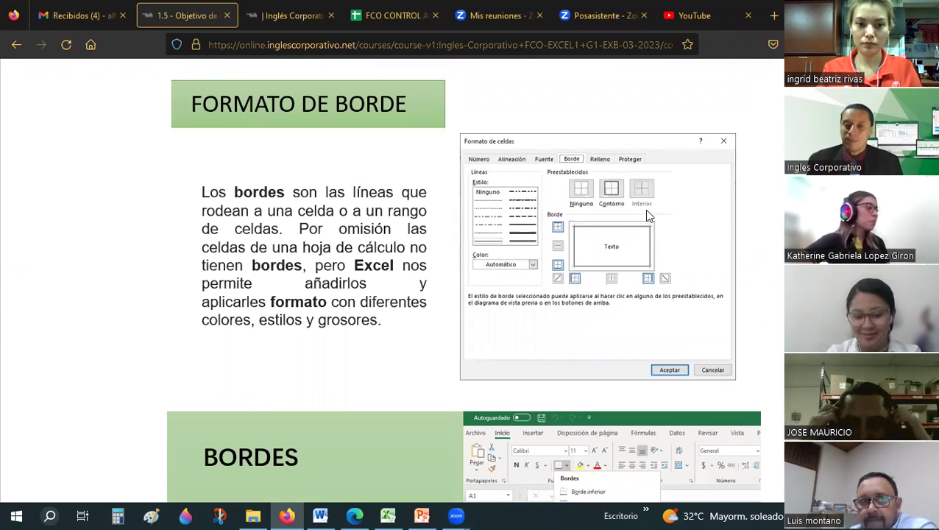
# Step: Scroll through the Bordes, Relleno and Personalizado slides, then back up to the lesson 1.5 Objetivo text
pyautogui.scroll(-4, 424, 245)
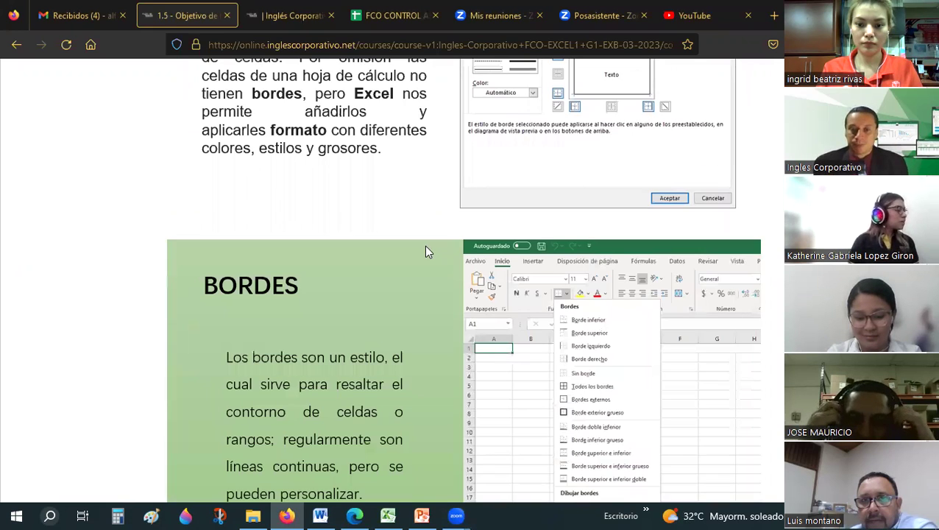
pyautogui.scroll(-3, 423, 245)
pyautogui.scroll(-5, 425, 252)
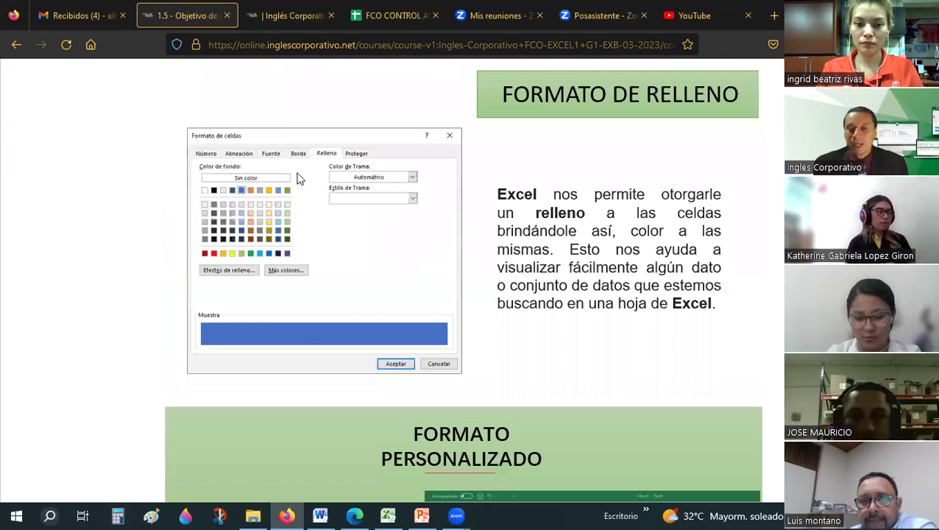
pyautogui.scroll(-4, 458, 301)
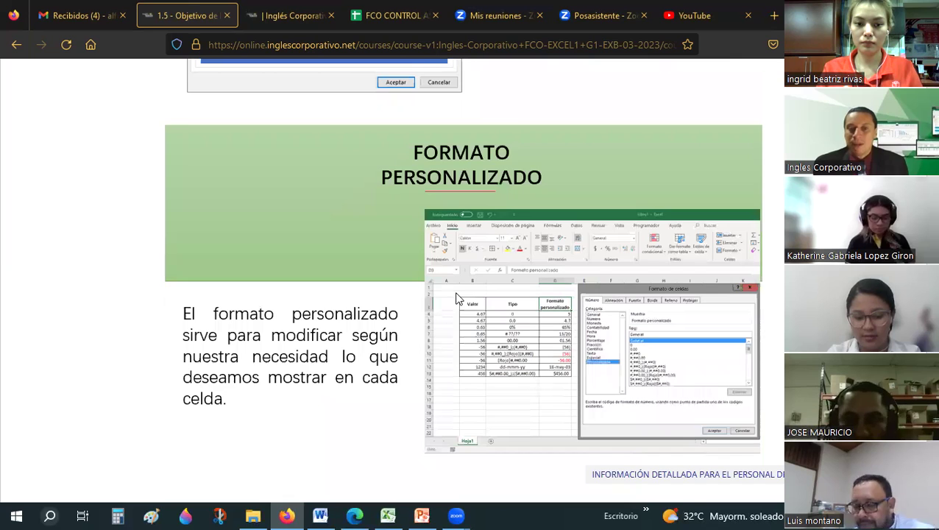
pyautogui.scroll(-3, 457, 299)
pyautogui.scroll(5, 434, 258)
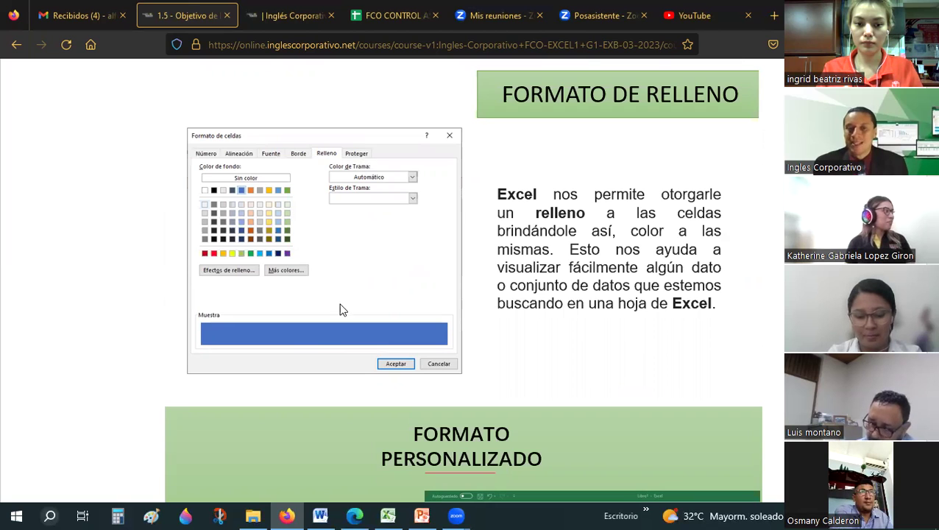
pyautogui.scroll(5, 331, 317)
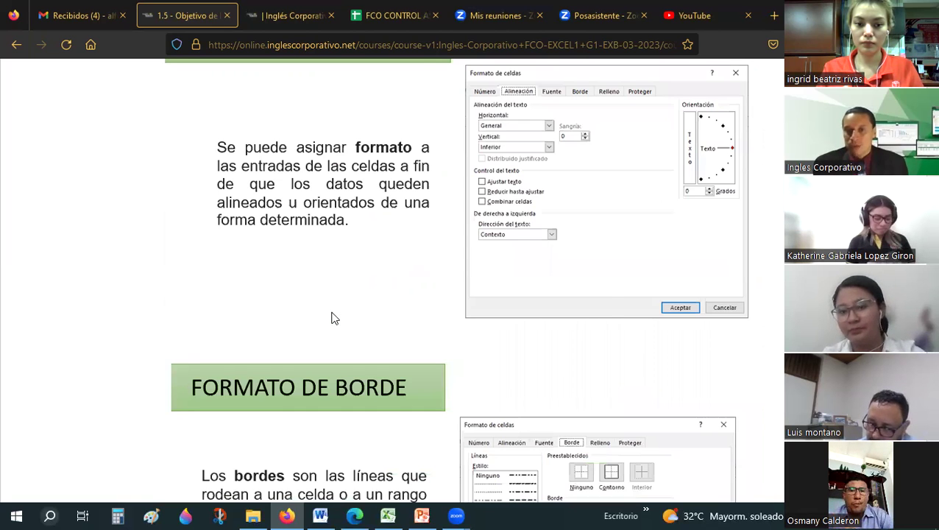
pyautogui.scroll(5, 332, 317)
pyautogui.scroll(5, 333, 317)
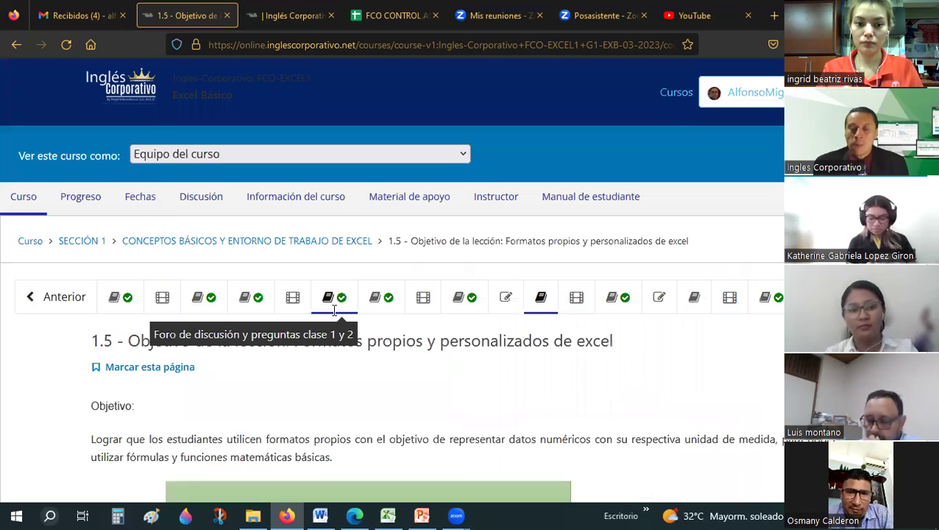
pyautogui.scroll(-2, 227, 314)
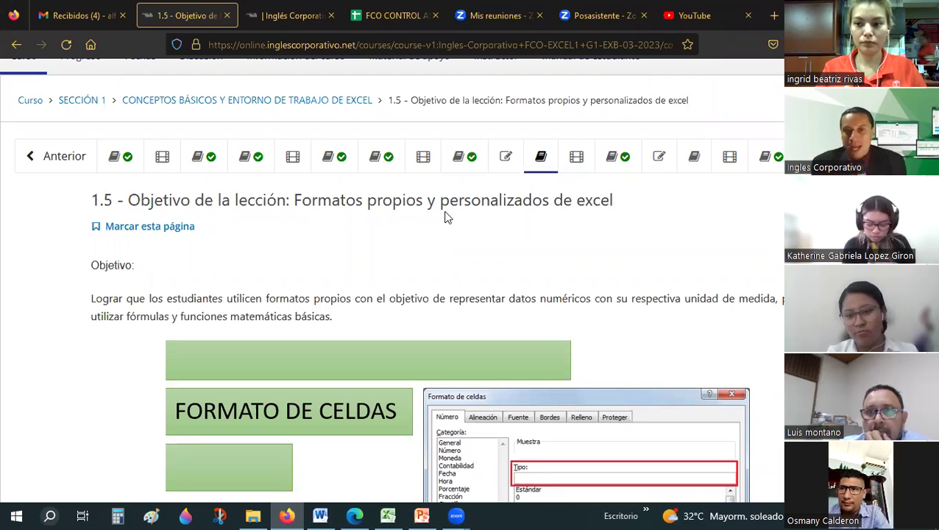
# Step: Open the course gradebook and scroll through the student grades
pyautogui.click(280, 19)
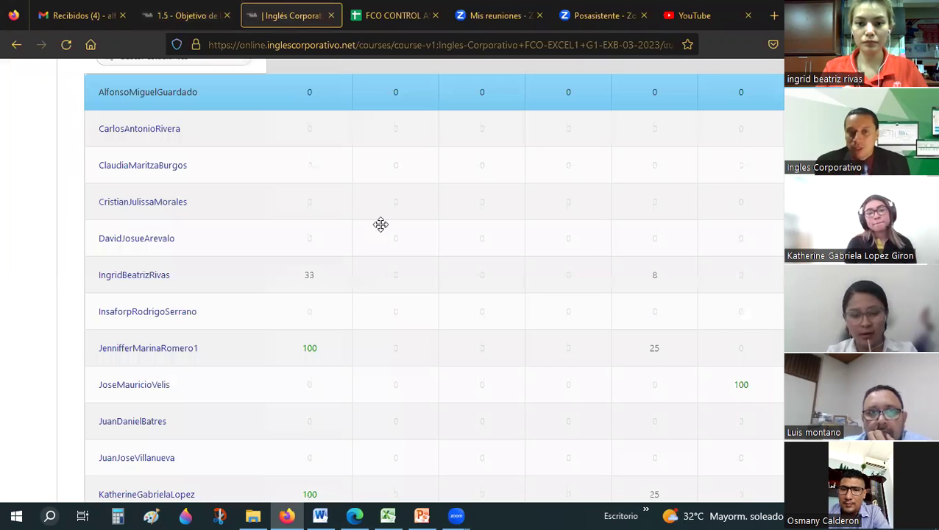
pyautogui.scroll(-1, 384, 206)
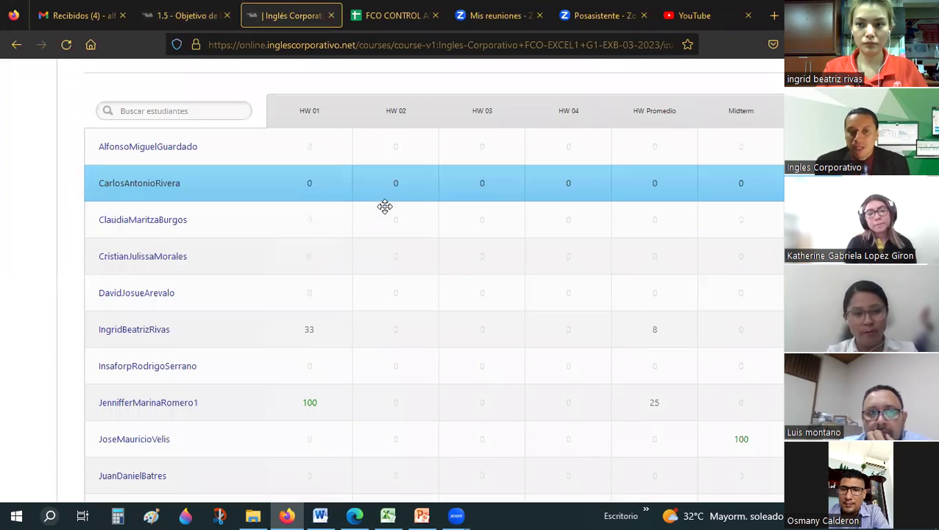
pyautogui.scroll(-5, 384, 206)
pyautogui.scroll(-3, 384, 205)
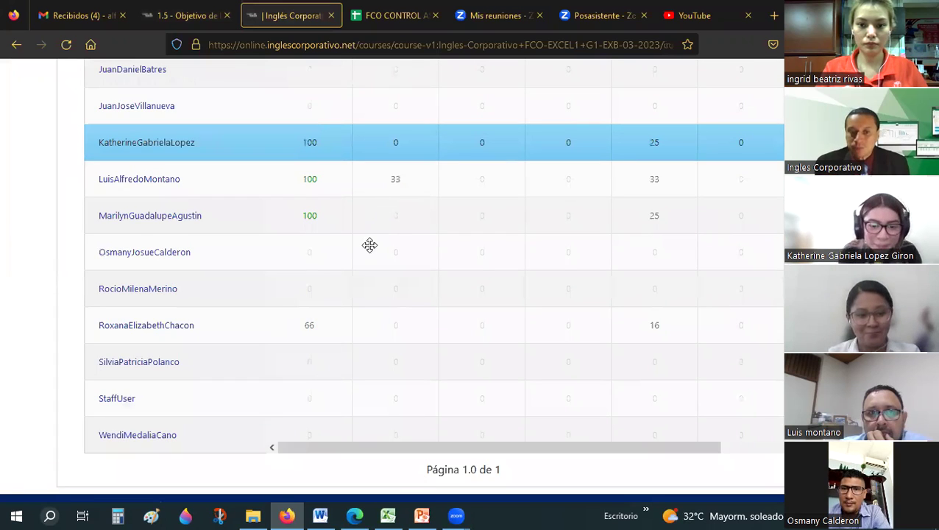
pyautogui.scroll(-2, 345, 269)
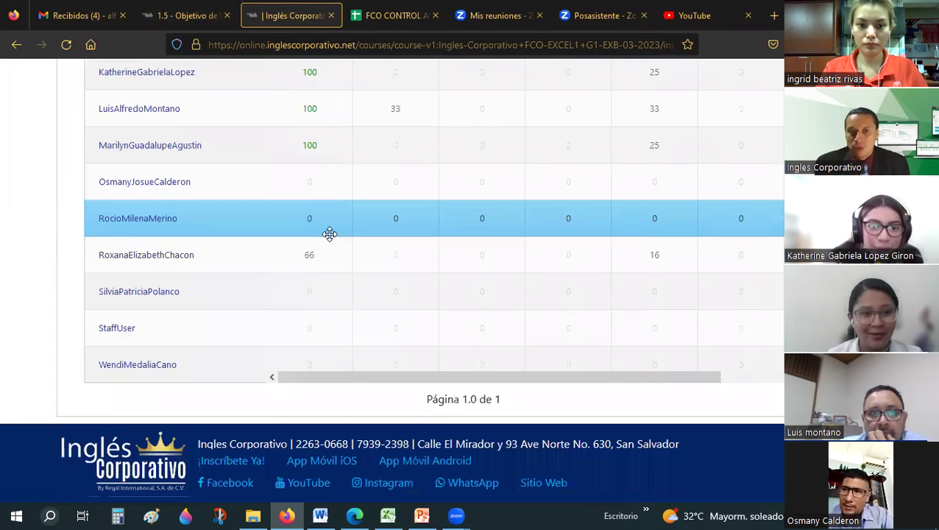
pyautogui.scroll(1, 329, 232)
pyautogui.scroll(1, 335, 215)
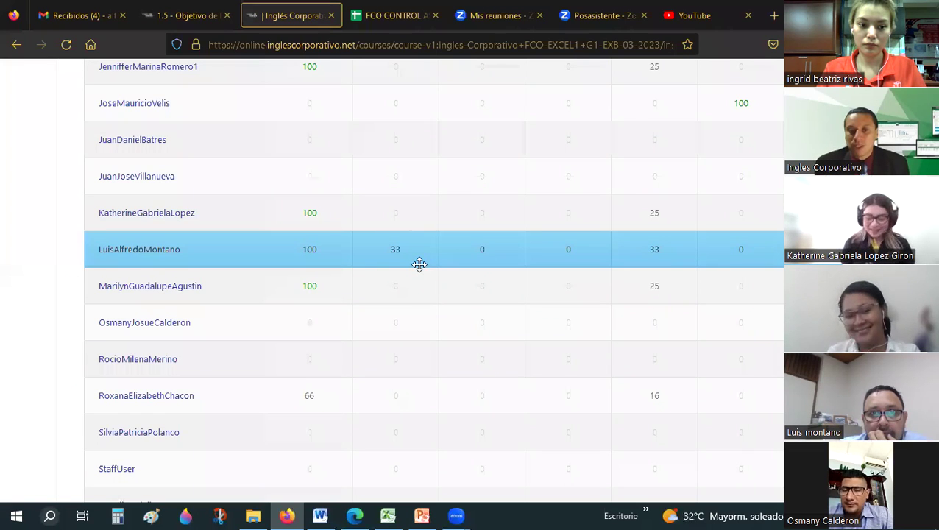
pyautogui.scroll(4, 418, 264)
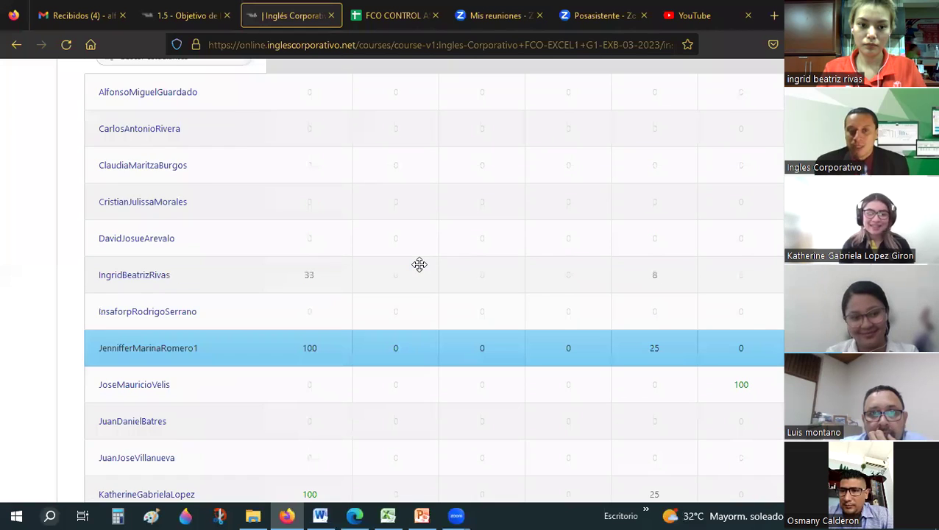
pyautogui.scroll(1, 376, 215)
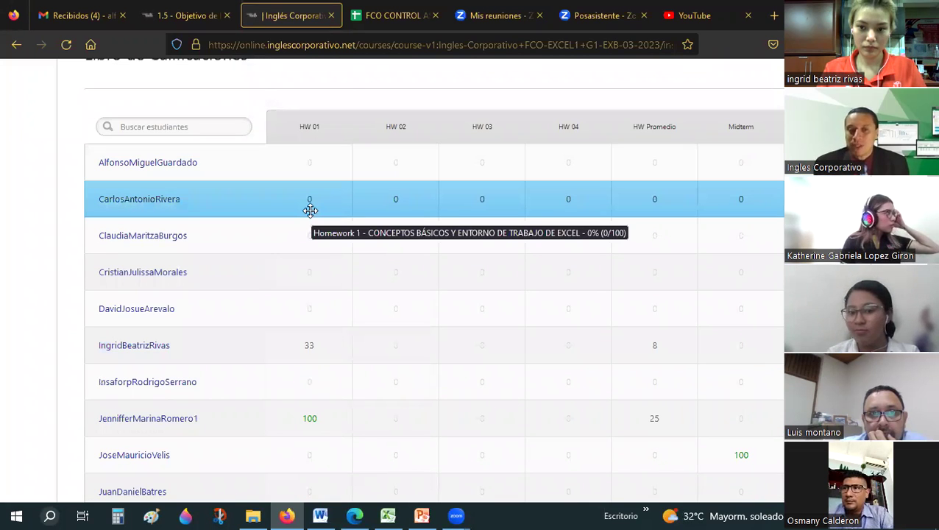
pyautogui.scroll(3, 315, 206)
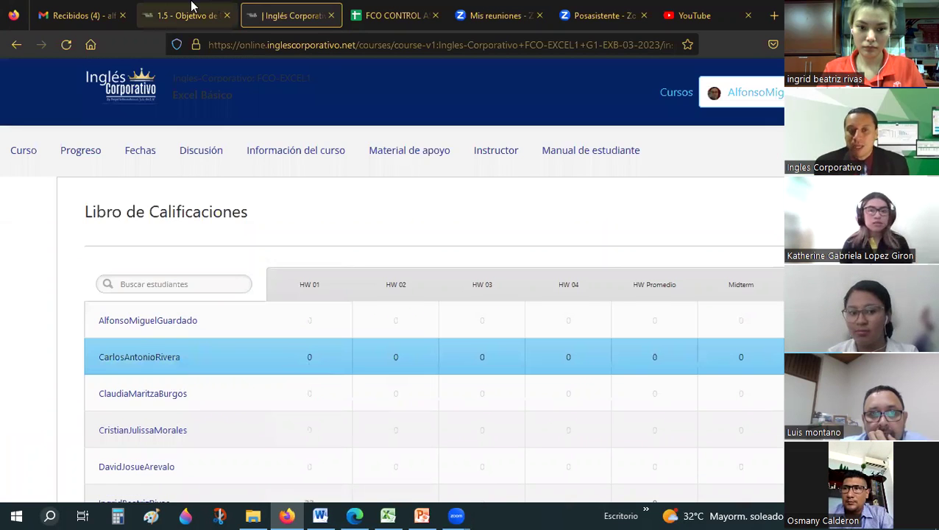
# Step: Return to the lesson 1.5 page, then go back to the gradebook to scan more grades
pyautogui.click(193, 14)
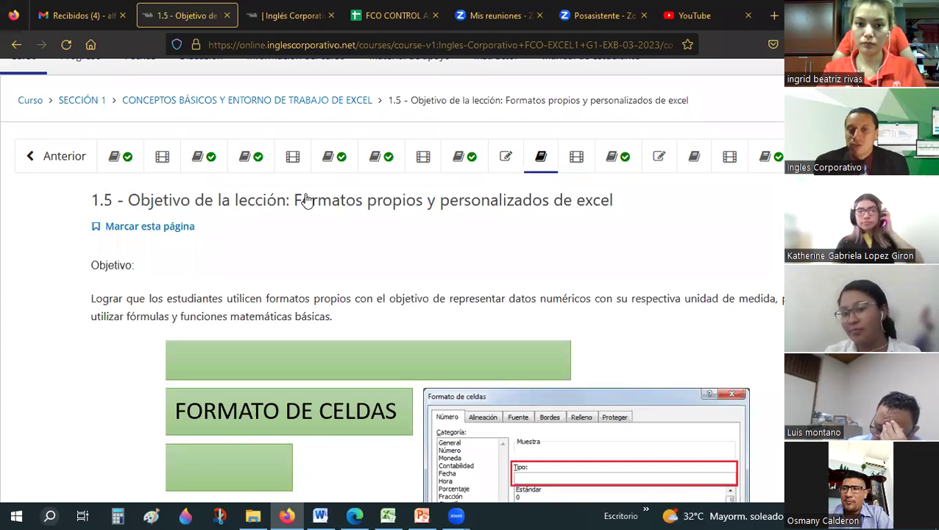
pyautogui.hotkey('ctrl', 'Tab')
pyautogui.scroll(-5, 328, 294)
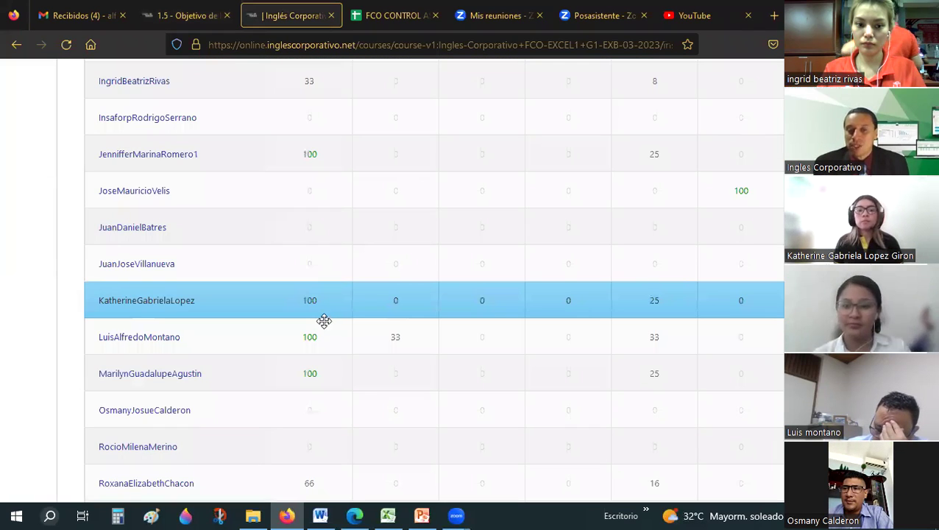
pyautogui.scroll(-1, 324, 321)
pyautogui.scroll(-2, 324, 321)
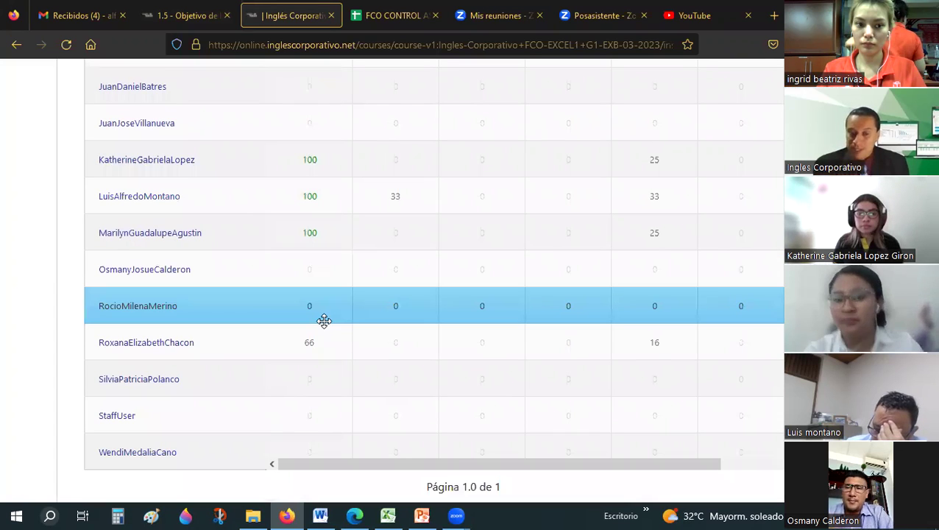
pyautogui.scroll(5, 324, 321)
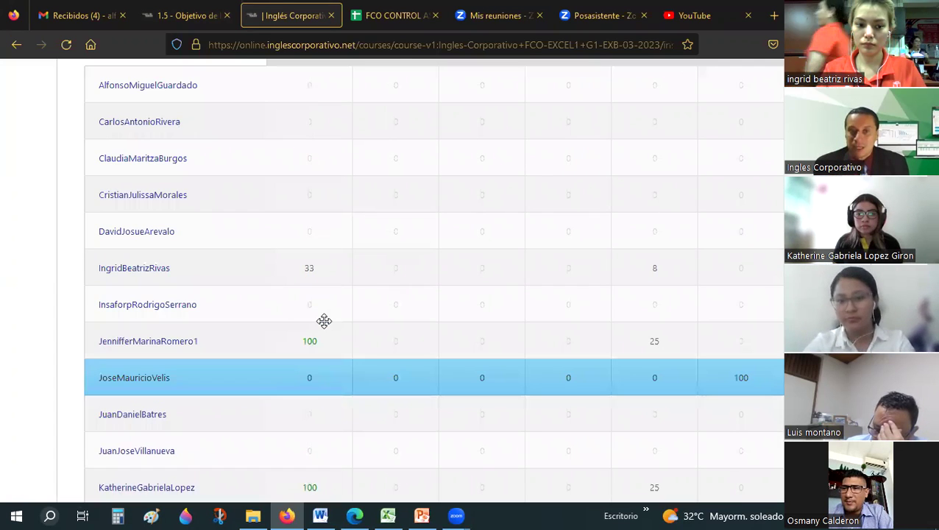
pyautogui.scroll(-1, 355, 268)
pyautogui.scroll(-3, 356, 268)
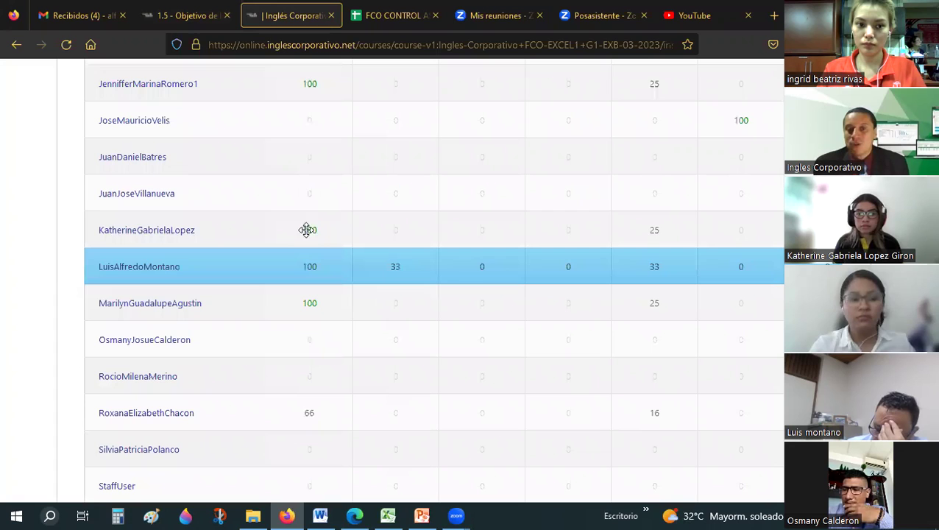
# Step: Check the lesson 1.5 objective again and return to the top of the gradebook
pyautogui.click(192, 11)
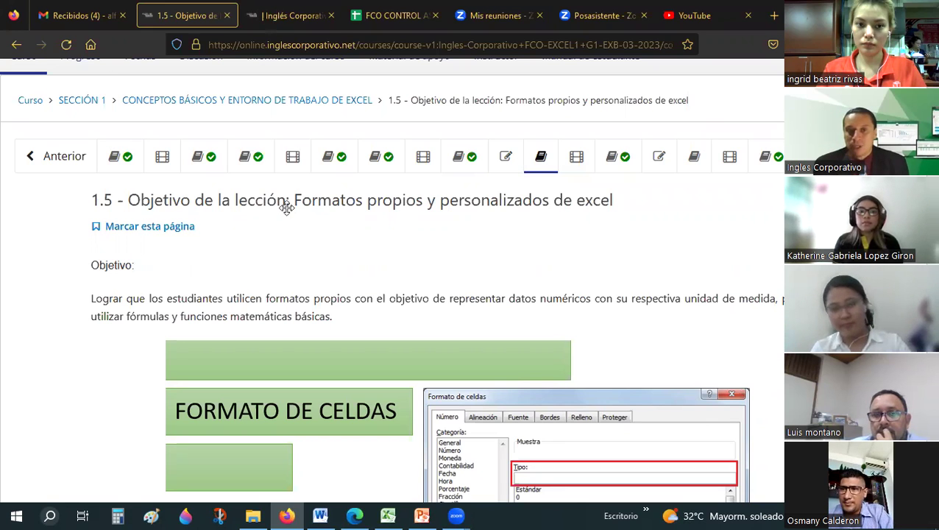
pyautogui.hotkey('ctrl', 'Tab')
pyautogui.scroll(3, 329, 177)
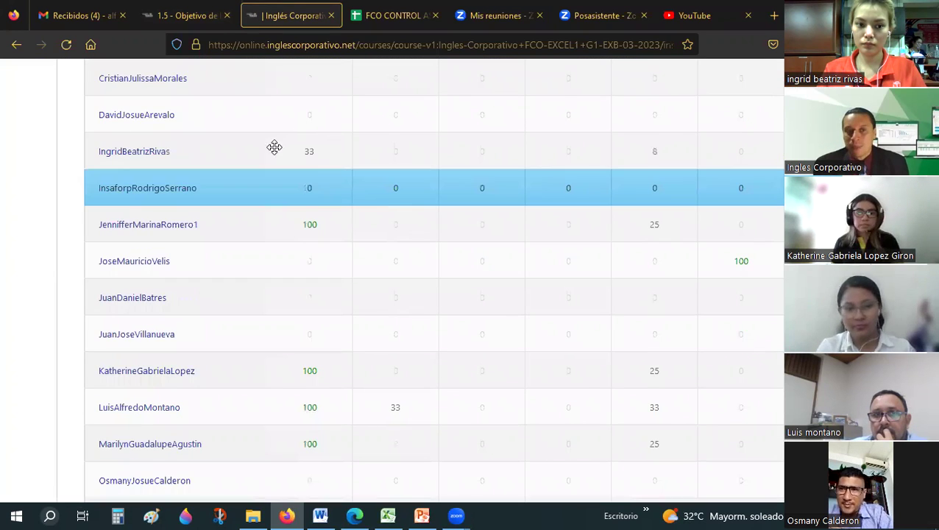
pyautogui.scroll(-1, 318, 157)
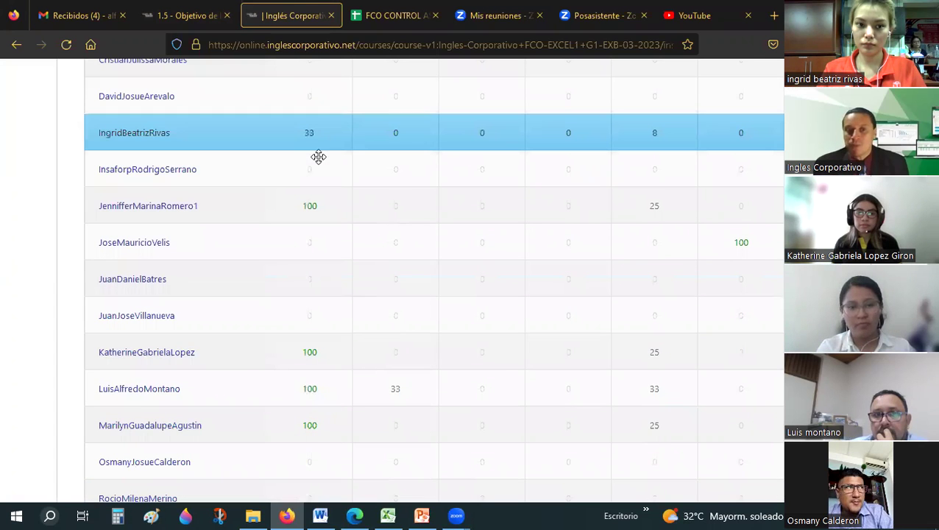
pyautogui.scroll(-4, 324, 207)
pyautogui.scroll(-2, 325, 300)
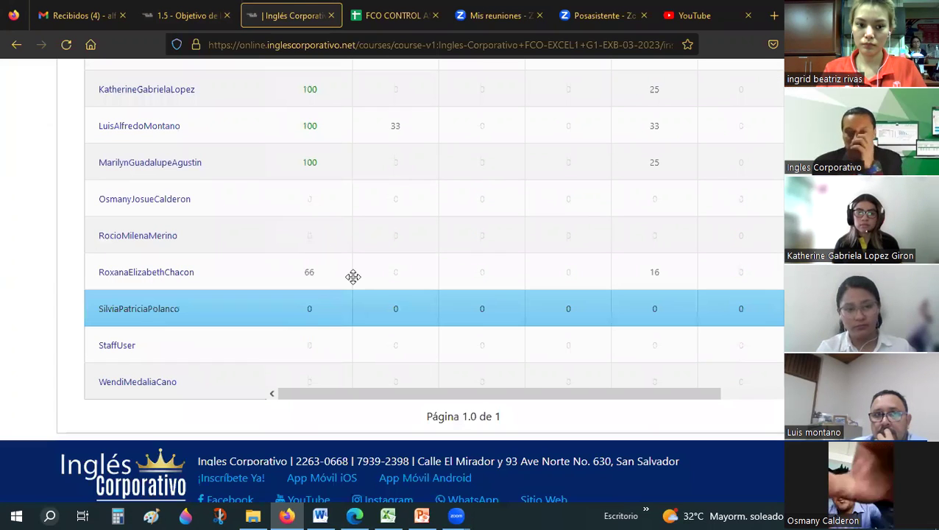
pyautogui.click(184, 15)
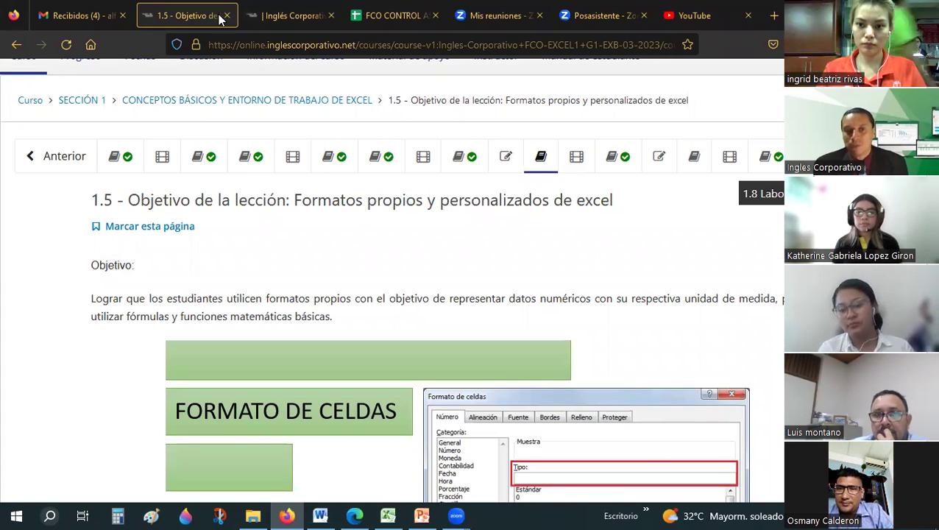
pyautogui.click(291, 15)
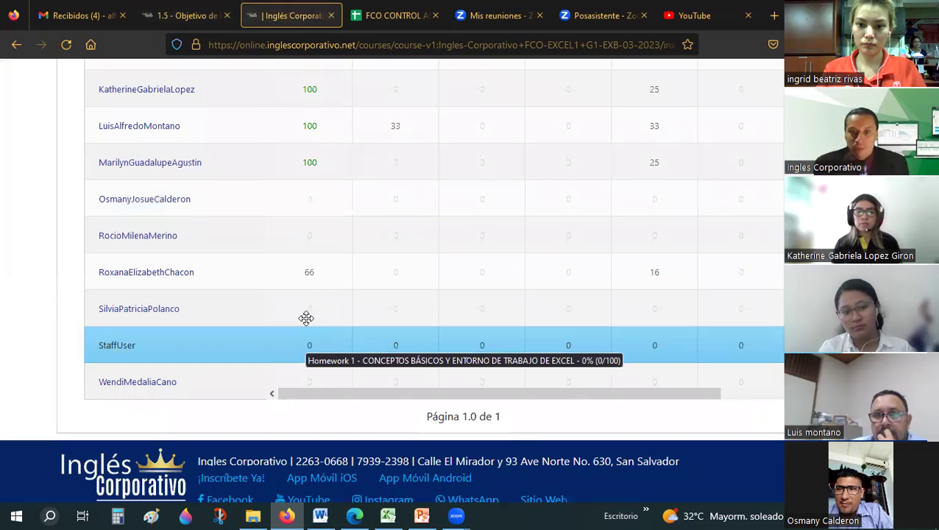
pyautogui.scroll(4, 306, 318)
pyautogui.scroll(3, 307, 317)
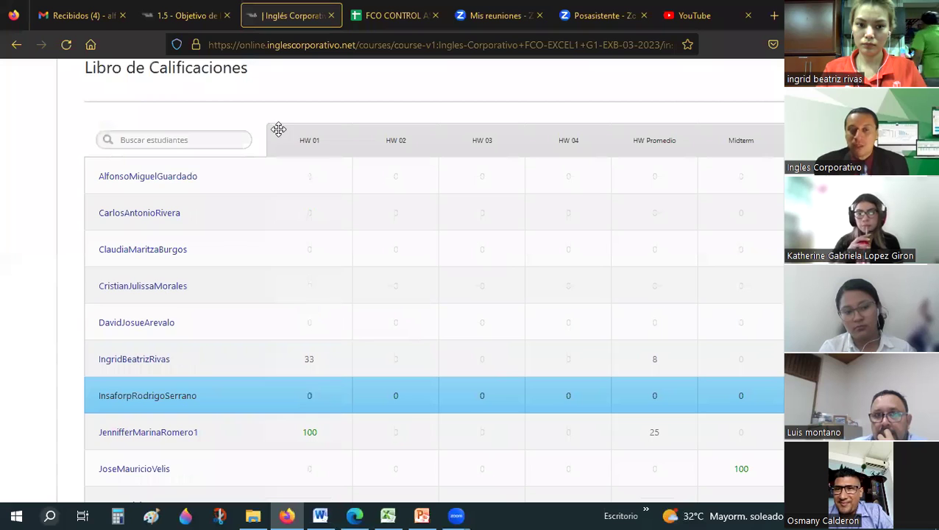
# Step: Open the FCO CONTROL attendance sheet, select cell AB14, then bring up the Excel workbook
pyautogui.click(416, 7)
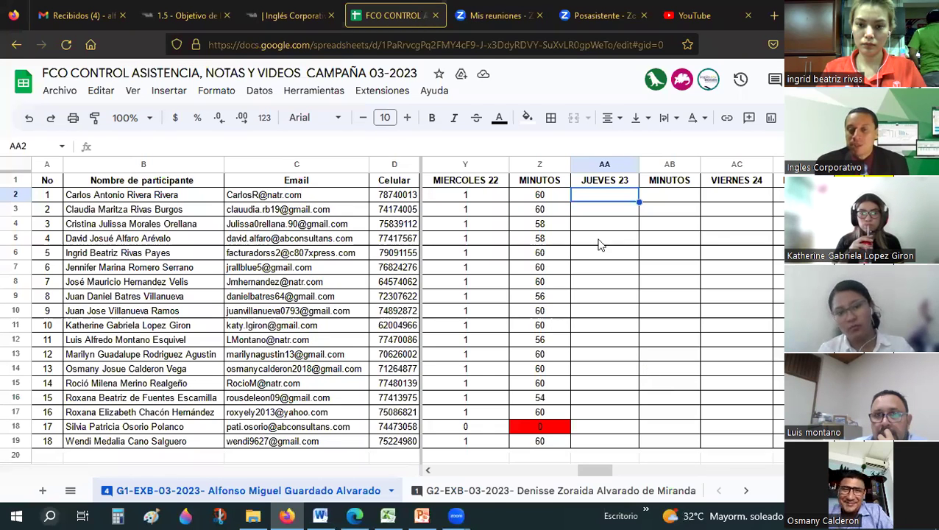
pyautogui.click(666, 368)
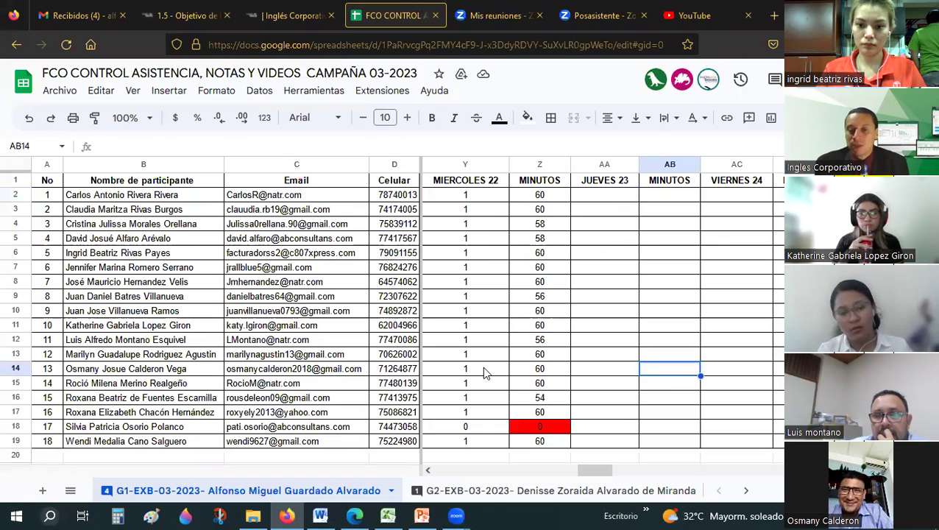
pyautogui.click(387, 515)
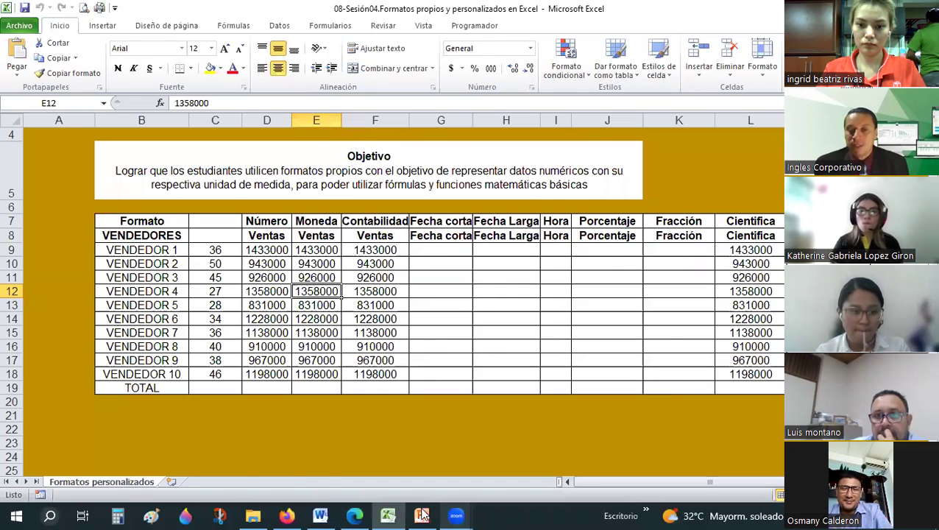
# Step: Switch from the custom-formats workbook to the PowerPoint presentation on custom formats
pyautogui.click(422, 515)
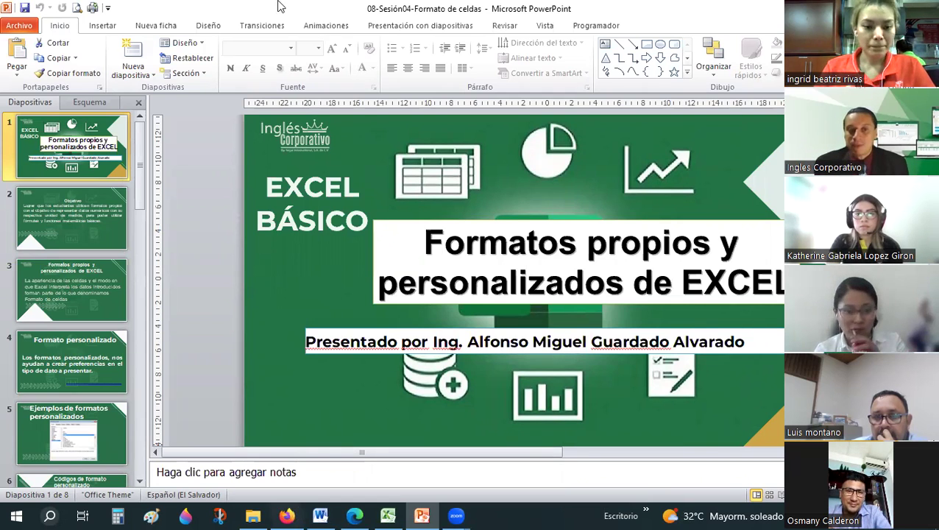
# Step: Switch to Firefox and open the '1.5 - Objetivo de la lección' tab
pyautogui.hotkey('alt', 'Tab')
pyautogui.click(184, 15)
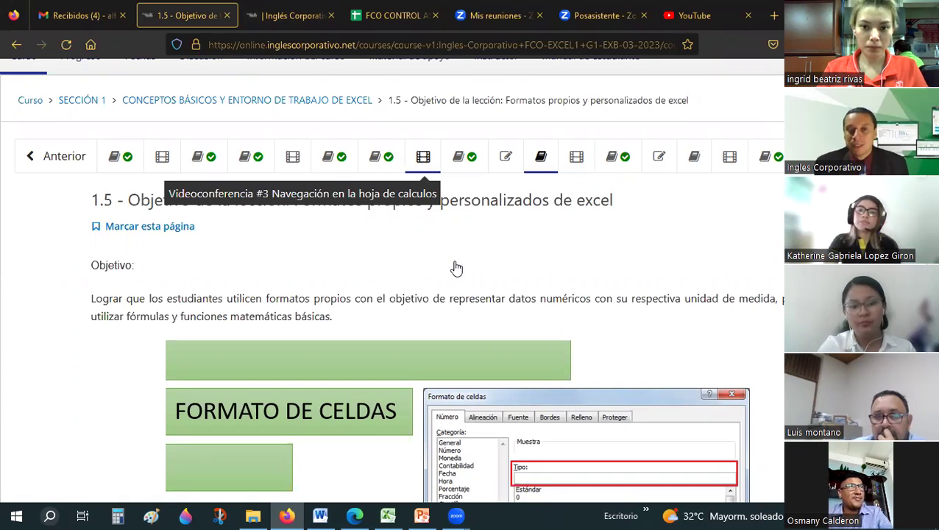
pyautogui.click(423, 157)
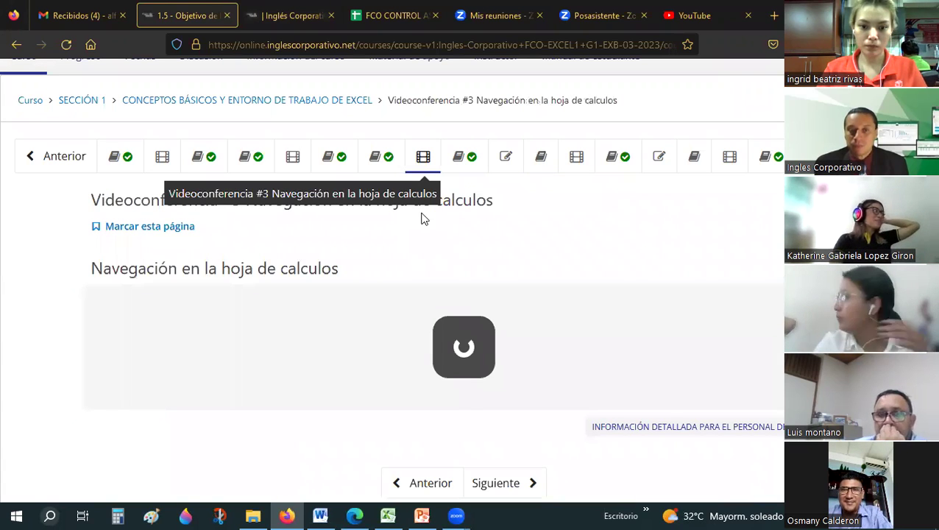
pyautogui.scroll(-2, 425, 218)
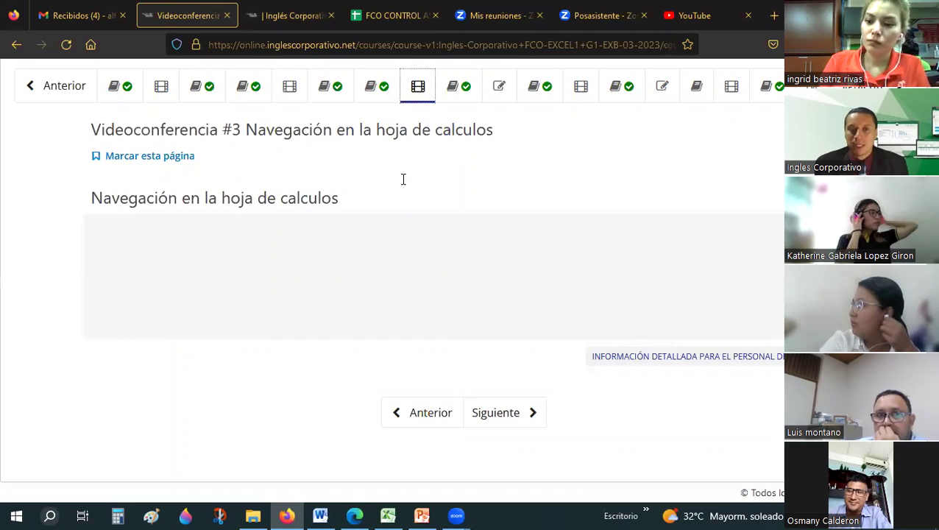
pyautogui.click(290, 87)
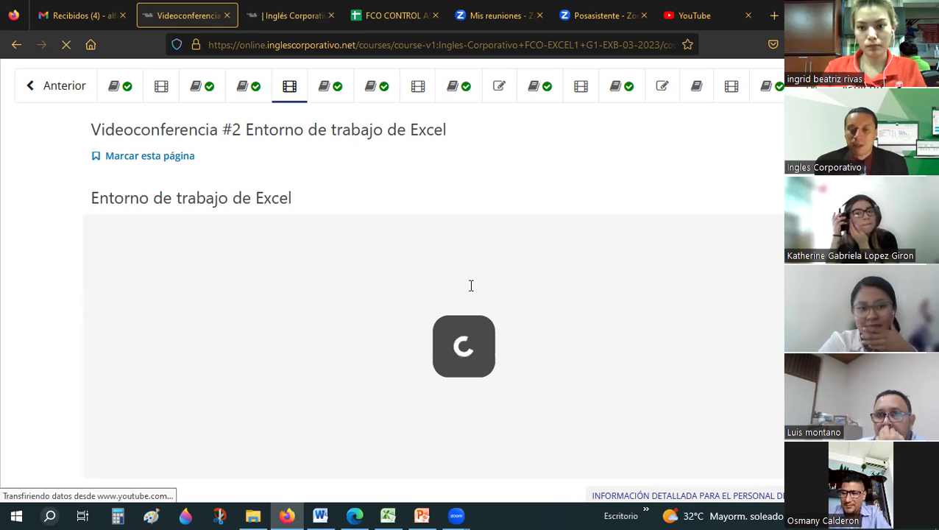
pyautogui.scroll(-2, 431, 335)
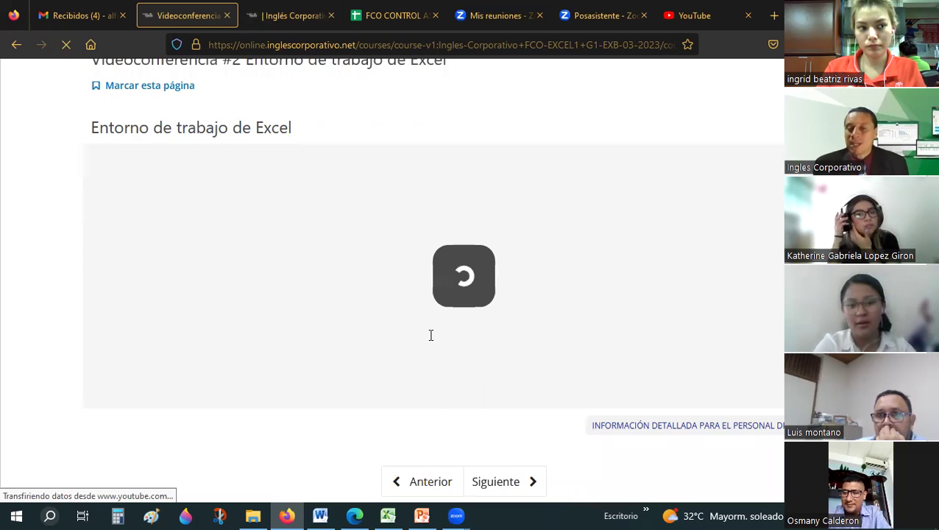
pyautogui.scroll(-2, 431, 335)
pyautogui.scroll(2, 431, 334)
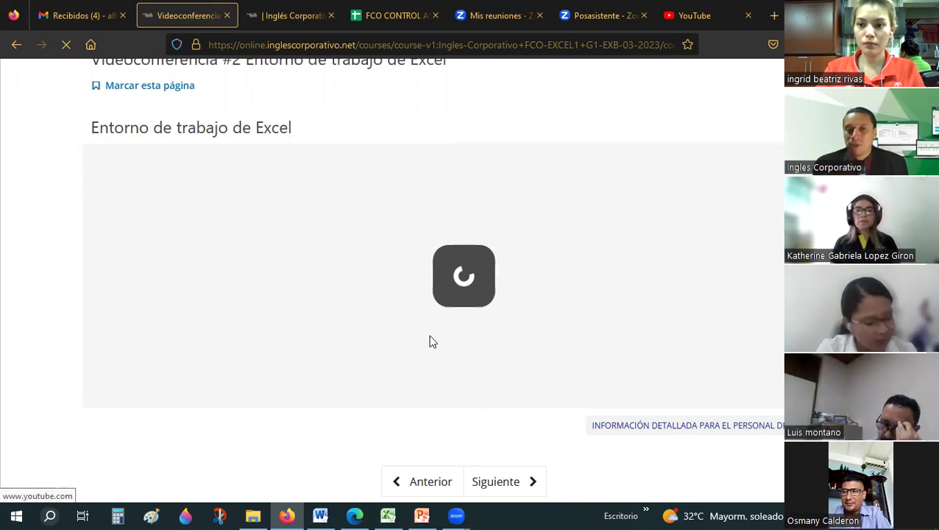
pyautogui.scroll(2, 461, 180)
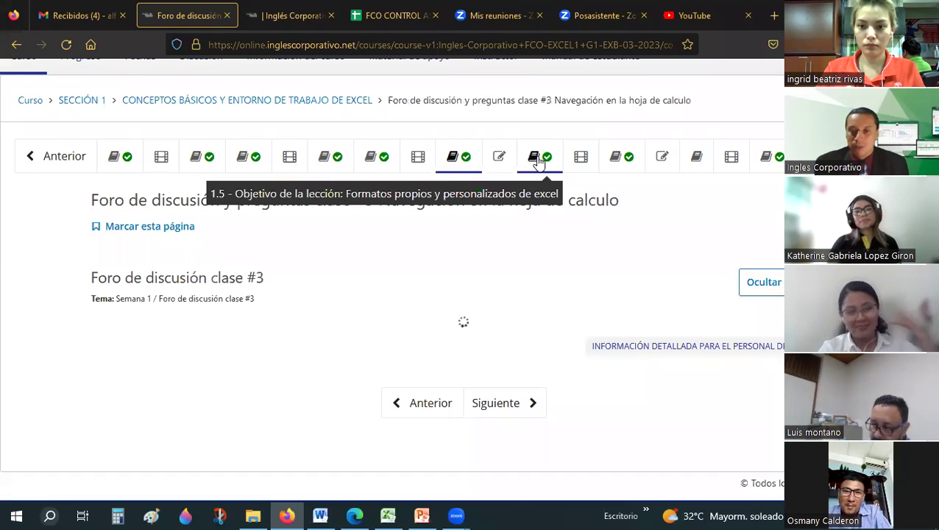
pyautogui.click(538, 157)
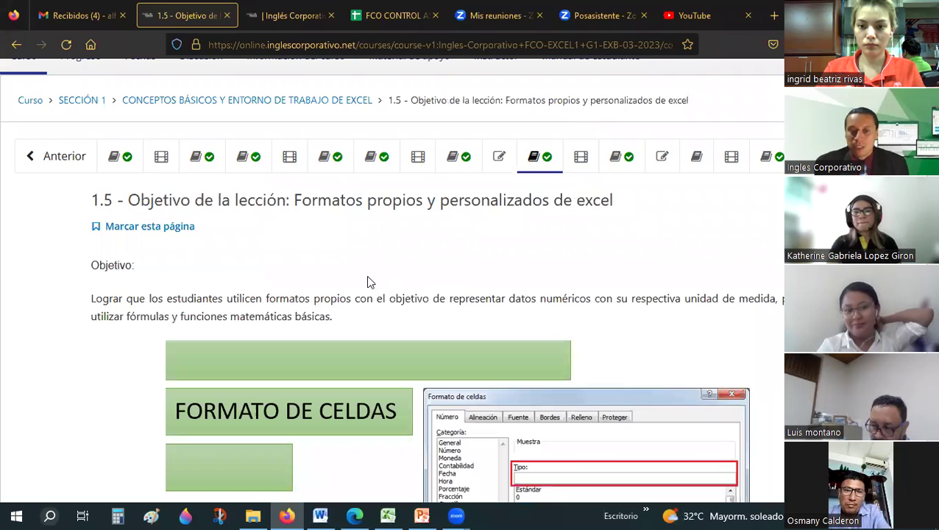
pyautogui.scroll(-3, 366, 275)
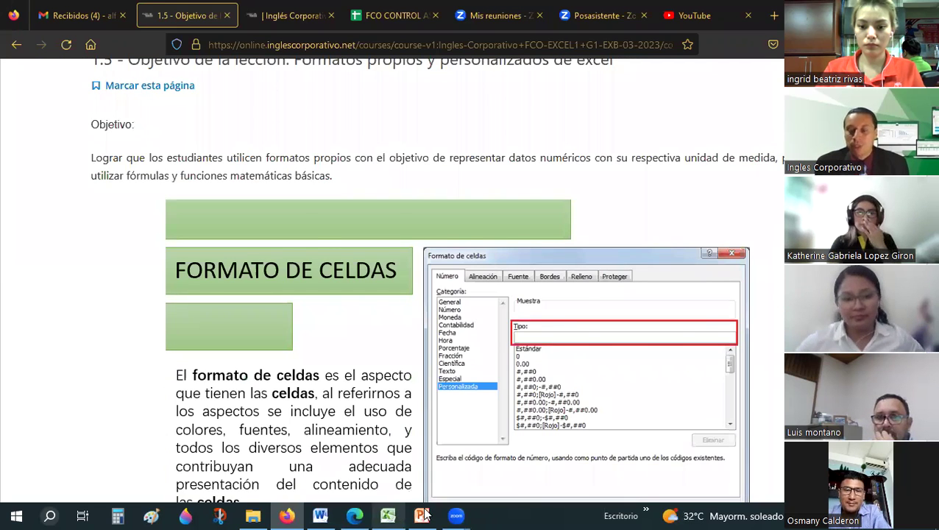
# Step: Cycle between PowerPoint, Excel and the lesson page, ending on the Excel custom-formats workbook
pyautogui.click(422, 515)
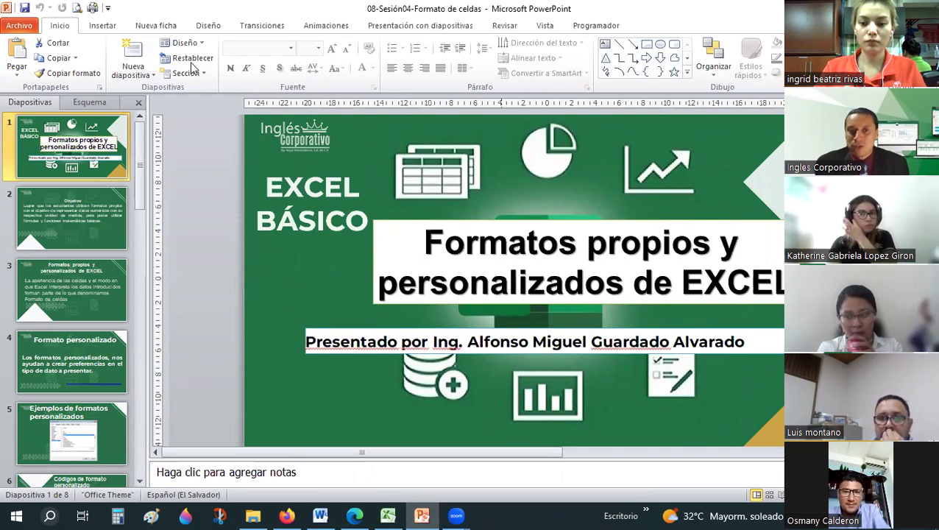
pyautogui.click(387, 515)
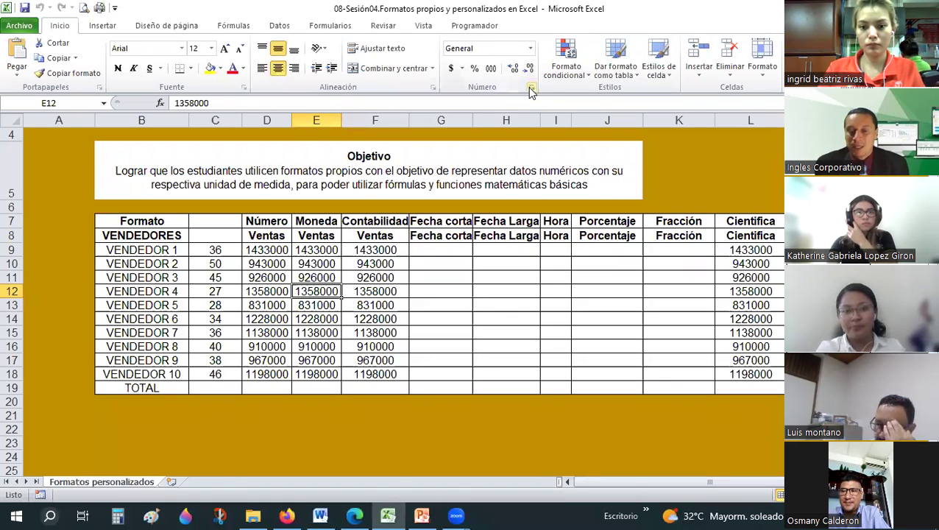
pyautogui.hotkey('alt', 'Tab')
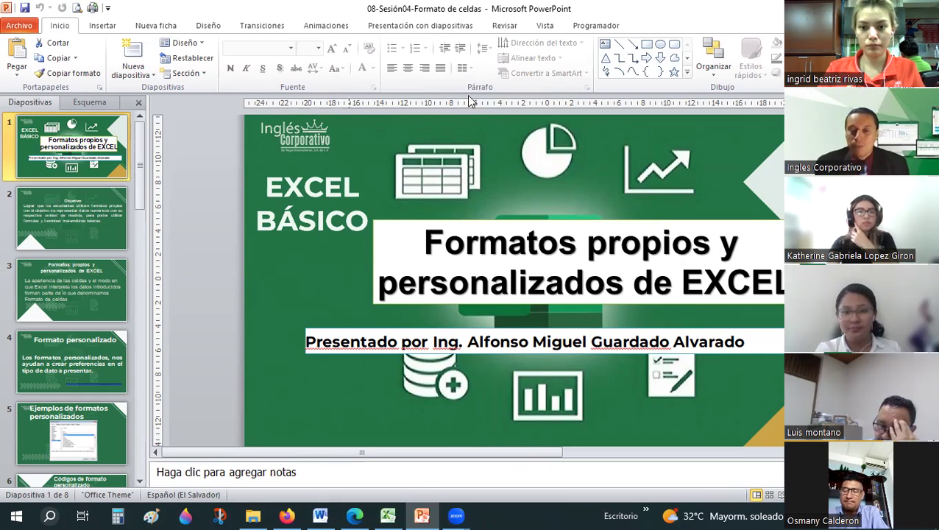
pyautogui.hotkey('alt', 'Tab')
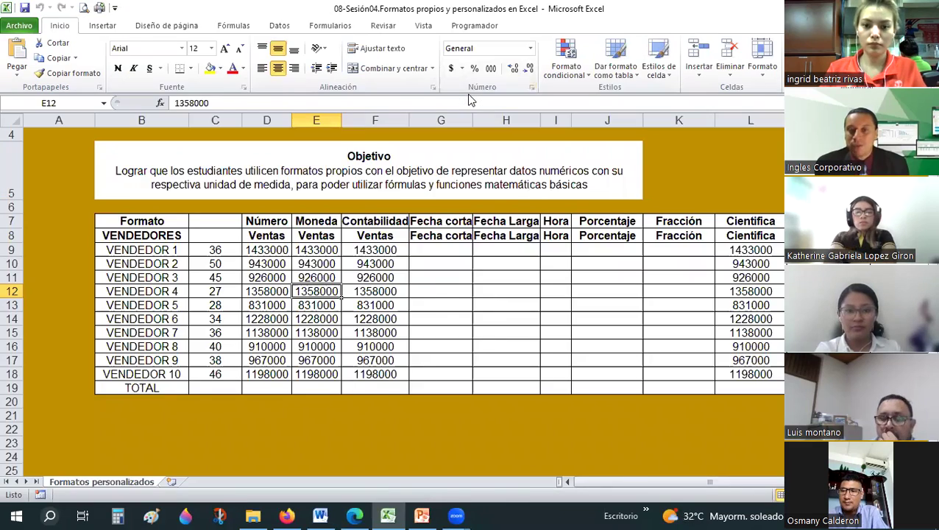
pyautogui.hotkey('alt', 'Tab')
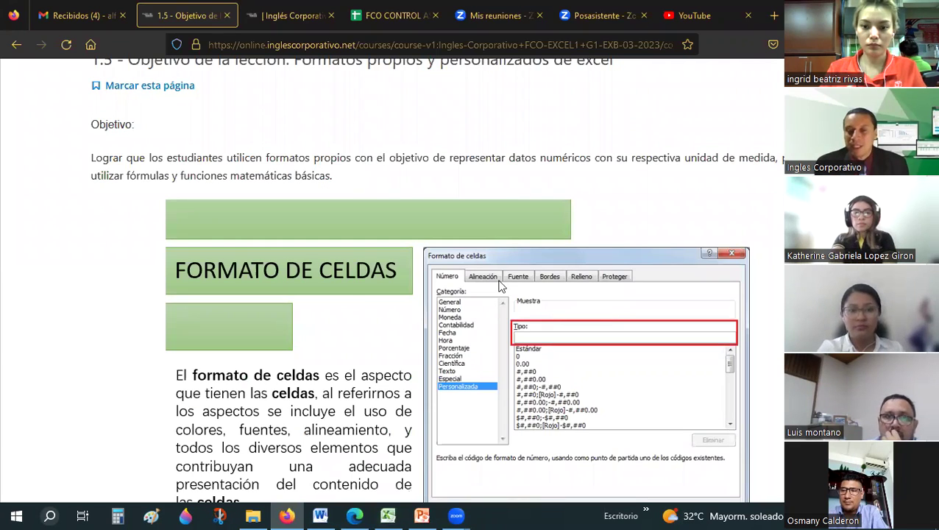
pyautogui.hotkey('alt', 'Tab')
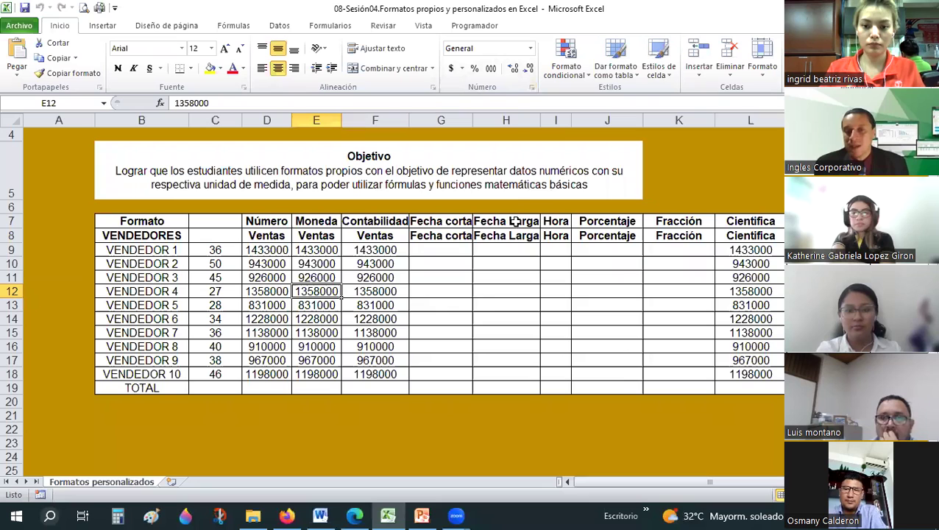
# Step: Select K4:K5 and browse the Número format list and Format Cells dialog, leaving General
pyautogui.click(656, 170)
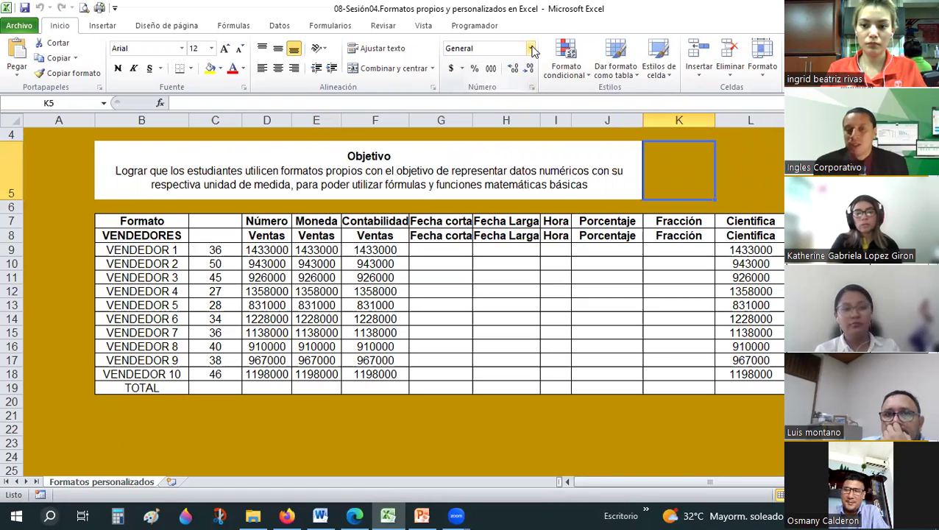
pyautogui.click(531, 49)
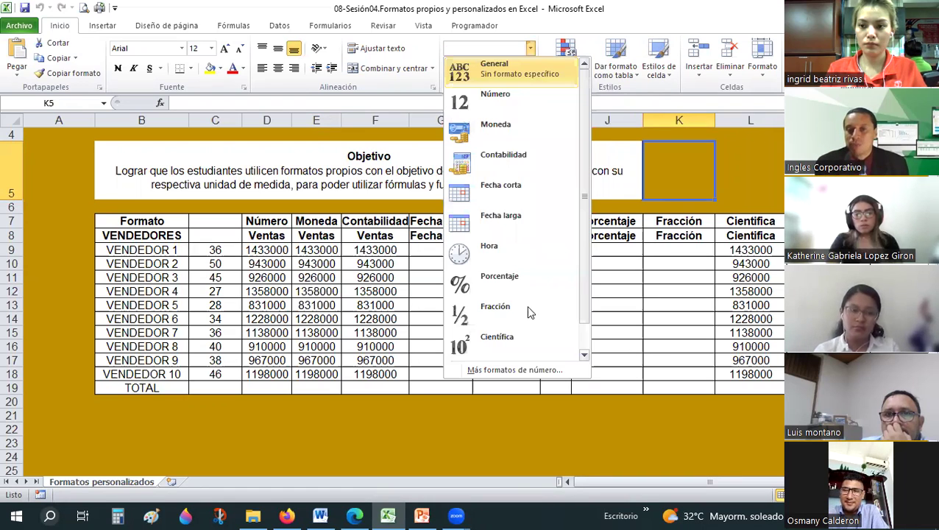
pyautogui.click(525, 63)
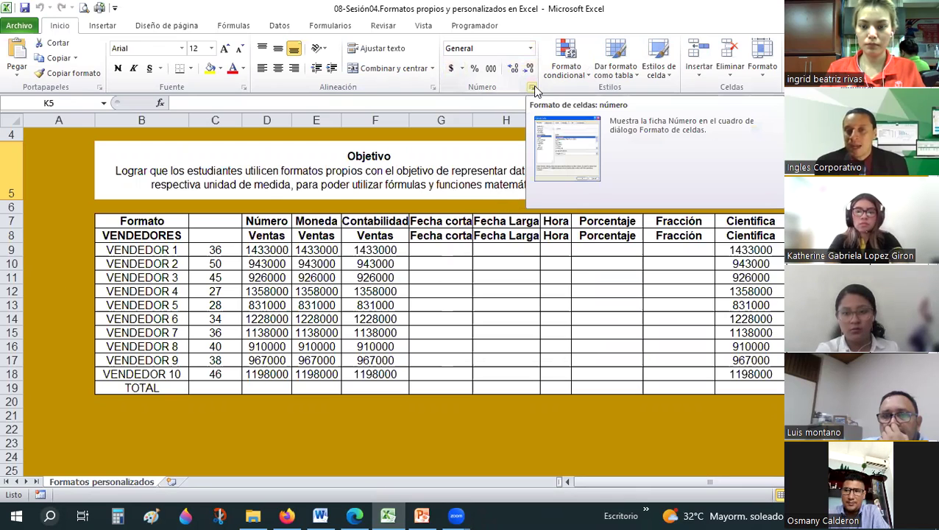
pyautogui.click(533, 87)
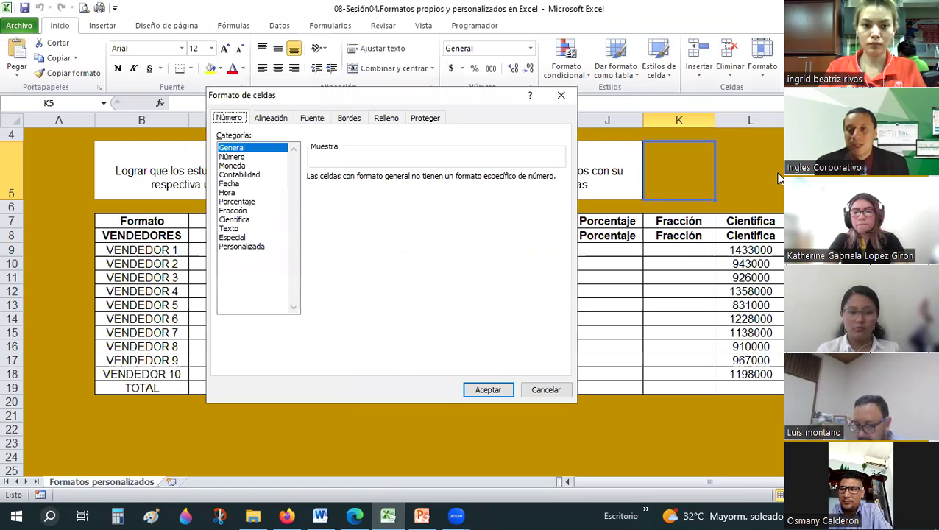
pyautogui.click(544, 392)
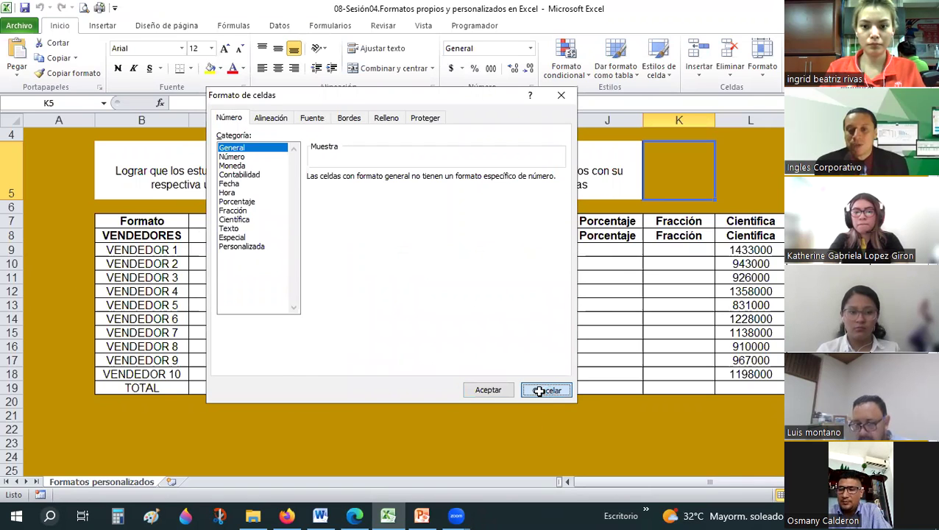
# Step: Open Formato de celdas for cell E9, close it unchanged, then switch to PowerPoint
pyautogui.click(326, 251)
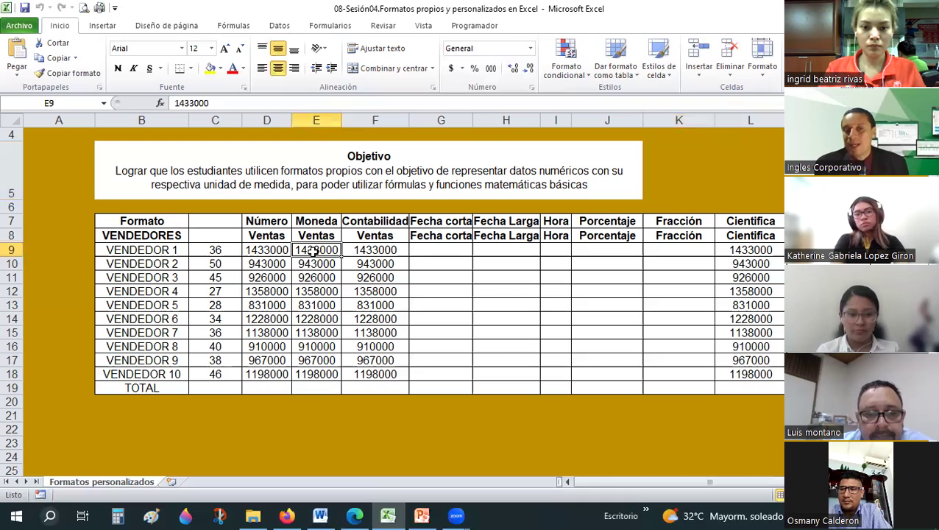
pyautogui.rightClick(313, 251)
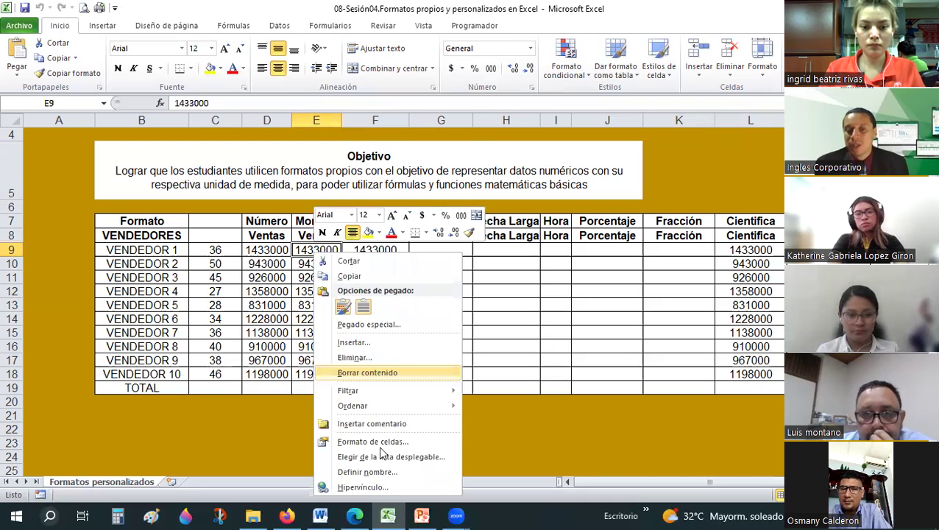
pyautogui.click(381, 444)
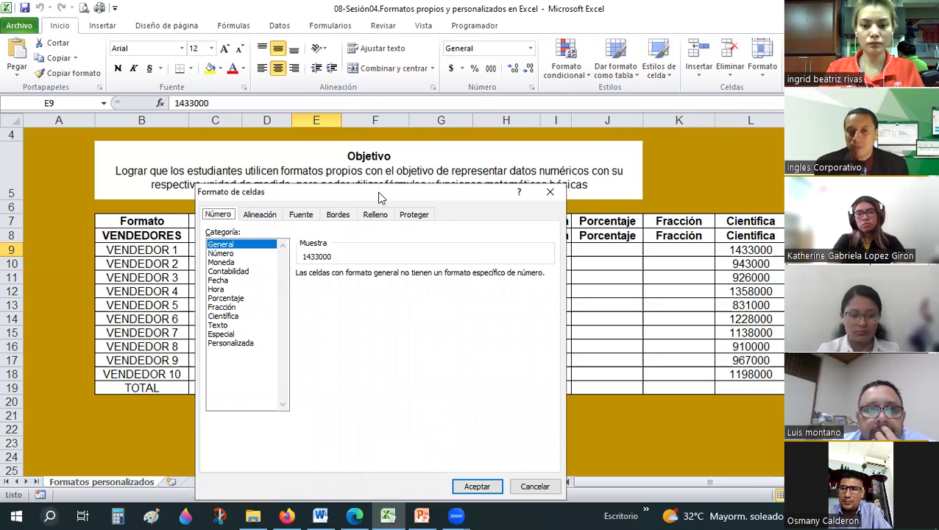
pyautogui.moveTo(548, 196); pyautogui.dragTo(567, 102)
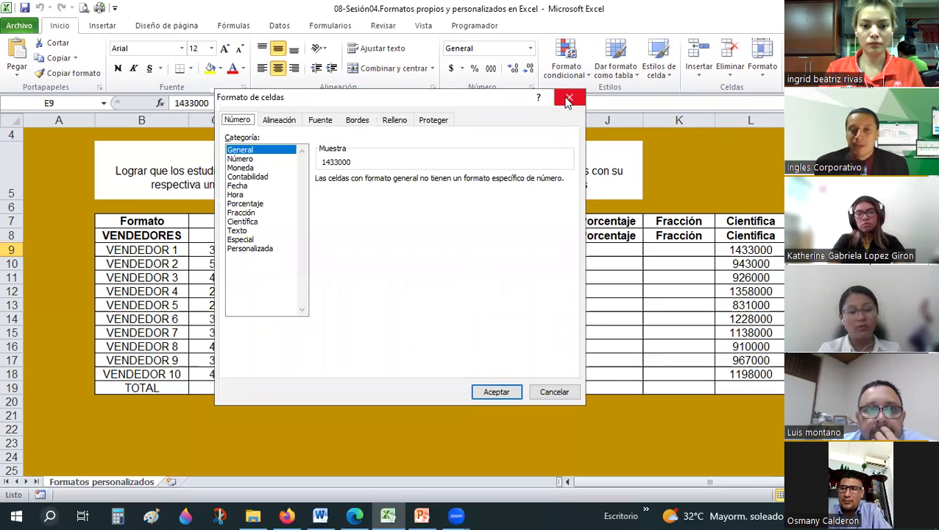
pyautogui.press('Escape')
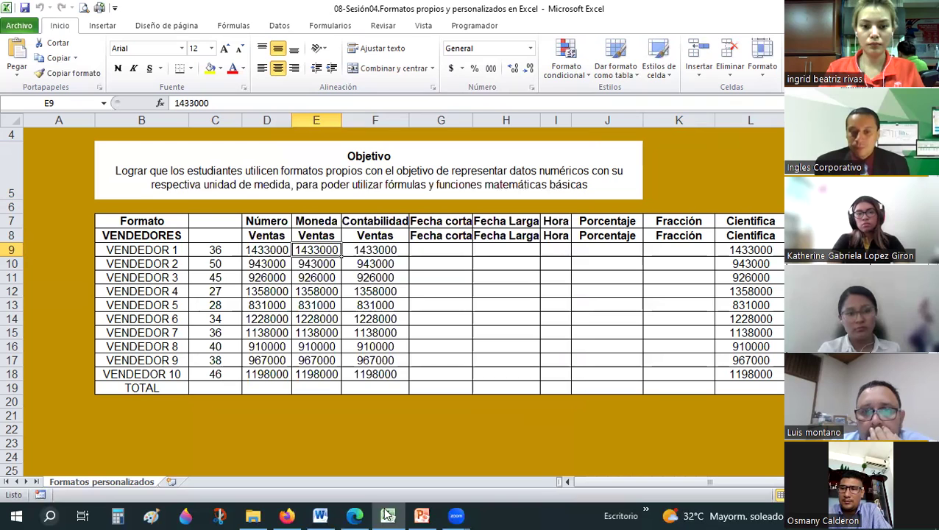
pyautogui.click(424, 515)
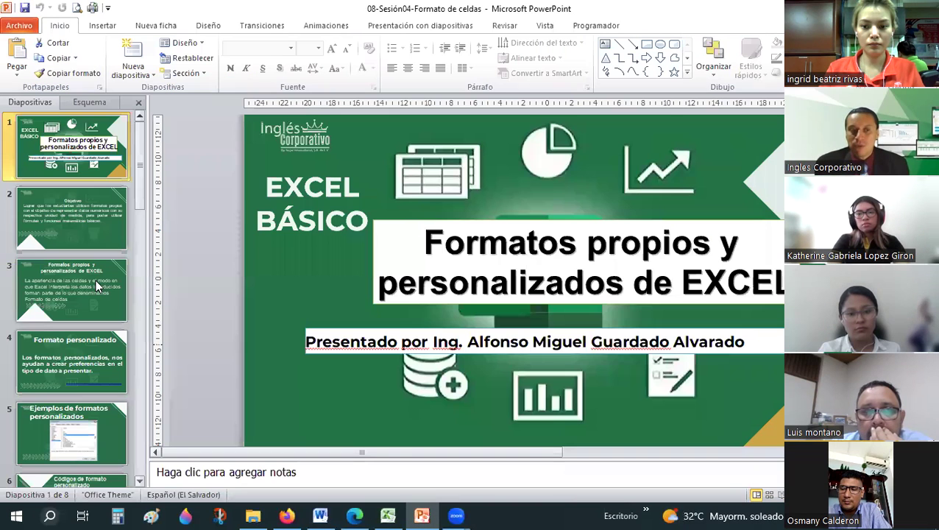
# Step: Show the Objetivo slide, advance to slide 3 on custom Excel formats, then switch to the lesson page
pyautogui.click(69, 219)
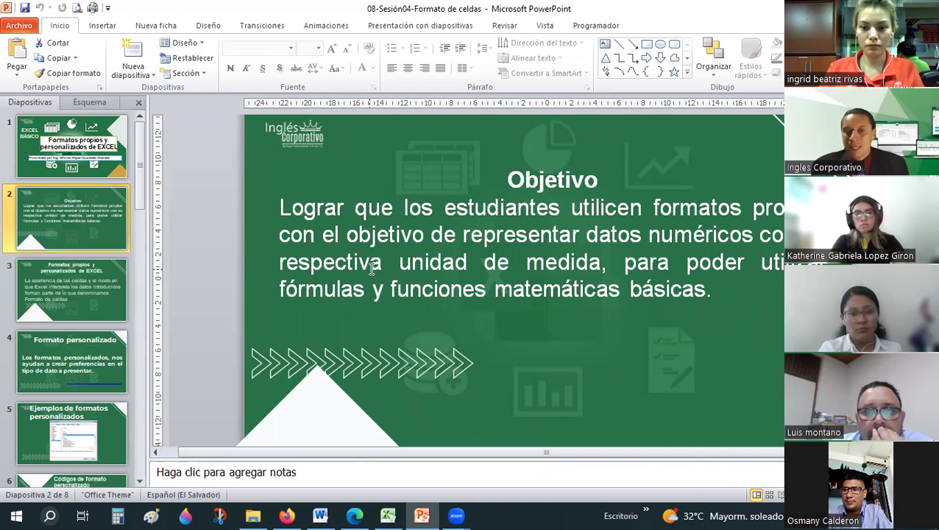
pyautogui.hotkey('alt', 'Tab')
pyautogui.press('Tab')
pyautogui.press('Tab')
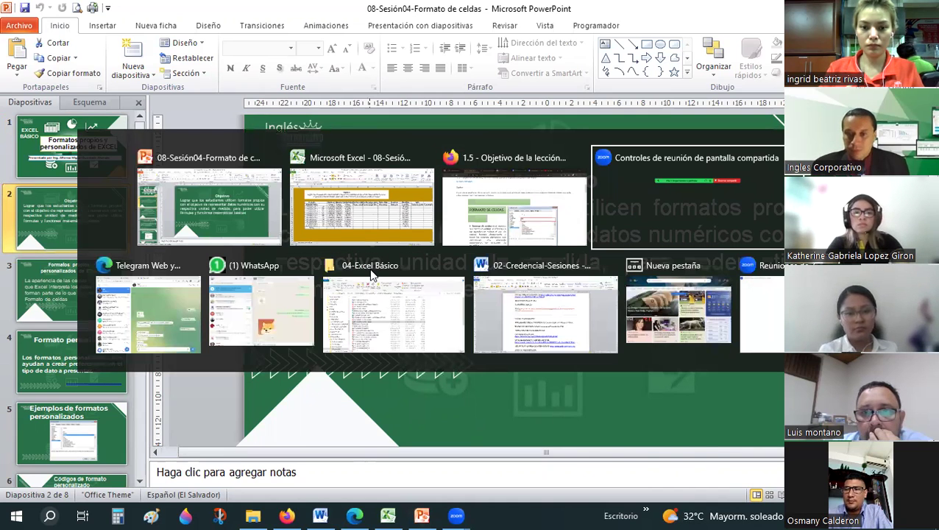
pyautogui.press('Escape')
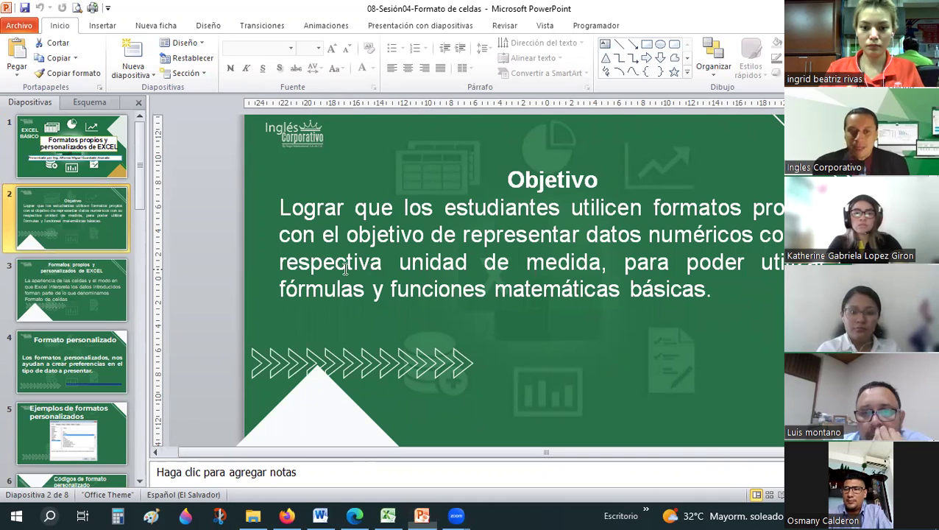
pyautogui.press('pagedown')
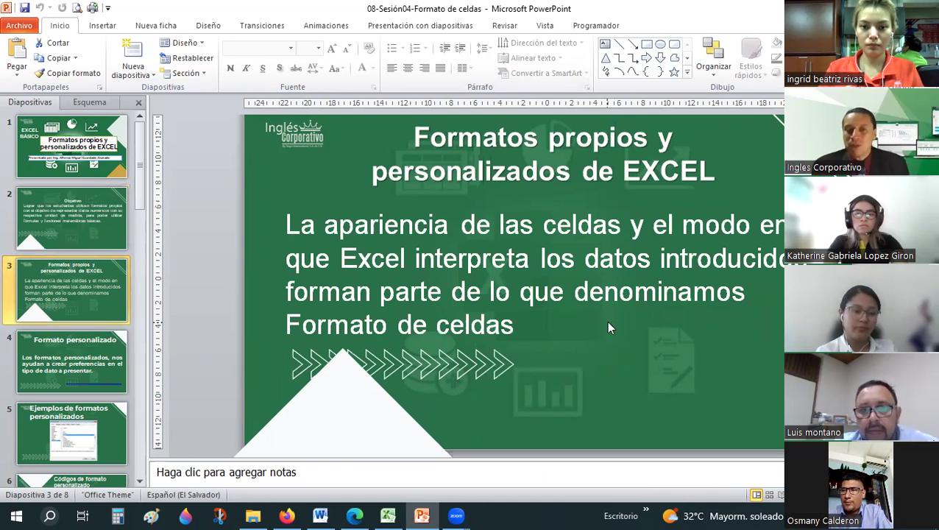
pyautogui.hotkey('alt', 'Tab')
pyautogui.press('Tab')
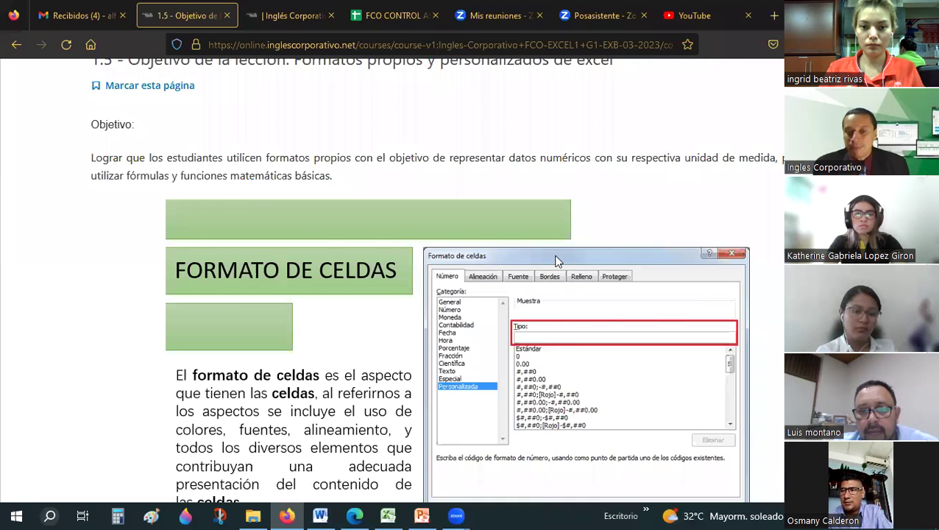
# Step: Scroll to the lesson's Formato de celdas image, then switch through PowerPoint back to Excel
pyautogui.scroll(-3, 557, 261)
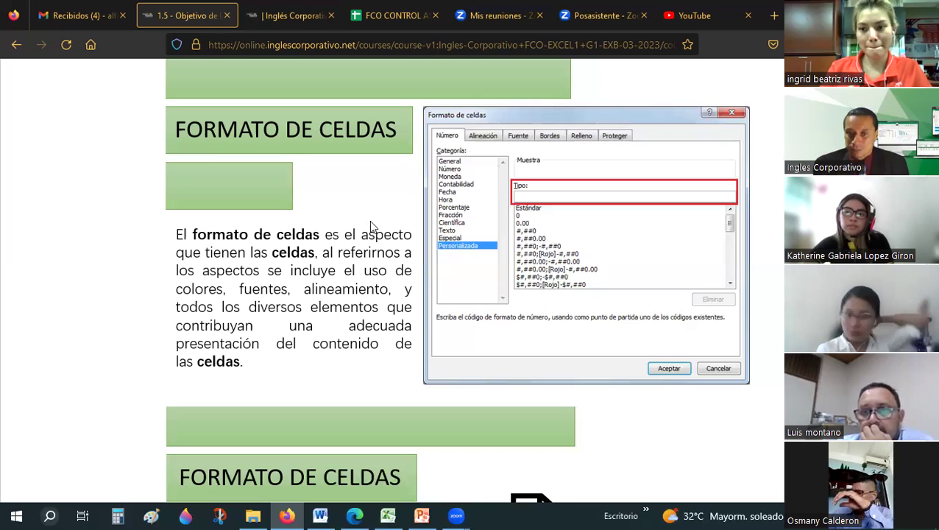
pyautogui.hotkey('alt', 'Tab')
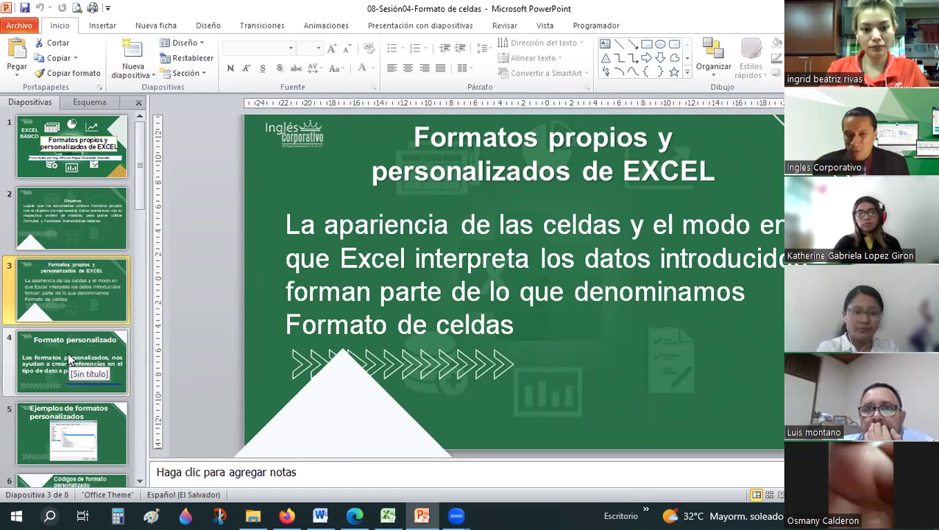
pyautogui.hotkey('alt', 'Tab')
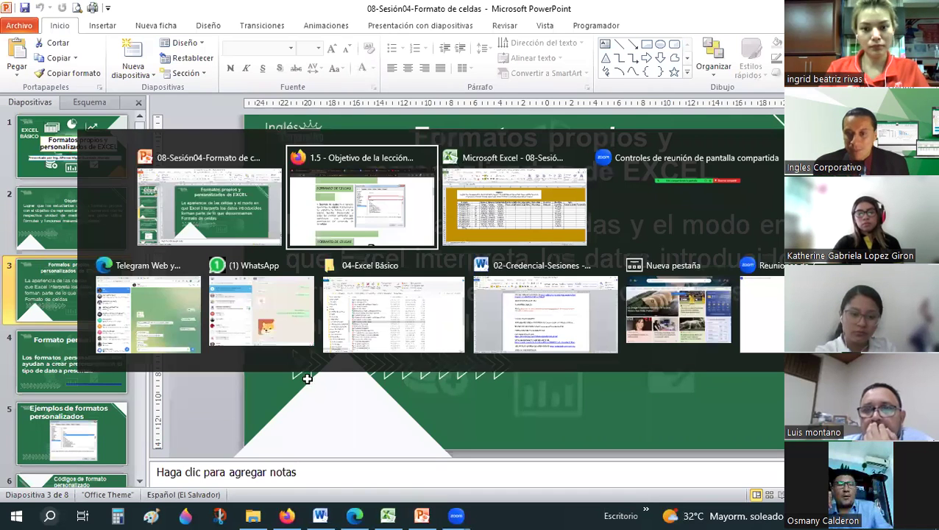
# Step: Give the new table block H22:J26 plain borders and white fill, typing Altura as a label
pyautogui.click(736, 357)
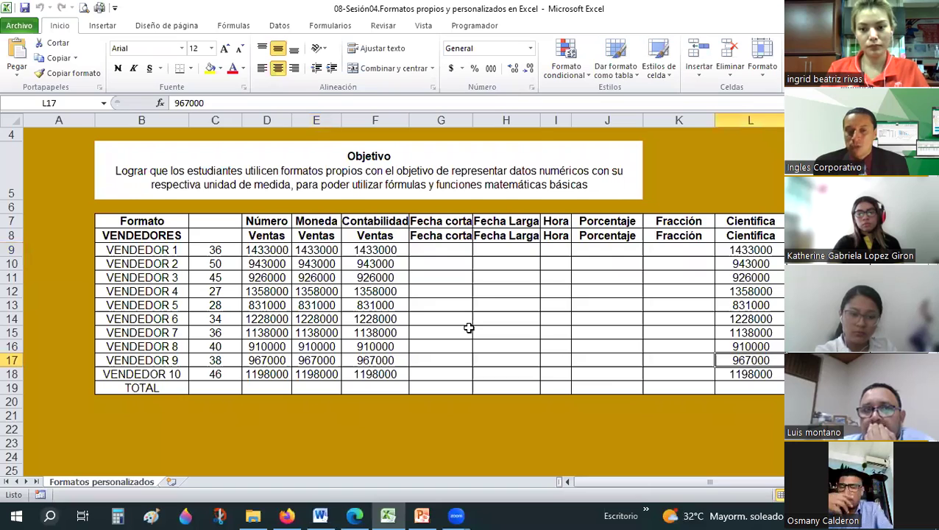
pyautogui.scroll(-2, 468, 328)
pyautogui.click(518, 302)
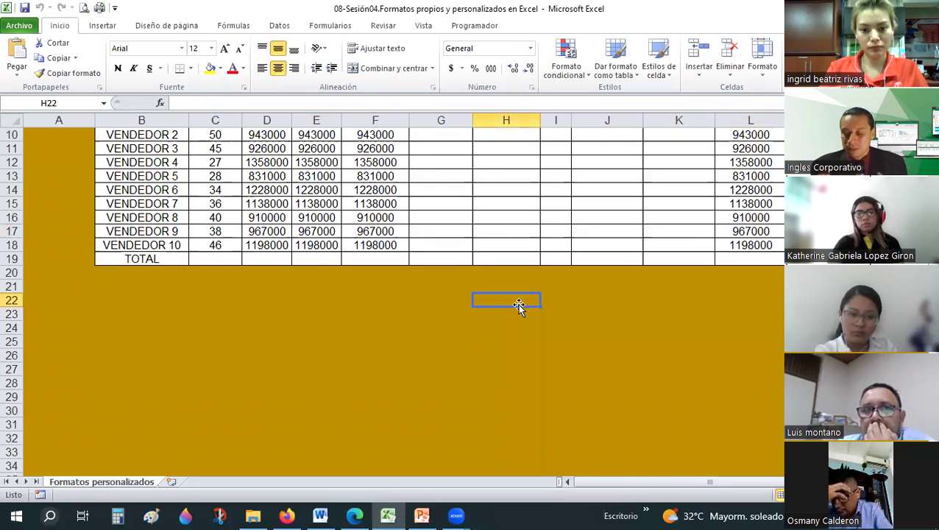
pyautogui.moveTo(567, 314)
pyautogui.mouseDown()
pyautogui.moveTo(633, 348)
pyautogui.moveTo(633, 357)
pyautogui.mouseUp()
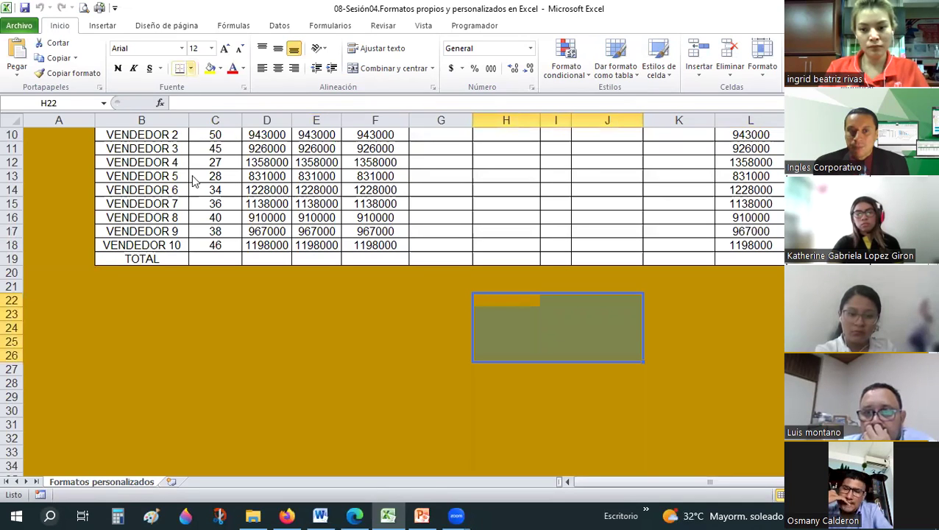
pyautogui.click(190, 68)
pyautogui.press('Return')
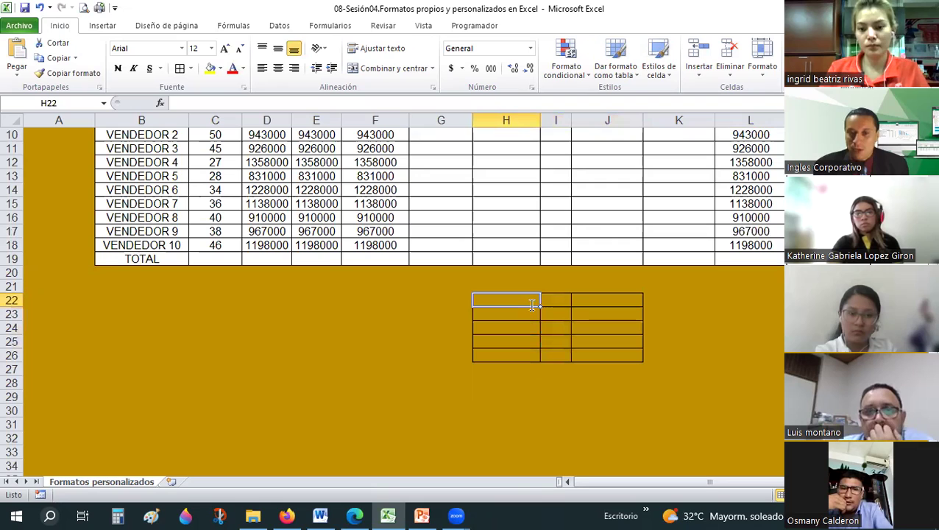
pyautogui.write('Altura')
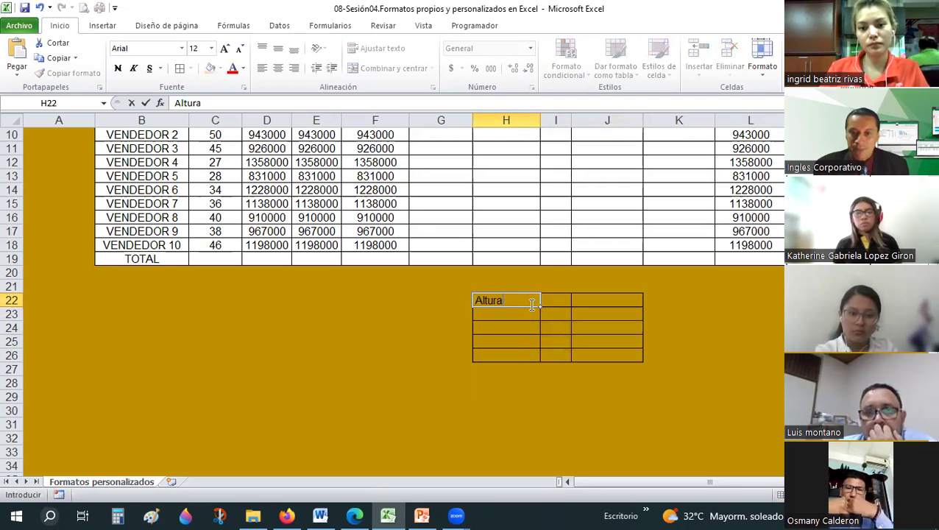
pyautogui.press('Return')
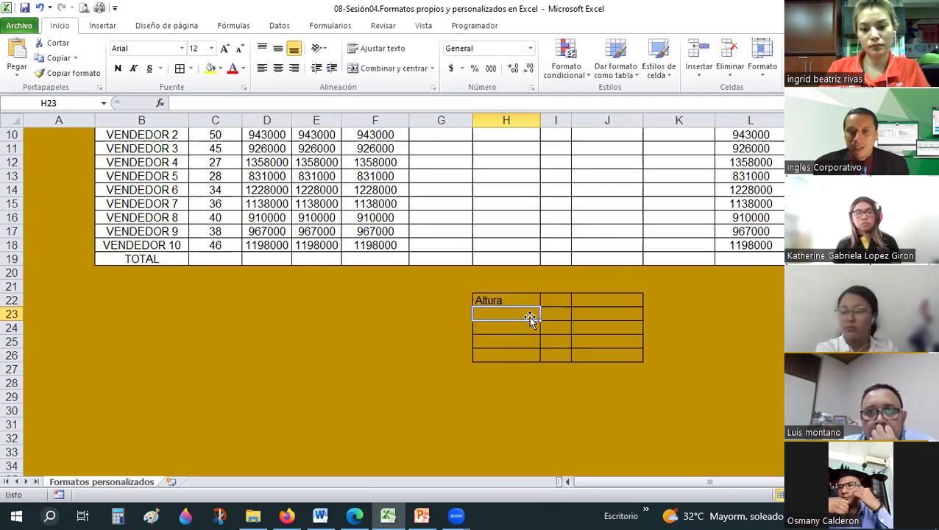
pyautogui.moveTo(506, 300); pyautogui.dragTo(617, 356)
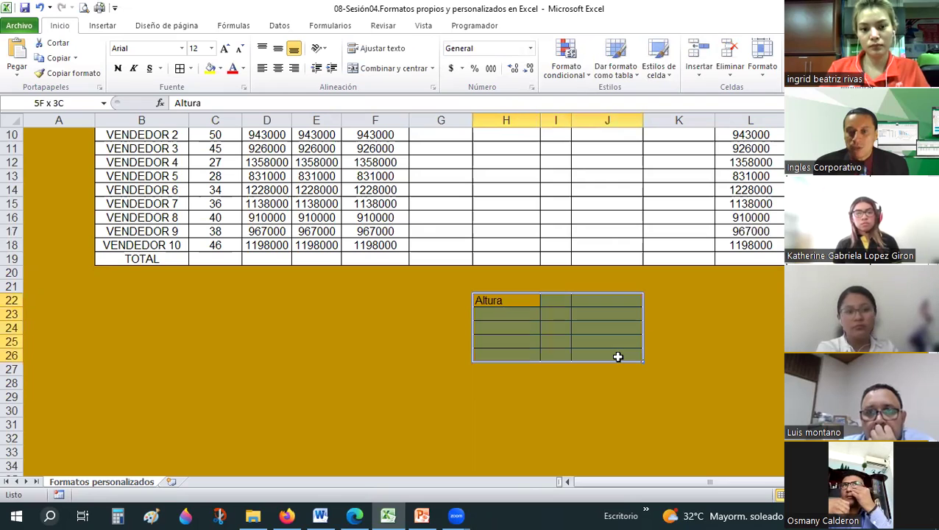
pyautogui.click(220, 68)
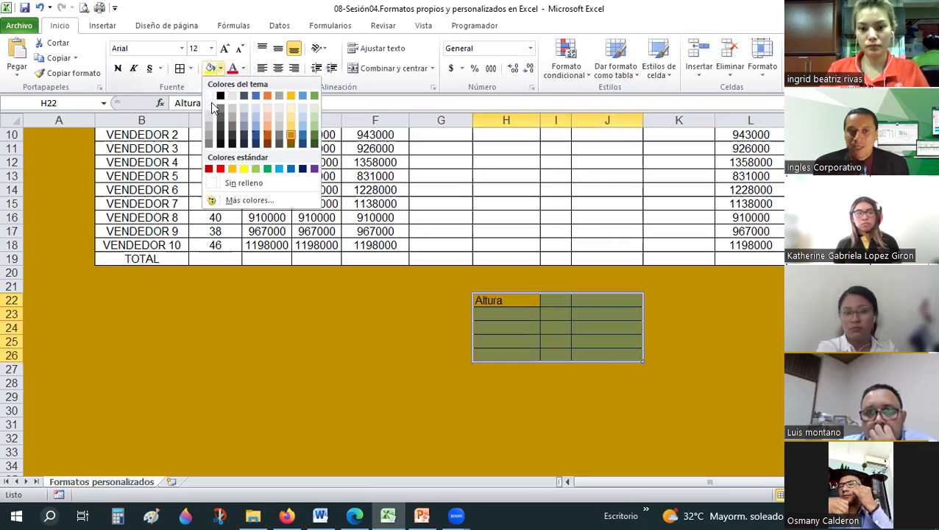
pyautogui.click(209, 97)
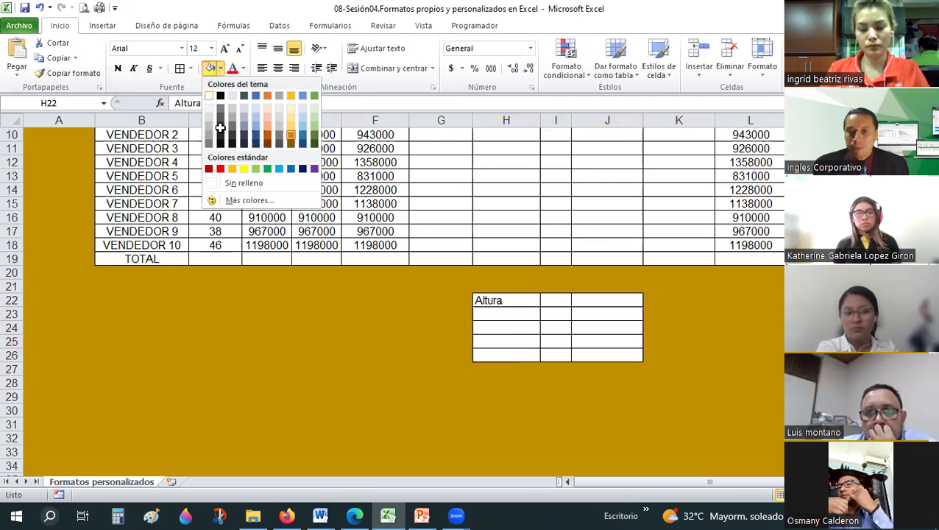
pyautogui.click(546, 317)
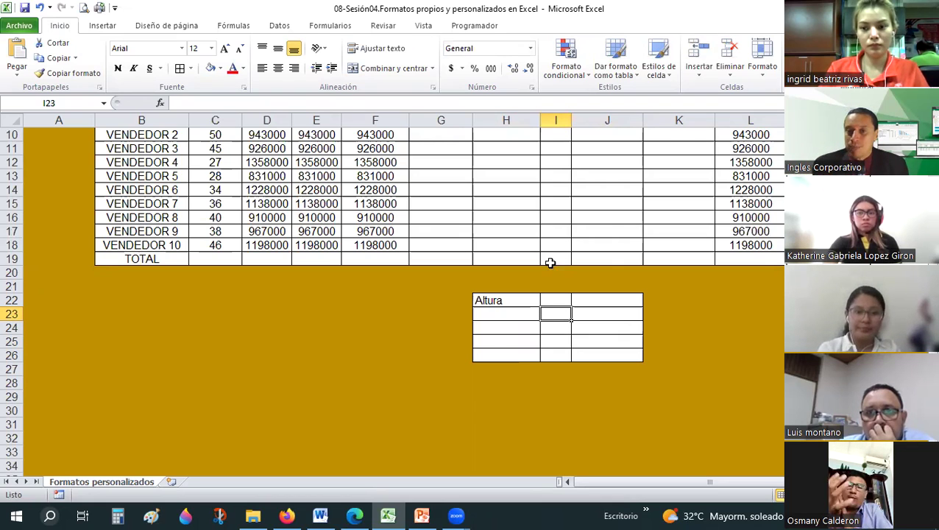
# Step: Widen column I, bold the header row, and enter the headers Nombre and Altura (m)
pyautogui.scroll(1, 550, 263)
pyautogui.moveTo(572, 120); pyautogui.dragTo(615, 122)
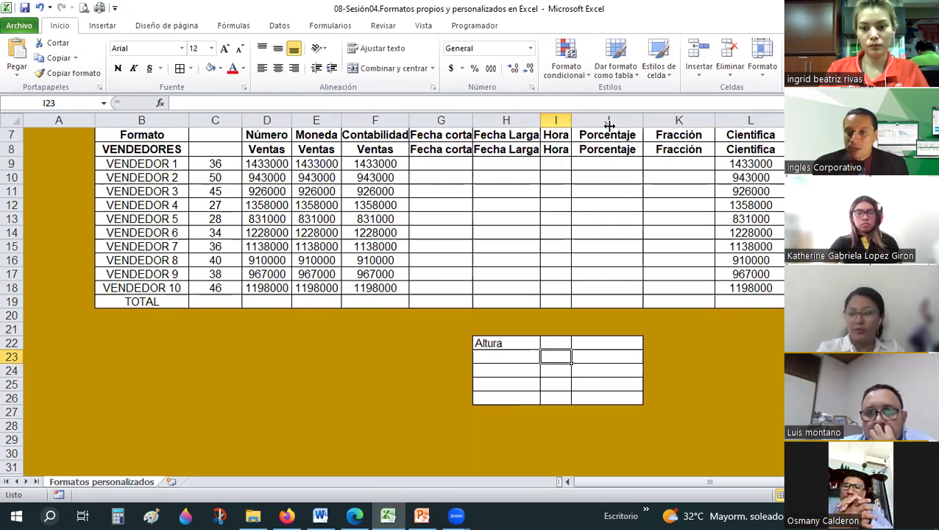
pyautogui.click(501, 360)
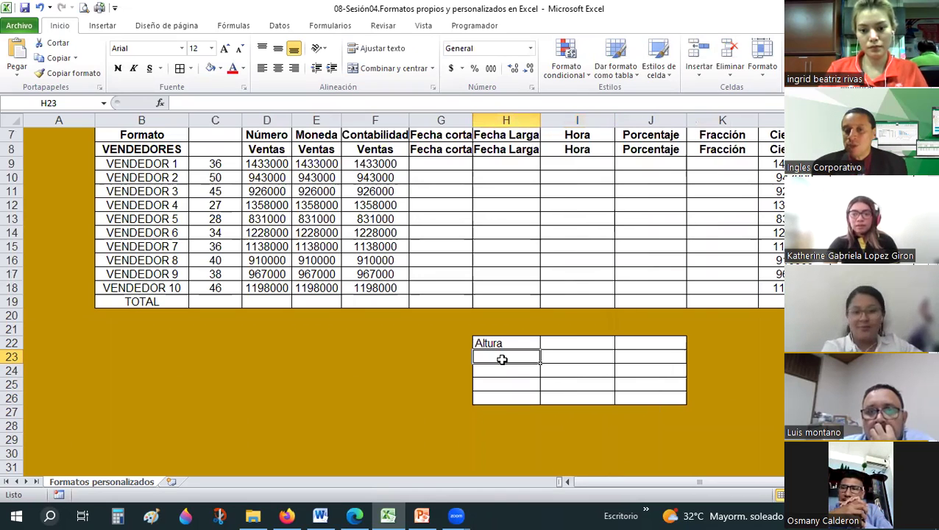
pyautogui.press('Up')
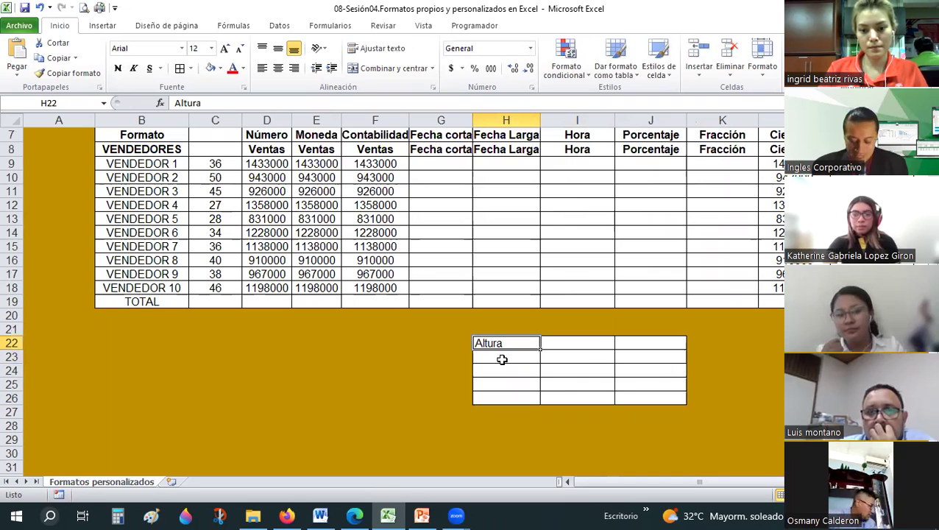
pyautogui.hotkey('shift', 'Right')
pyautogui.hotkey('shift', 'Right')
pyautogui.hotkey('ctrl', 'n')
pyautogui.press('Right')
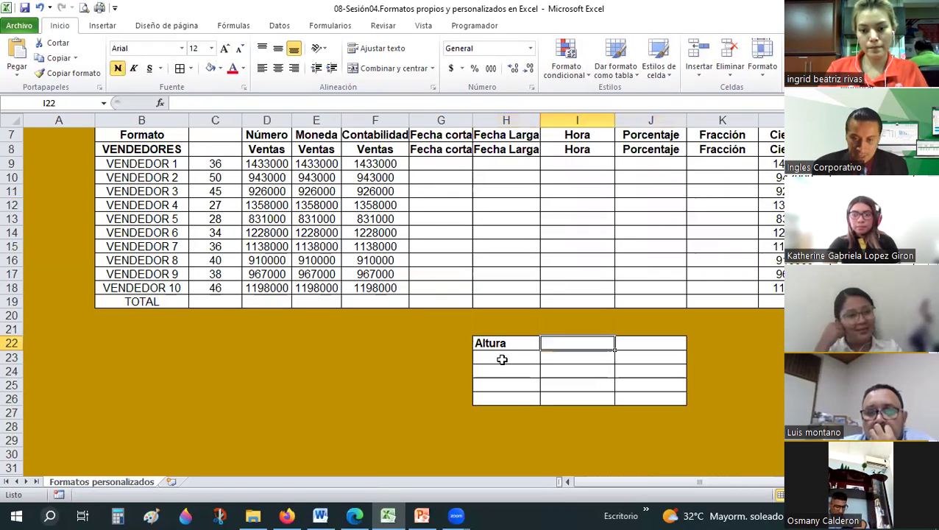
pyautogui.press('Left')
pyautogui.press('Right')
pyautogui.write('Al')
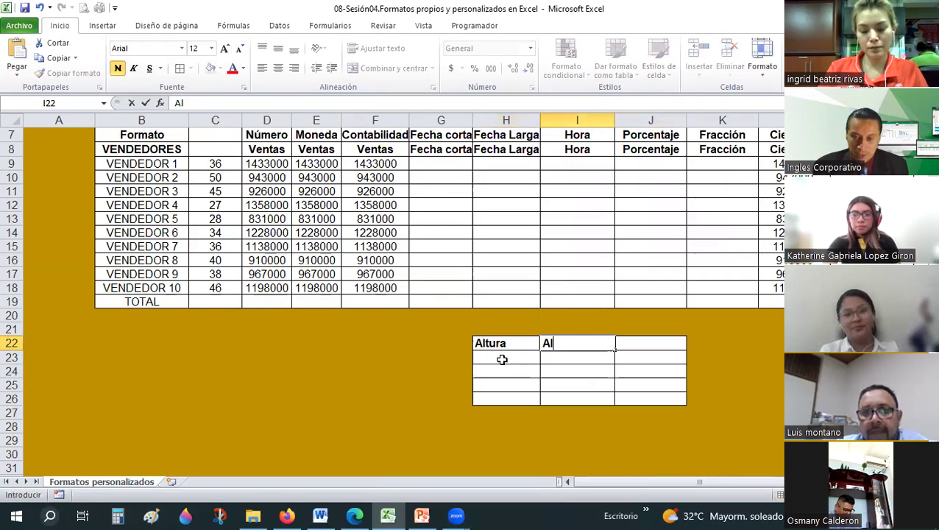
pyautogui.write('tura (m')
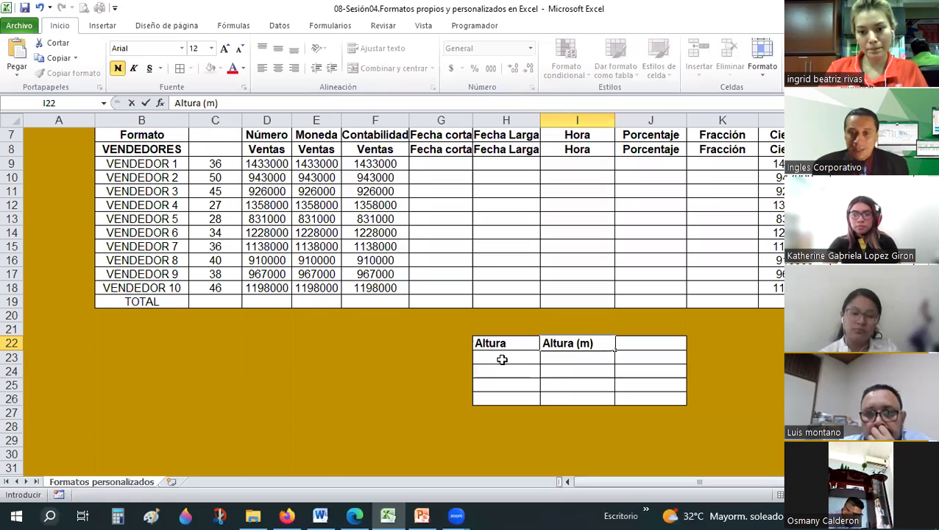
pyautogui.press('Left')
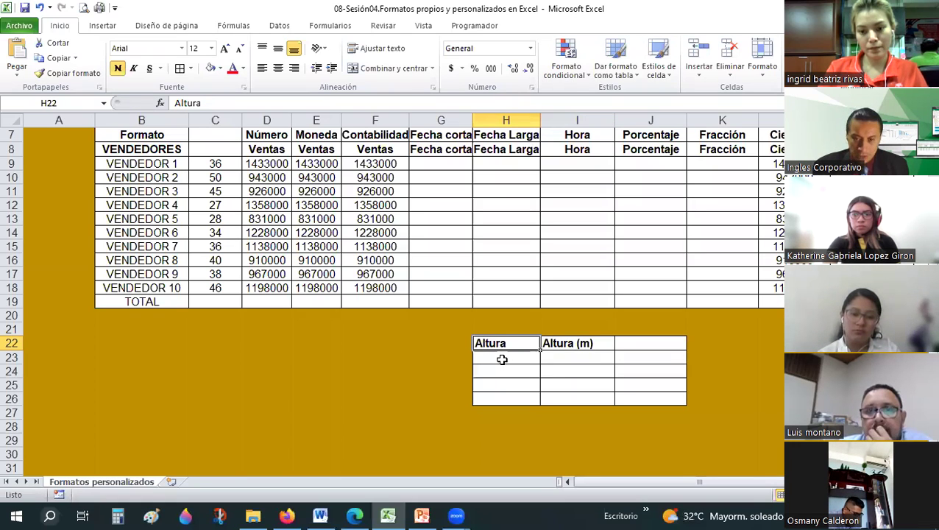
pyautogui.write('Nombre')
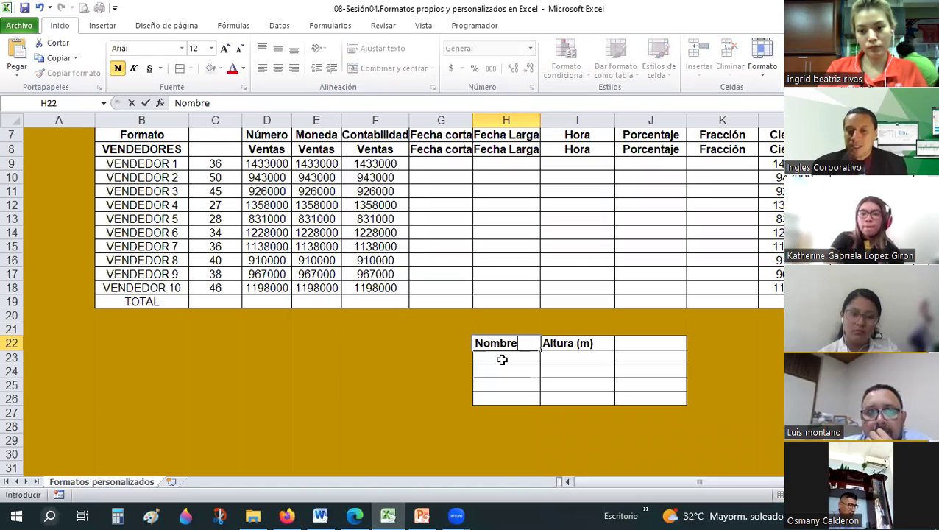
pyautogui.press('Return')
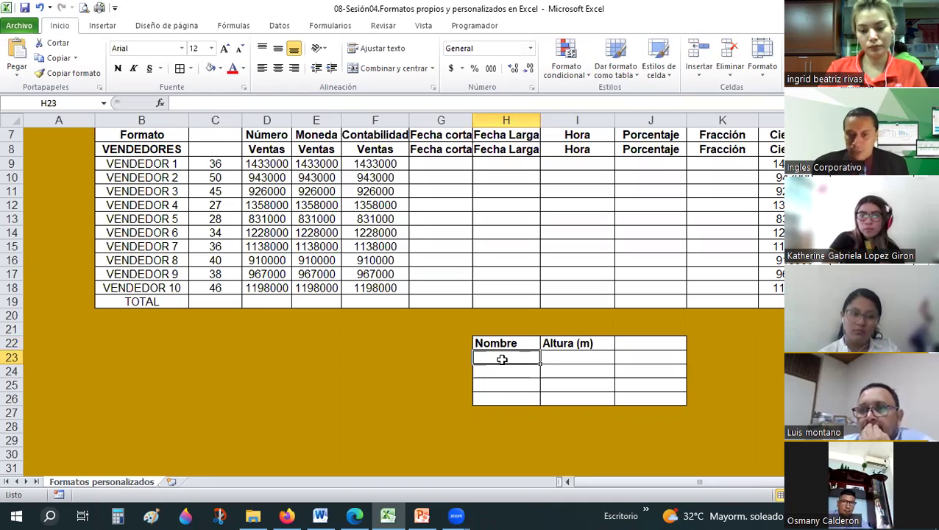
# Step: Enter Est. 1 and fill the names down to Est. 4
pyautogui.write('E')
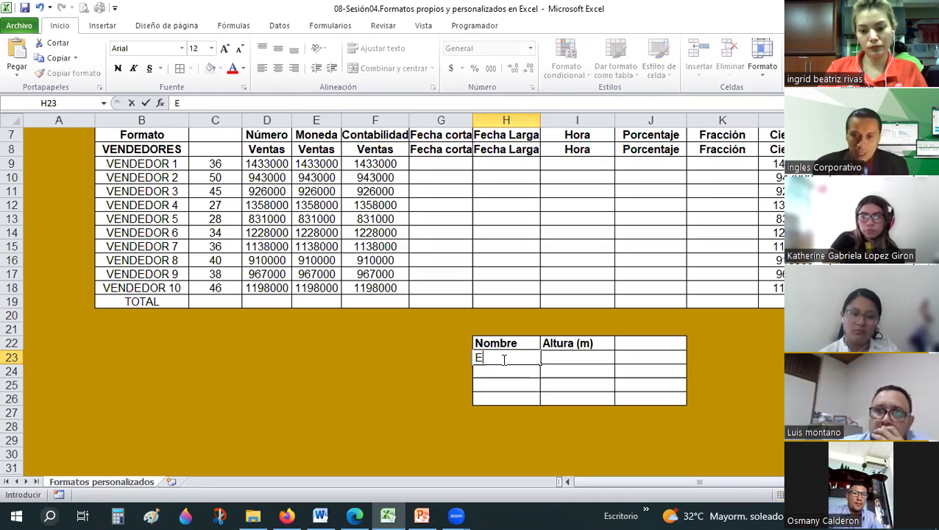
pyautogui.write('st. 1')
pyautogui.press('Return')
pyautogui.click(536, 360)
pyautogui.moveTo(539, 364)
pyautogui.mouseDown()
pyautogui.moveTo(536, 412)
pyautogui.moveTo(511, 404)
pyautogui.mouseUp()
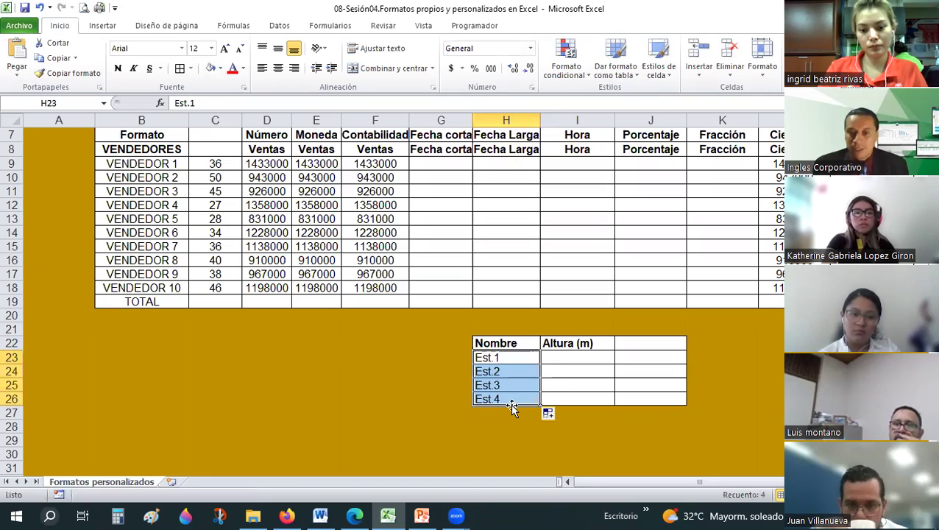
# Step: Enter the heights 1.74, 1.65, 1.85 and 1.95 in column I
pyautogui.click(570, 358)
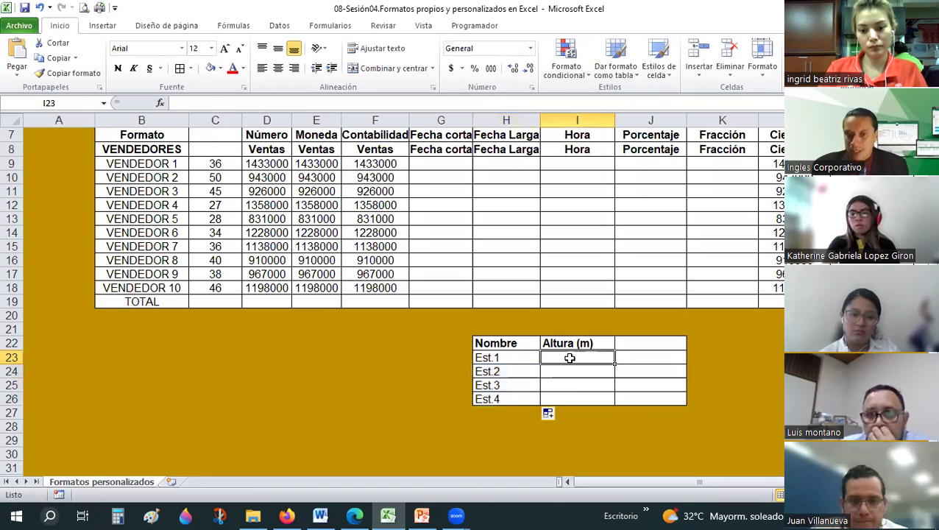
pyautogui.write('1.74')
pyautogui.press('Return')
pyautogui.write('1.65')
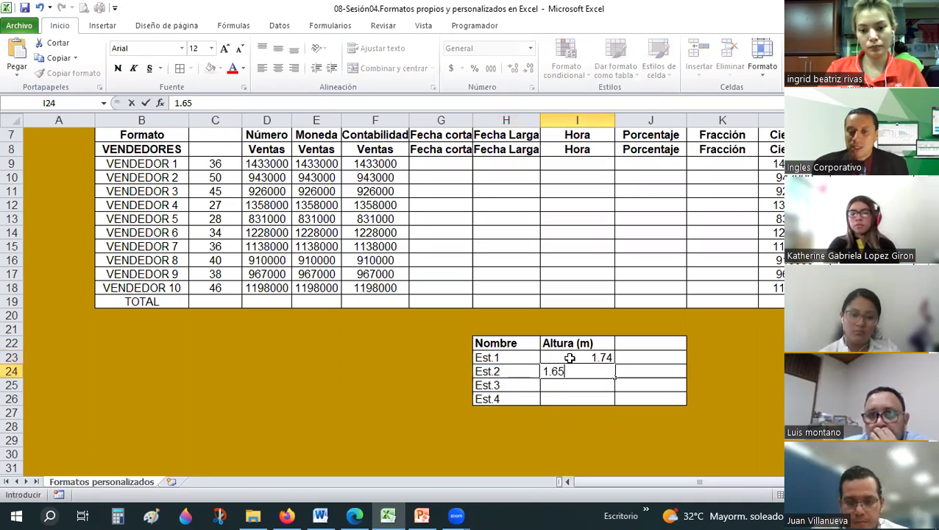
pyautogui.press('Return')
pyautogui.write('1.85')
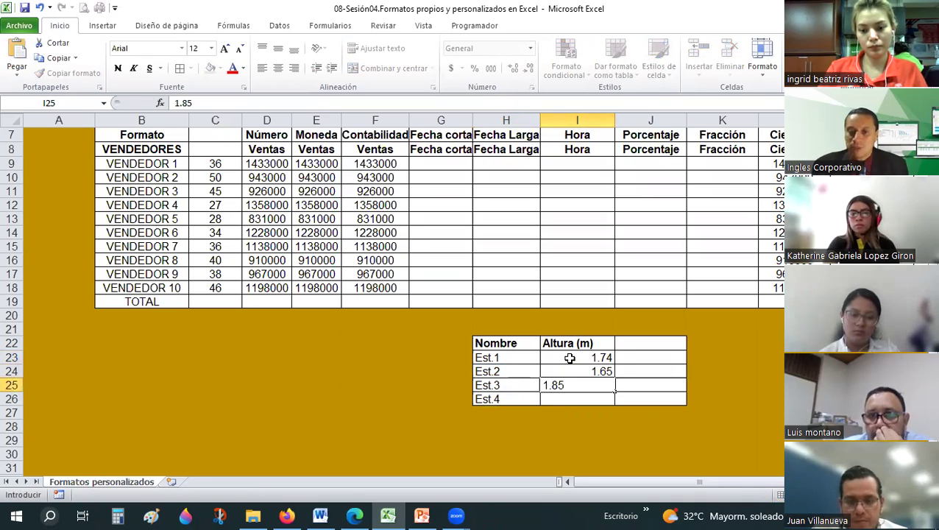
pyautogui.press('Return')
pyautogui.write('1.95')
pyautogui.press('Return')
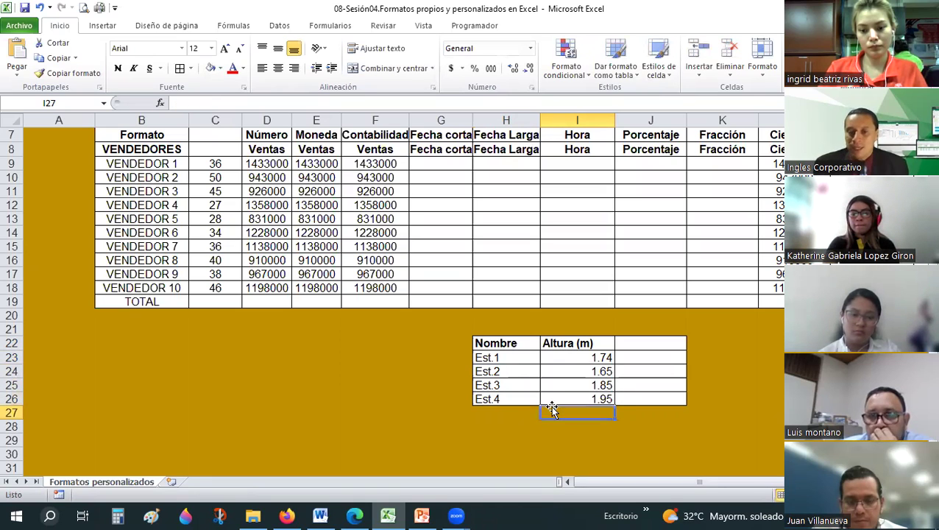
# Step: Centre the heights horizontally and vertically, and give cells I27:I28 white fill
pyautogui.scroll(-1, 581, 315)
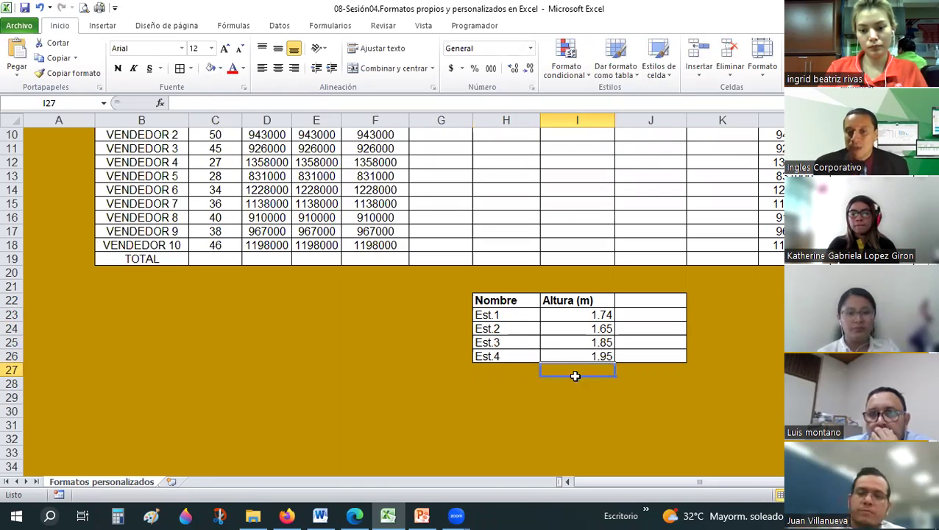
pyautogui.moveTo(578, 315); pyautogui.dragTo(577, 384)
pyautogui.click(279, 68)
pyautogui.click(278, 48)
pyautogui.click(211, 68)
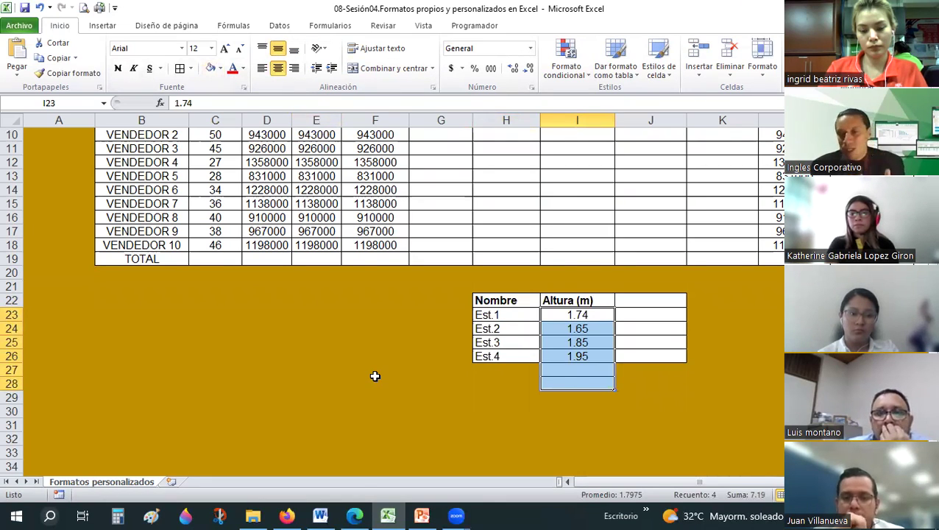
pyautogui.click(578, 368)
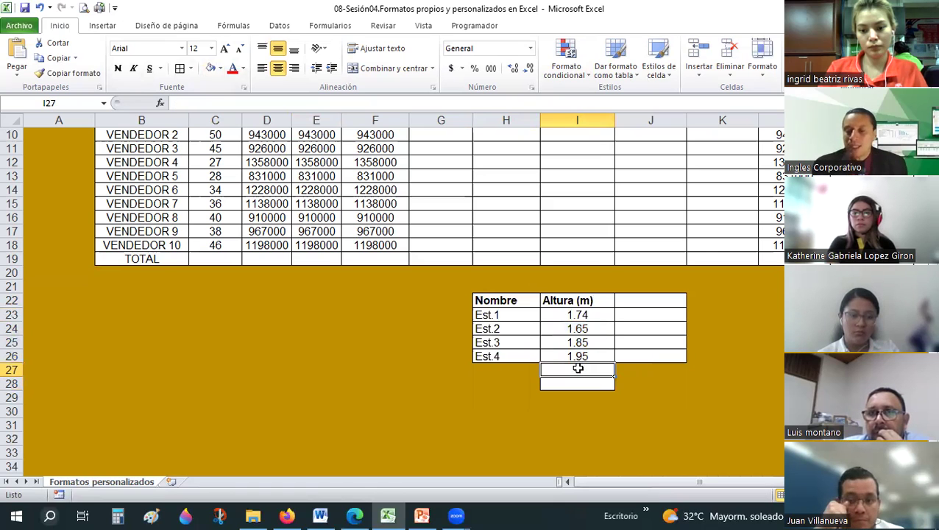
pyautogui.click(519, 385)
# Step: Label H28 'Promedio' and AutoSum the four heights into I27 for a 7.19 total
pyautogui.write('P')
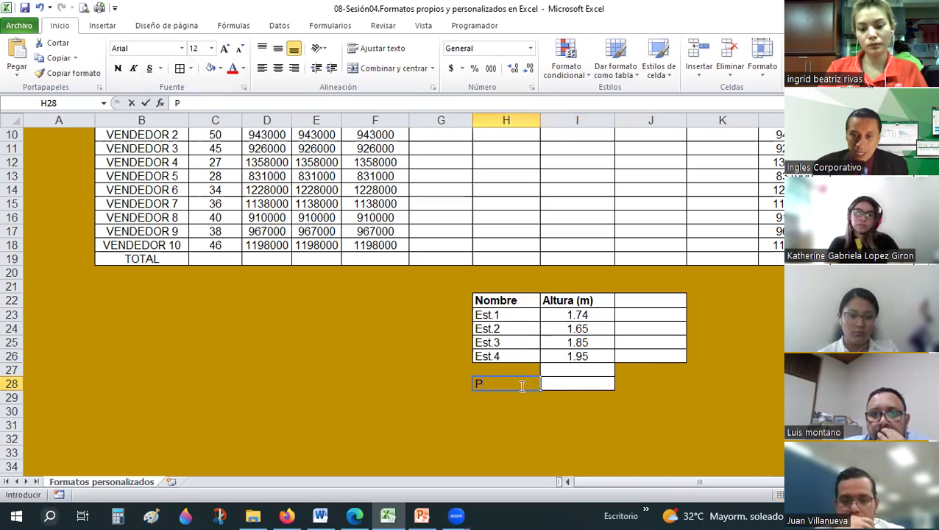
pyautogui.write('romedio')
pyautogui.press('Return')
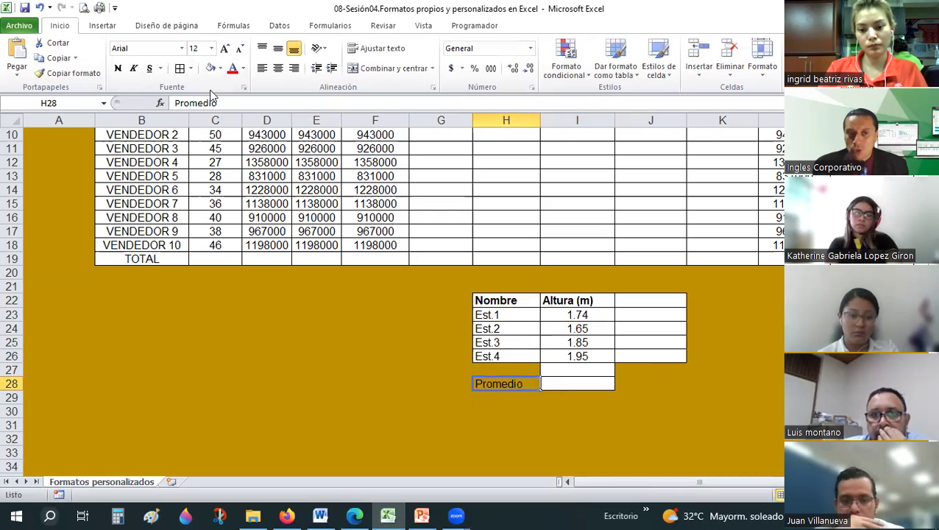
pyautogui.click(573, 367)
pyautogui.hotkey('alt', '=')
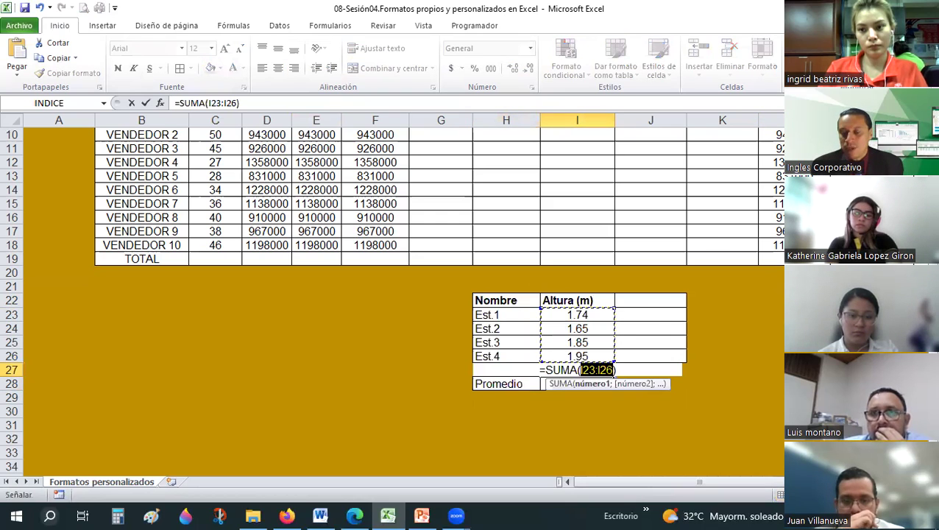
pyautogui.press('Return')
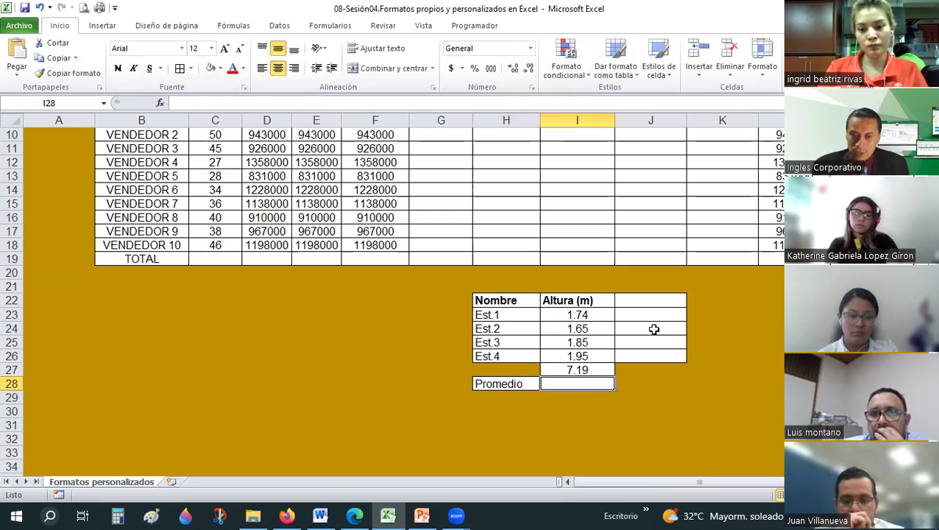
# Step: Enter =I27/4 in I28 and give it two-decimal Número format so it shows 1.80
pyautogui.write('=')
pyautogui.press('Up')
pyautogui.write('/4')
pyautogui.press('Return')
pyautogui.click(553, 382)
pyautogui.doubleClick(527, 74)
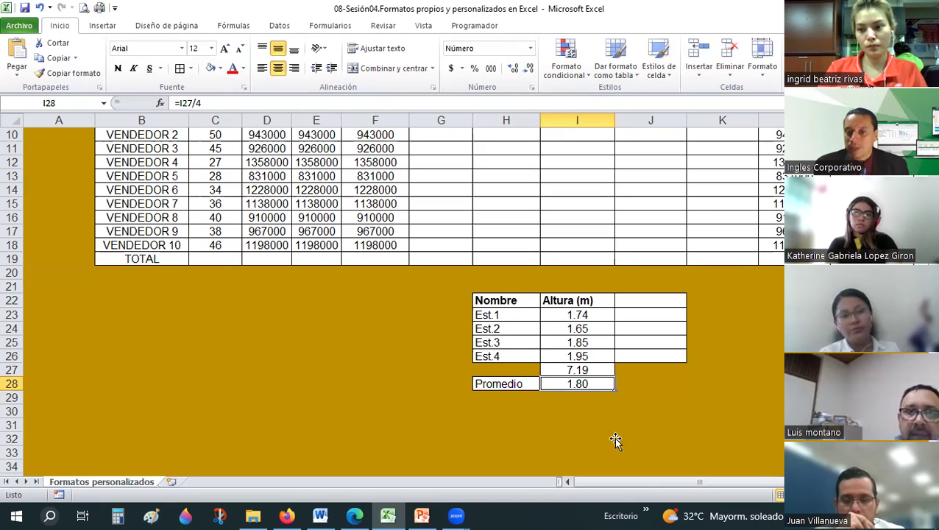
pyautogui.click(617, 440)
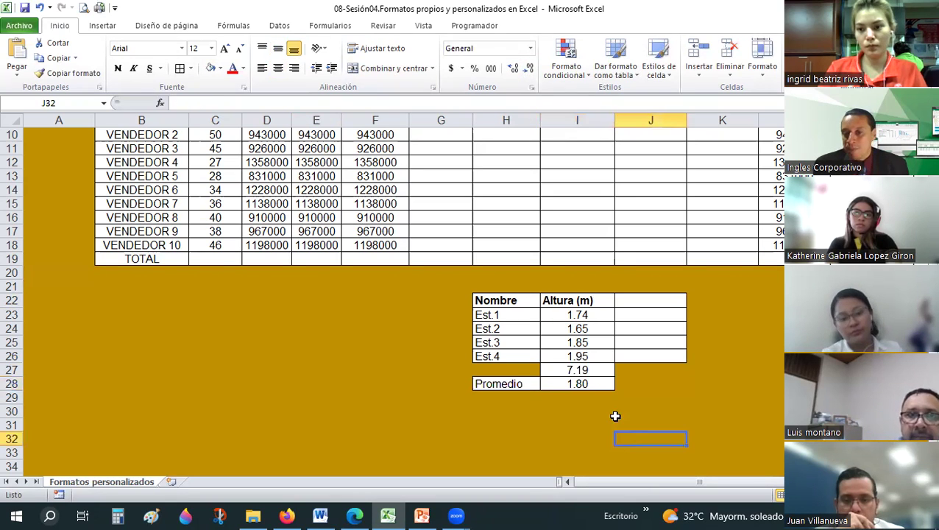
# Step: Centre the Altura (m) header in I22 both horizontally and vertically
pyautogui.click(553, 298)
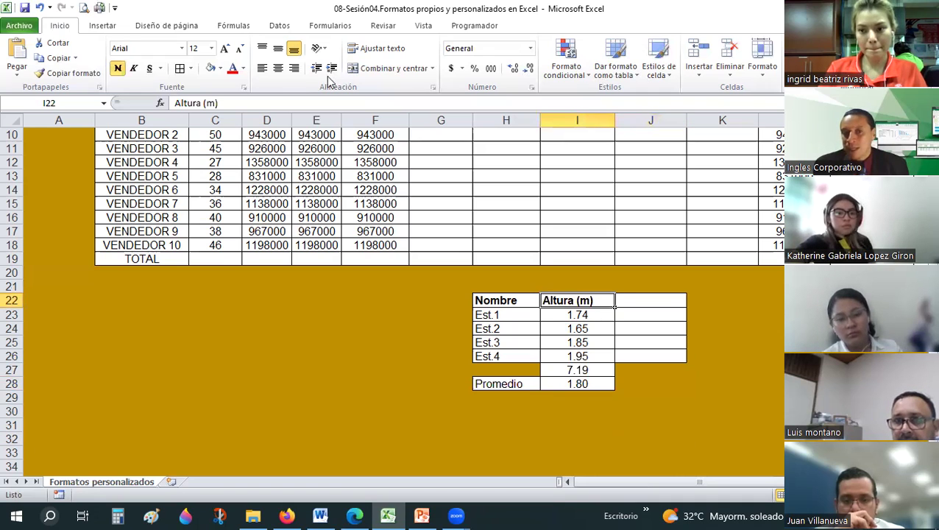
pyautogui.click(278, 68)
pyautogui.click(277, 49)
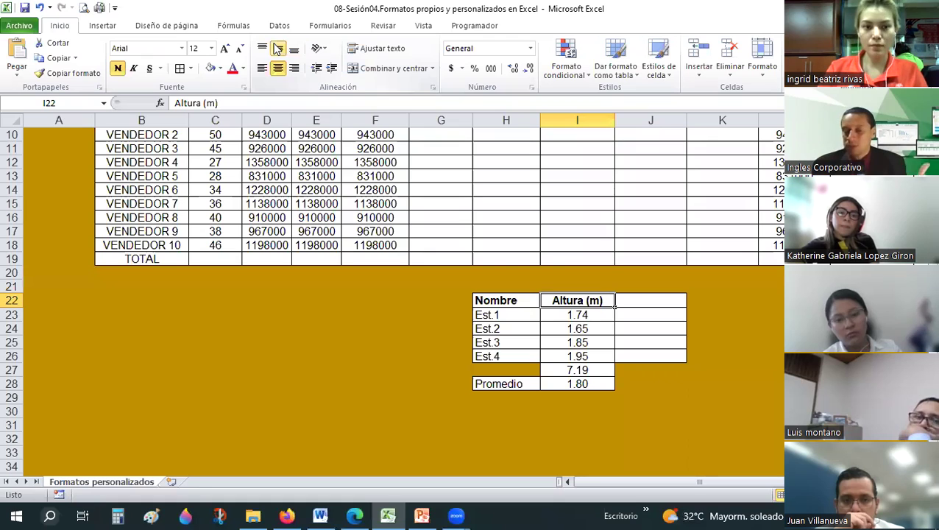
# Step: Check the student names and the four heights I23:I26, then reselect the Altura (m) header
pyautogui.click(500, 317)
pyautogui.press('Down')
pyautogui.press('Down')
pyautogui.press('Down')
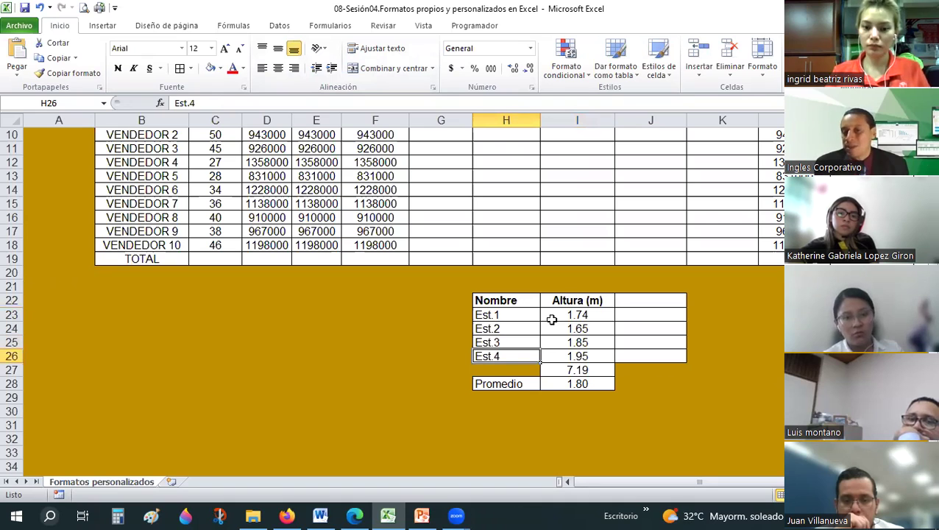
pyautogui.press('Up')
pyautogui.press('Up')
pyautogui.press('Up')
pyautogui.press('Right')
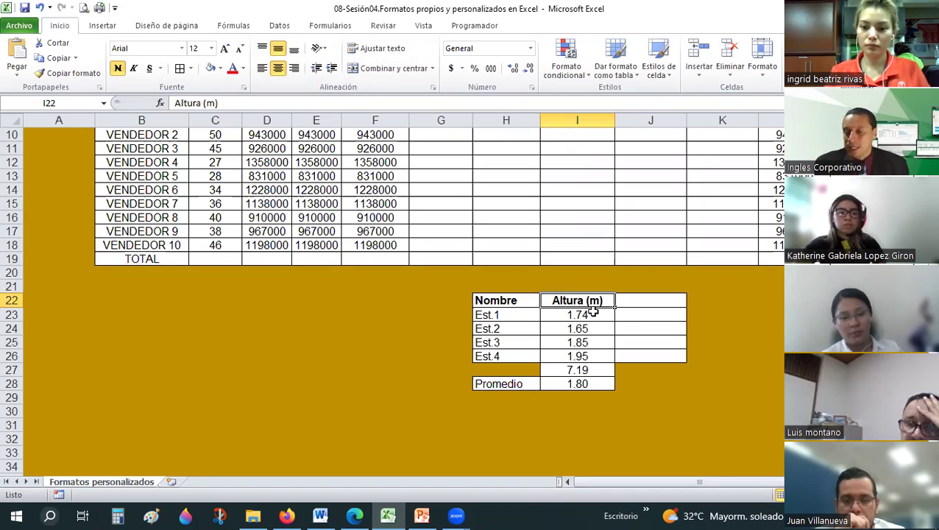
pyautogui.press('Down')
pyautogui.press('Down')
pyautogui.press('Down')
pyautogui.press('Down')
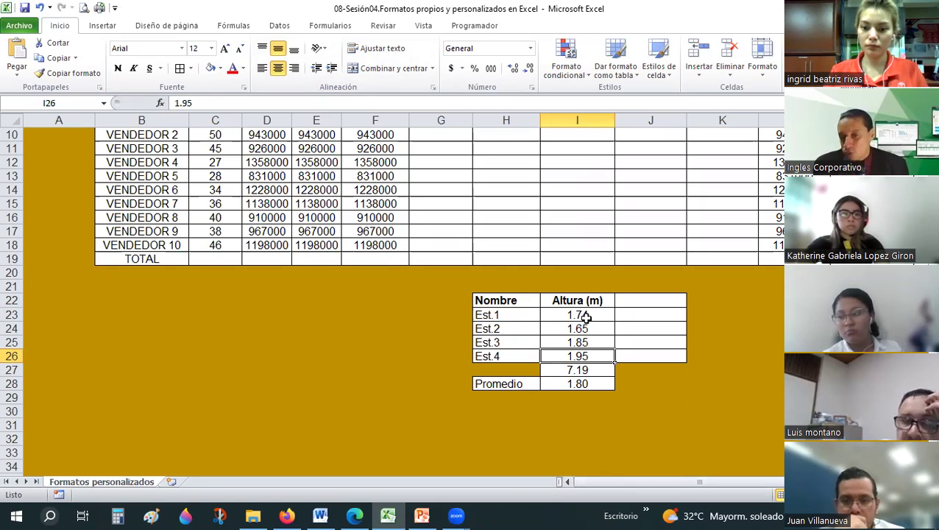
pyautogui.moveTo(582, 315); pyautogui.dragTo(581, 356)
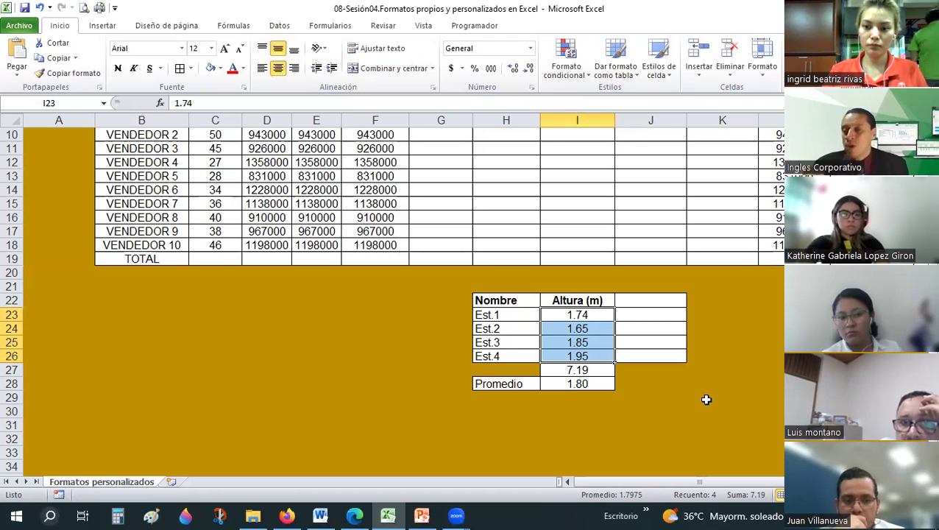
pyautogui.click(705, 399)
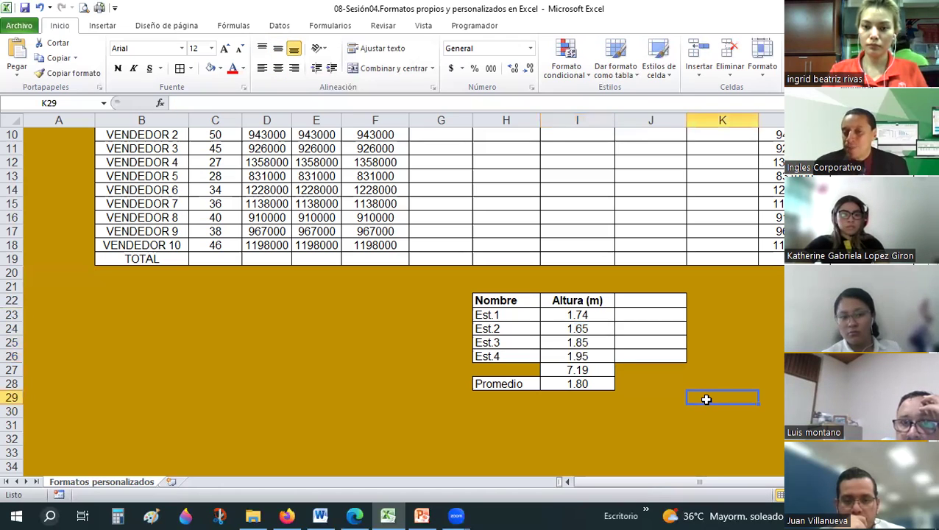
pyautogui.click(611, 298)
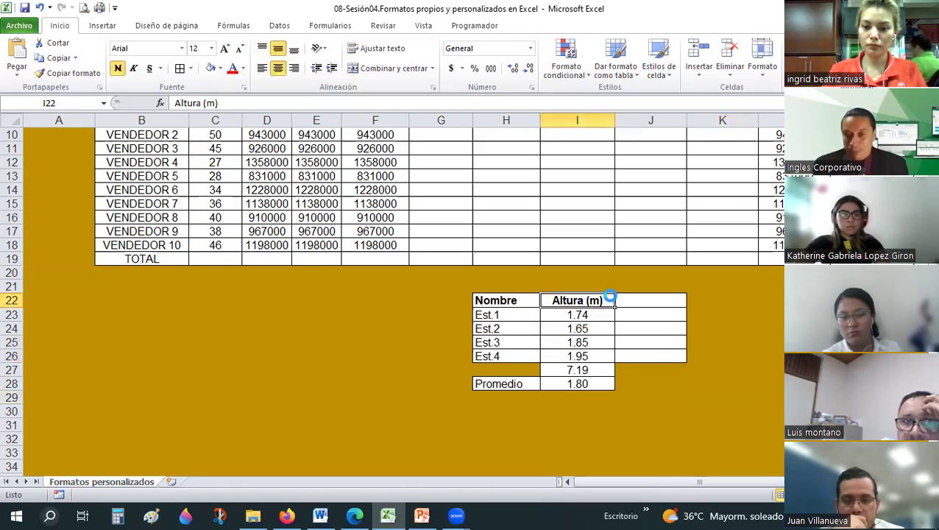
# Step: Copy the Altura (m) header into J22 and enter 1.74 in J23
pyautogui.hotkey('ctrl', 'c')
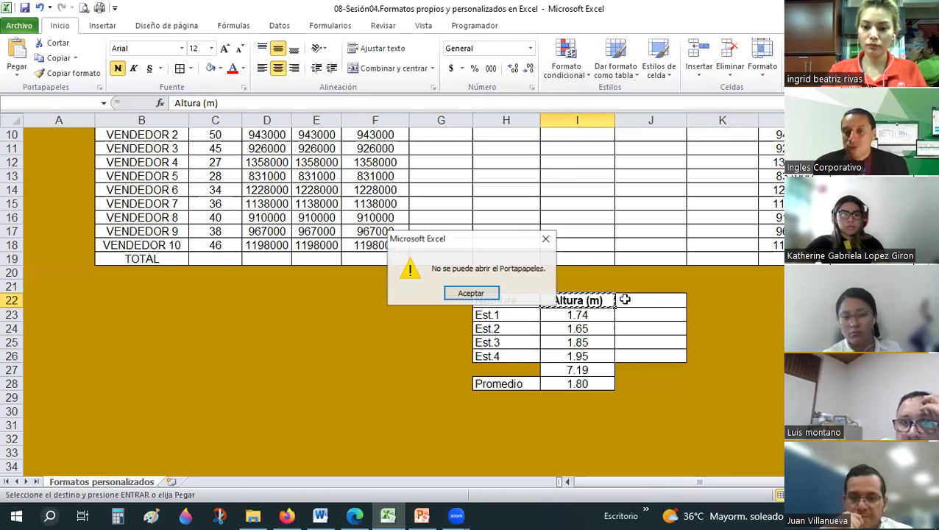
pyautogui.press('Return')
pyautogui.click(624, 300)
pyautogui.hotkey('ctrl', 'v')
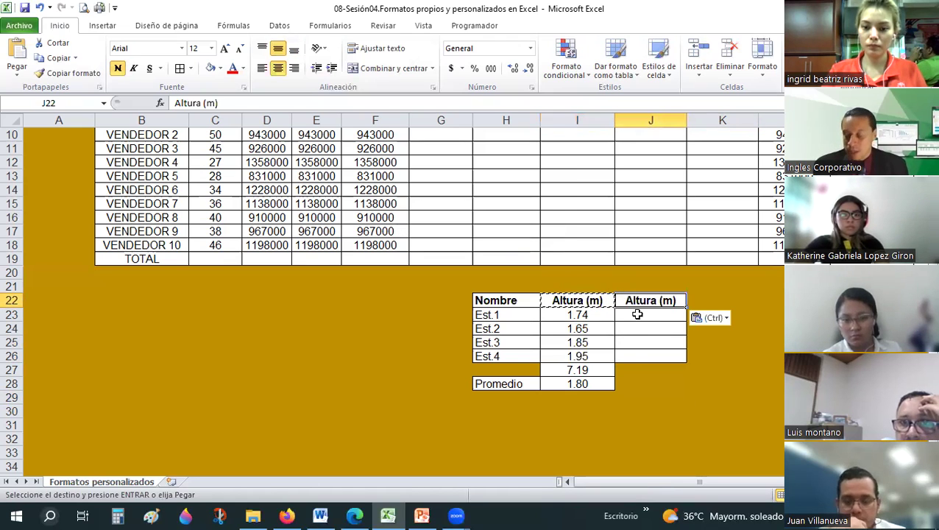
pyautogui.click(637, 314)
pyautogui.write('1.74')
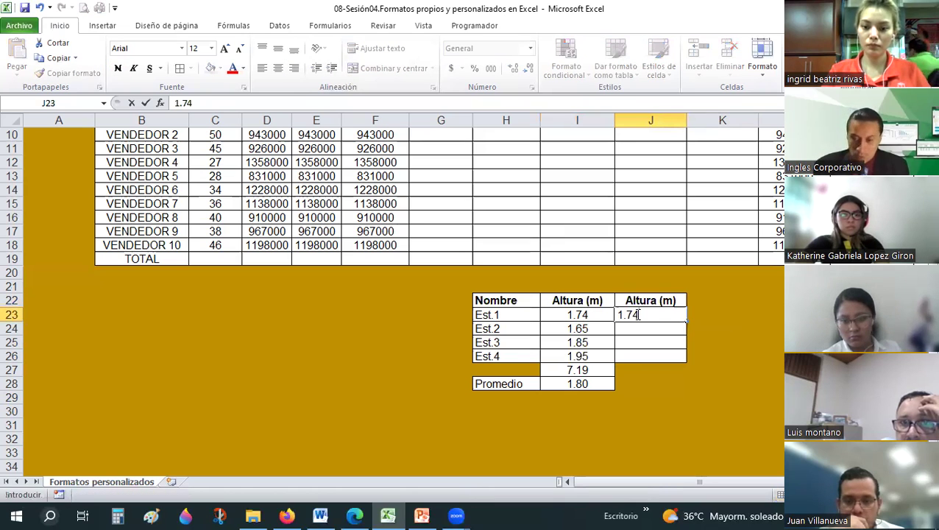
pyautogui.press('Return')
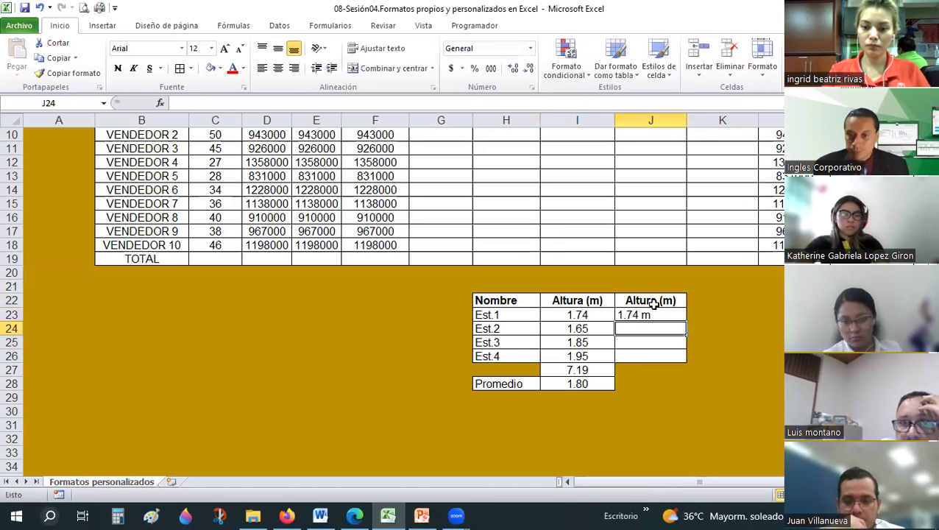
# Step: Rename the J22 header to Altura and enter the second height, 1.65
pyautogui.click(653, 304)
pyautogui.doubleClick(684, 301)
pyautogui.press('BackSpace')
pyautogui.press('BackSpace')
pyautogui.press('BackSpace')
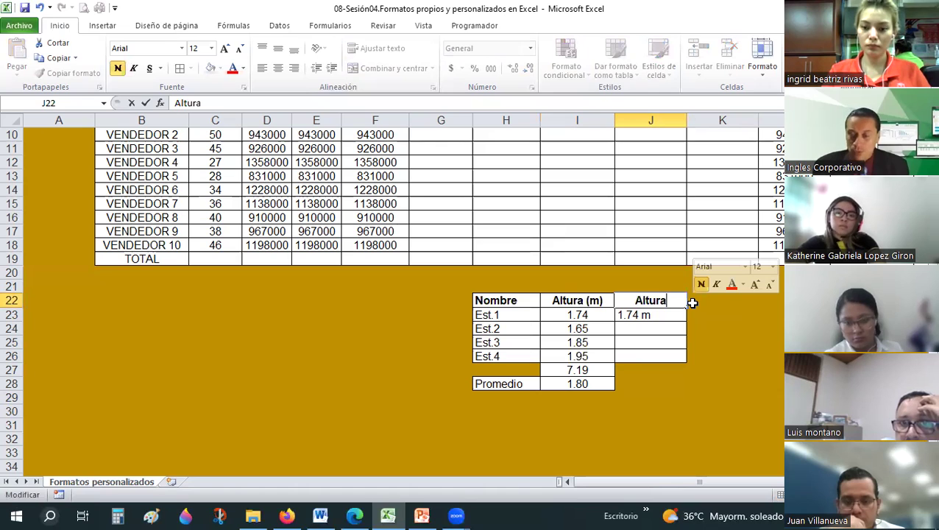
pyautogui.press('Return')
pyautogui.press('Return')
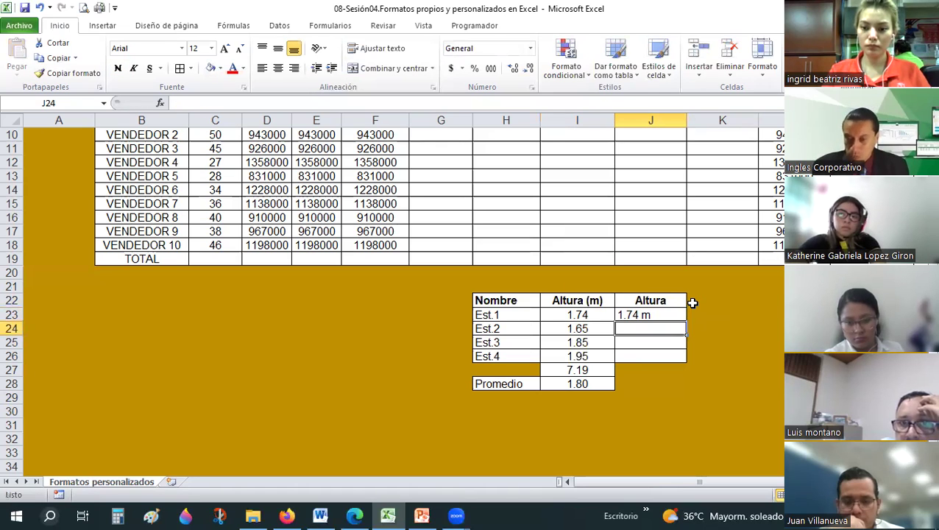
pyautogui.write('1.65')
pyautogui.press('Return')
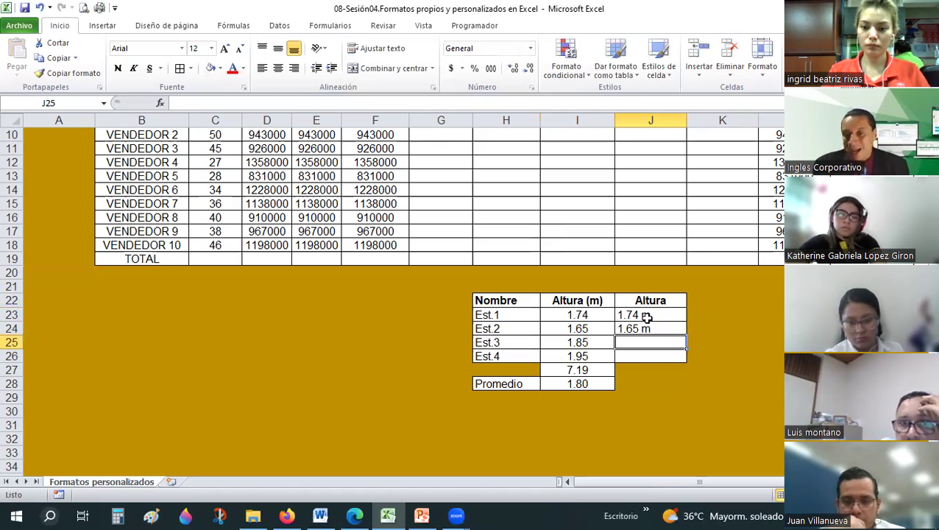
# Step: Centre the height cells J23:J26 and fill in the remaining heights 1.85 and 1.95
pyautogui.moveTo(640, 315); pyautogui.dragTo(646, 354)
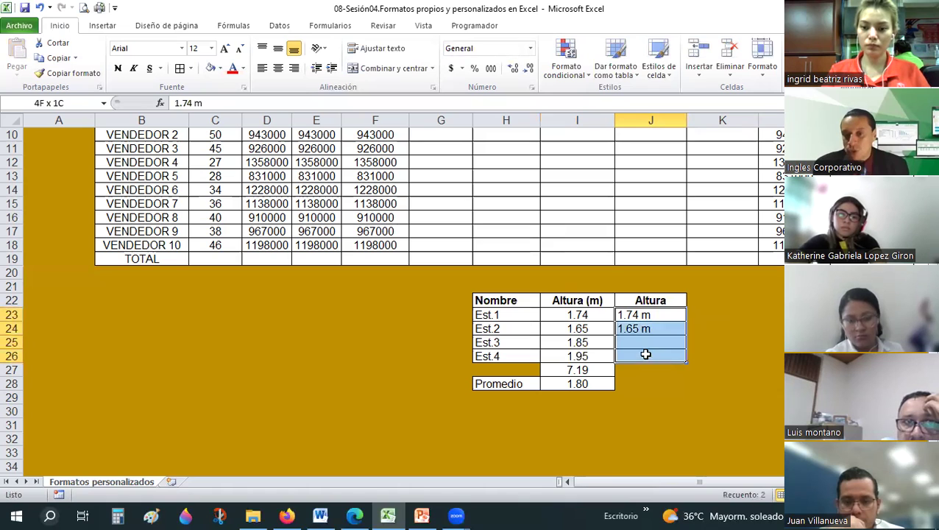
pyautogui.click(278, 67)
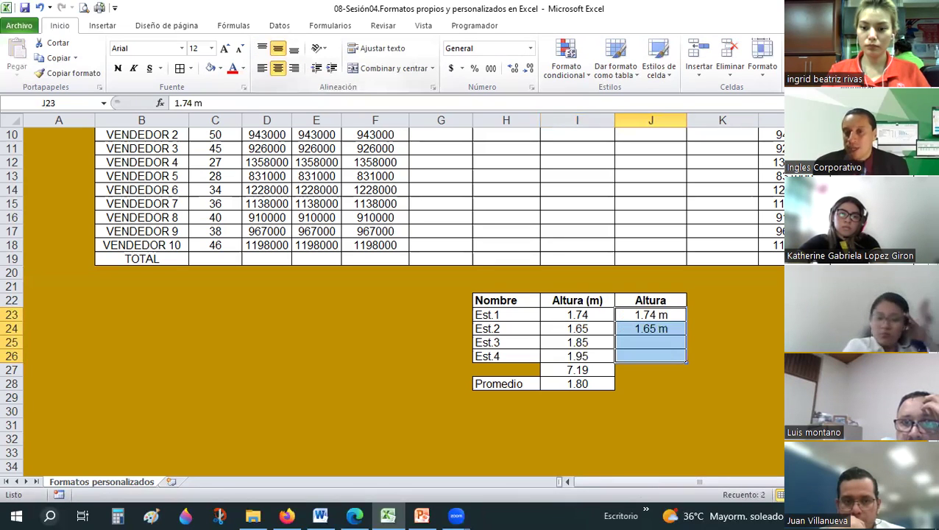
pyautogui.click(771, 342)
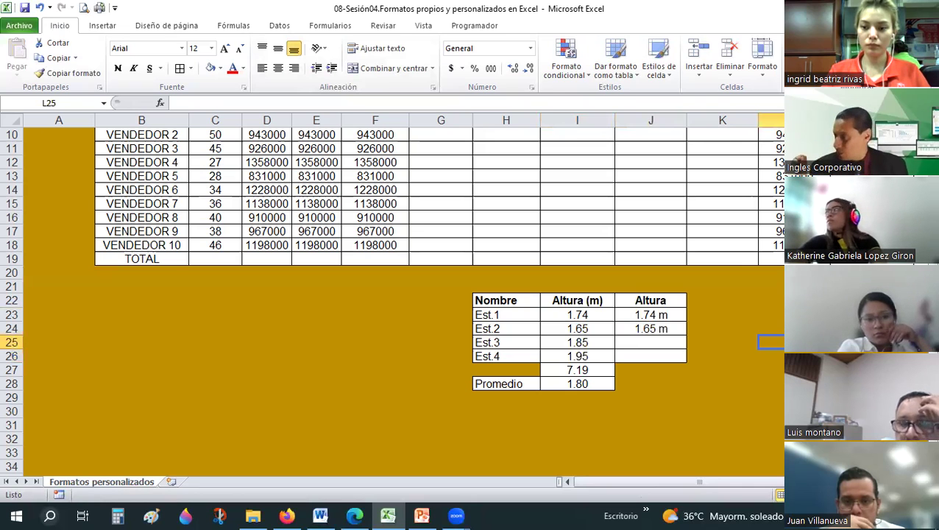
pyautogui.click(653, 345)
pyautogui.write('1.85')
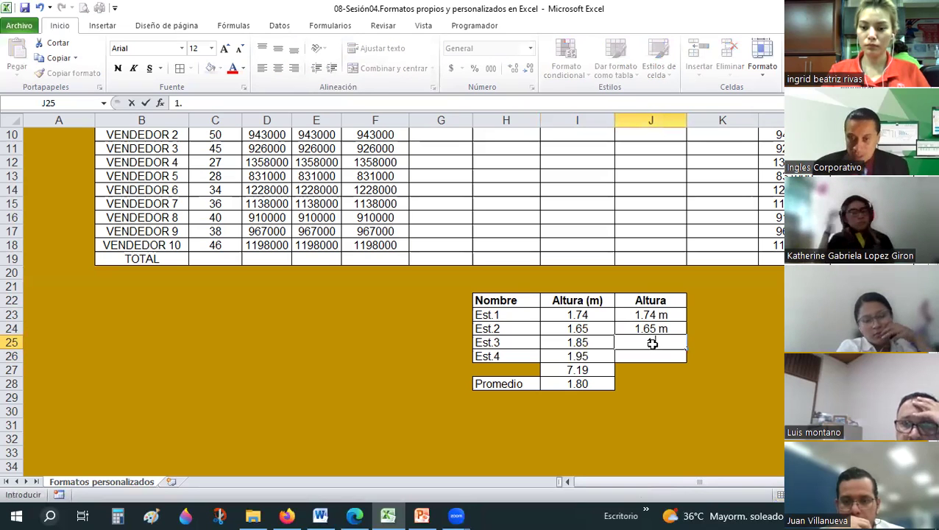
pyautogui.press('Return')
pyautogui.write('1.95')
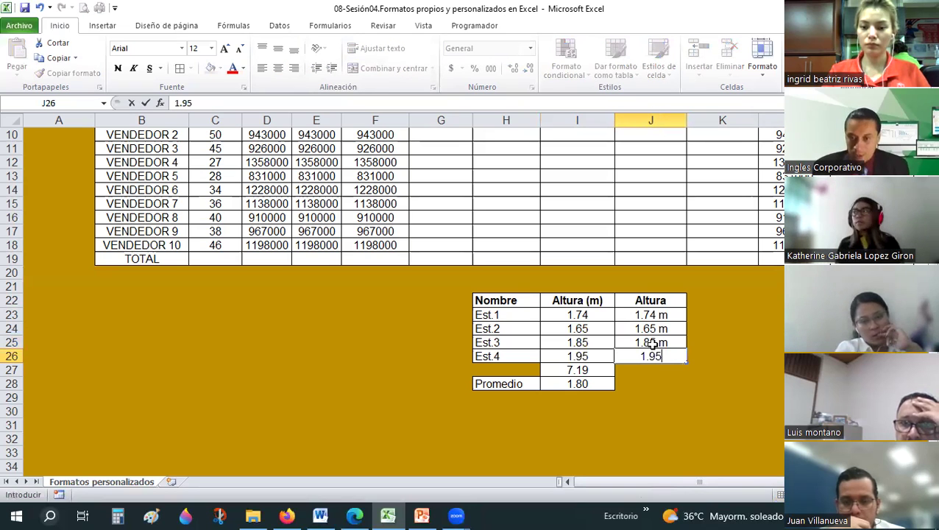
pyautogui.press('Return')
pyautogui.moveTo(593, 370); pyautogui.dragTo(601, 381)
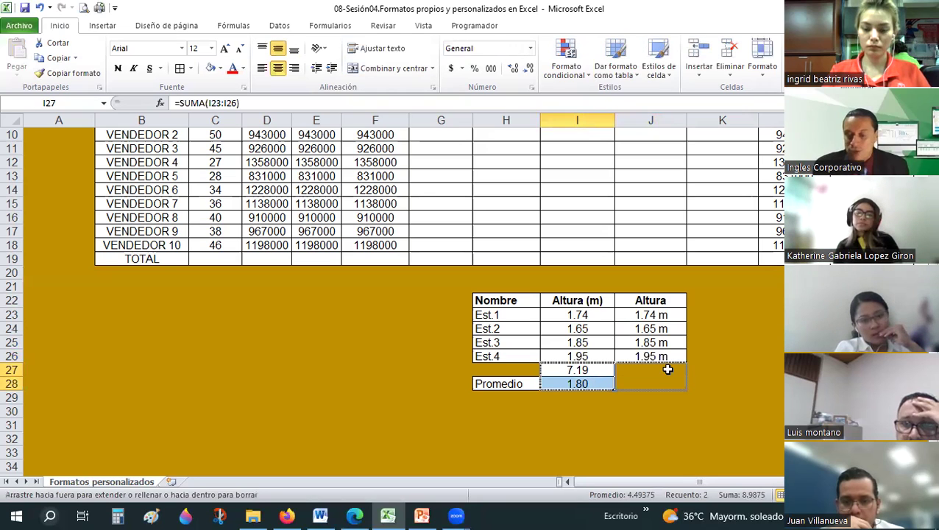
# Step: Extend the total and average formulas into J27:J28 and set J27 to =SUMA(J23:J26)
pyautogui.moveTo(668, 370); pyautogui.dragTo(668, 372)
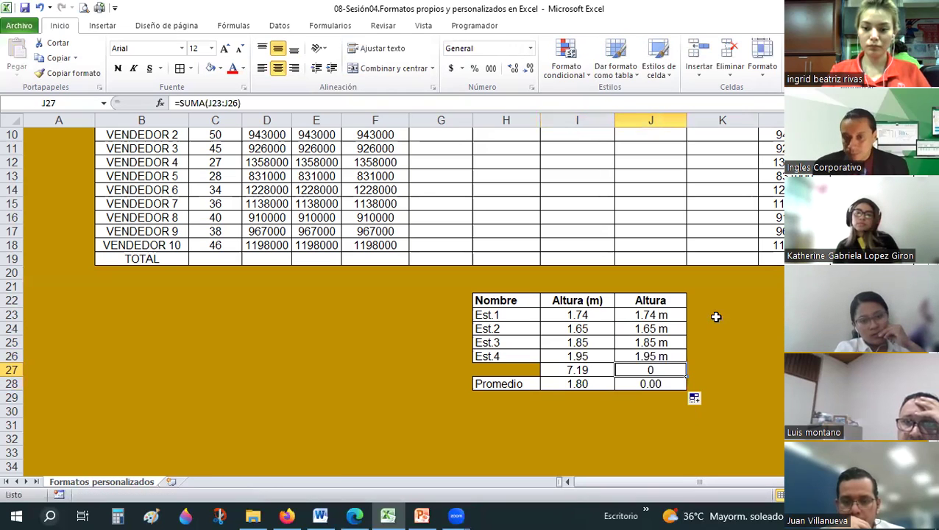
pyautogui.moveTo(634, 315); pyautogui.dragTo(636, 350)
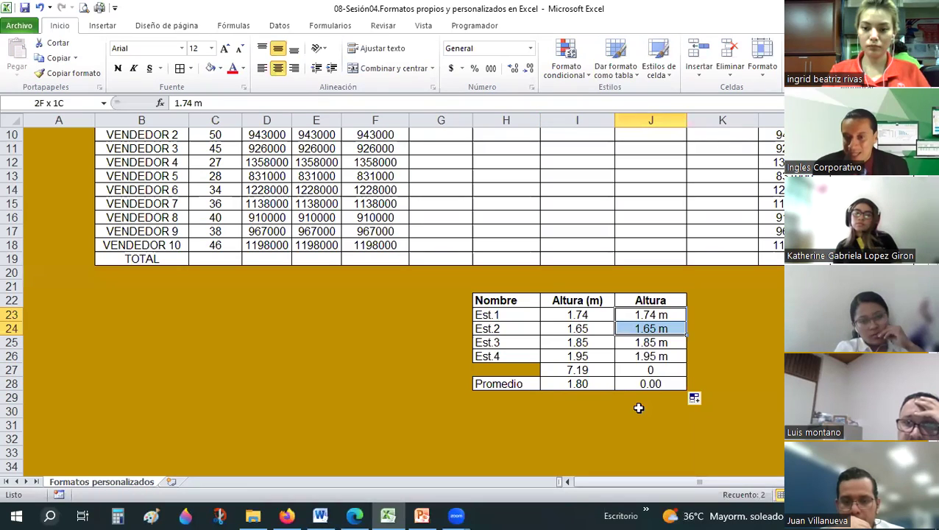
pyautogui.moveTo(639, 408); pyautogui.dragTo(637, 338)
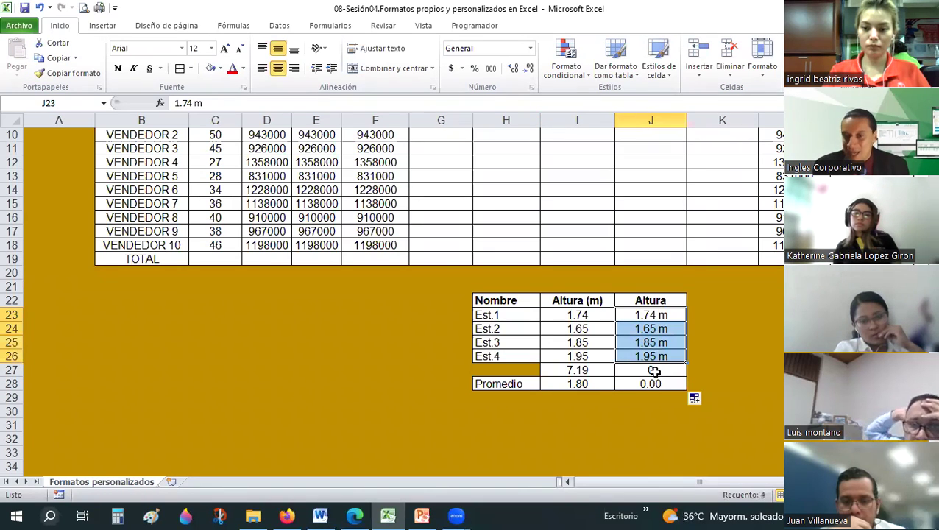
pyautogui.click(655, 369)
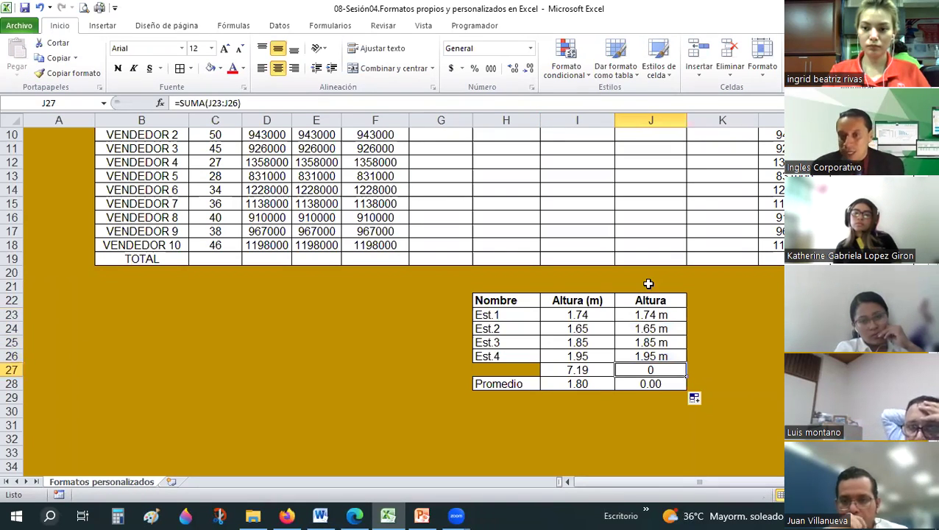
pyautogui.hotkey('alt', '=')
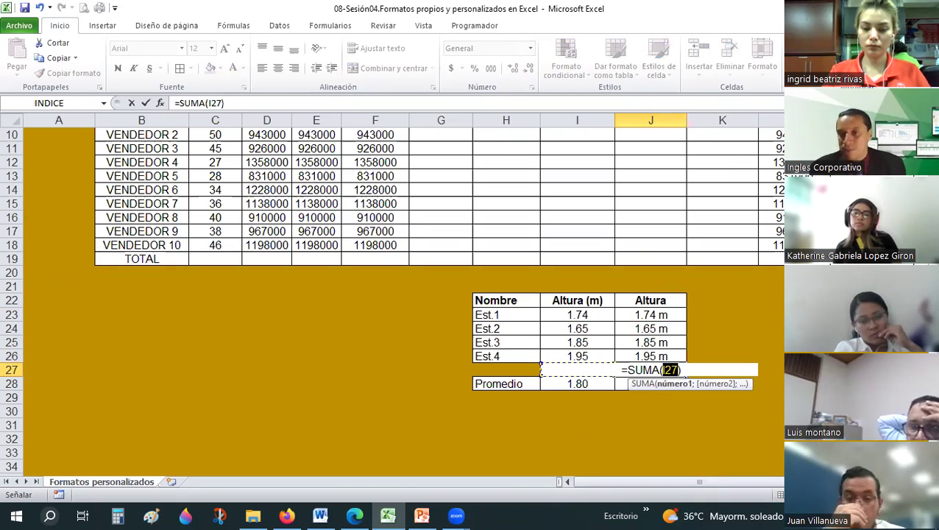
pyautogui.press('Escape')
pyautogui.press('Delete')
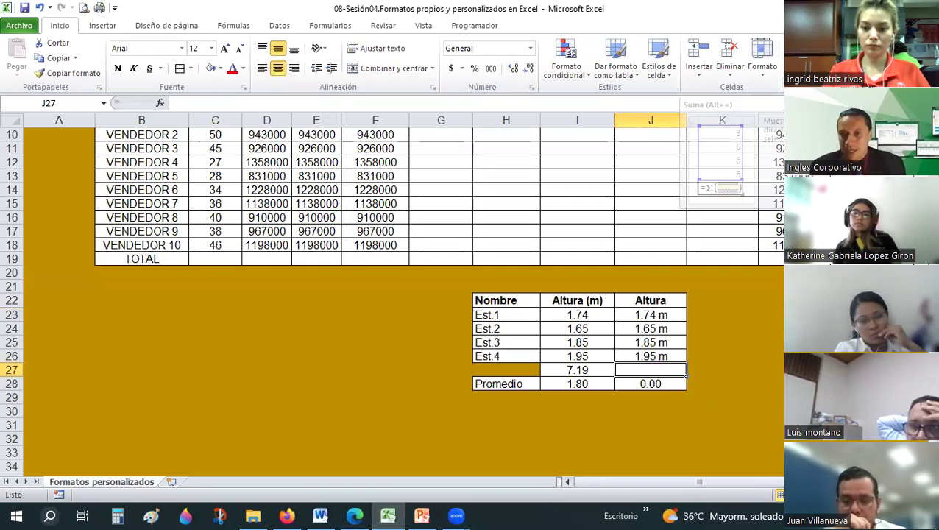
pyautogui.hotkey('alt', '=')
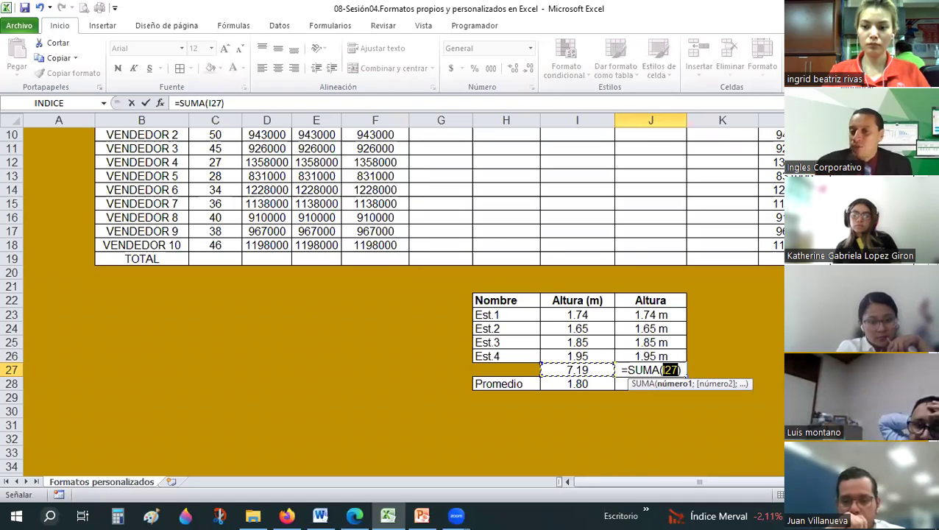
pyautogui.click(647, 310)
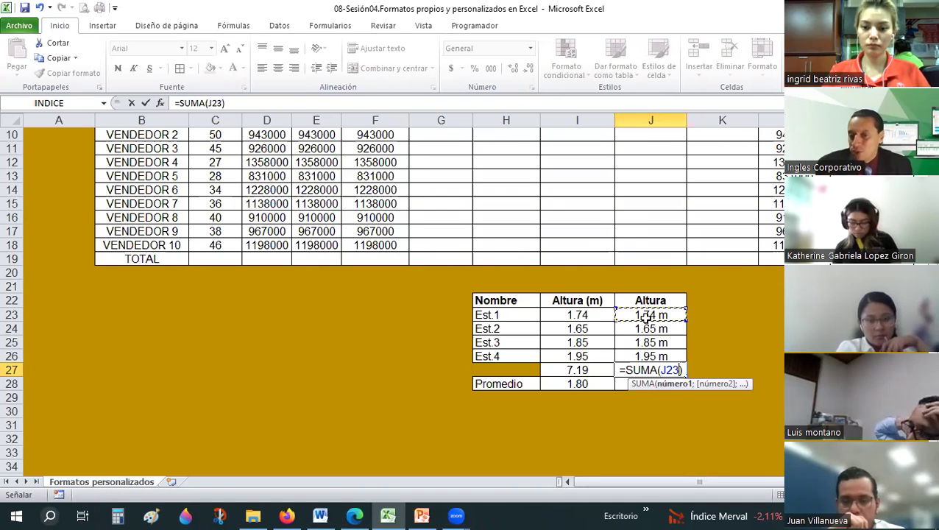
pyautogui.moveTo(644, 317); pyautogui.dragTo(641, 353)
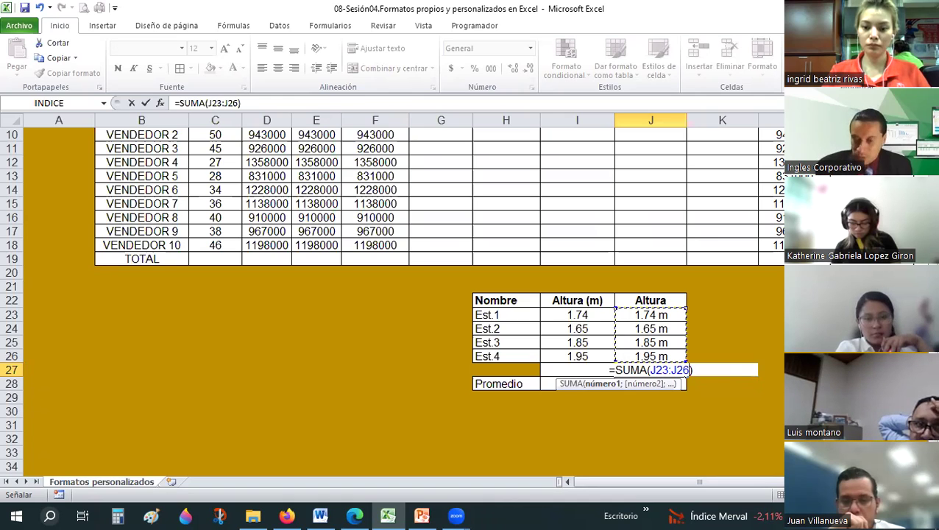
pyautogui.hotkey('ctrl', 'Return')
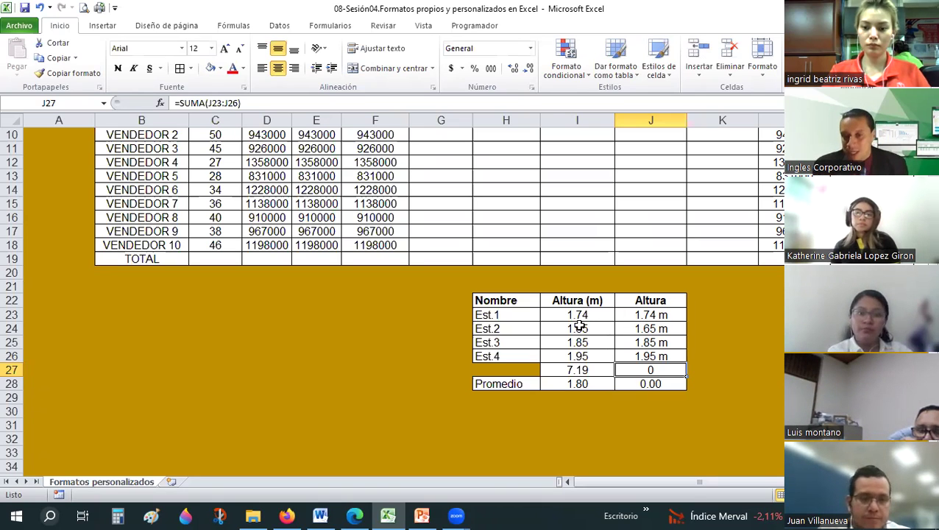
# Step: Fill I22:I27 with yellow, covering the Altura (m) header, four heights and 7.19 total
pyautogui.moveTo(577, 300); pyautogui.dragTo(578, 370)
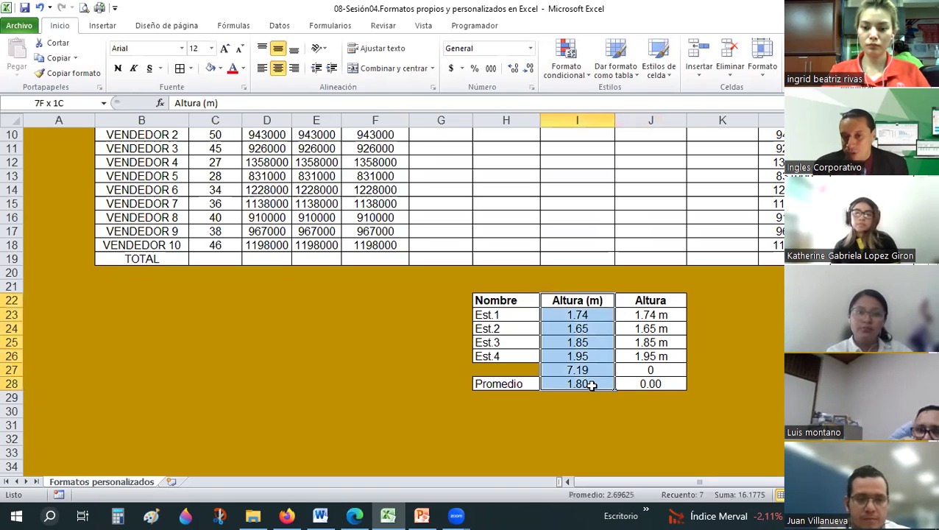
pyautogui.click(220, 68)
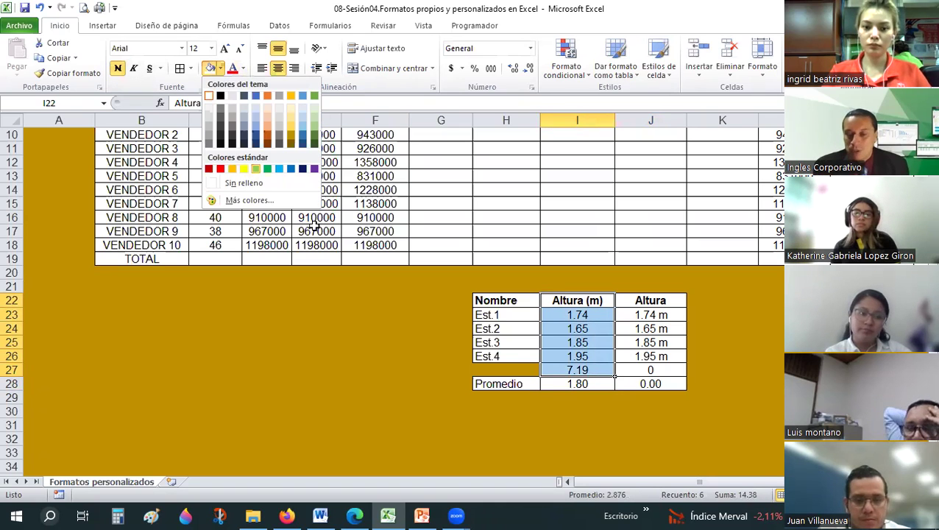
pyautogui.click(243, 169)
pyautogui.click(694, 321)
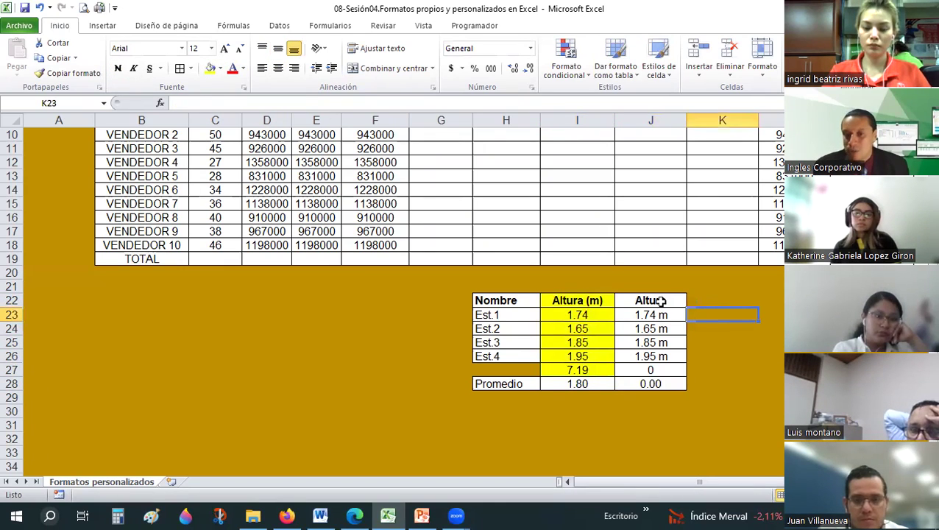
# Step: Copy the Altura (m) column I22:I28 into K22:K28
pyautogui.moveTo(578, 300)
pyautogui.mouseDown()
pyautogui.moveTo(571, 394)
pyautogui.moveTo(573, 386)
pyautogui.mouseUp()
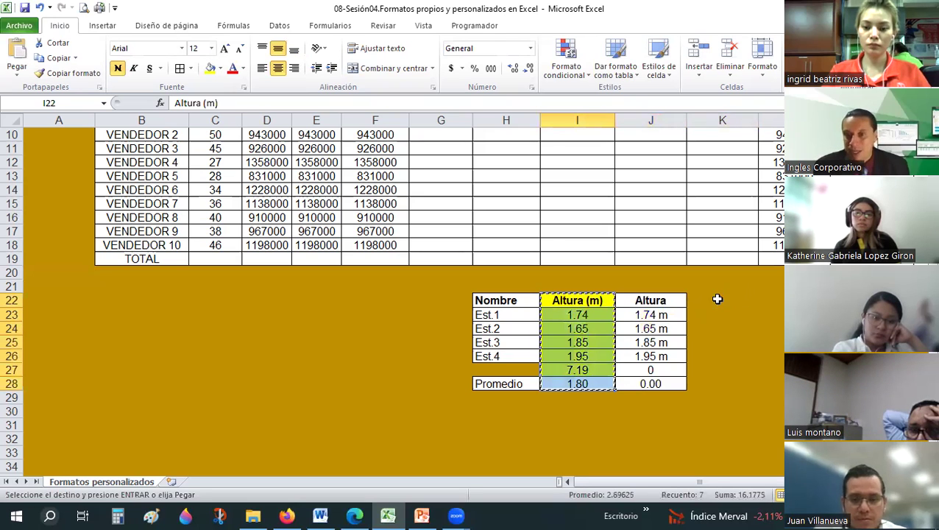
pyautogui.hotkey('ctrl', 'c')
pyautogui.click(718, 300)
pyautogui.hotkey('ctrl', 'v')
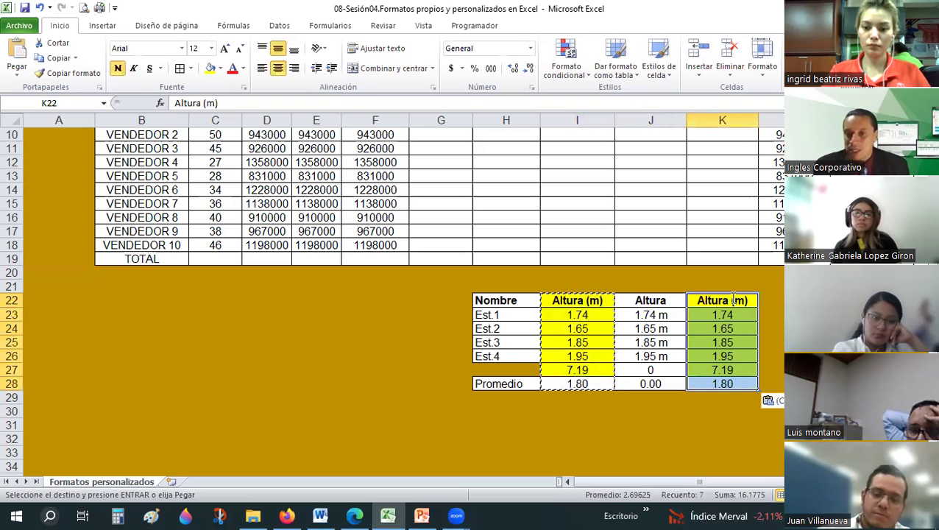
# Step: Rename the K22 header from Altura (m) to Altura
pyautogui.doubleClick(730, 300)
pyautogui.hotkey('shift', 'Home')
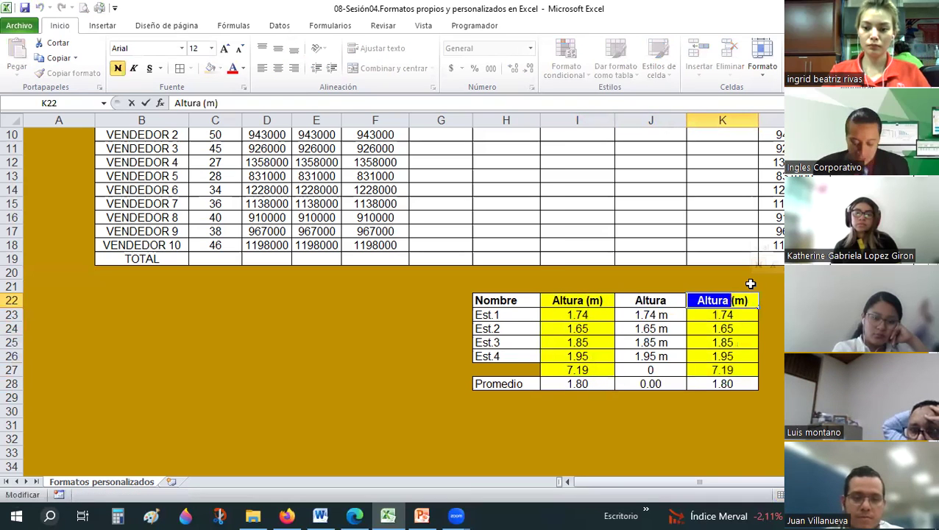
pyautogui.press('BackSpace')
pyautogui.press('Return')
pyautogui.hotkey('ctrl', 'z')
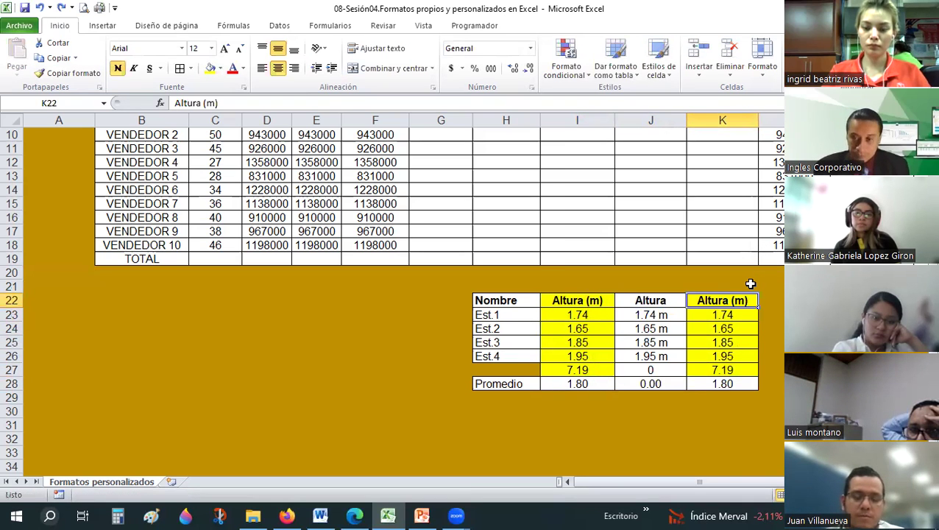
pyautogui.press('F2')
pyautogui.press('BackSpace')
pyautogui.press('BackSpace')
pyautogui.press('BackSpace')
pyautogui.press('Return')
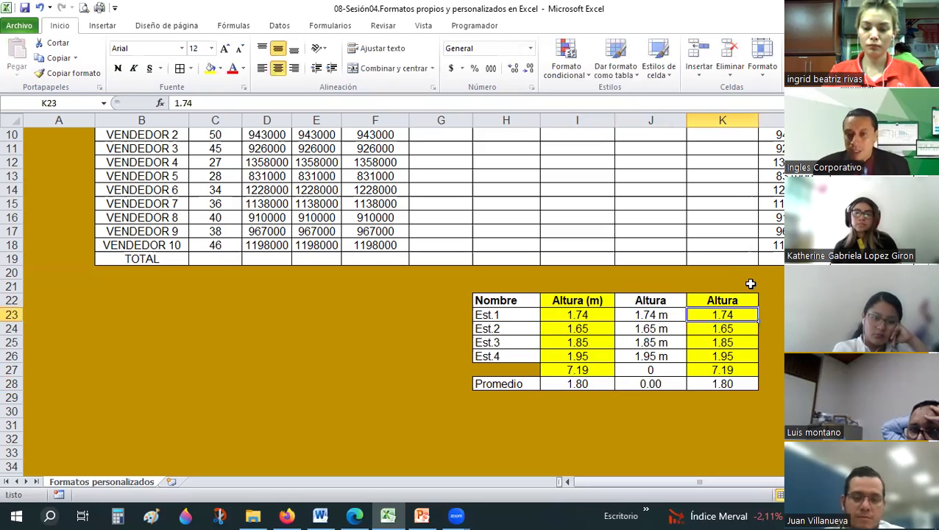
# Step: Type the unit m in L23:L25 beside the heights, then select K22:L28
pyautogui.press('Up')
pyautogui.press('Right')
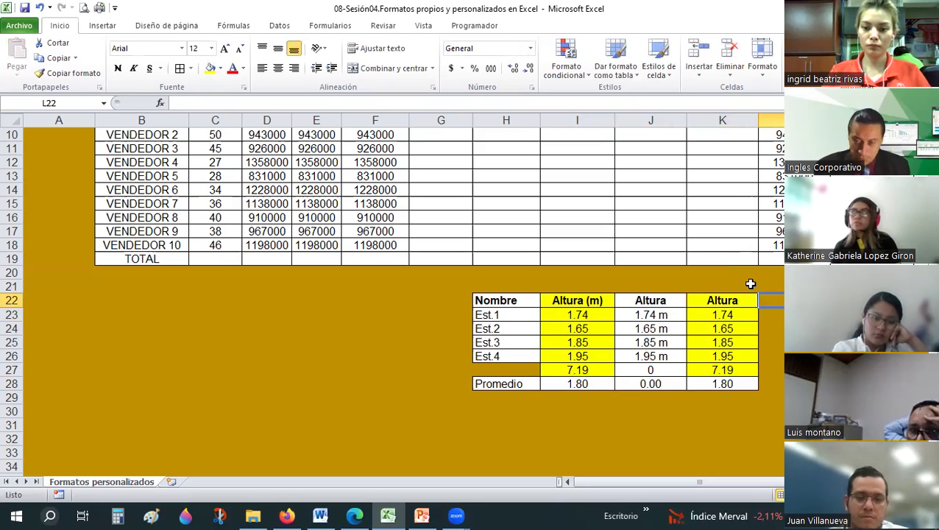
pyautogui.press('Down')
pyautogui.write('m')
pyautogui.press('Return')
pyautogui.write('m')
pyautogui.press('Return')
pyautogui.write('m')
pyautogui.press('Return')
pyautogui.write('m')
pyautogui.press('Return')
pyautogui.write('m')
pyautogui.press('Return')
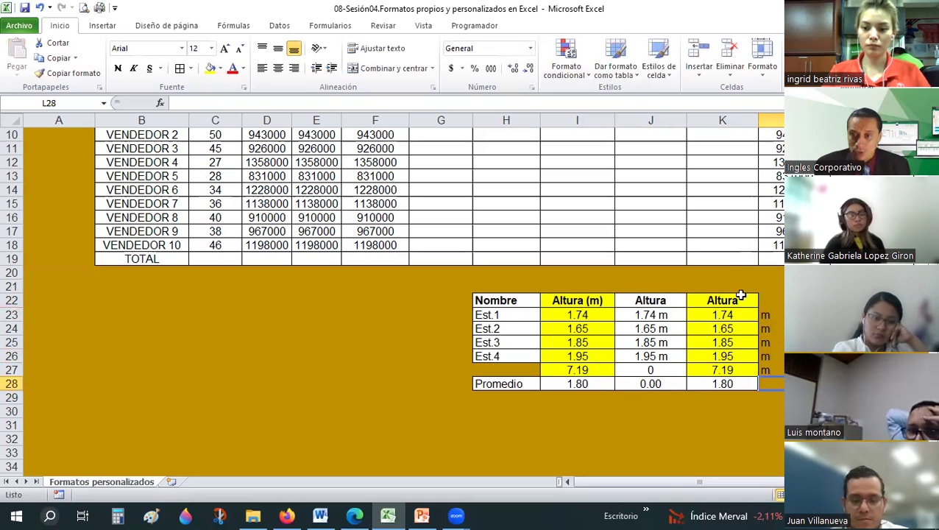
pyautogui.moveTo(722, 300); pyautogui.dragTo(771, 383)
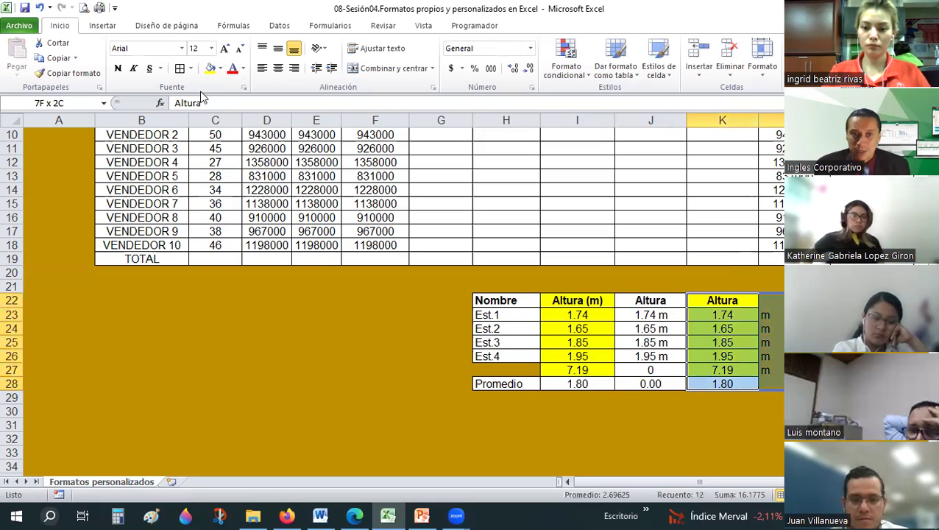
# Step: Apply a border to the Altura header and its neighbouring cell, K22:L22
pyautogui.click(191, 69)
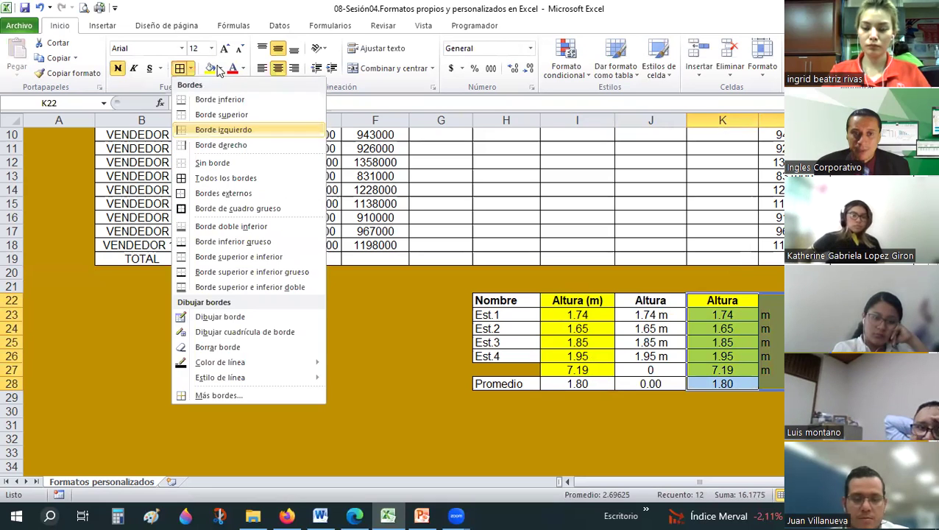
pyautogui.click(218, 69)
pyautogui.click(179, 92)
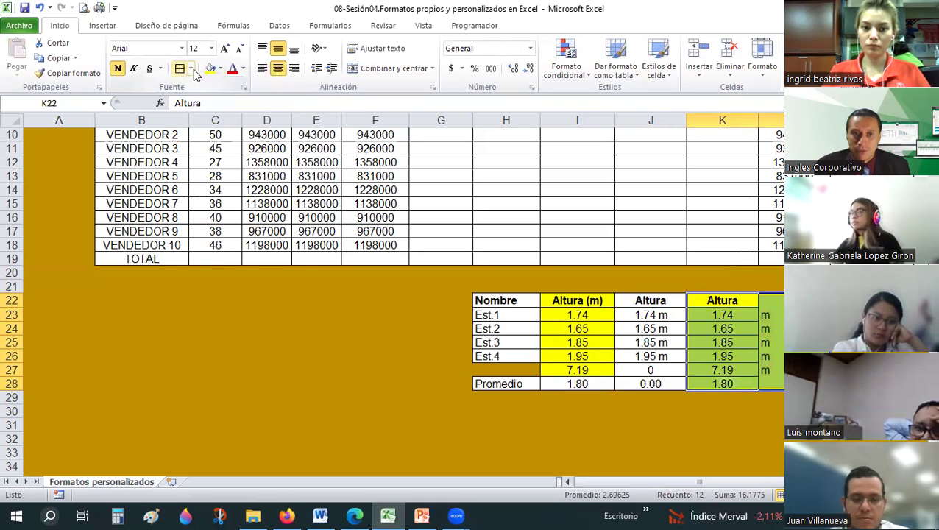
pyautogui.click(191, 68)
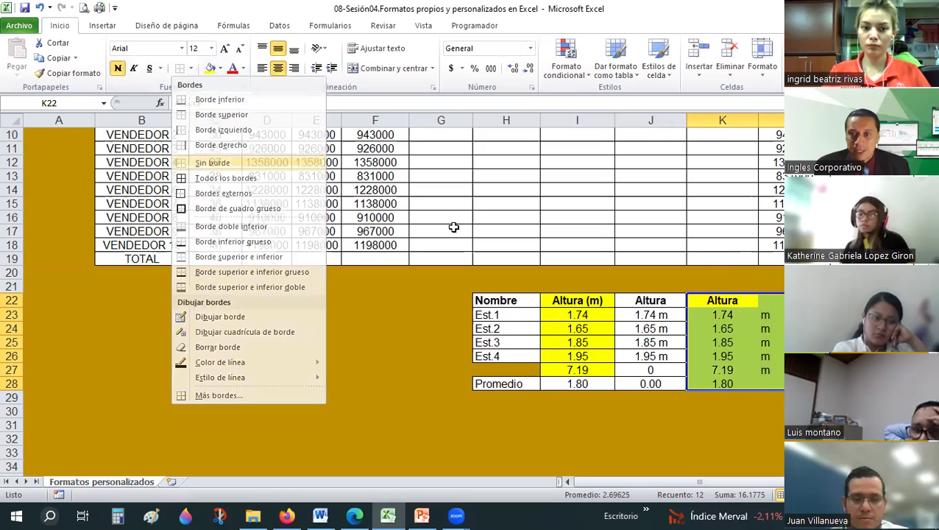
pyautogui.moveTo(724, 305); pyautogui.dragTo(670, 262)
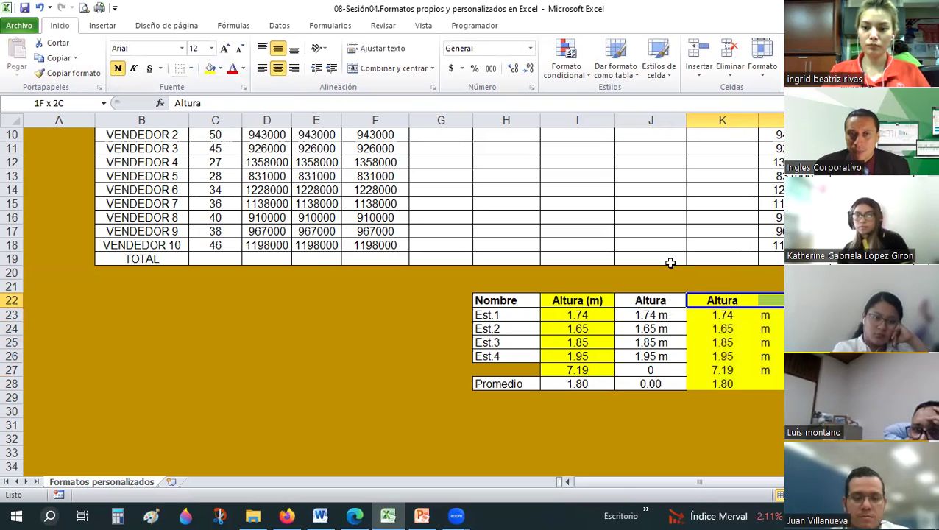
pyautogui.click(191, 68)
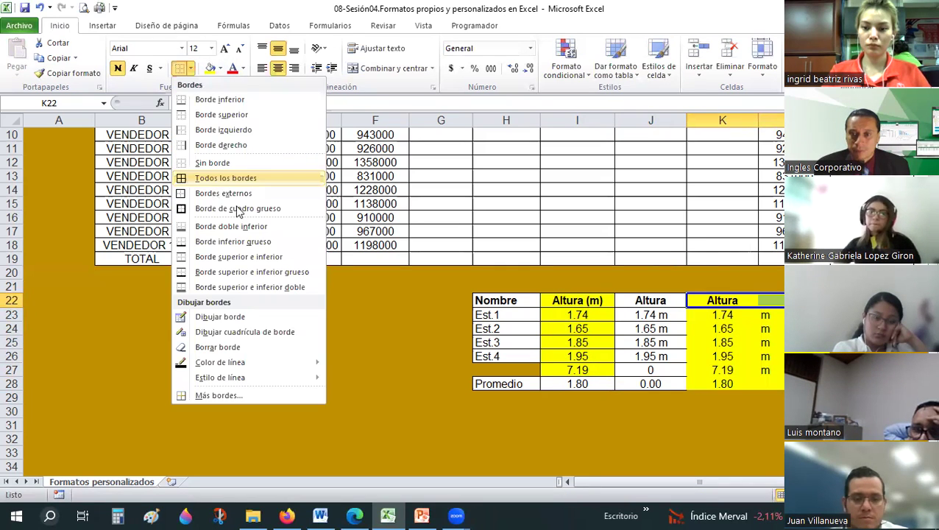
pyautogui.click(238, 209)
# Step: Copy the yellow fill and borders from K24:L24 onto the rows K25:L28
pyautogui.moveTo(722, 314); pyautogui.dragTo(769, 314)
pyautogui.moveTo(739, 344); pyautogui.dragTo(769, 329)
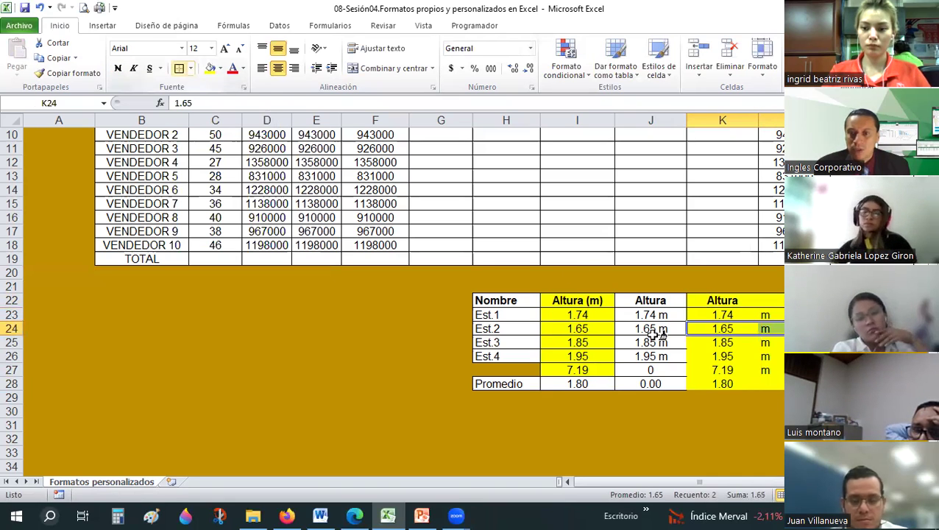
pyautogui.hotkey('alt', 'o')
pyautogui.press('c')
pyautogui.press('f')
pyautogui.moveTo(722, 343); pyautogui.dragTo(769, 383)
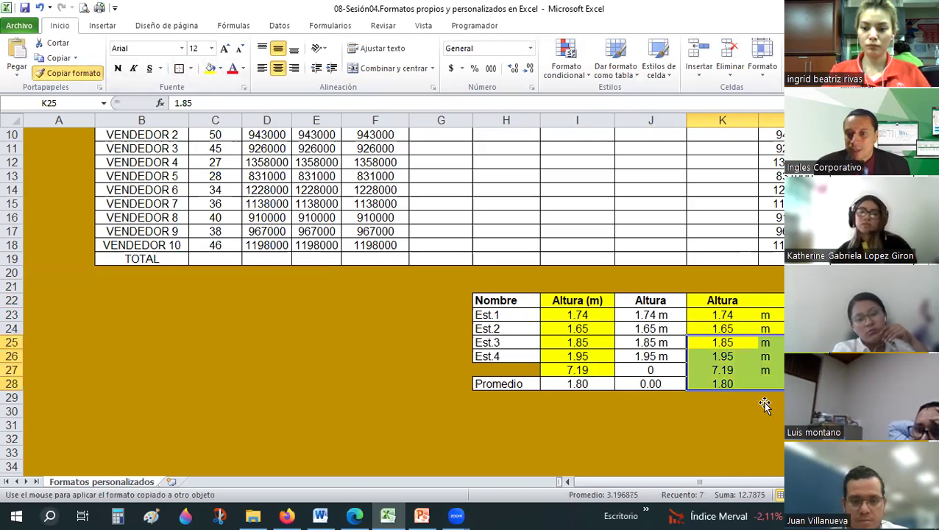
# Step: Reduce the K28 average from 1.7975 to two decimals, showing 1.80
pyautogui.click(722, 383)
pyautogui.click(529, 68)
pyautogui.click(530, 68)
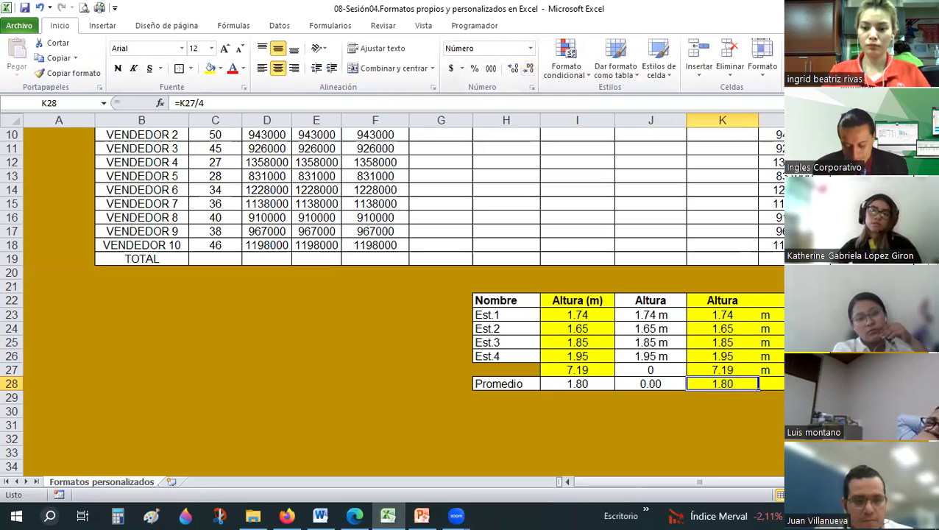
# Step: Extend the formatting to the average row and narrow columns L and K
pyautogui.moveTo(722, 384); pyautogui.dragTo(769, 383)
pyautogui.click(883, 425)
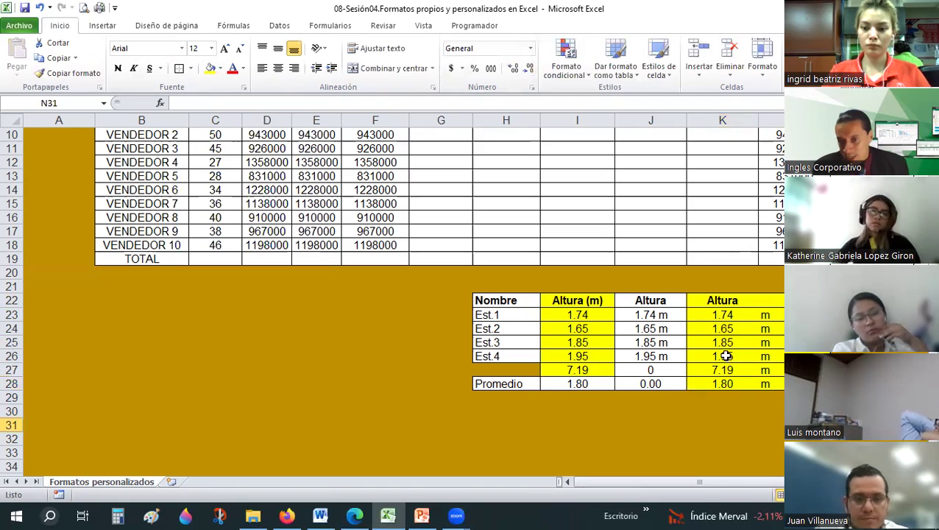
pyautogui.moveTo(722, 314); pyautogui.dragTo(722, 384)
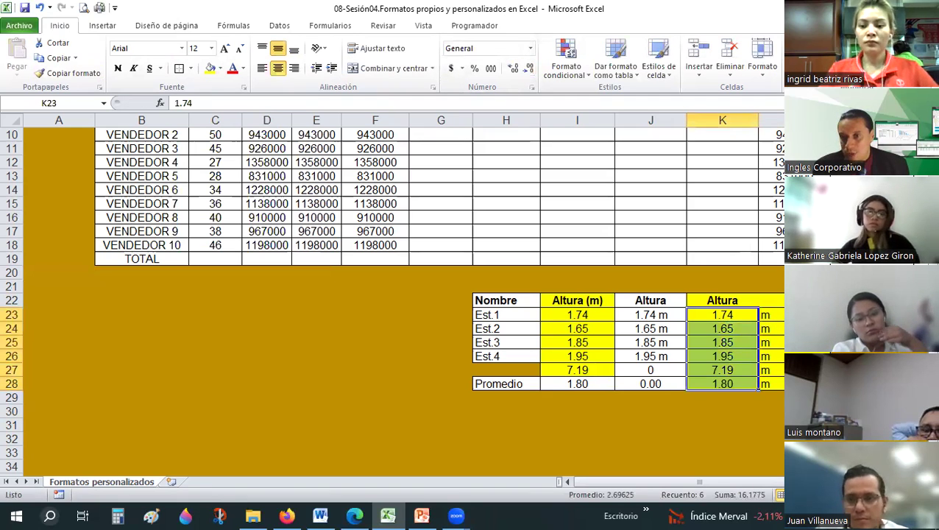
pyautogui.moveTo(782, 121); pyautogui.dragTo(778, 130)
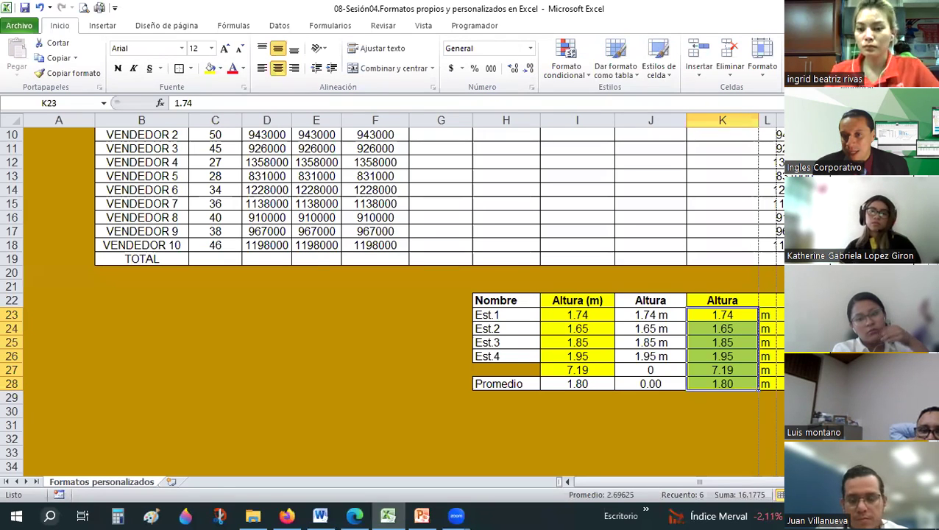
pyautogui.click(782, 398)
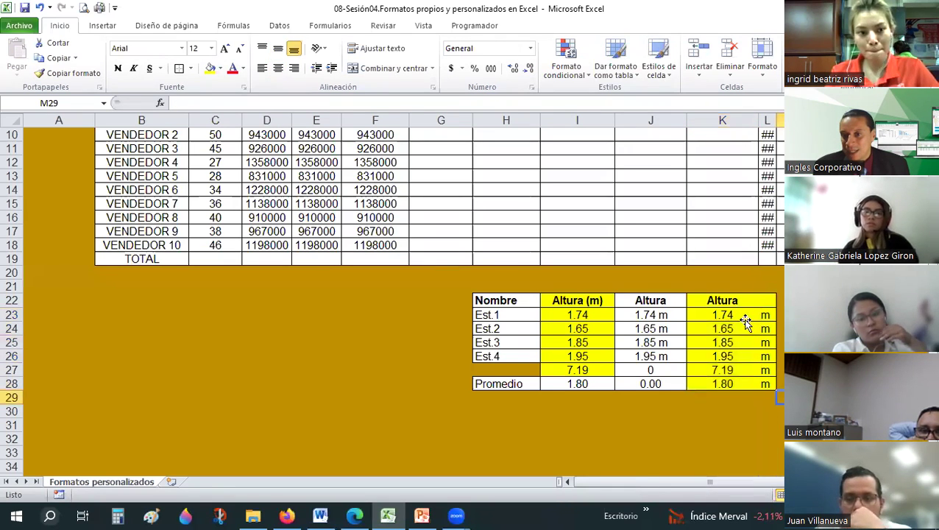
pyautogui.click(746, 320)
pyautogui.moveTo(756, 118); pyautogui.dragTo(738, 119)
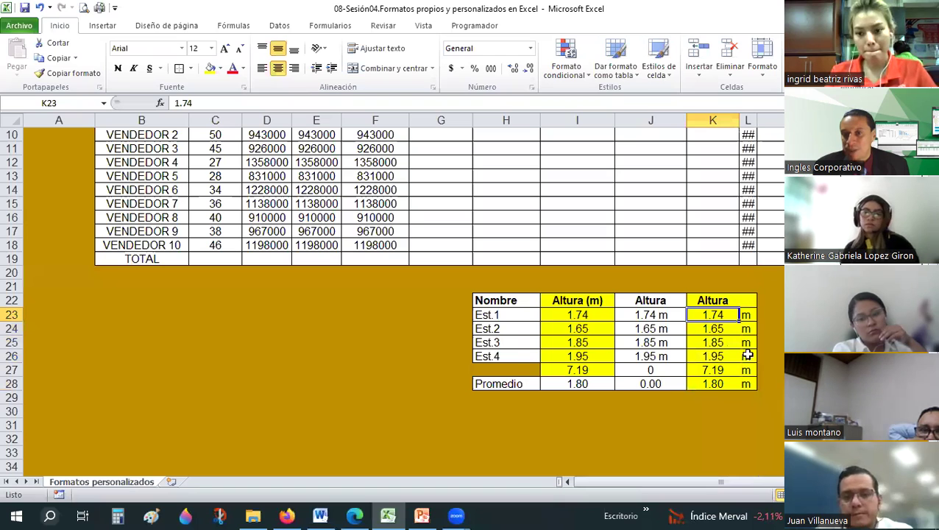
pyautogui.click(769, 397)
# Step: Make the 7.19 total and 1.80 average in K27:K28 bold
pyautogui.click(706, 314)
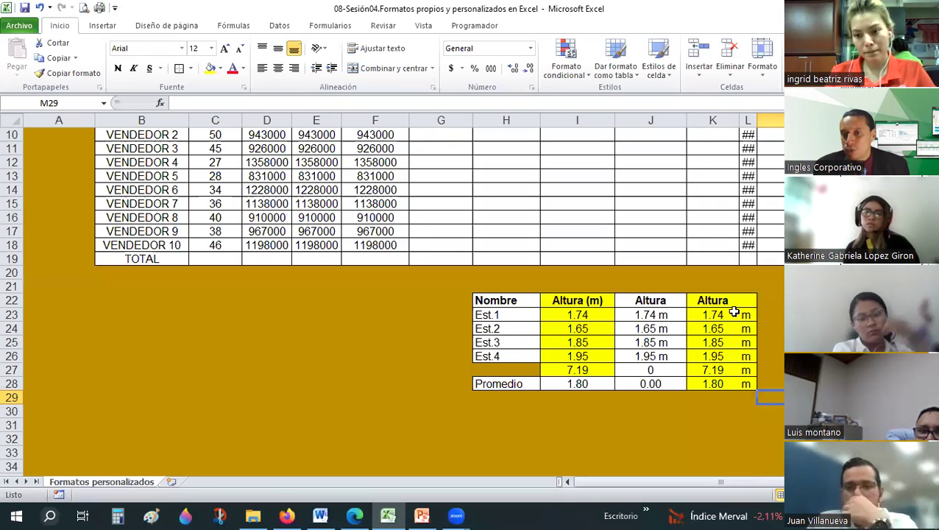
pyautogui.click(769, 342)
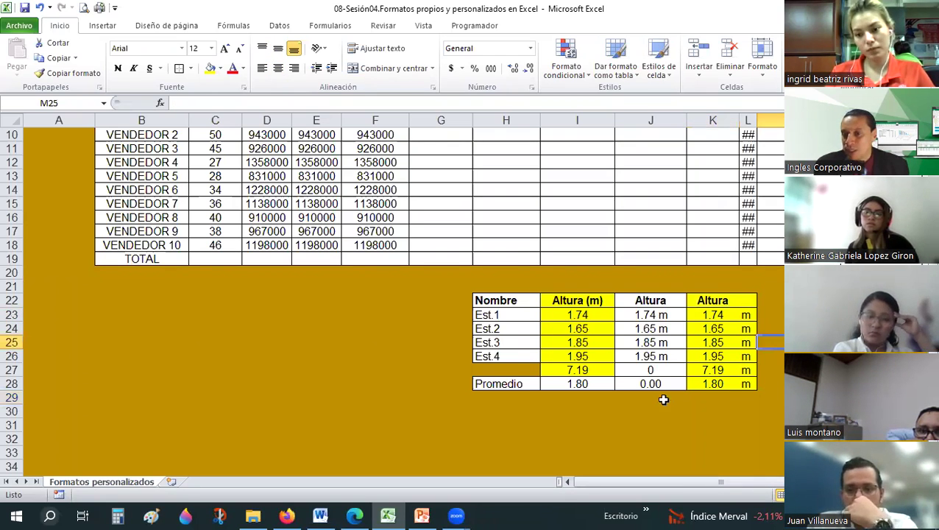
pyautogui.press('Up')
pyautogui.press('Up')
pyautogui.press('Left')
pyautogui.press('Left')
pyautogui.press('Left')
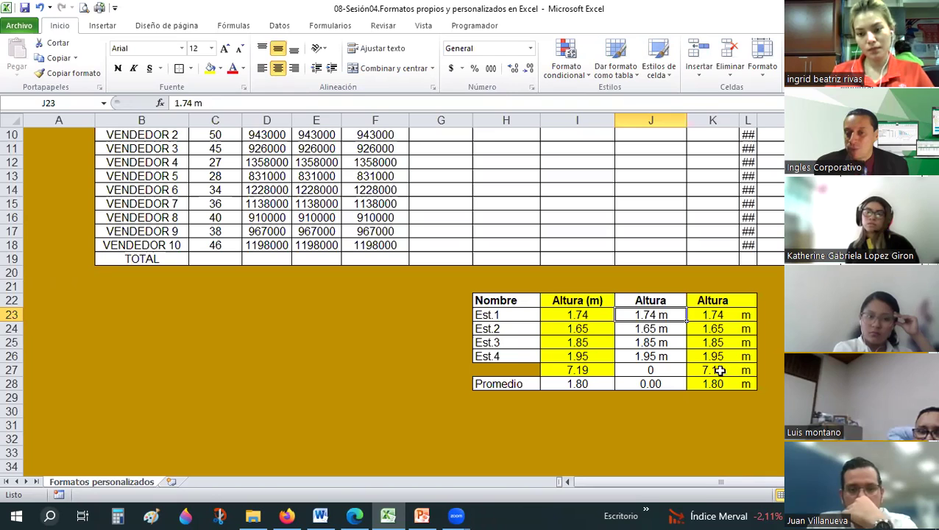
pyautogui.moveTo(718, 371); pyautogui.dragTo(744, 384)
pyautogui.click(118, 68)
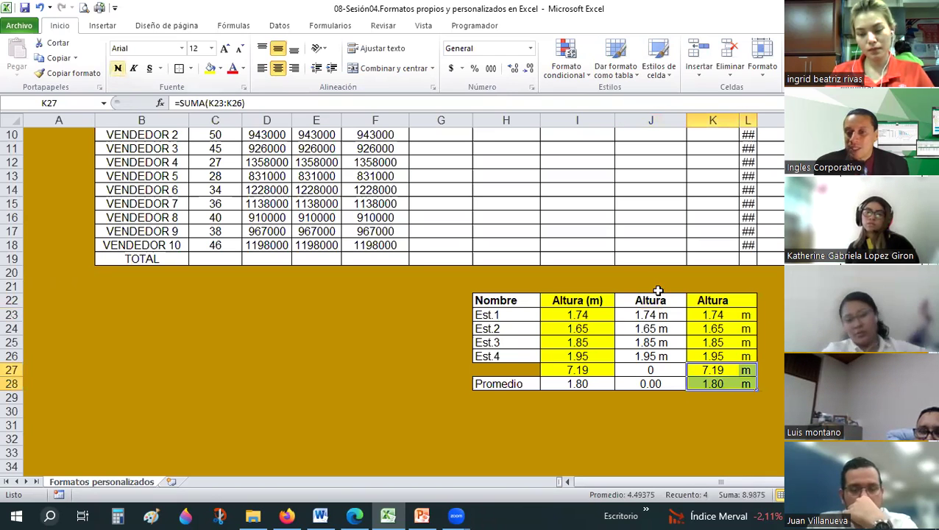
pyautogui.click(770, 342)
# Step: Enter a person's name in M23, discard a stray entry below it, and select M27
pyautogui.click(769, 370)
pyautogui.click(770, 314)
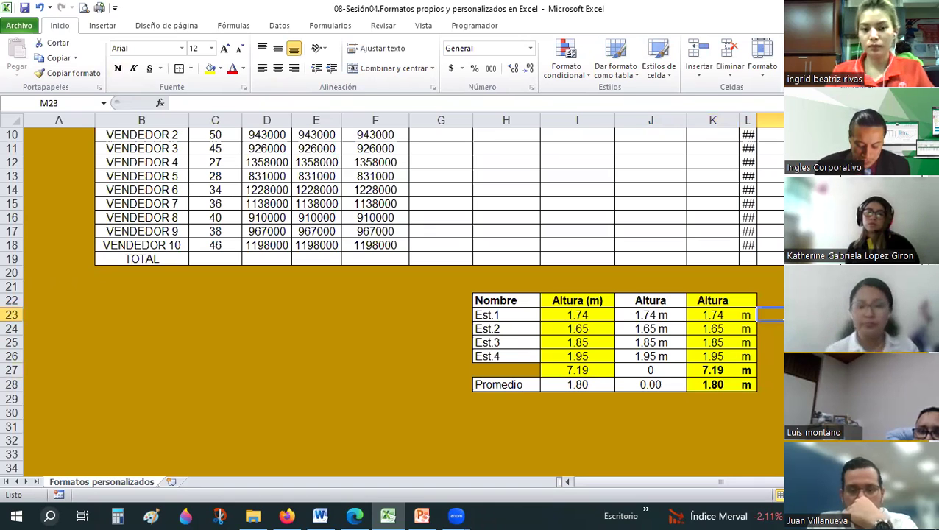
pyautogui.write('Carlo')
pyautogui.press('Return')
pyautogui.write('7')
pyautogui.press('Escape')
pyautogui.click(769, 374)
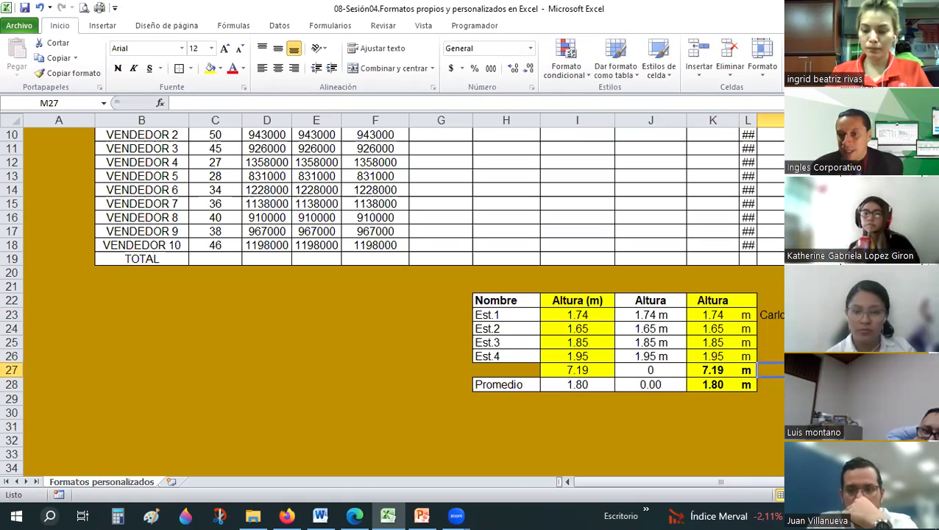
# Step: Insert a sum formula in M27 and rewrite it as =SUMA() over the column M cells
pyautogui.hotkey('alt', '=')
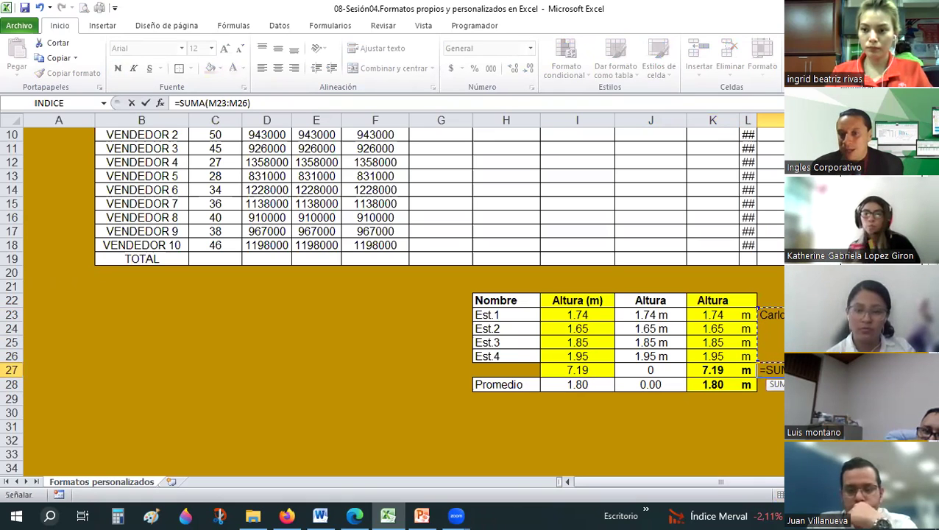
pyautogui.press('Return')
pyautogui.press('Up')
pyautogui.hotkey('shift', 'Up')
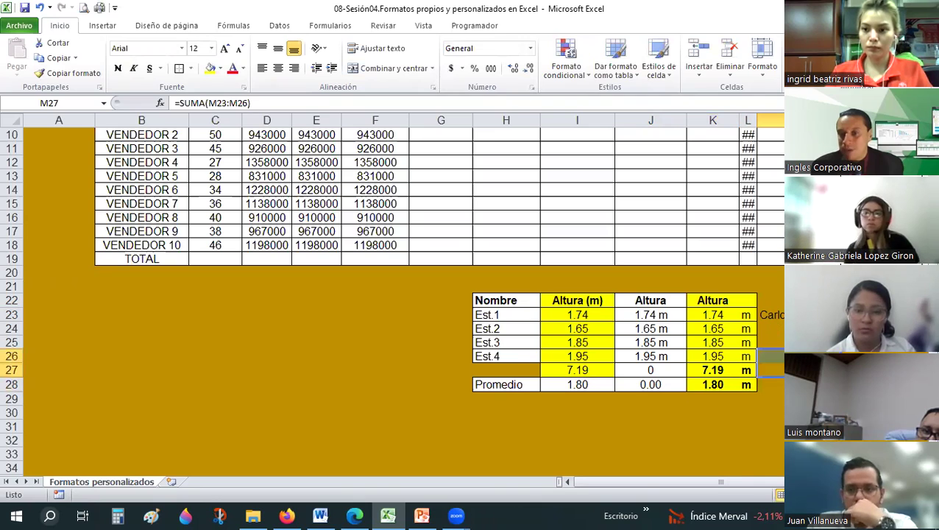
pyautogui.moveTo(771, 315); pyautogui.dragTo(772, 371)
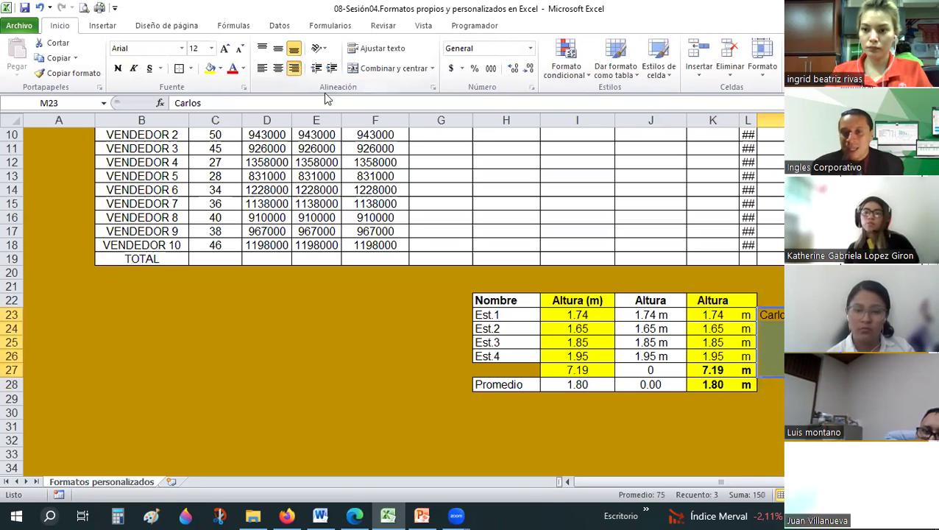
pyautogui.click(771, 371)
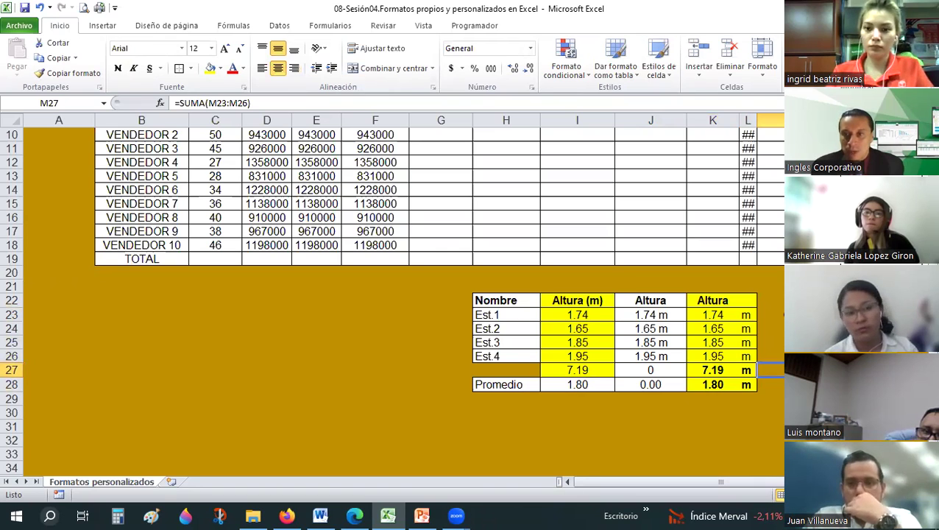
pyautogui.write('=SUMA(')
pyautogui.click(771, 315)
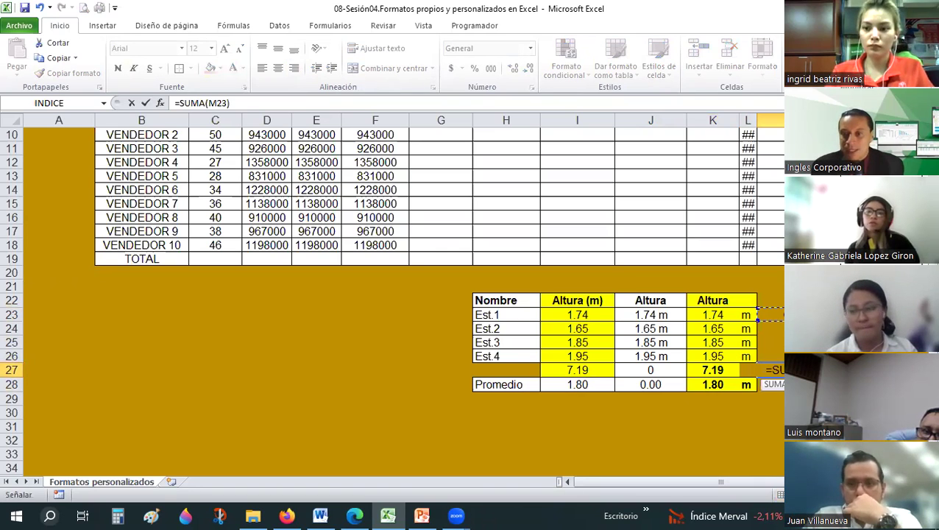
pyautogui.press('Return')
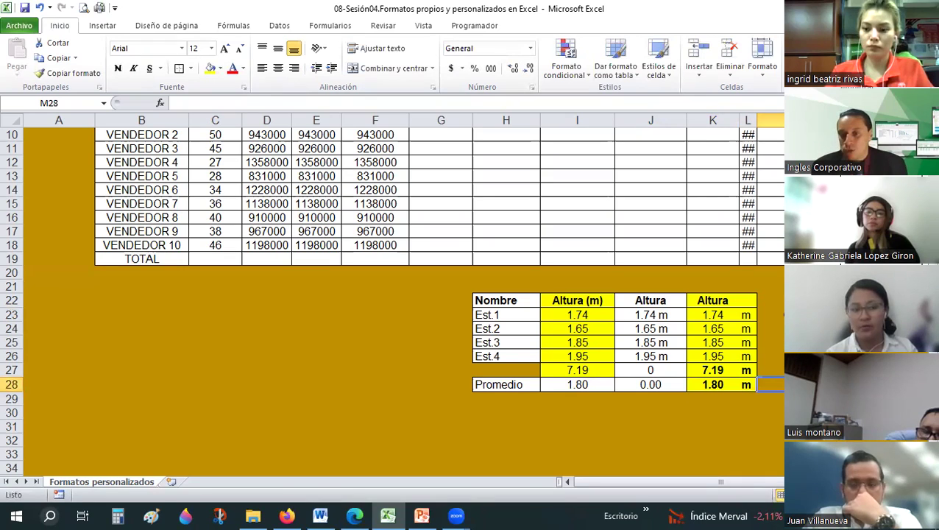
pyautogui.press('Up')
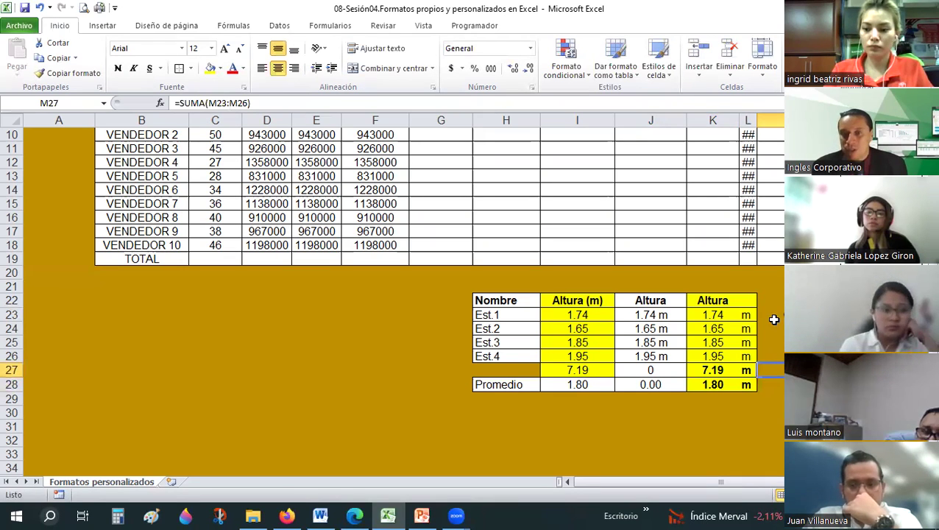
# Step: Clear the contents of cells M23:M28
pyautogui.click(14, 315)
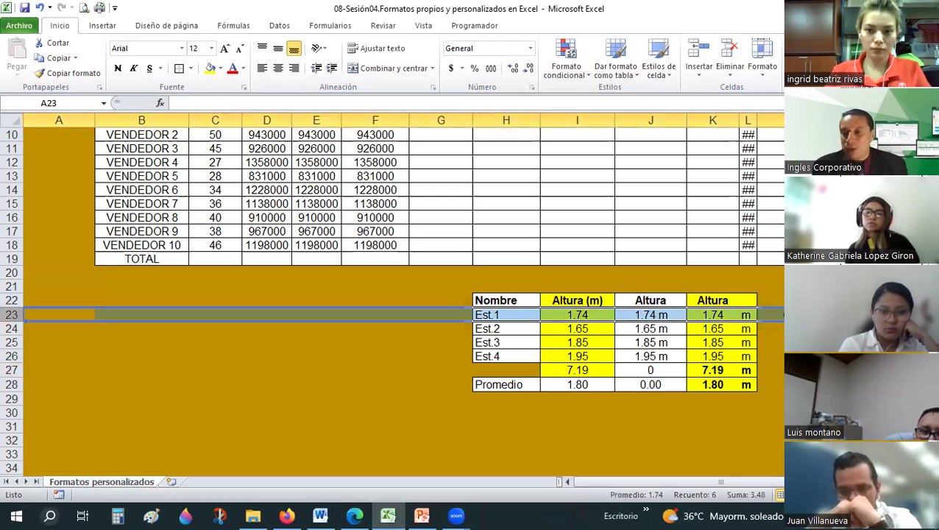
pyautogui.click(771, 315)
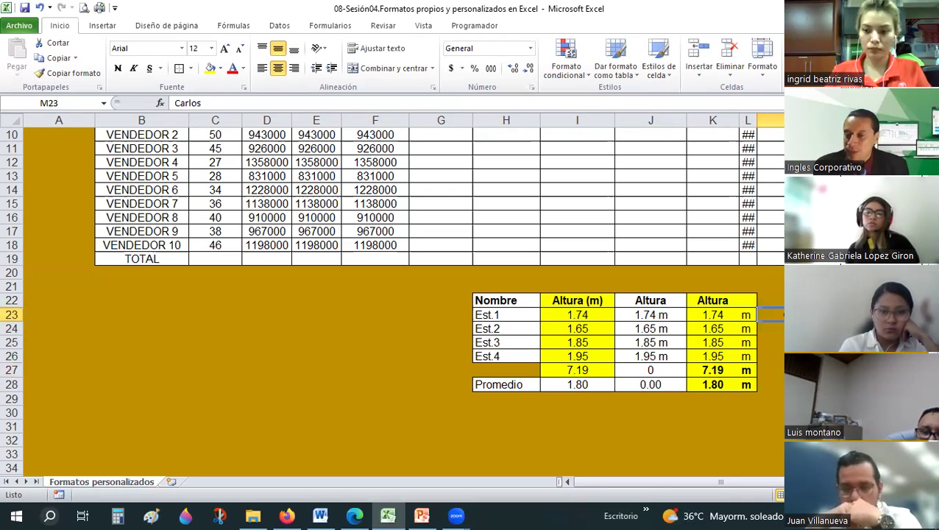
pyautogui.click(771, 328)
pyautogui.moveTo(771, 314); pyautogui.dragTo(771, 398)
pyautogui.press('Delete')
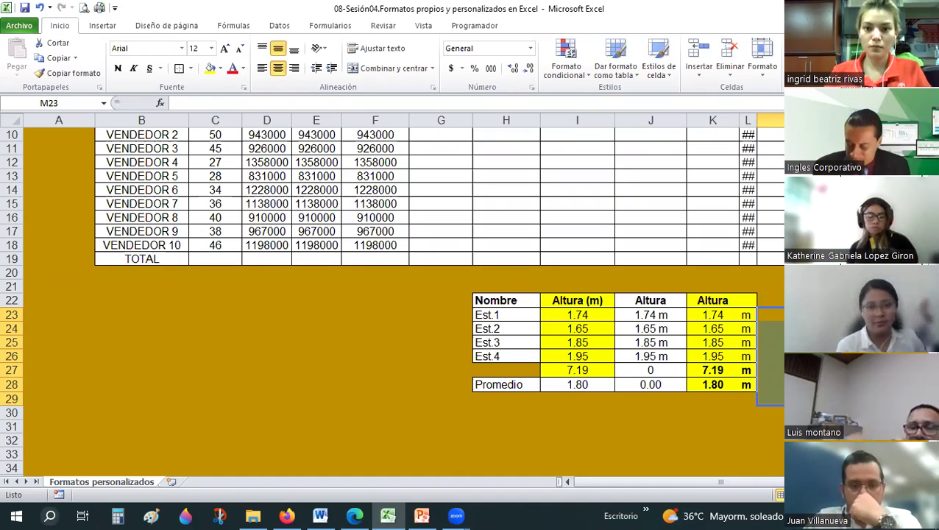
# Step: Enter a test value '75 ki' in M23 and try an AutoSum in M27, then cancel it
pyautogui.click(769, 314)
pyautogui.write('75 kilogra')
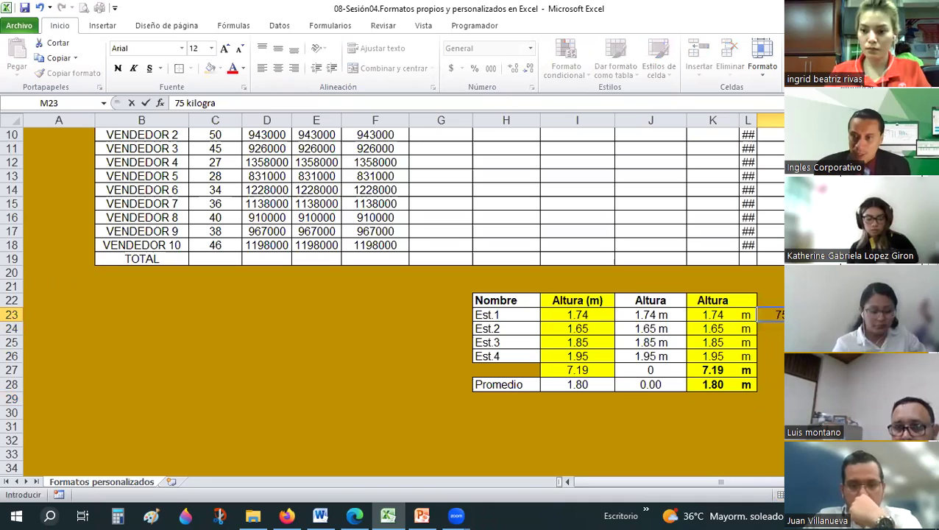
pyautogui.press('Return')
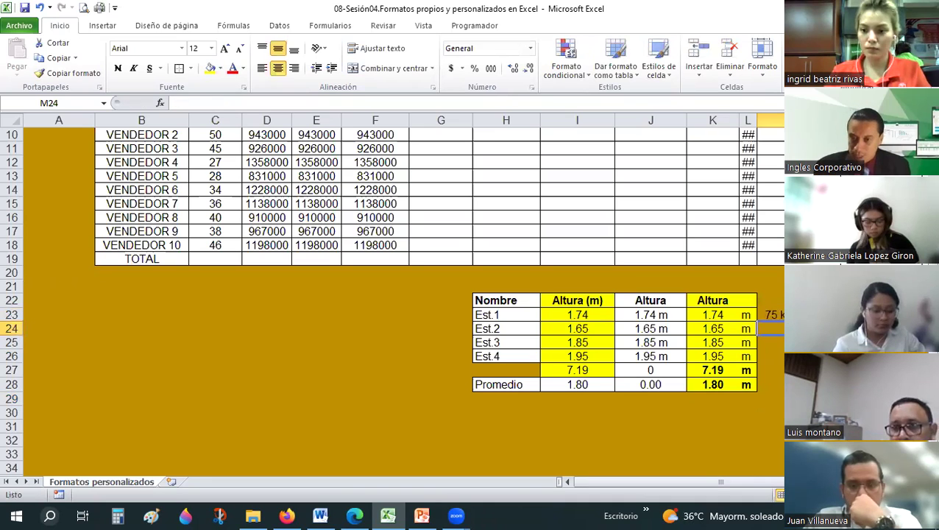
pyautogui.write('75')
pyautogui.press('Escape')
pyautogui.press('Down')
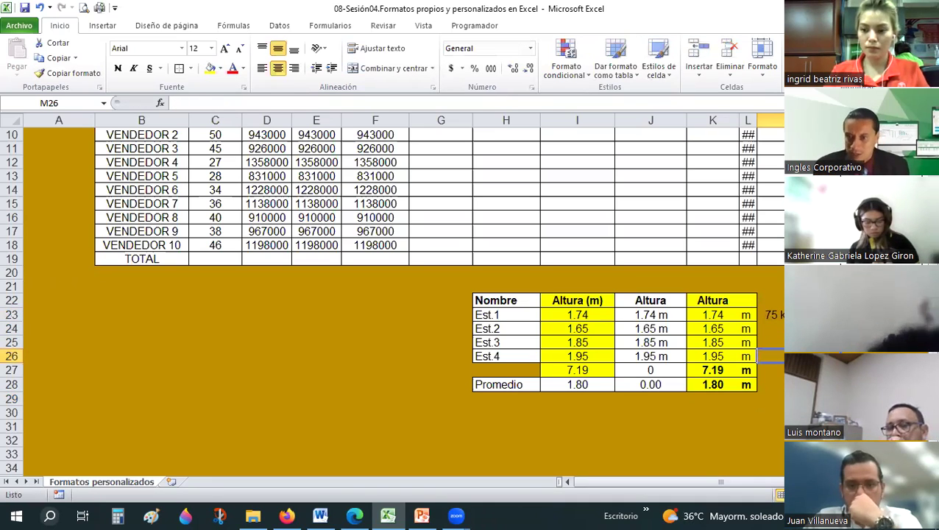
pyautogui.click(770, 357)
pyautogui.press('Down')
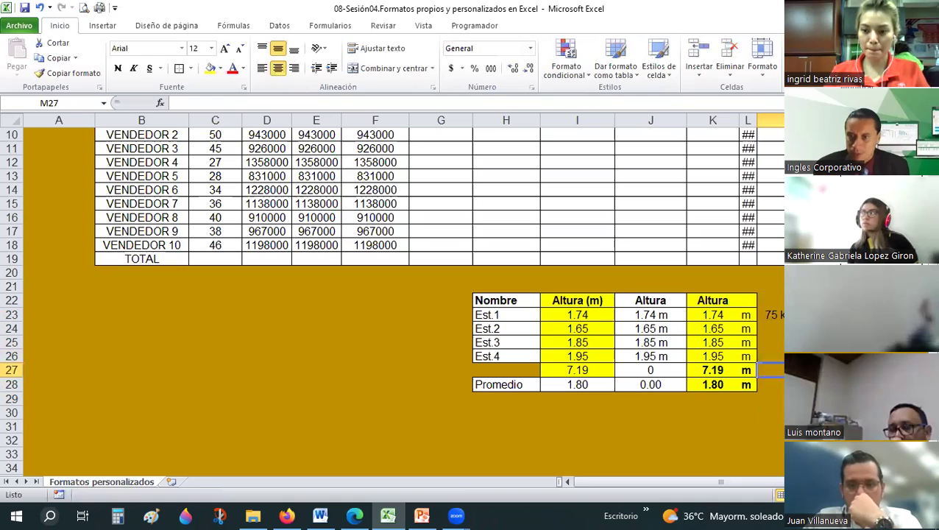
pyautogui.hotkey('alt', '=')
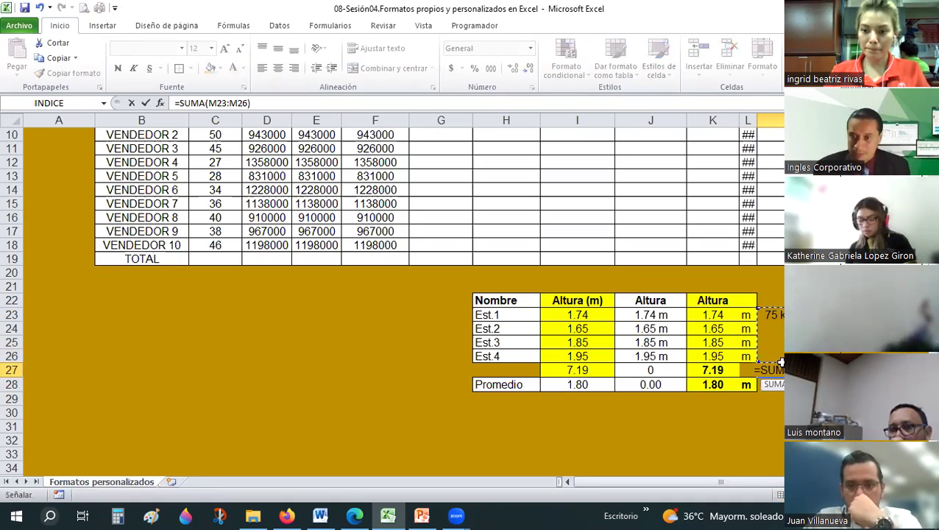
pyautogui.press('Escape')
pyautogui.click(780, 358)
# Step: Delete the test values from M23:M28 again
pyautogui.moveTo(782, 328); pyautogui.dragTo(782, 343)
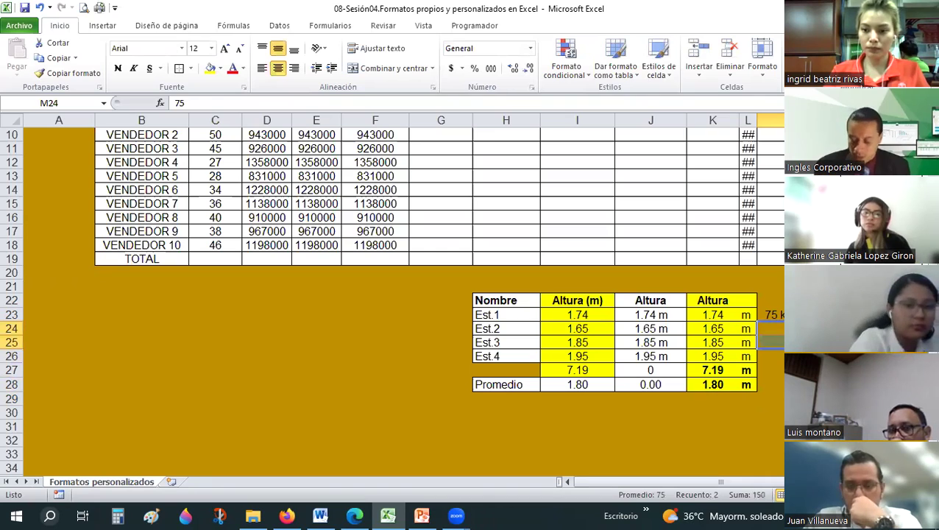
pyautogui.click(770, 314)
pyautogui.moveTo(770, 315); pyautogui.dragTo(770, 398)
pyautogui.press('Delete')
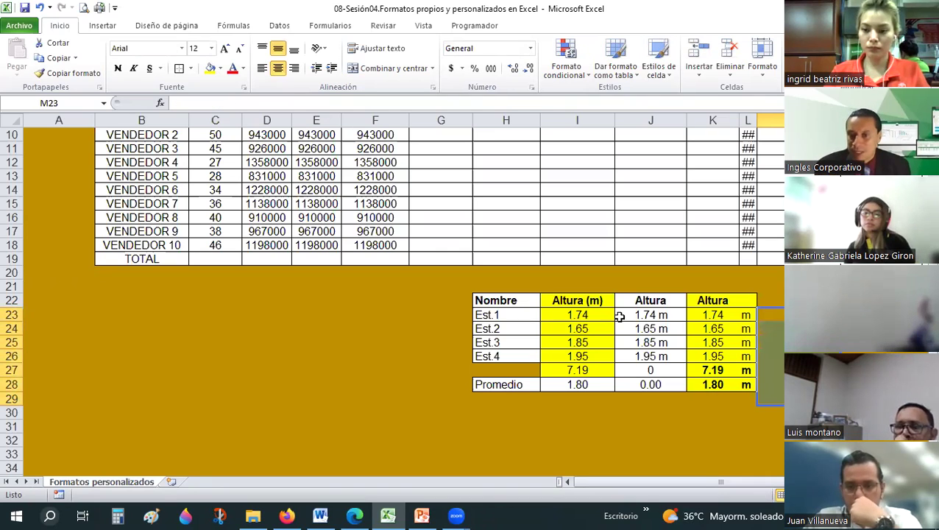
# Step: Set the height table's fill colour to Sin relleno, removing the yellow
pyautogui.click(771, 398)
pyautogui.moveTo(651, 314); pyautogui.dragTo(650, 370)
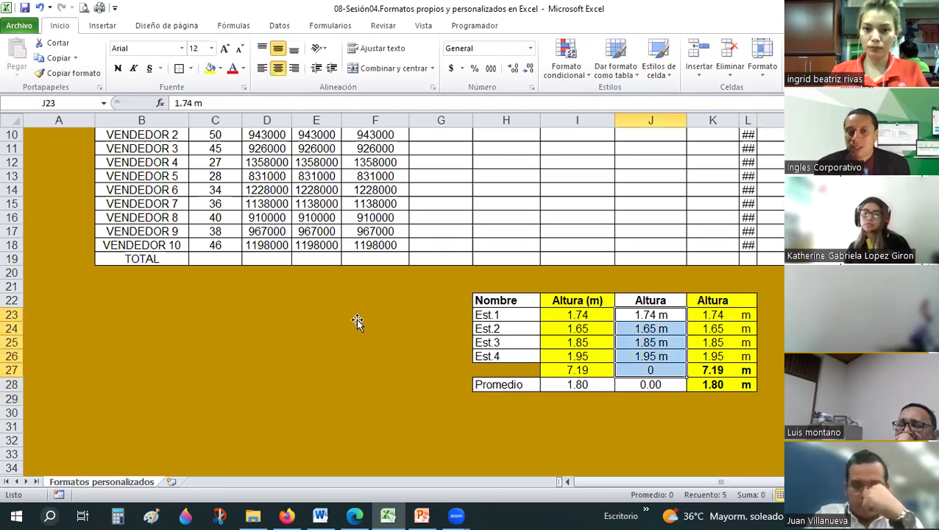
pyautogui.click(357, 323)
pyautogui.scroll(1, 351, 309)
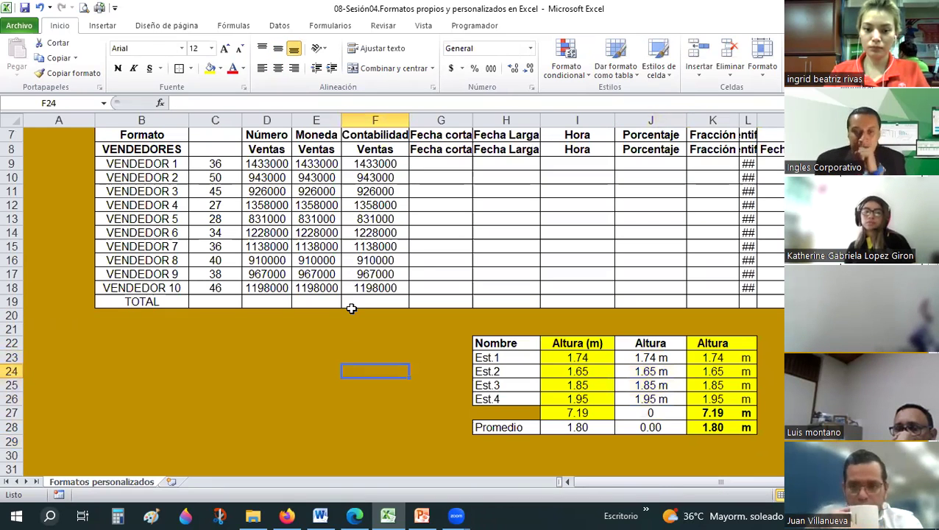
pyautogui.scroll(-1, 338, 361)
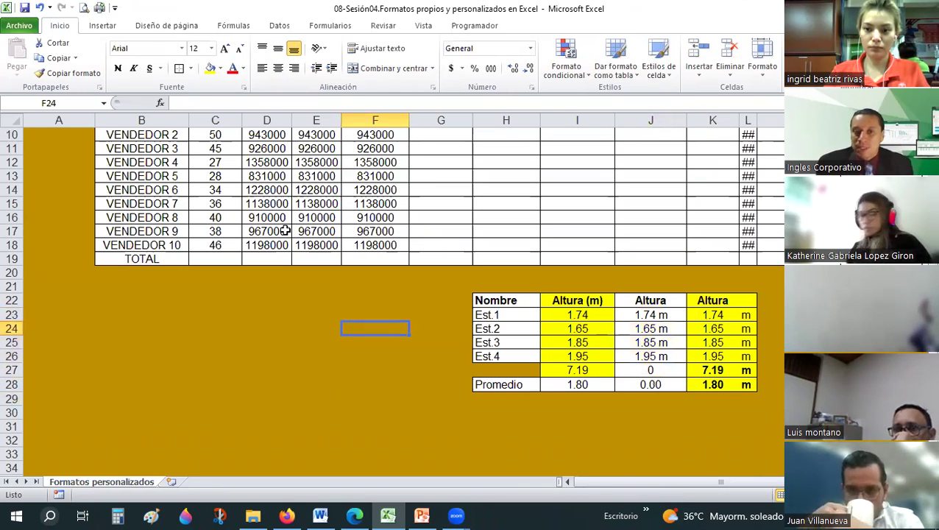
pyautogui.scroll(-1, 440, 424)
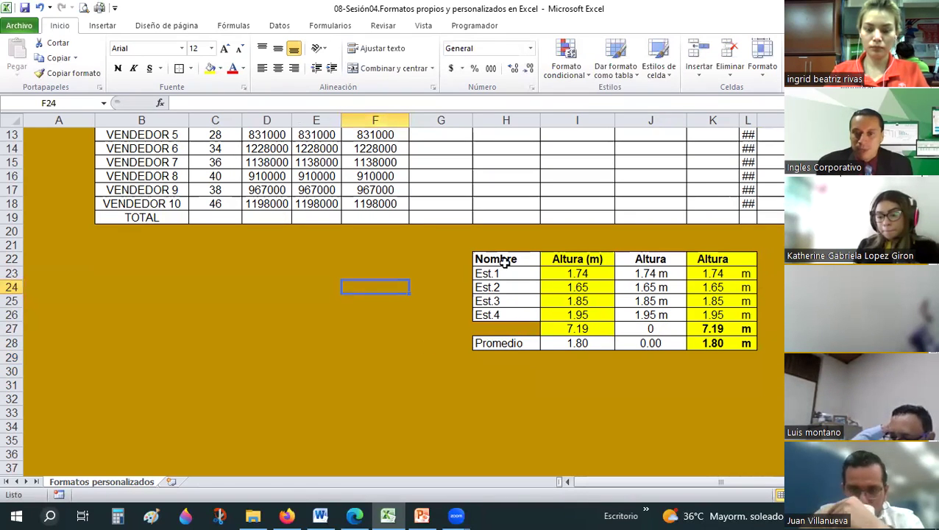
pyautogui.moveTo(716, 346); pyautogui.dragTo(749, 344)
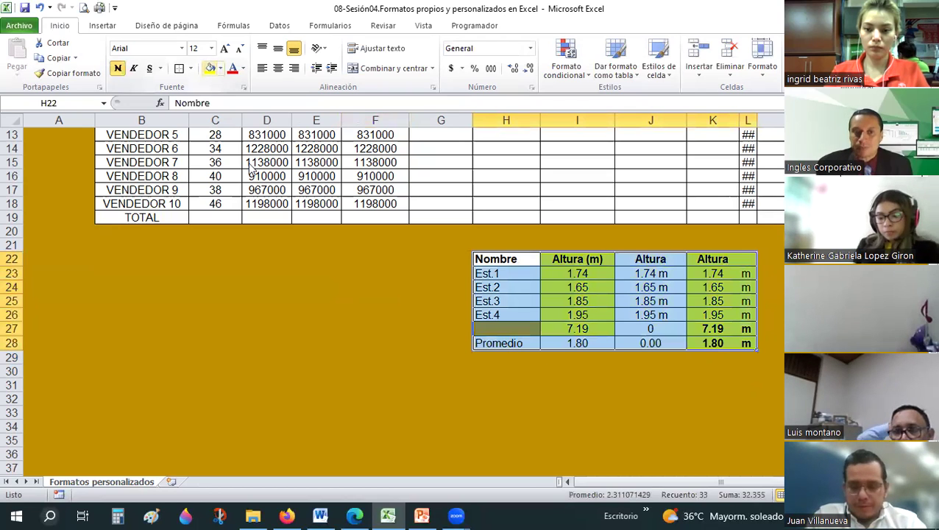
pyautogui.click(249, 183)
pyautogui.click(652, 356)
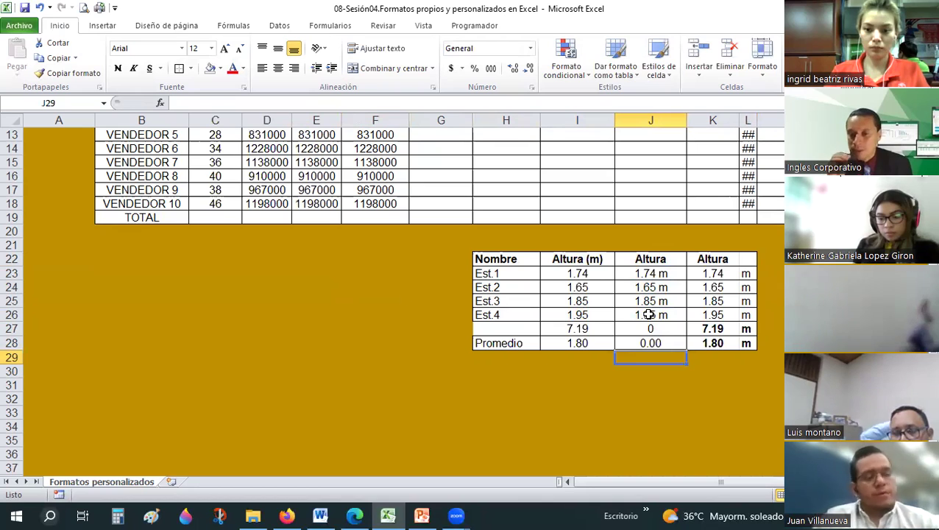
# Step: Reselect the height table and its header row starting at Nombre
pyautogui.click(581, 384)
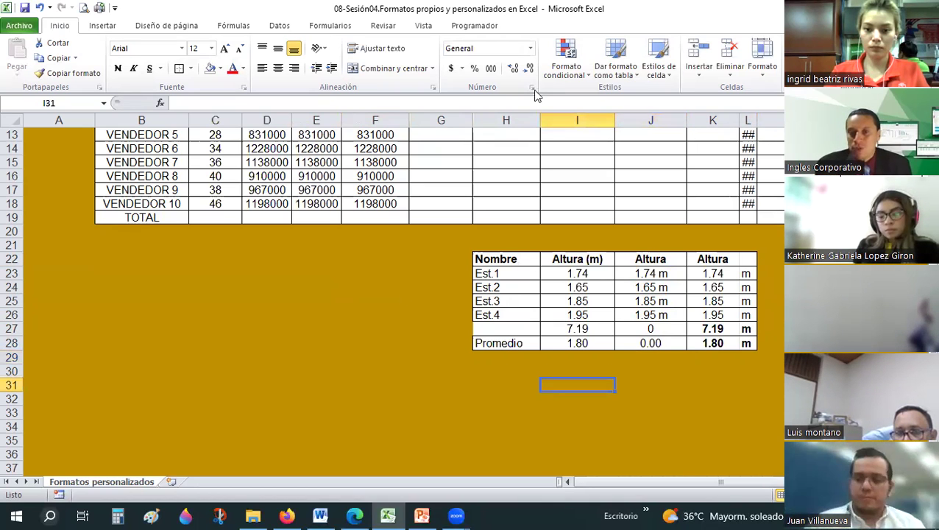
pyautogui.moveTo(715, 329); pyautogui.dragTo(508, 259)
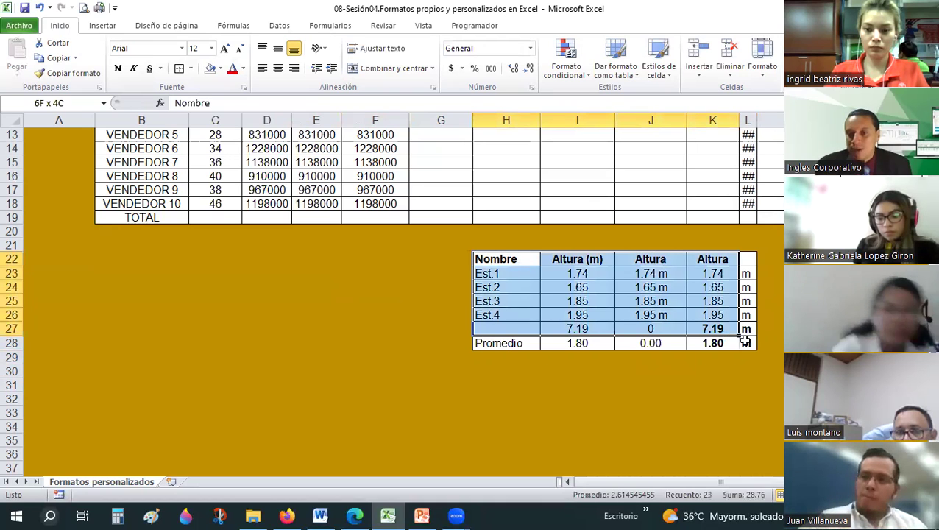
pyautogui.hotkey('shift', 'Right')
pyautogui.hotkey('shift', 'Down')
pyautogui.click(518, 259)
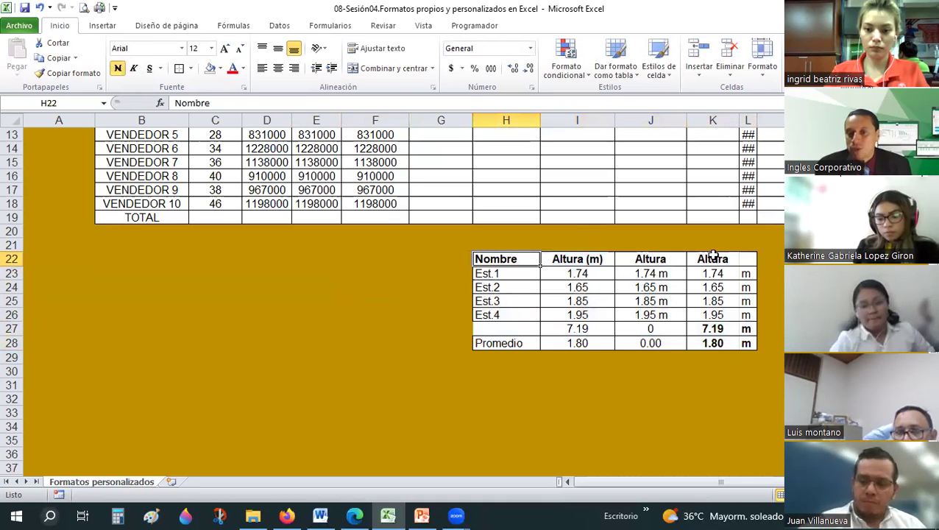
pyautogui.moveTo(714, 254); pyautogui.dragTo(720, 256)
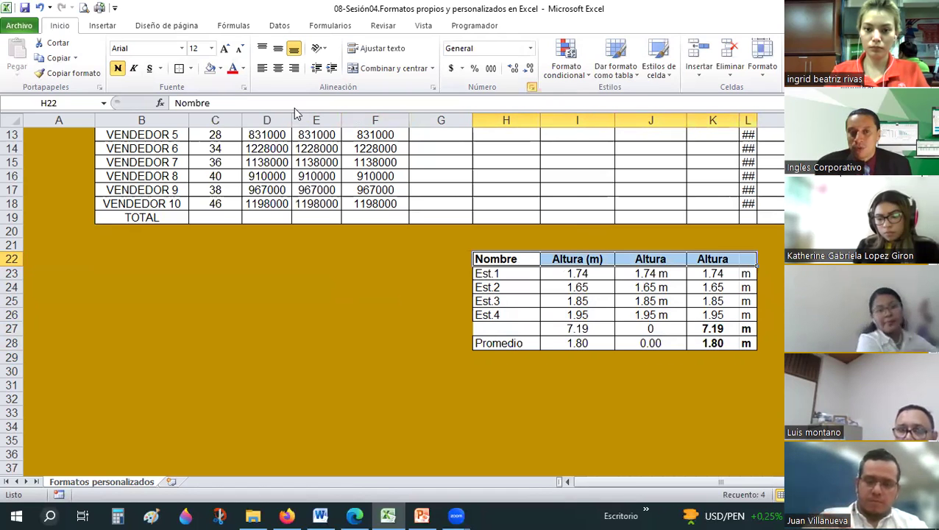
# Step: Check Format Cells' Alineación settings without changes, then select the Objetivo cell B5 at the top
pyautogui.hotkey('ctrl', '1')
pyautogui.moveTo(288, 107); pyautogui.dragTo(199, 89)
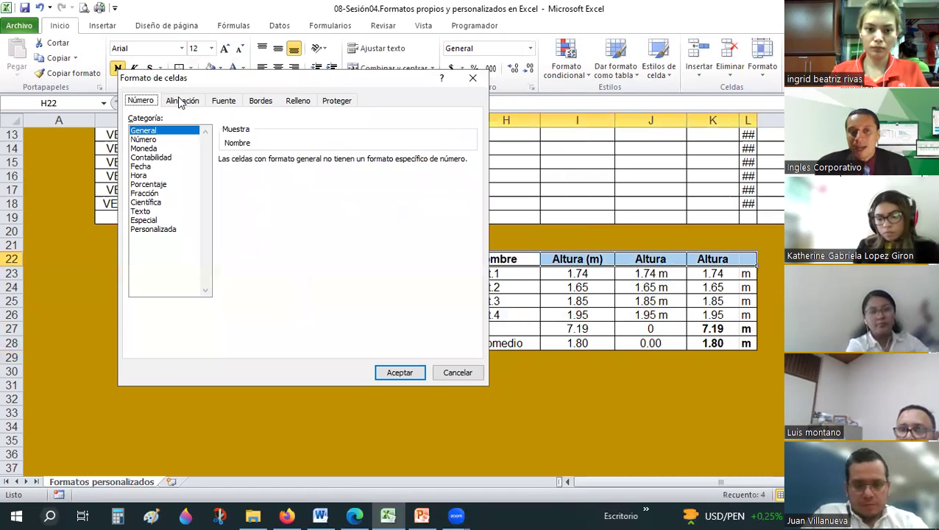
pyautogui.click(184, 100)
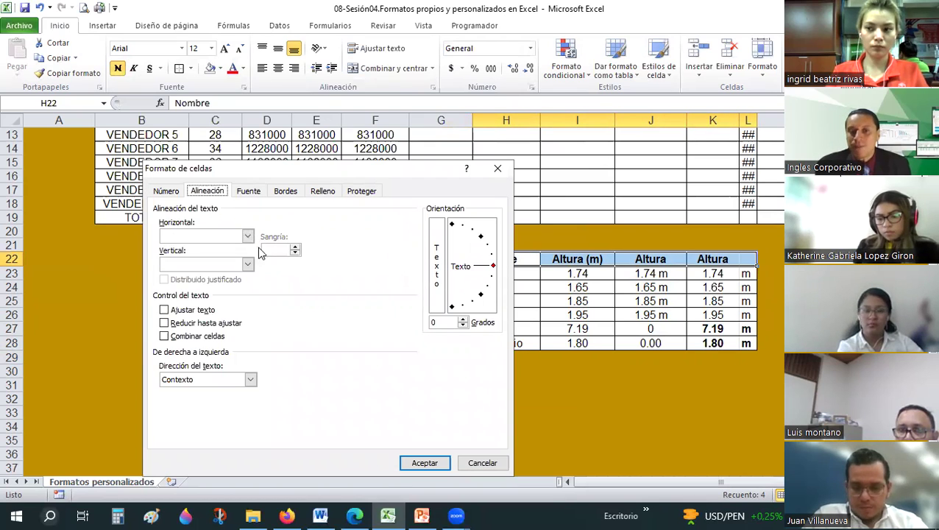
pyautogui.press('Escape')
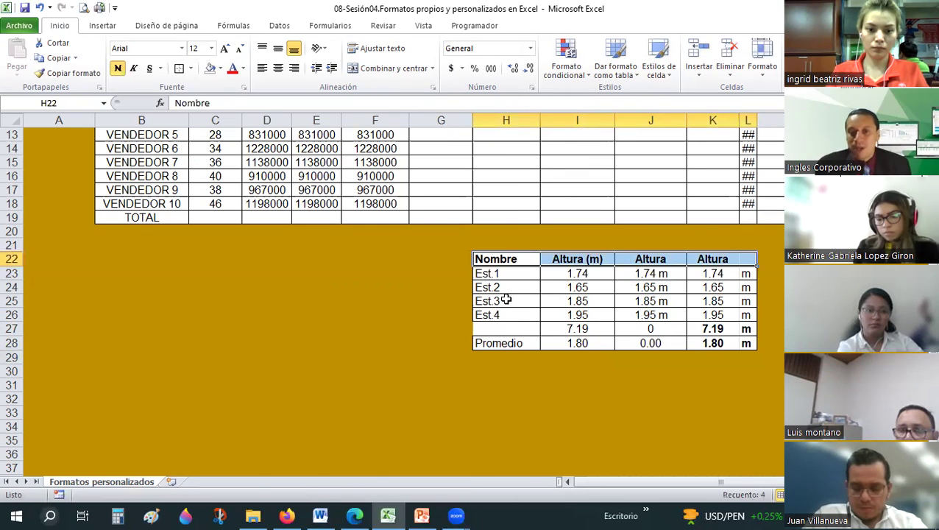
pyautogui.scroll(4, 506, 301)
pyautogui.click(478, 288)
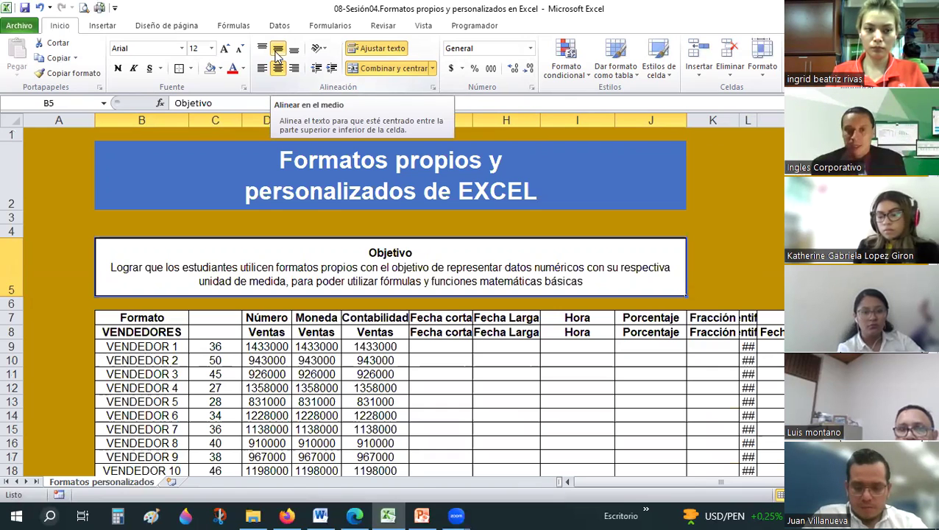
pyautogui.click(262, 67)
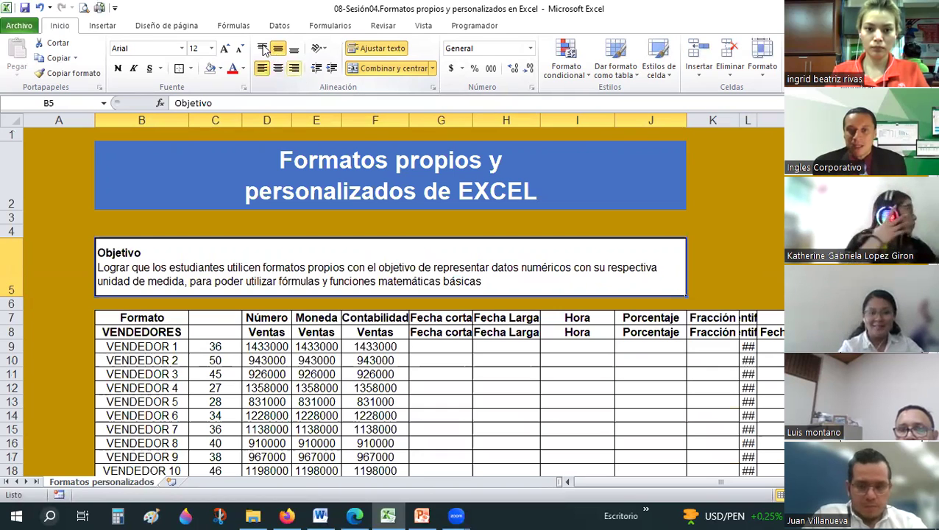
pyautogui.hotkey('alt', 'o')
pyautogui.press('a')
pyautogui.press('d')
pyautogui.click(263, 47)
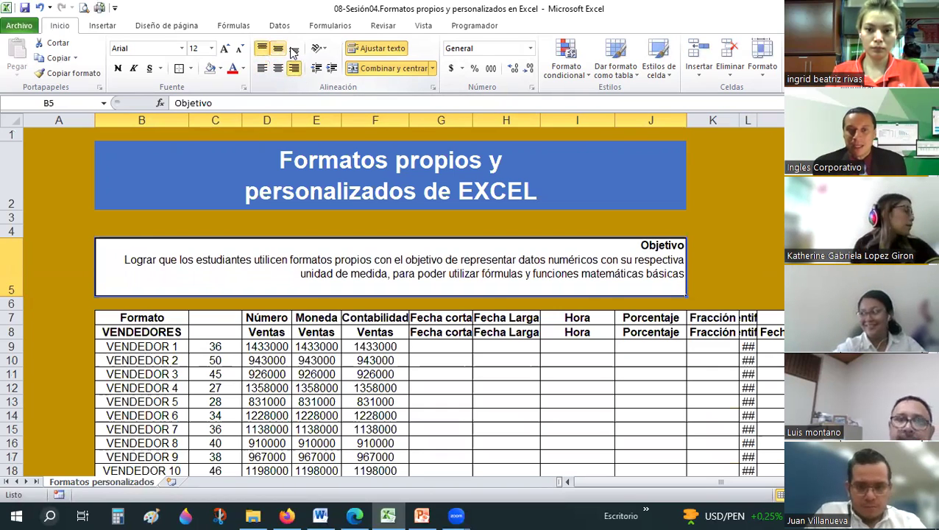
pyautogui.click(294, 50)
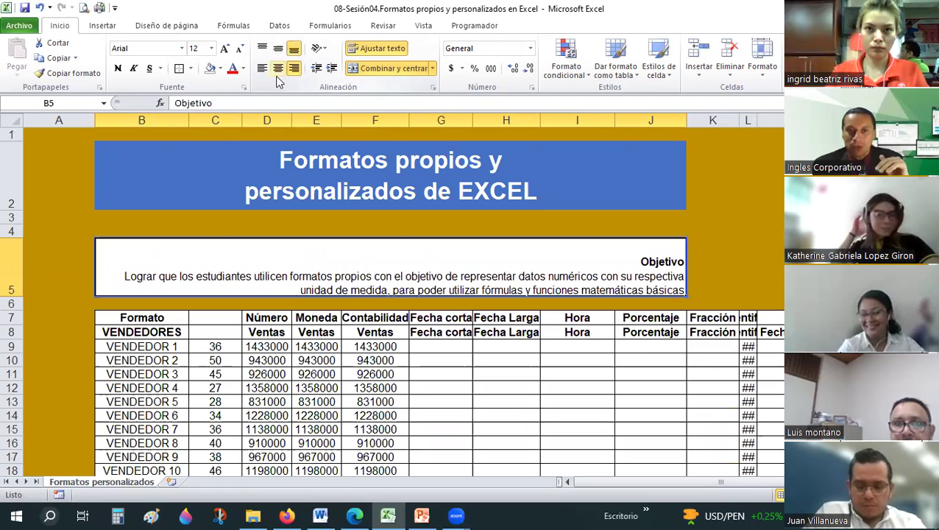
pyautogui.click(279, 48)
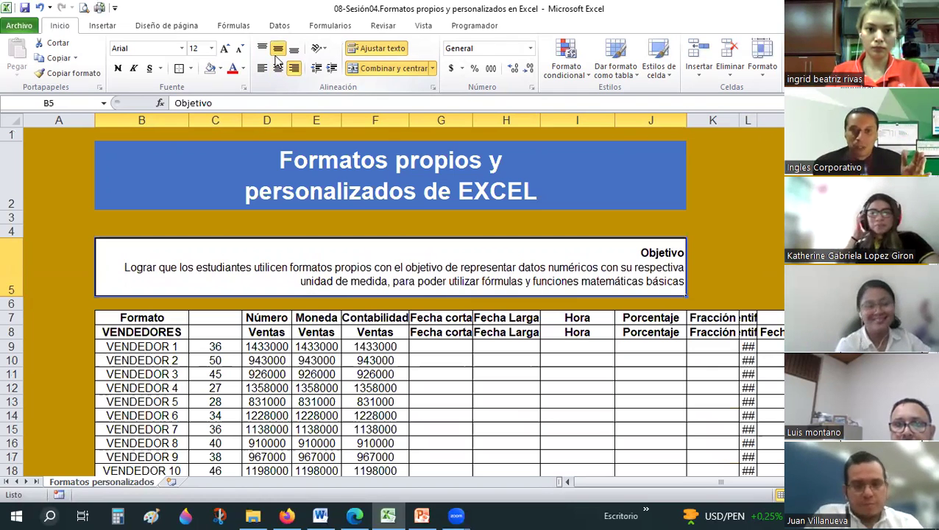
pyautogui.click(278, 68)
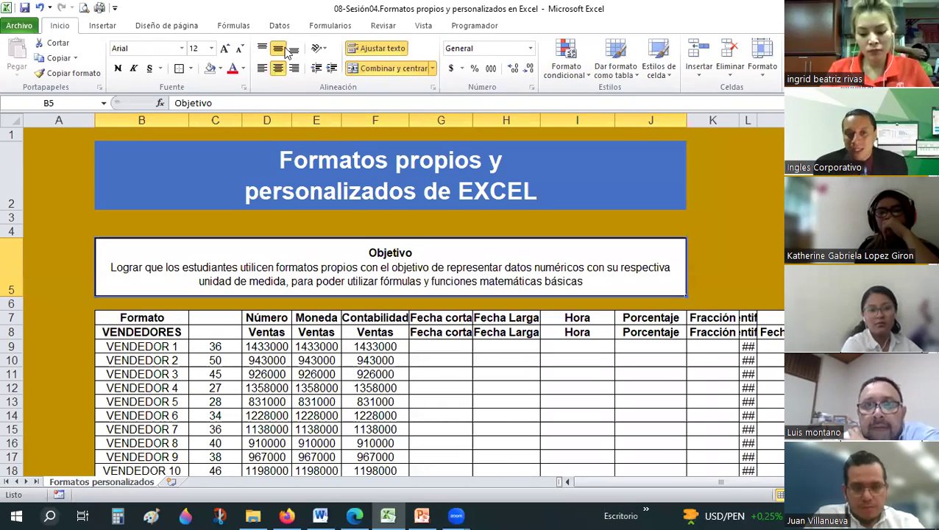
# Step: Set the Objetivo cell's Horizontal and Vertical alignment both to Justificar
pyautogui.click(531, 87)
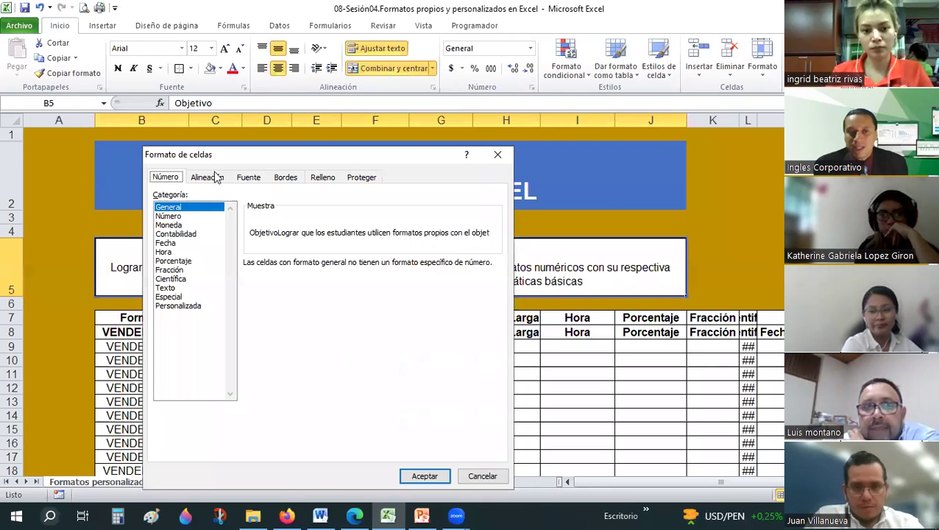
pyautogui.click(209, 177)
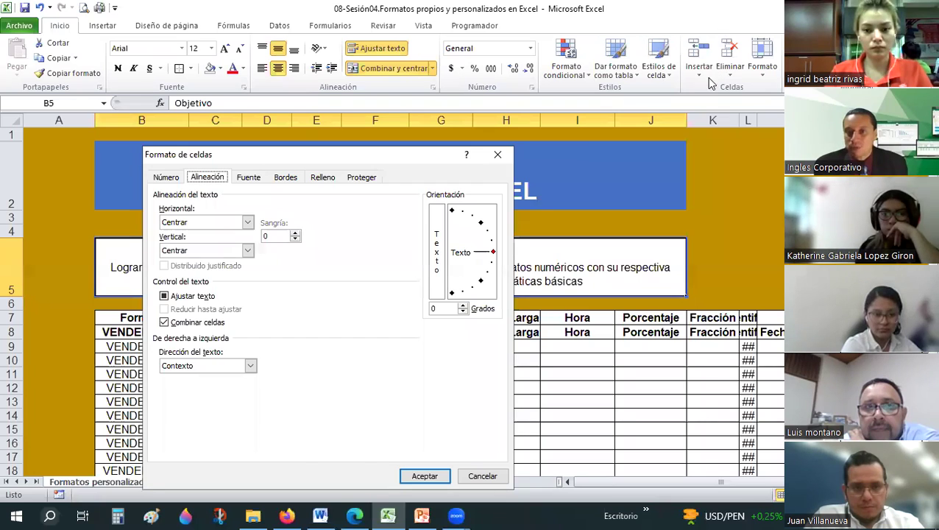
pyautogui.moveTo(254, 162); pyautogui.dragTo(712, 16)
pyautogui.click(705, 77)
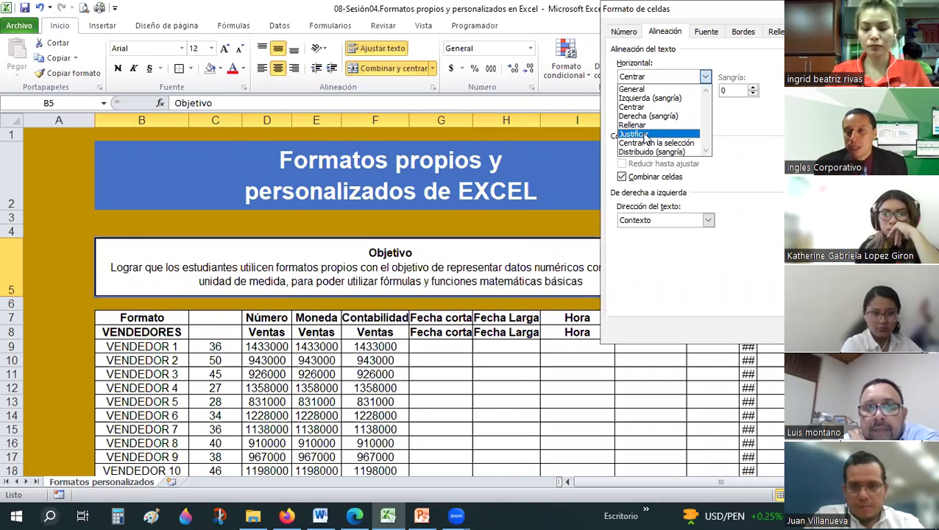
pyautogui.click(646, 134)
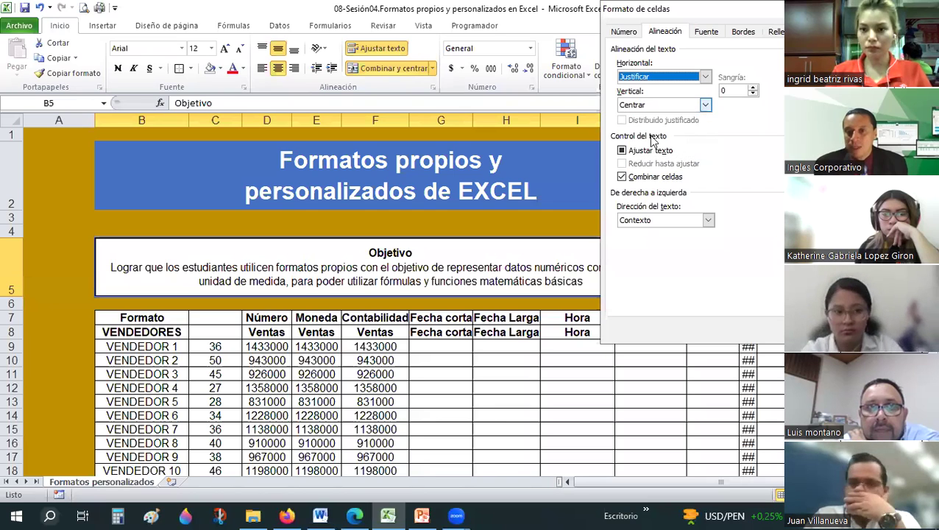
pyautogui.click(655, 105)
pyautogui.click(648, 144)
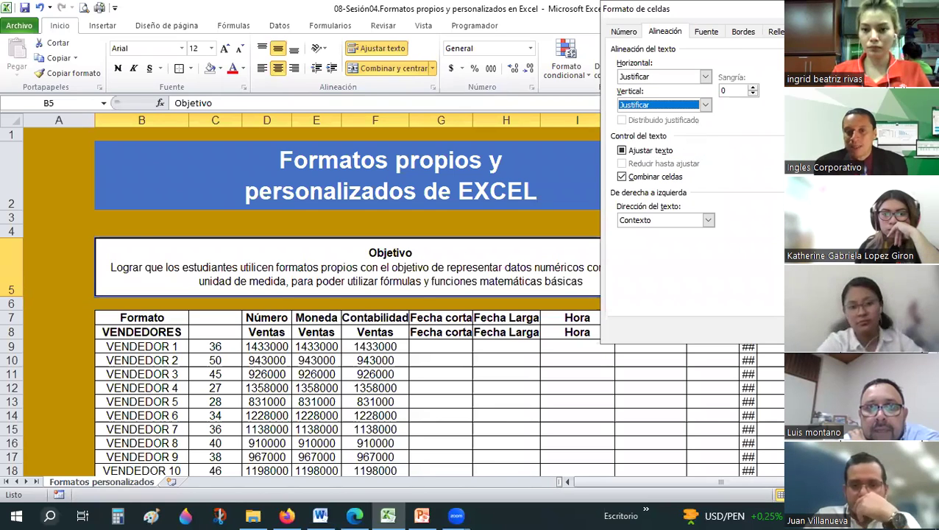
pyautogui.press('Return')
pyautogui.press('Right')
pyautogui.press('Right')
pyautogui.press('Right')
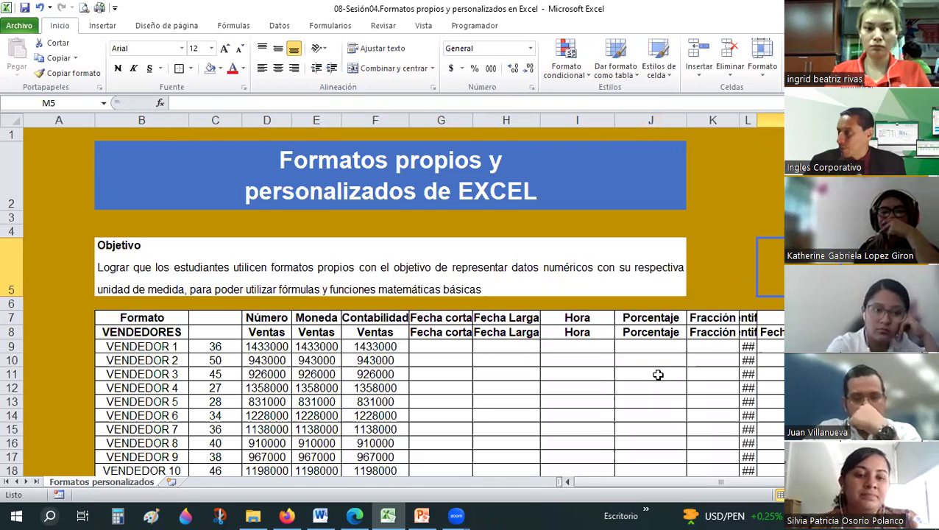
pyautogui.click(445, 257)
pyautogui.click(530, 87)
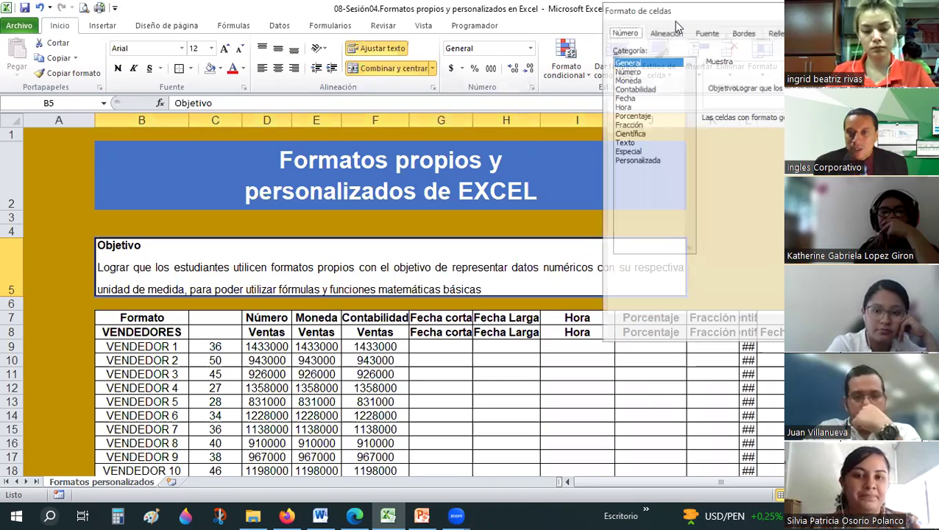
pyautogui.click(666, 31)
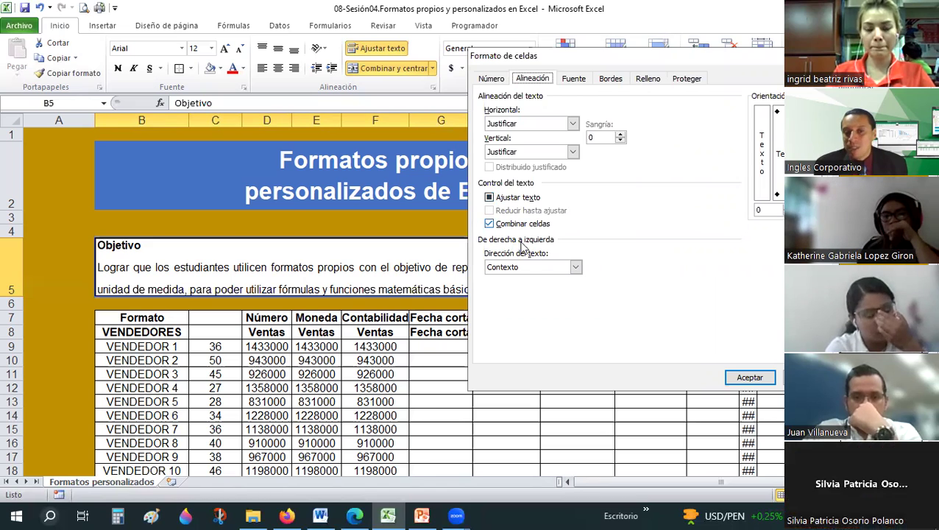
pyautogui.press('Return')
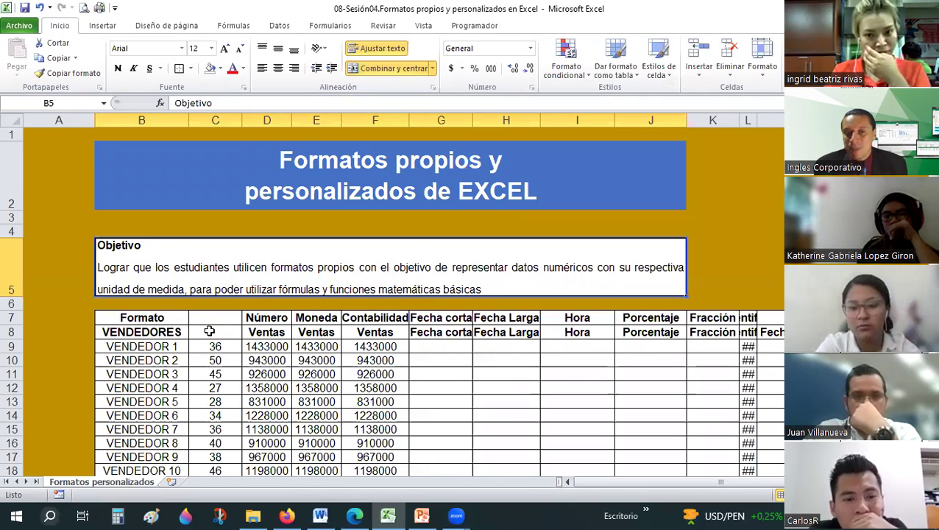
pyautogui.click(142, 119)
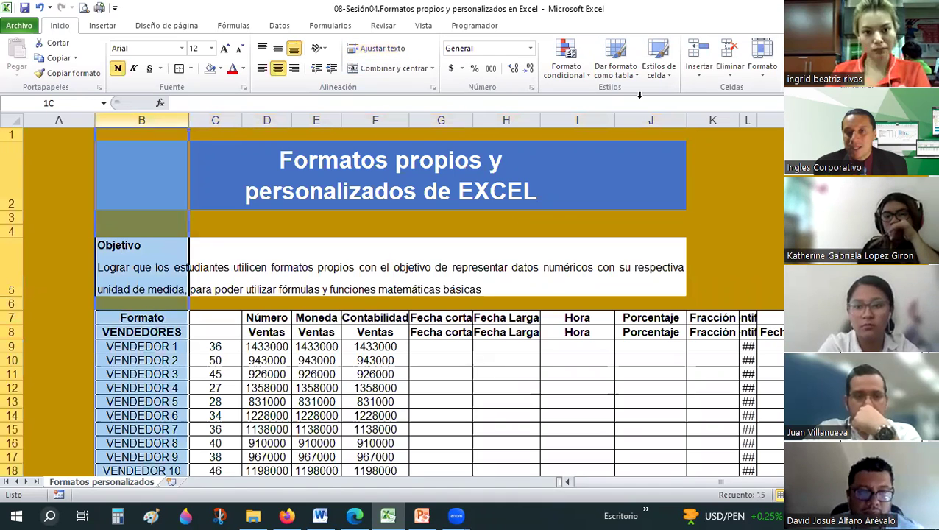
pyautogui.click(626, 259)
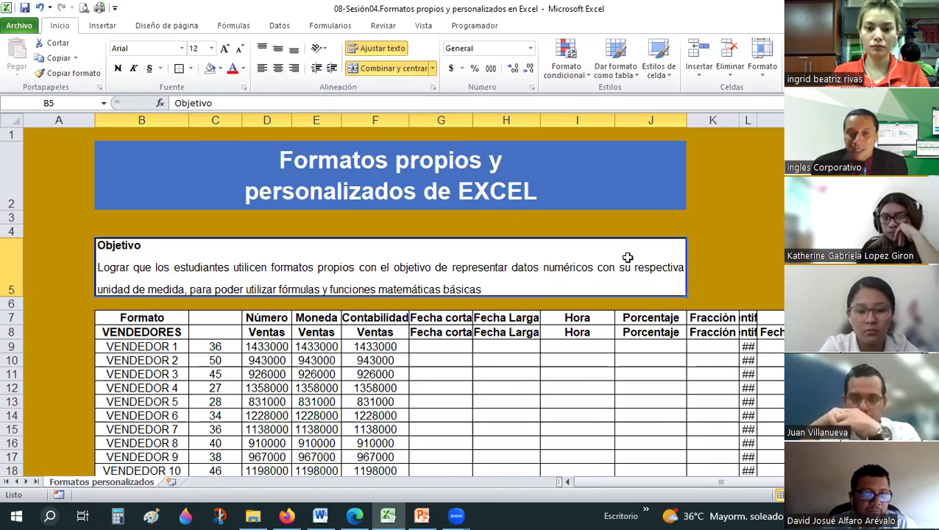
pyautogui.scroll(-5, 501, 260)
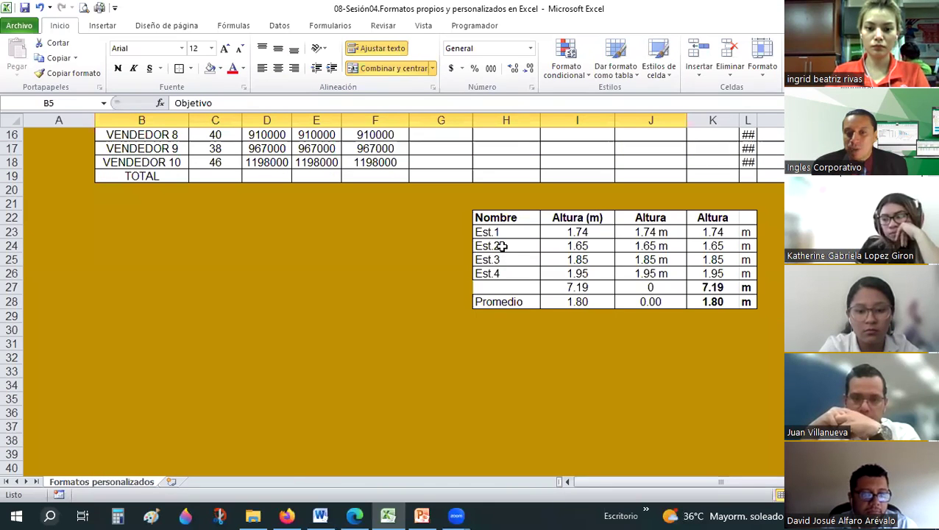
# Step: Copy the header row H22:K22 and paste it transposed down column H at H35
pyautogui.click(505, 216)
pyautogui.moveTo(700, 217); pyautogui.dragTo(752, 220)
pyautogui.hotkey('ctrl', 'c')
pyautogui.rightClick(507, 399)
pyautogui.moveTo(560, 230)
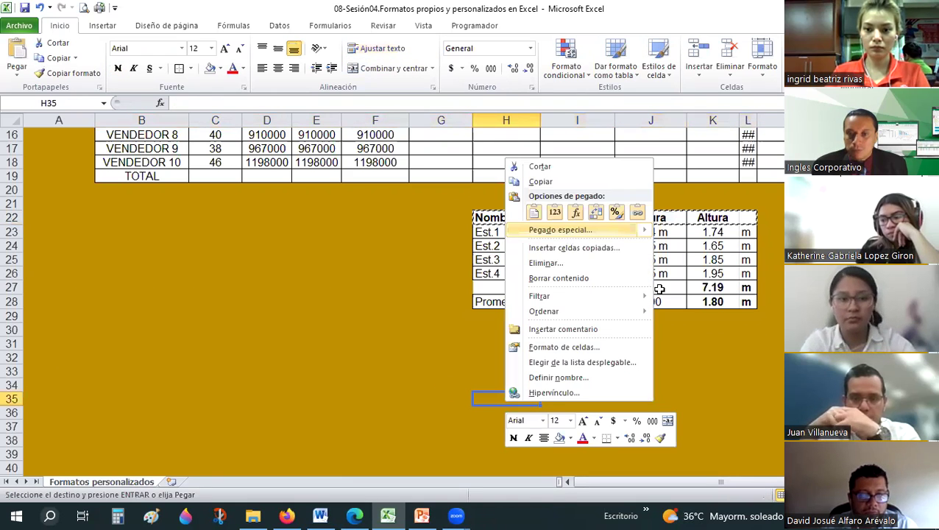
pyautogui.click(708, 353)
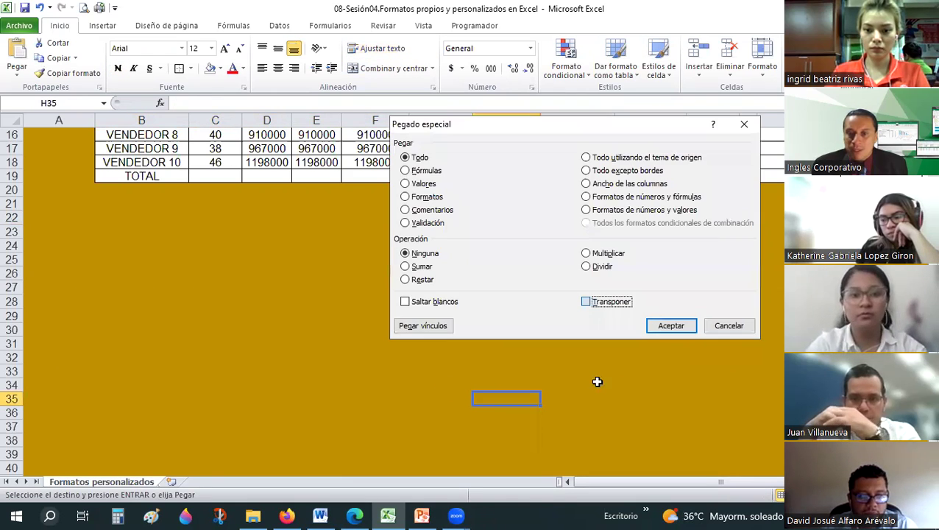
pyautogui.click(666, 327)
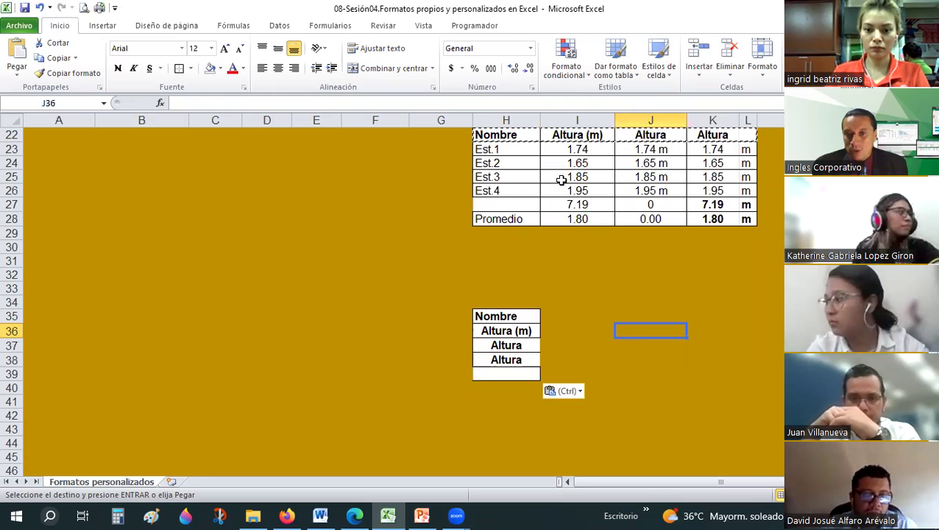
# Step: Paste the names Est.1–Est.4 transposed across row 35 starting at I35
pyautogui.click(513, 149)
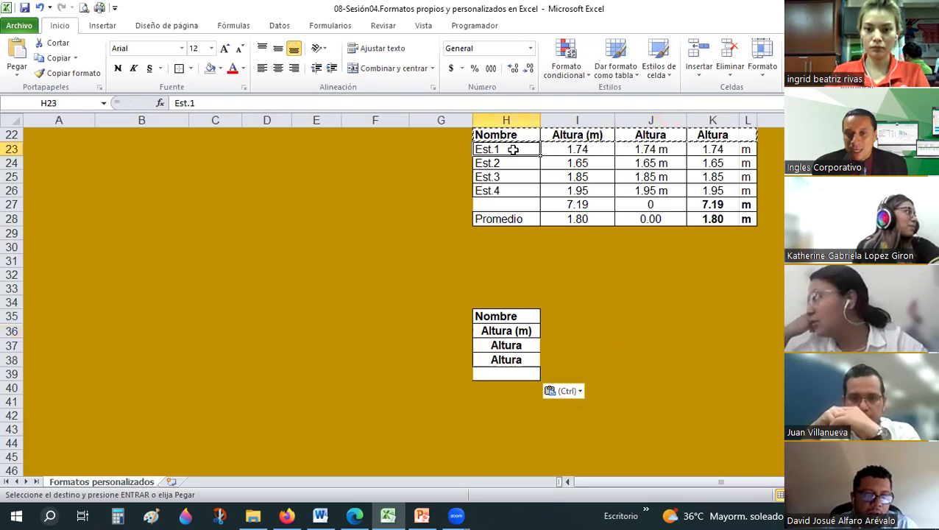
pyautogui.keyDown('shift'); pyautogui.click(516, 191); pyautogui.keyUp('shift')
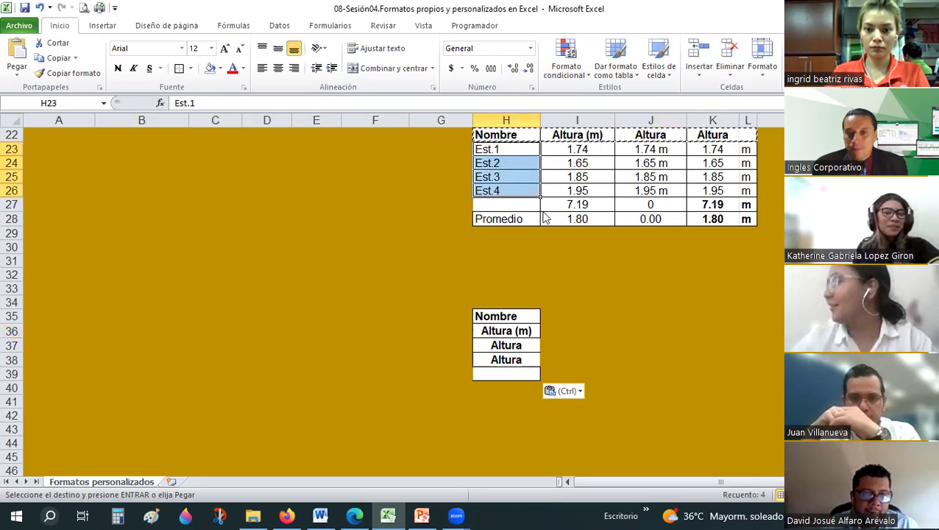
pyautogui.hotkey('ctrl', 'c')
pyautogui.rightClick(568, 325)
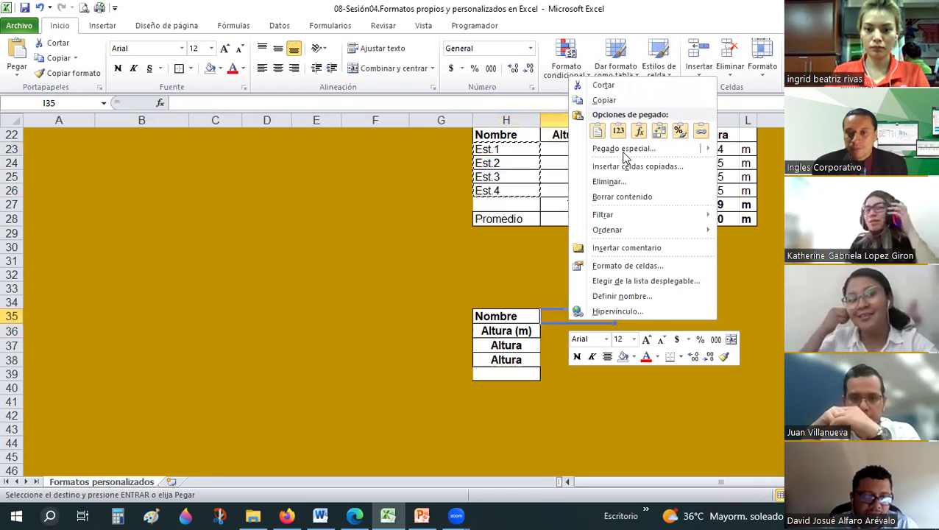
pyautogui.click(762, 271)
pyautogui.click(629, 216)
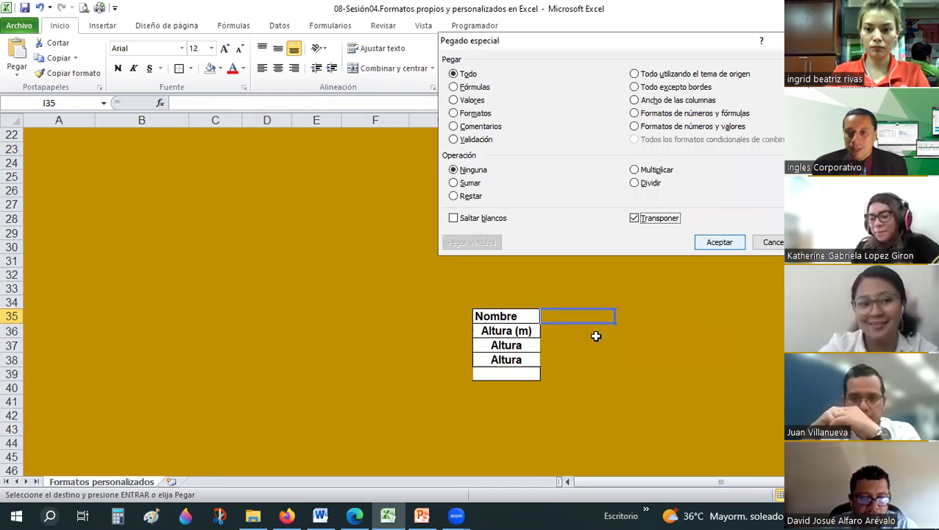
pyautogui.press('Return')
pyautogui.press('Down')
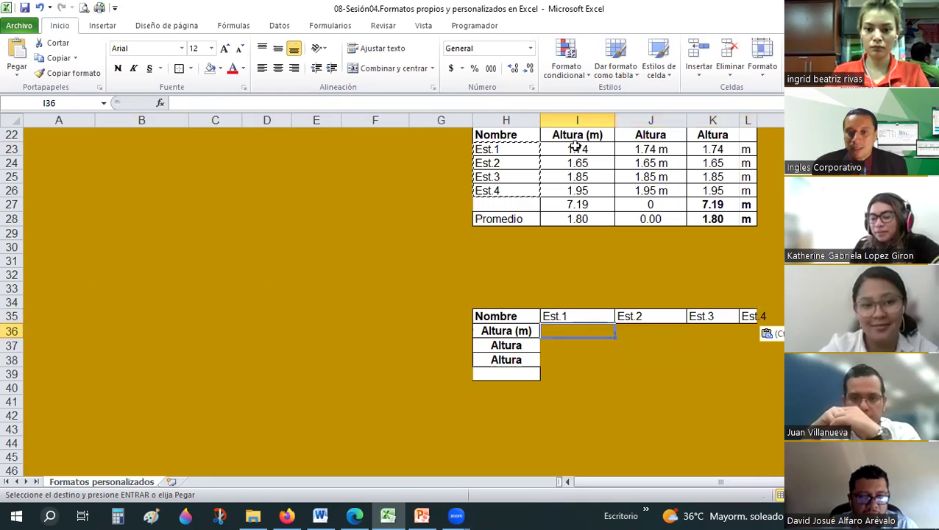
# Step: Paste heights 1.74–1.95 transposed across row 36 at I36, and widen column L
pyautogui.moveTo(576, 147); pyautogui.dragTo(587, 196)
pyautogui.rightClick(587, 185)
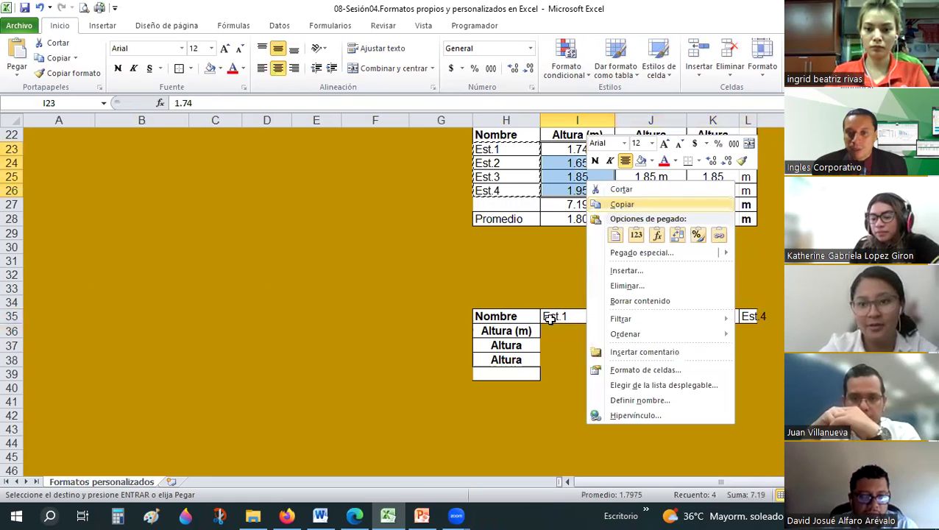
pyautogui.hotkey('ctrl', 'c')
pyautogui.rightClick(566, 335)
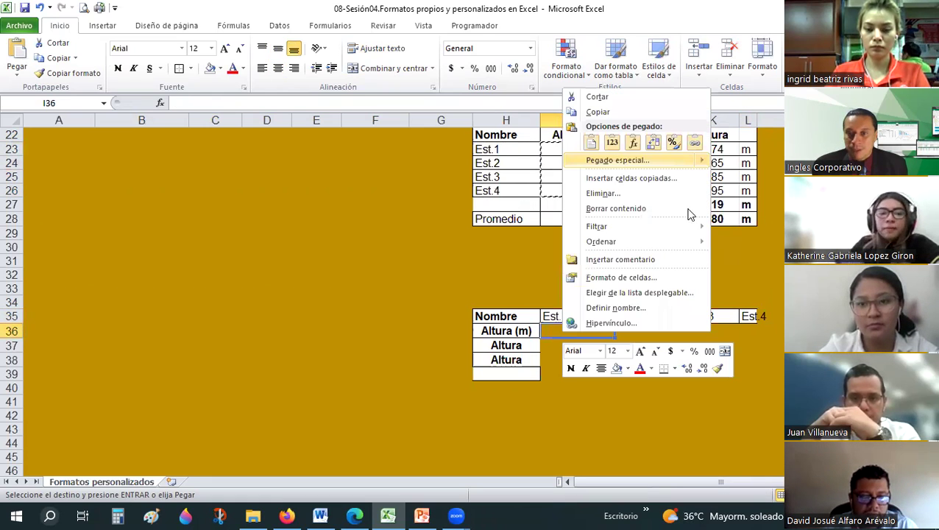
pyautogui.click(622, 160)
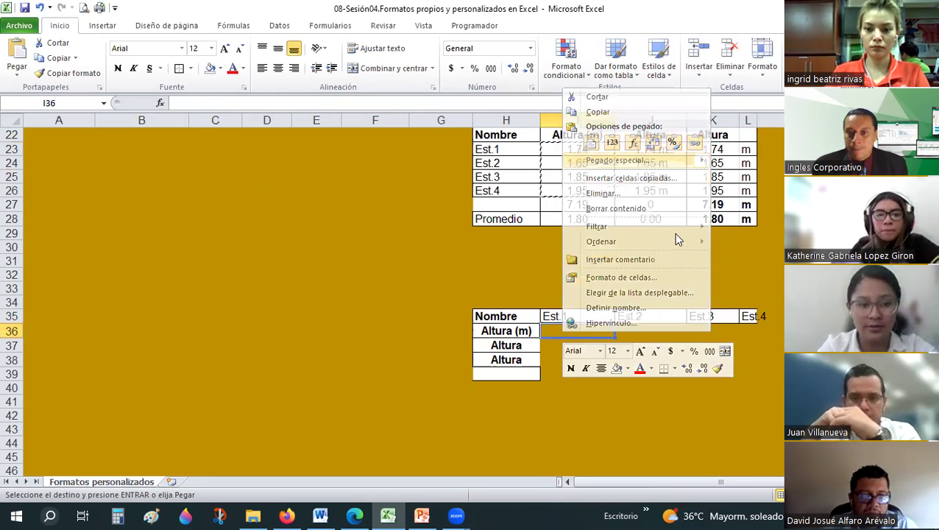
pyautogui.press('Return')
pyautogui.click(660, 376)
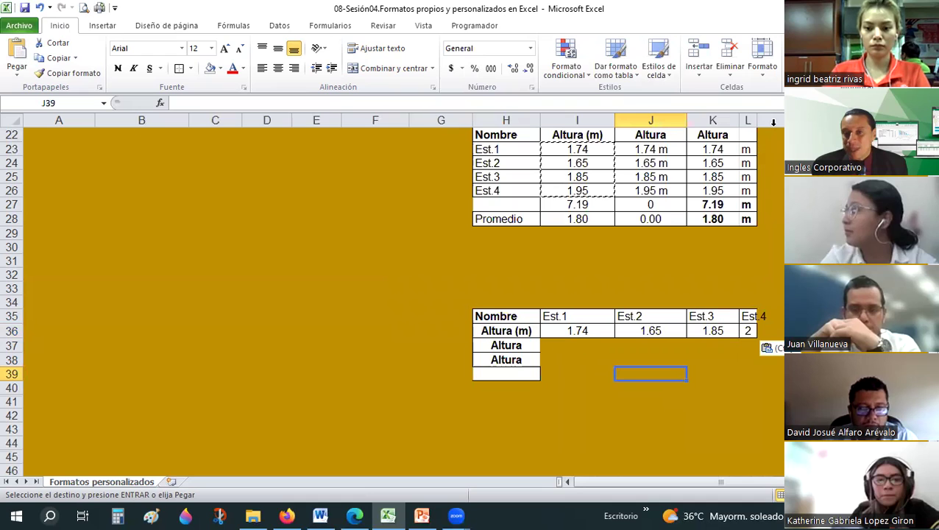
pyautogui.moveTo(782, 121); pyautogui.dragTo(784, 122)
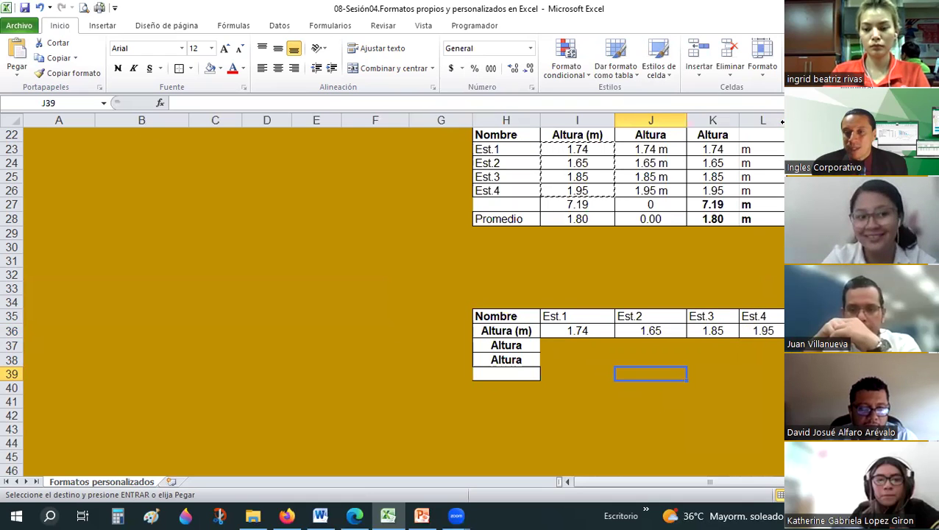
pyautogui.click(677, 358)
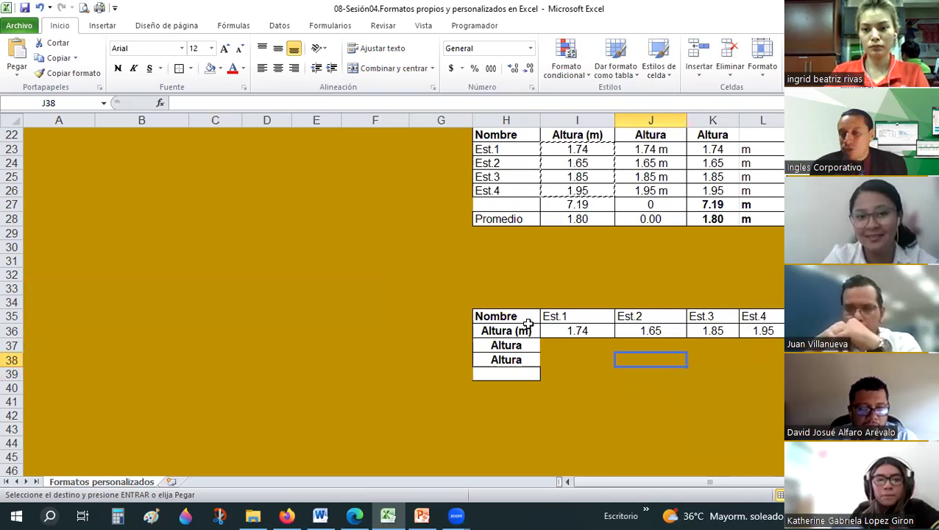
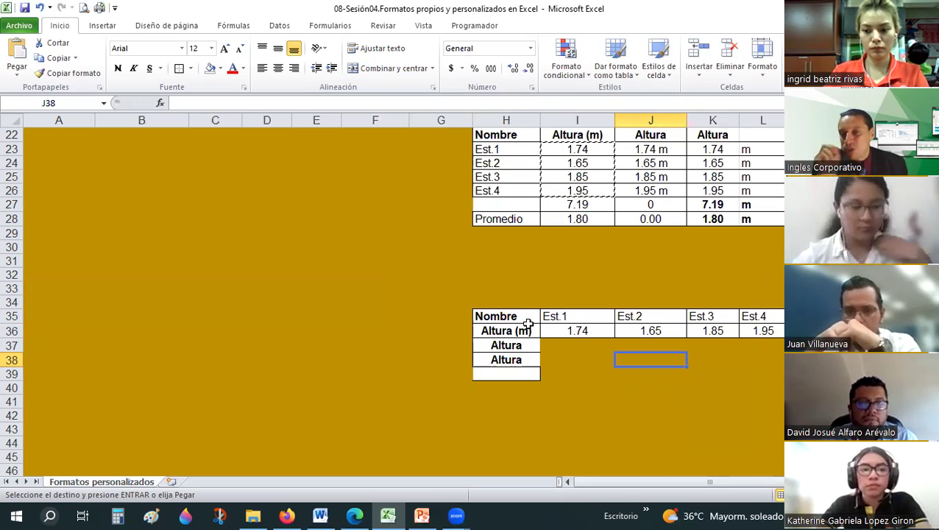
# Step: Click around the height tables to locate the Nombre header row at H22
pyautogui.scroll(2, 586, 287)
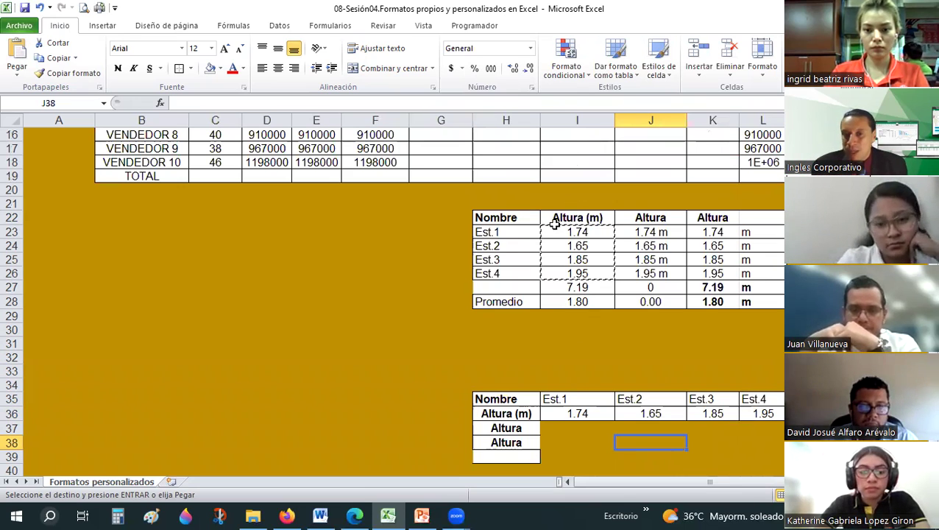
pyautogui.click(513, 222)
pyautogui.click(499, 232)
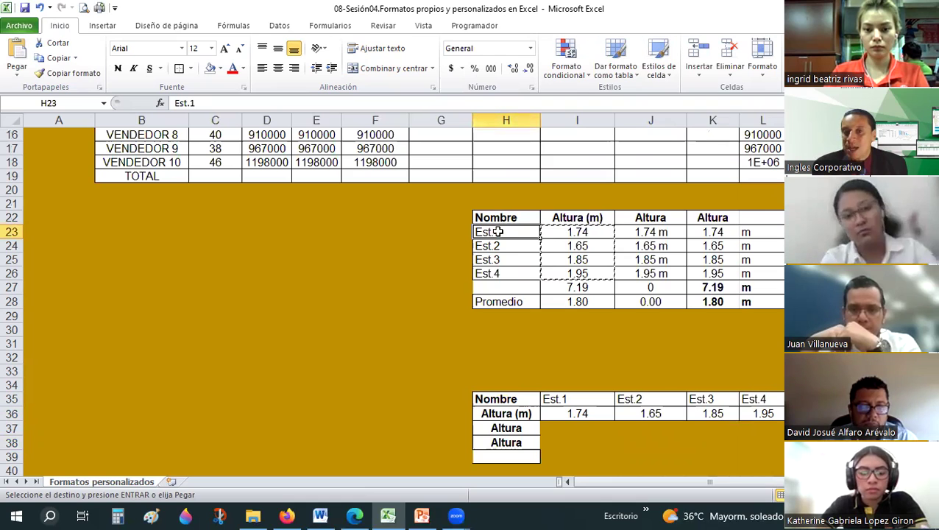
pyautogui.press('Up')
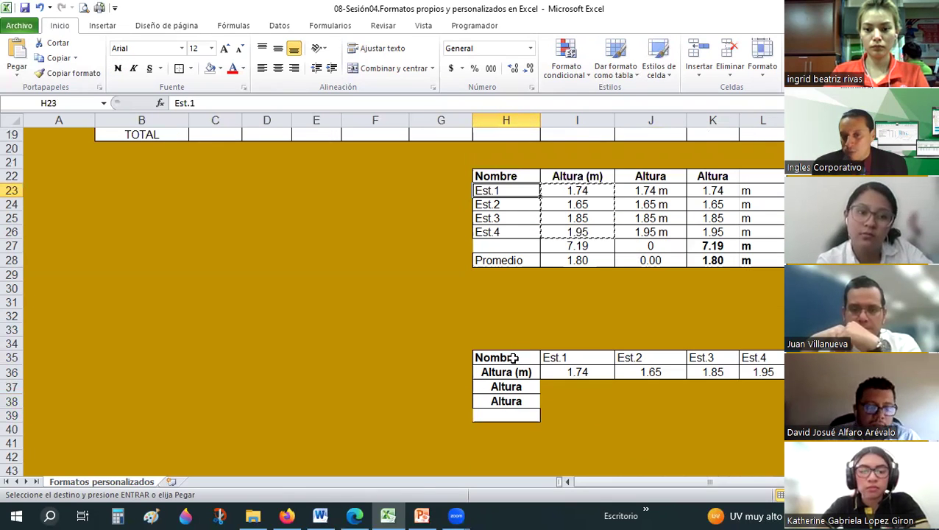
pyautogui.click(500, 177)
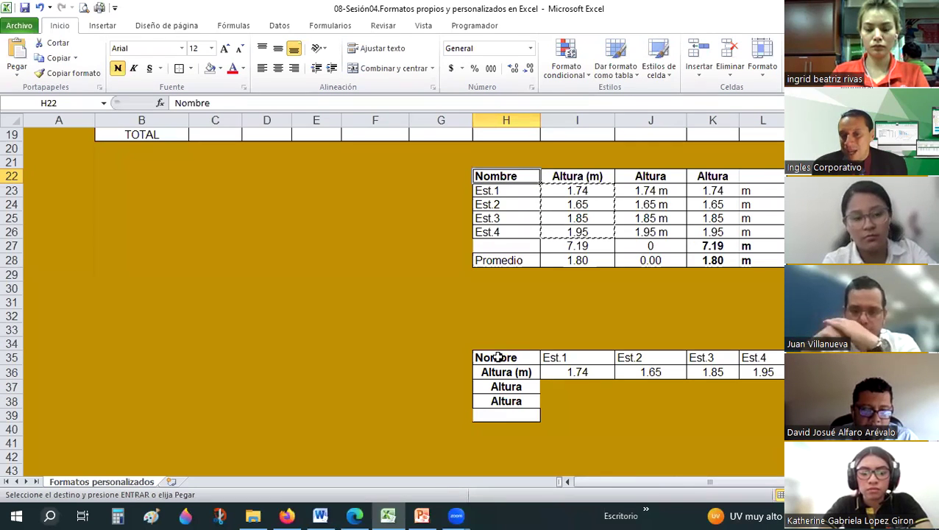
pyautogui.click(498, 357)
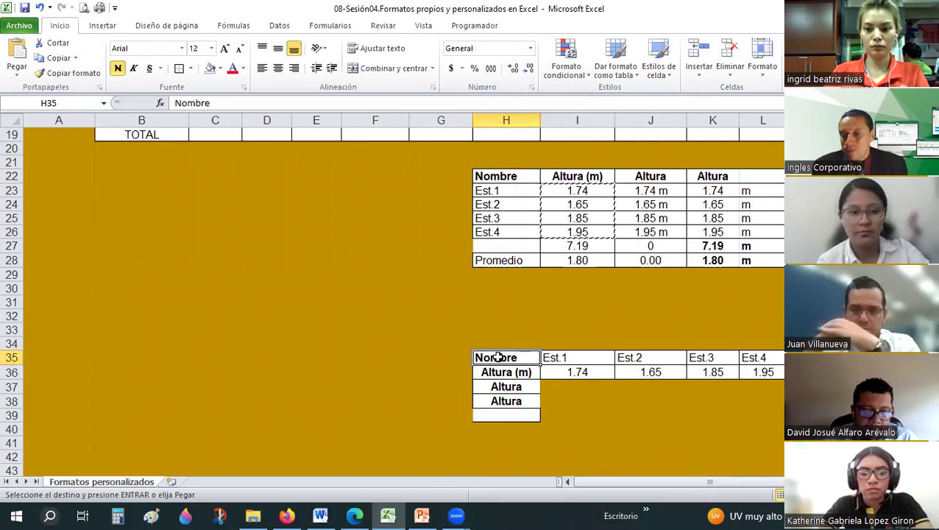
pyautogui.click(564, 358)
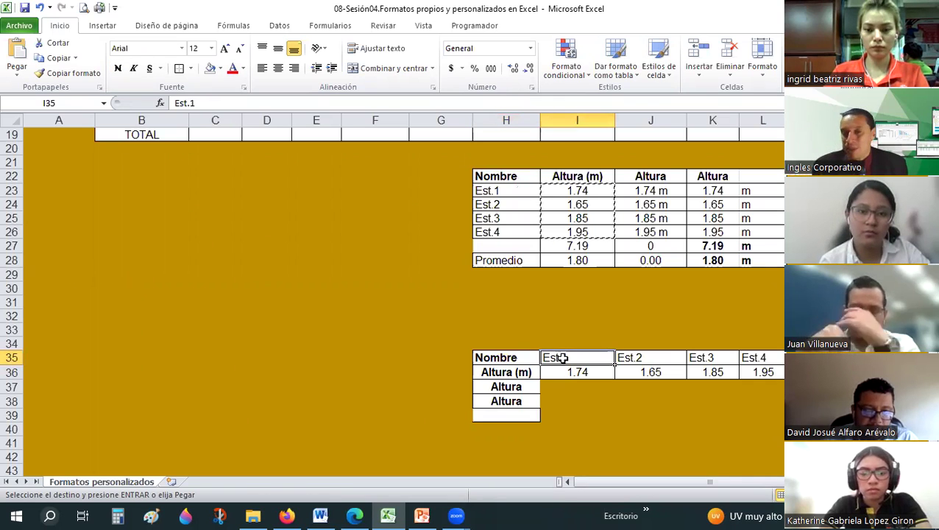
pyautogui.click(506, 176)
pyautogui.click(503, 191)
pyautogui.click(507, 233)
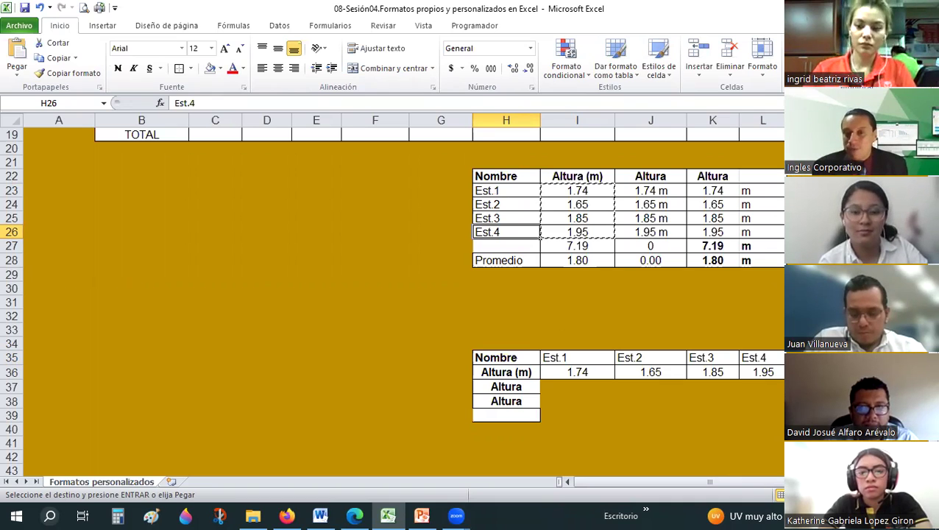
pyautogui.click(650, 344)
# Step: Try a 45° orientation on the whole height table H22:L28, then cancel it
pyautogui.moveTo(527, 178)
pyautogui.mouseDown()
pyautogui.moveTo(775, 273)
pyautogui.moveTo(773, 261)
pyautogui.mouseUp()
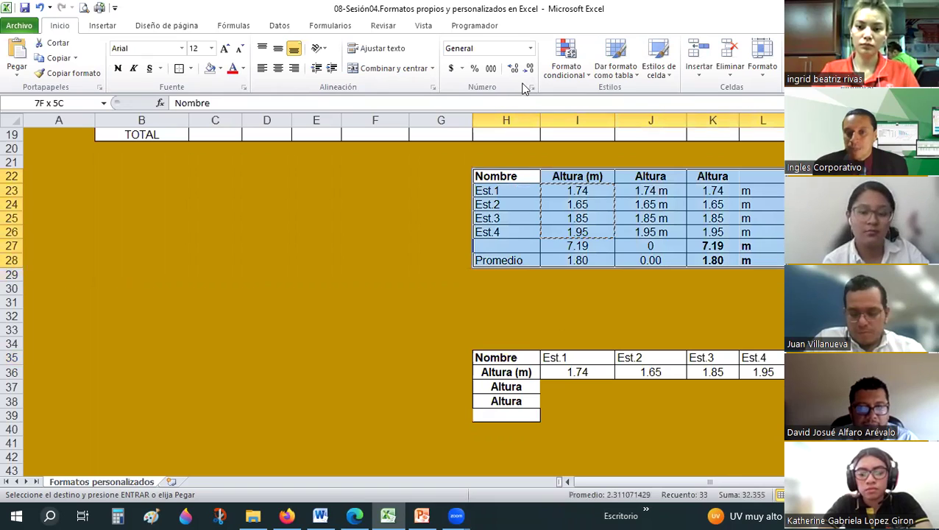
pyautogui.click(530, 88)
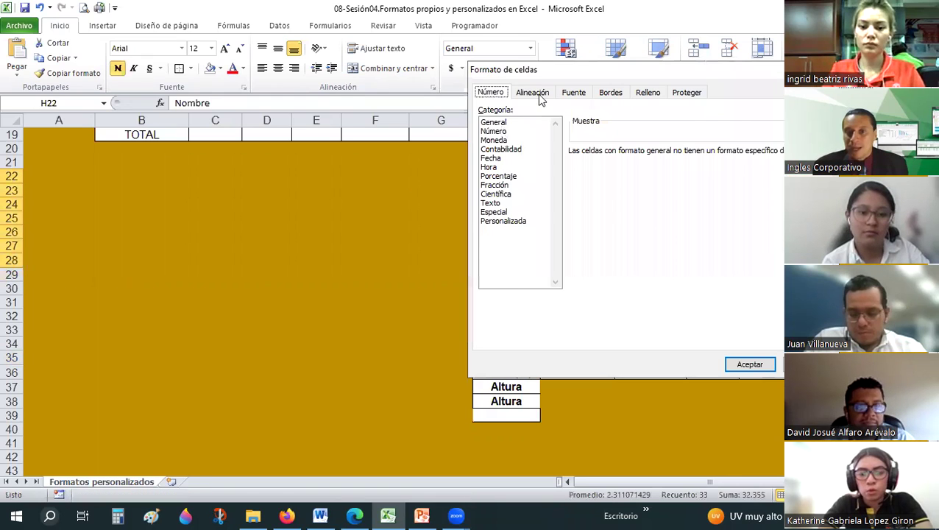
pyautogui.click(536, 94)
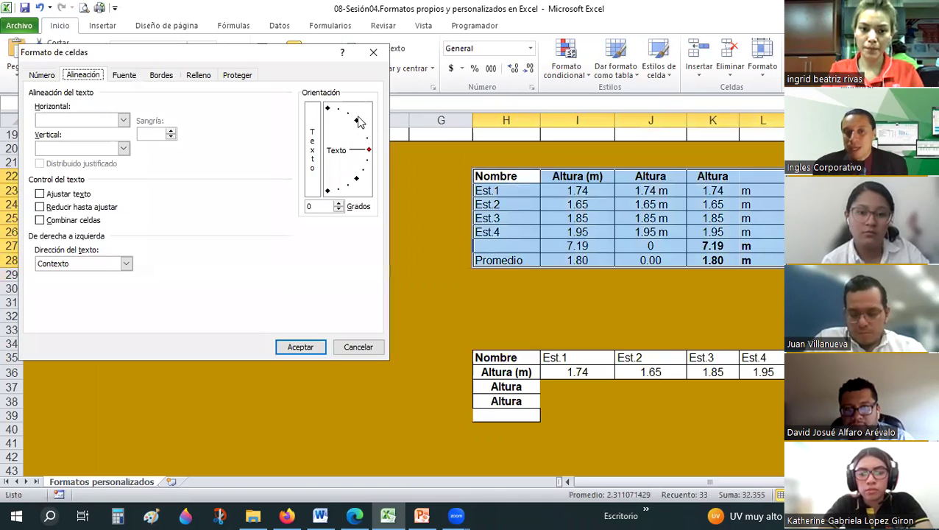
pyautogui.click(357, 120)
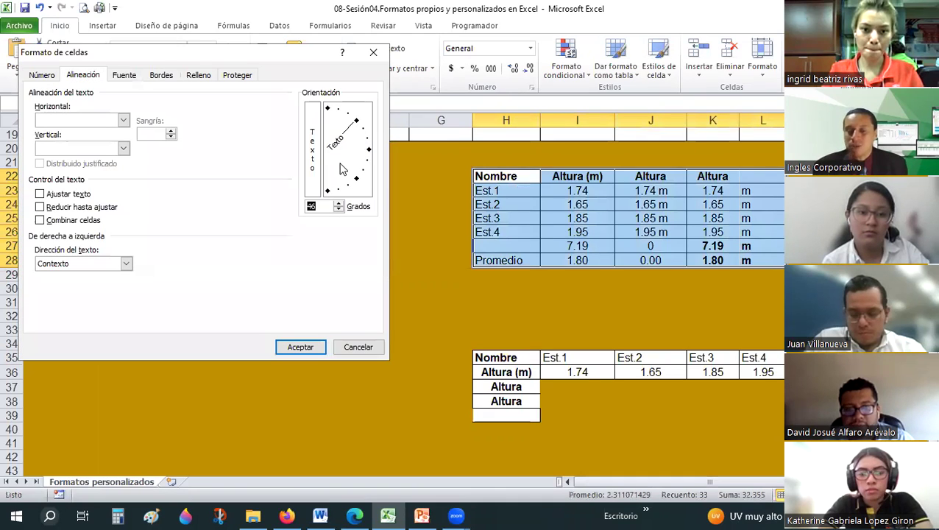
pyautogui.press('Escape')
# Step: Rotate only the header row H22:L22 to 45 degrees and check the headers
pyautogui.moveTo(500, 177); pyautogui.dragTo(737, 177)
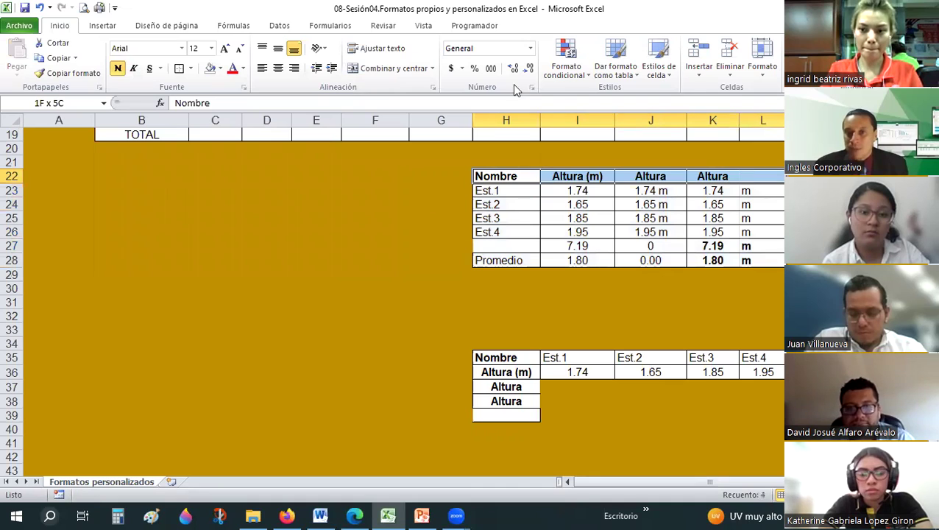
pyautogui.hotkey('ctrl', '1')
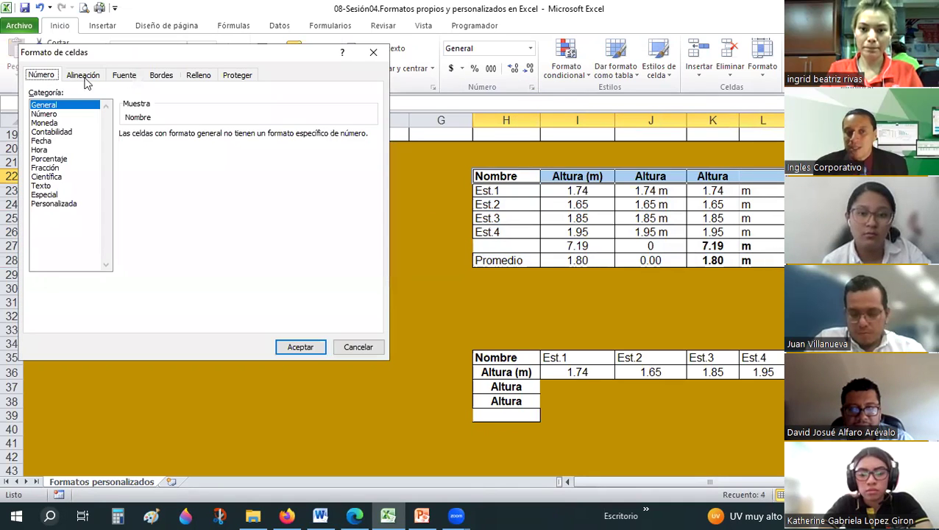
pyautogui.click(84, 77)
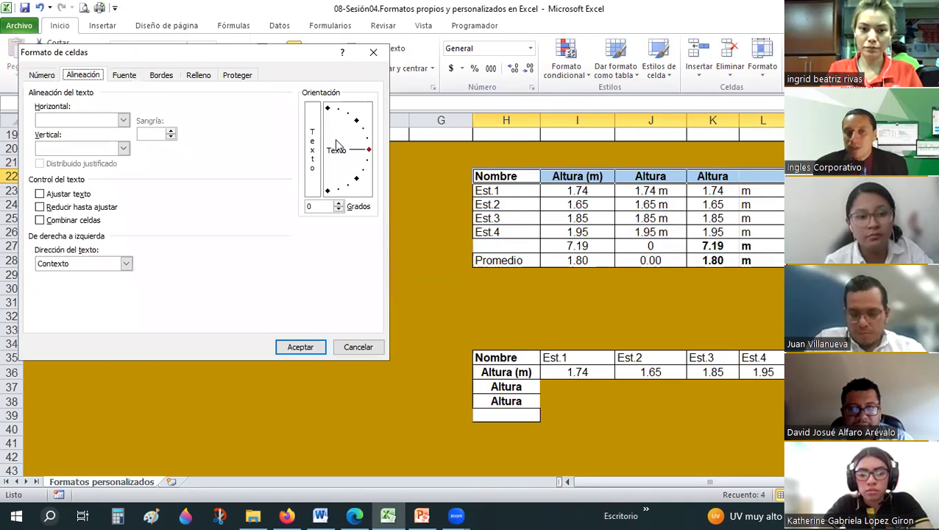
pyautogui.click(299, 348)
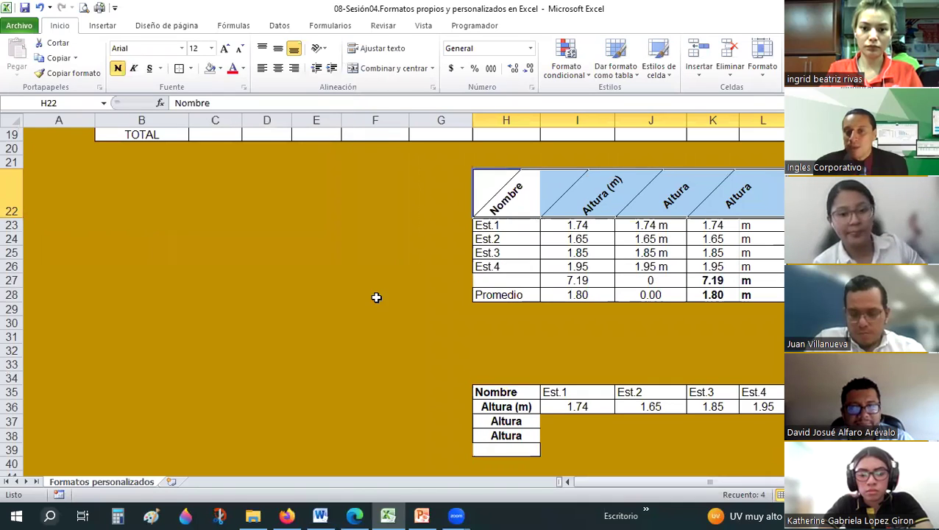
pyautogui.click(376, 297)
pyautogui.click(506, 193)
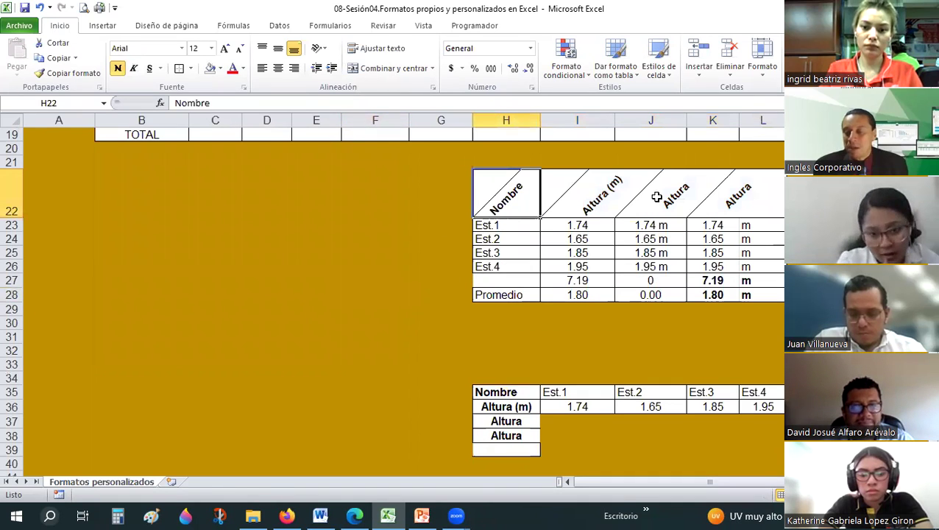
pyautogui.press('Right')
pyautogui.click(730, 206)
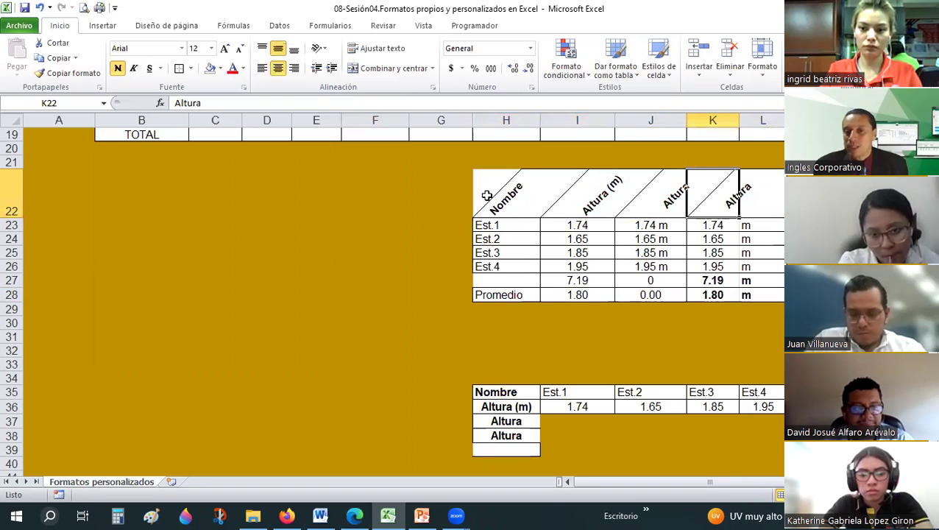
pyautogui.click(578, 207)
pyautogui.press('Right')
pyautogui.press('Right')
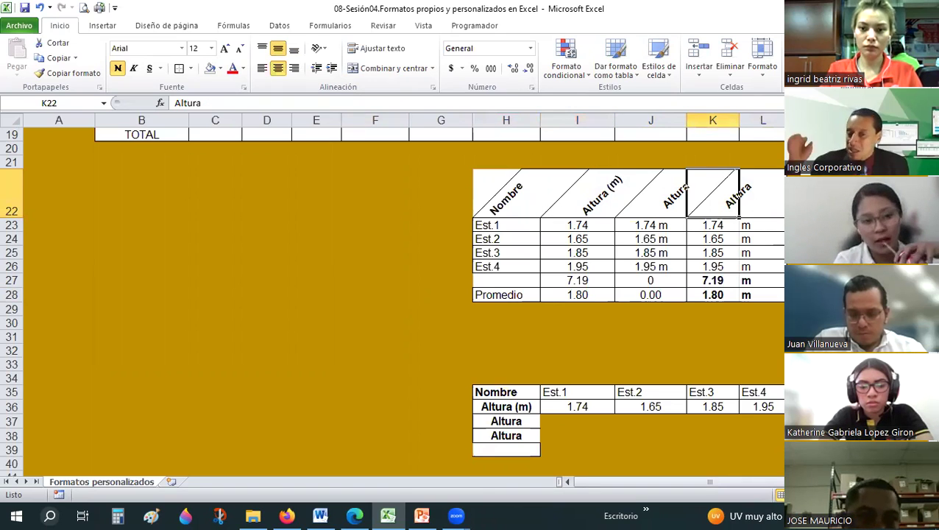
pyautogui.press('Right')
pyautogui.press('Right')
pyautogui.press('Down')
pyautogui.press('Down')
pyautogui.press('Down')
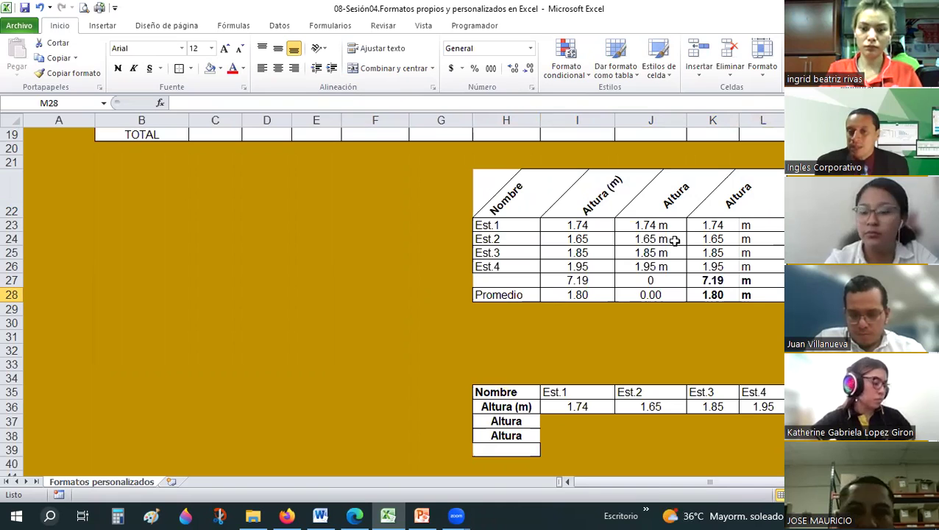
# Step: Select the rotated header row H22:L22 and bring up its font settings
pyautogui.moveTo(510, 203); pyautogui.dragTo(674, 240)
pyautogui.hotkey('ctrl', 'a')
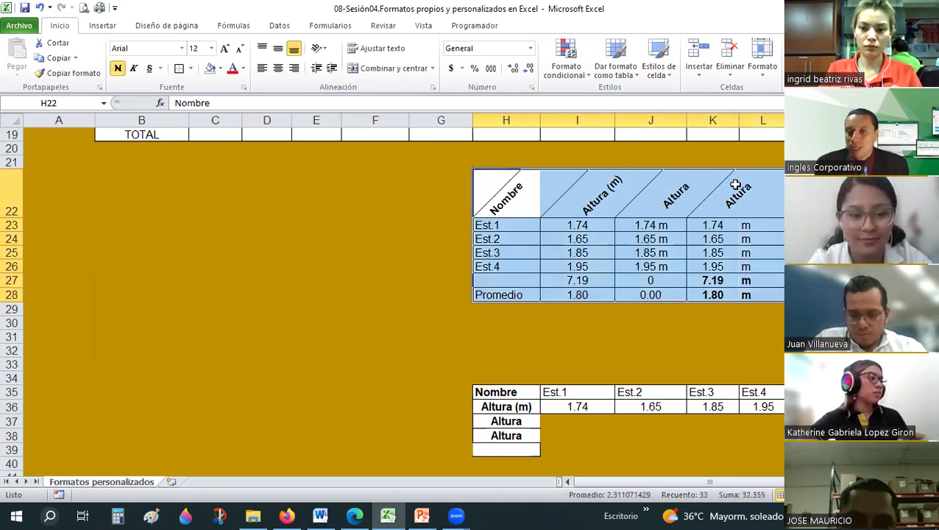
pyautogui.moveTo(489, 193); pyautogui.dragTo(734, 193)
pyautogui.moveTo(519, 68); pyautogui.dragTo(528, 91)
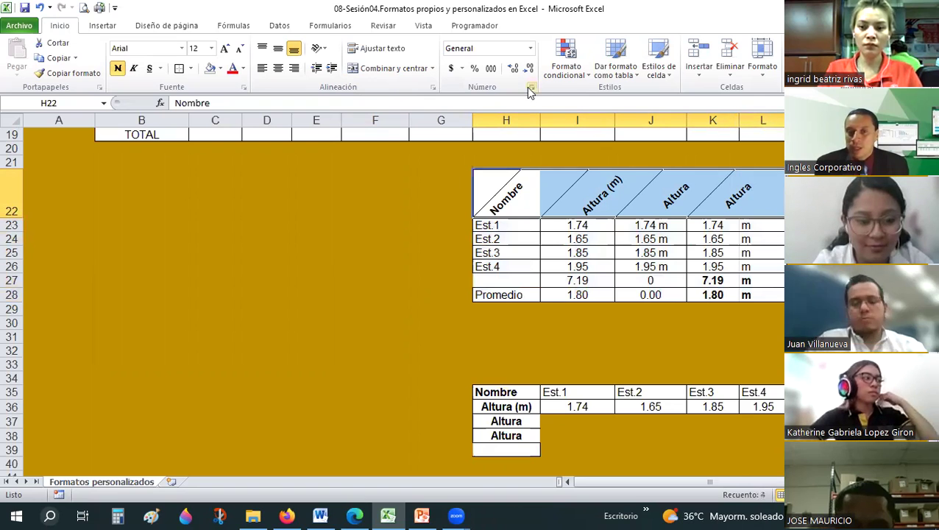
pyautogui.click(530, 89)
pyautogui.click(124, 76)
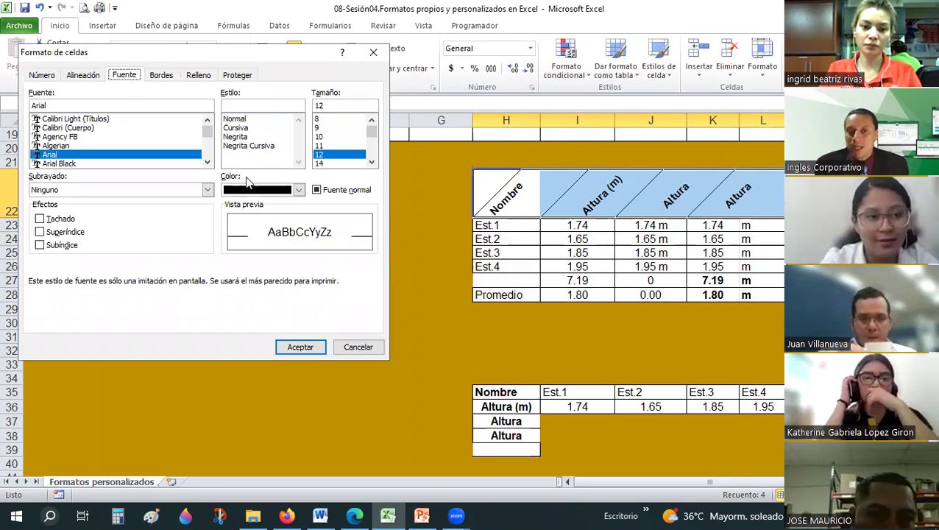
# Step: Make the header font Negrita (bold) and toggle strikethrough
pyautogui.click(235, 136)
pyautogui.click(299, 190)
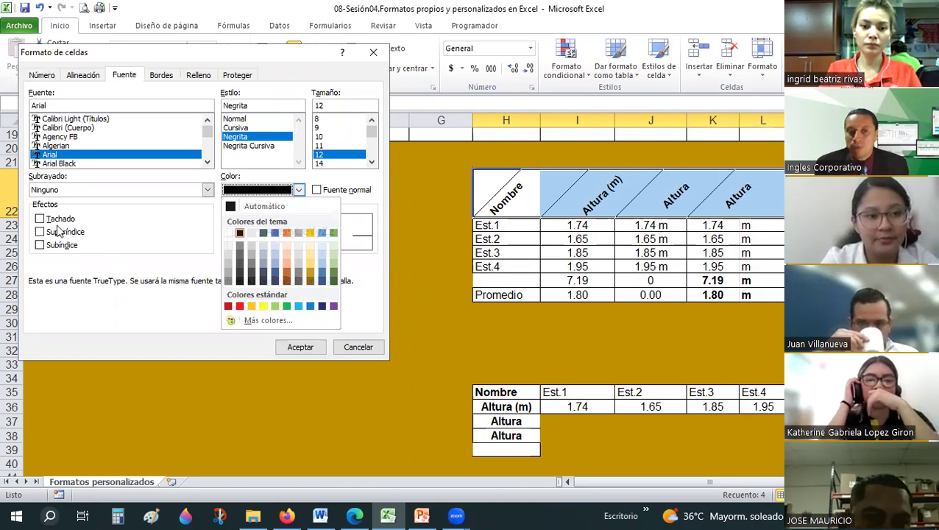
pyautogui.click(62, 225)
pyautogui.hotkey('alt', 't')
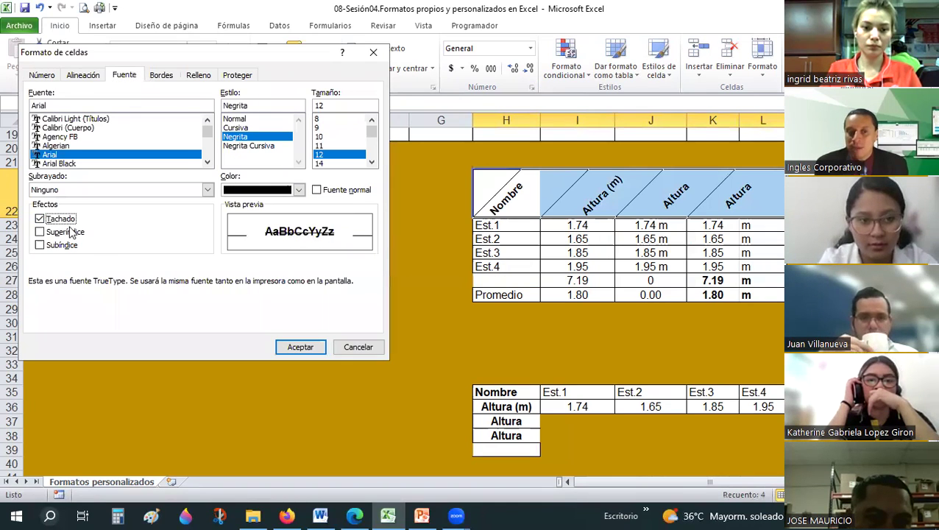
# Step: Try double, single accounting and double accounting underlines for the headers
pyautogui.click(71, 190)
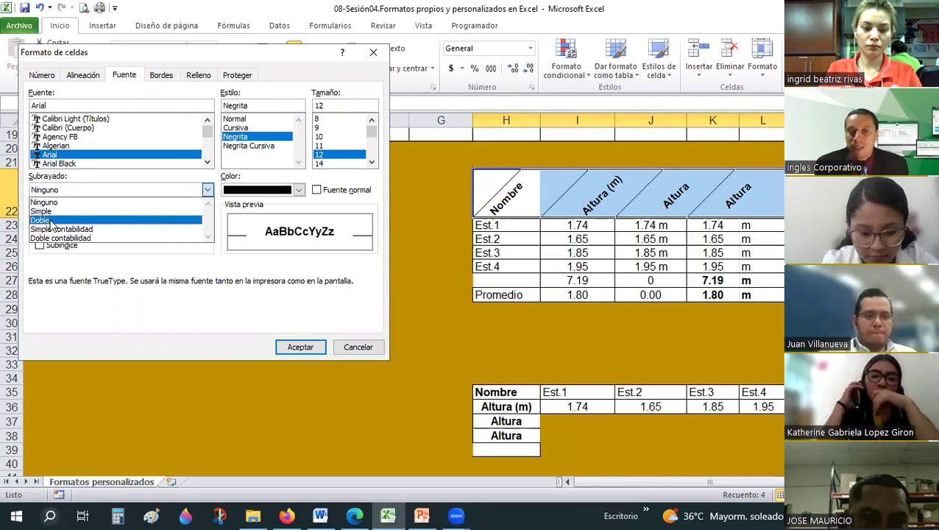
pyautogui.click(52, 223)
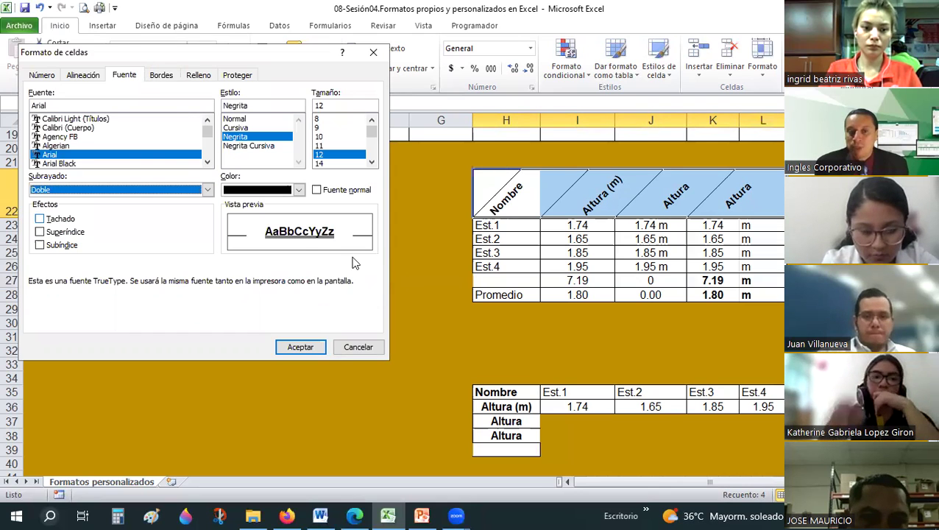
pyautogui.click(140, 190)
pyautogui.click(90, 231)
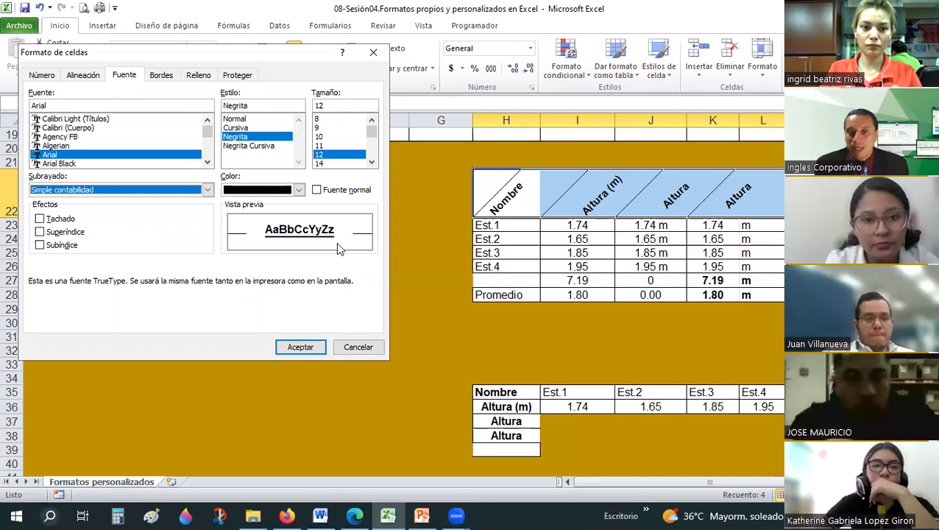
pyautogui.click(207, 190)
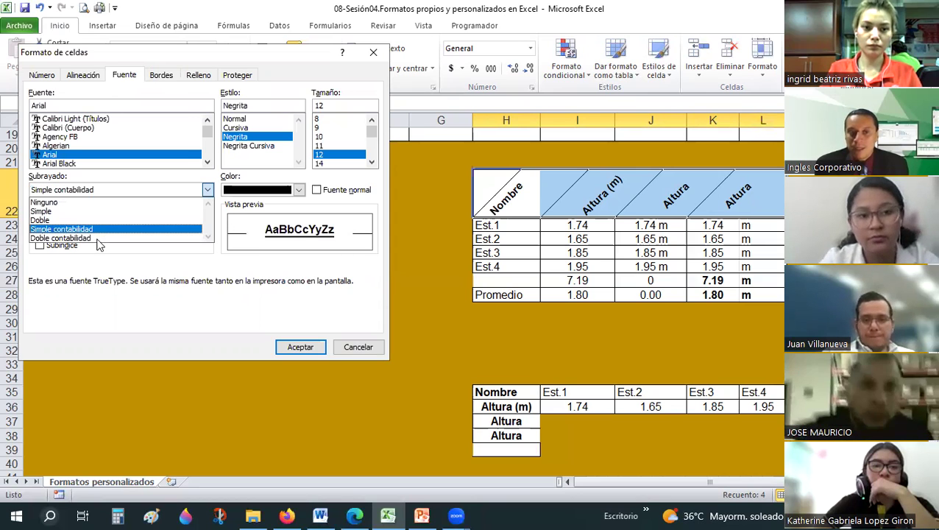
pyautogui.click(97, 238)
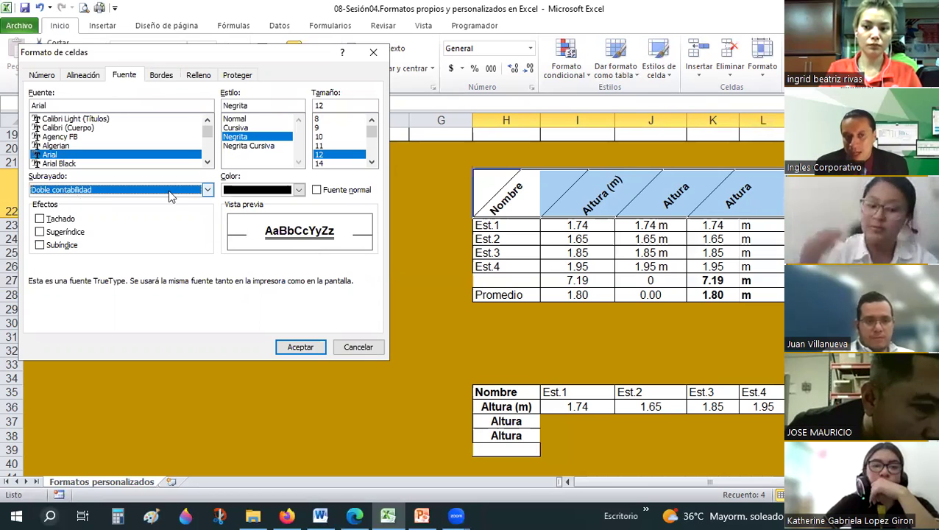
pyautogui.click(208, 190)
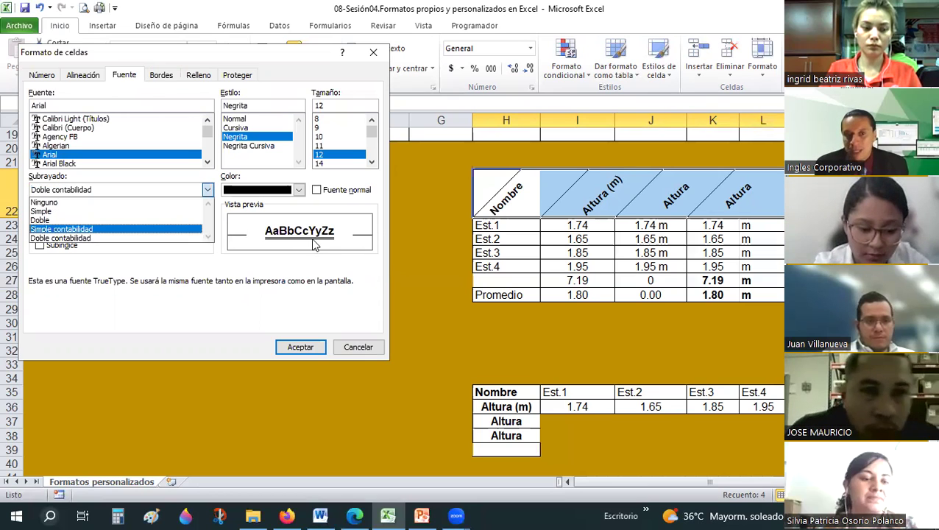
pyautogui.click(209, 191)
pyautogui.click(207, 189)
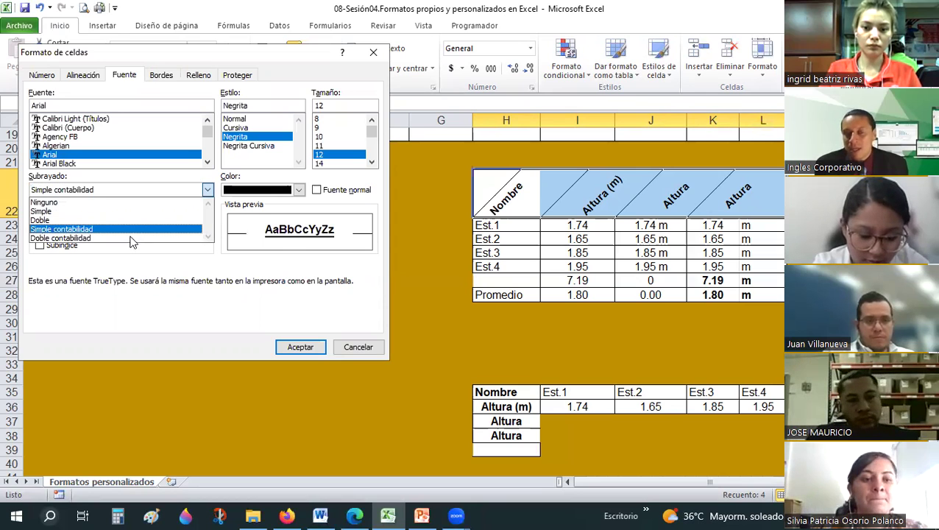
pyautogui.click(133, 243)
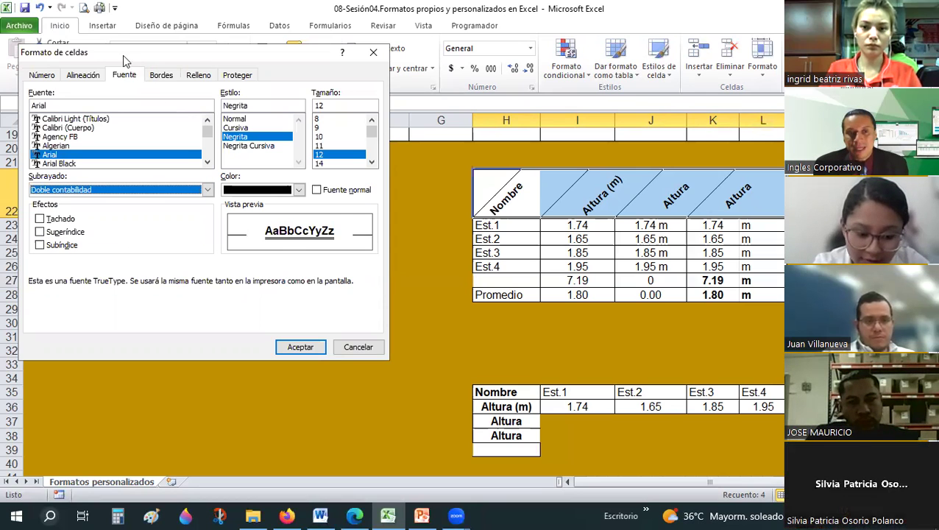
# Step: Set the header font colour to dark navy blue
pyautogui.moveTo(226, 361); pyautogui.dragTo(294, 364)
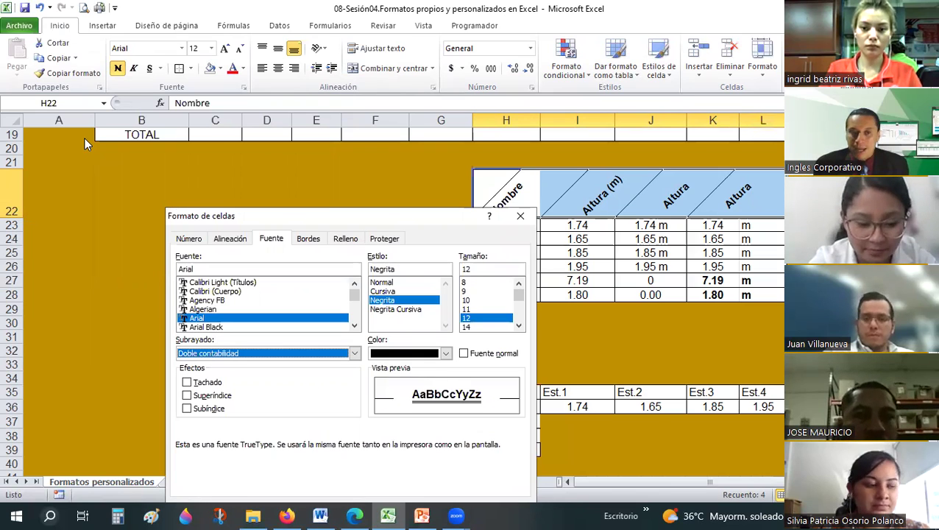
pyautogui.moveTo(315, 220); pyautogui.dragTo(309, 172)
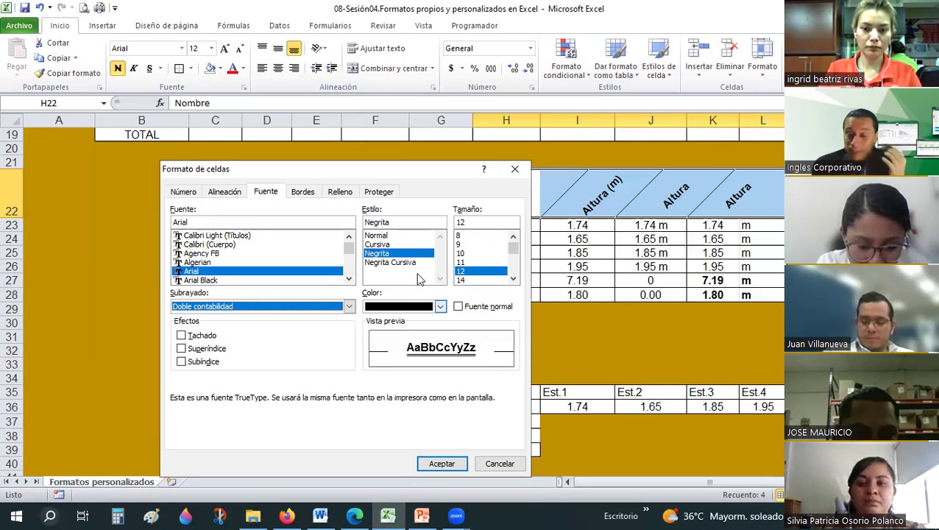
pyautogui.click(440, 307)
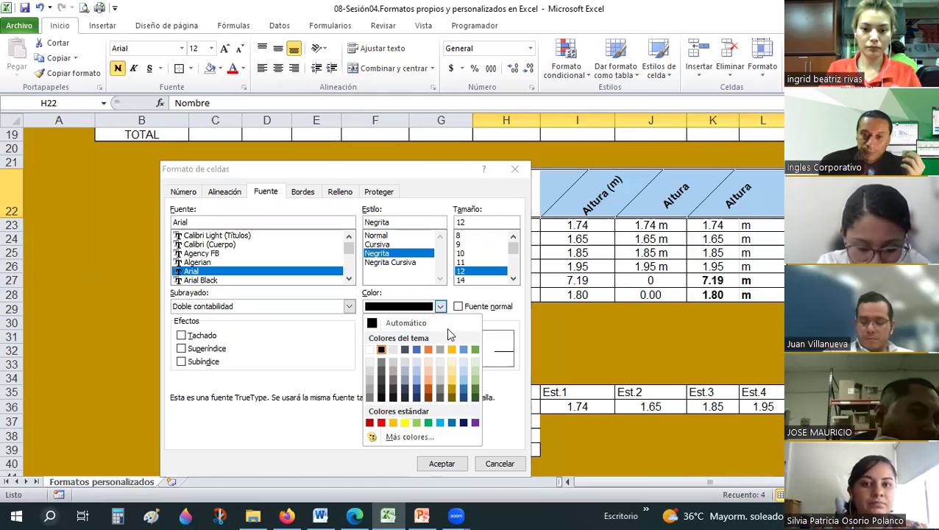
pyautogui.click(416, 398)
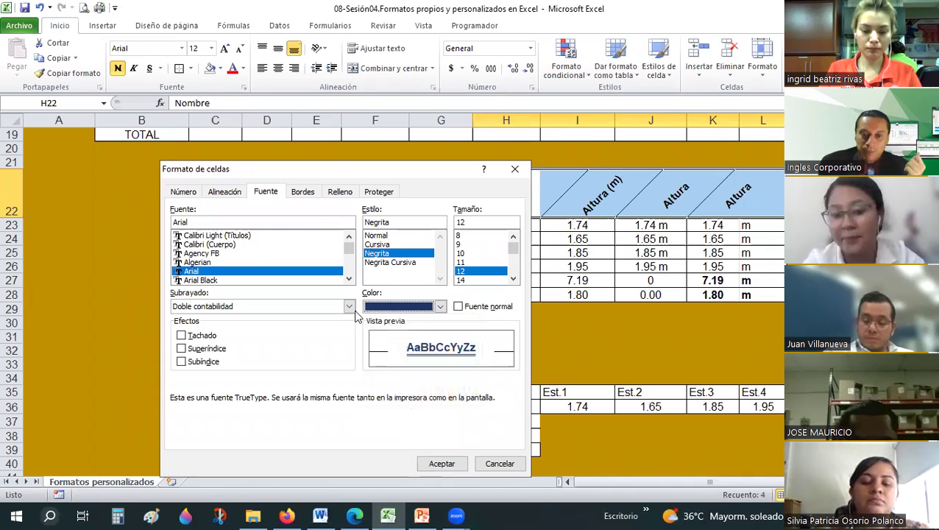
# Step: Switch to a plain double underline and apply the font changes to the headers
pyautogui.click(258, 306)
pyautogui.click(243, 336)
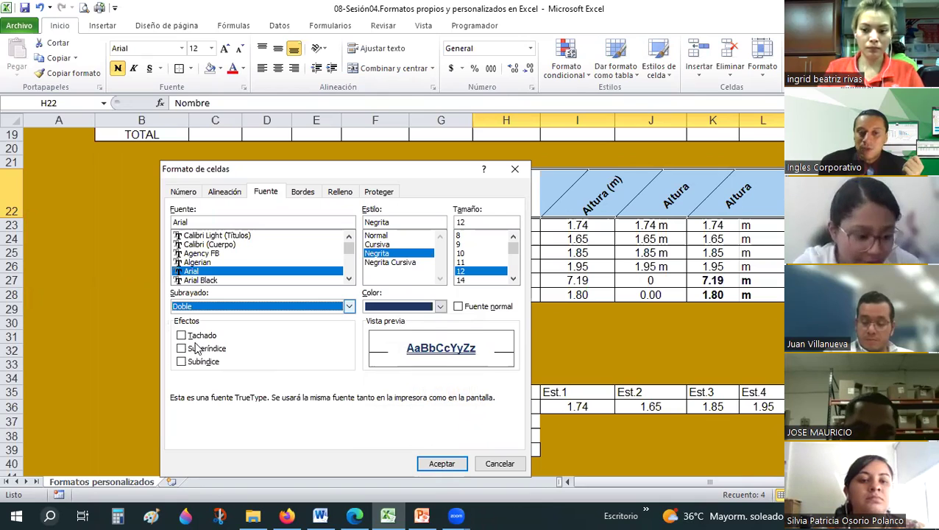
pyautogui.click(350, 307)
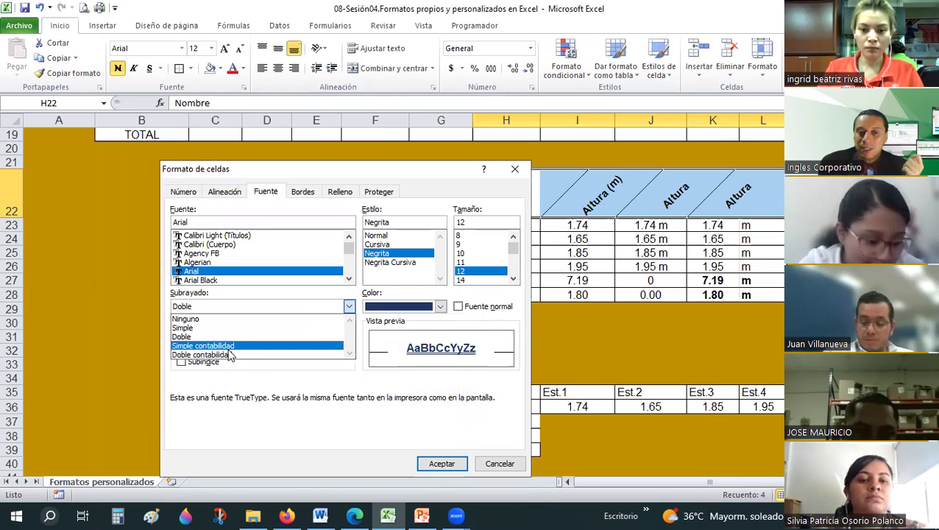
pyautogui.click(320, 338)
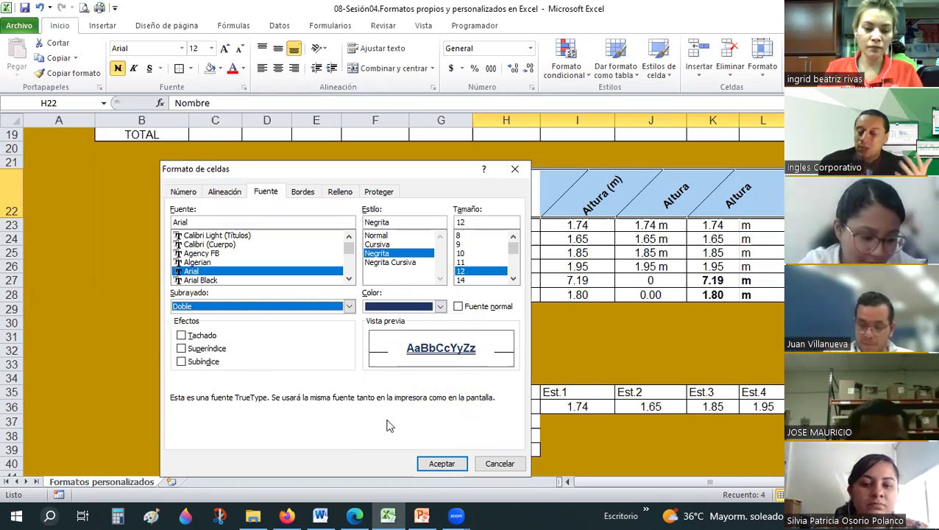
pyautogui.click(444, 466)
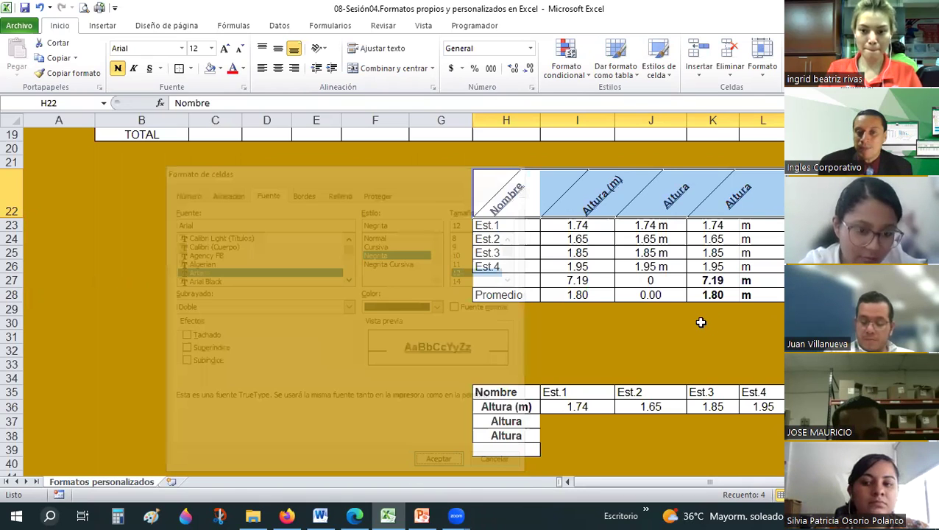
pyautogui.click(701, 323)
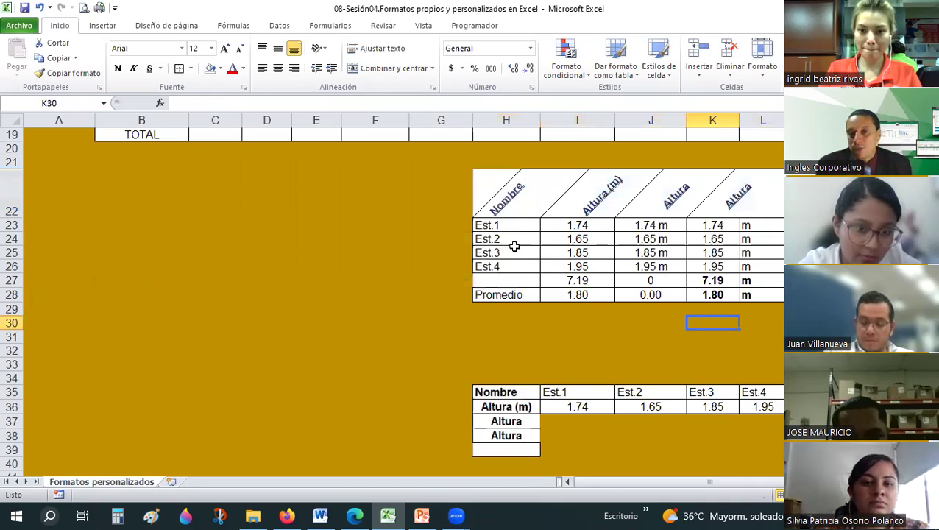
pyautogui.scroll(1, 514, 246)
pyautogui.scroll(1, 515, 246)
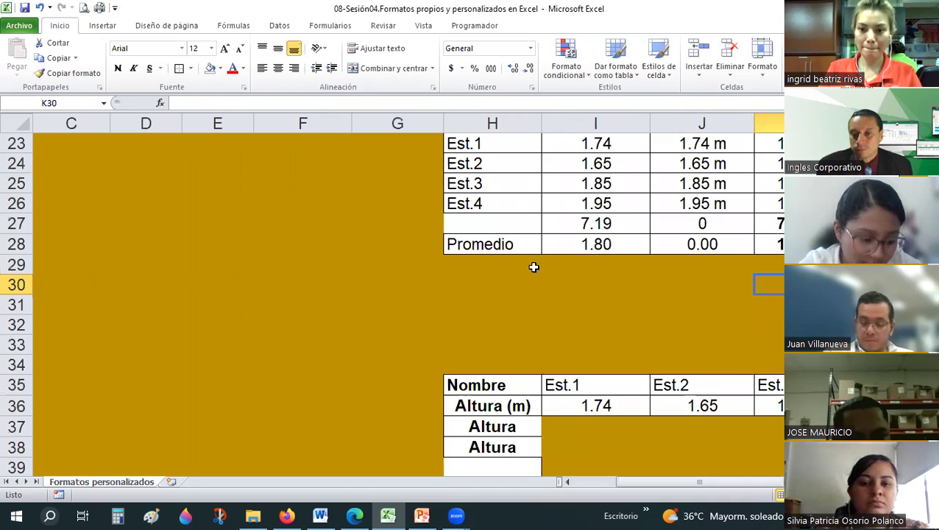
pyautogui.scroll(2, 531, 261)
pyautogui.scroll(-1, 500, 222)
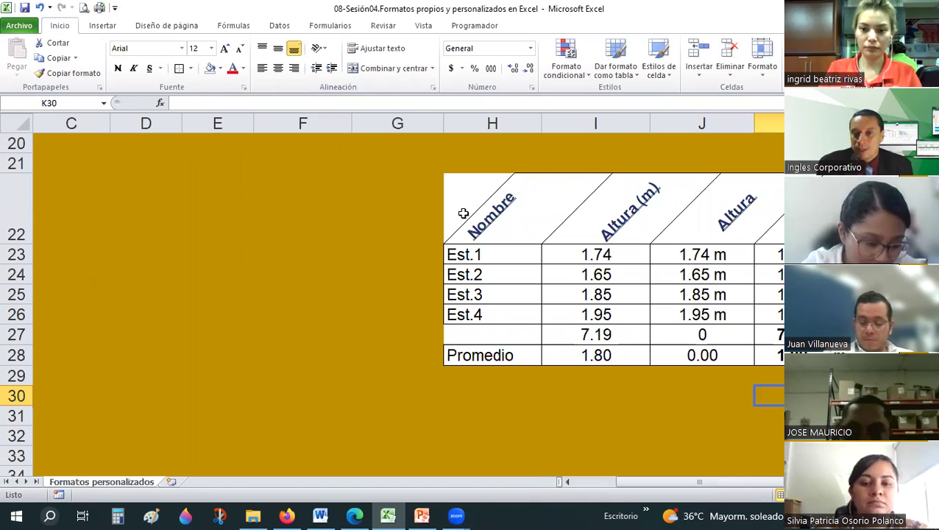
# Step: Select the header row and bring up the Bordes settings in Formato de celdas
pyautogui.moveTo(466, 218); pyautogui.dragTo(869, 213)
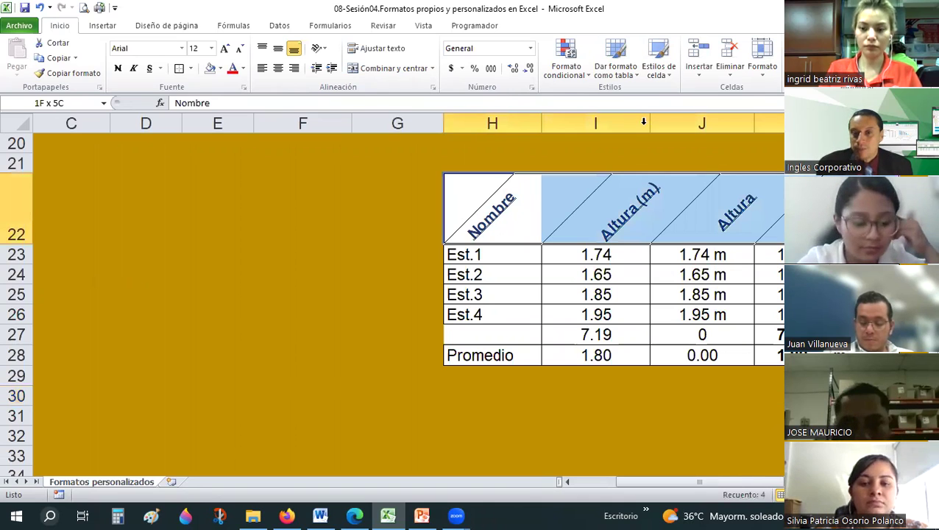
pyautogui.click(532, 88)
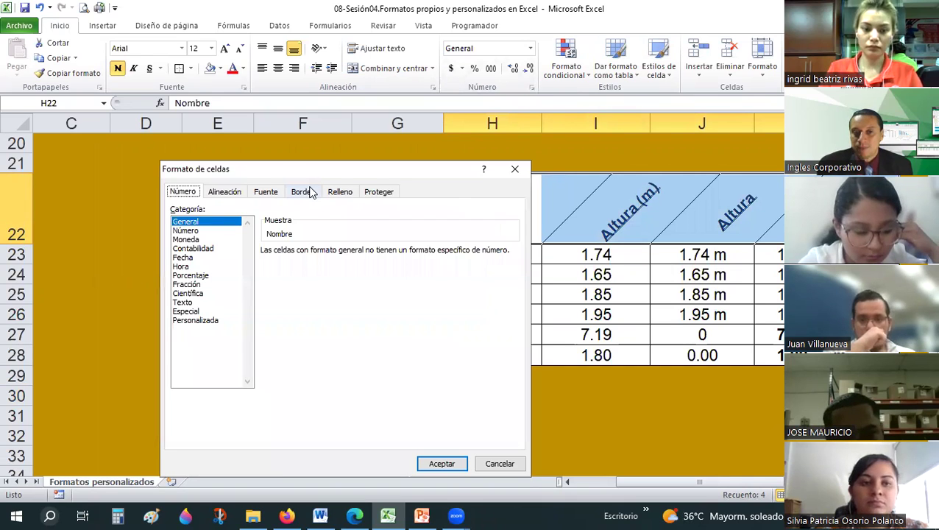
pyautogui.click(309, 191)
pyautogui.hotkey('ctrl', 'shift', 'Tab')
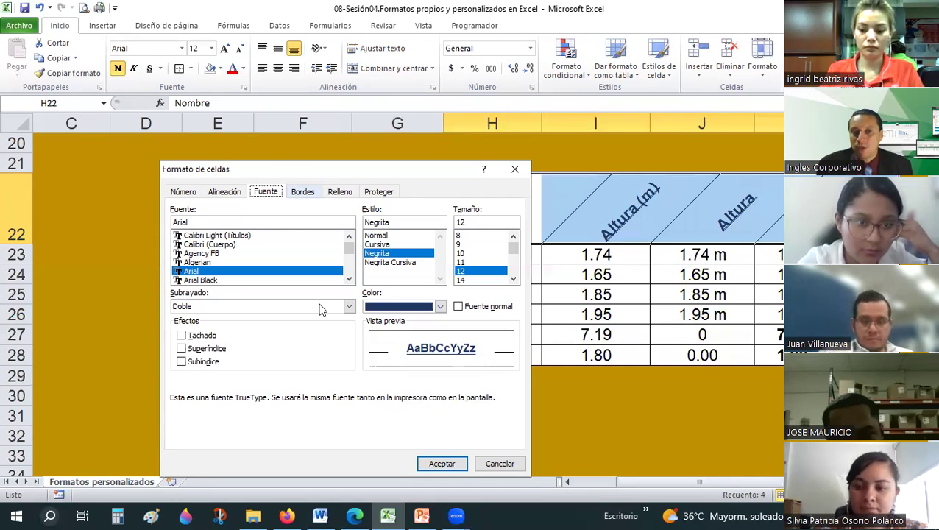
pyautogui.click(300, 193)
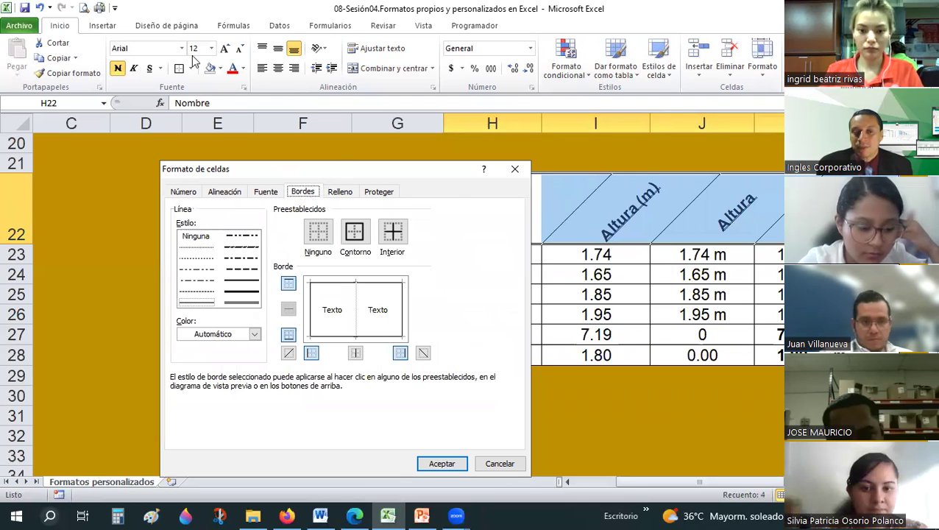
pyautogui.moveTo(282, 169); pyautogui.dragTo(190, 54)
# Step: Add red top, left, right and inner vertical borders to the header cells
pyautogui.click(240, 168)
pyautogui.click(285, 222)
pyautogui.click(222, 198)
pyautogui.click(269, 189)
pyautogui.click(152, 220)
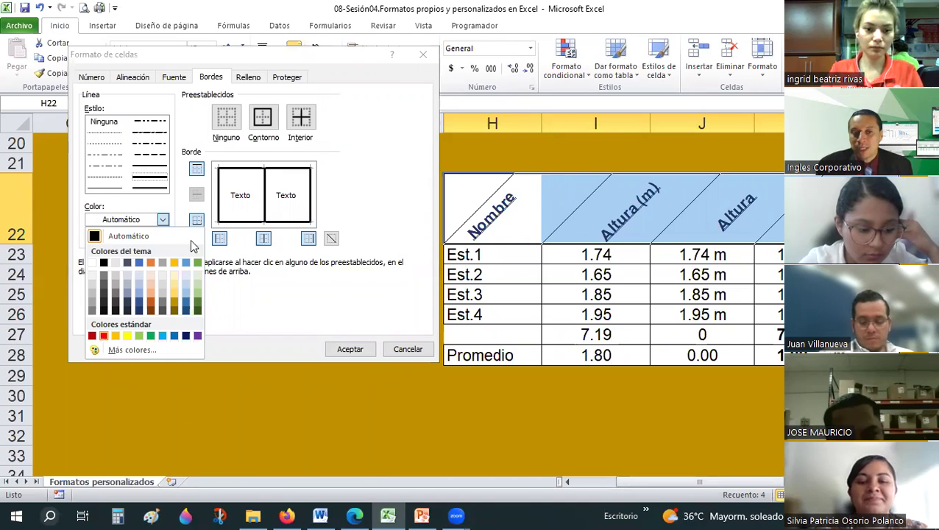
pyautogui.click(217, 198)
pyautogui.click(237, 169)
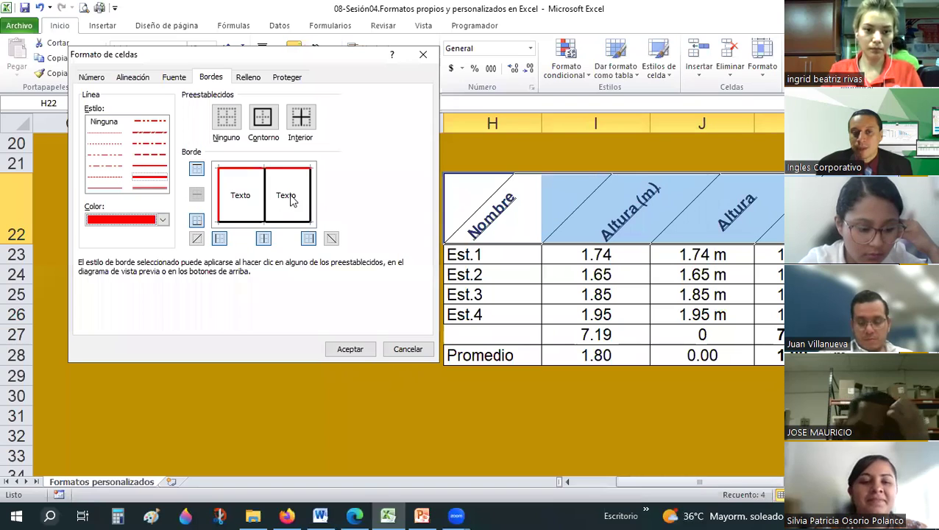
pyautogui.click(265, 195)
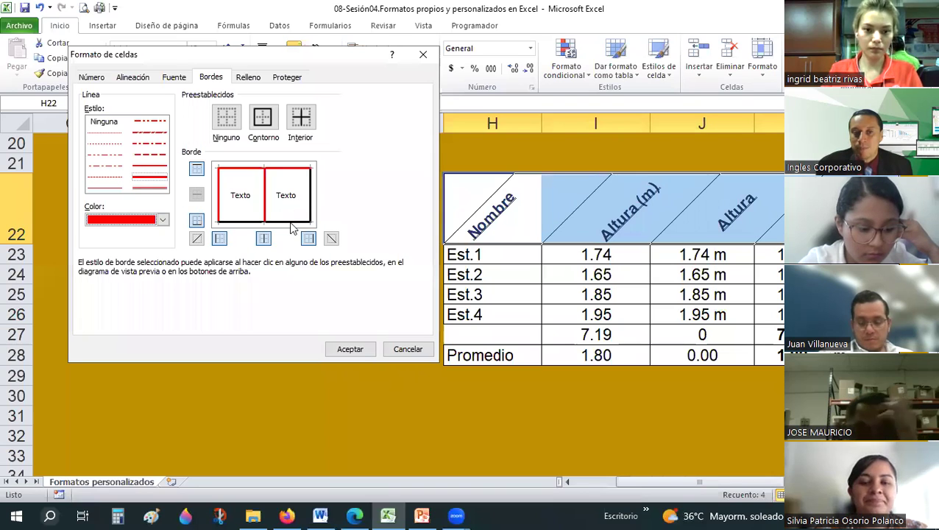
pyautogui.click(356, 351)
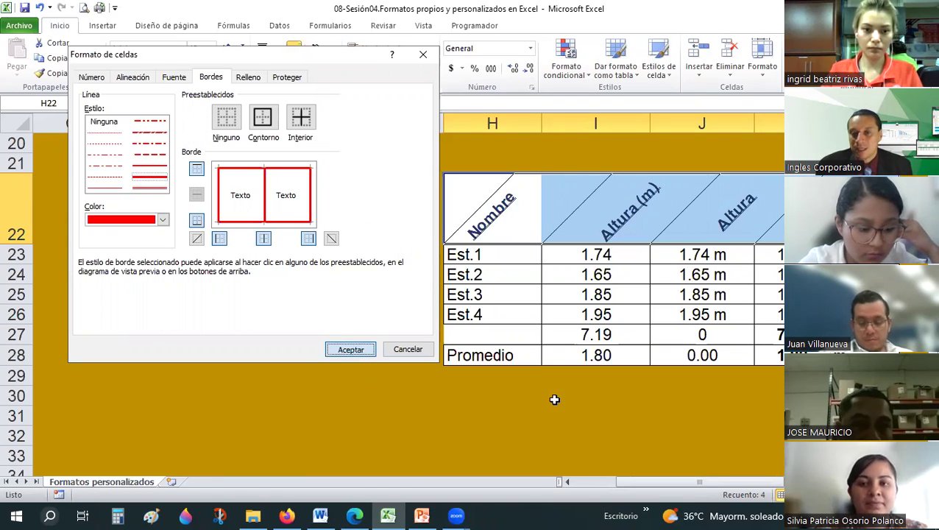
# Step: Check the red header borders and look at the border presets list
pyautogui.click(595, 419)
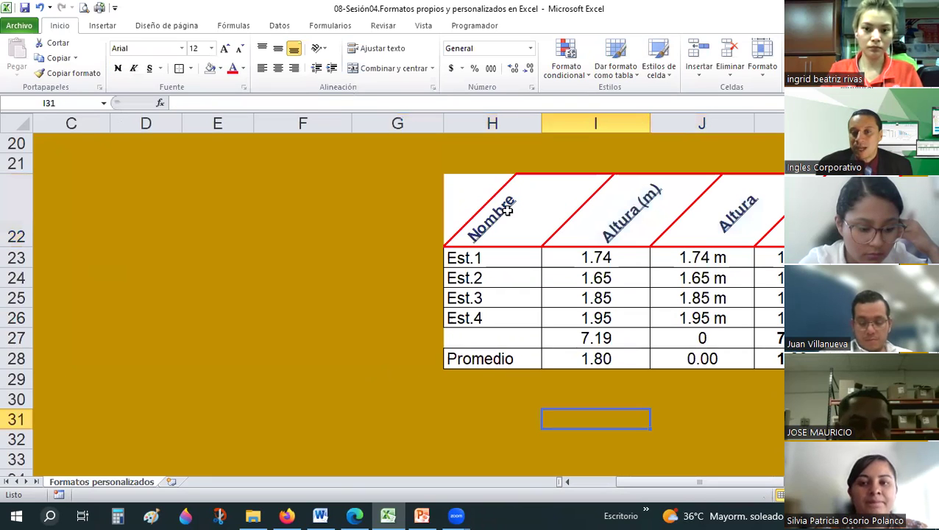
pyautogui.moveTo(507, 210); pyautogui.dragTo(712, 218)
pyautogui.click(492, 317)
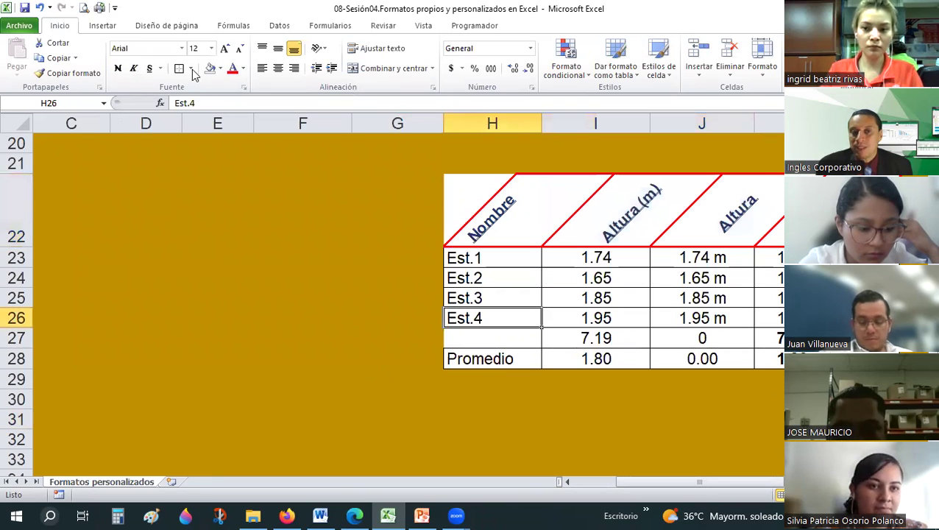
pyautogui.click(191, 69)
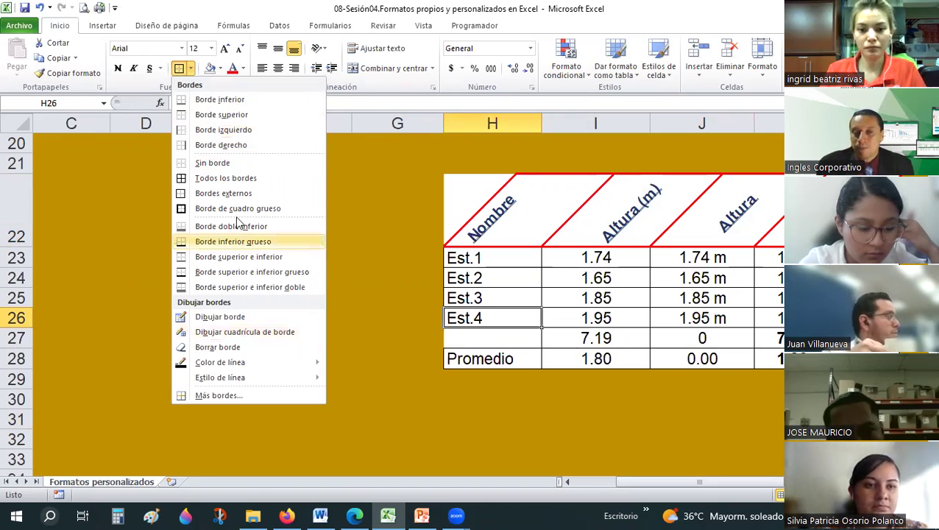
pyautogui.moveTo(478, 203); pyautogui.dragTo(769, 195)
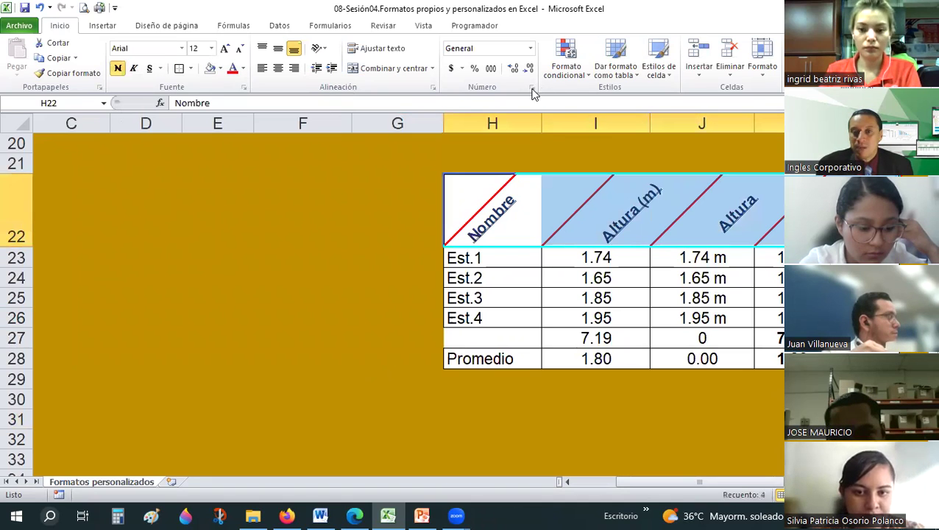
pyautogui.click(532, 89)
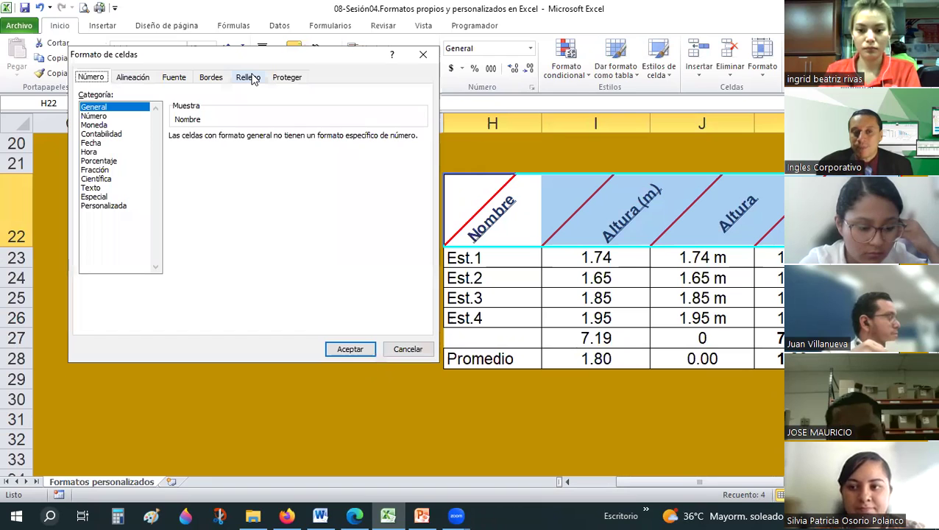
pyautogui.click(250, 78)
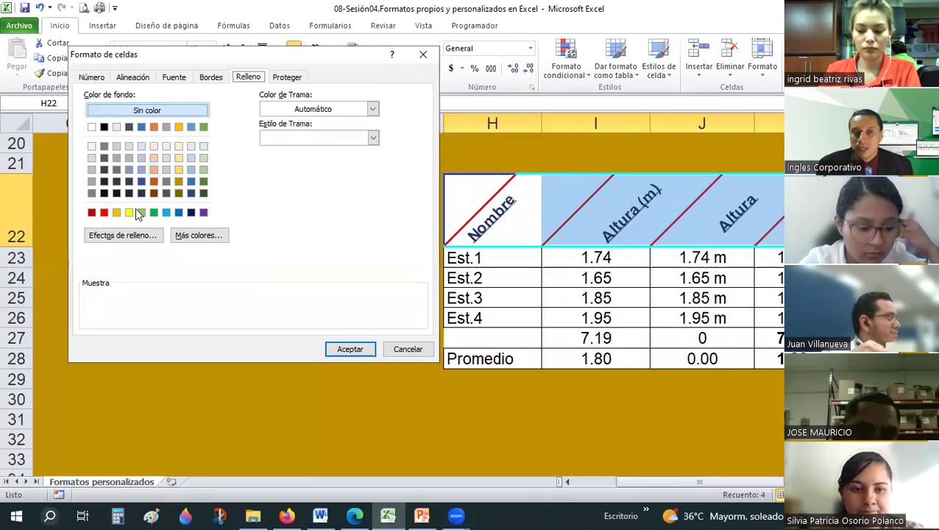
pyautogui.click(140, 183)
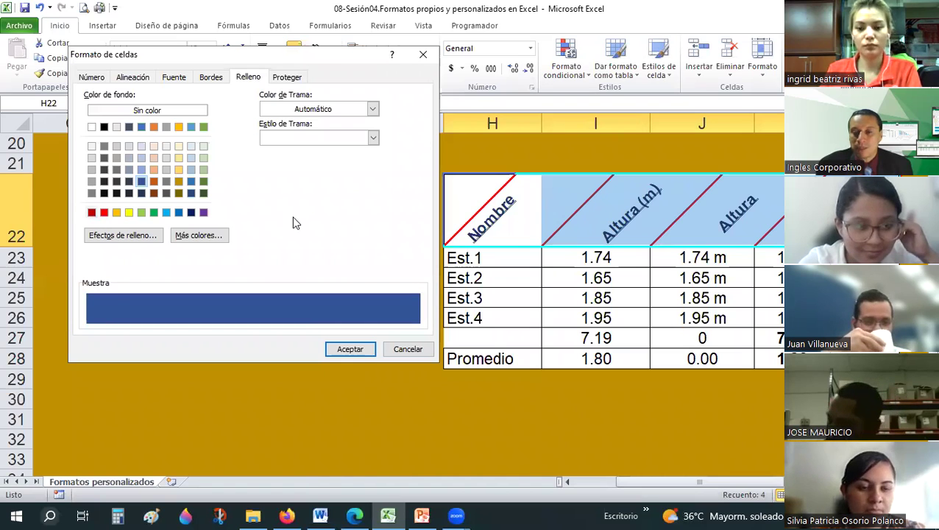
pyautogui.click(91, 213)
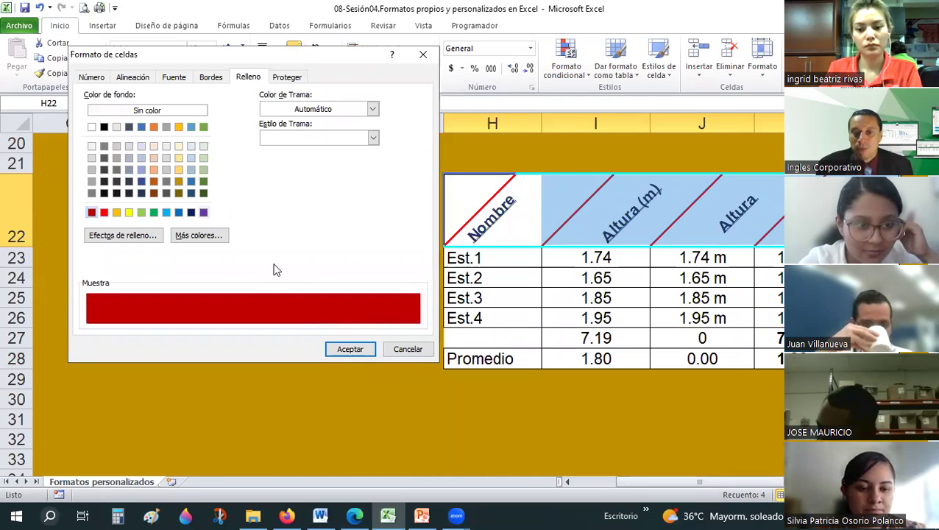
pyautogui.click(203, 213)
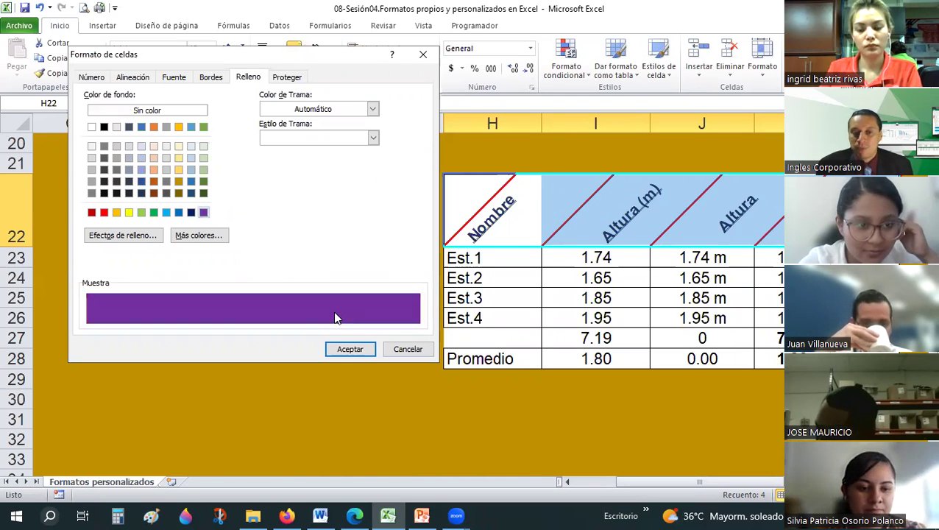
pyautogui.click(351, 354)
pyautogui.click(629, 414)
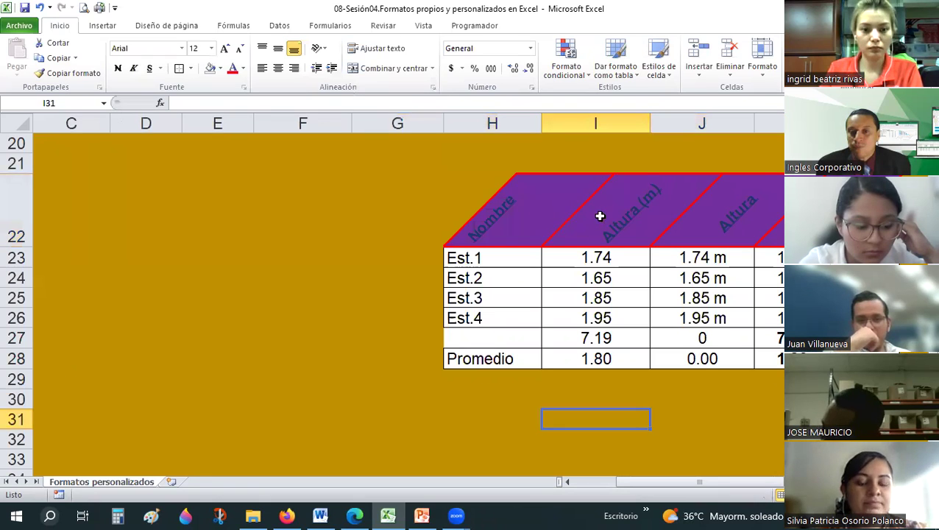
pyautogui.moveTo(491, 214); pyautogui.dragTo(600, 216)
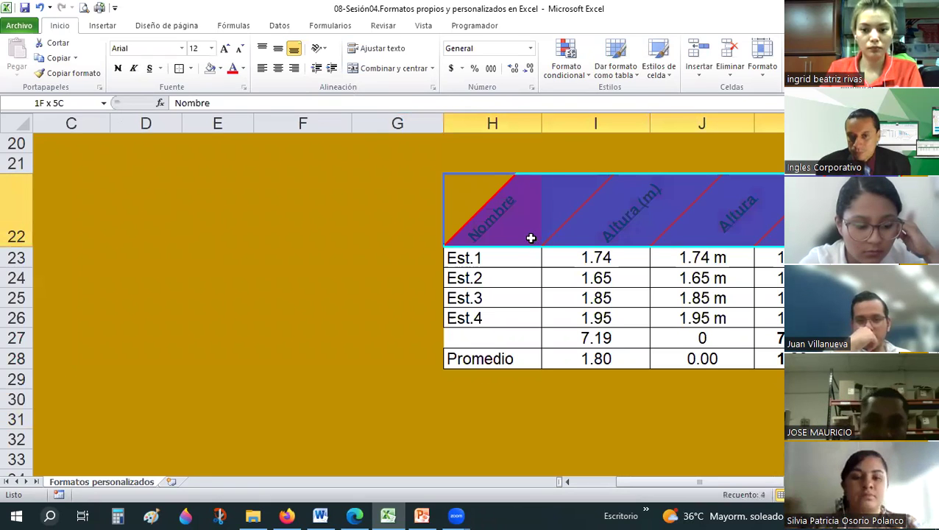
pyautogui.click(530, 237)
pyautogui.click(353, 256)
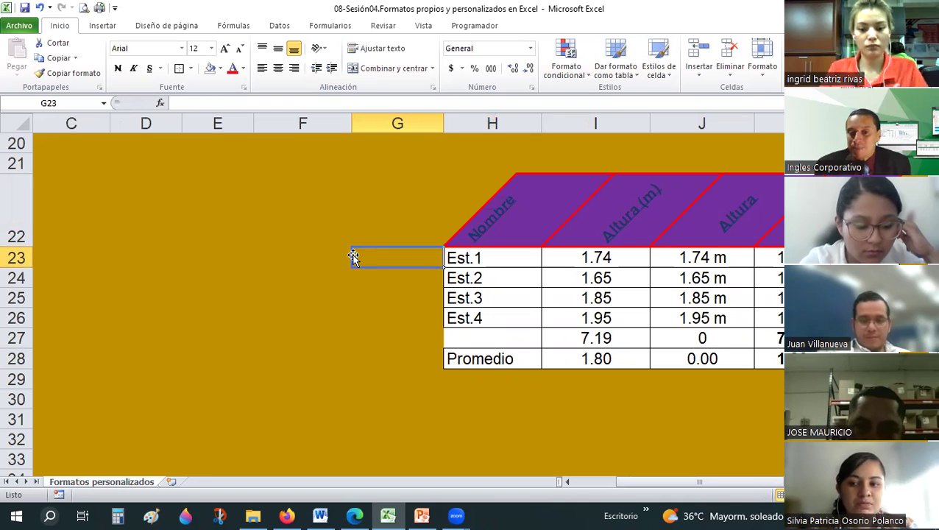
pyautogui.click(297, 201)
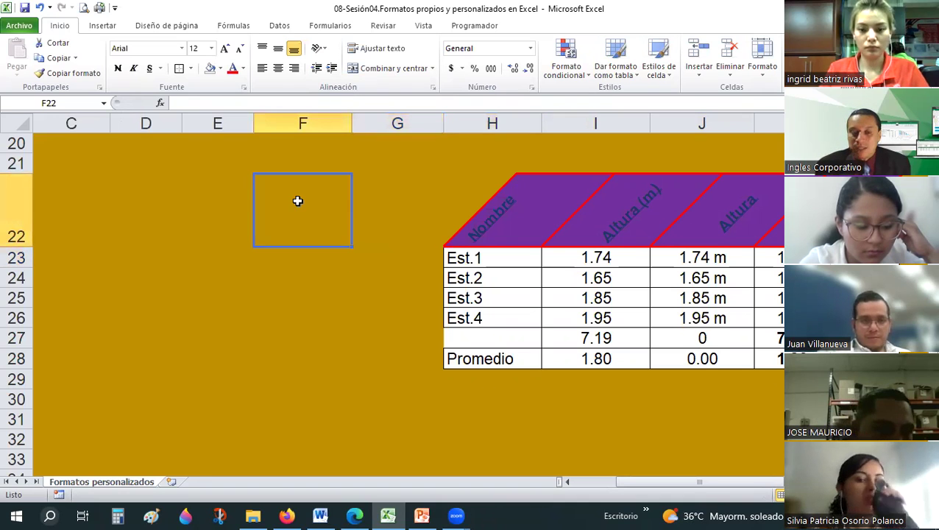
pyautogui.scroll(-3, 201, 351)
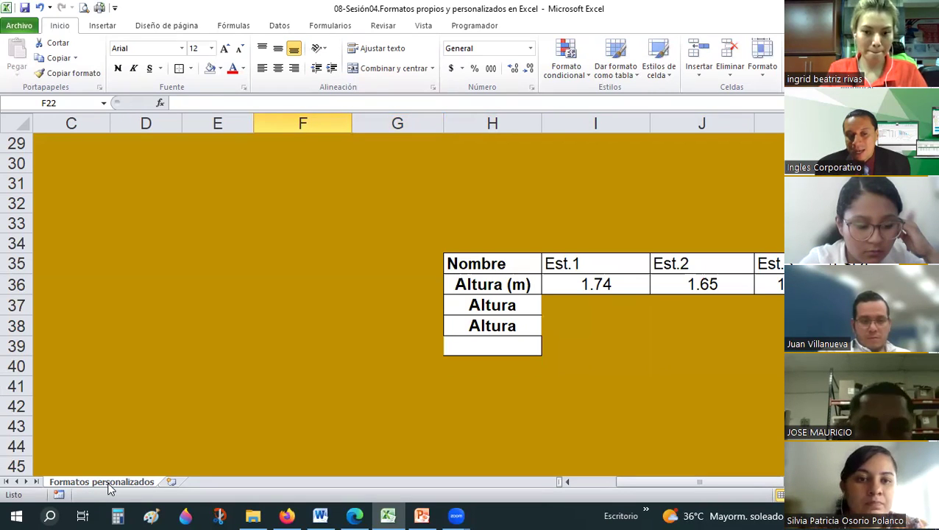
# Step: Copy the sheet via Mover o copiar with Crear una copia ticked
pyautogui.rightClick(109, 486)
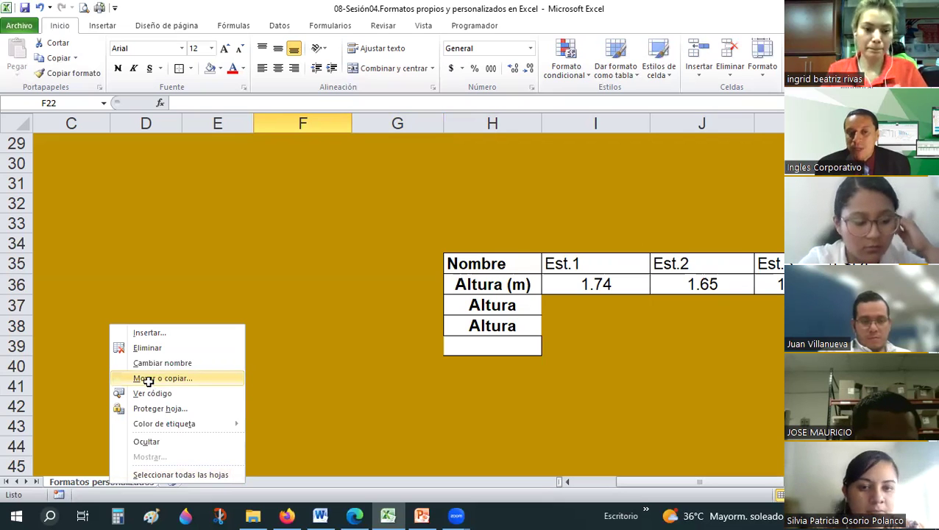
pyautogui.click(149, 379)
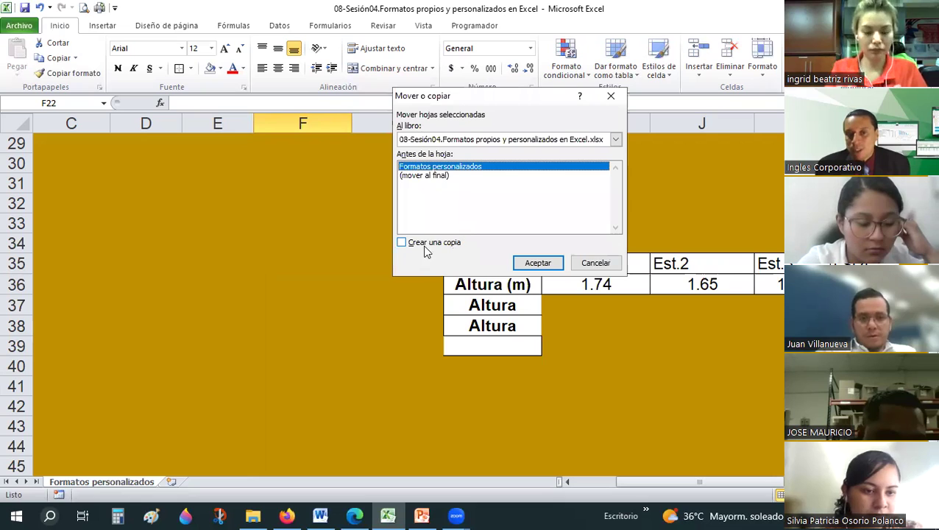
pyautogui.click(424, 244)
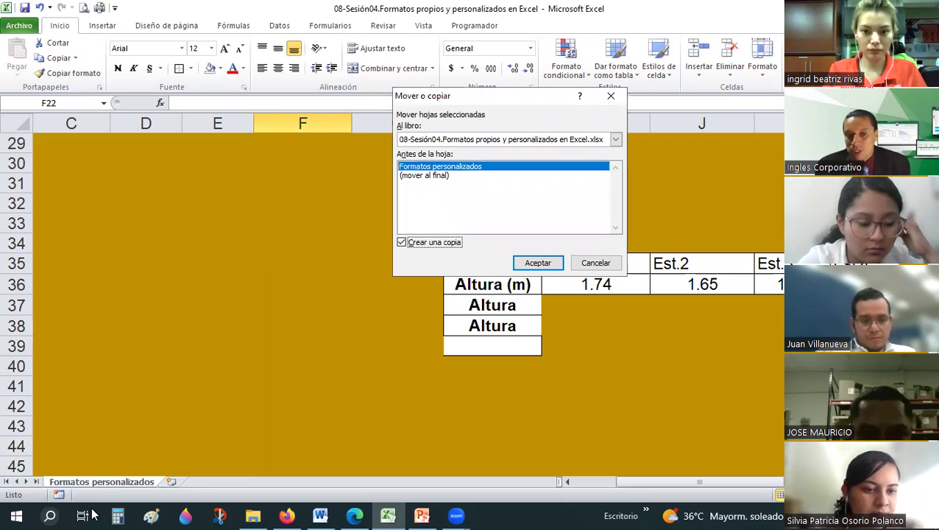
pyautogui.press('Tab')
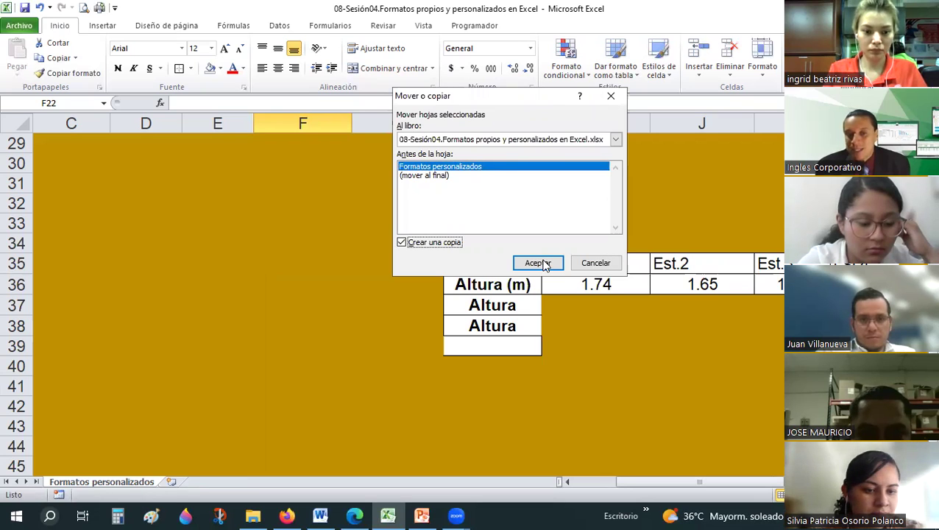
pyautogui.press('Return')
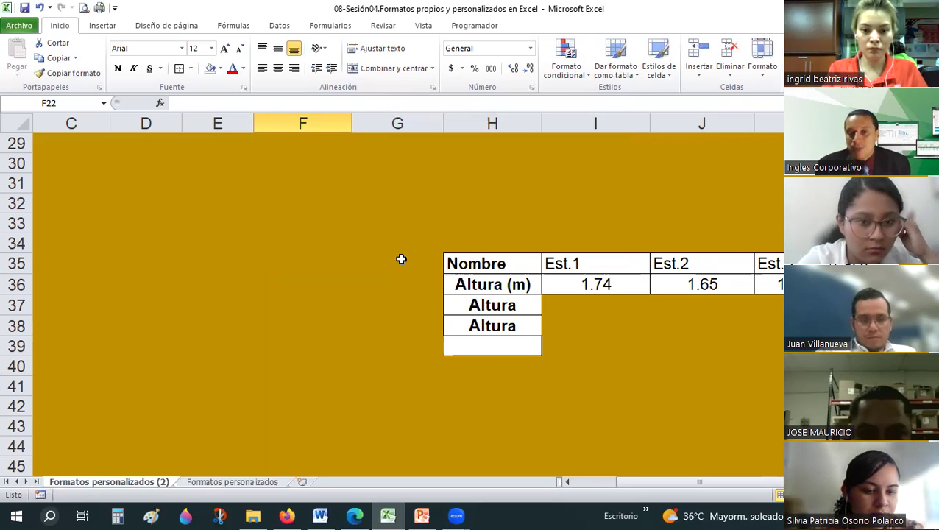
# Step: Select the diagonal header cells H22:L22 on the copied sheet
pyautogui.scroll(3, 401, 258)
pyautogui.scroll(3, 401, 258)
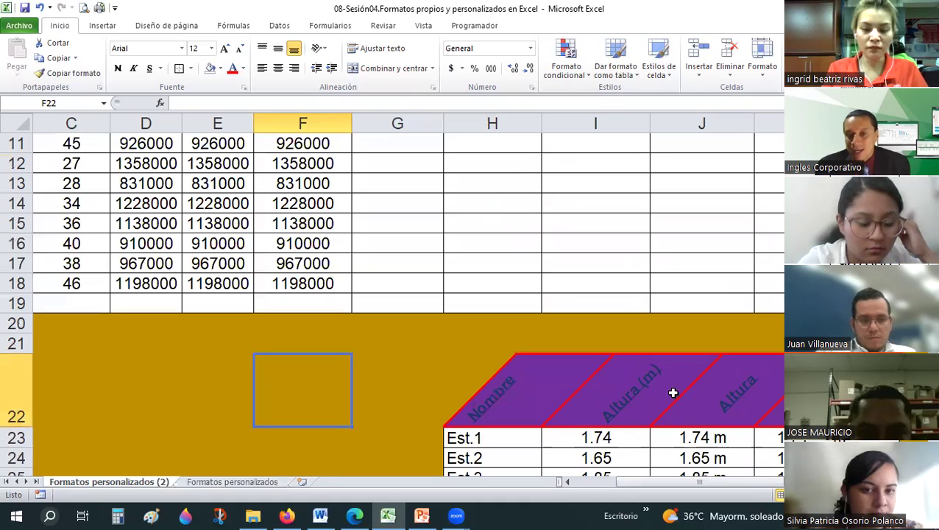
pyautogui.moveTo(491, 390); pyautogui.dragTo(869, 390)
pyautogui.scroll(3, 423, 326)
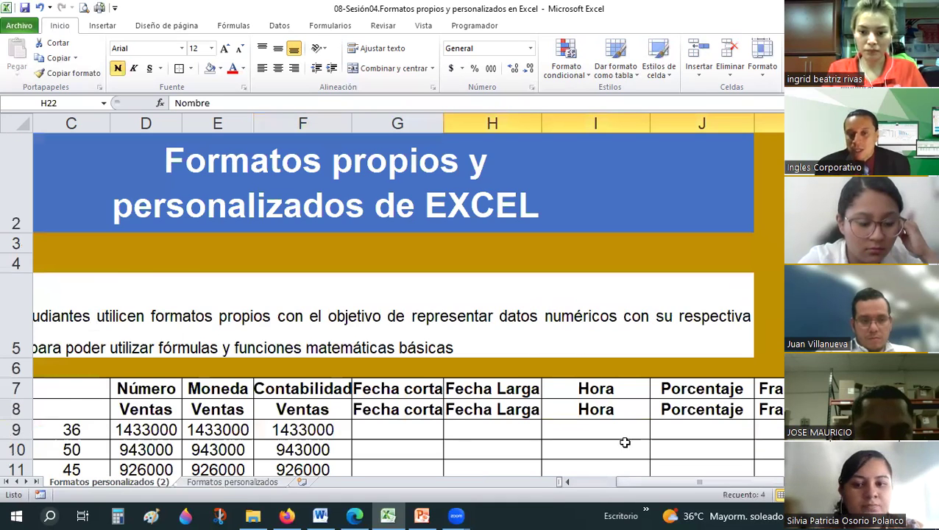
pyautogui.scroll(-3, 624, 441)
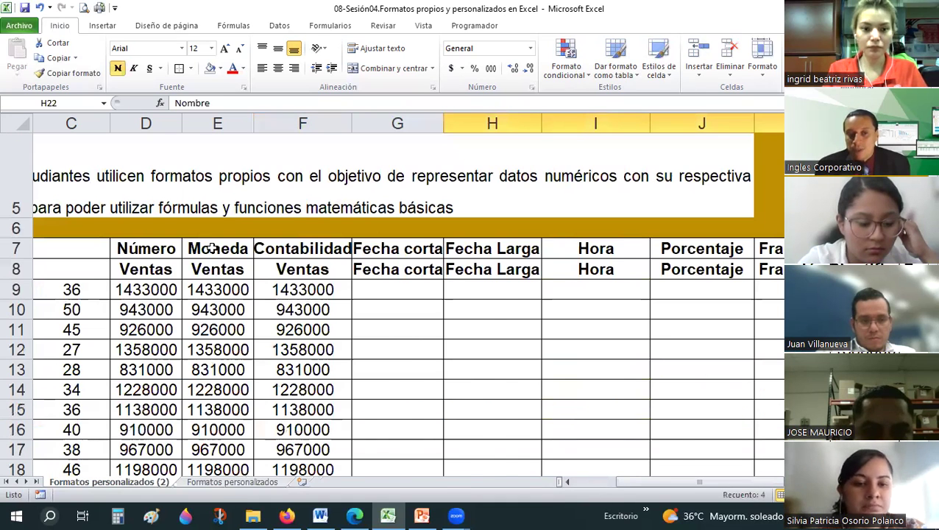
pyautogui.hscroll(-2, 211, 248)
pyautogui.moveTo(206, 248)
pyautogui.mouseDown()
pyautogui.moveTo(593, 250)
pyautogui.moveTo(457, 184)
pyautogui.mouseUp()
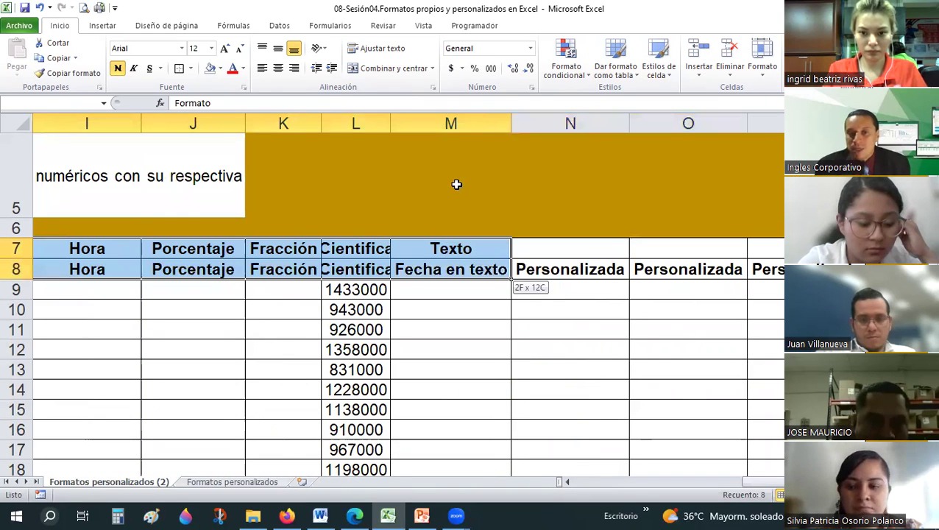
# Step: Review the headers' alignment, font and border settings, then return to the original sheet
pyautogui.hotkey('ctrl', '1')
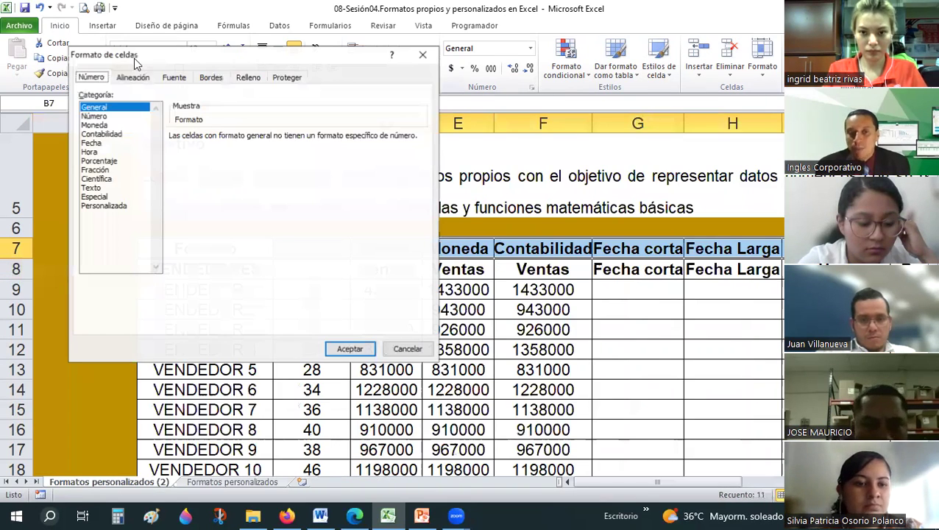
pyautogui.click(148, 77)
pyautogui.click(171, 78)
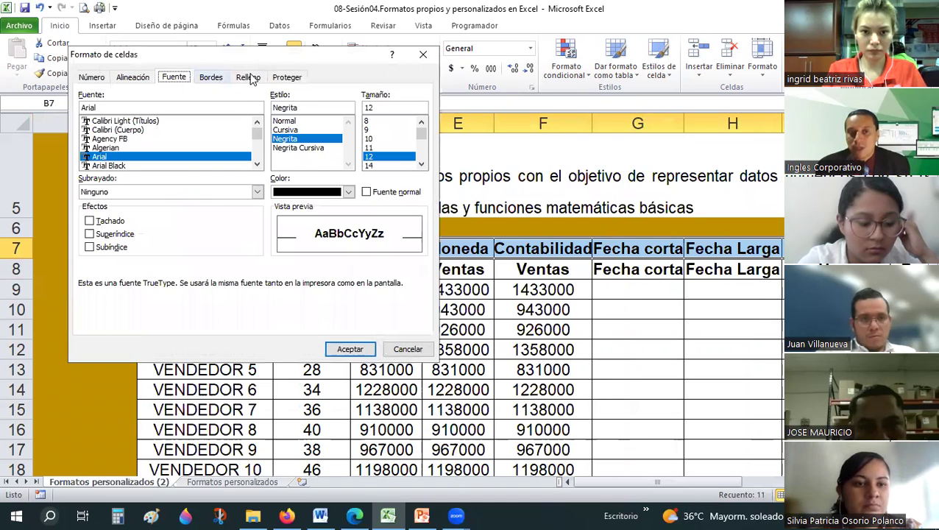
pyautogui.click(210, 77)
pyautogui.press('Escape')
pyautogui.scroll(-2, 385, 318)
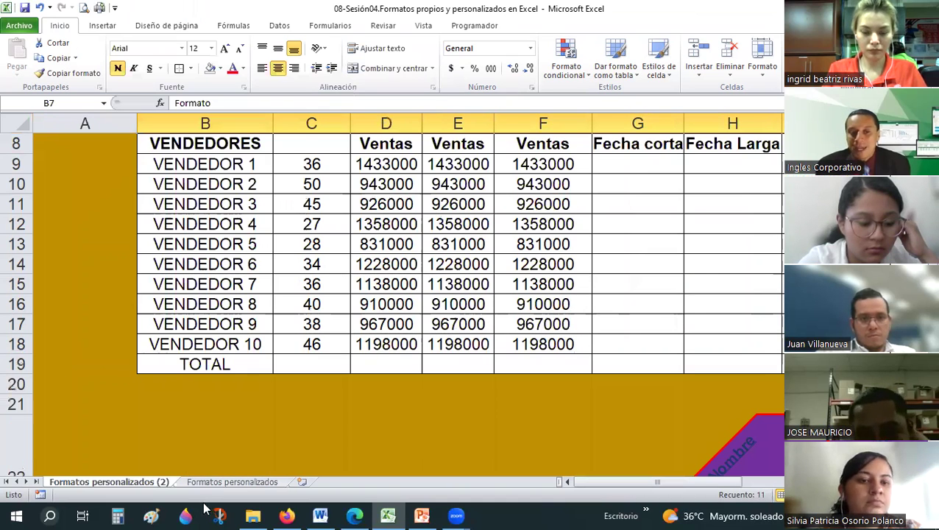
pyautogui.click(203, 483)
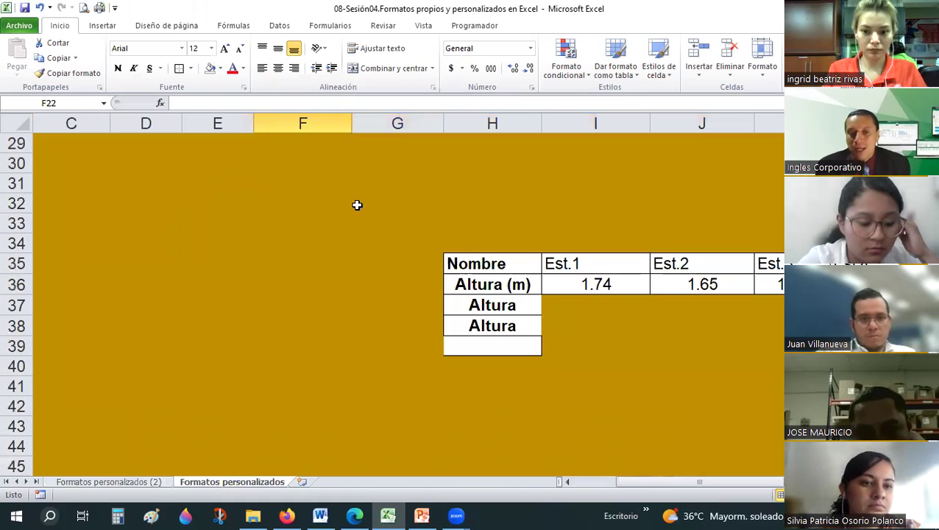
# Step: Start another copy of Formatos personalizados placed before it, then cancel
pyautogui.scroll(7, 357, 205)
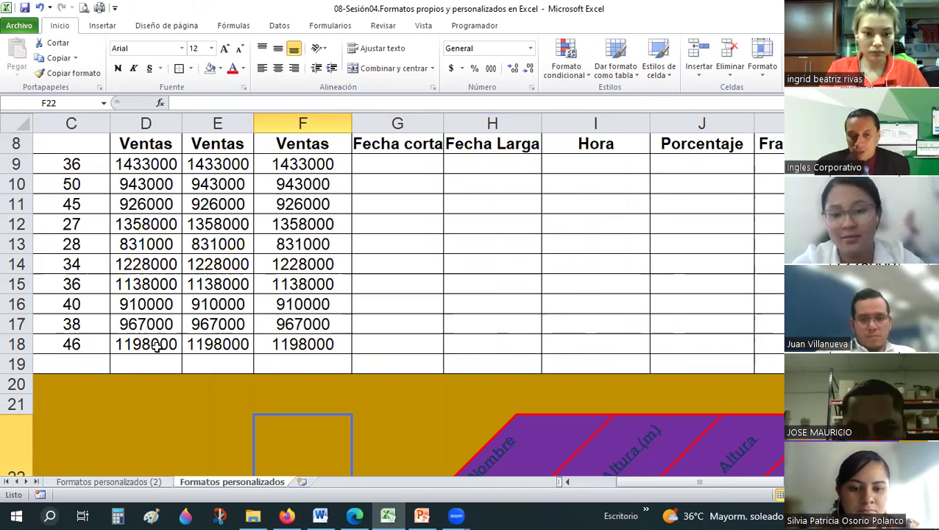
pyautogui.rightClick(256, 488)
pyautogui.click(284, 378)
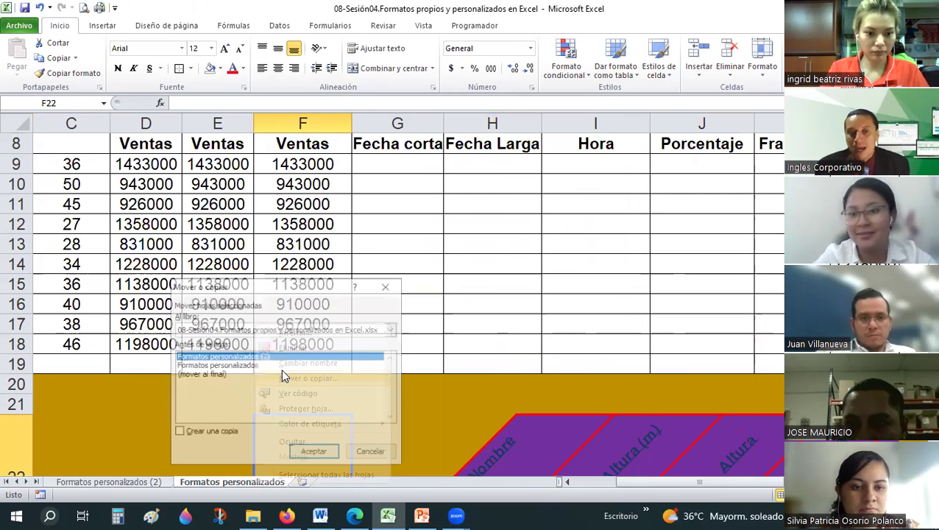
pyautogui.click(197, 438)
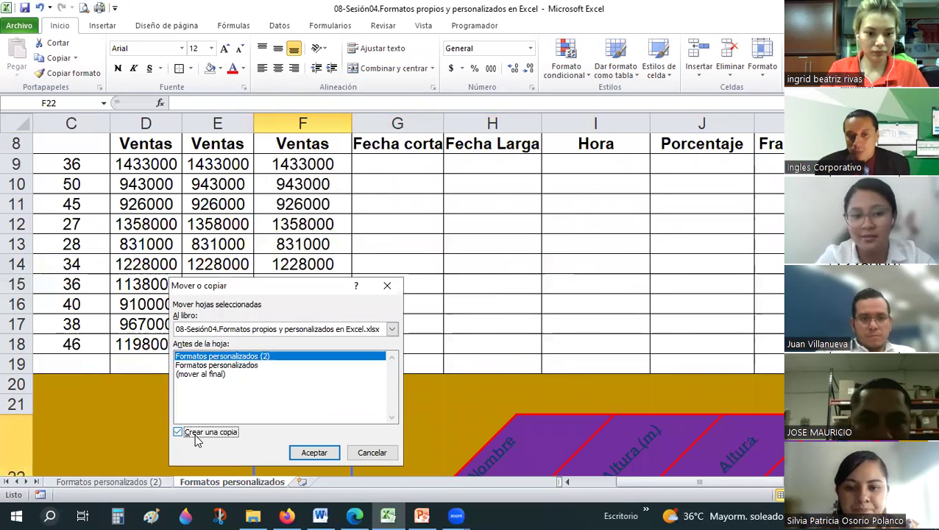
pyautogui.click(230, 365)
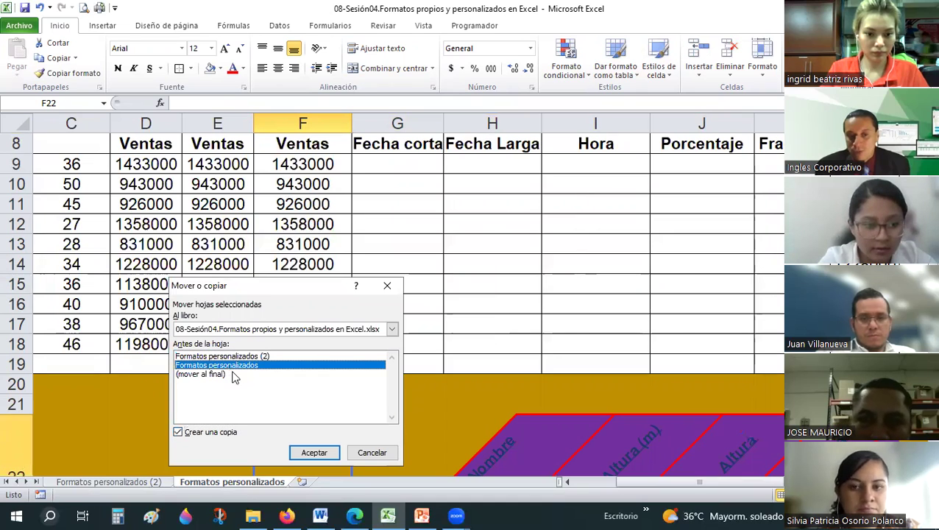
pyautogui.click(368, 455)
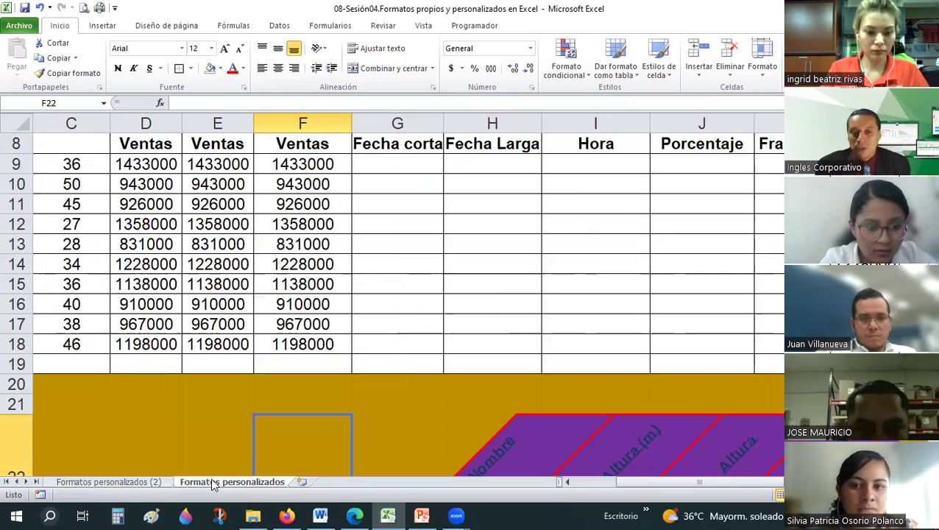
# Step: Switch to Formatos personalizados (2) and open Formato de celdas for its row 7 headers
pyautogui.click(134, 483)
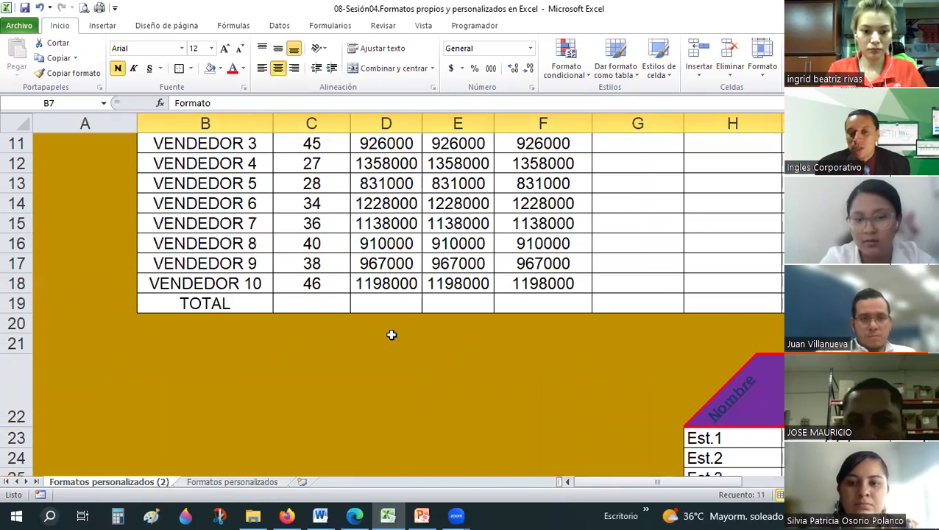
pyautogui.scroll(4, 368, 339)
pyautogui.scroll(-1, 377, 244)
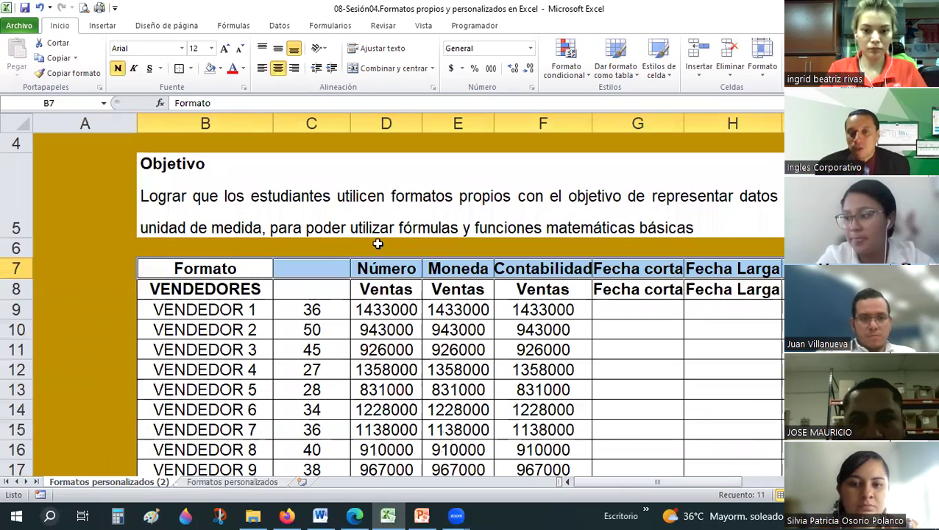
pyautogui.click(530, 87)
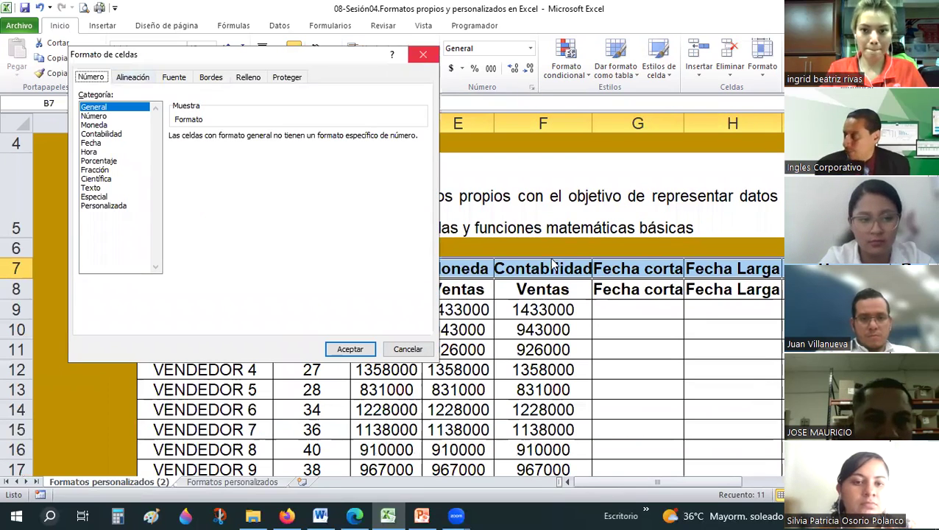
pyautogui.press('Escape')
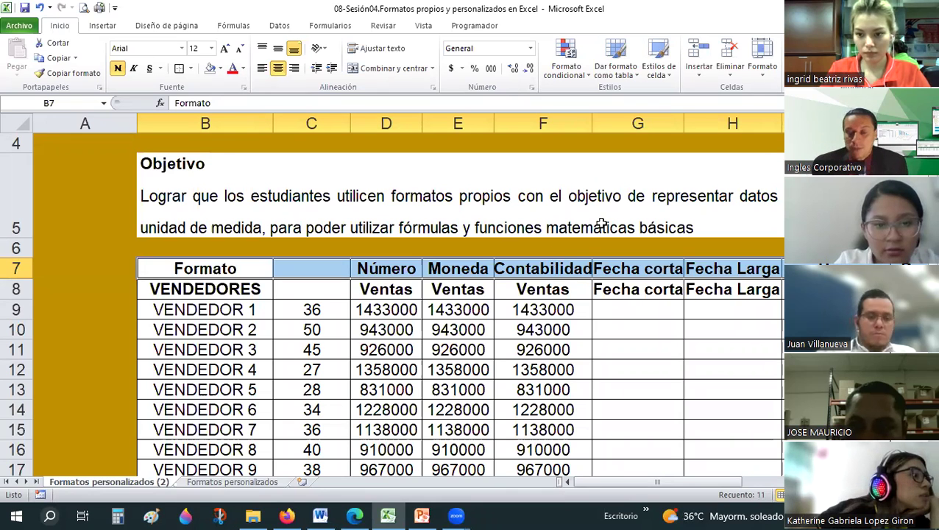
pyautogui.click(531, 88)
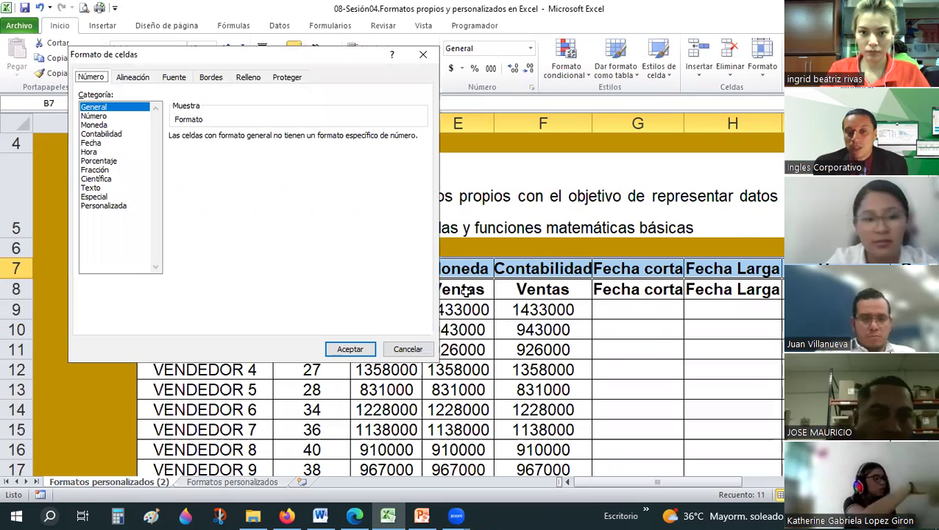
pyautogui.press('Escape')
pyautogui.scroll(1, 446, 256)
pyautogui.scroll(-1, 416, 198)
pyautogui.click(415, 199)
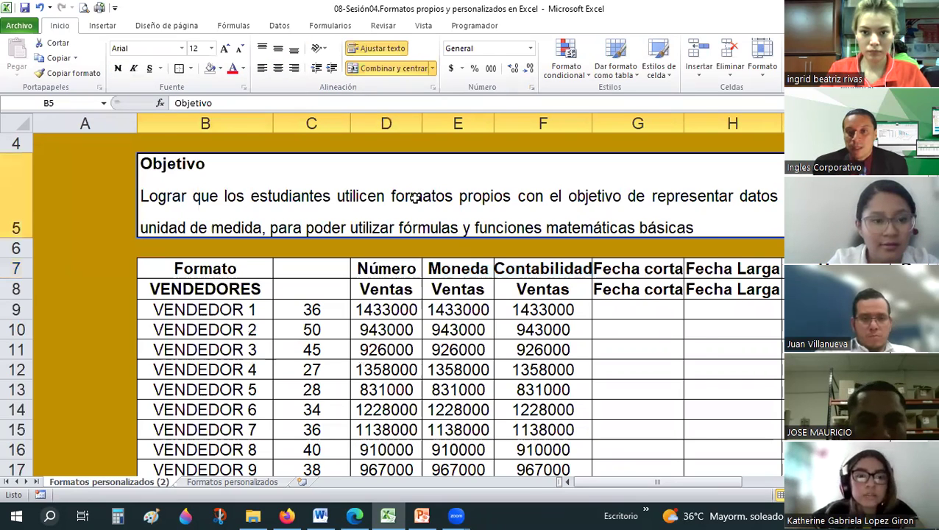
pyautogui.scroll(-2, 585, 183)
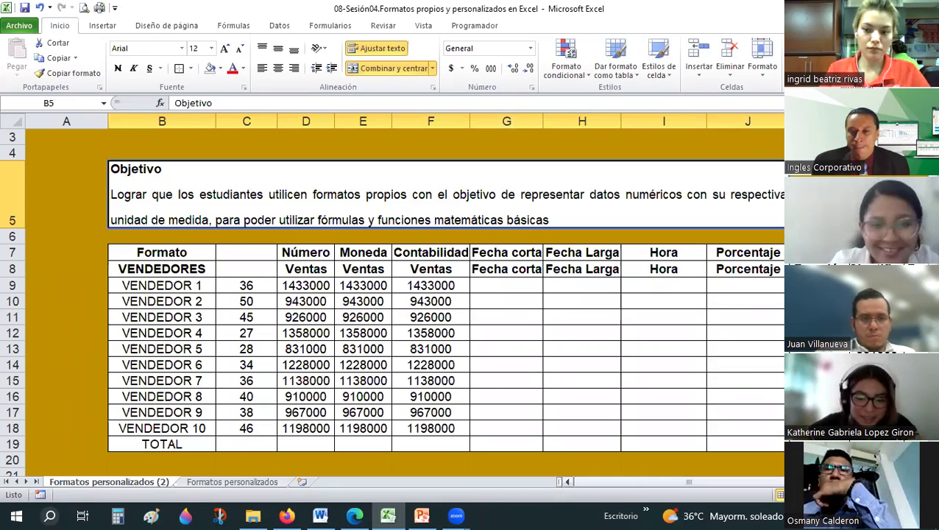
pyautogui.hscroll(3, 604, 140)
pyautogui.click(741, 432)
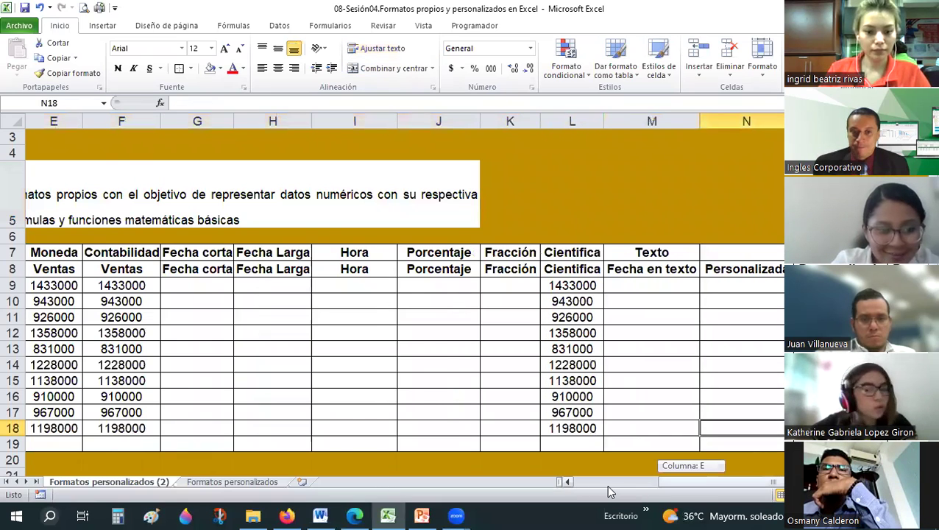
pyautogui.click(608, 483)
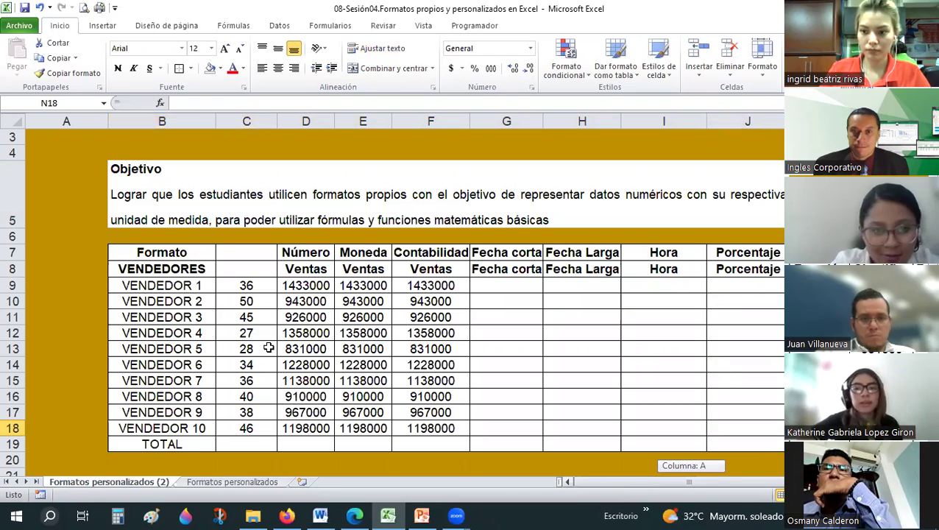
pyautogui.click(530, 49)
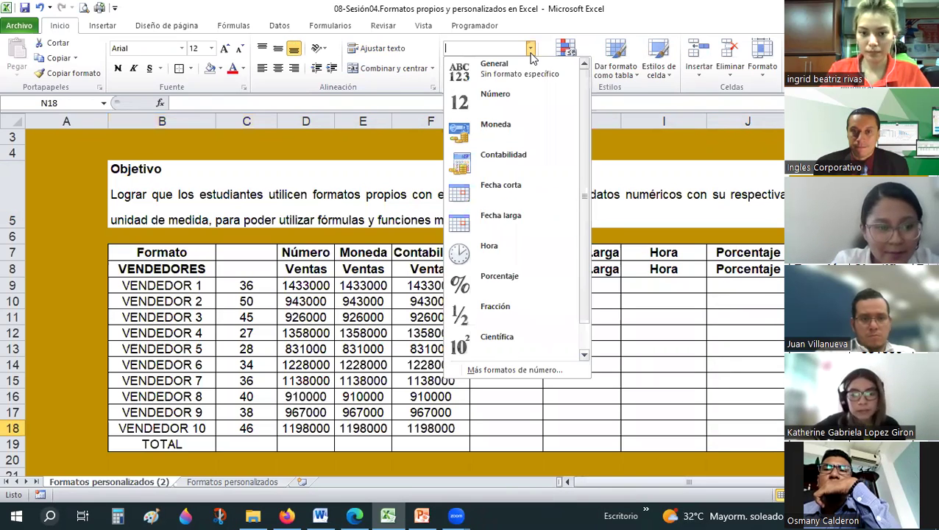
# Step: Close the number format list and select cell H9 in the Fecha Larga column
pyautogui.click(560, 234)
pyautogui.click(575, 283)
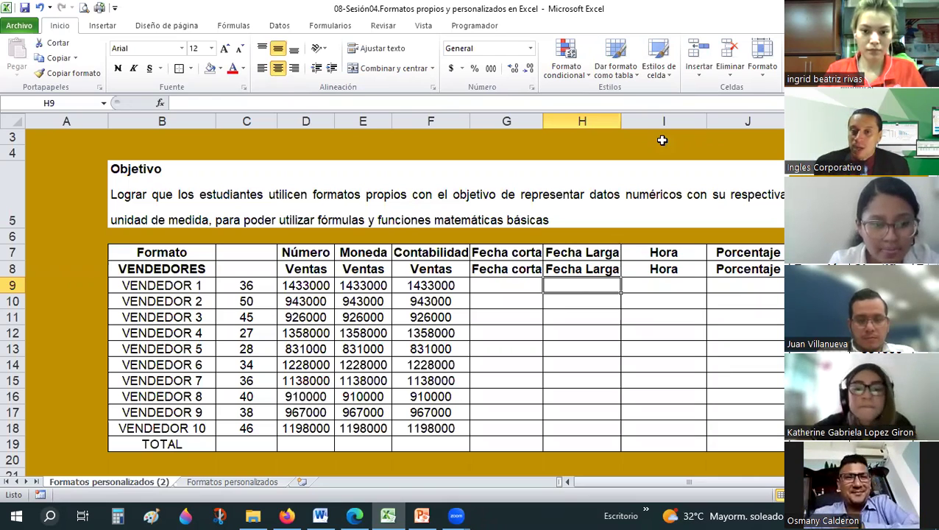
# Step: Widen column G slightly, then open Formato de celdas for cell C10 holding 50
pyautogui.click(624, 119)
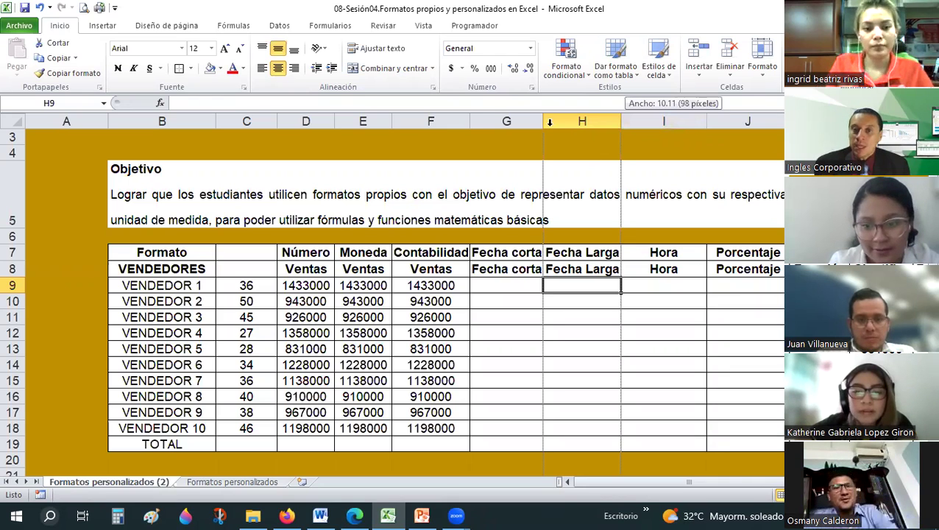
pyautogui.moveTo(541, 119); pyautogui.dragTo(547, 119)
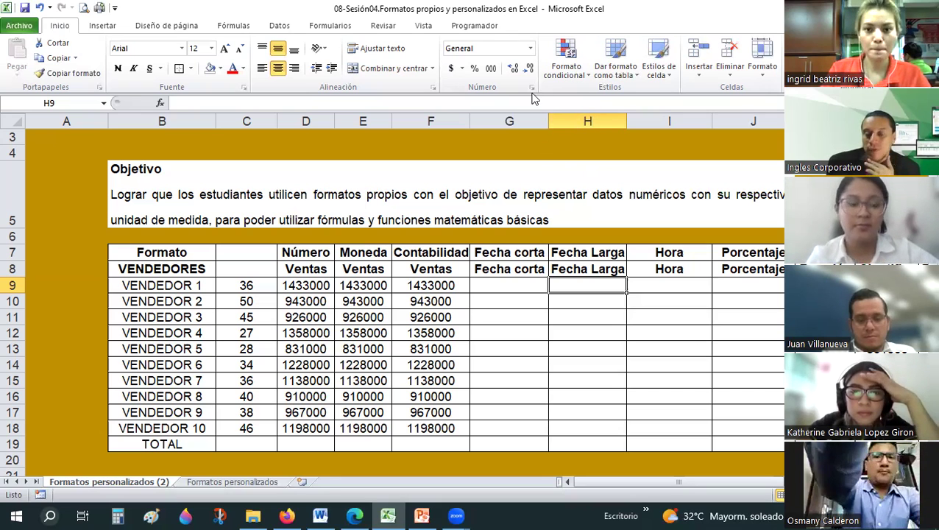
pyautogui.click(268, 297)
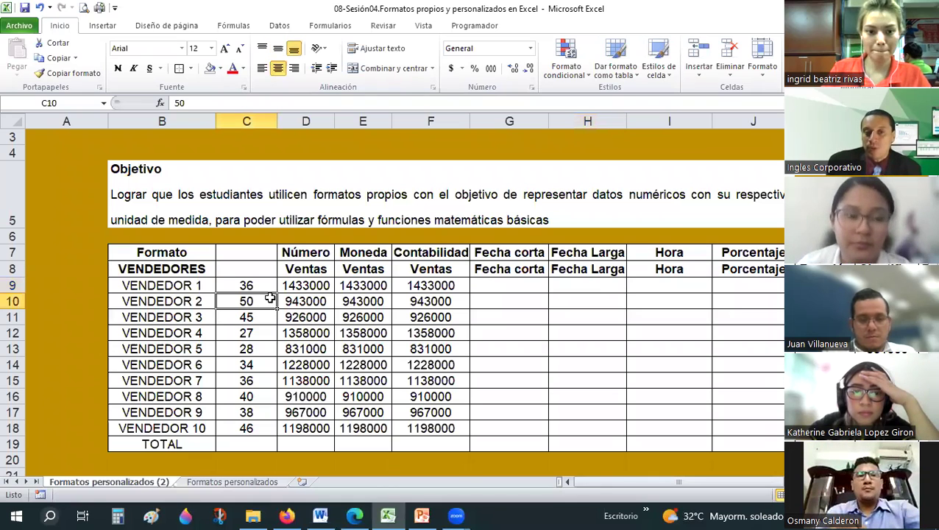
pyautogui.click(531, 87)
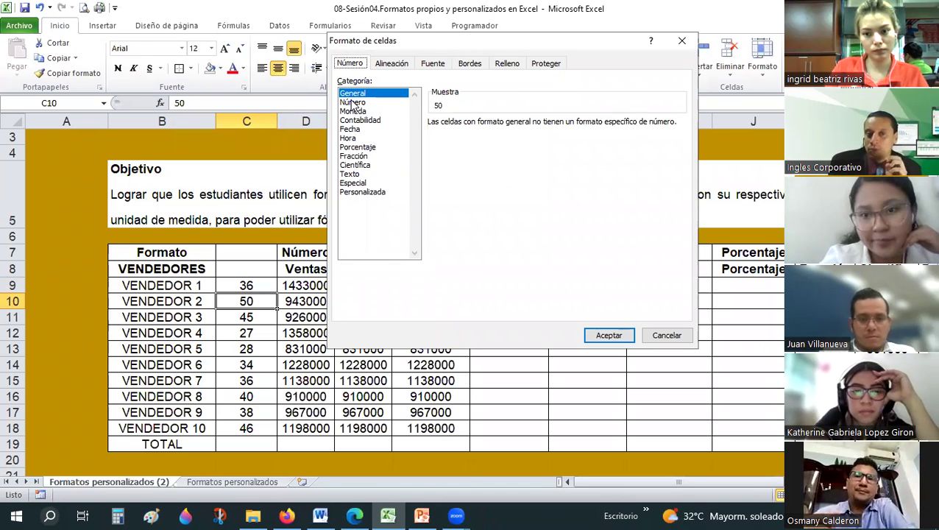
# Step: Preview C10's 50 as Número, Moneda and Contabilidad ($50.00), then list the Fecha formats
pyautogui.click(353, 103)
pyautogui.press('Down')
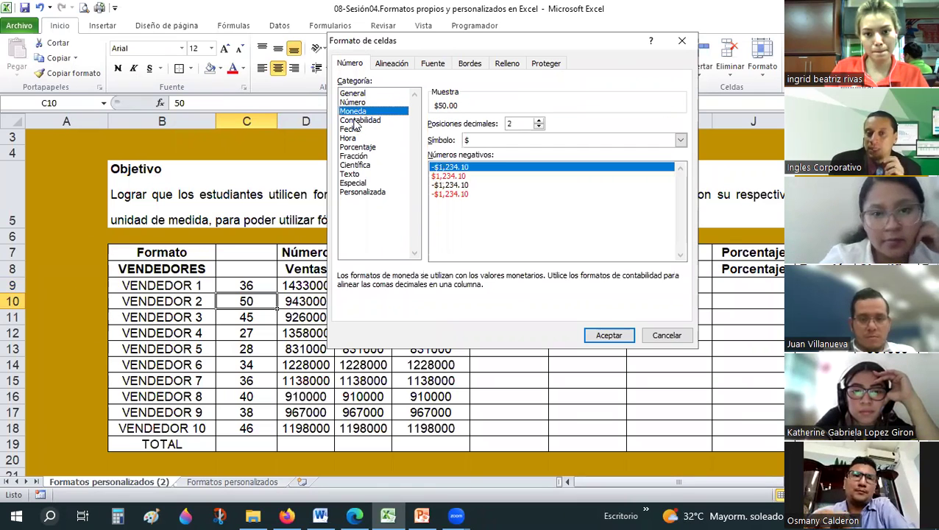
pyautogui.press('Down')
pyautogui.click(359, 112)
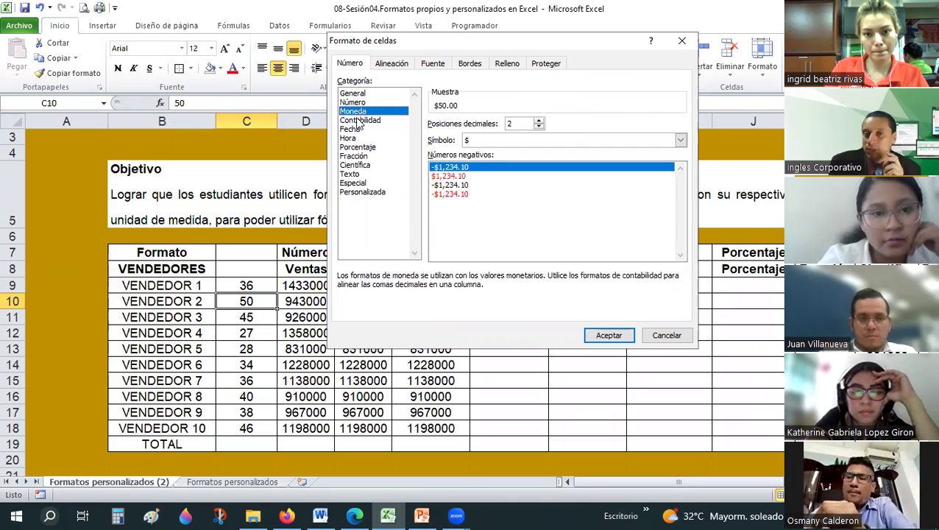
pyautogui.click(359, 121)
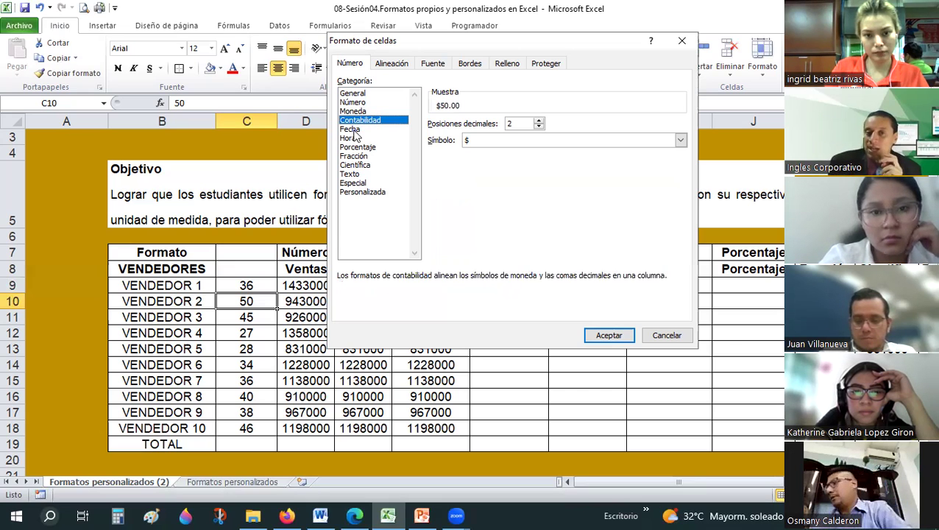
pyautogui.click(355, 129)
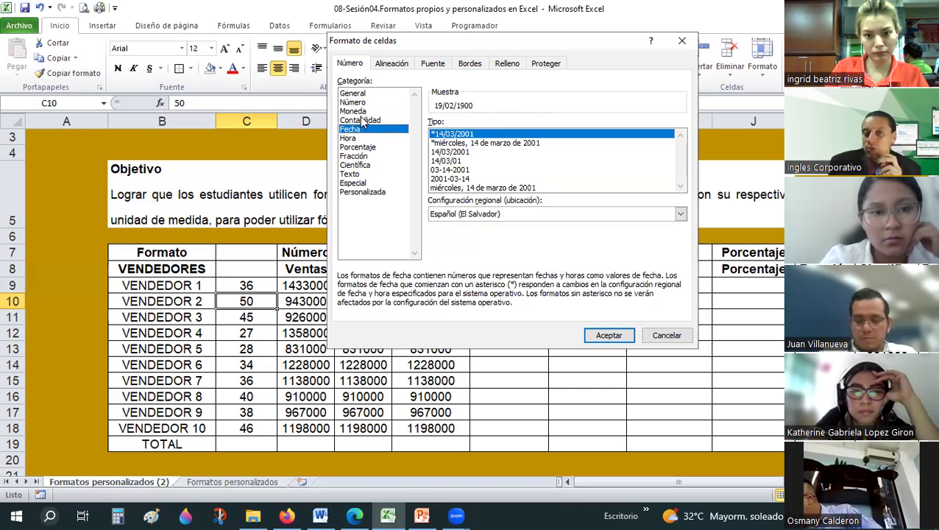
pyautogui.click(362, 120)
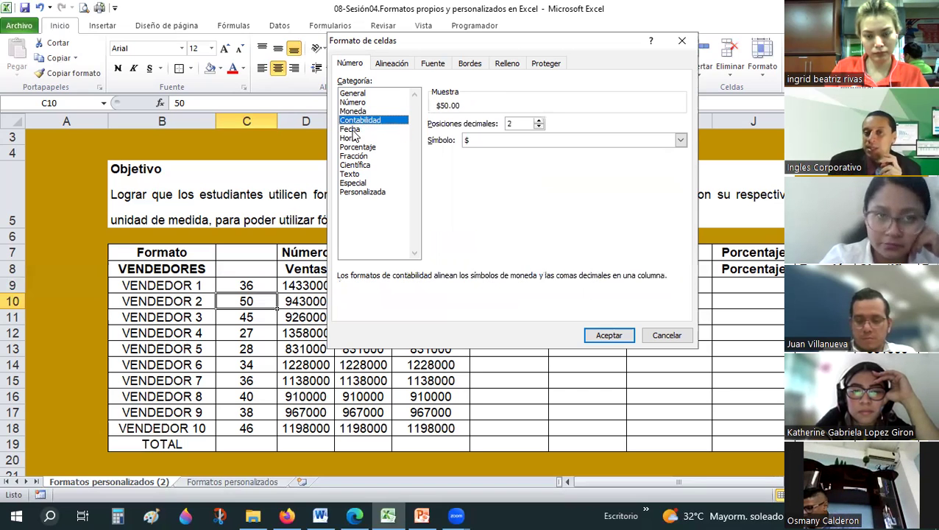
pyautogui.click(356, 130)
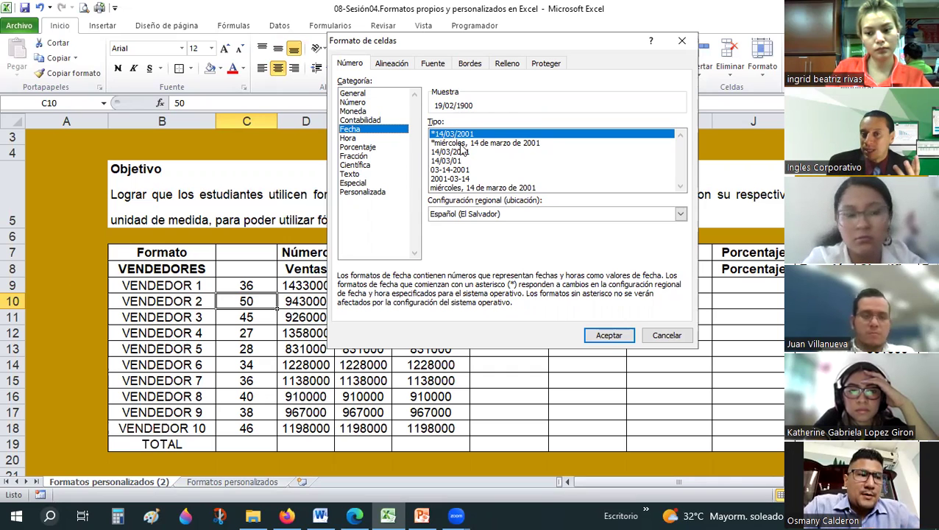
# Step: Preview the Fecha types: long weekday, 14/03/2001, 14/03/01, 03-14-2001 and 2001-03-14
pyautogui.press('Down')
pyautogui.press('Up')
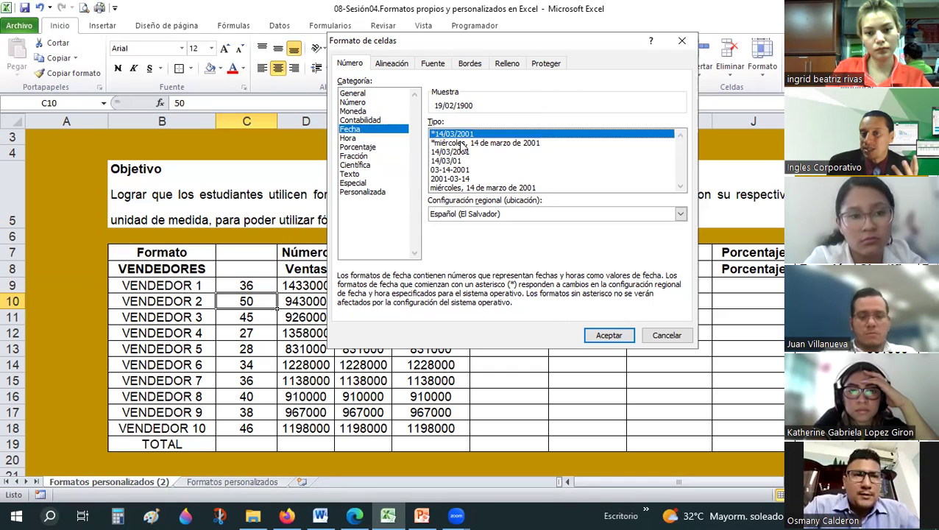
pyautogui.press('Down')
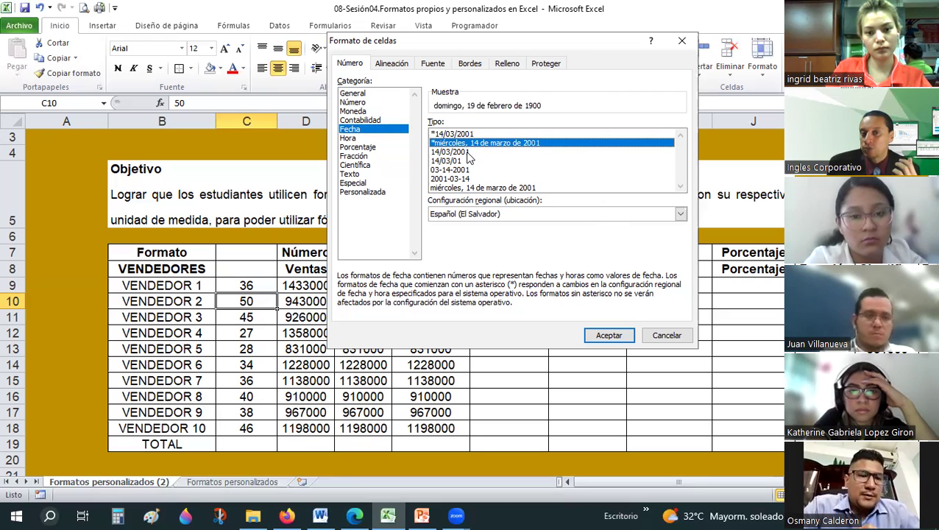
pyautogui.click(468, 152)
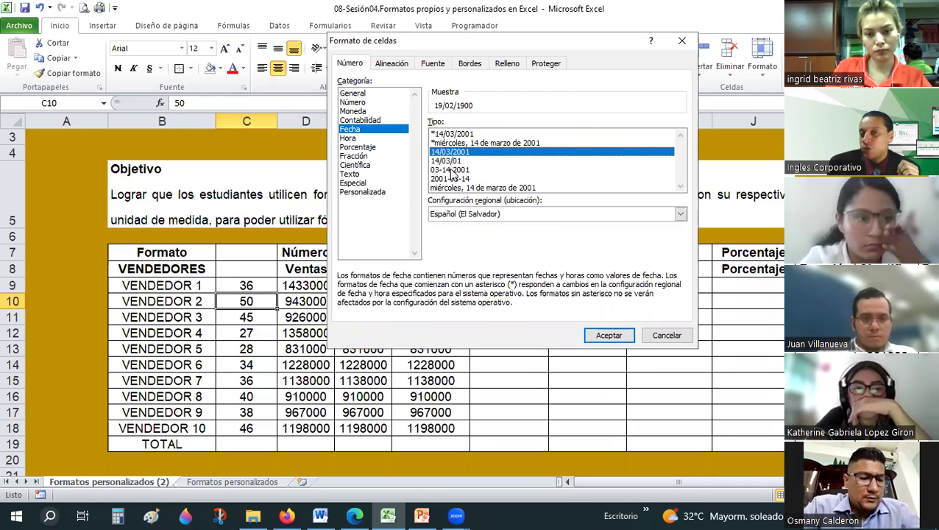
pyautogui.click(447, 161)
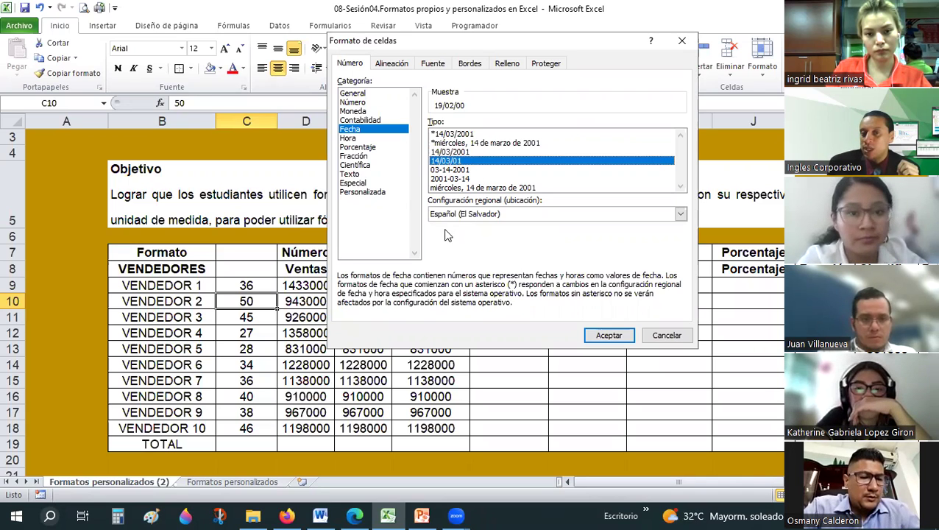
pyautogui.click(447, 170)
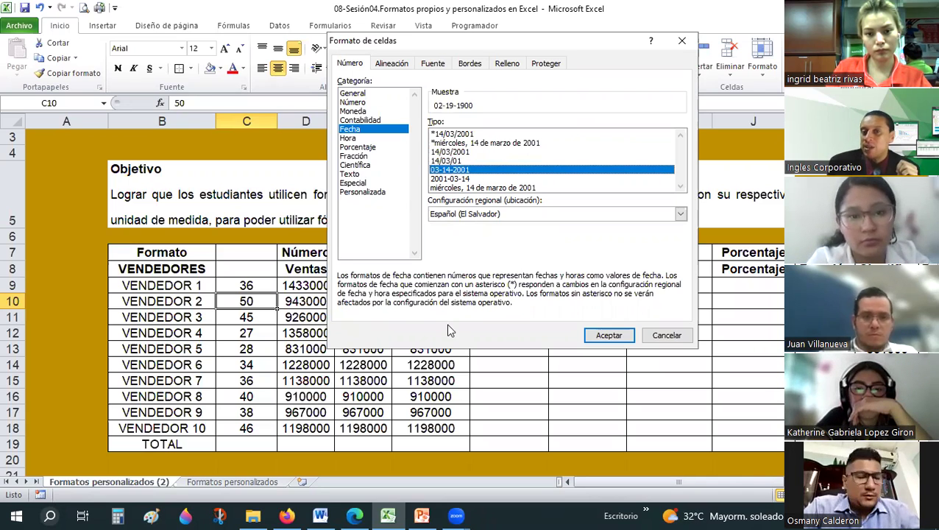
pyautogui.click(456, 179)
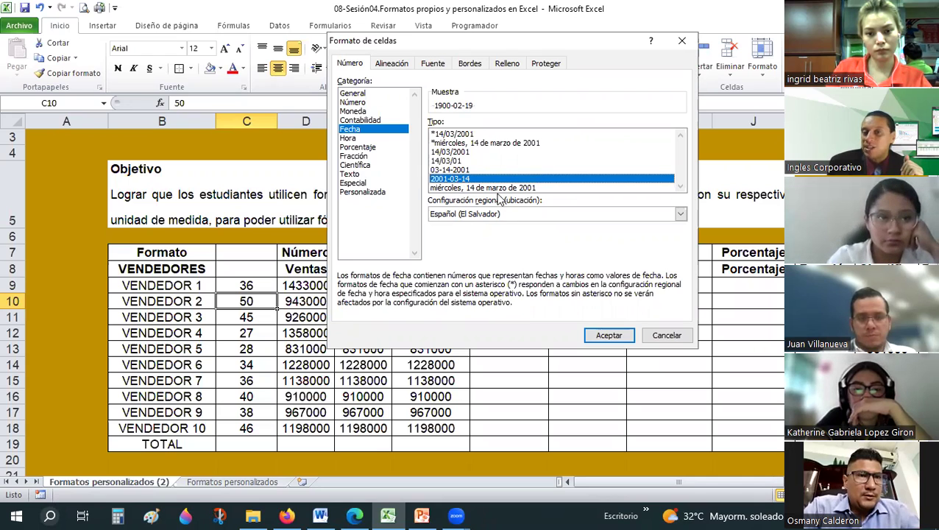
pyautogui.click(500, 189)
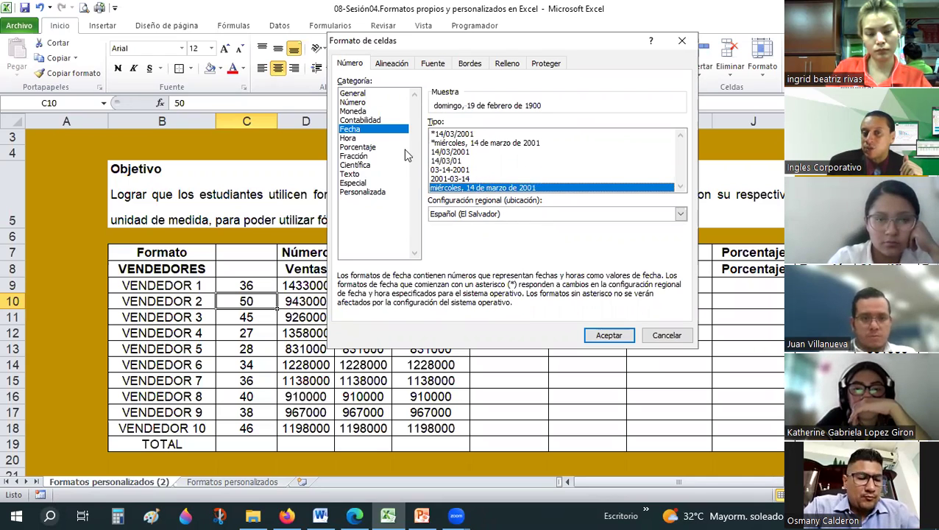
# Step: Preview the Hora, Porcentaje, Científica and Texto formats, cancel the dialog, then select empty cell D22
pyautogui.click(348, 138)
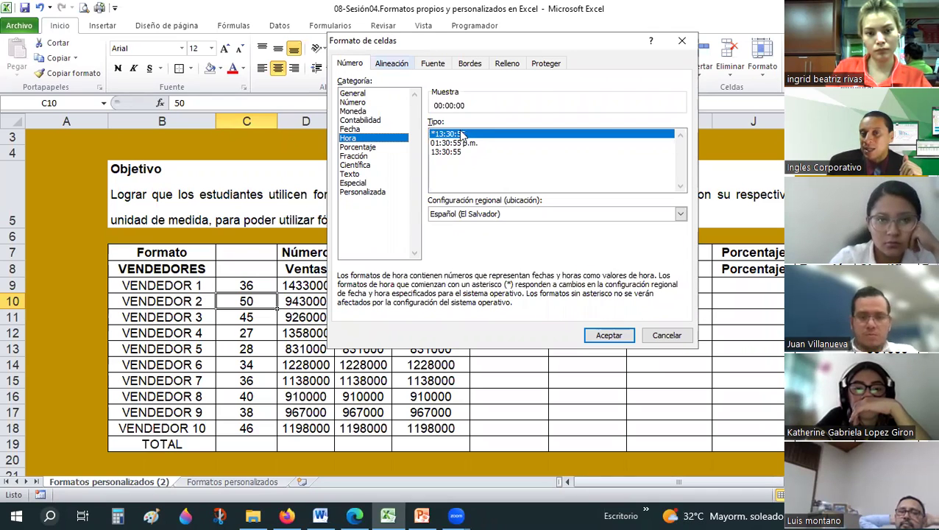
pyautogui.click(362, 147)
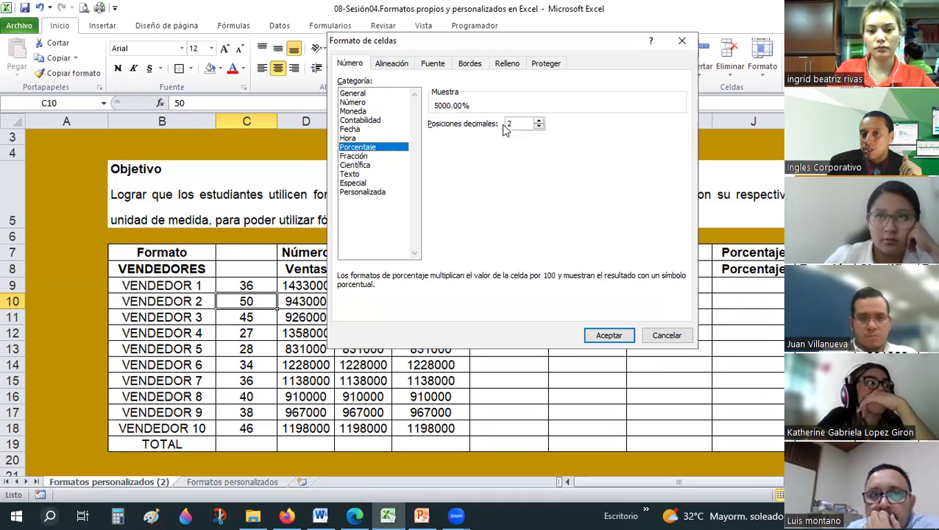
pyautogui.click(347, 138)
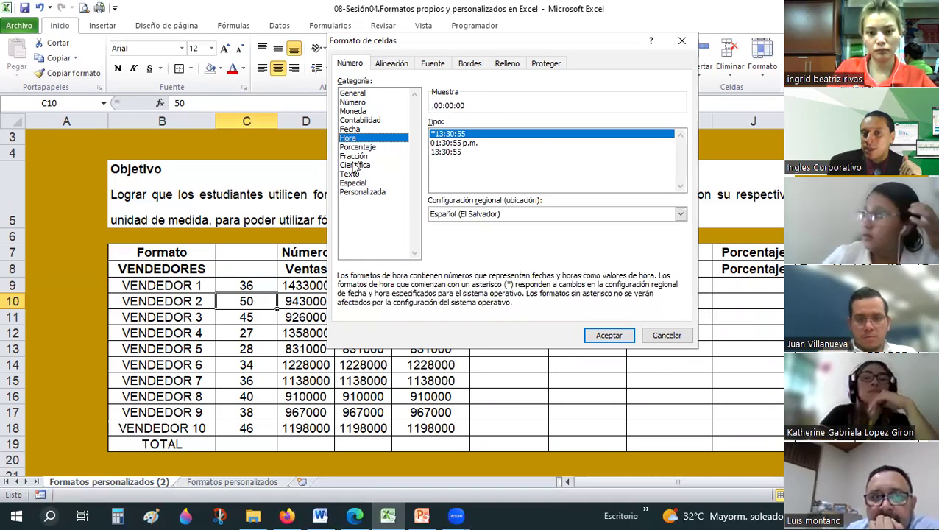
pyautogui.click(355, 166)
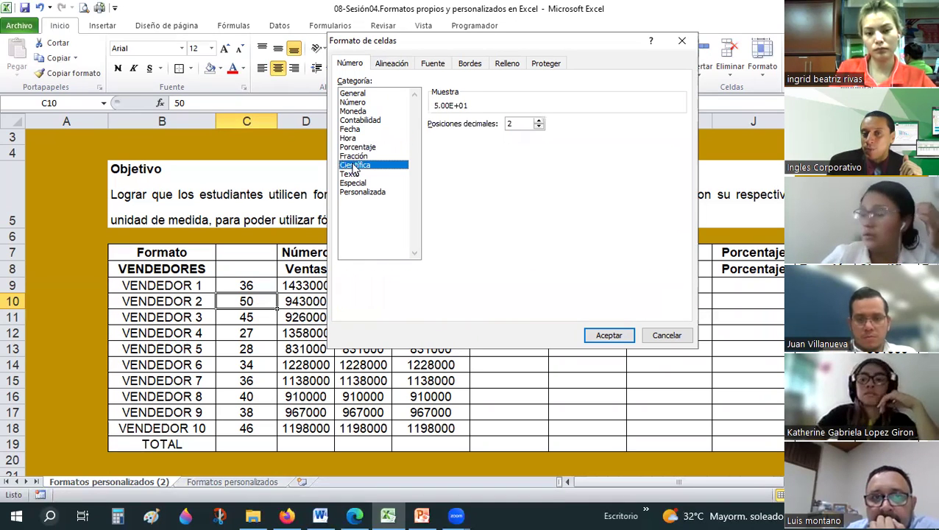
pyautogui.click(357, 174)
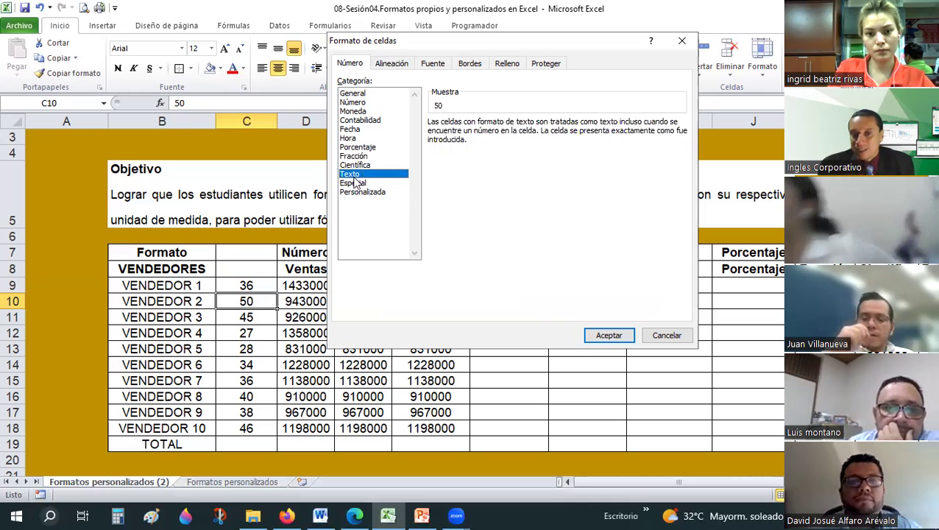
pyautogui.click(667, 335)
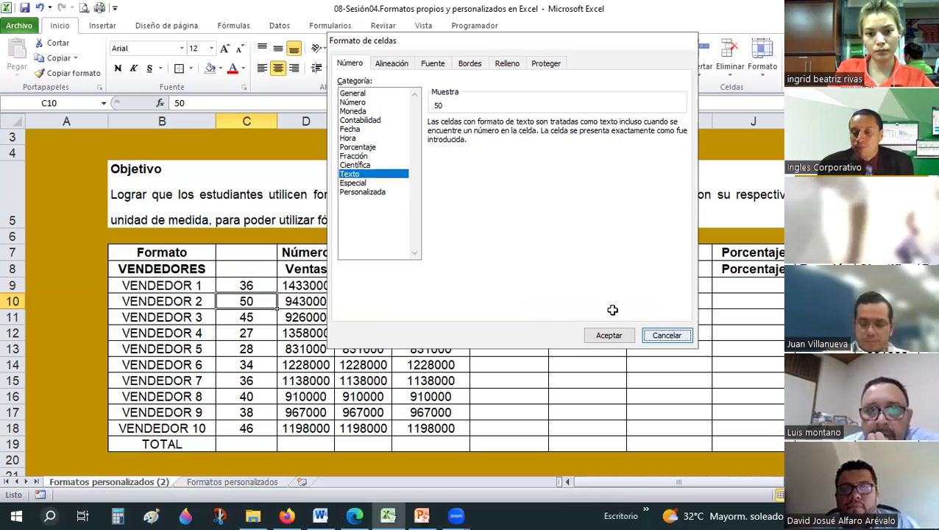
pyautogui.scroll(-3, 421, 347)
pyautogui.click(286, 335)
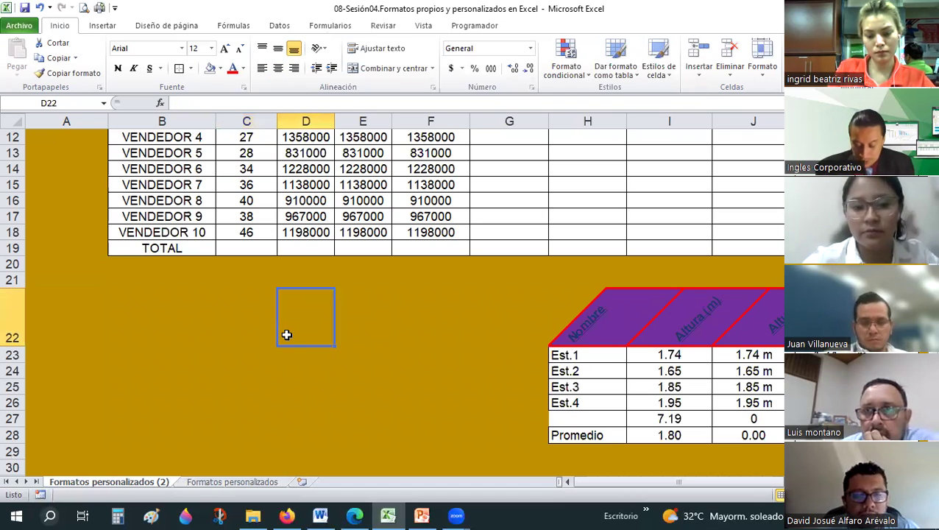
# Step: Enter Marzo in D22 so Excel stores it as the date 01/03/2023, shown as mar-23
pyautogui.write('A')
pyautogui.press('BackSpace')
pyautogui.write('Enero')
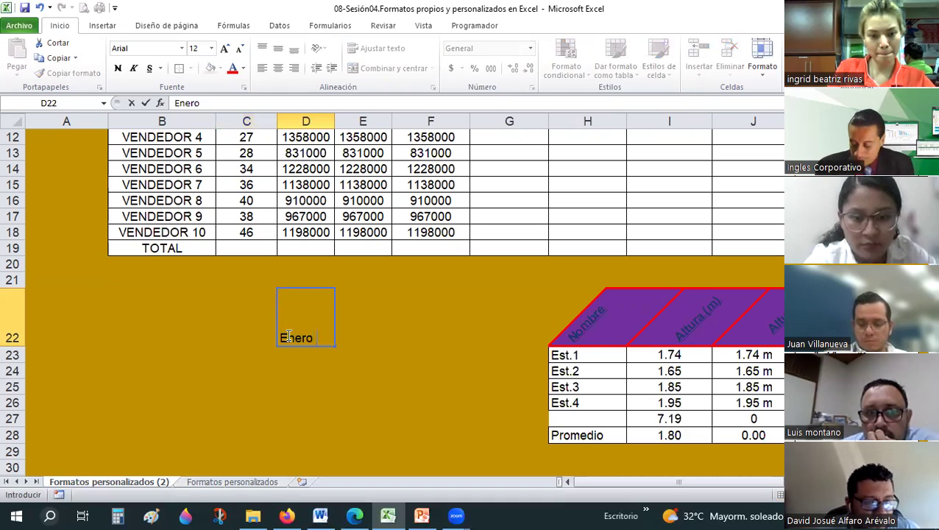
pyautogui.press('BackSpace')
pyautogui.press('BackSpace')
pyautogui.press('BackSpace')
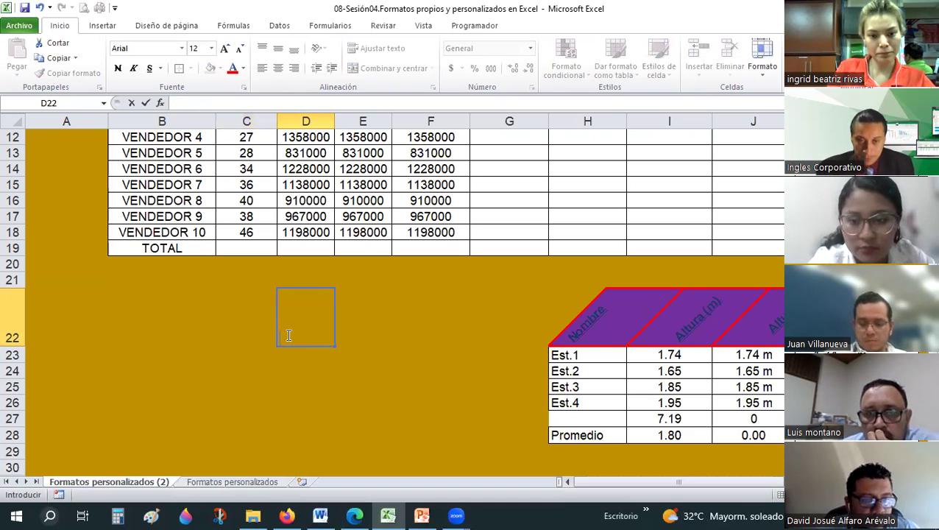
pyautogui.write('Marsz')
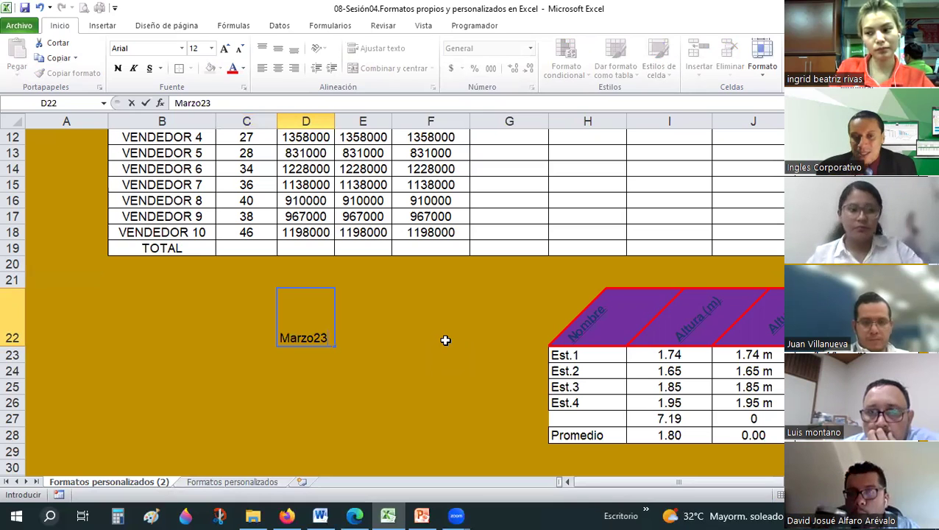
pyautogui.press('Return')
pyautogui.press('Up')
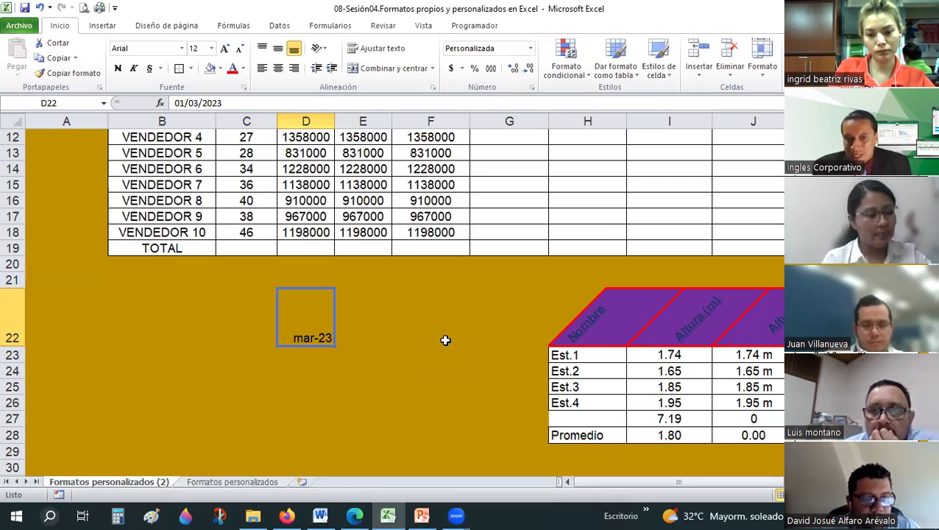
# Step: Enter 'Marzo 23' in D23, which also displays as mar-23
pyautogui.press('Return')
pyautogui.write('Msar')
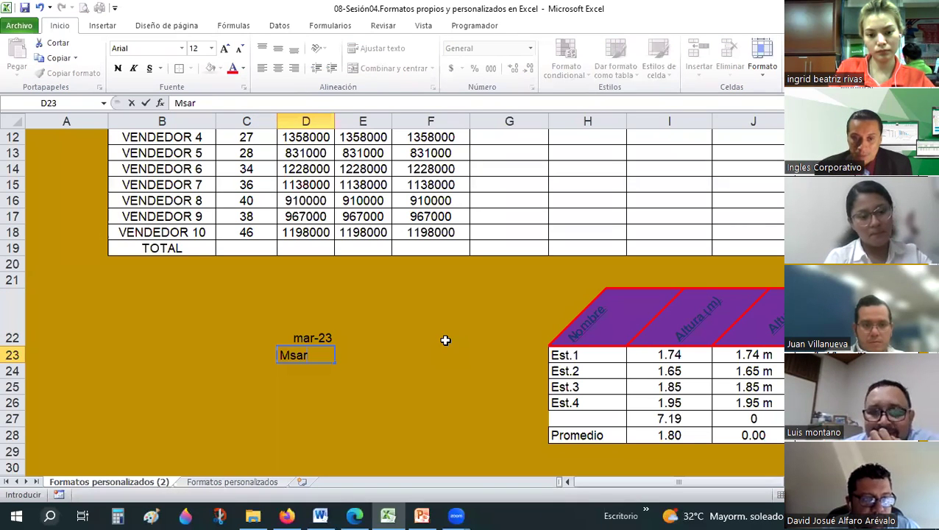
pyautogui.press('BackSpace')
pyautogui.press('BackSpace')
pyautogui.press('BackSpace')
pyautogui.write('a')
pyautogui.write('rz')
pyautogui.write('o 23')
pyautogui.press('Return')
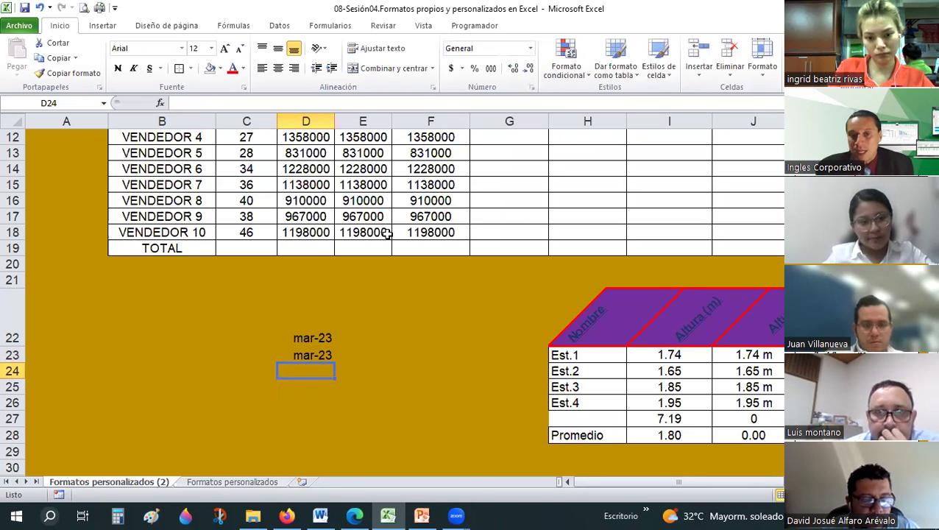
# Step: Format cell D24 with the Texto number category
pyautogui.rightClick(306, 372)
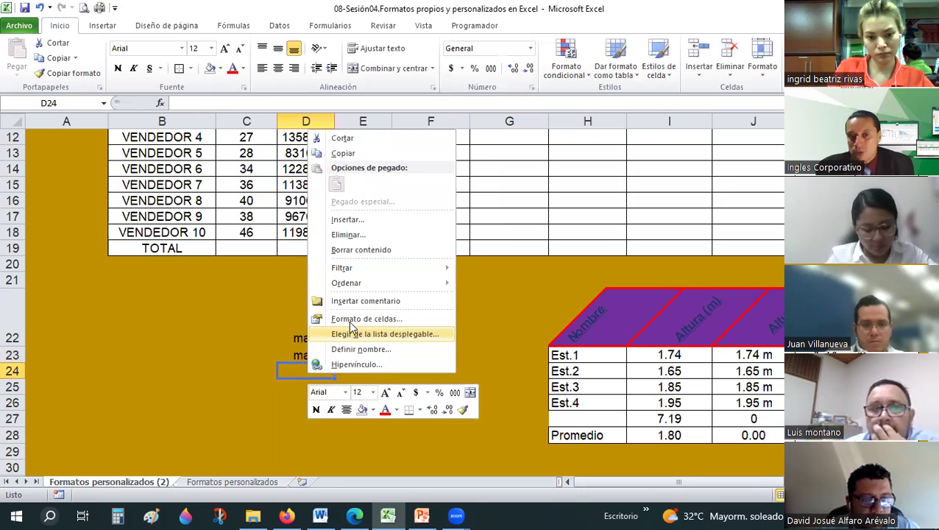
pyautogui.click(334, 297)
pyautogui.click(188, 297)
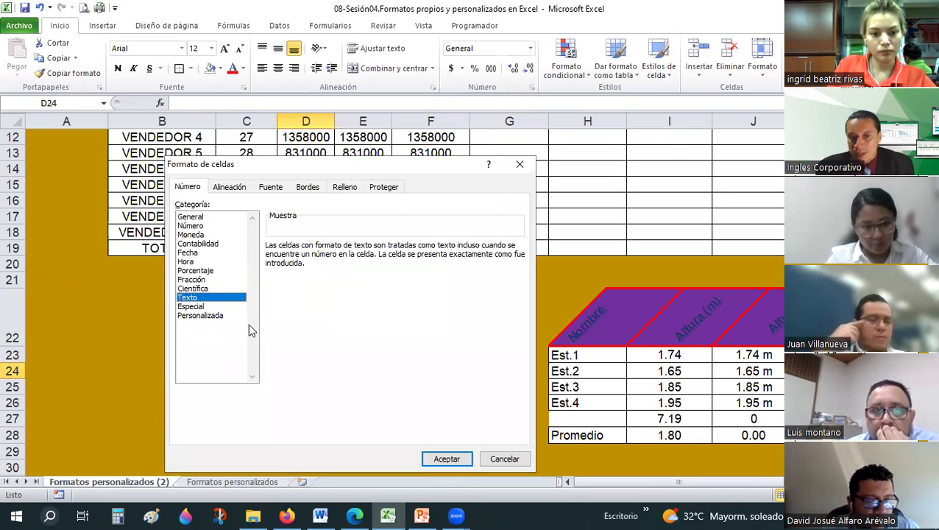
pyautogui.click(446, 458)
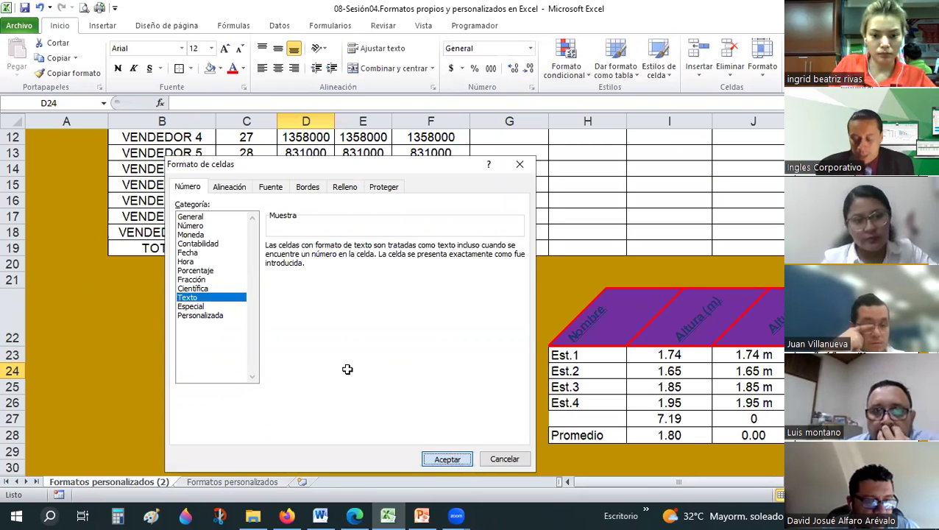
# Step: Type 'Marzo 23' into D24 and compare its text entry with the D22 date
pyautogui.write('Mar')
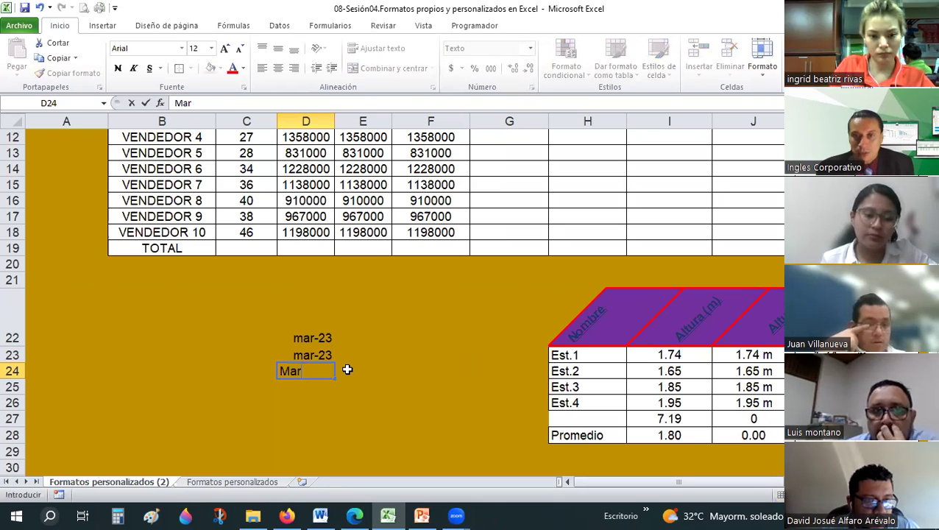
pyautogui.write('zo 23')
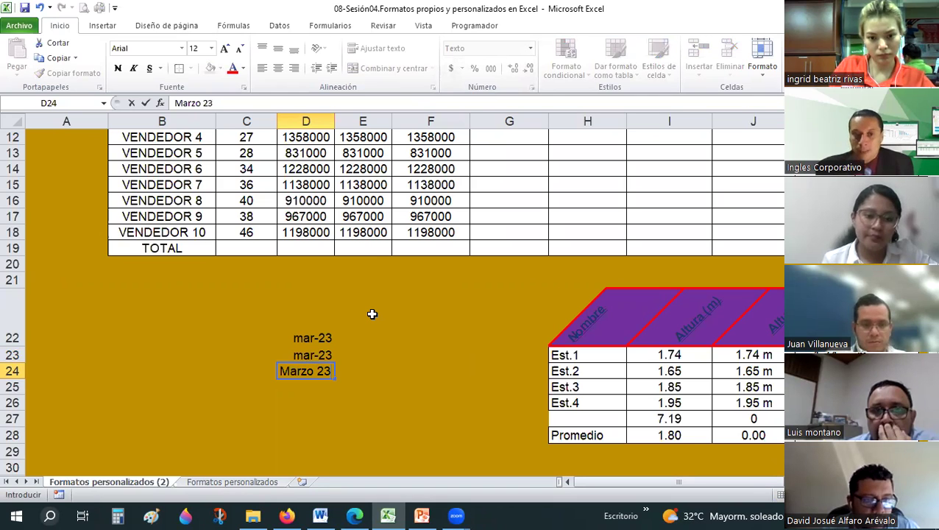
pyautogui.press('Return')
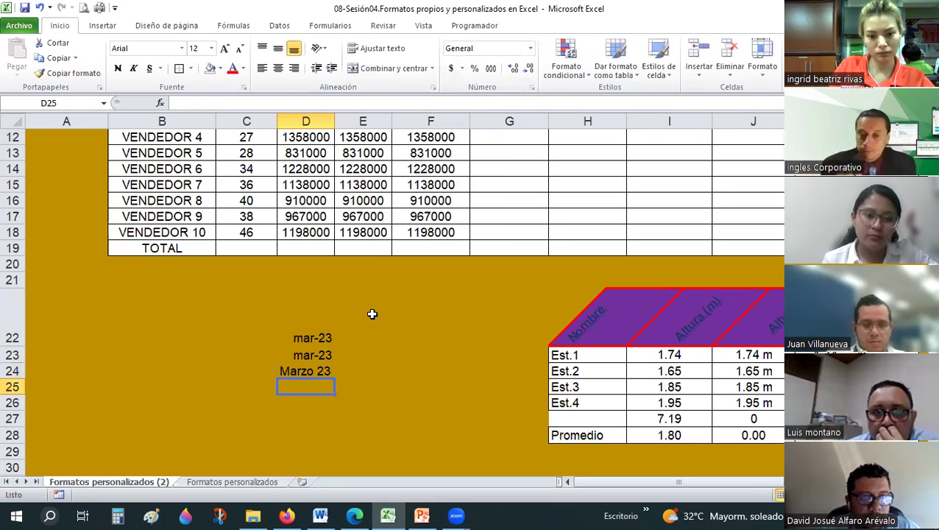
pyautogui.press('Up')
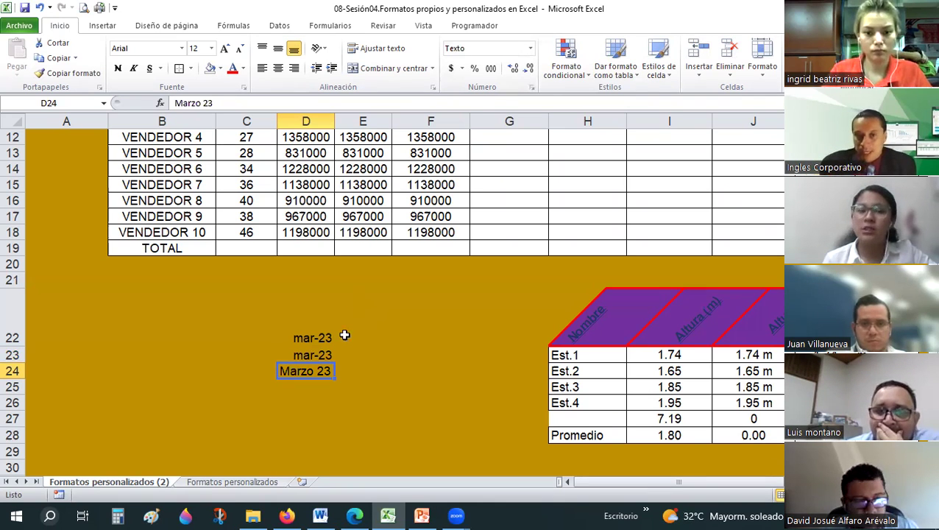
pyautogui.click(308, 337)
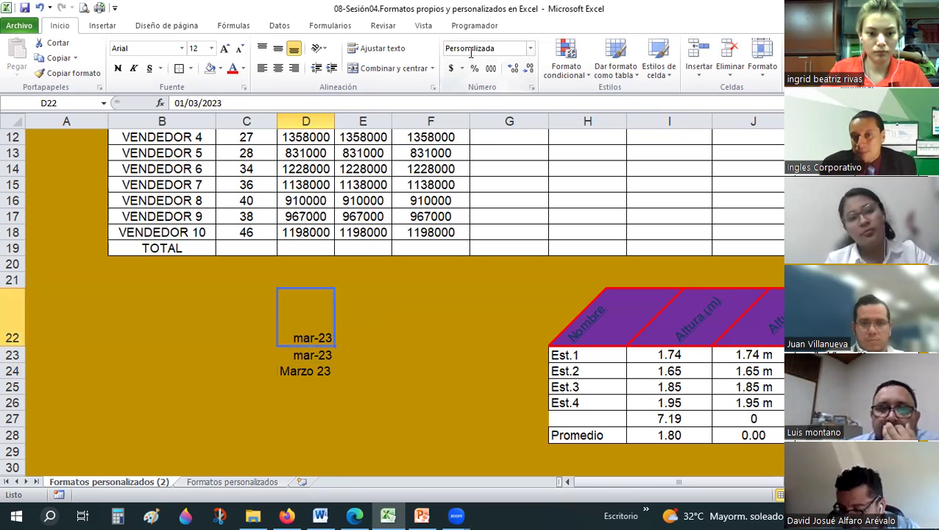
pyautogui.click(315, 369)
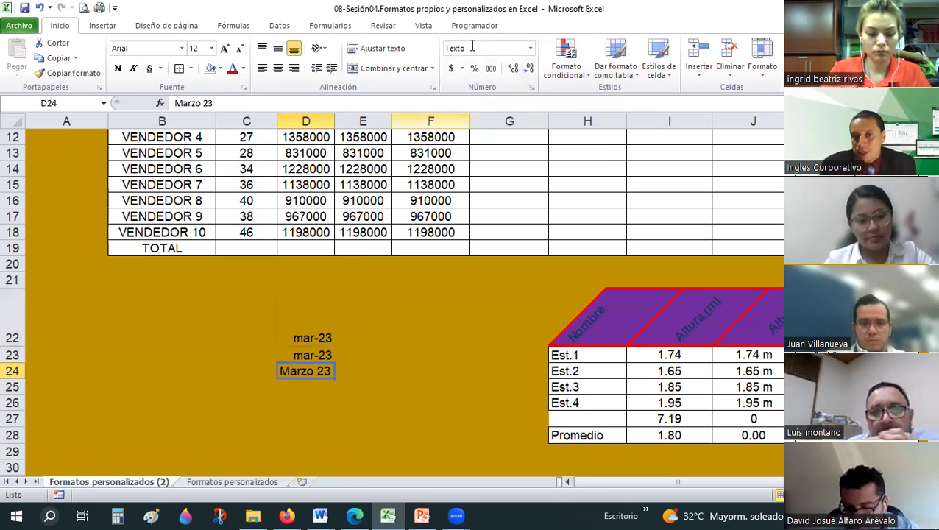
pyautogui.click(417, 302)
pyautogui.scroll(2, 415, 332)
# Step: Preview Científica and Texto categories for cell F21, then close the dialog
pyautogui.scroll(-1, 416, 337)
pyautogui.rightClick(416, 332)
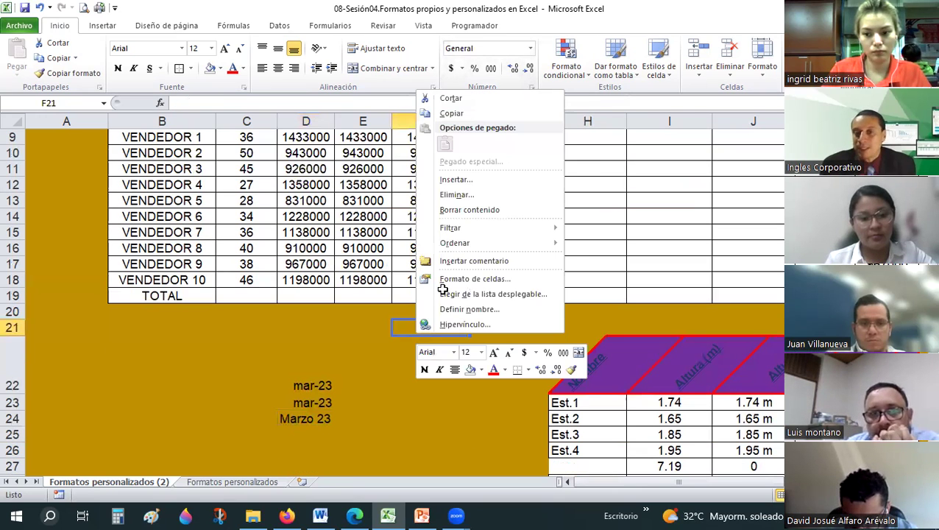
pyautogui.click(445, 278)
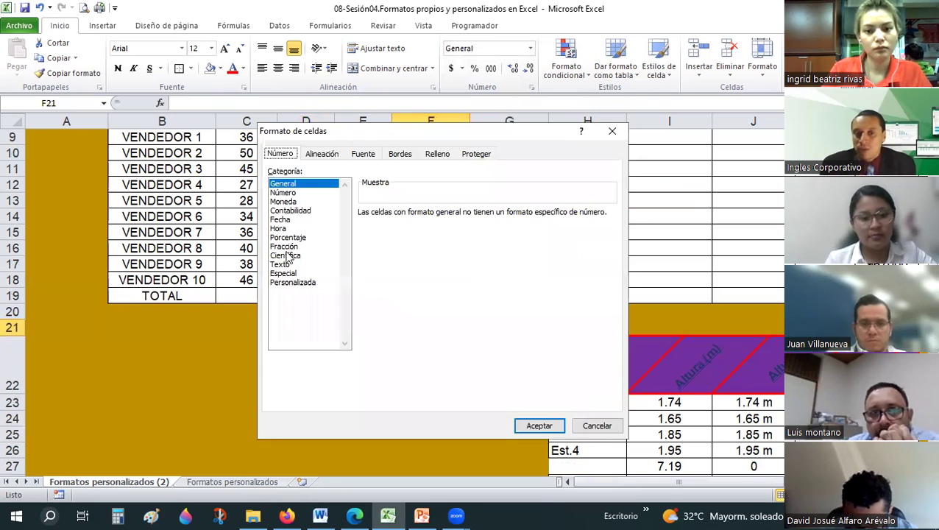
pyautogui.click(286, 255)
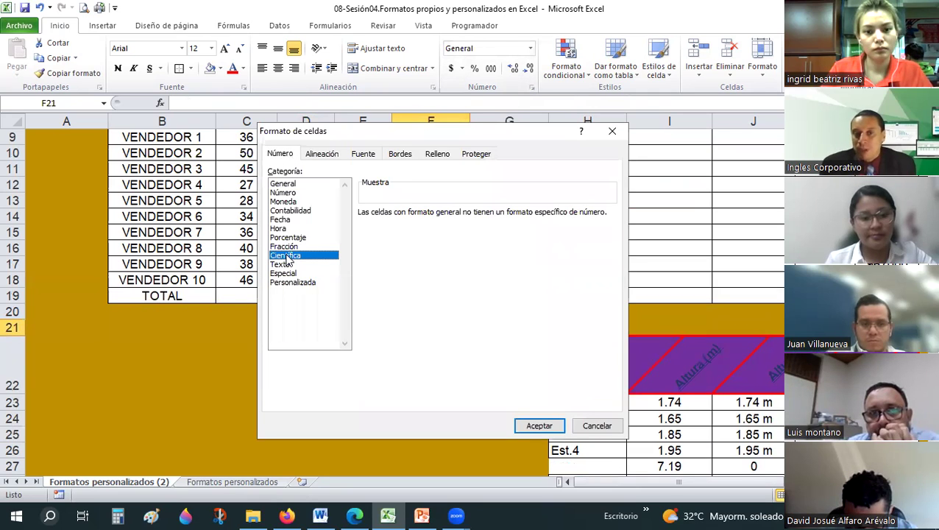
pyautogui.click(281, 264)
pyautogui.press('Escape')
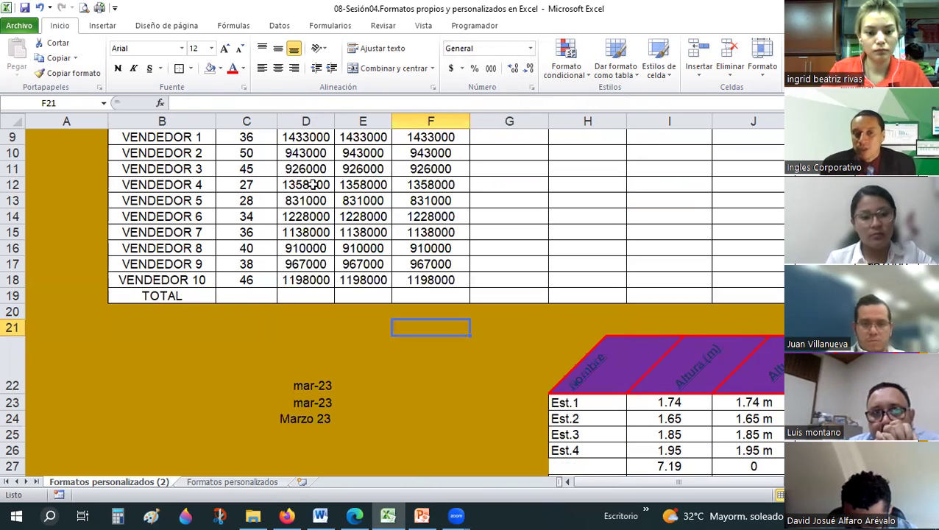
# Step: For the 1358000 sale in D12, preview the Científica, Fracción and Porcentaje formats with Ctrl+1
pyautogui.click(313, 184)
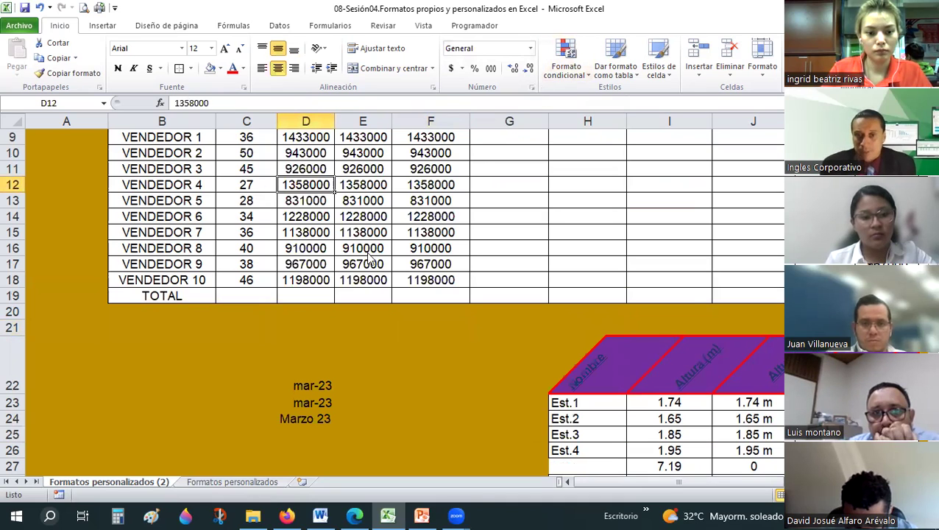
pyautogui.hotkey('ctrl', '1')
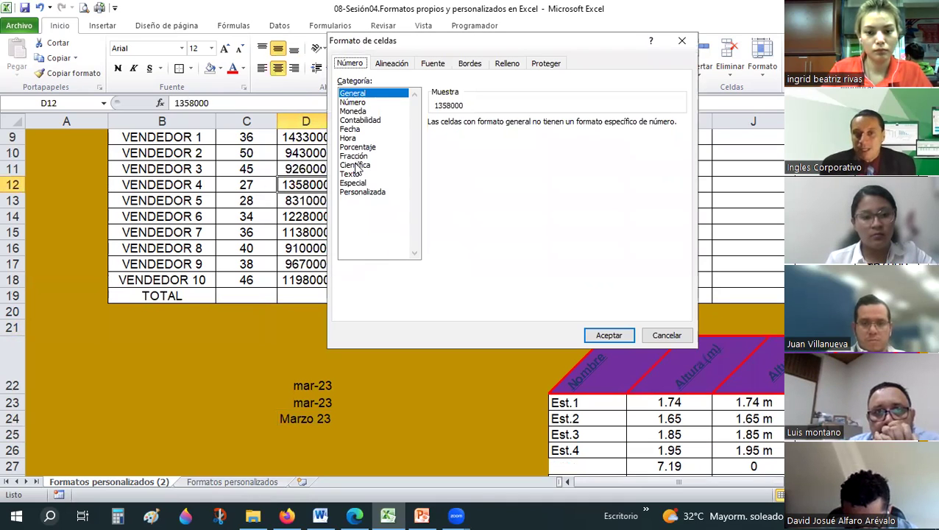
pyautogui.click(356, 165)
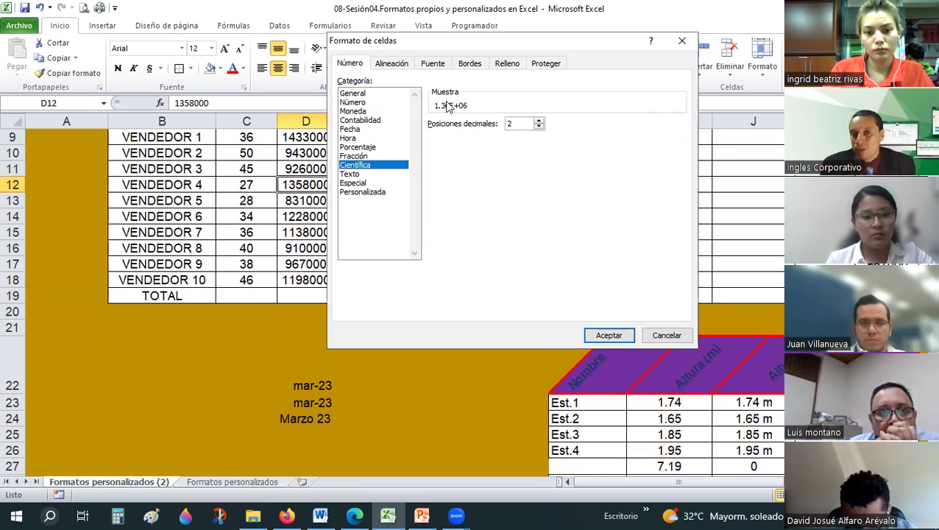
pyautogui.click(368, 156)
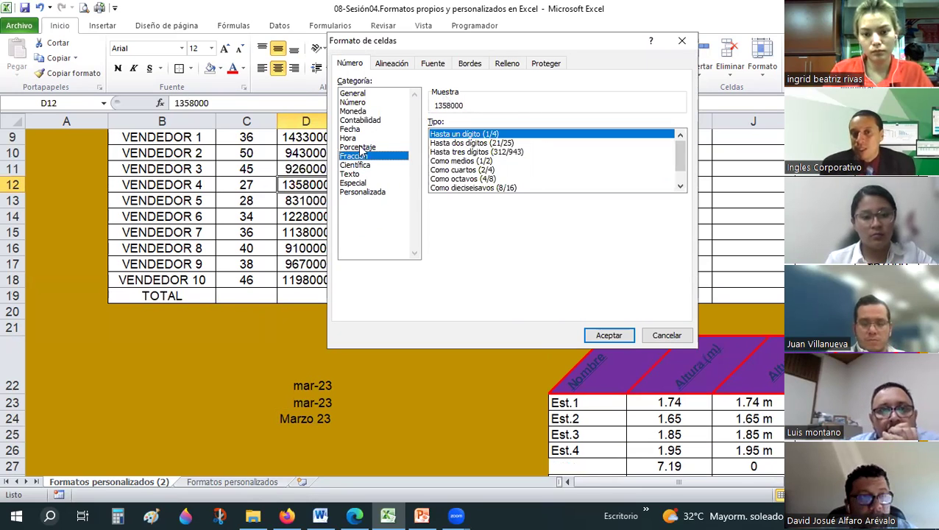
pyautogui.click(359, 147)
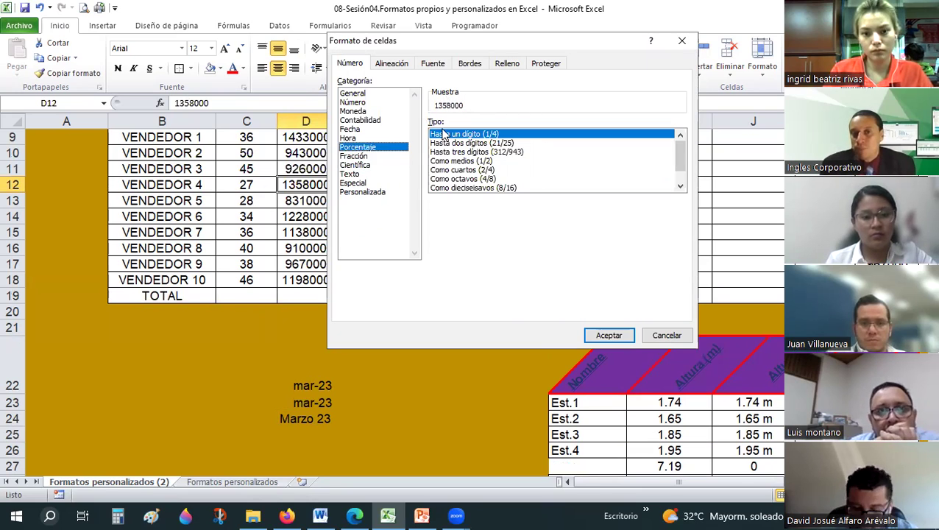
# Step: Switch to Personalizada, clear the 0.00% code from the Tipo box, and go to PowerPoint
pyautogui.click(362, 193)
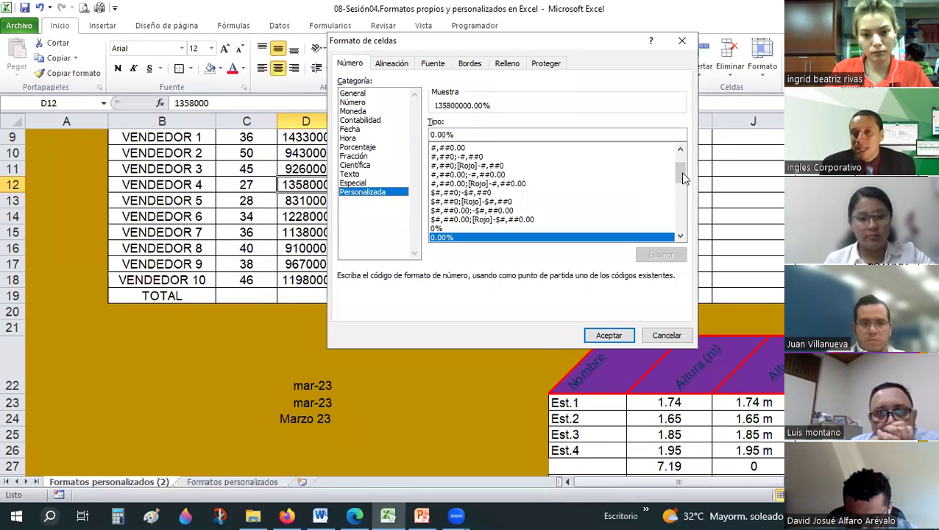
pyautogui.moveTo(683, 166); pyautogui.dragTo(683, 162)
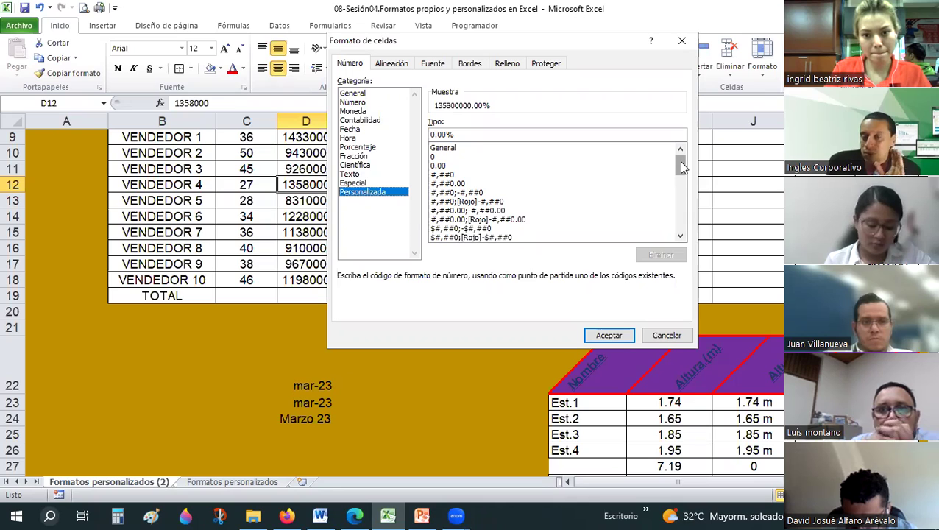
pyautogui.moveTo(681, 168); pyautogui.dragTo(682, 187)
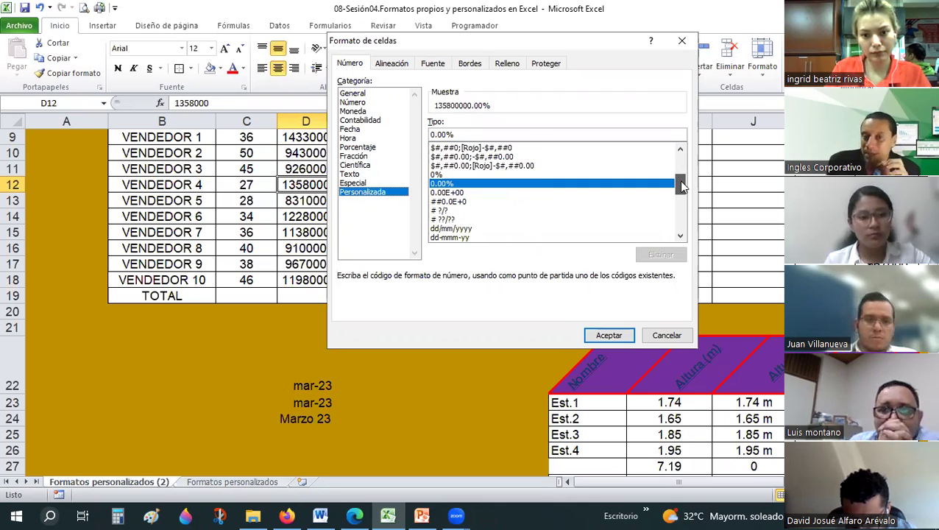
pyautogui.moveTo(682, 187); pyautogui.dragTo(682, 195)
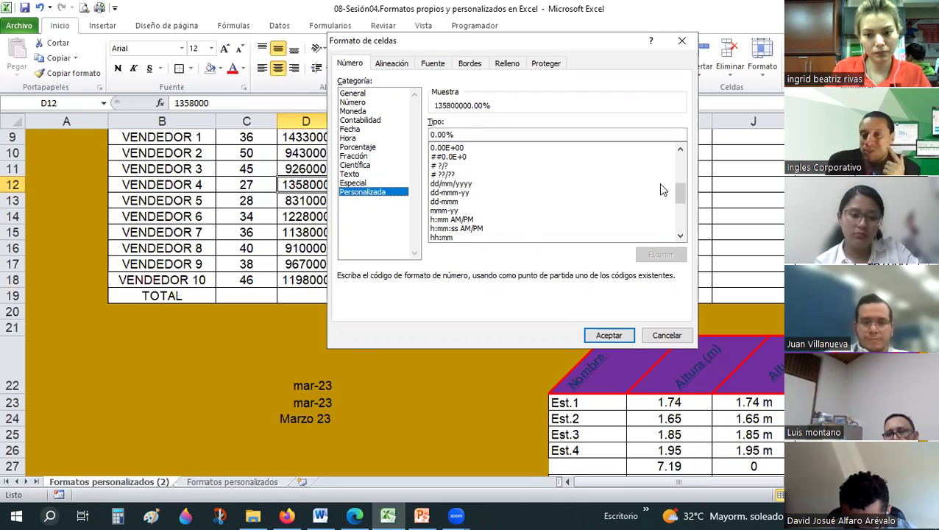
pyautogui.scroll(5, 682, 150)
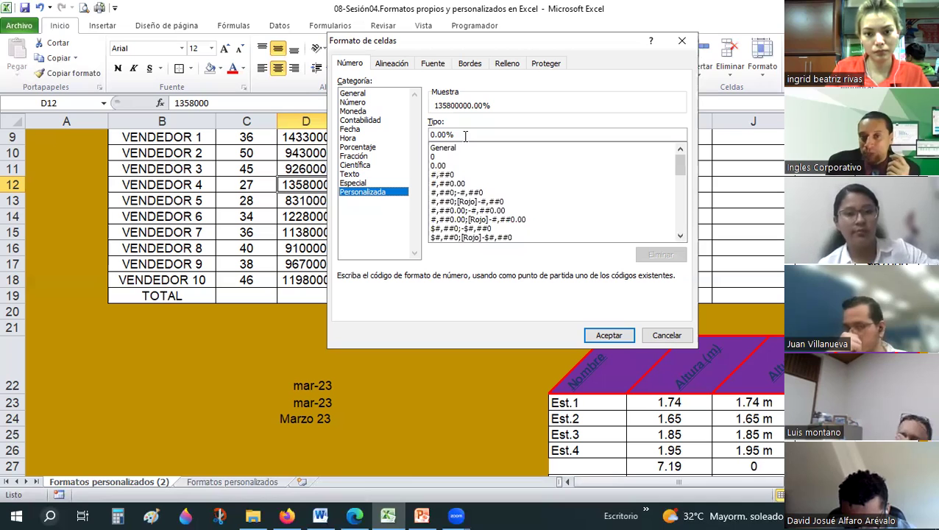
pyautogui.moveTo(465, 135); pyautogui.dragTo(416, 137)
pyautogui.press('BackSpace')
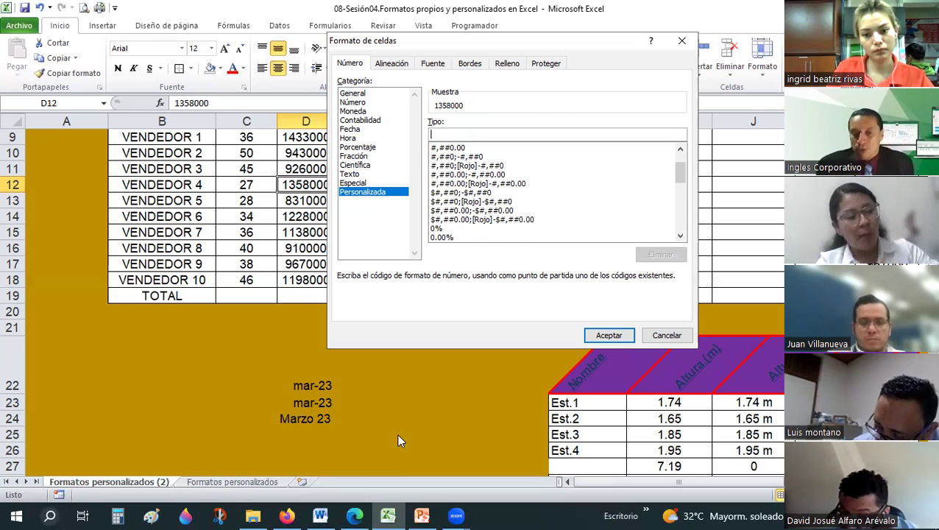
pyautogui.hotkey('alt', 'Tab')
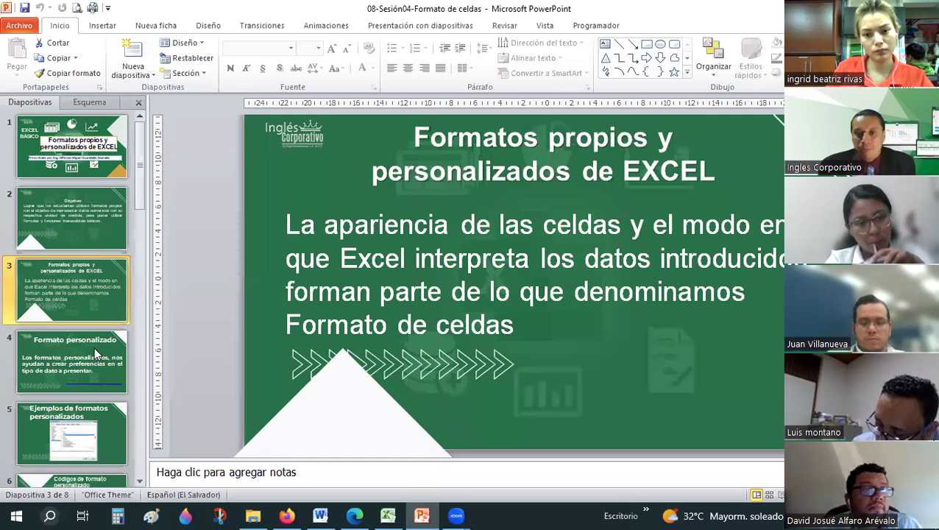
# Step: Show slide 4 through to the 'Códigos de formato personalizado' slide, then return to Excel
pyautogui.click(94, 347)
pyautogui.scroll(-2, 93, 324)
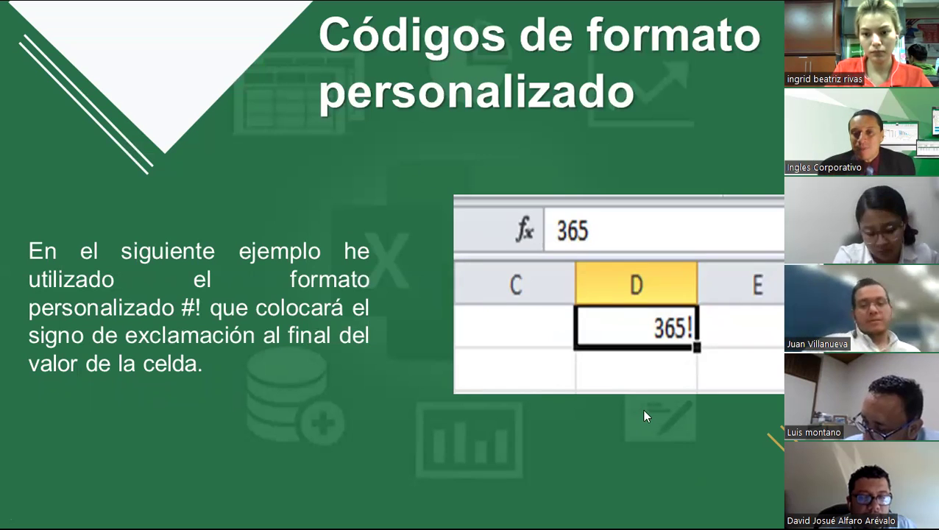
pyautogui.hotkey('alt', 'Tab')
pyautogui.hotkey('alt', 'Tab')
pyautogui.hotkey('alt', 'Tab')
pyautogui.hotkey('alt', 'Tab')
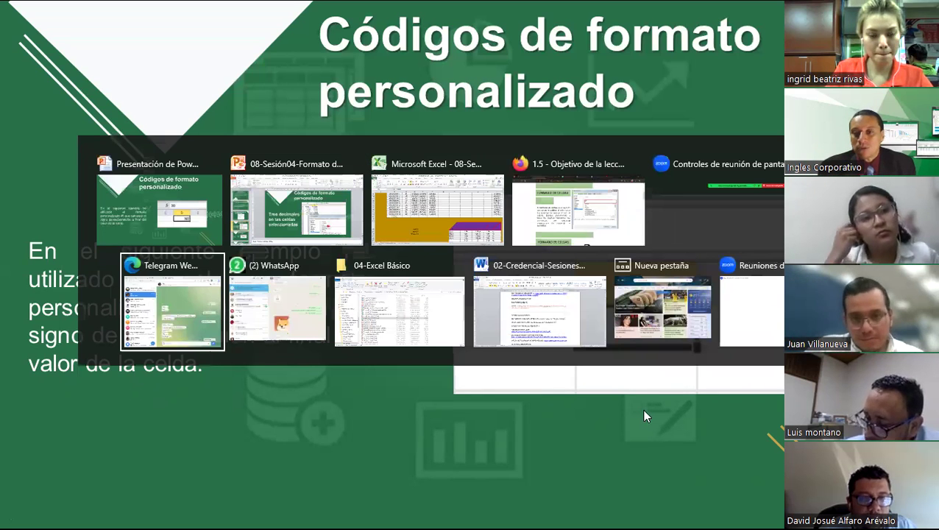
pyautogui.hotkey('alt', 'Tab')
pyautogui.hotkey('alt', 'Tab')
pyautogui.hotkey('alt', 'Tab')
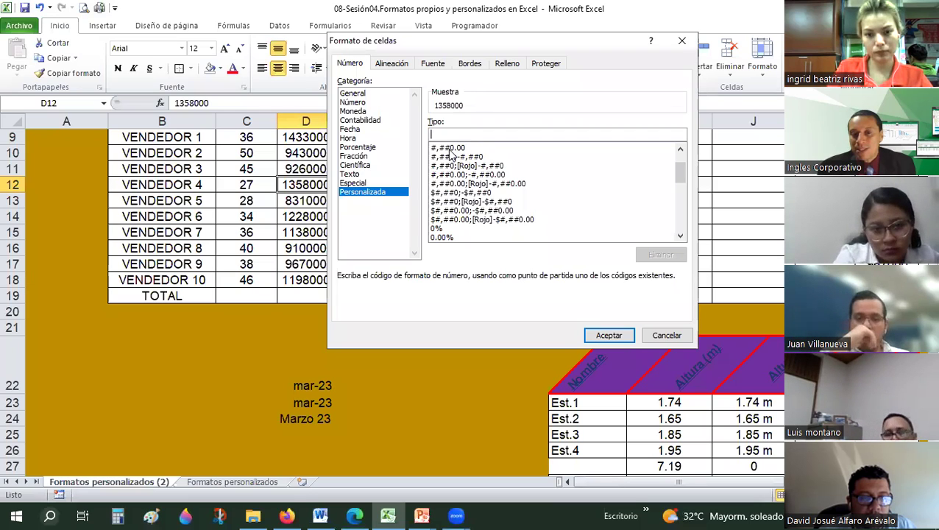
pyautogui.click(450, 149)
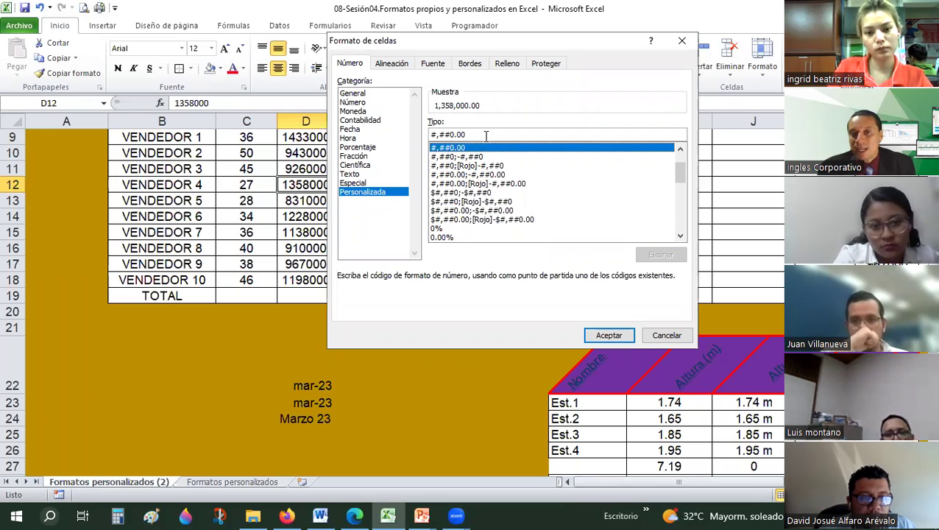
pyautogui.write('"lbs')
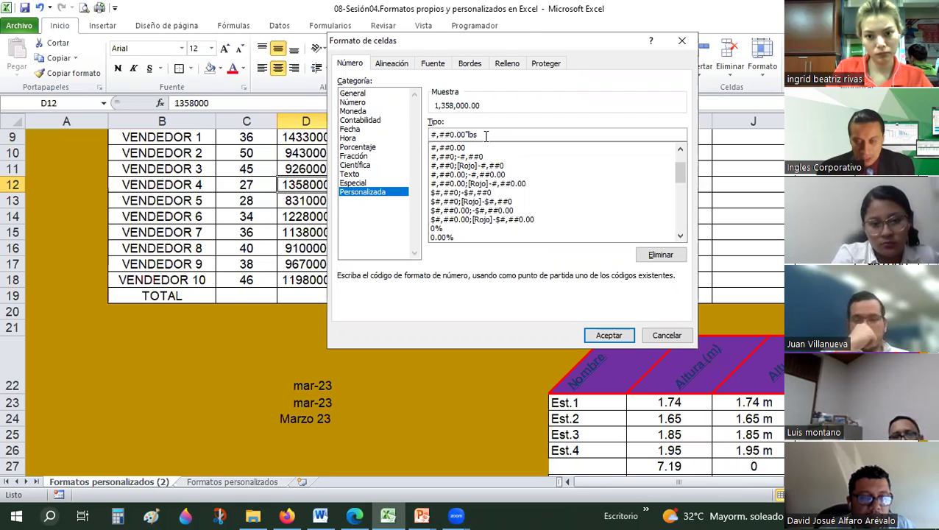
pyautogui.click(466, 134)
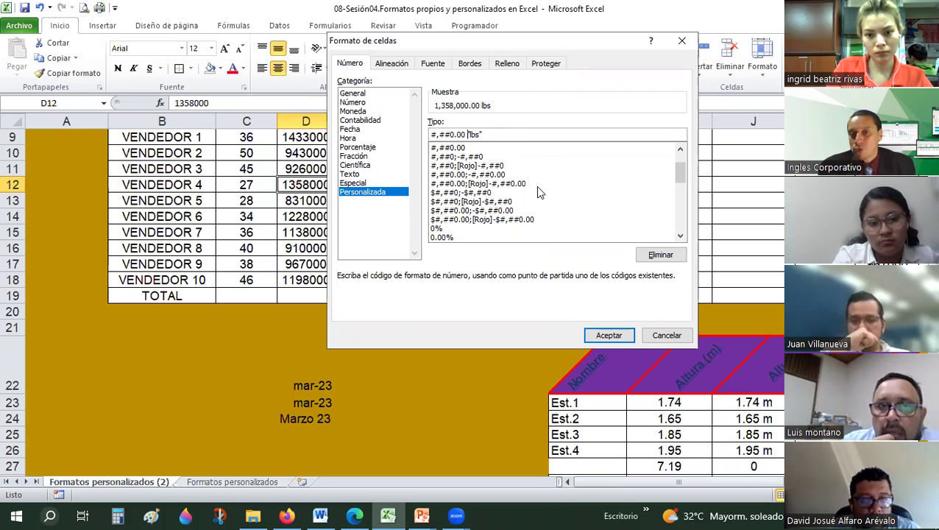
pyautogui.hotkey('alt', 'Tab')
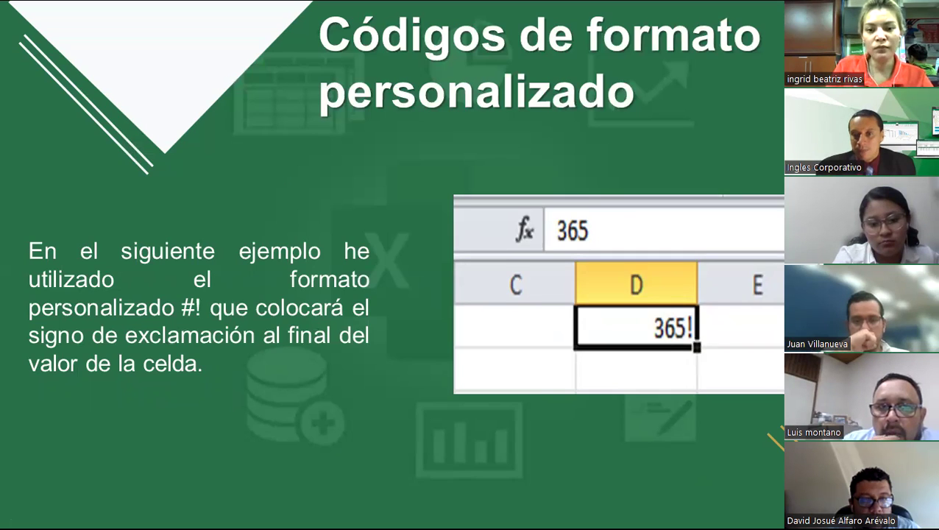
pyautogui.press('Right')
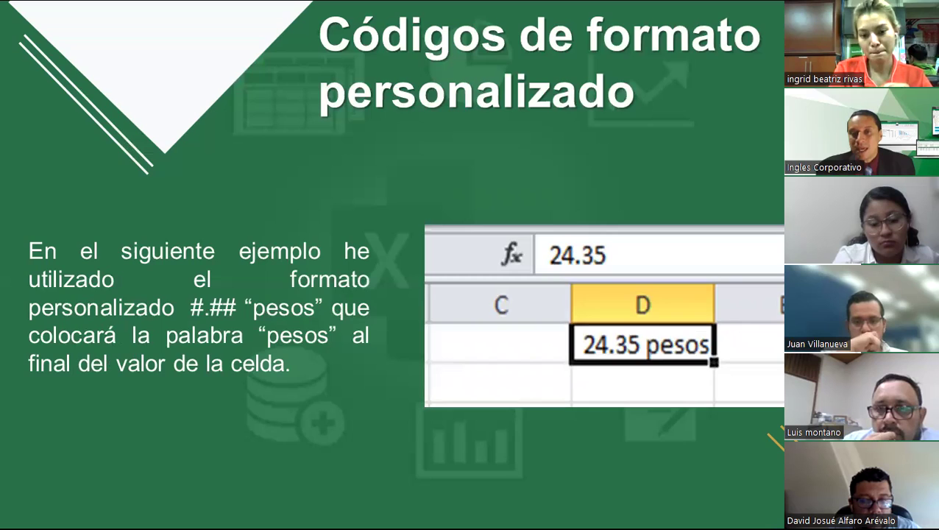
pyautogui.press('Right')
pyautogui.click(468, 264)
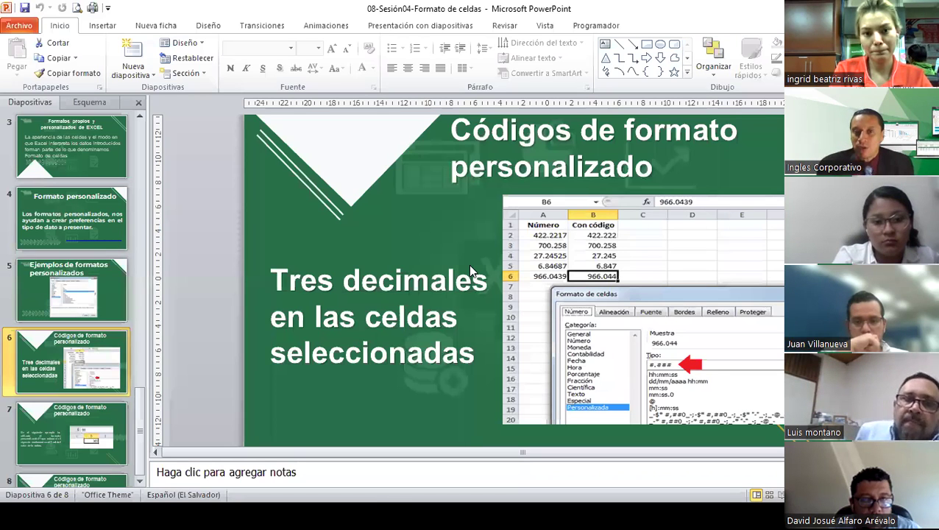
pyautogui.hotkey('alt', 'Tab')
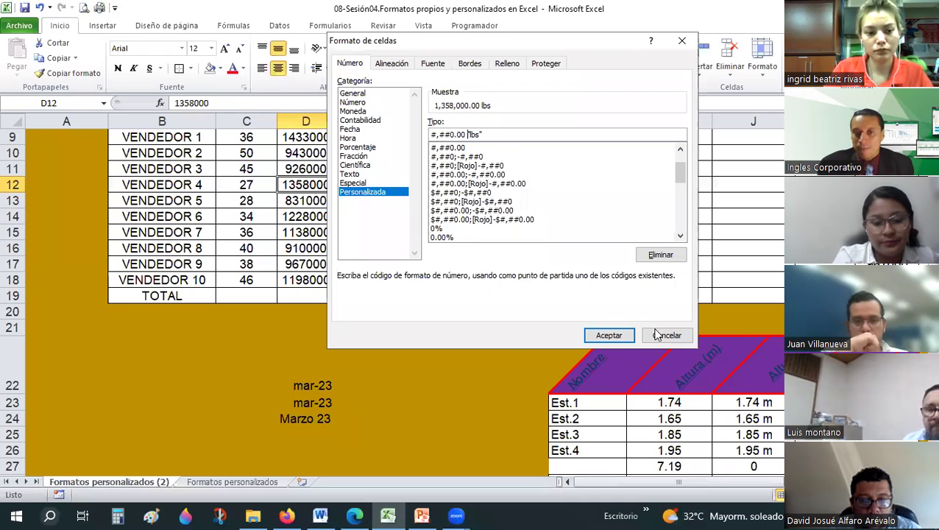
pyautogui.click(657, 335)
# Step: Inspect the SUMA formula in J27, then select the sales values D9:D12
pyautogui.scroll(1, 454, 343)
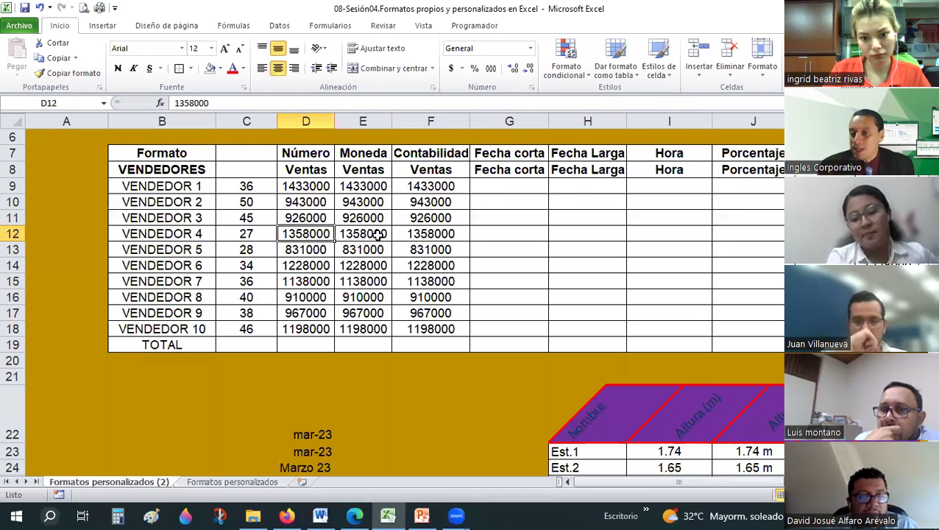
pyautogui.scroll(-3, 747, 387)
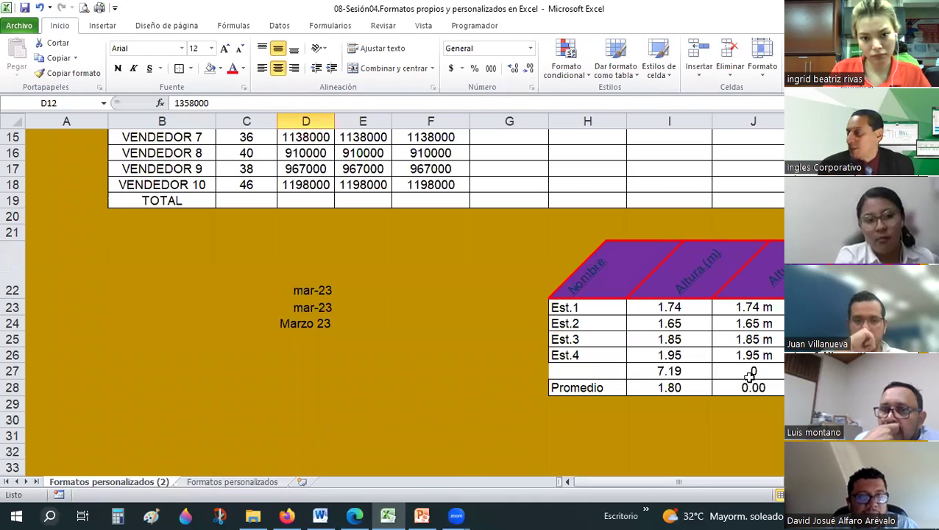
pyautogui.click(749, 373)
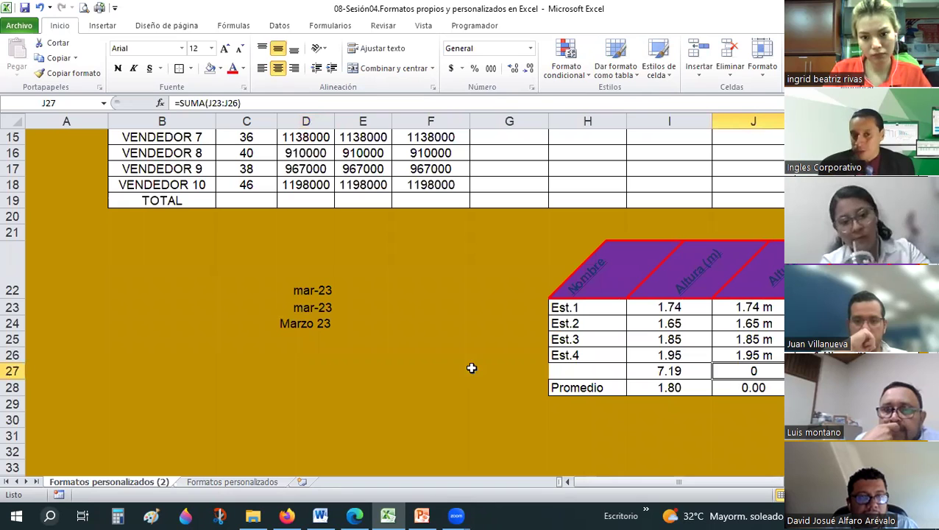
pyautogui.scroll(3, 472, 367)
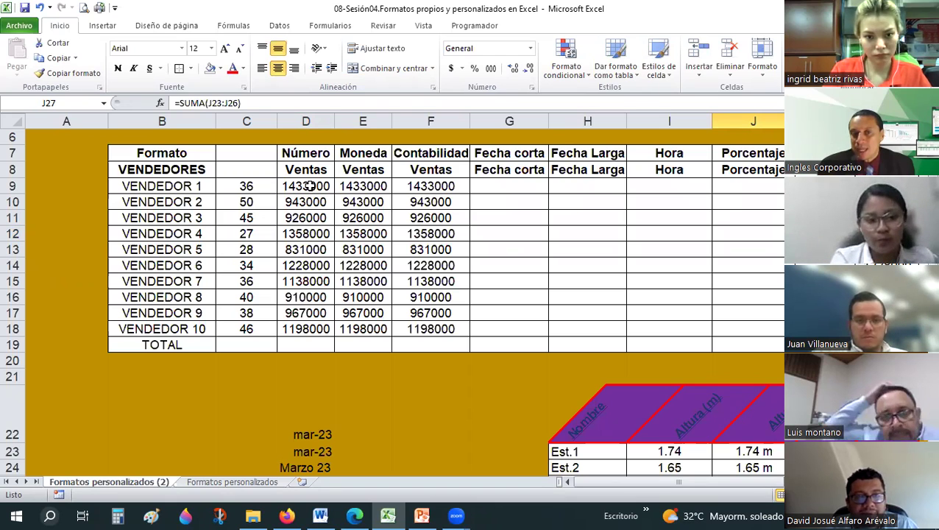
pyautogui.click(310, 186)
pyautogui.moveTo(310, 186); pyautogui.dragTo(306, 233)
pyautogui.moveTo(315, 167); pyautogui.dragTo(288, 231)
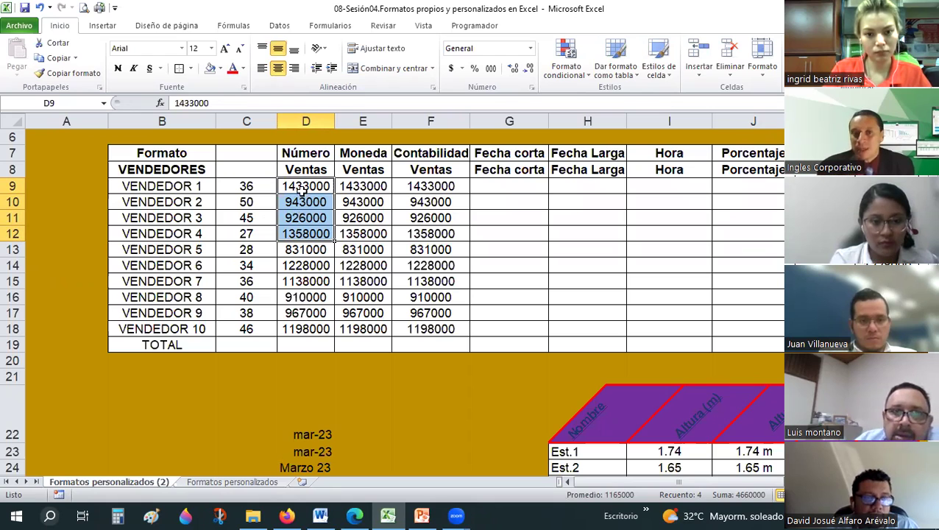
# Step: Apply the Número format to D9:D12 and settle on two decimal places
pyautogui.click(301, 190)
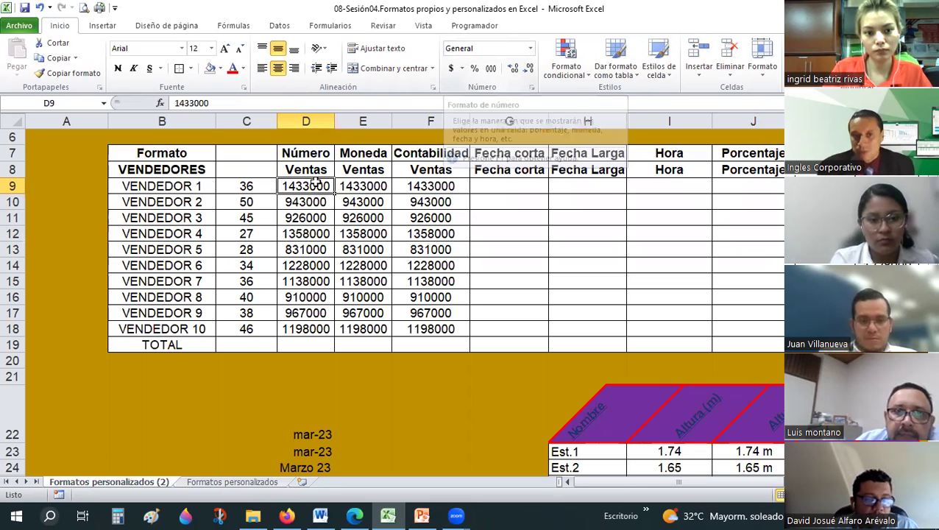
pyautogui.keyDown('shift'); pyautogui.click(314, 232); pyautogui.keyUp('shift')
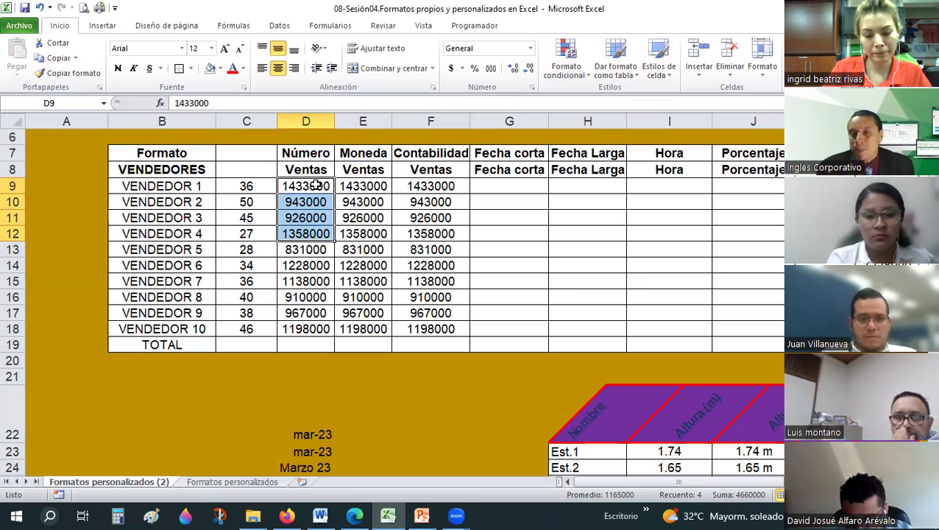
pyautogui.click(530, 48)
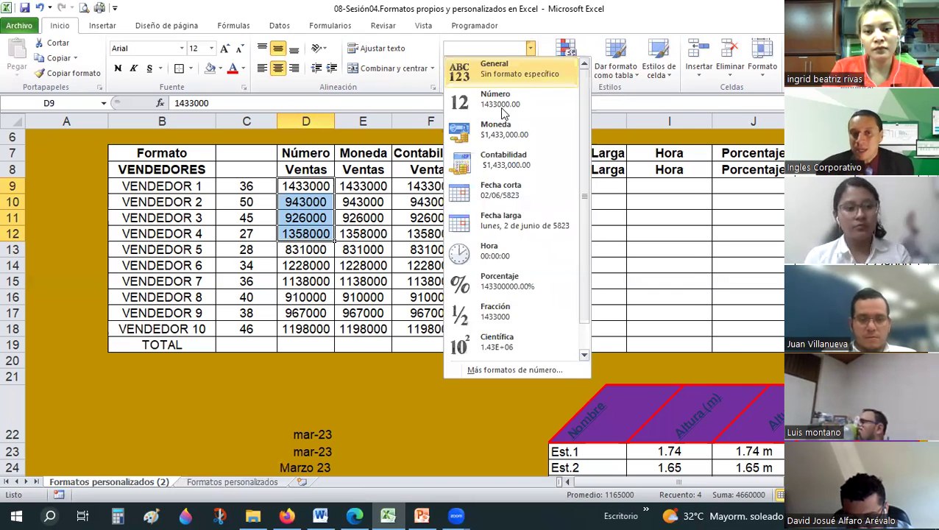
pyautogui.click(493, 96)
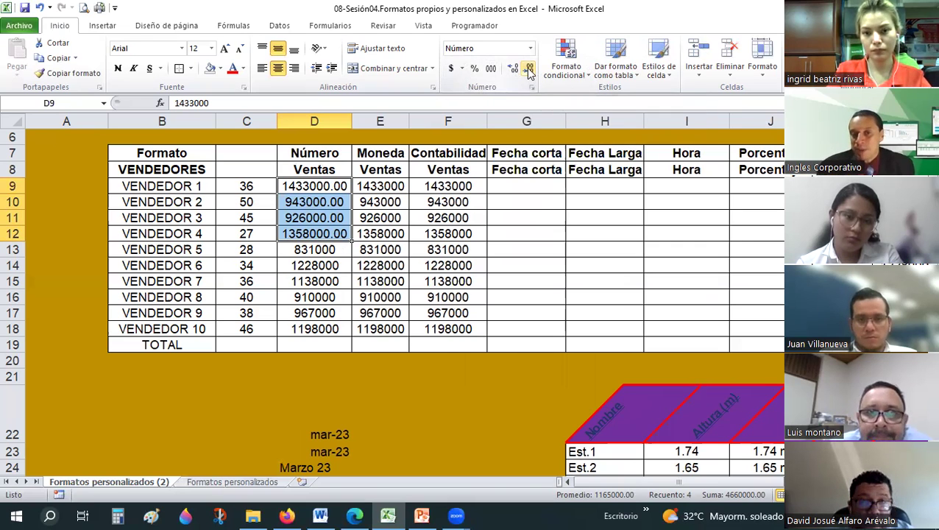
pyautogui.doubleClick(529, 70)
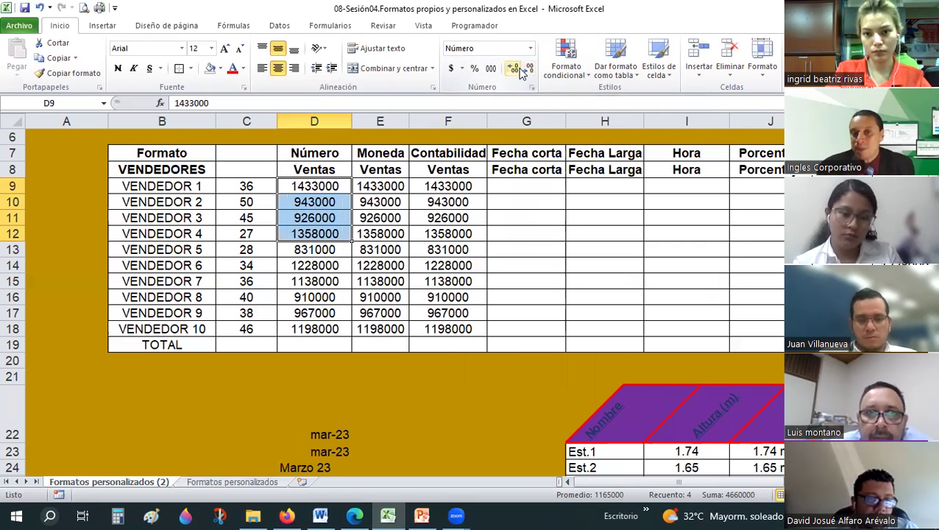
pyautogui.doubleClick(513, 68)
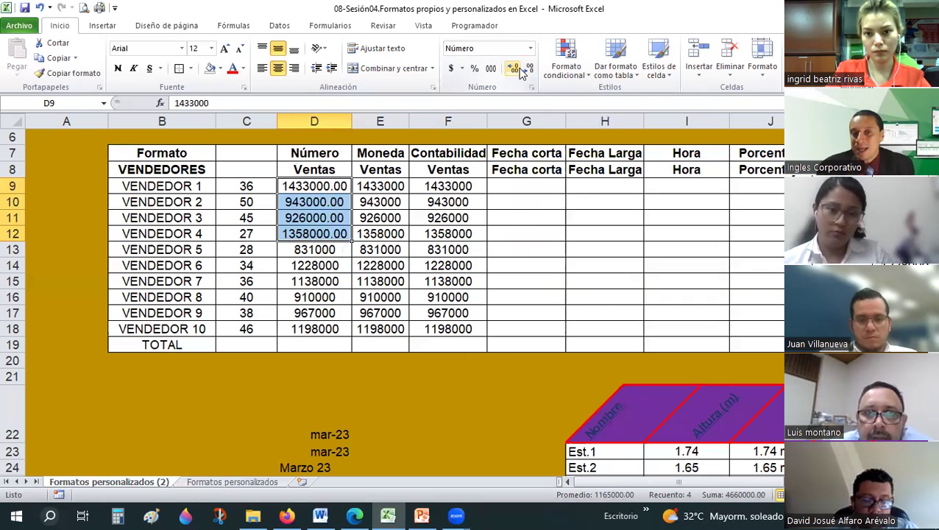
# Step: Compare with F16's format, reselect D9:D12 leaving D9 active, and zoom in
pyautogui.click(449, 297)
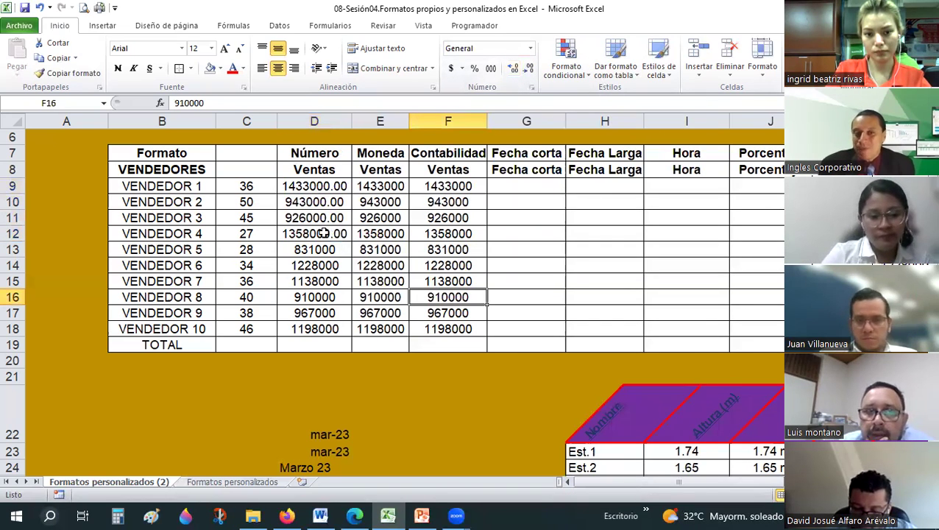
pyautogui.moveTo(316, 187); pyautogui.dragTo(314, 234)
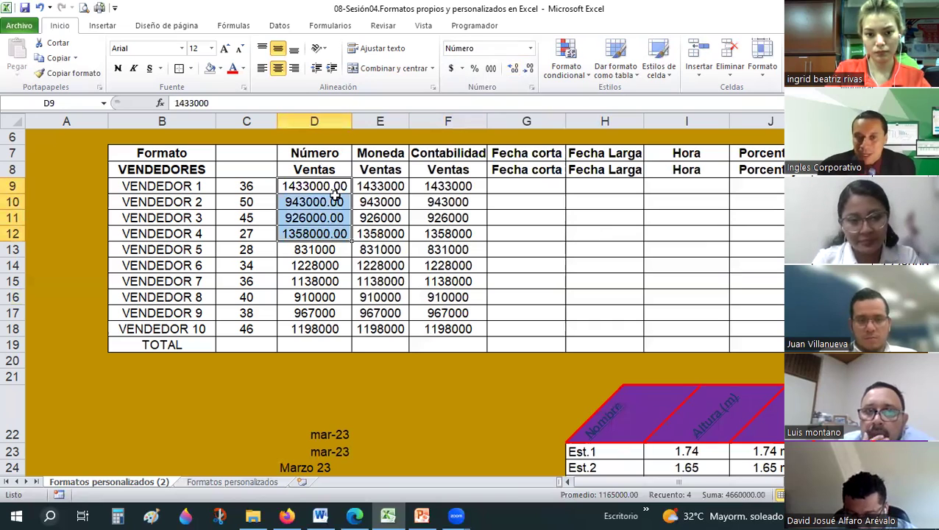
pyautogui.hotkey('shift', 'Up')
pyautogui.hotkey('shift', 'Up')
pyautogui.hotkey('shift', 'Up')
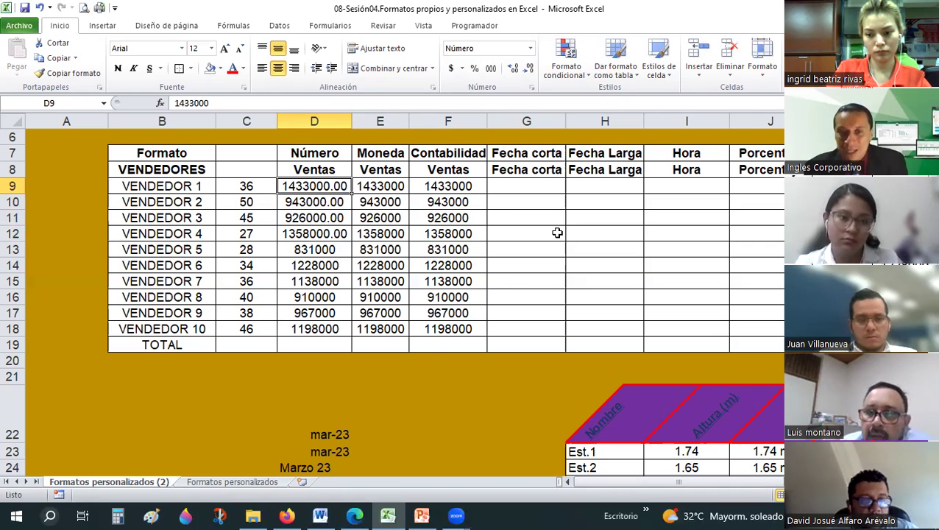
pyautogui.keyDown('ctrl'); pyautogui.scroll(2, 557, 232); pyautogui.keyUp('ctrl')
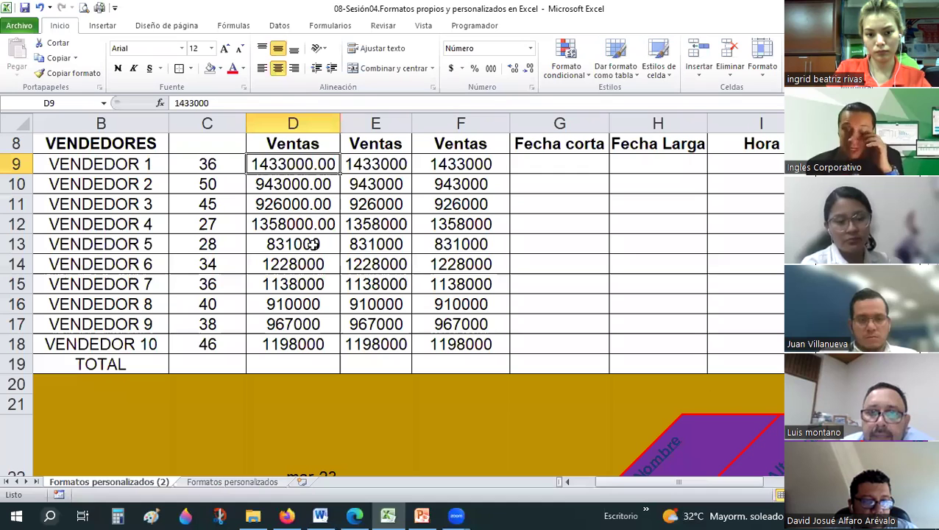
pyautogui.click(579, 483)
pyautogui.scroll(1, 499, 353)
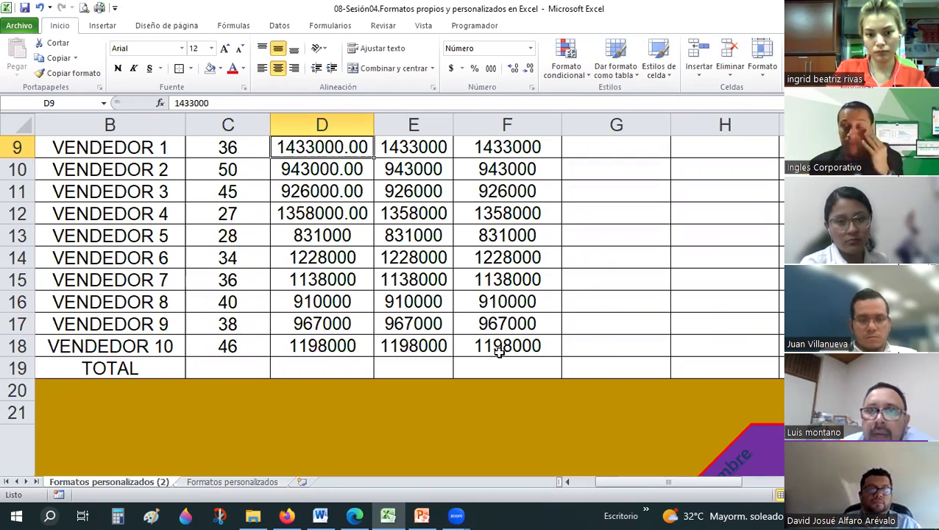
pyautogui.scroll(1, 499, 353)
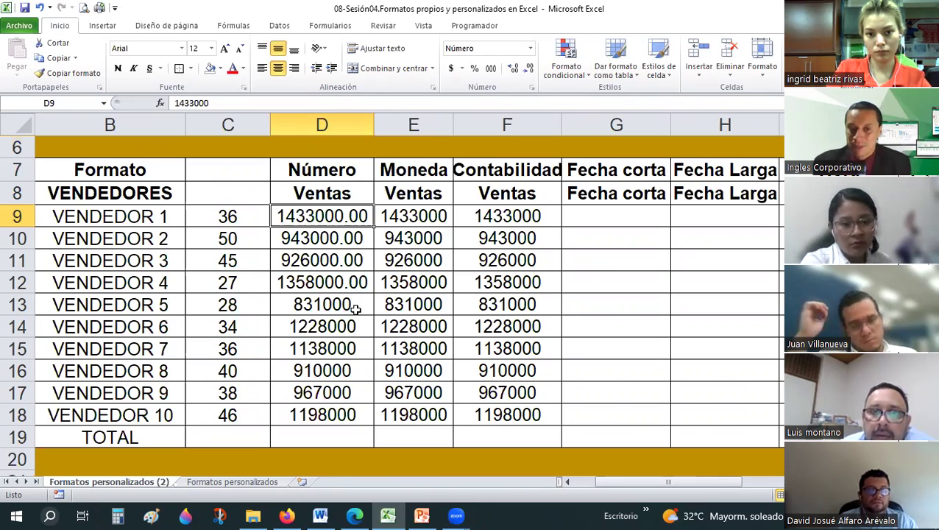
# Step: Give D13:D16 Comma Style thousands separators with two decimals, then copy D14
pyautogui.moveTo(356, 302); pyautogui.dragTo(344, 360)
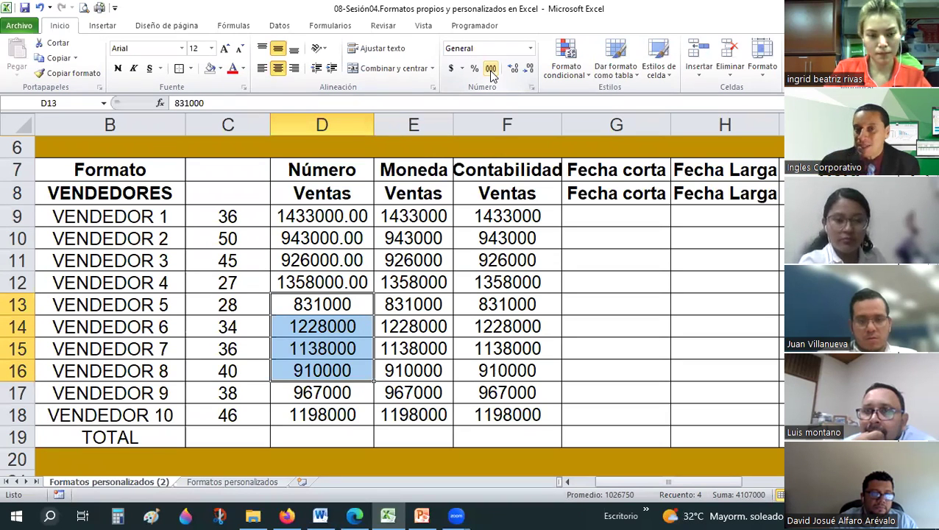
pyautogui.click(491, 70)
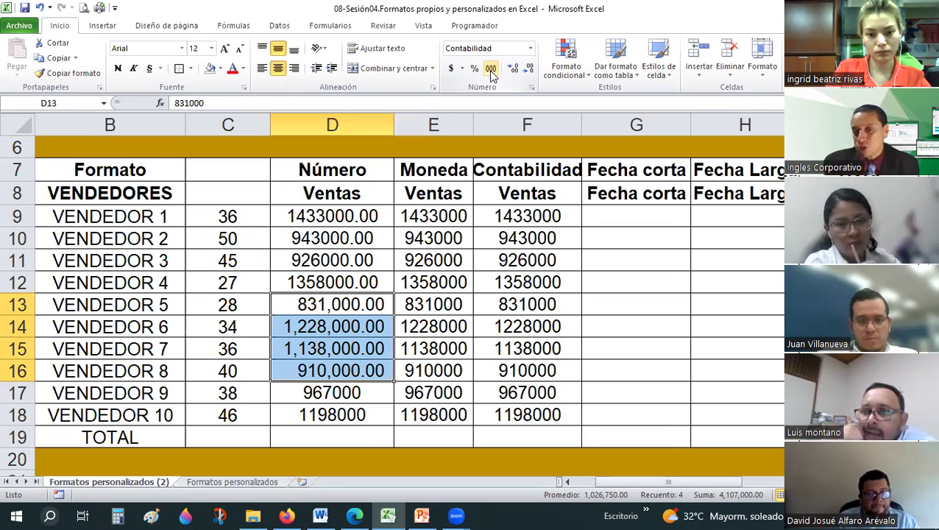
pyautogui.click(375, 328)
pyautogui.press('Down')
pyautogui.press('Down')
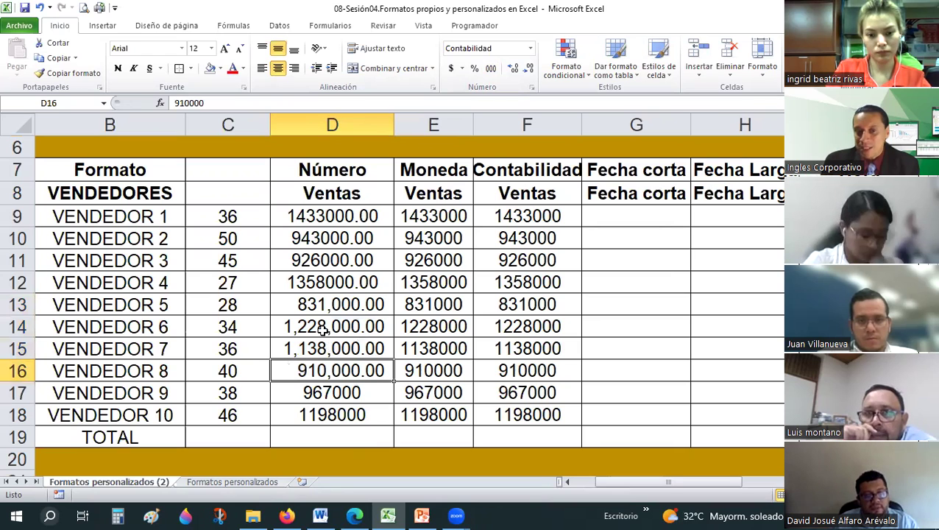
pyautogui.click(321, 329)
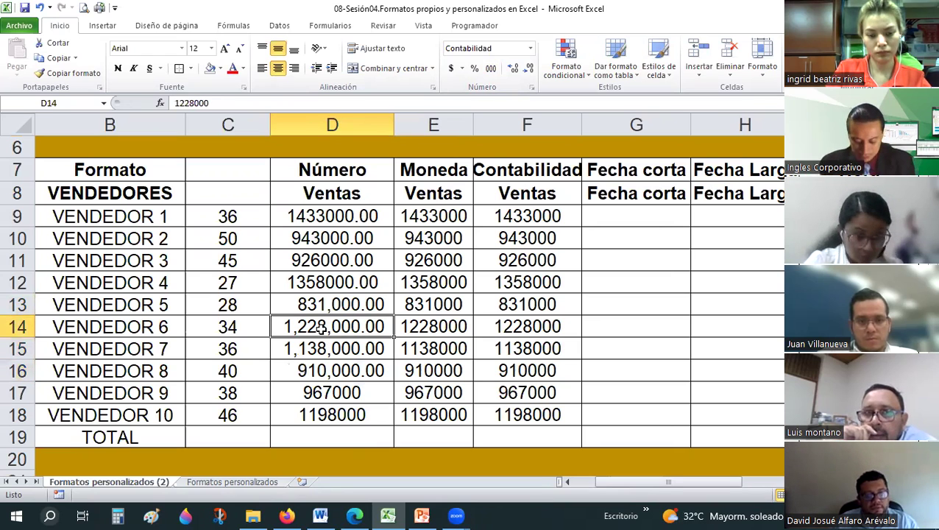
pyautogui.hotkey('ctrl', 'c')
pyautogui.rightClick(312, 215)
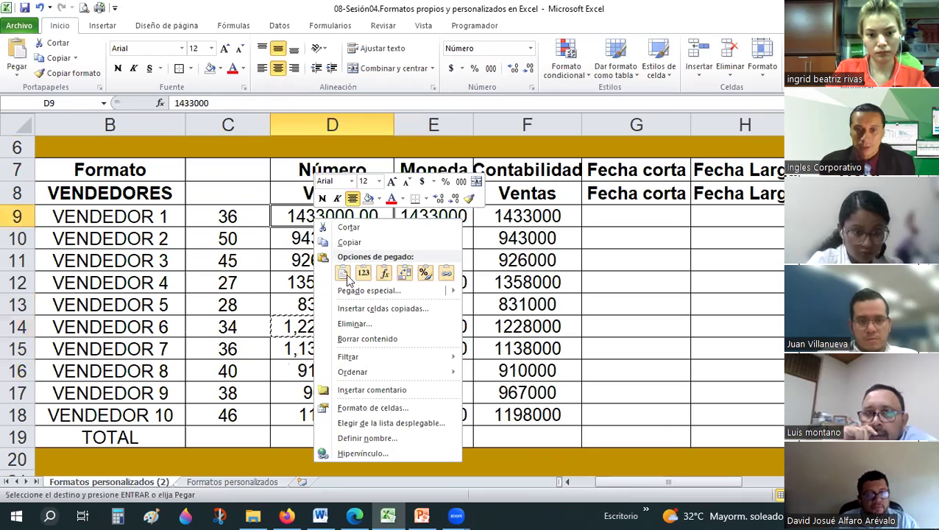
pyautogui.click(363, 273)
pyautogui.press('Up')
pyautogui.press('Up')
pyautogui.press('Up')
pyautogui.keyDown('ctrl'); pyautogui.click(332, 326); pyautogui.keyUp('ctrl')
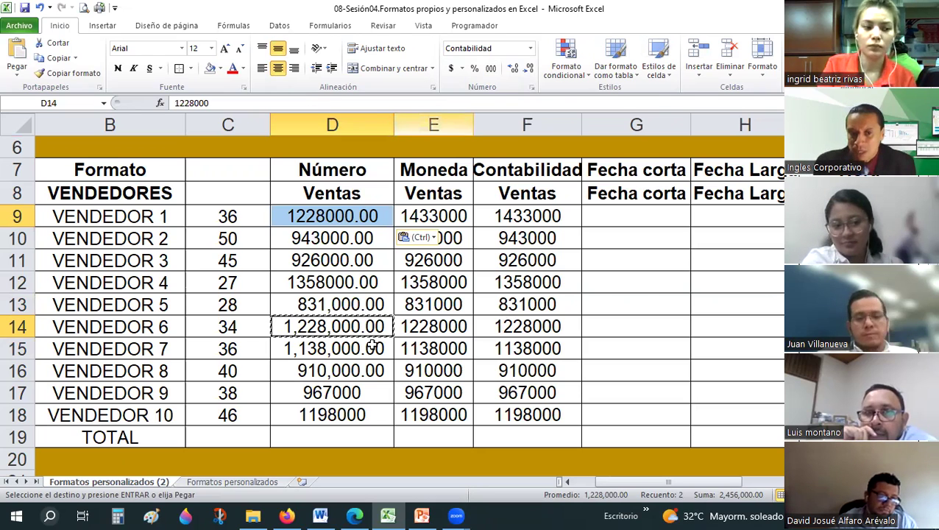
pyautogui.press('Up')
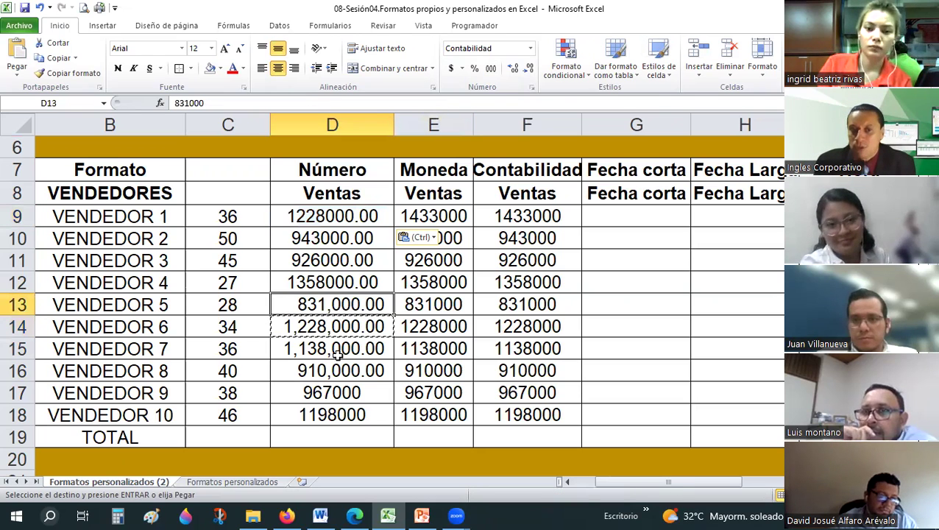
pyautogui.hotkey('shift', 'Down')
pyautogui.hotkey('shift', 'Down')
pyautogui.moveTo(336, 370); pyautogui.dragTo(337, 370)
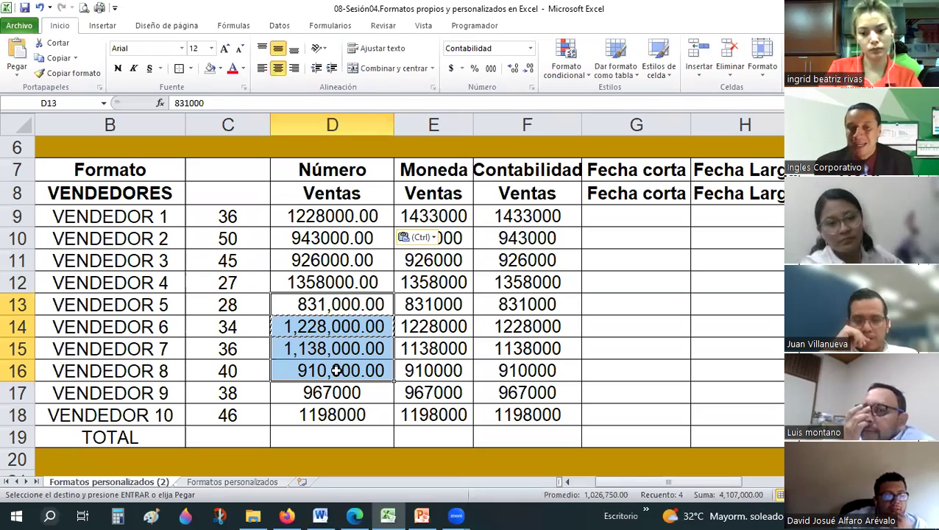
pyautogui.scroll(-1, 326, 359)
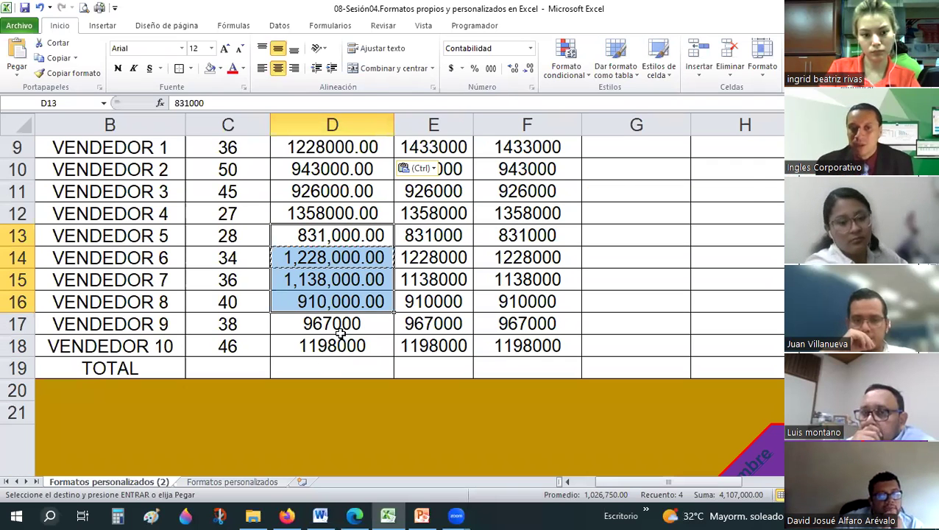
pyautogui.scroll(1, 340, 332)
pyautogui.click(329, 216)
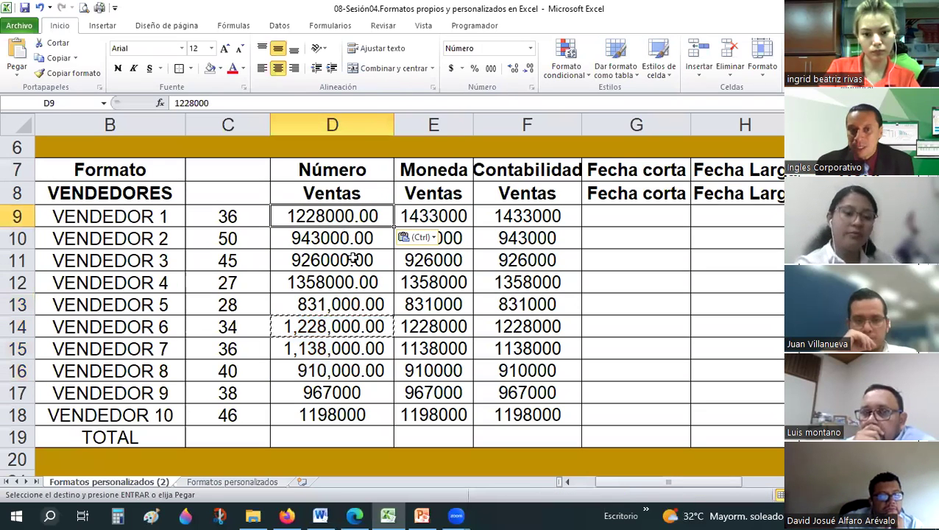
pyautogui.click(330, 333)
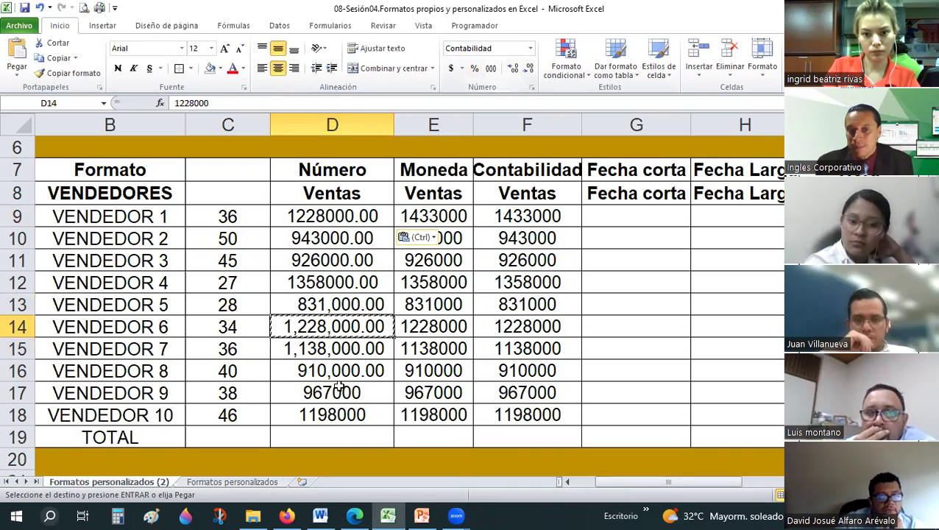
pyautogui.moveTo(336, 385); pyautogui.dragTo(337, 417)
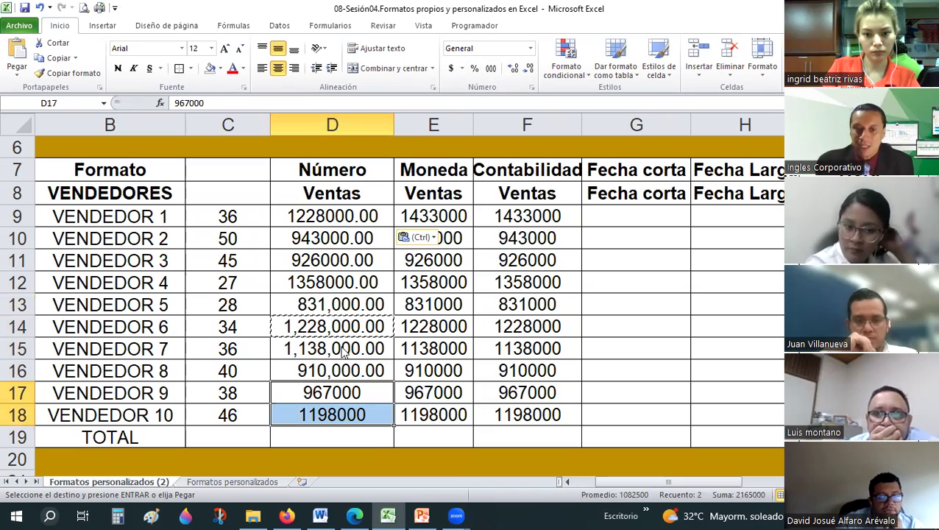
# Step: For D17:D18 open Personalizada and step through #,##0.00, #,##0;-#,##0 to #,##0;[Rojo]-#,##0
pyautogui.rightClick(342, 353)
pyautogui.click(341, 348)
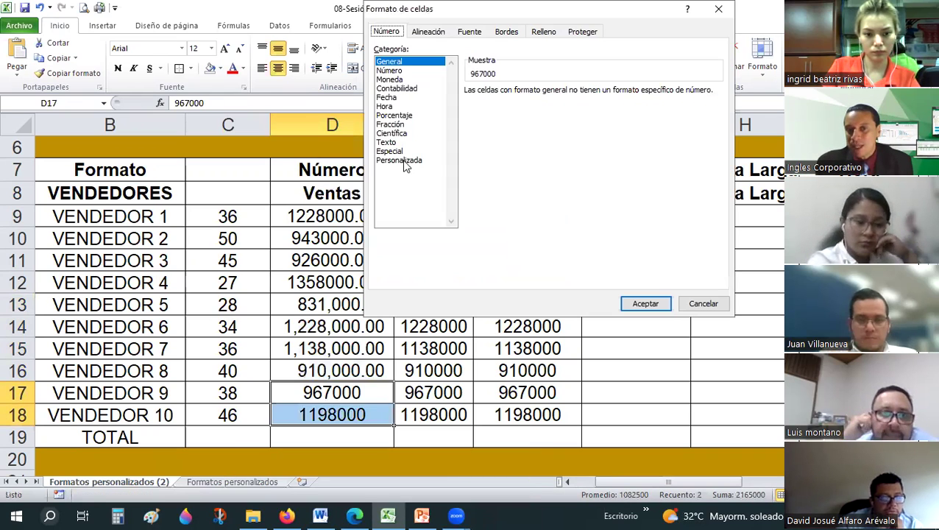
pyautogui.click(401, 160)
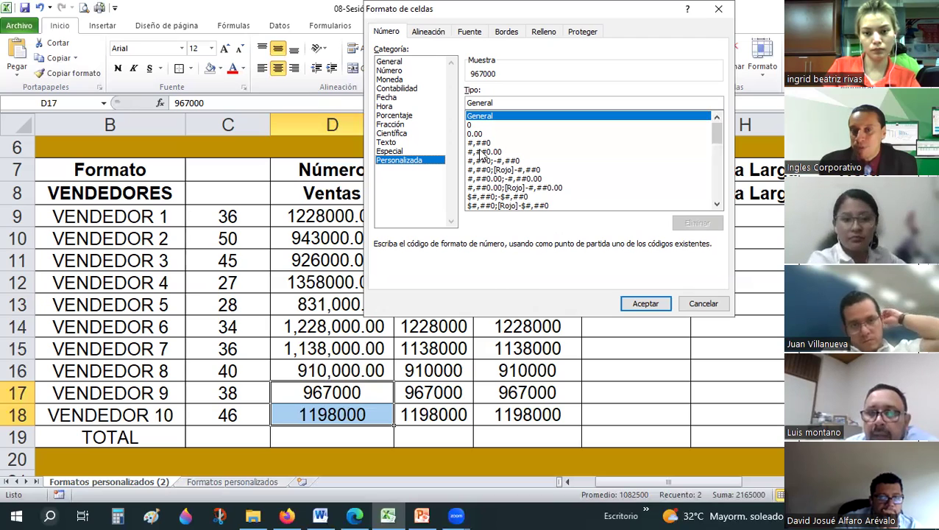
pyautogui.click(480, 153)
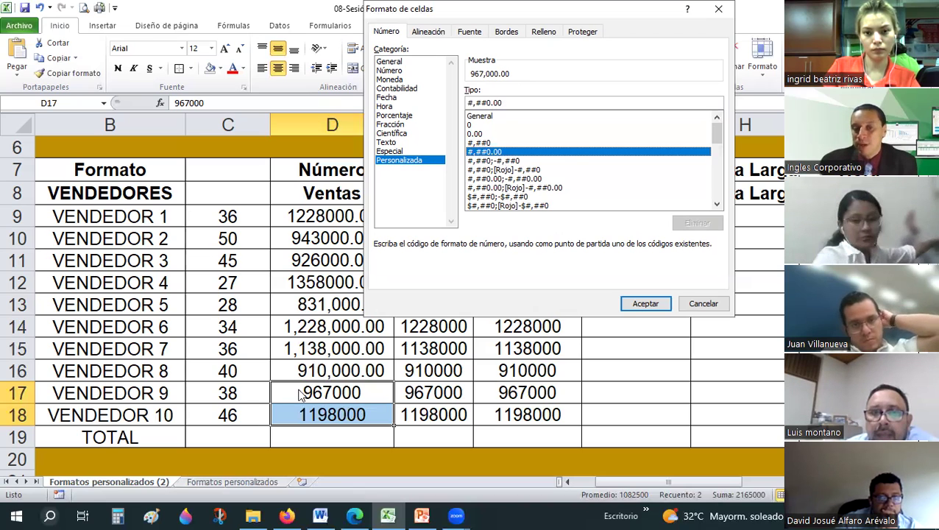
pyautogui.click(501, 161)
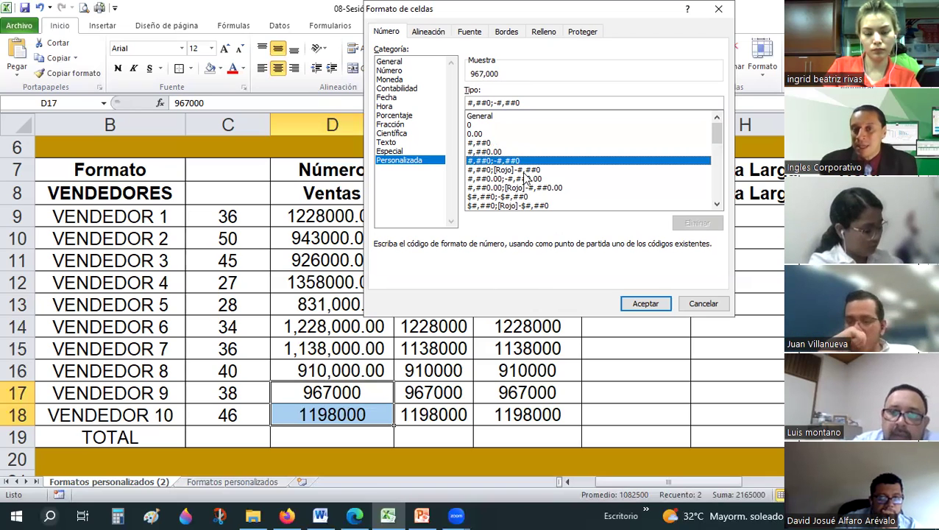
pyautogui.press('Down')
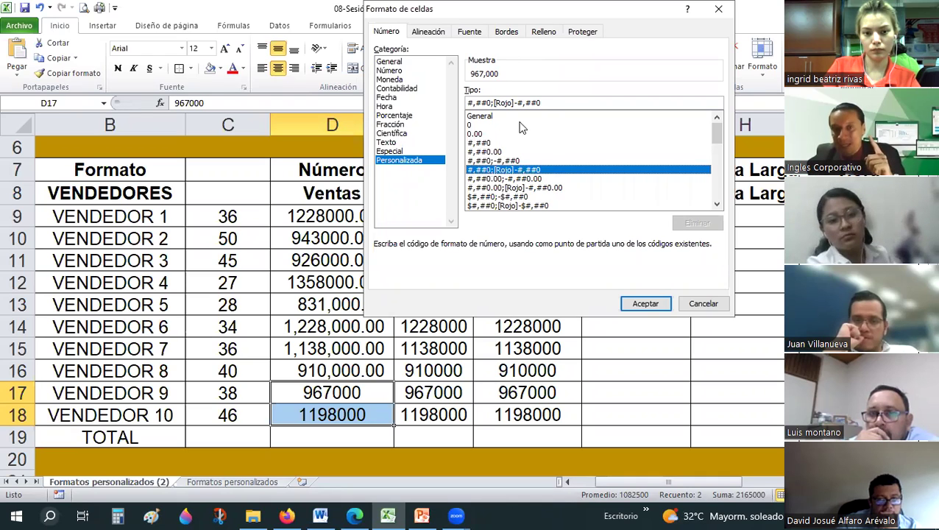
# Step: Apply #,##0.00;[Rojo]-#,##0.00 to D17:D18, displaying 967,000.00 and 1,198,000.00
pyautogui.press('Down')
pyautogui.press('Down')
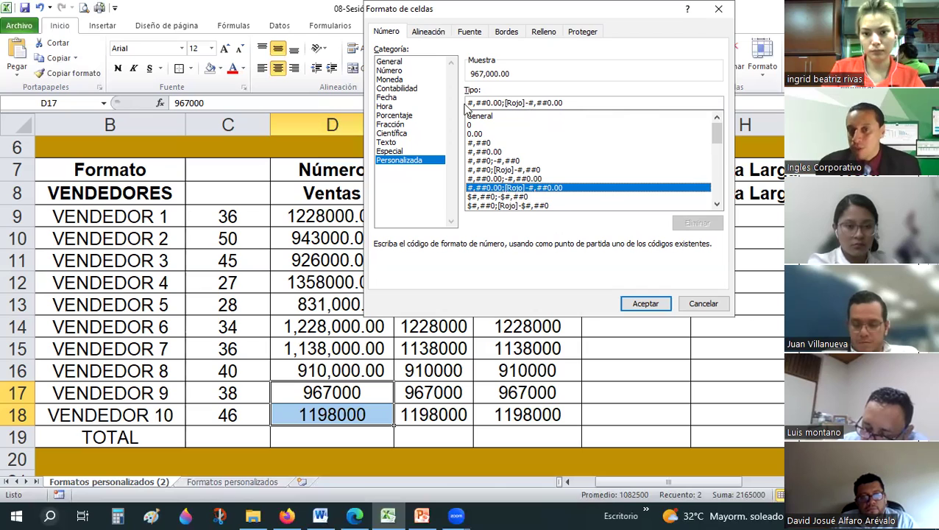
pyautogui.click(587, 102)
pyautogui.doubleClick(563, 103)
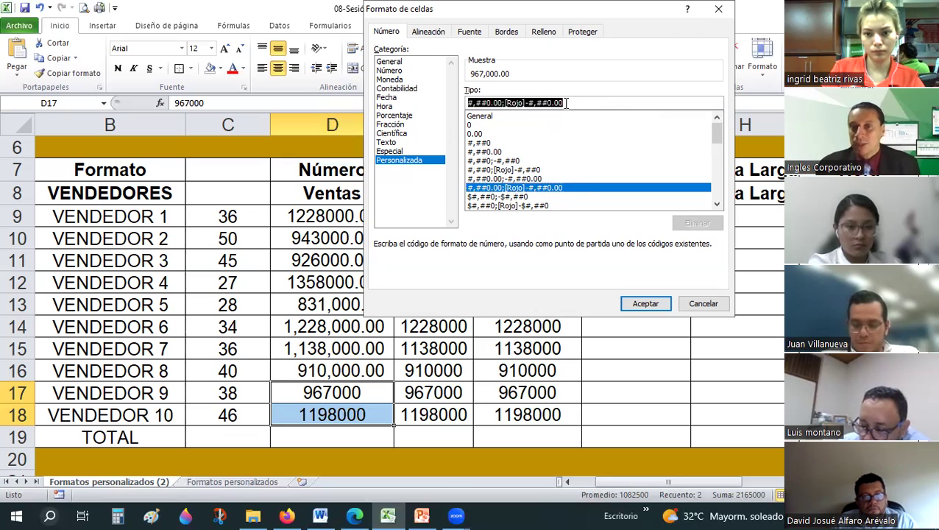
pyautogui.click(580, 187)
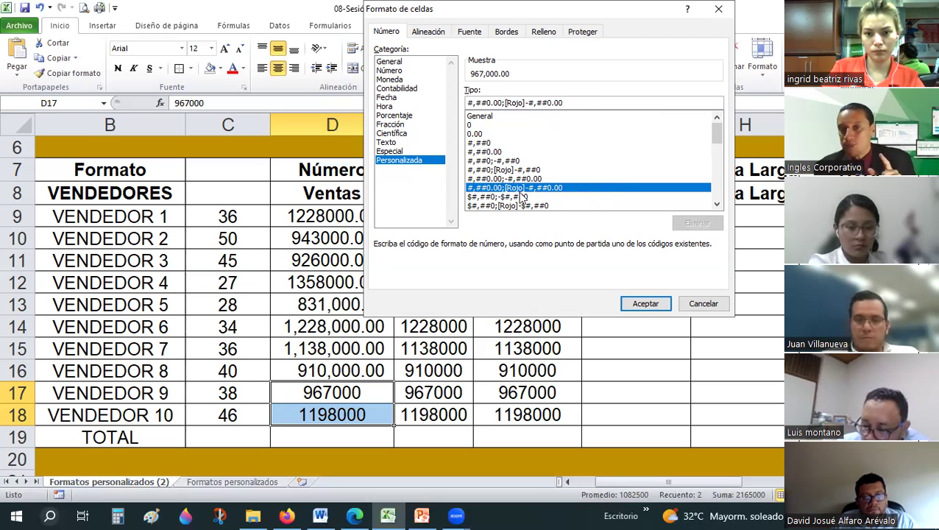
pyautogui.click(644, 303)
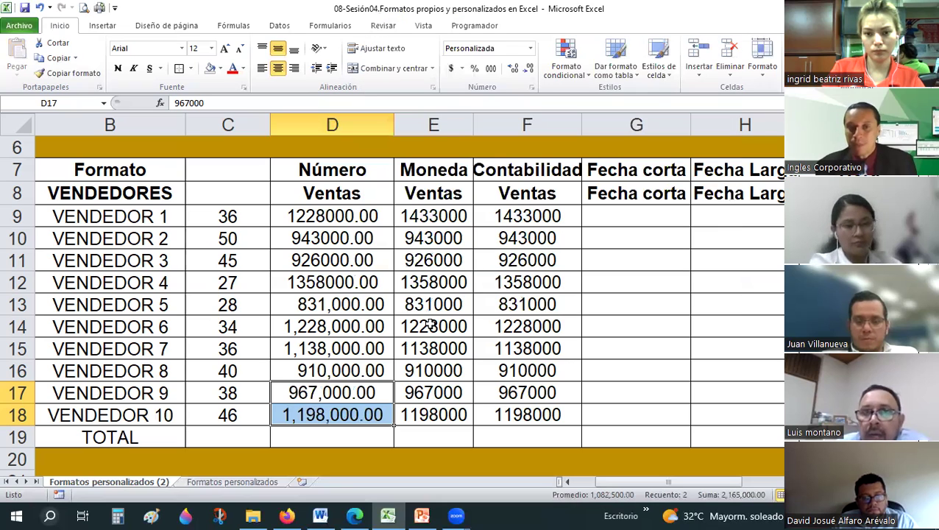
# Step: Enter -25000 as VENDEDOR 9's sales in cell D17
pyautogui.scroll(-1, 408, 357)
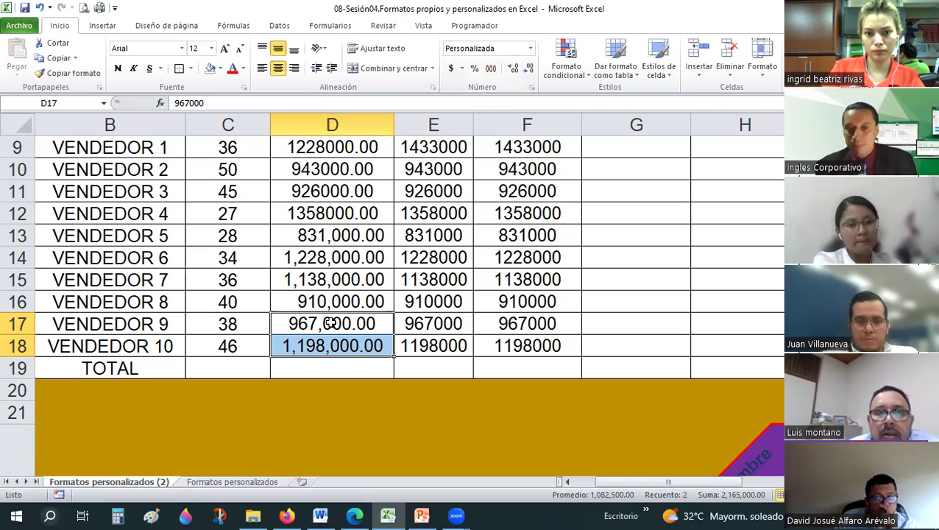
pyautogui.hotkey('shift', 'Up')
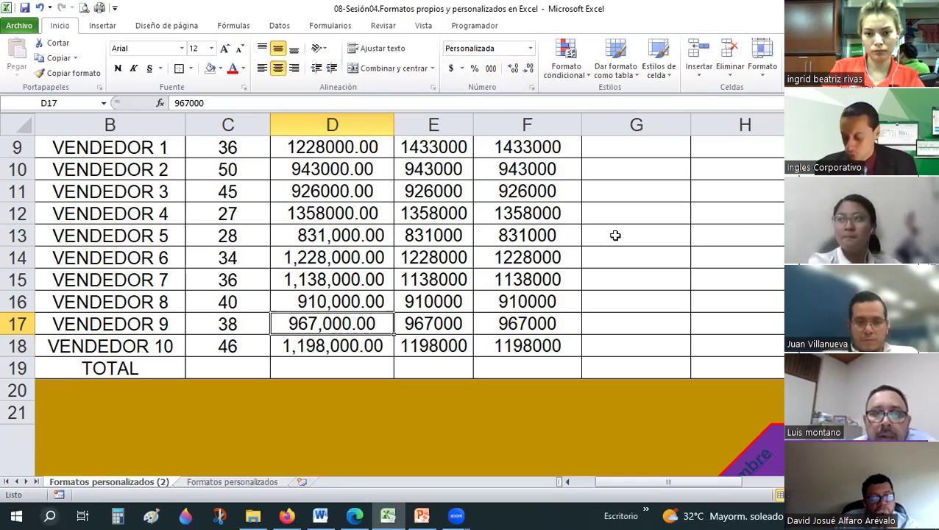
pyautogui.write('-')
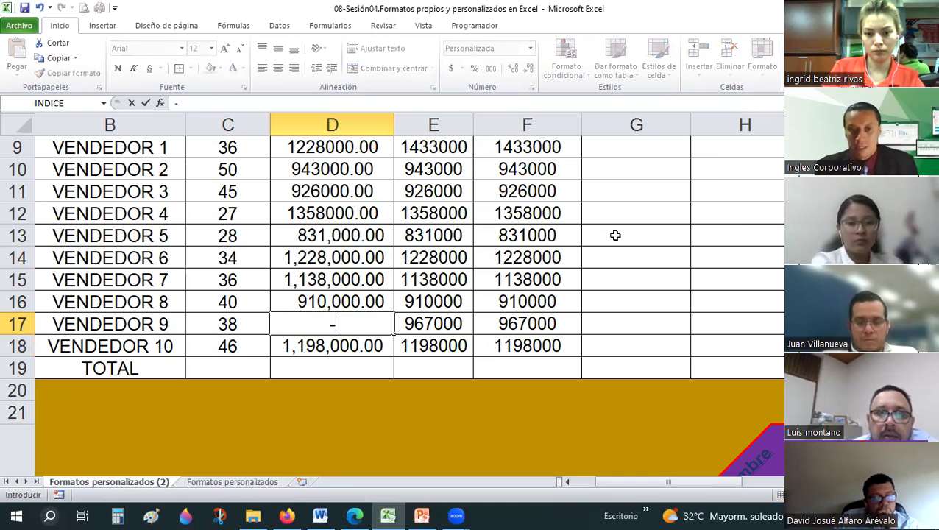
pyautogui.write('25000')
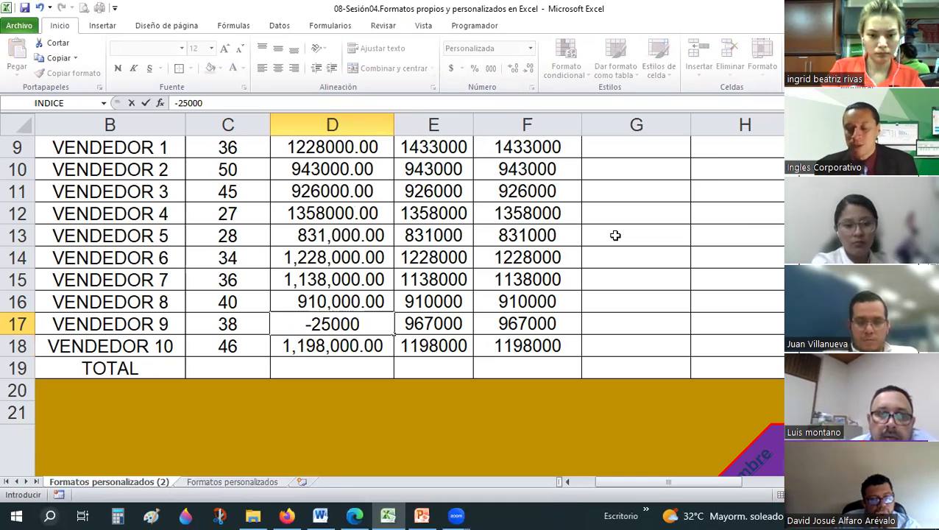
pyautogui.press('Return')
# Step: Check D17's custom number format in Formato de celdas, then cancel without changes
pyautogui.press('Up')
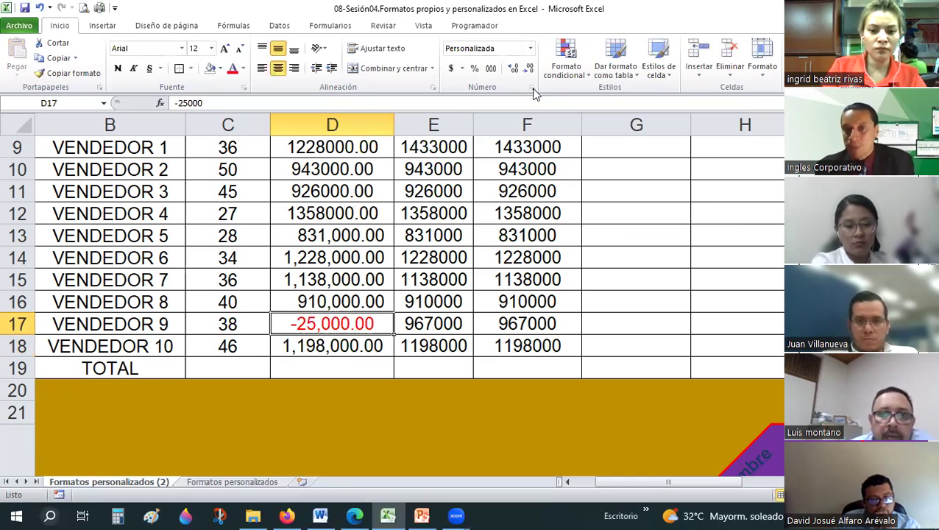
pyautogui.hotkey('ctrl', '1')
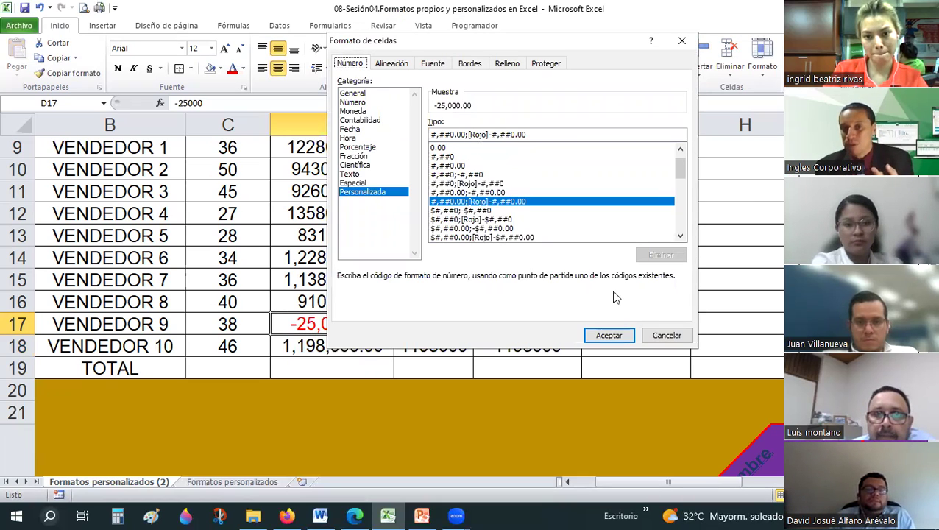
pyautogui.click(666, 337)
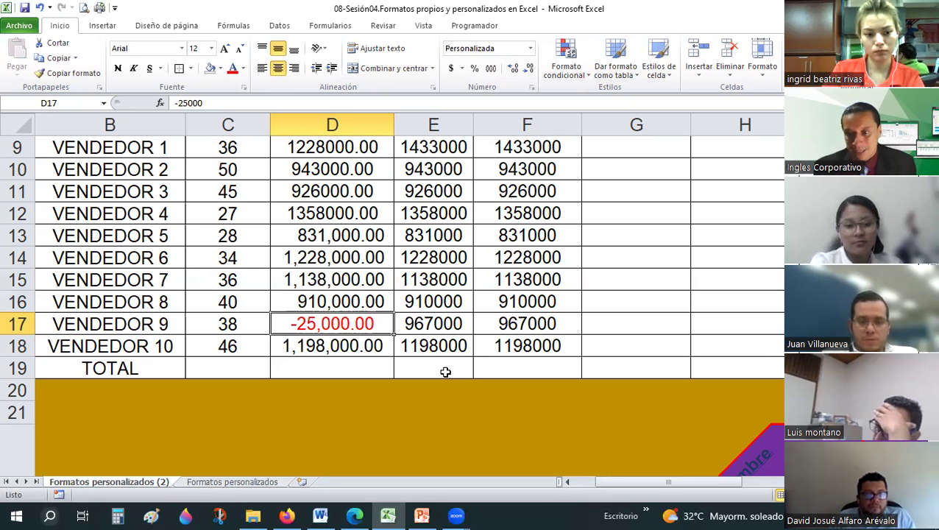
# Step: Compare the number formats of the sales in D9:D12 and D13:D16
pyautogui.scroll(1, 378, 214)
pyautogui.moveTo(353, 217); pyautogui.dragTo(361, 410)
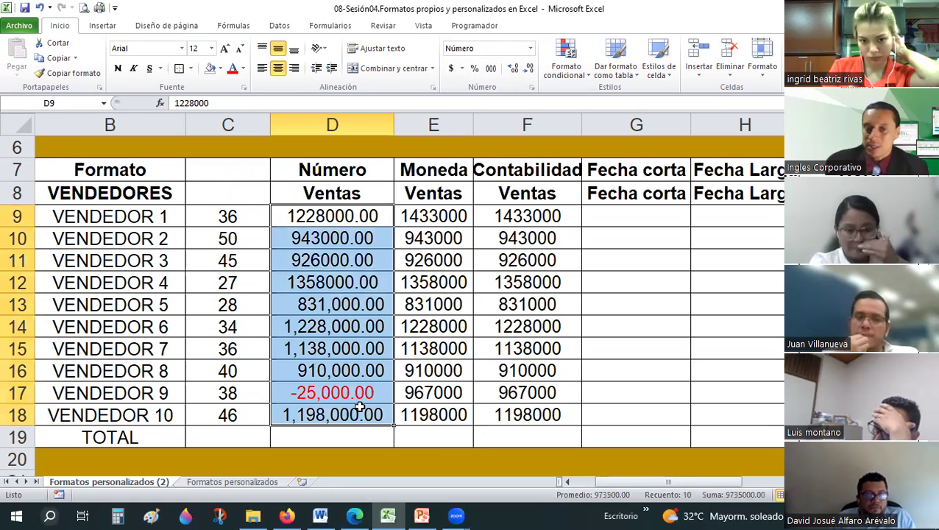
pyautogui.click(368, 214)
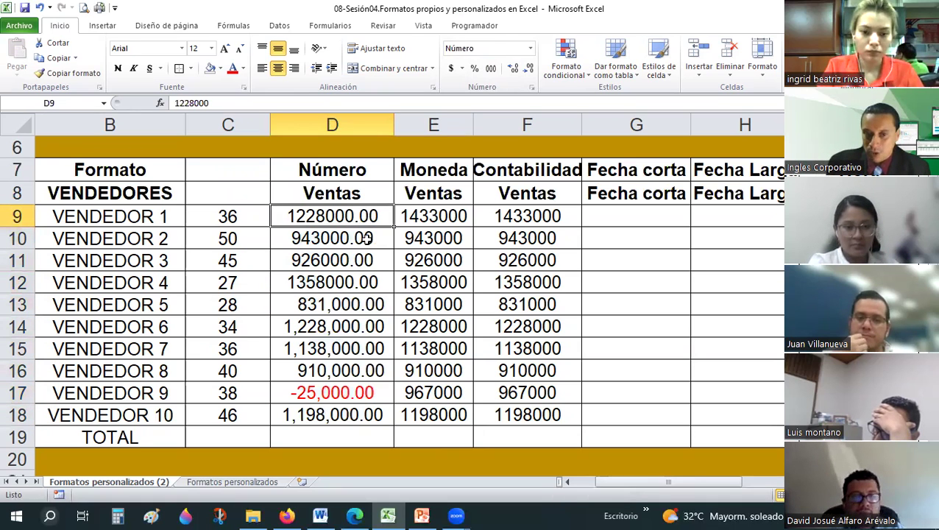
pyautogui.keyDown('shift'); pyautogui.click(367, 266); pyautogui.keyUp('shift')
pyautogui.moveTo(367, 282); pyautogui.dragTo(366, 284)
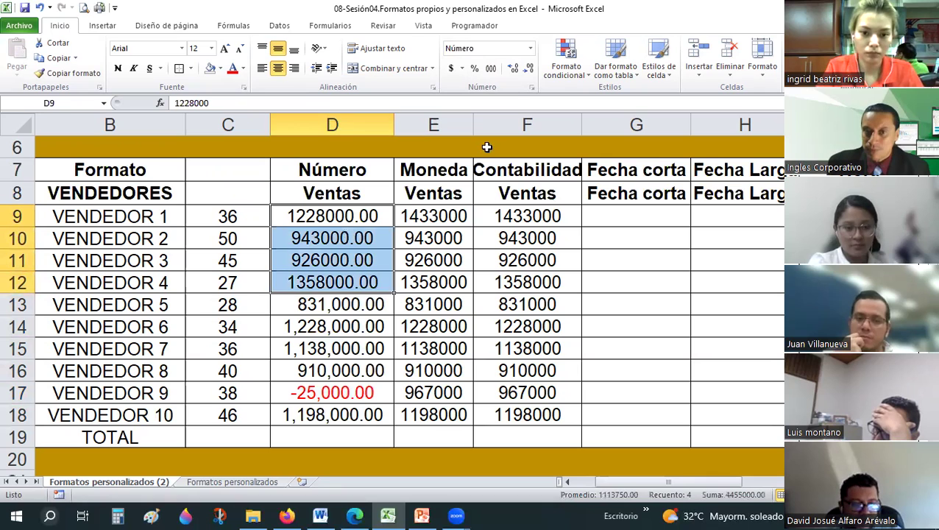
pyautogui.click(530, 48)
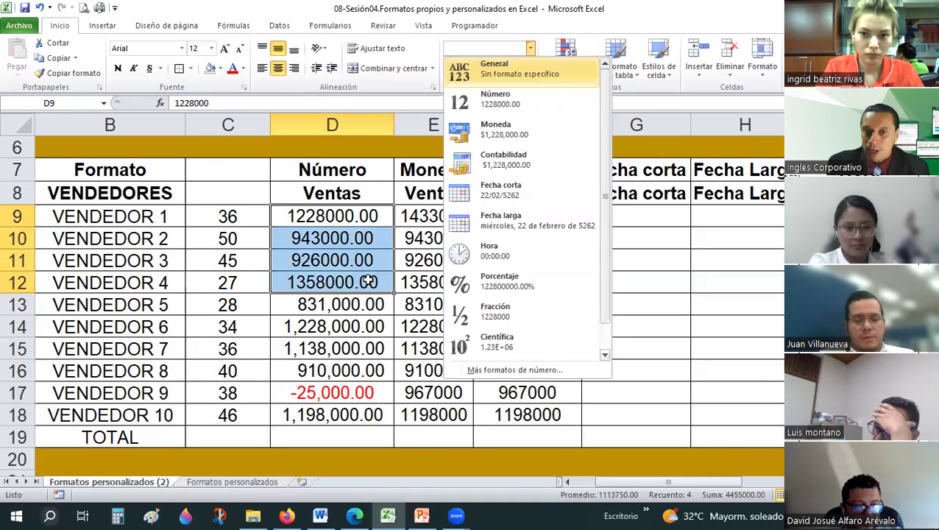
pyautogui.click(355, 308)
pyautogui.moveTo(356, 308); pyautogui.dragTo(365, 370)
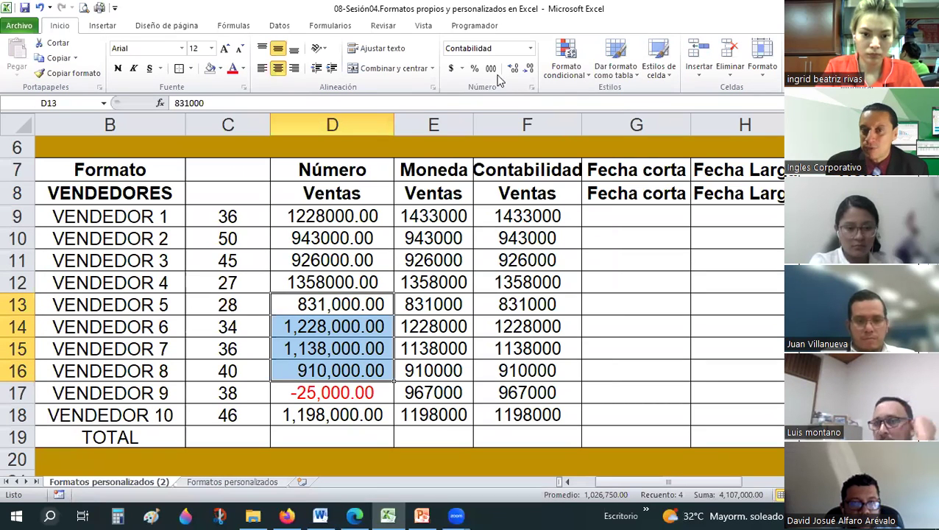
# Step: Open Formato de celdas for VENDEDOR 9 and 10's sales in D17:D18
pyautogui.click(334, 405)
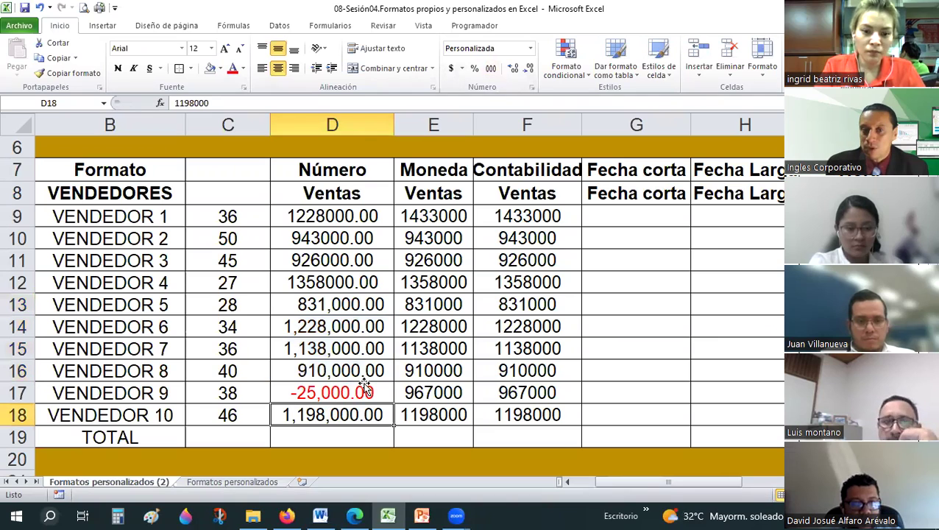
pyautogui.moveTo(365, 388); pyautogui.dragTo(346, 414)
pyautogui.click(532, 87)
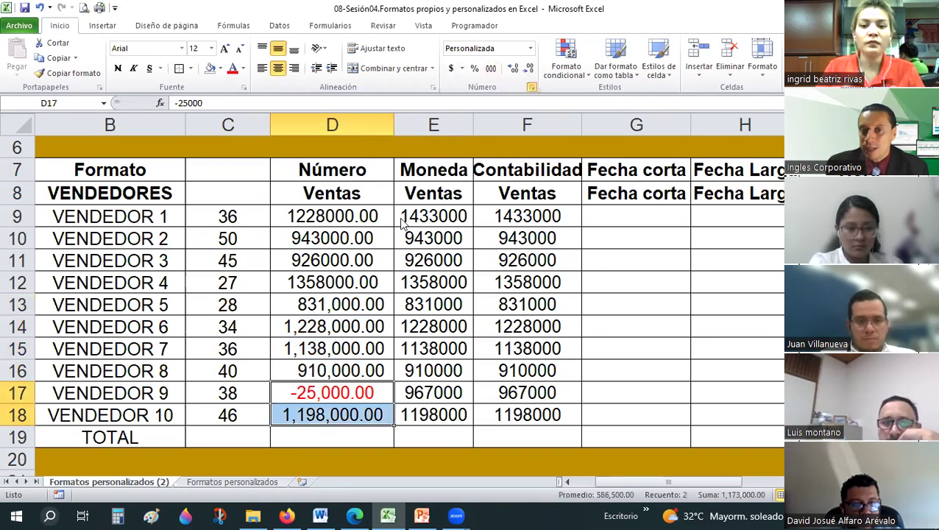
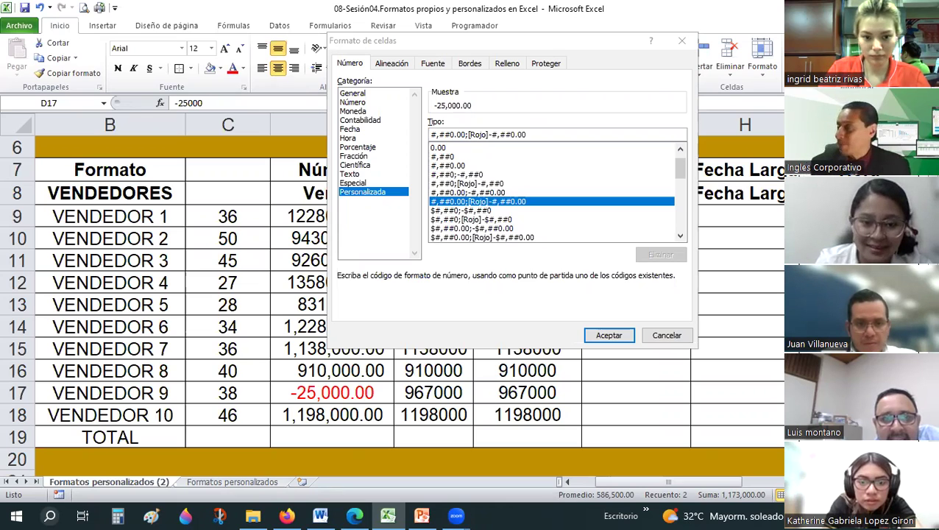
# Step: Close the format dialog unchanged and inspect the formats of D9, D13 and D17
pyautogui.click(667, 335)
pyautogui.click(527, 326)
pyautogui.click(314, 217)
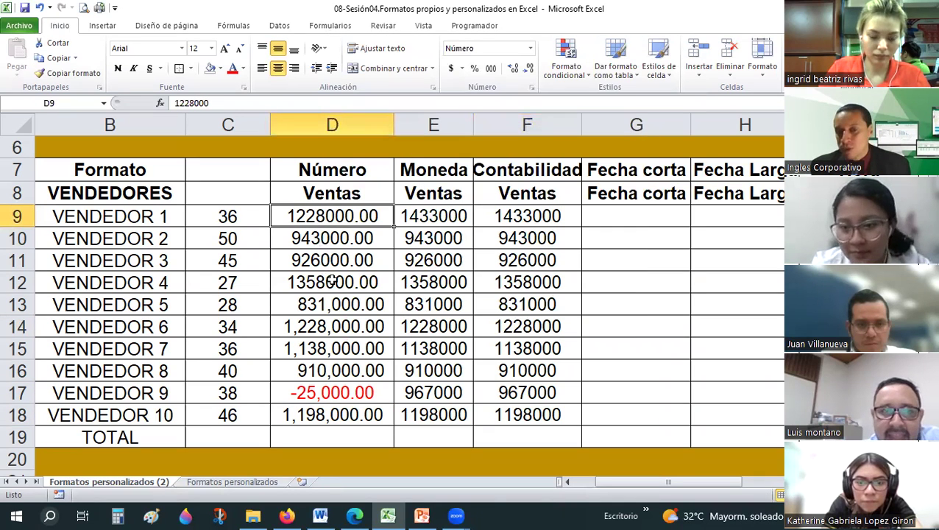
pyautogui.click(333, 305)
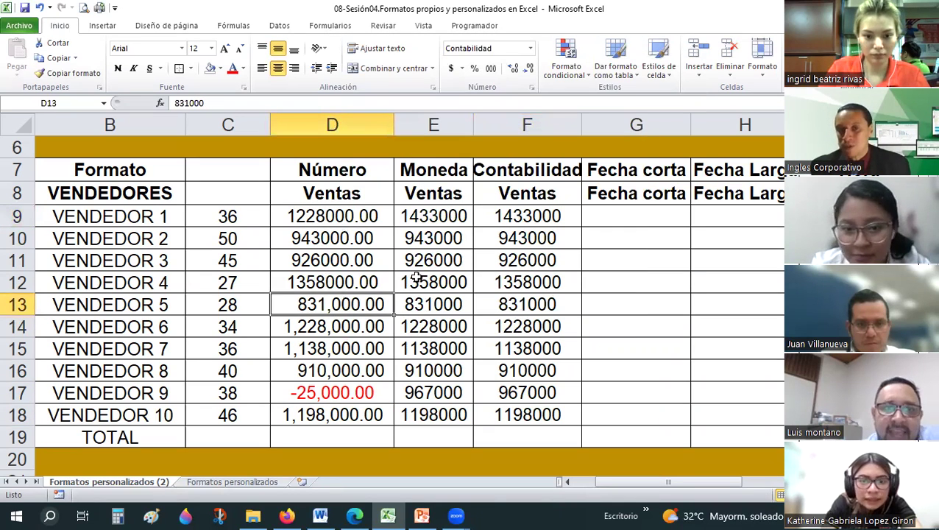
pyautogui.click(346, 393)
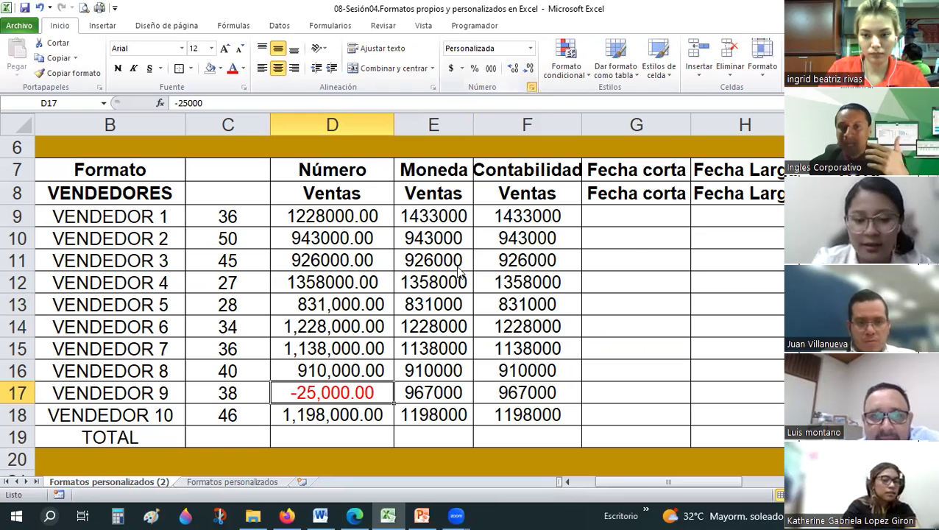
# Step: Change D17's custom format colour from [Rojo] to [Verde] so -25,000.00 shows green
pyautogui.hotkey('ctrl', '1')
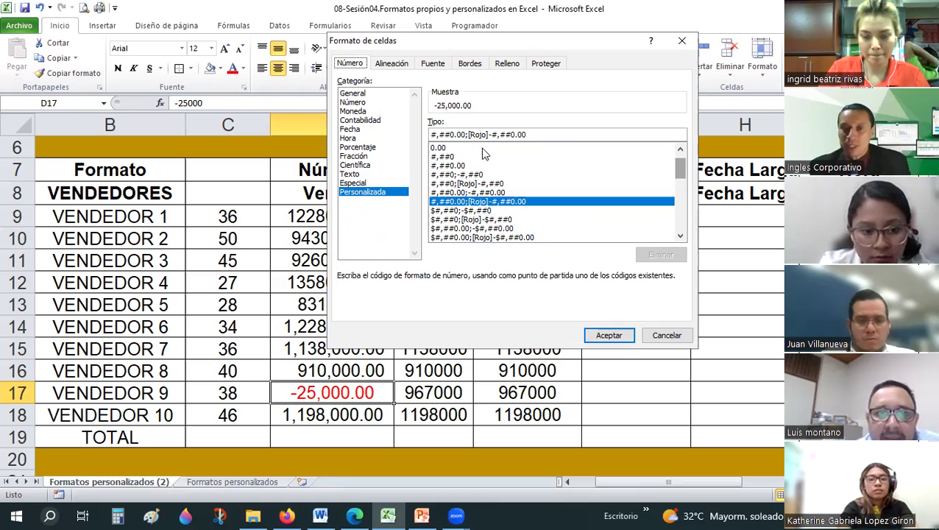
pyautogui.moveTo(486, 134); pyautogui.dragTo(474, 134)
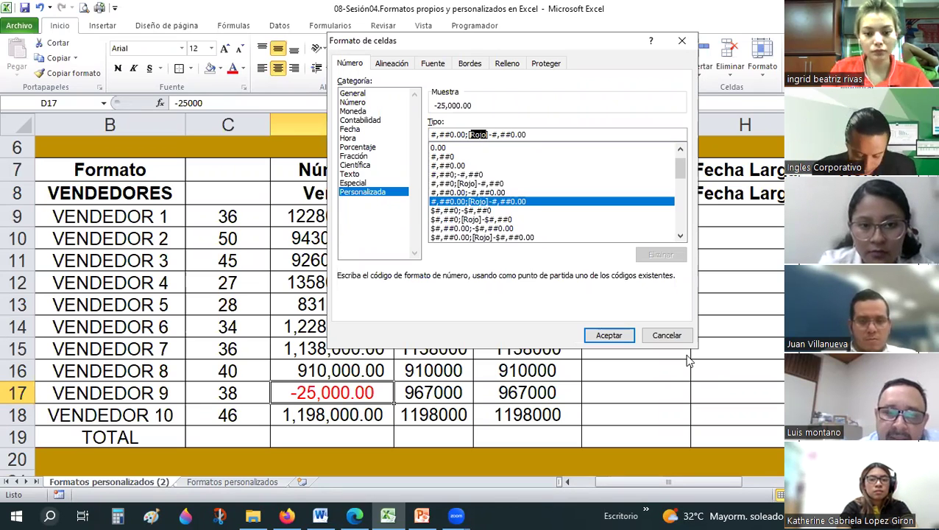
pyautogui.write('Verde')
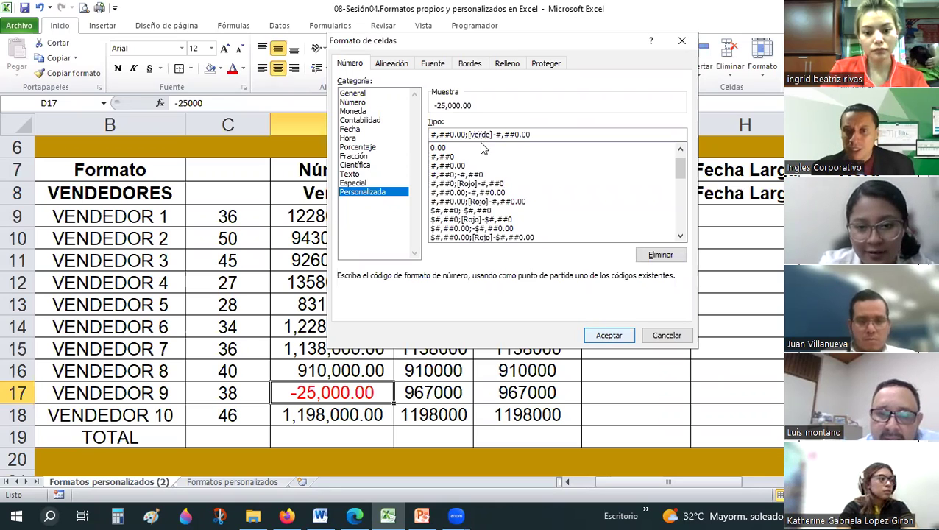
pyautogui.click(616, 341)
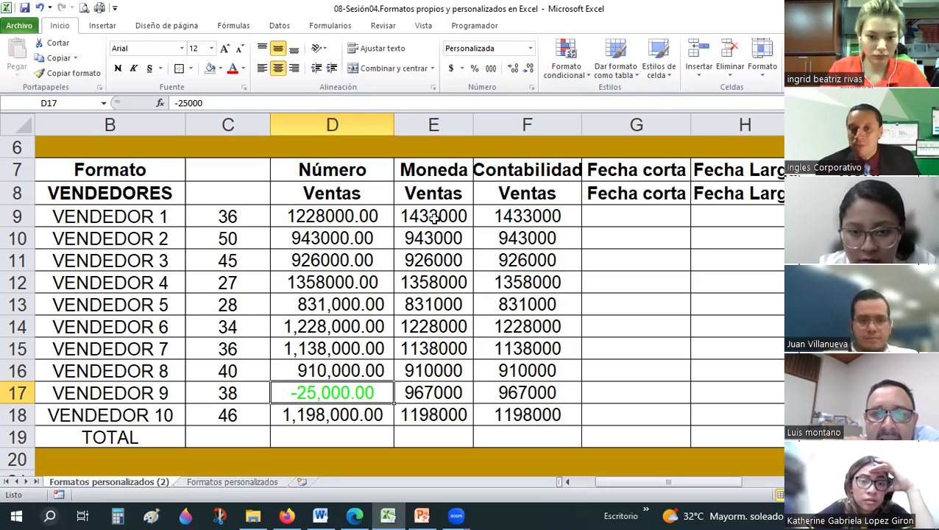
pyautogui.moveTo(436, 214); pyautogui.dragTo(427, 312)
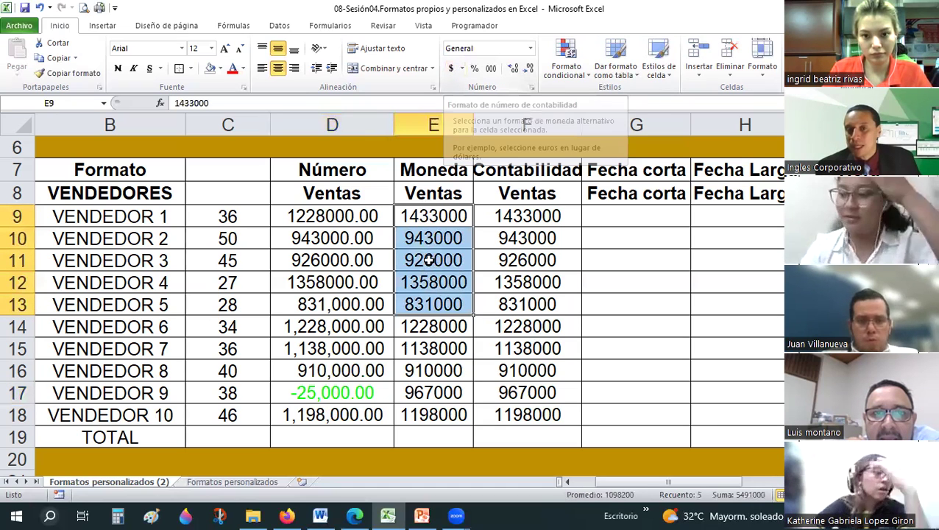
# Step: Give E9:E11 dollar accounting format from the accounting symbol list
pyautogui.moveTo(434, 216); pyautogui.dragTo(433, 259)
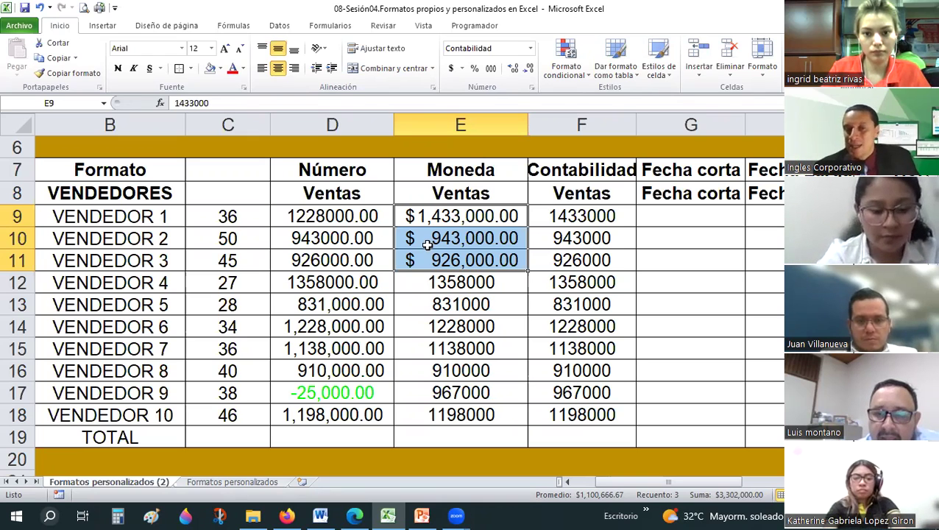
pyautogui.click(462, 69)
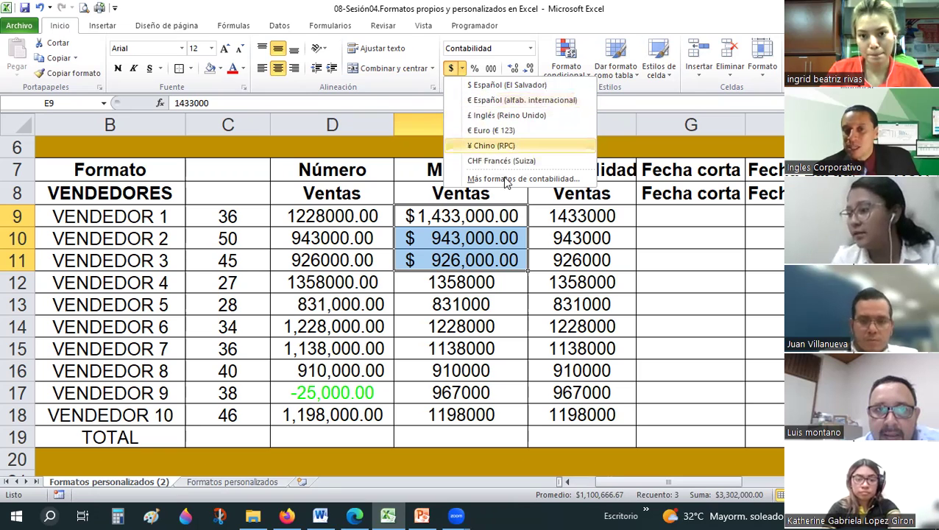
pyautogui.click(467, 179)
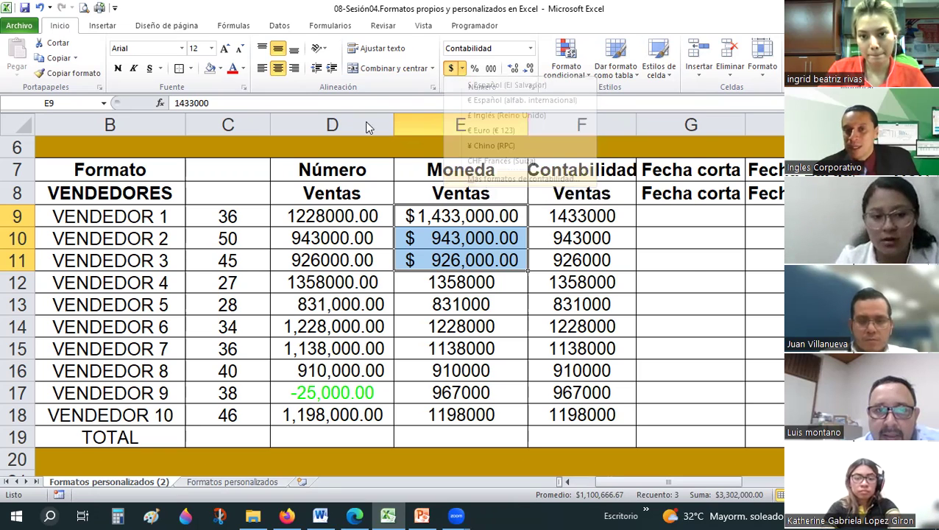
# Step: Browse the Moneda currency symbols in Format Cells, then cancel without changes
pyautogui.click(388, 111)
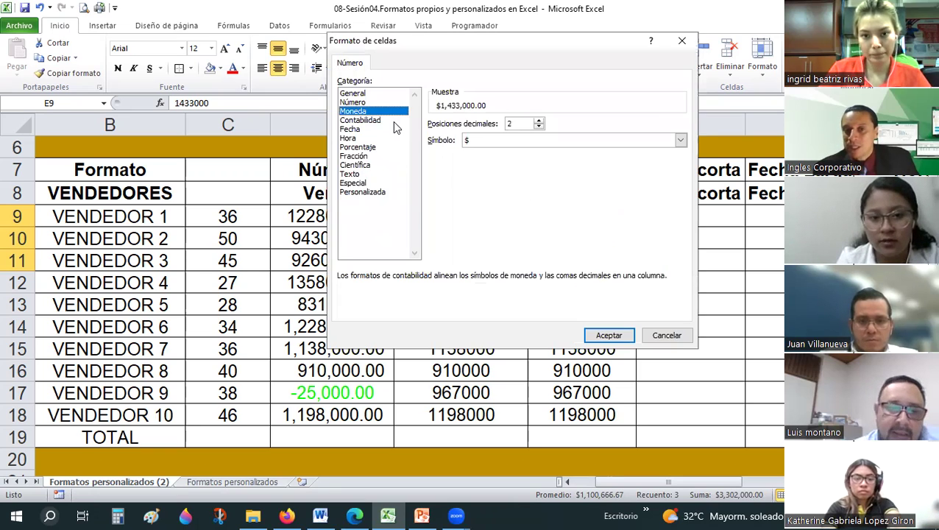
pyautogui.click(529, 140)
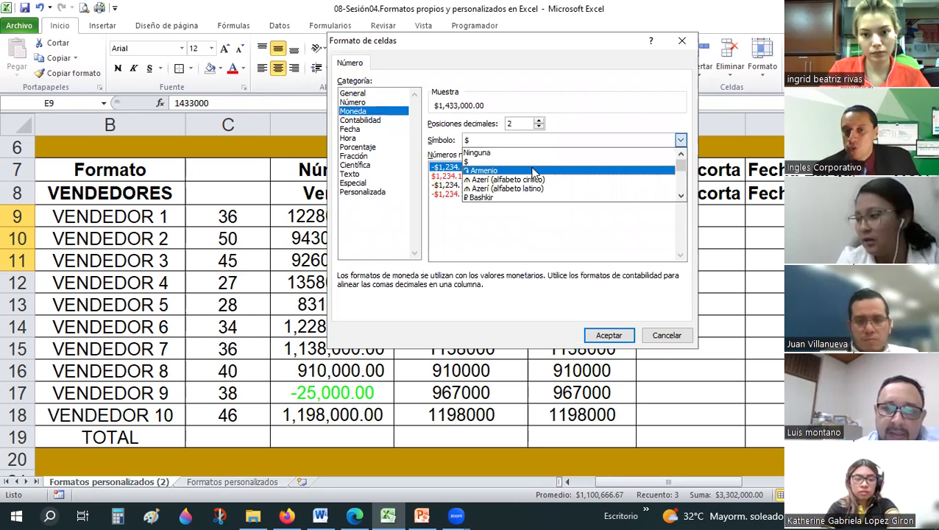
pyautogui.scroll(-1, 534, 172)
pyautogui.scroll(-1, 533, 172)
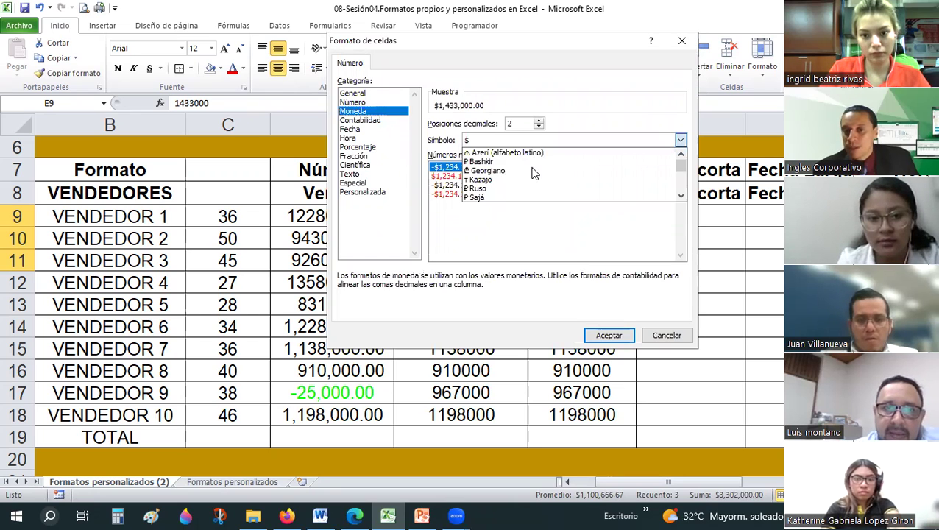
pyautogui.scroll(-3, 533, 172)
pyautogui.scroll(-2, 534, 172)
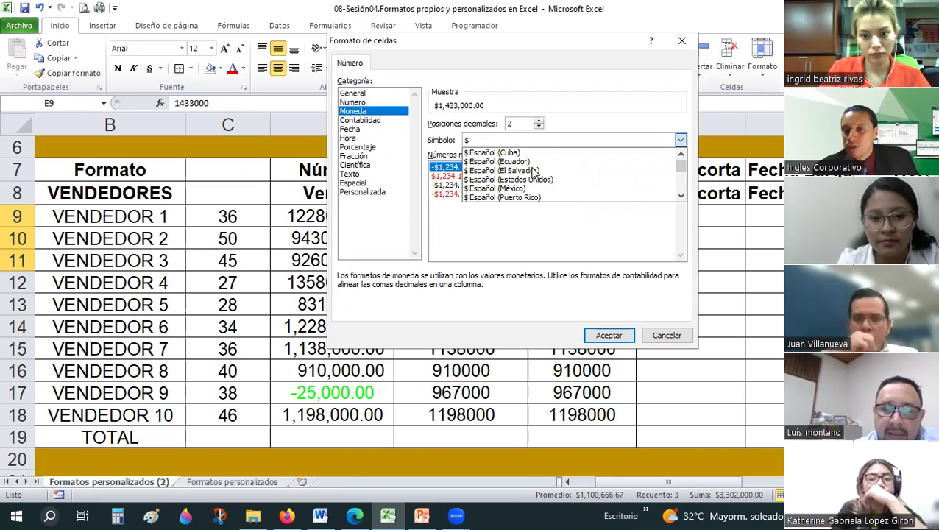
pyautogui.scroll(-2, 533, 172)
pyautogui.scroll(-3, 533, 172)
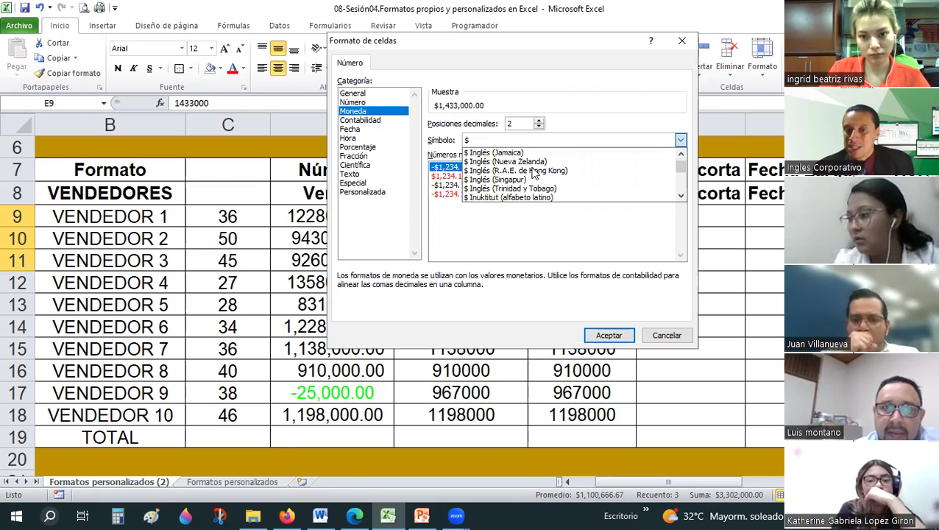
pyautogui.scroll(-2, 534, 173)
pyautogui.press('Escape')
pyautogui.press('Escape')
pyautogui.moveTo(488, 216)
pyautogui.mouseDown()
pyautogui.moveTo(482, 259)
pyautogui.moveTo(470, 250)
pyautogui.mouseUp()
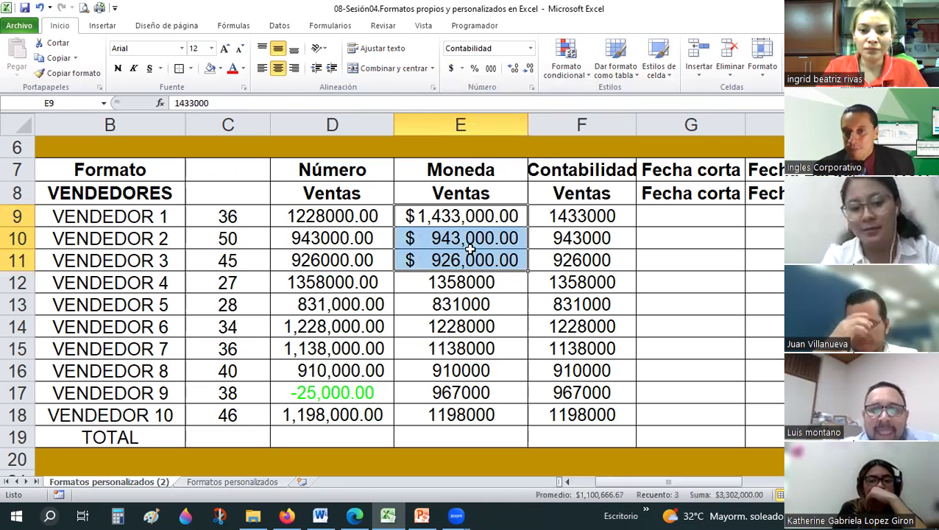
# Step: Apply Moneda currency format to E12:E15 from the Number Format list
pyautogui.click(431, 326)
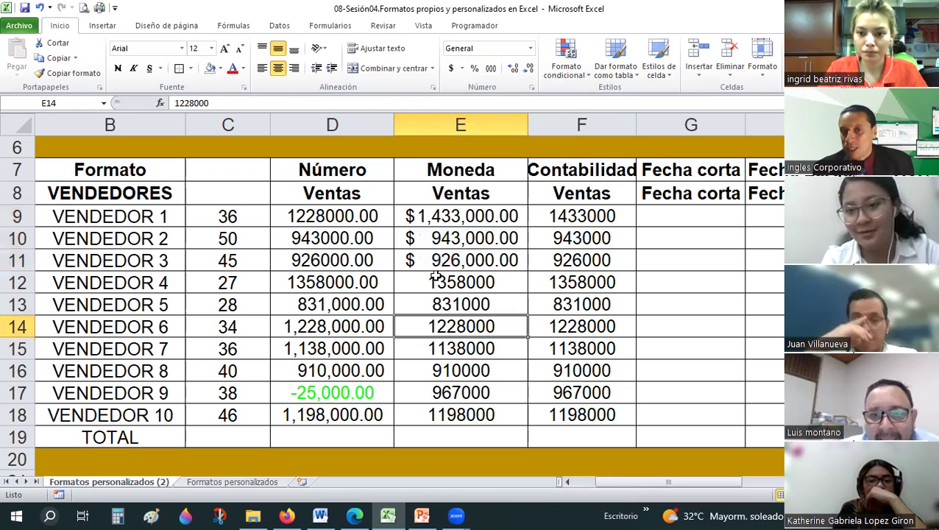
pyautogui.click(412, 216)
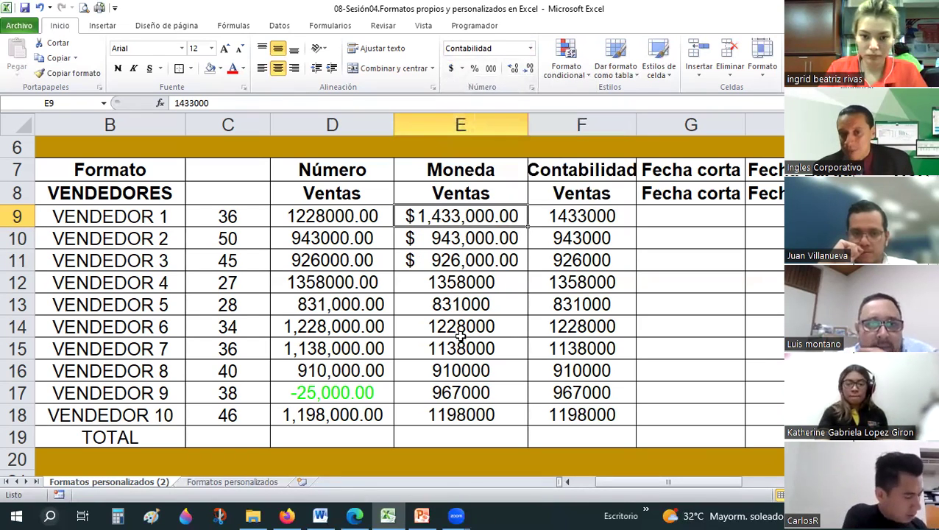
pyautogui.moveTo(457, 288); pyautogui.dragTo(461, 348)
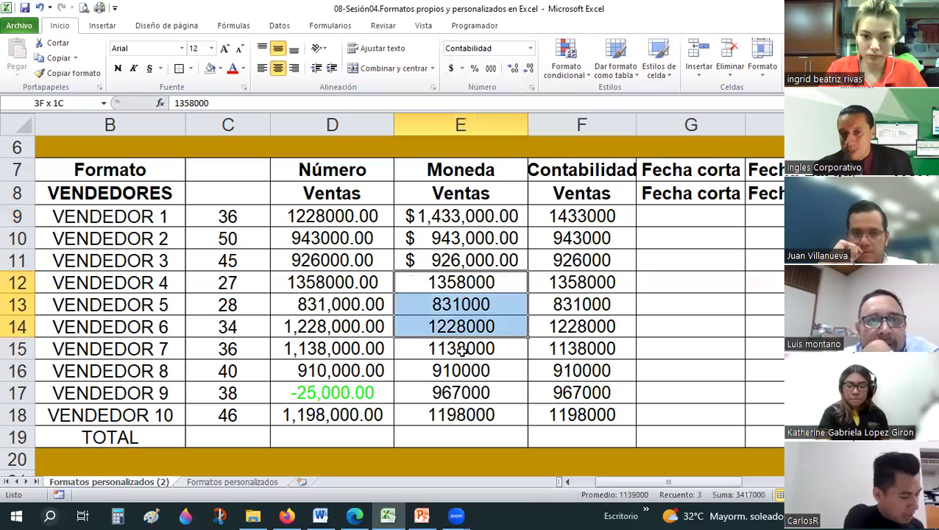
pyautogui.click(530, 48)
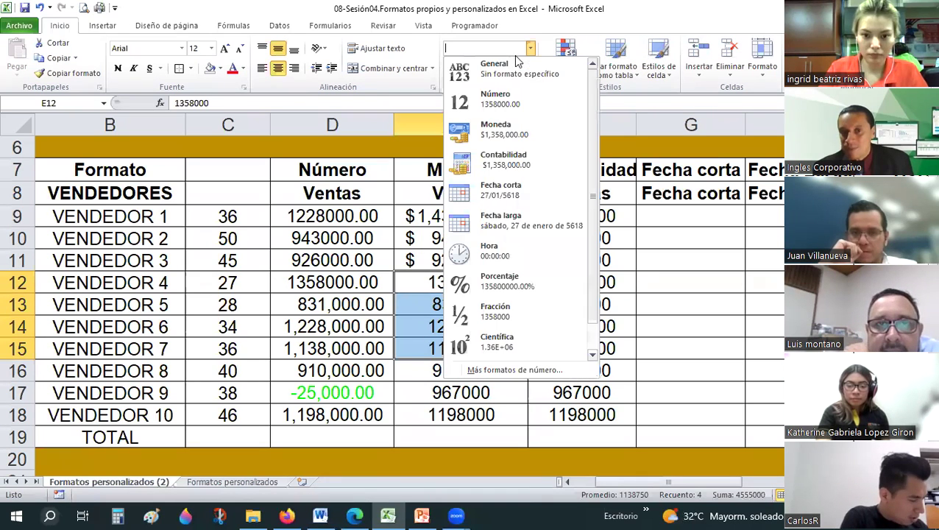
pyautogui.click(501, 137)
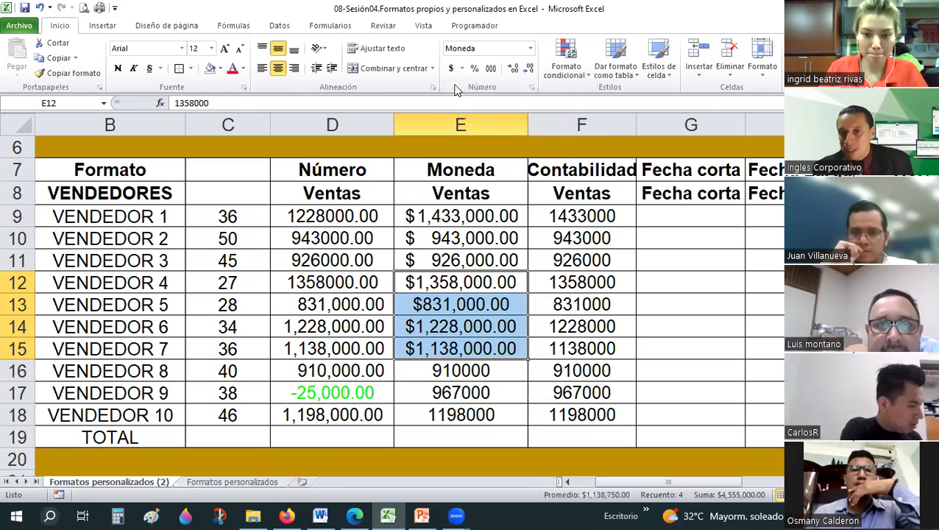
pyautogui.click(460, 284)
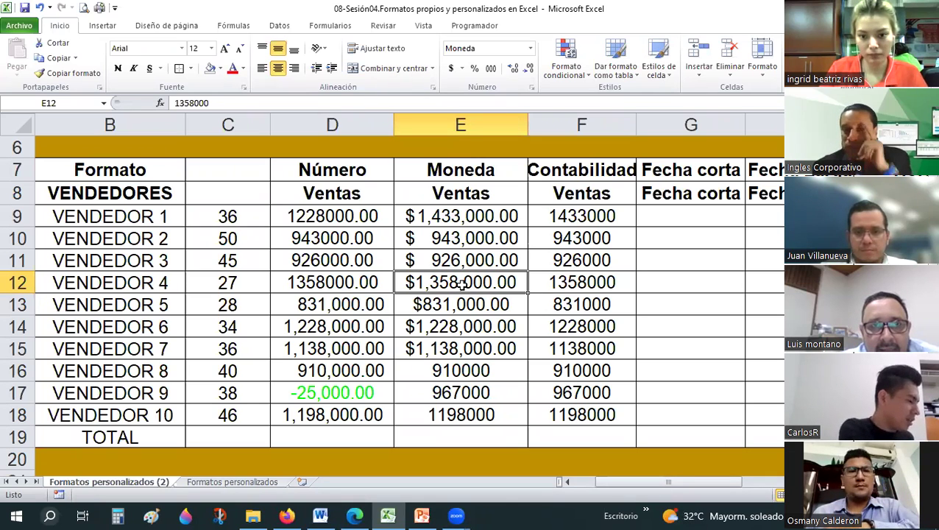
# Step: Compare the accounting cells E9:E11 against the currency cells E12:E15
pyautogui.click(335, 216)
pyautogui.click(441, 215)
pyautogui.click(427, 304)
pyautogui.click(438, 216)
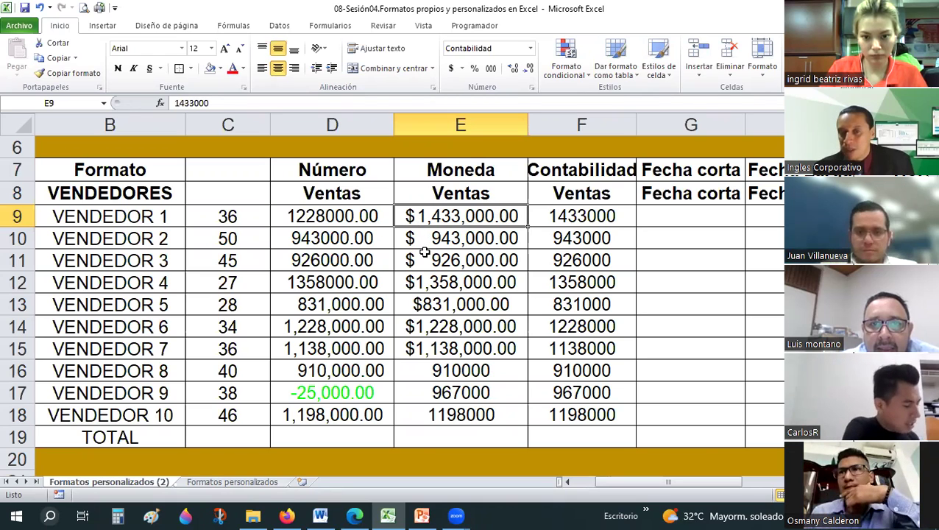
pyautogui.press('Down')
pyautogui.press('Down')
pyautogui.press('Down')
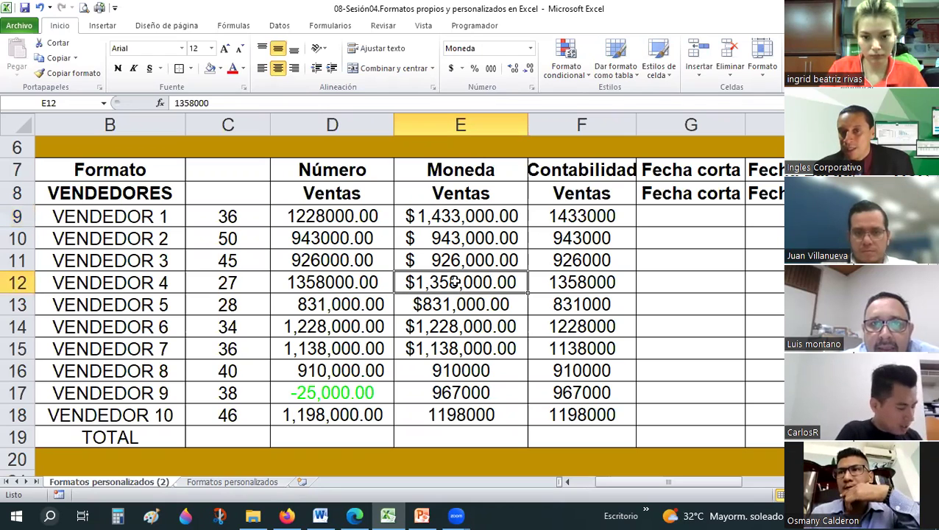
pyautogui.click(312, 239)
pyautogui.click(458, 287)
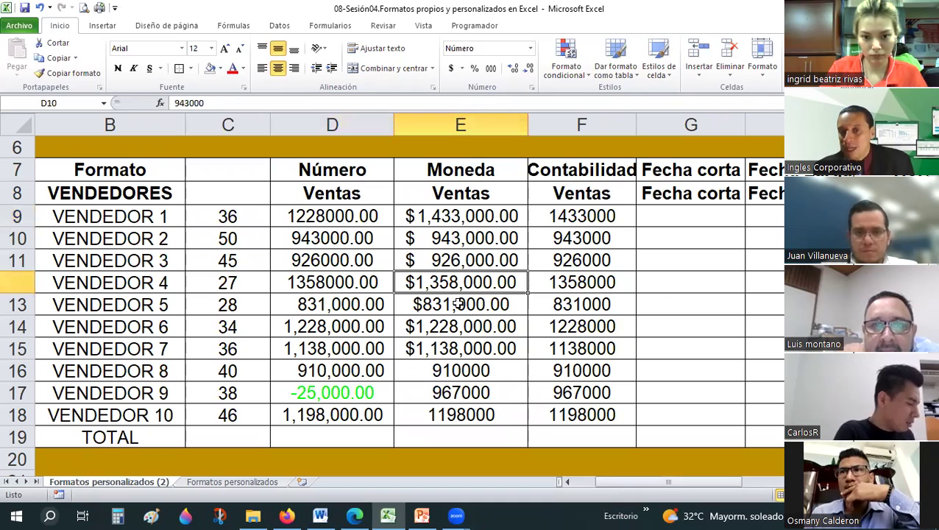
pyautogui.moveTo(457, 287); pyautogui.dragTo(458, 304)
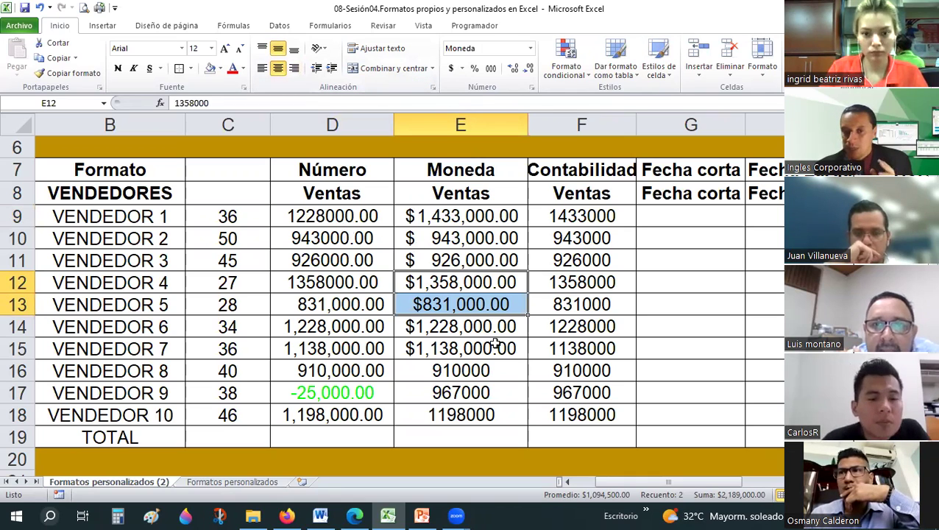
pyautogui.press('Down')
pyautogui.press('Down')
pyautogui.press('Down')
pyautogui.moveTo(446, 215); pyautogui.dragTo(446, 370)
pyautogui.hotkey('shift', 'Up')
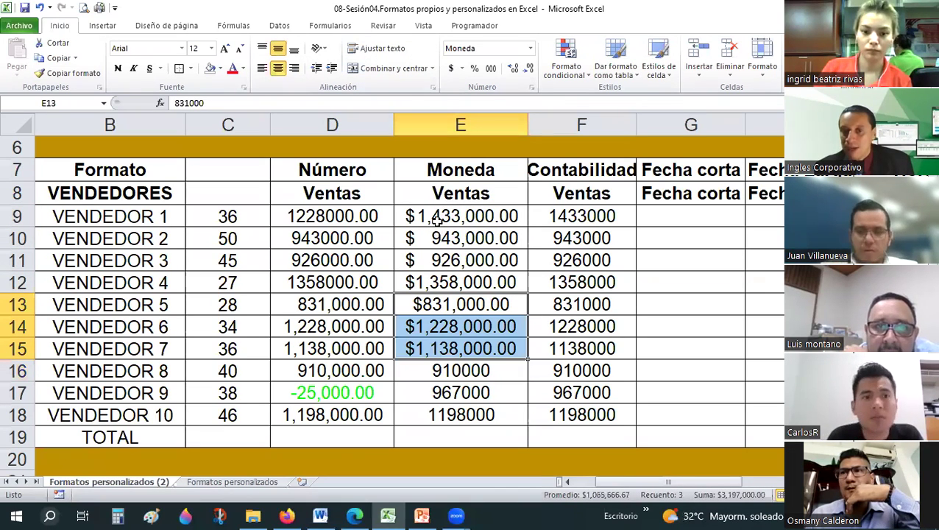
pyautogui.click(435, 220)
pyautogui.click(436, 304)
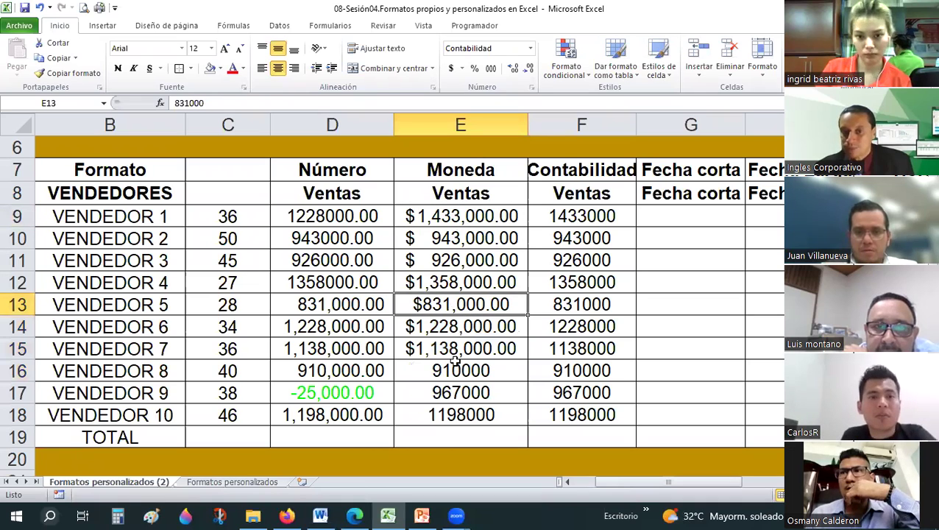
pyautogui.moveTo(461, 370); pyautogui.dragTo(464, 413)
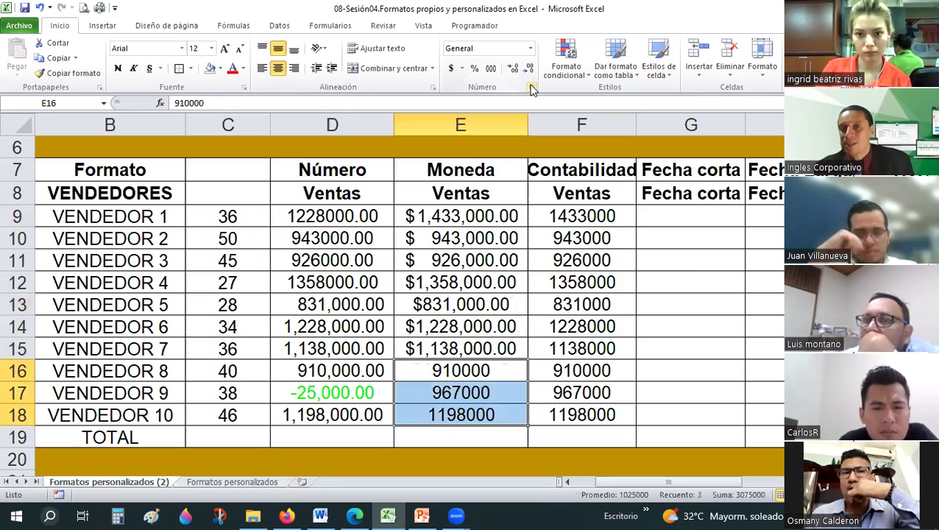
# Step: Preview the Moneda negative-number styles for E16:E18 in Format Cells
pyautogui.click(531, 87)
pyautogui.click(361, 112)
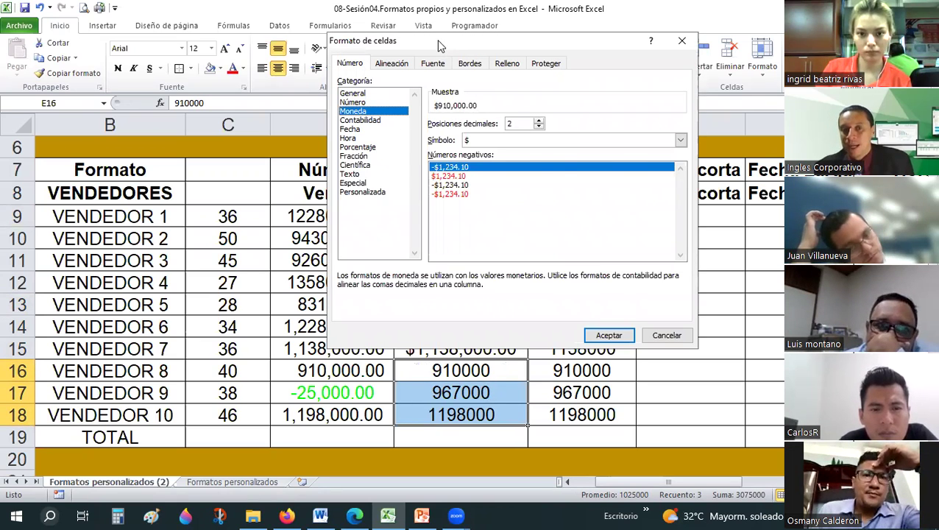
pyautogui.moveTo(438, 46); pyautogui.dragTo(142, 50)
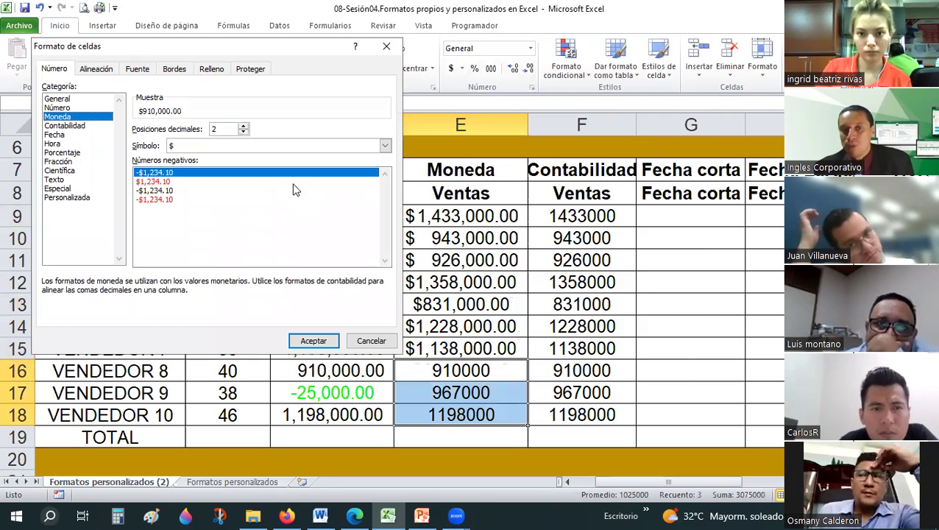
pyautogui.click(156, 182)
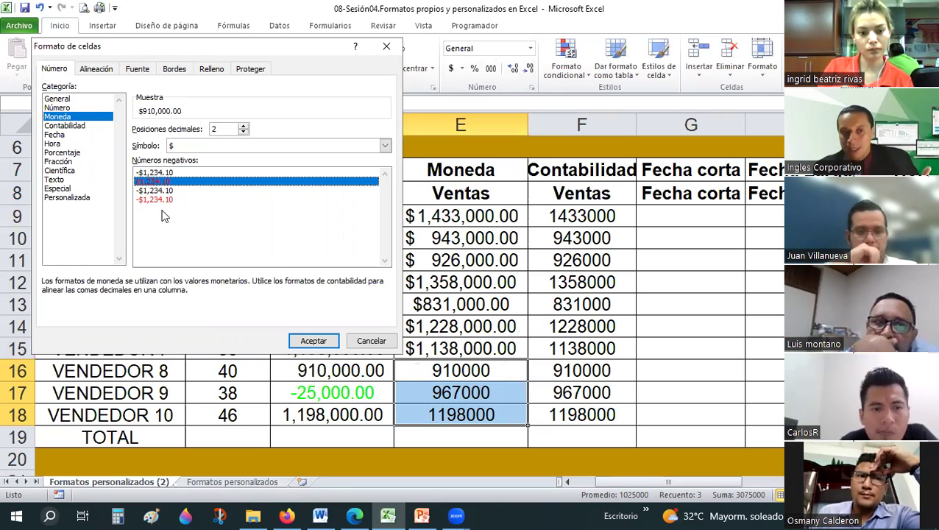
pyautogui.click(159, 199)
pyautogui.click(160, 193)
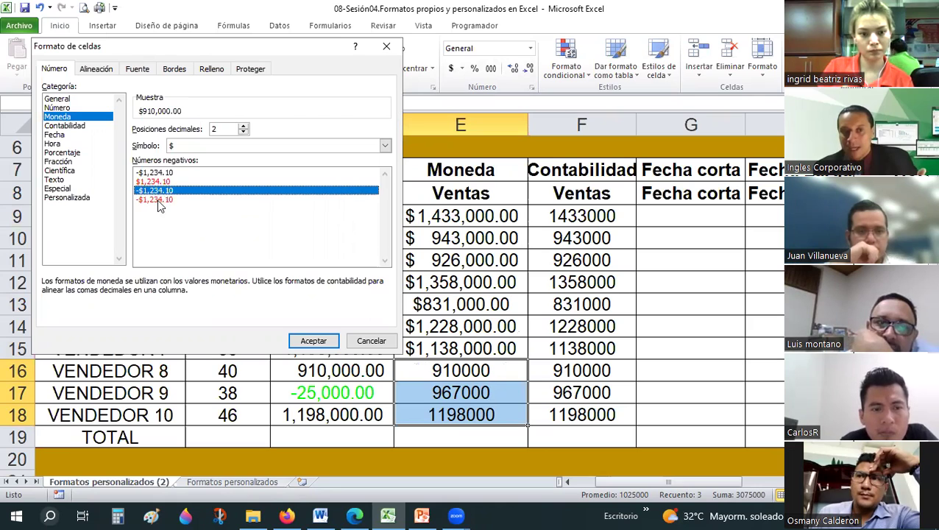
pyautogui.click(159, 214)
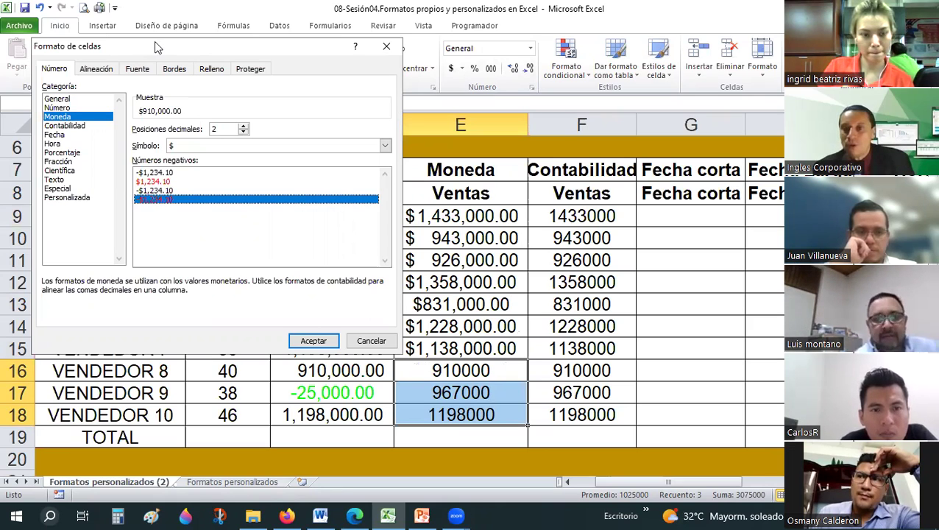
pyautogui.moveTo(154, 41); pyautogui.dragTo(679, 4)
# Step: Apply custom format $#,##0.00;[Azul]-$#,##0.00 so negatives display in blue
pyautogui.click(589, 160)
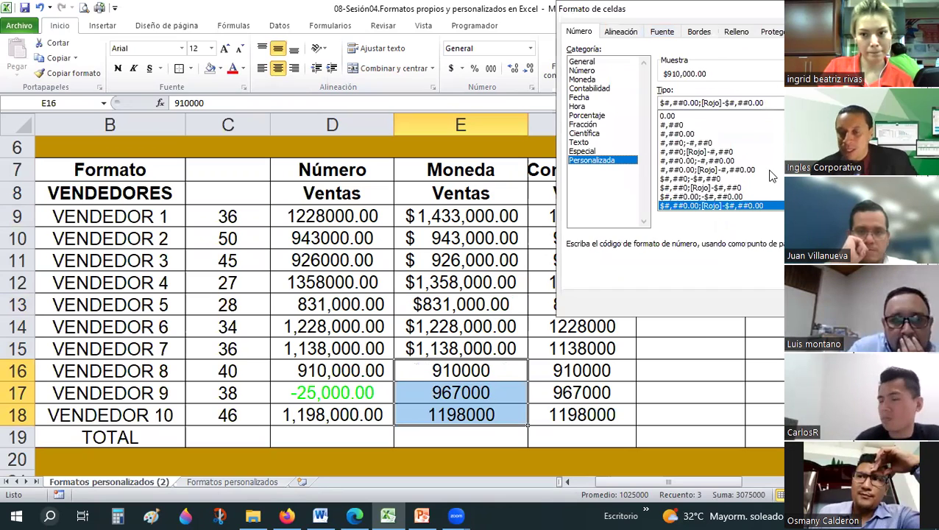
pyautogui.click(690, 179)
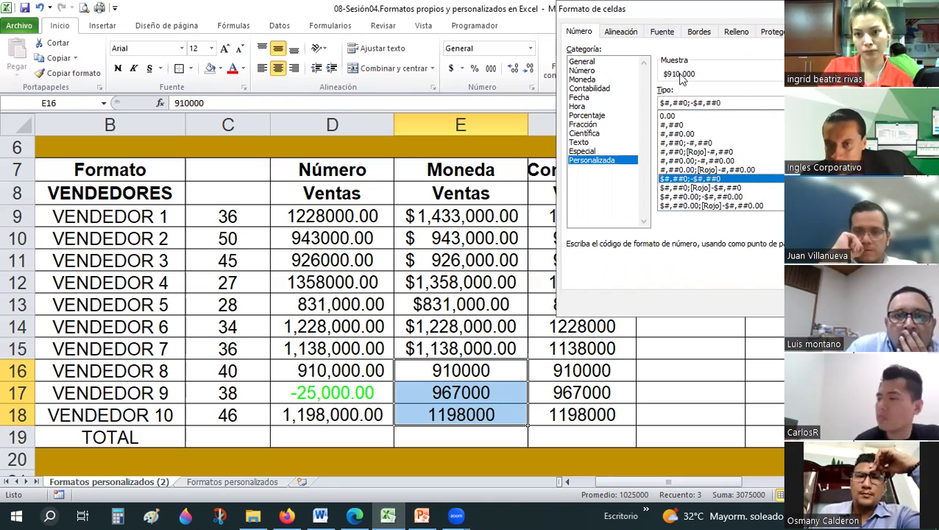
pyautogui.click(687, 188)
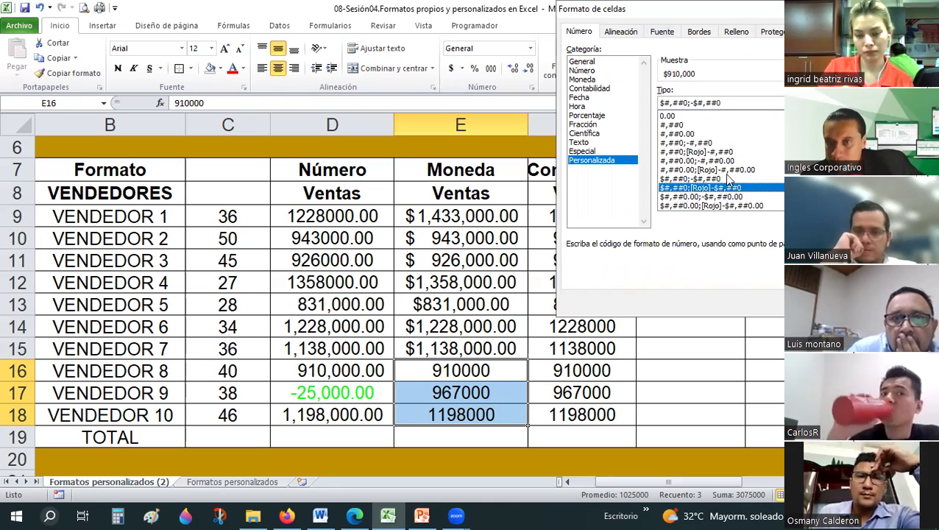
pyautogui.press('Down')
pyautogui.scroll(-2, 716, 152)
pyautogui.click(717, 153)
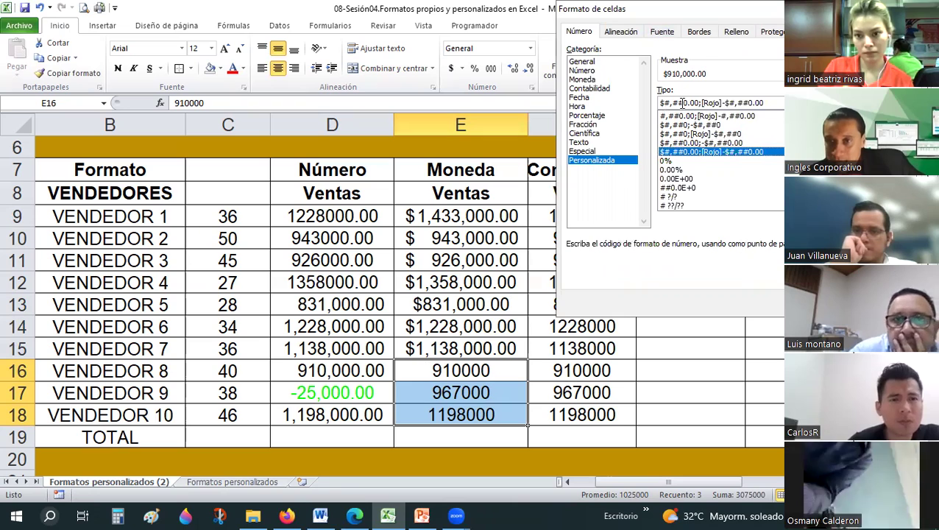
pyautogui.moveTo(703, 103); pyautogui.dragTo(721, 103)
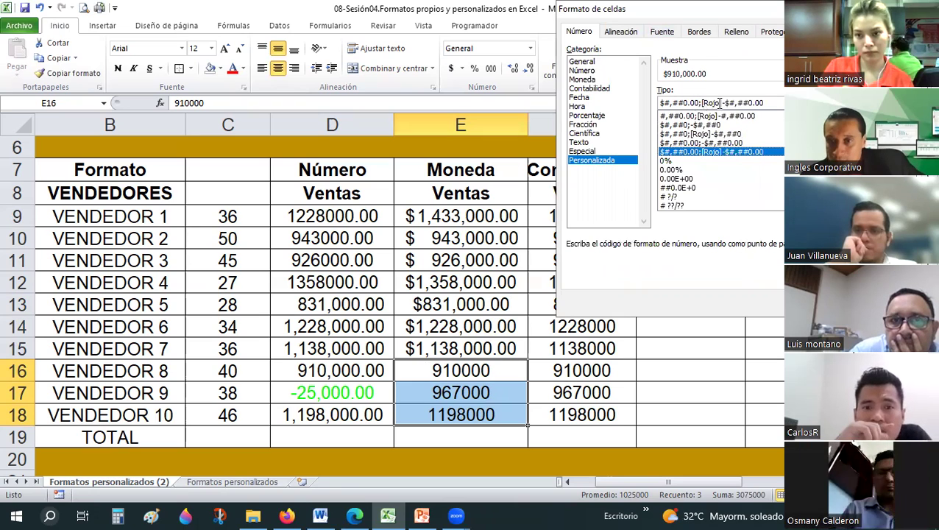
pyautogui.click(704, 103)
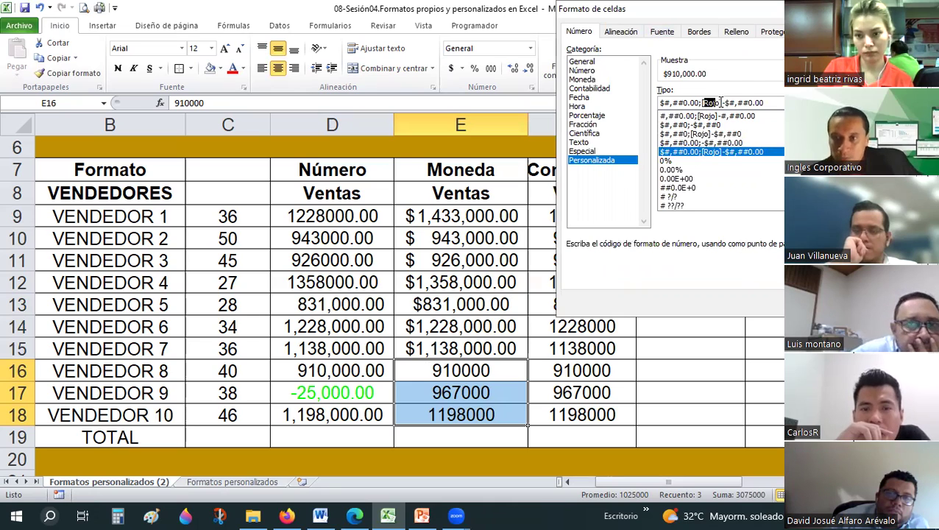
pyautogui.write('azul]')
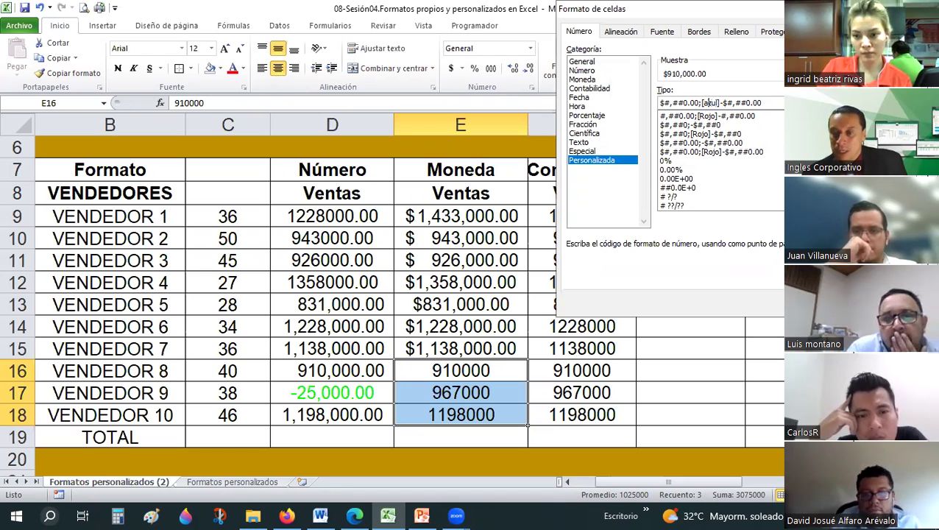
pyautogui.press('Return')
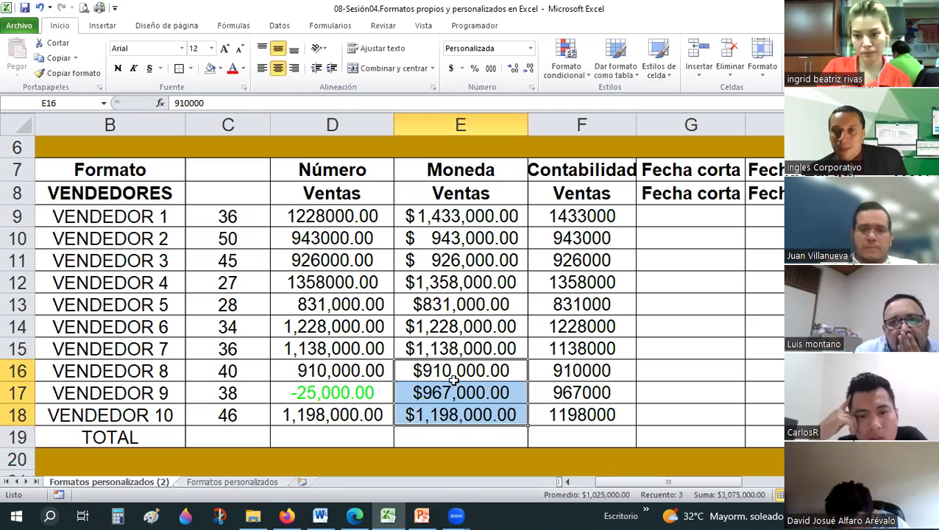
# Step: Enter -967000 in E17 and confirm it shows in blue as -$967,000.00
pyautogui.click(461, 370)
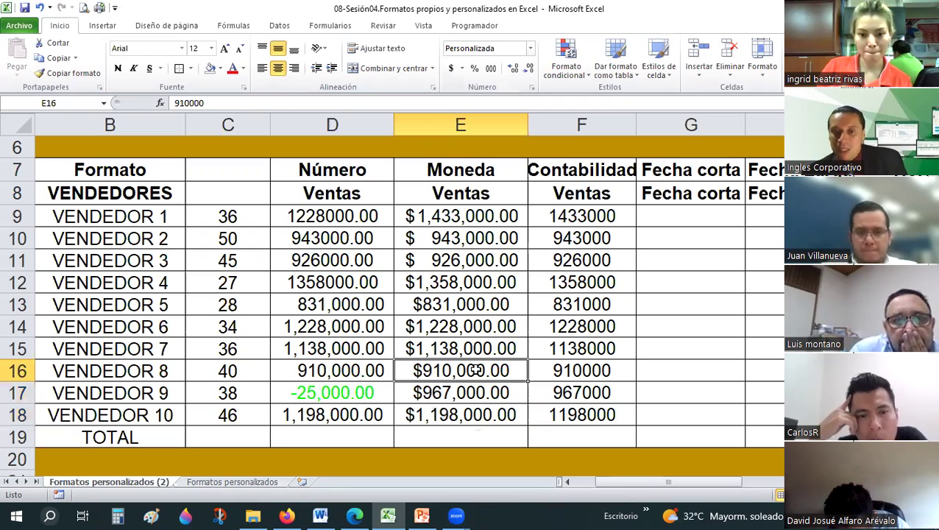
pyautogui.click(462, 397)
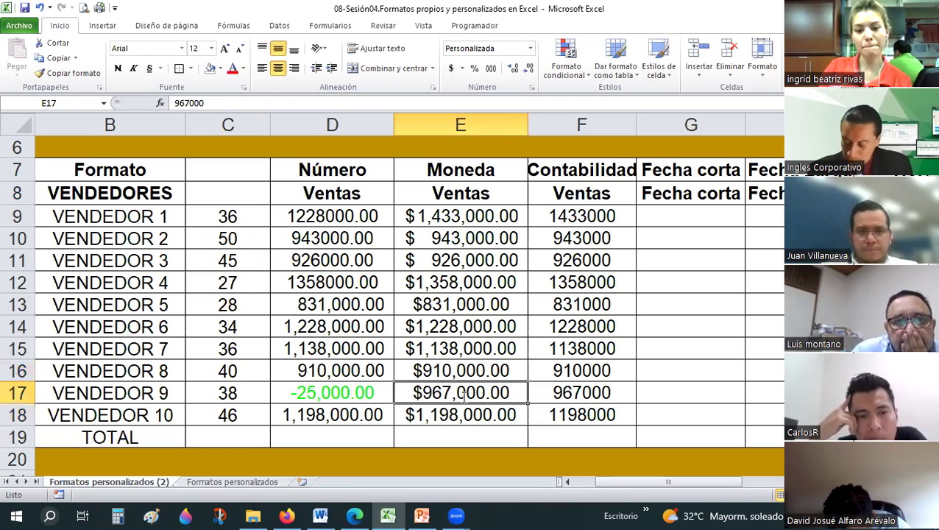
pyautogui.write('-967000')
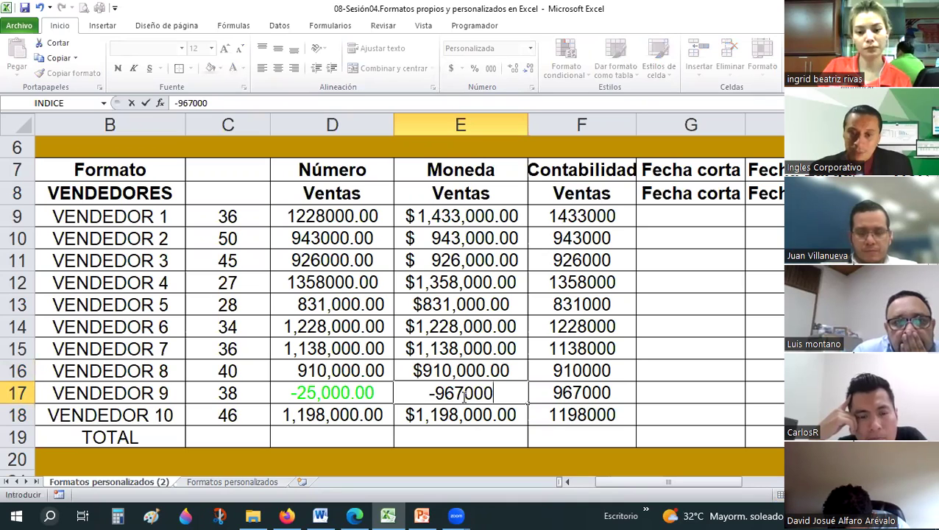
pyautogui.press('Return')
pyautogui.click(461, 397)
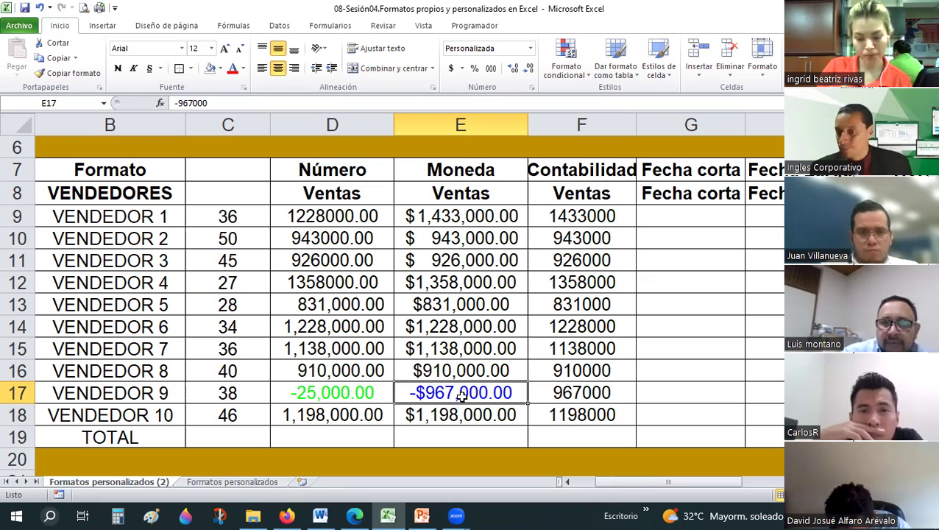
pyautogui.press('Up')
pyautogui.press('Up')
pyautogui.press('Up')
pyautogui.press('Up')
pyautogui.press('Down')
pyautogui.press('Down')
pyautogui.press('Down')
pyautogui.click(461, 398)
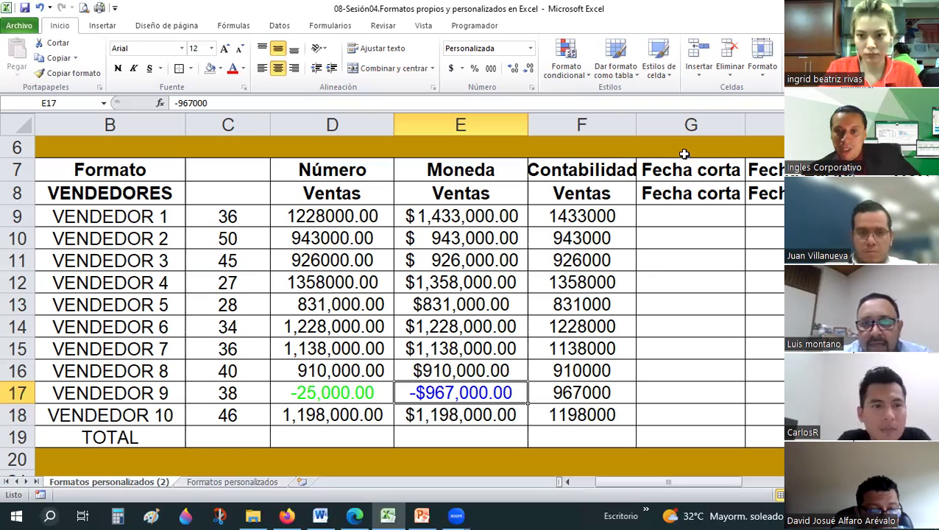
pyautogui.moveTo(464, 215); pyautogui.dragTo(464, 349)
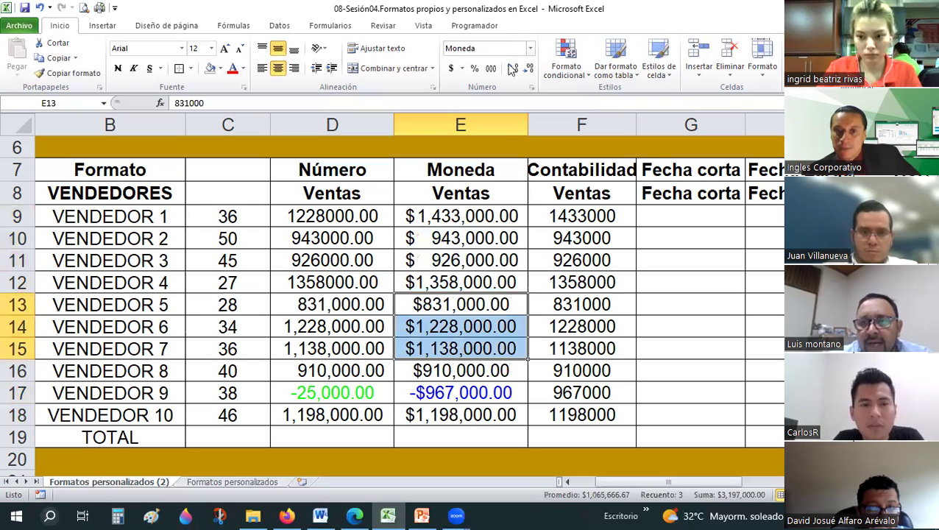
pyautogui.click(530, 48)
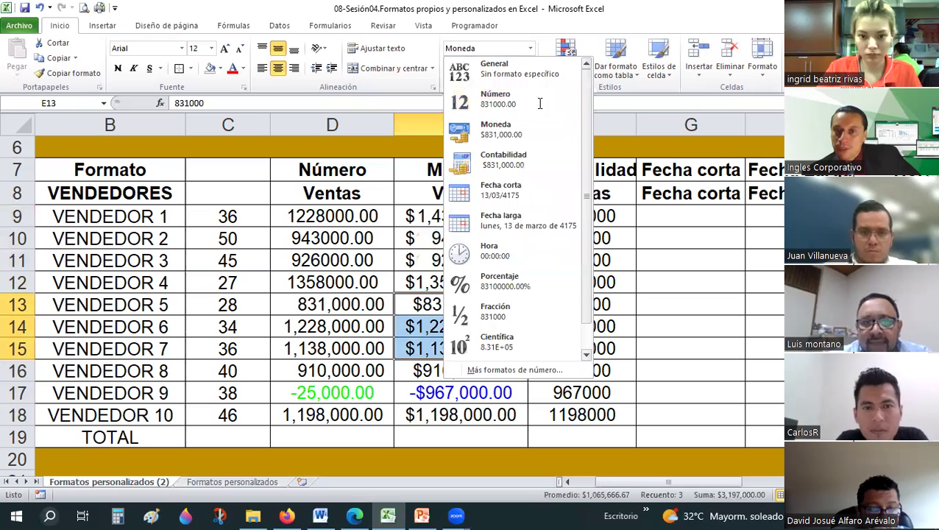
pyautogui.click(534, 91)
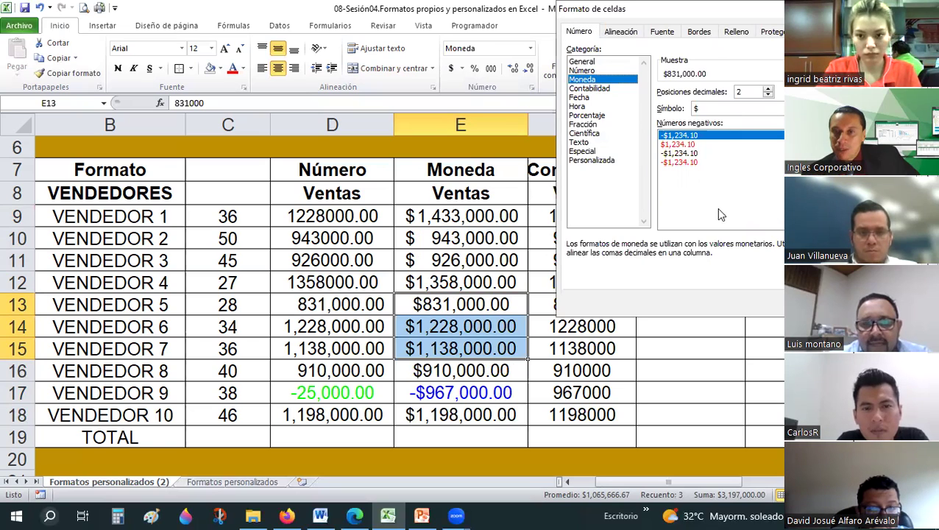
pyautogui.click(592, 160)
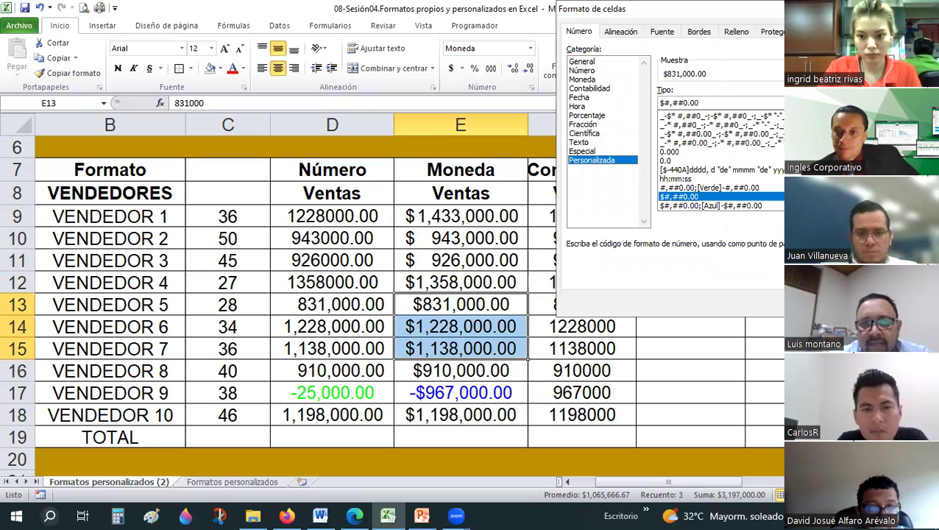
pyautogui.press('Escape')
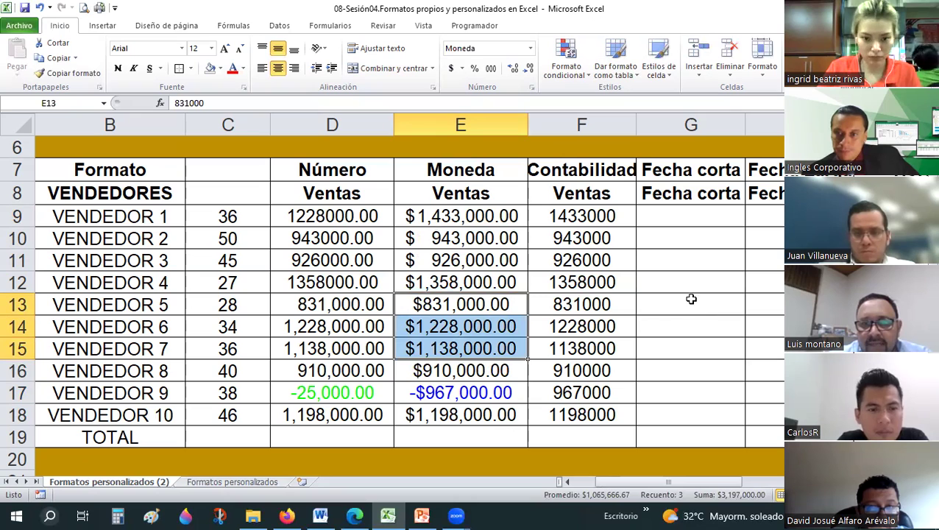
pyautogui.click(691, 299)
pyautogui.moveTo(666, 484); pyautogui.dragTo(766, 485)
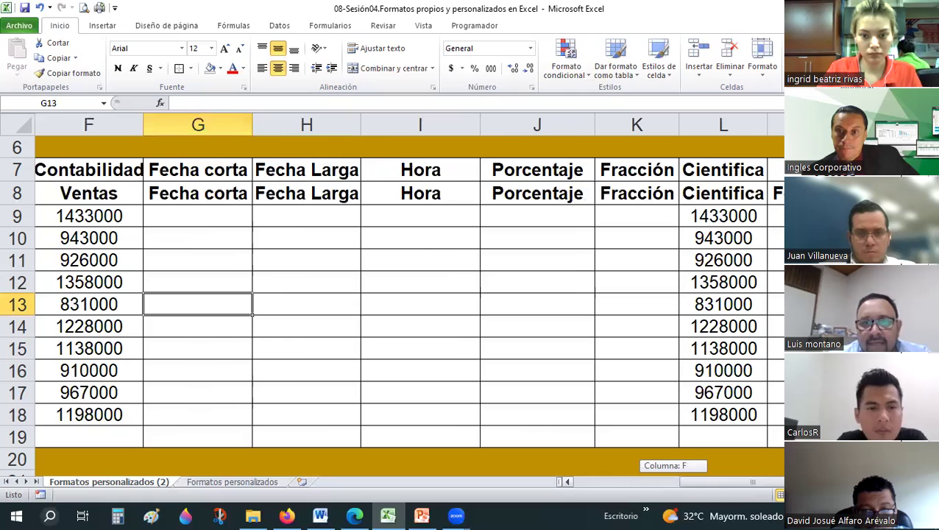
pyautogui.moveTo(752, 482); pyautogui.dragTo(765, 482)
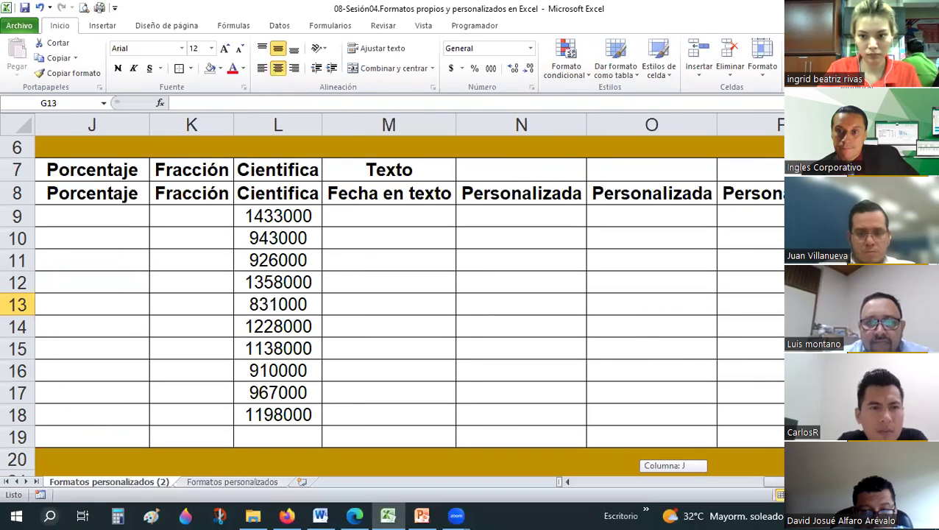
pyautogui.moveTo(752, 482)
pyautogui.mouseDown()
pyautogui.moveTo(725, 482)
pyautogui.moveTo(740, 482)
pyautogui.mouseUp()
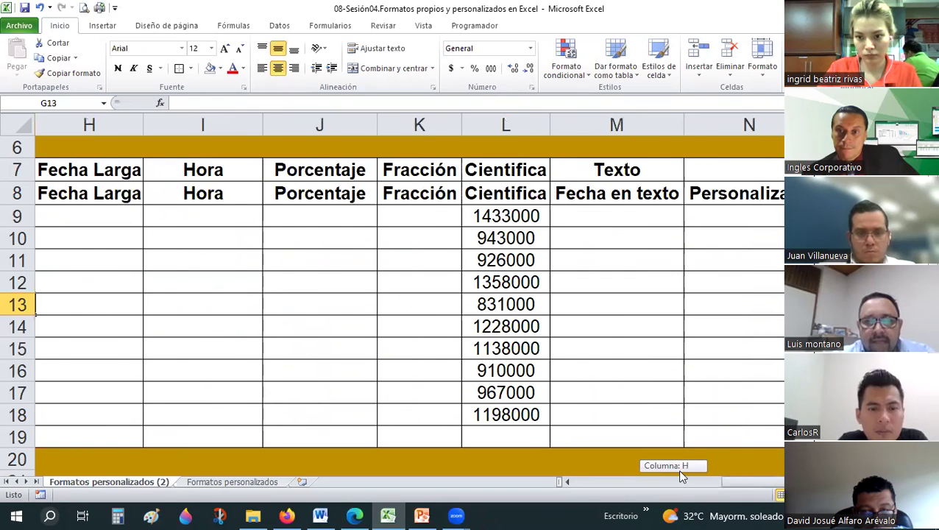
pyautogui.moveTo(680, 471); pyautogui.dragTo(679, 472)
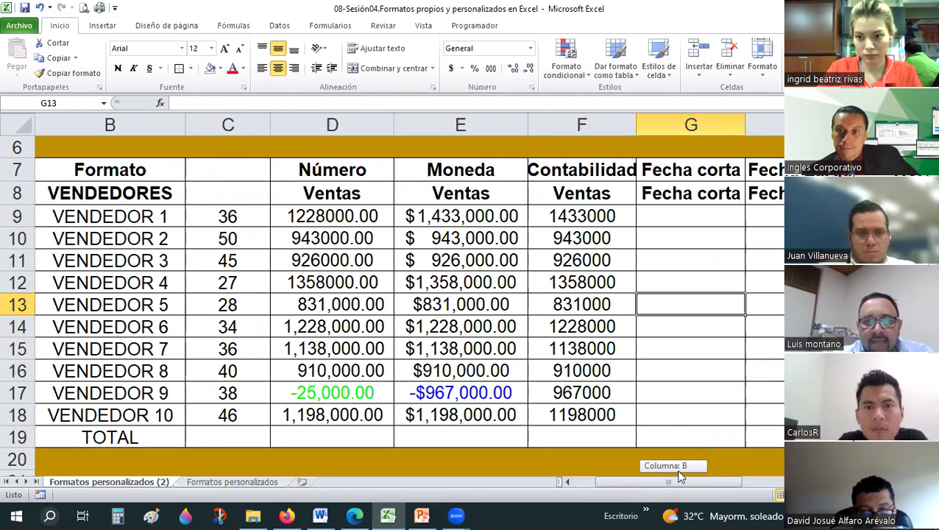
pyautogui.moveTo(680, 477); pyautogui.dragTo(752, 465)
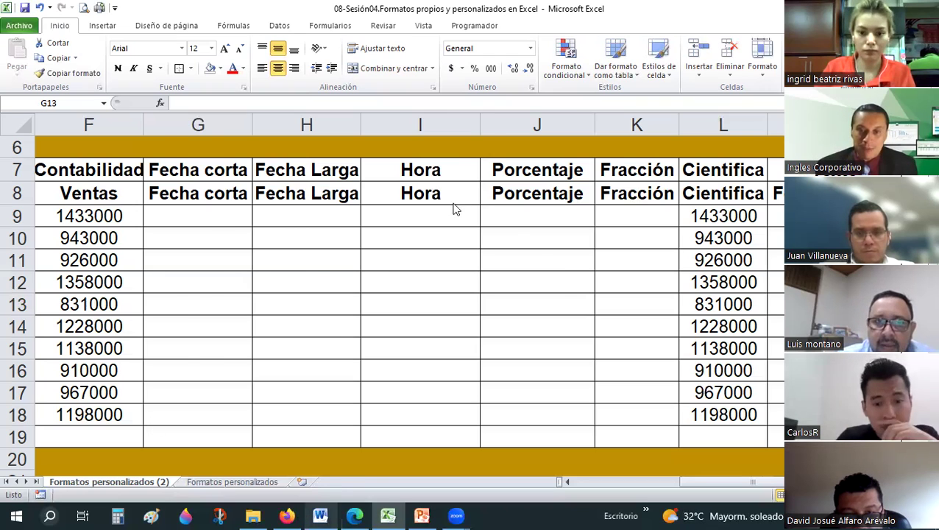
pyautogui.hotkey('alt', 'Tab')
# Step: Enter 1, 1 and 0 in AA2–AA4 under JUEVES 23
pyautogui.click(407, 9)
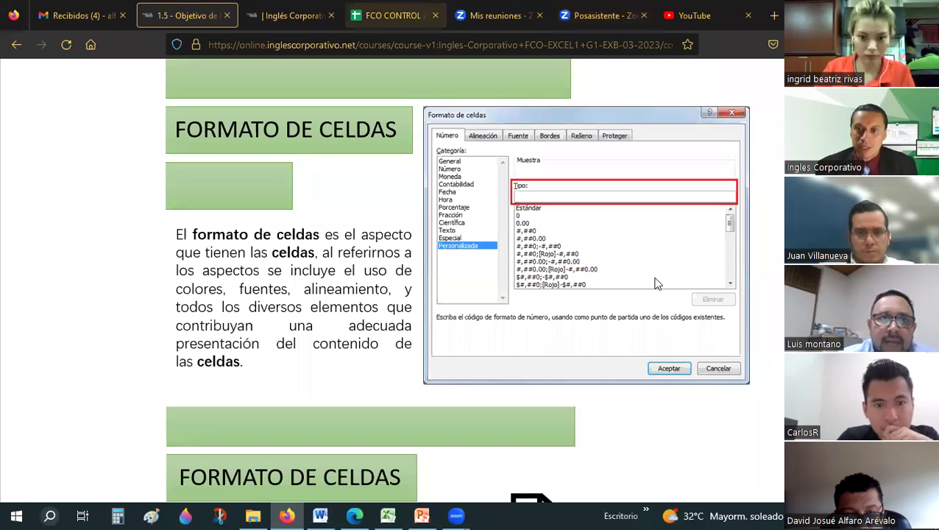
pyautogui.click(607, 202)
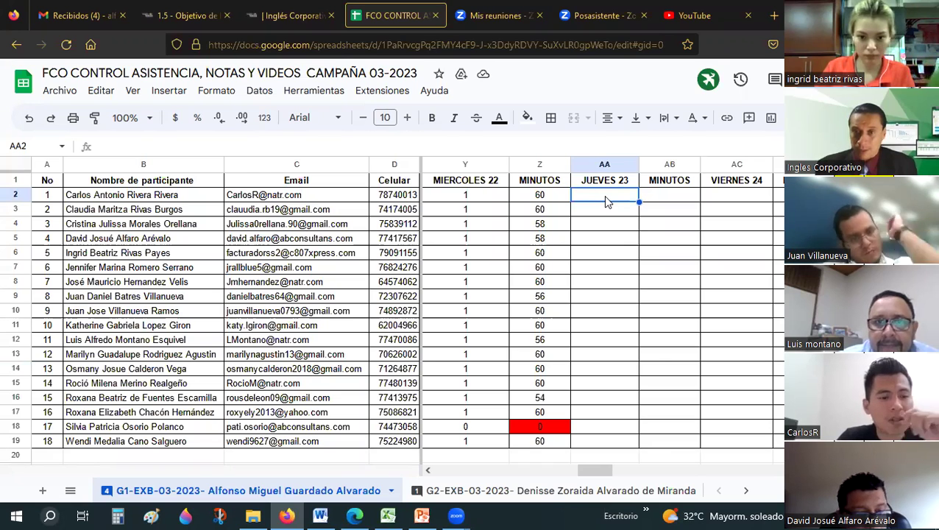
pyautogui.write('1')
pyautogui.press('Return')
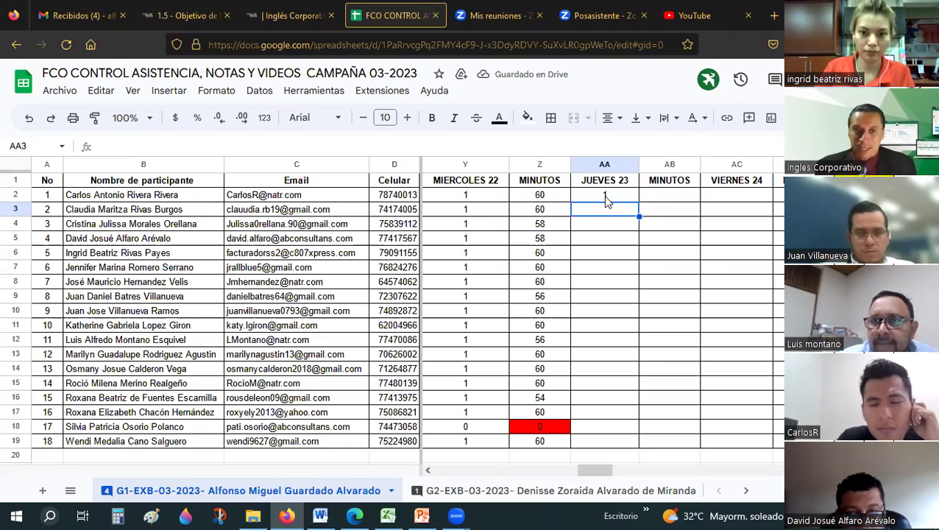
pyautogui.write('1')
pyautogui.press('Return')
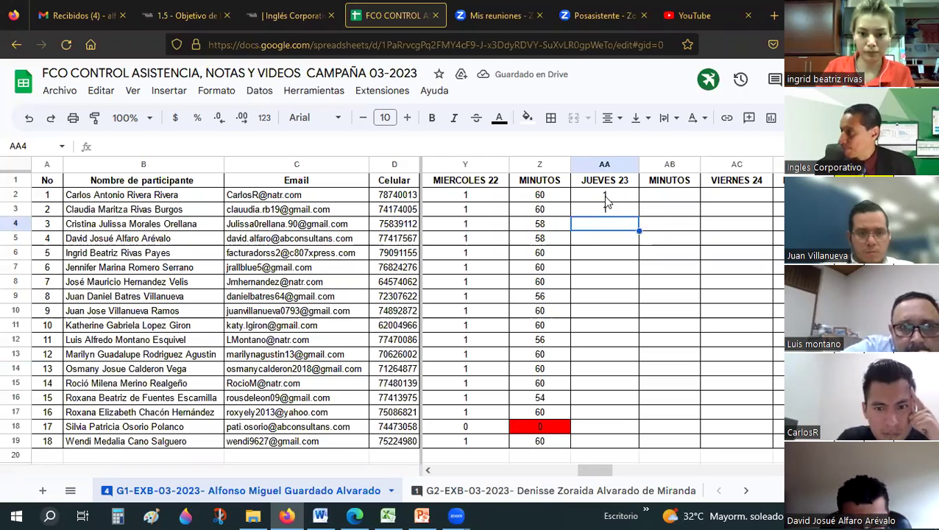
pyautogui.write('0')
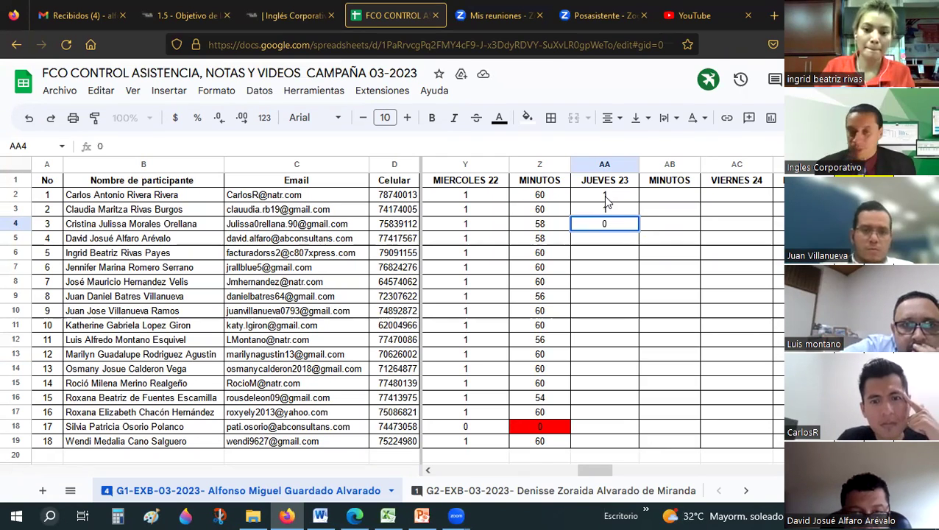
pyautogui.press('Return')
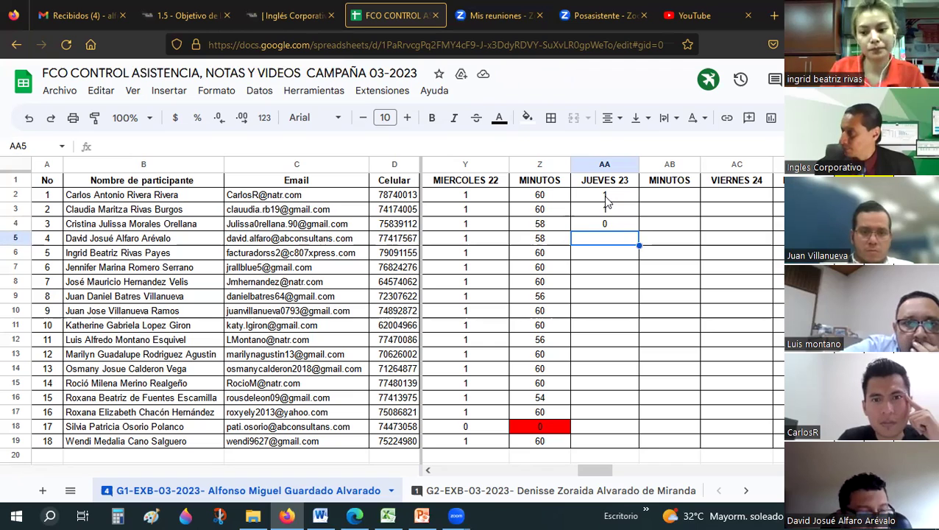
# Step: Enter 1 for rows 5 through 8 in the JUEVES 23 column
pyautogui.write('1')
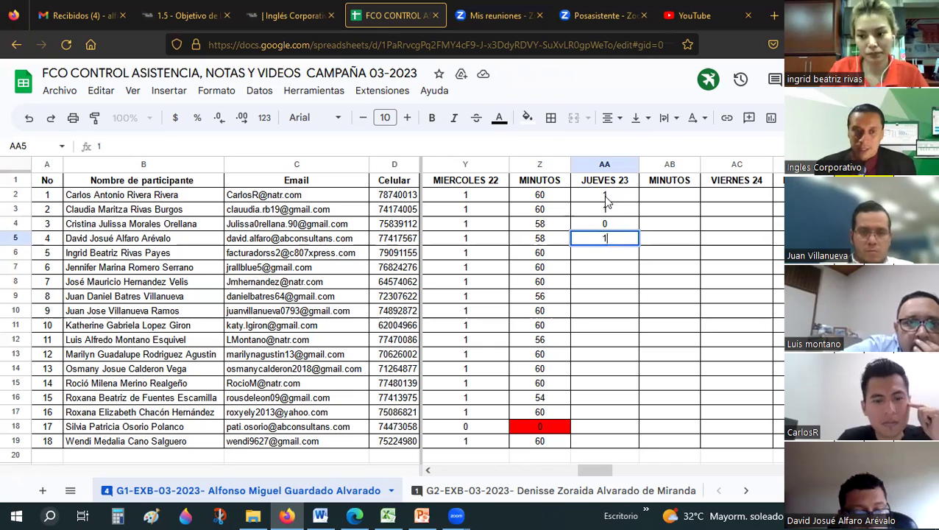
pyautogui.press('Return')
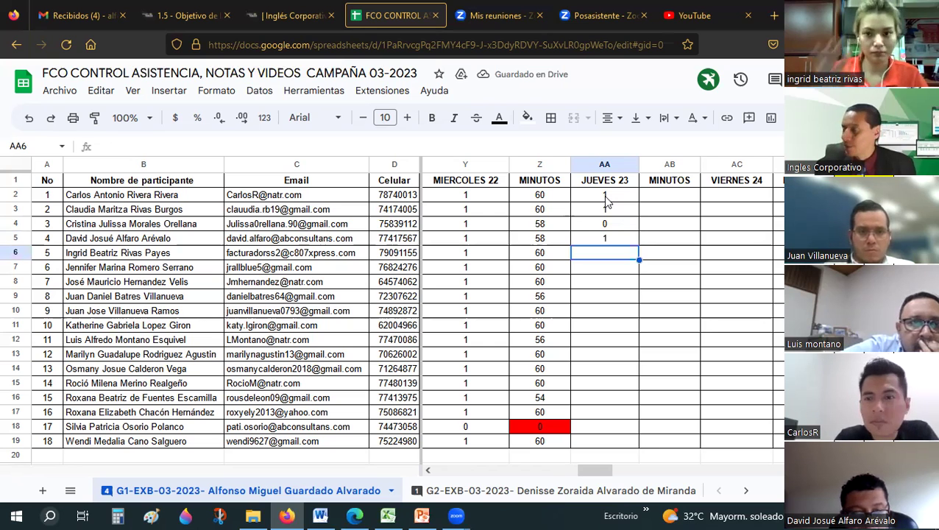
pyautogui.write('1')
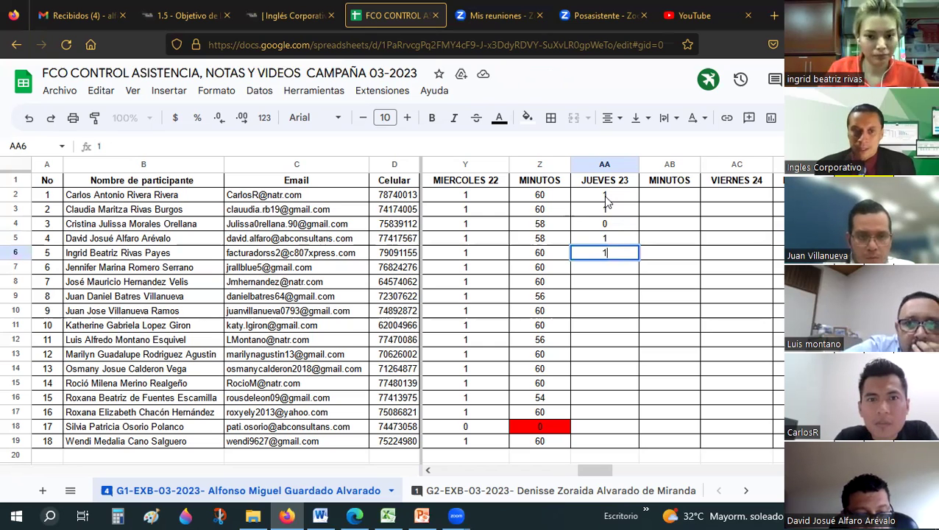
pyautogui.press('Return')
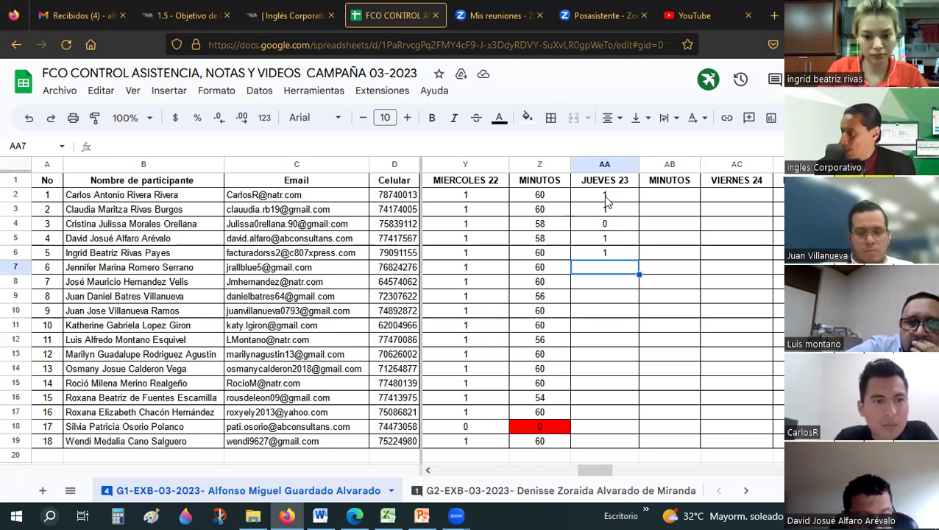
pyautogui.write('1')
pyautogui.press('Return')
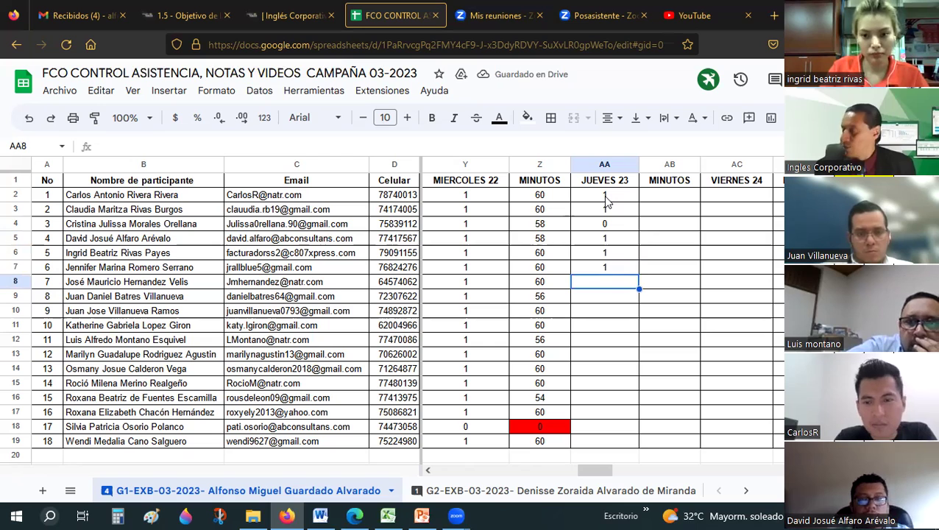
pyautogui.write('1')
pyautogui.press('Return')
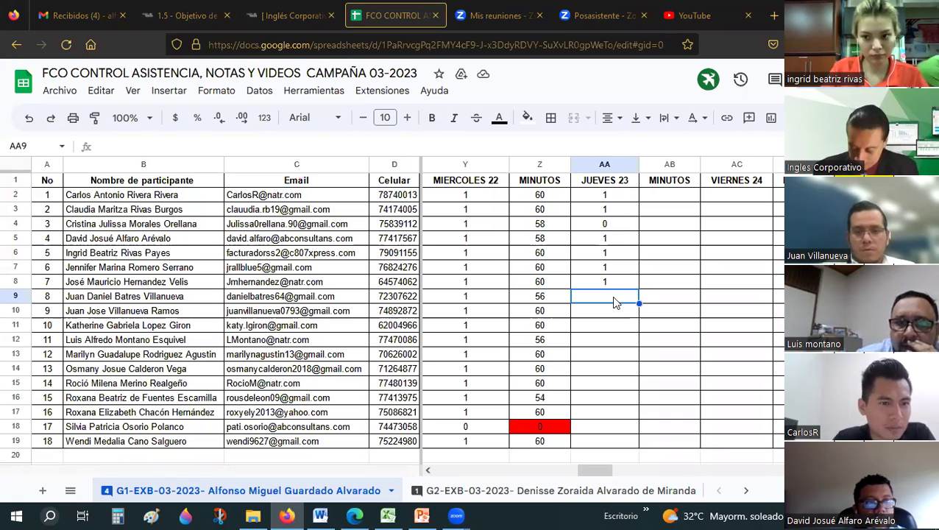
# Step: Mark rows 9 and 10 with 1, correcting row 9's mistaken 0
pyautogui.write('0')
pyautogui.press('Return')
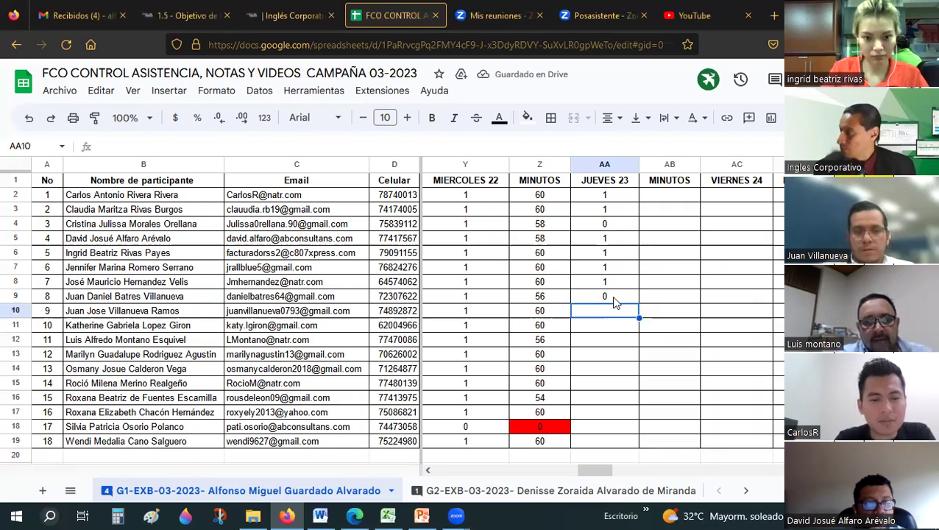
pyautogui.write('1')
pyautogui.press('Return')
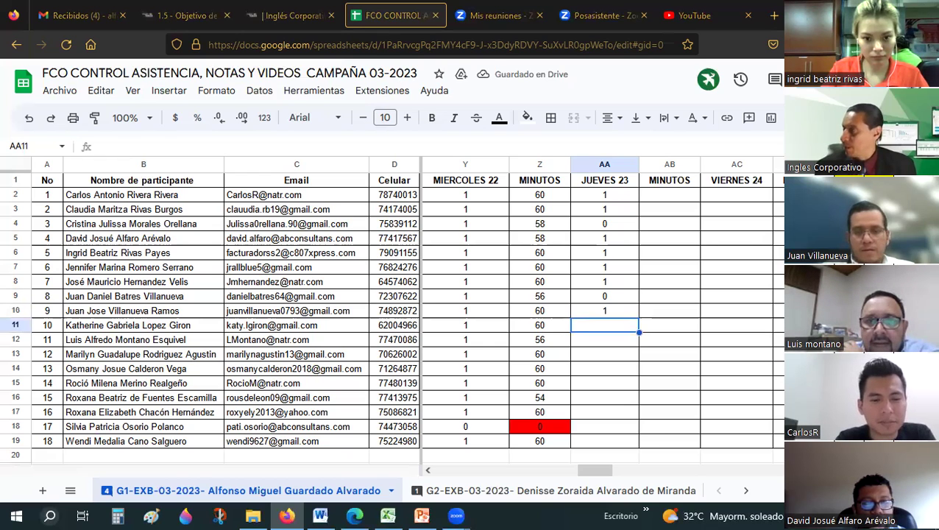
pyautogui.click(622, 300)
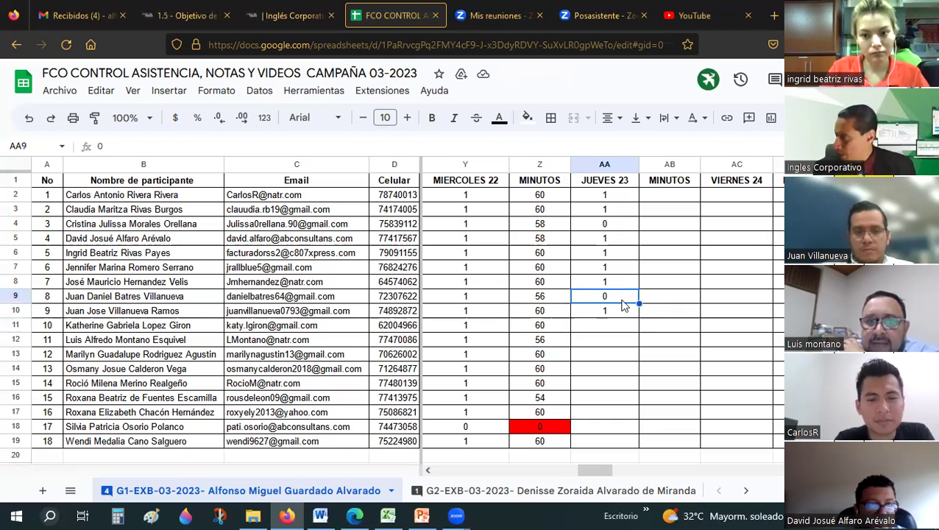
pyautogui.write('1')
pyautogui.press('Return')
pyautogui.write('1')
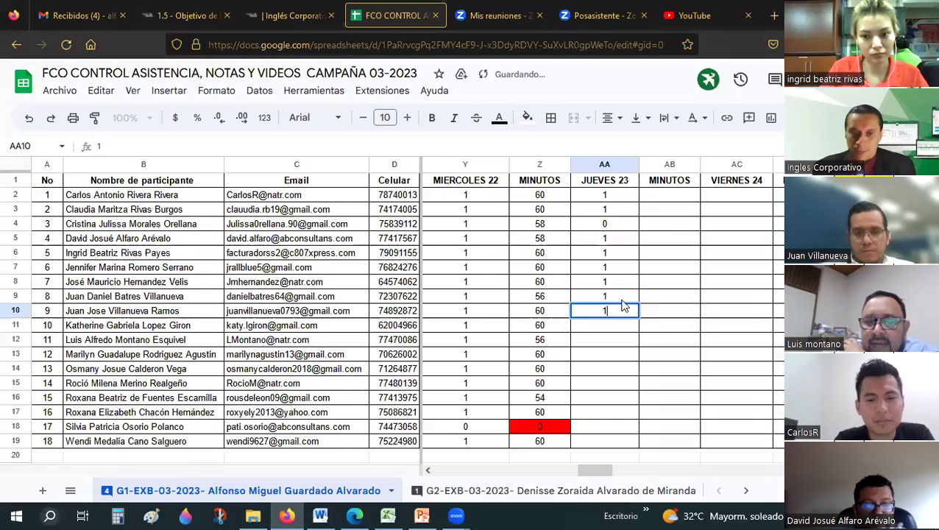
pyautogui.press('Return')
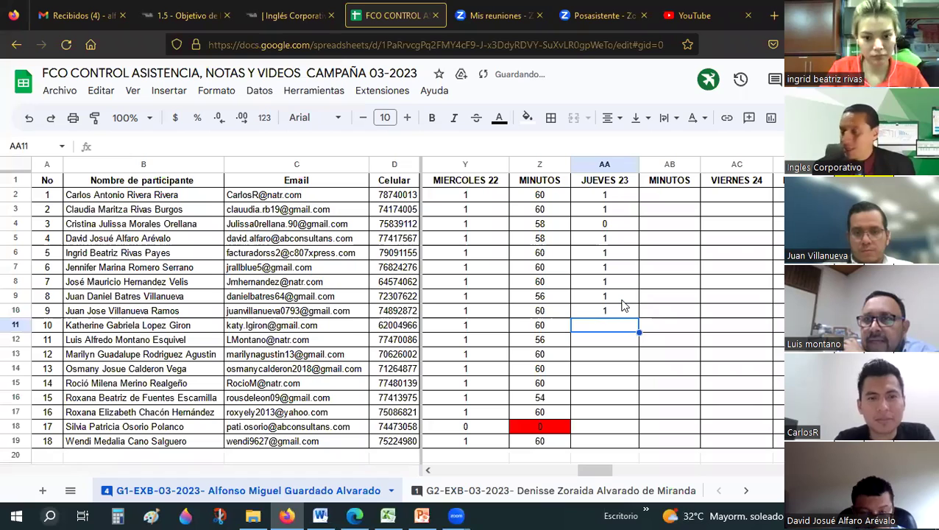
# Step: Enter 1 for rows 11 through 15 under JUEVES 23
pyautogui.write('1')
pyautogui.press('Return')
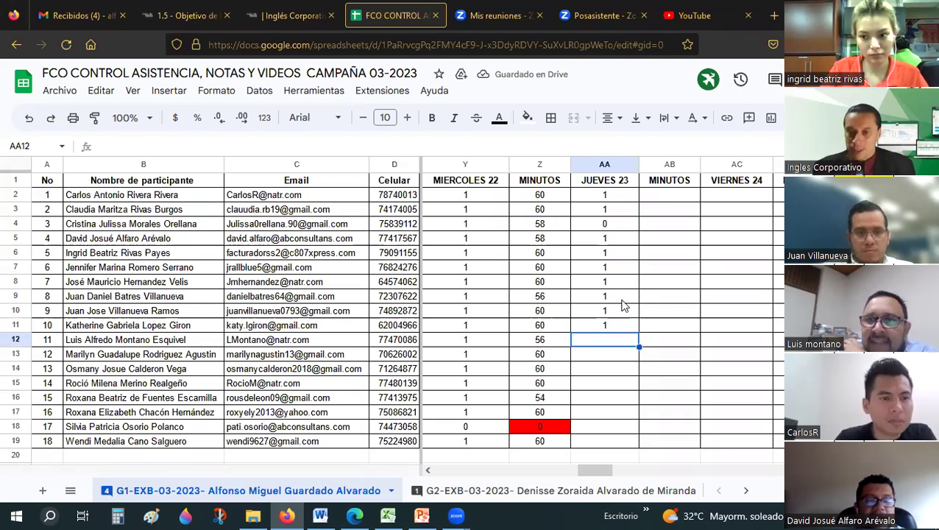
pyautogui.write('1')
pyautogui.press('Return')
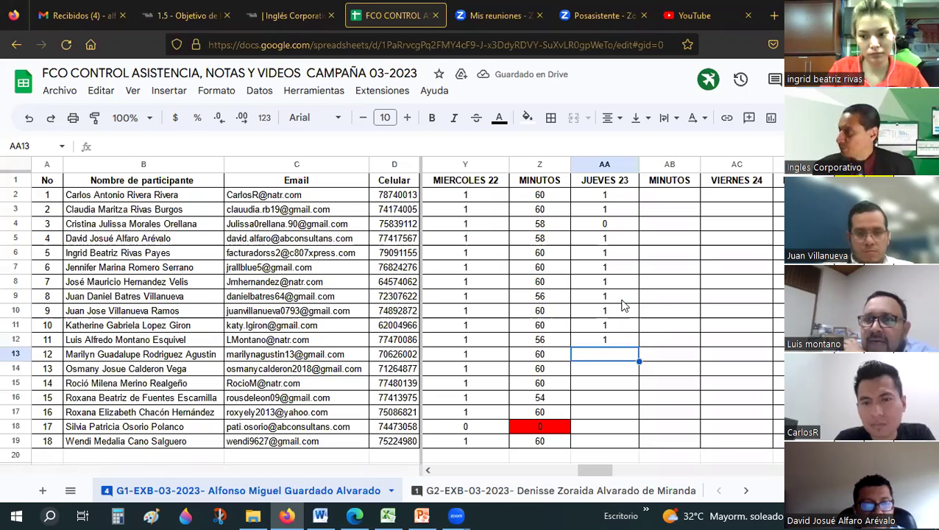
pyautogui.write('1')
pyautogui.press('Return')
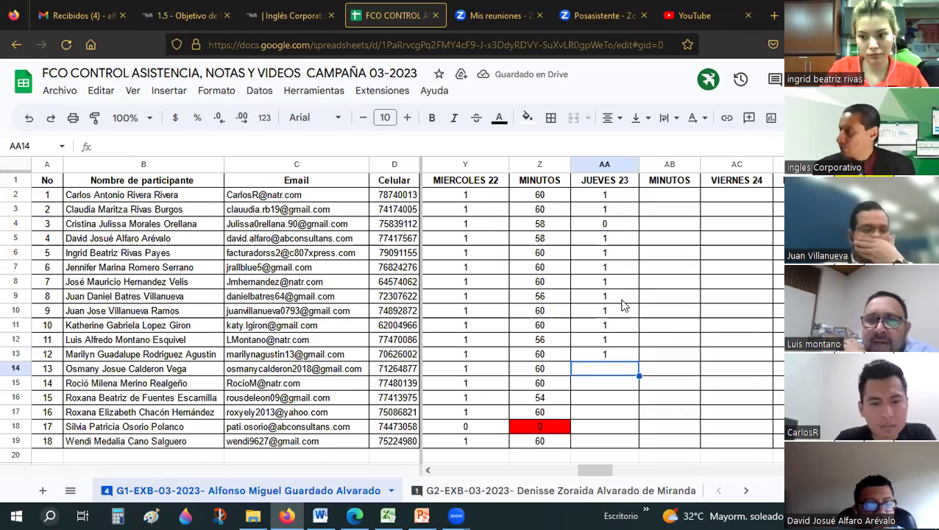
pyautogui.write('1')
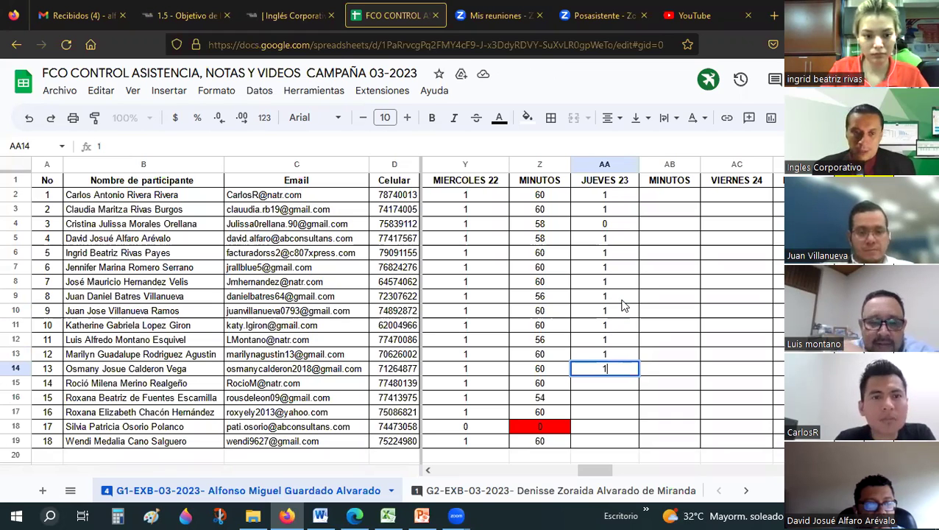
pyautogui.press('Return')
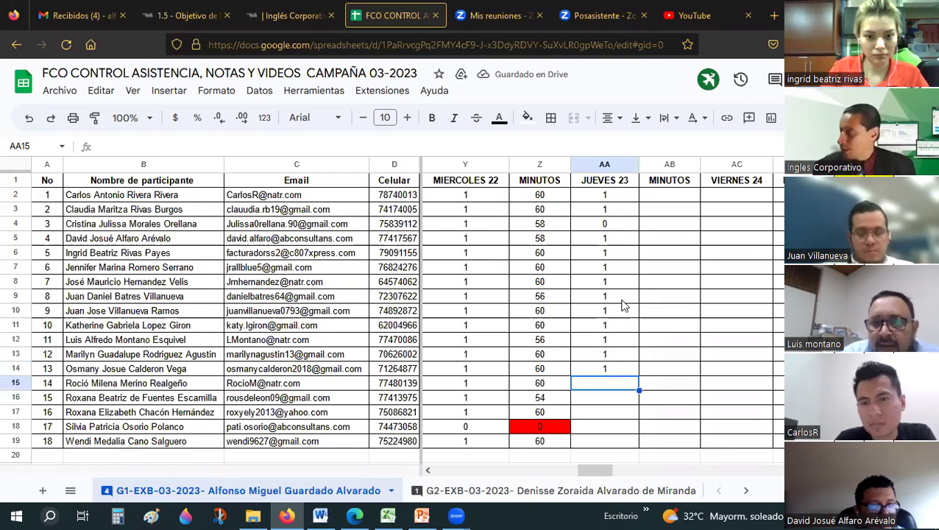
pyautogui.write('11')
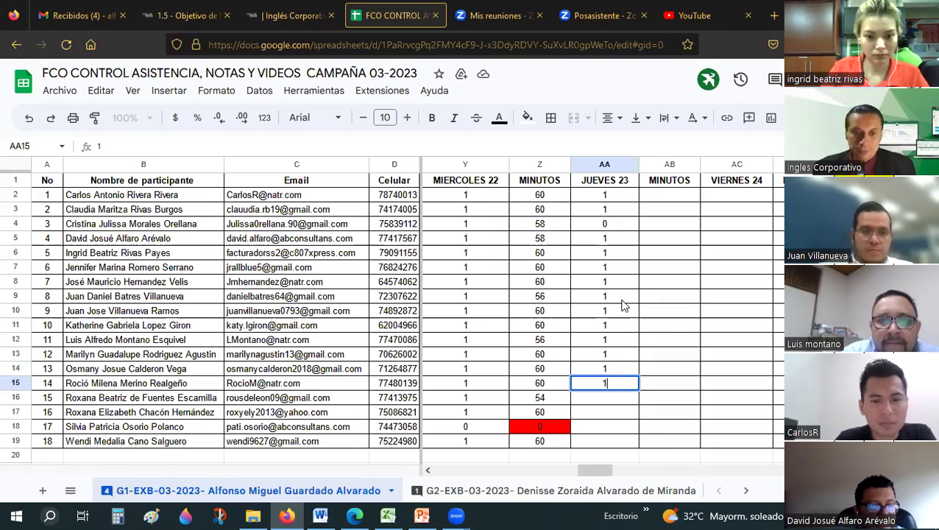
pyautogui.press('Return')
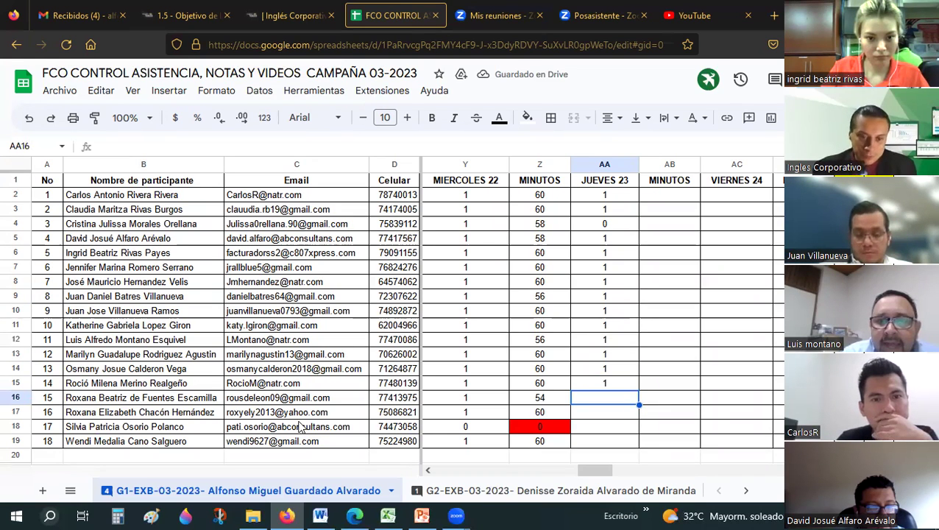
# Step: Correct the spelling of participant 14's surname in cell B15
pyautogui.click(168, 383)
pyautogui.press('Return')
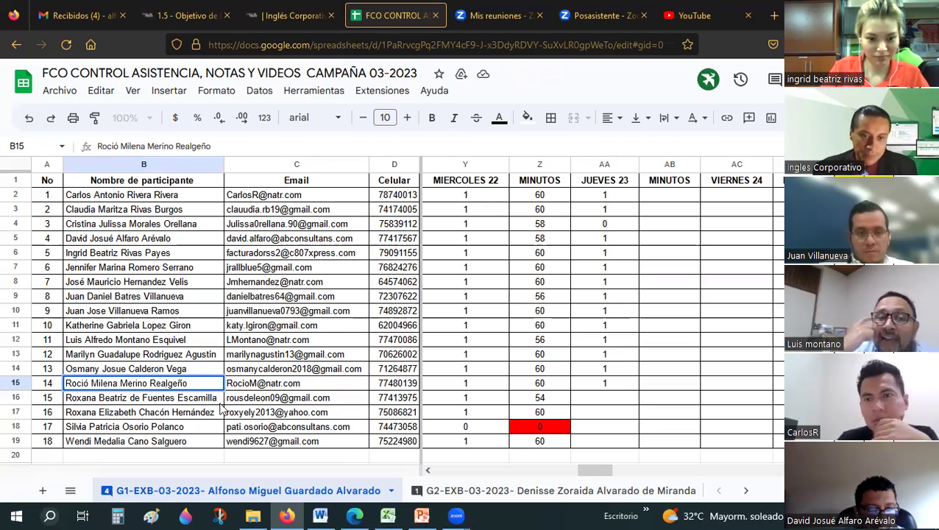
pyautogui.write('e')
pyautogui.press('Return')
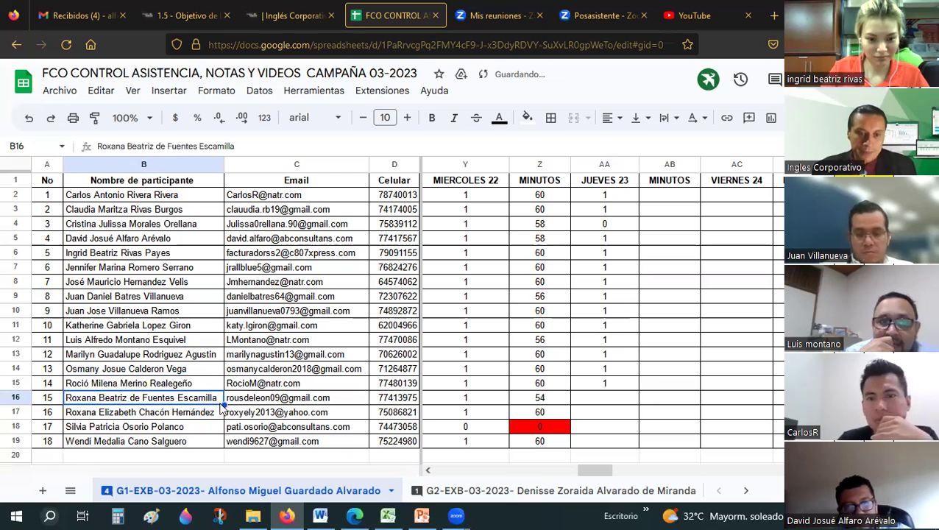
pyautogui.press('Up')
pyautogui.press('Up')
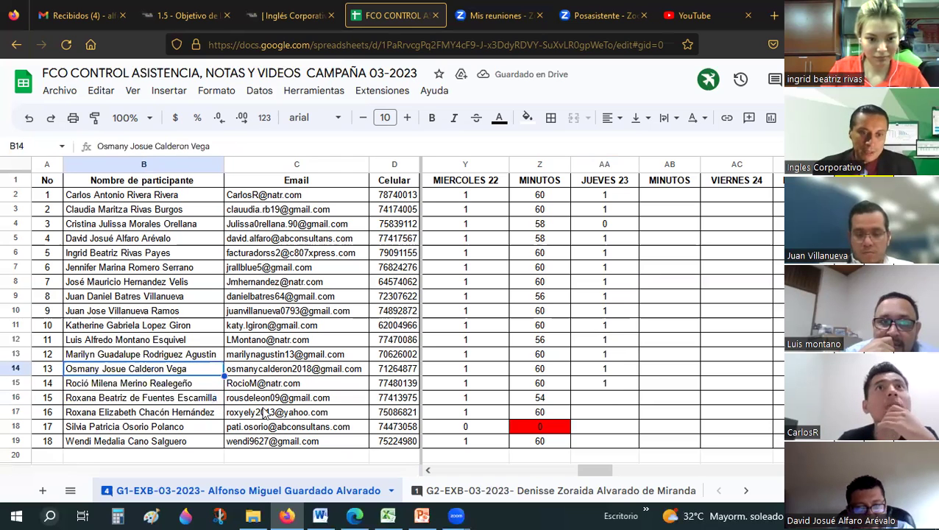
pyautogui.click(603, 399)
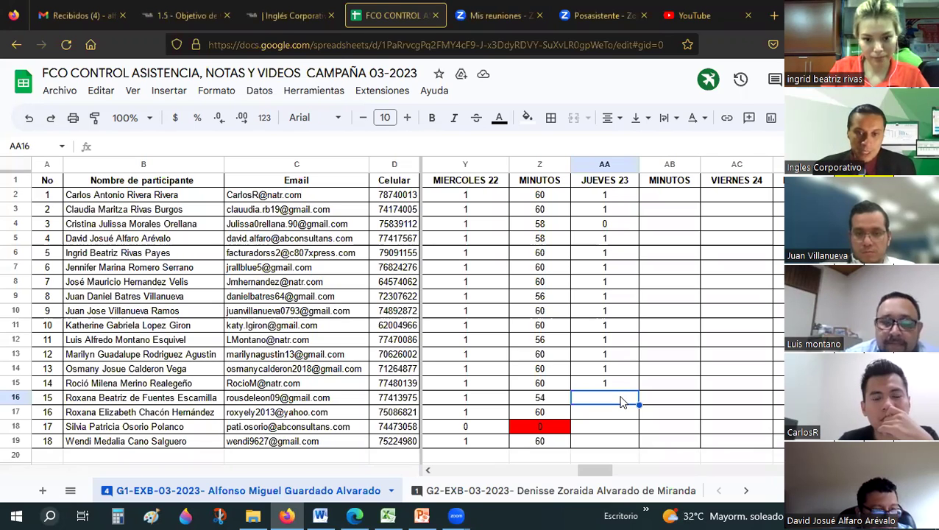
# Step: Enter 1 for rows 16 through 19 under JUEVES 23
pyautogui.write('1')
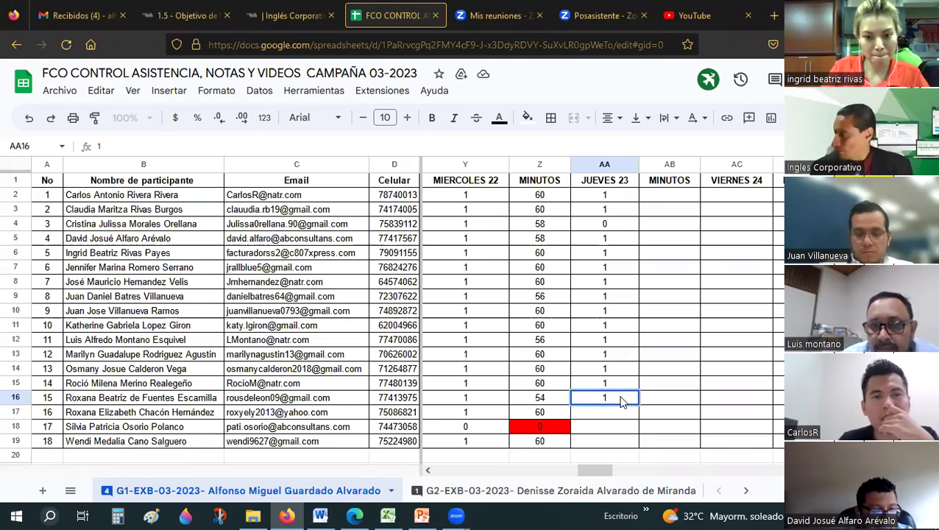
pyautogui.press('Return')
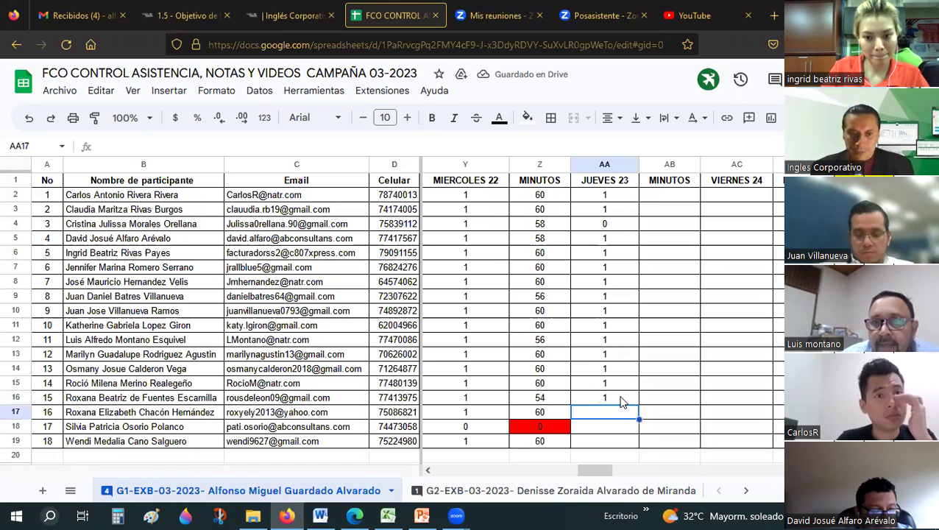
pyautogui.write('1')
pyautogui.press('Return')
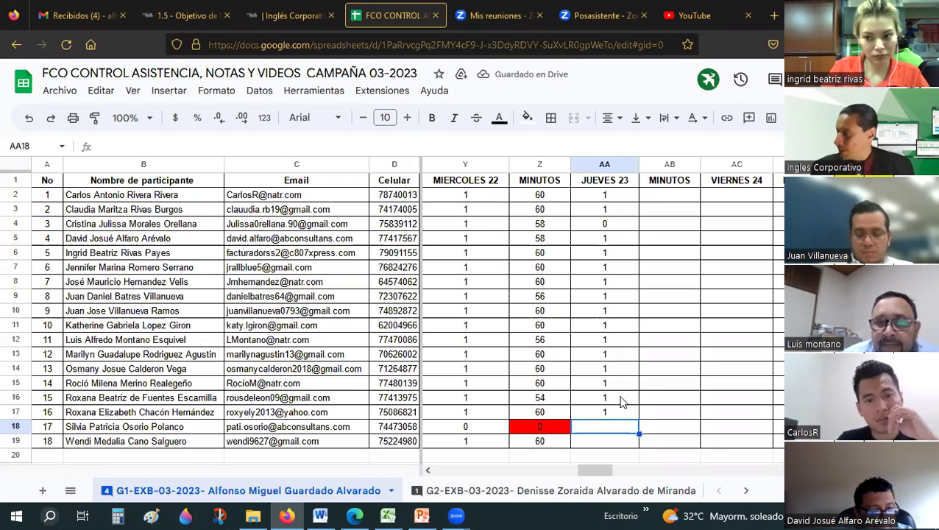
pyautogui.write('1')
pyautogui.press('Return')
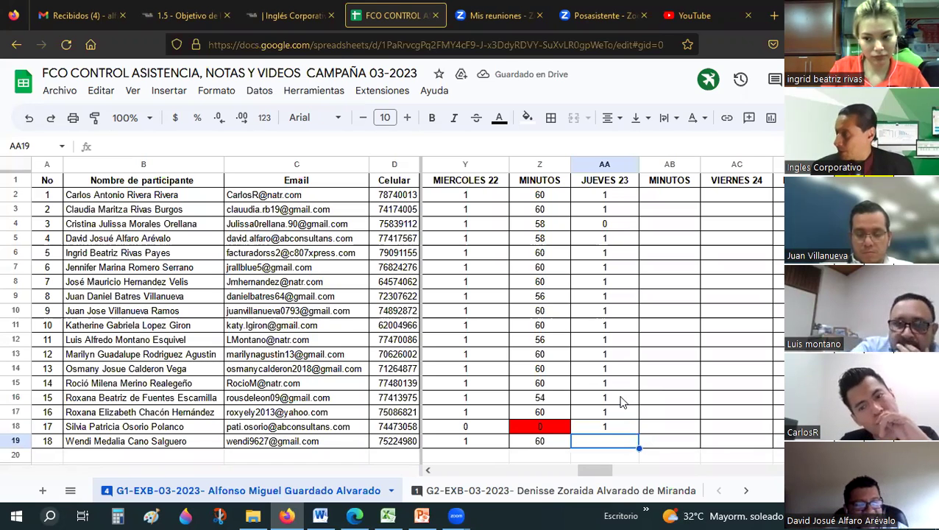
pyautogui.write('1')
pyautogui.press('Return')
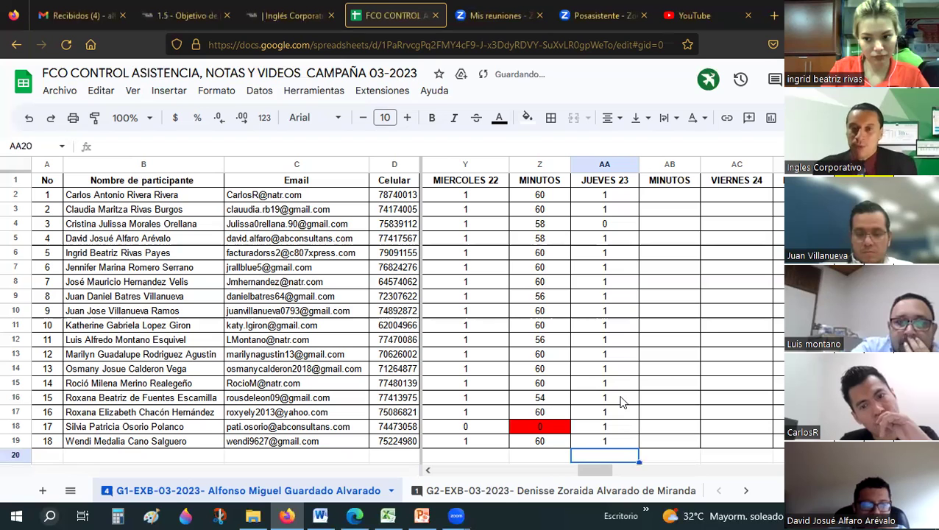
pyautogui.hotkey('alt', 'Tab')
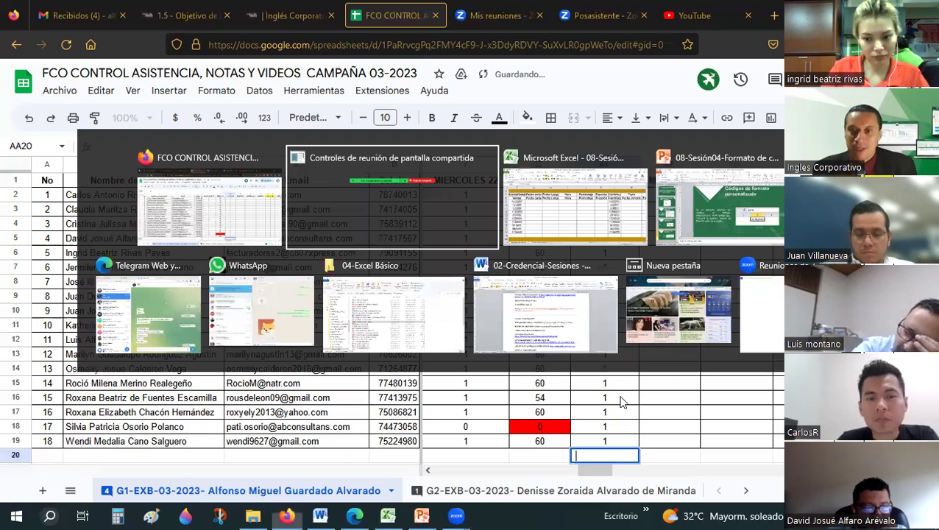
# Step: Enter 23/3/23 as the short date in G9 under Fecha corta
pyautogui.hotkey('alt', 'Tab')
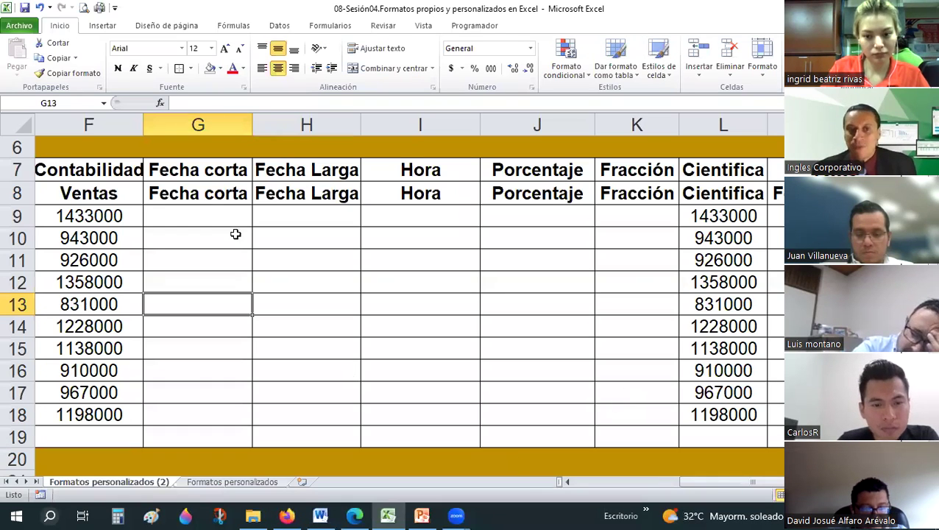
pyautogui.click(214, 210)
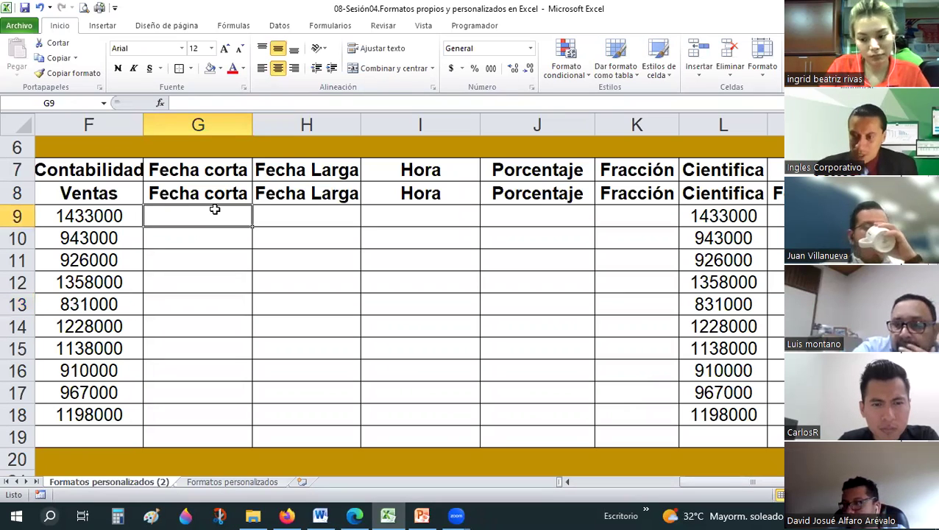
pyautogui.write('23/')
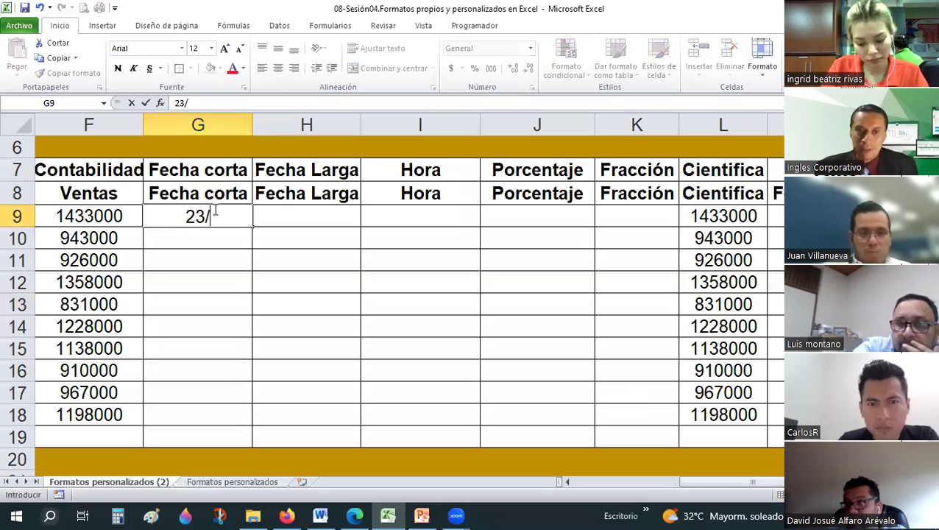
pyautogui.write('3/23')
pyautogui.hotkey('ctrl', 'Return')
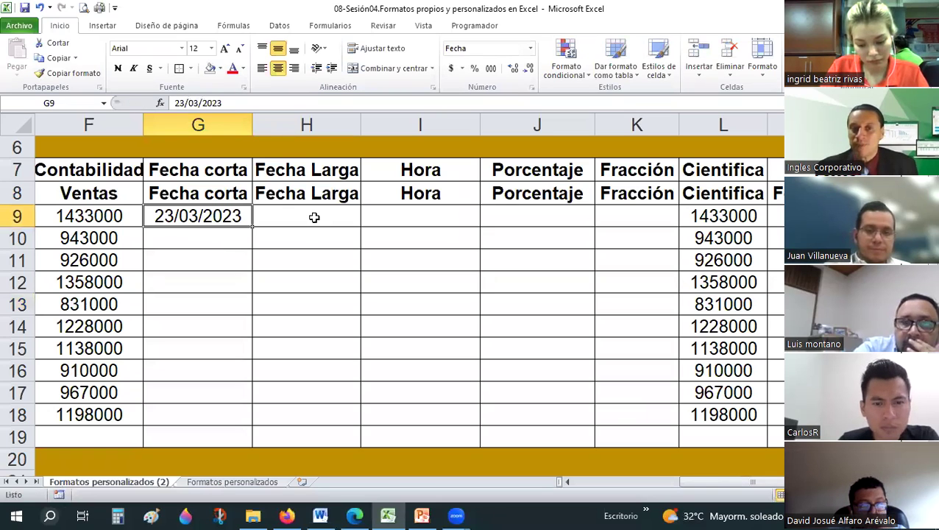
# Step: Enter 23/3 in H9 under Fecha Larga, giving 23/03/2023
pyautogui.click(314, 217)
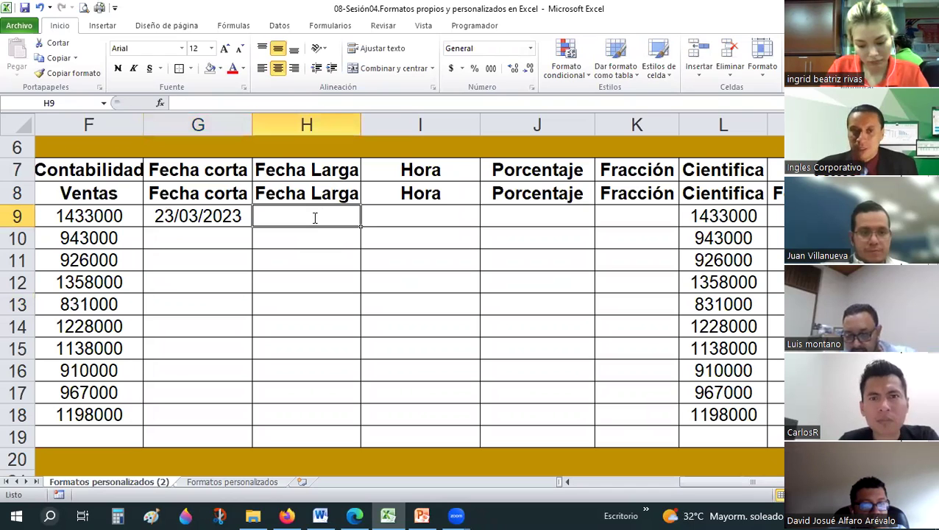
pyautogui.write('2383')
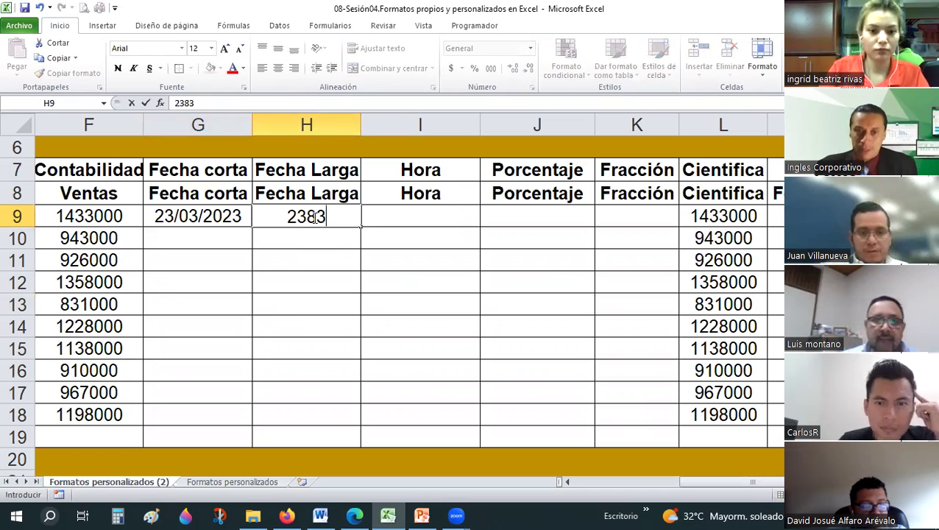
pyautogui.press('BackSpace')
pyautogui.press('BackSpace')
pyautogui.write('/3')
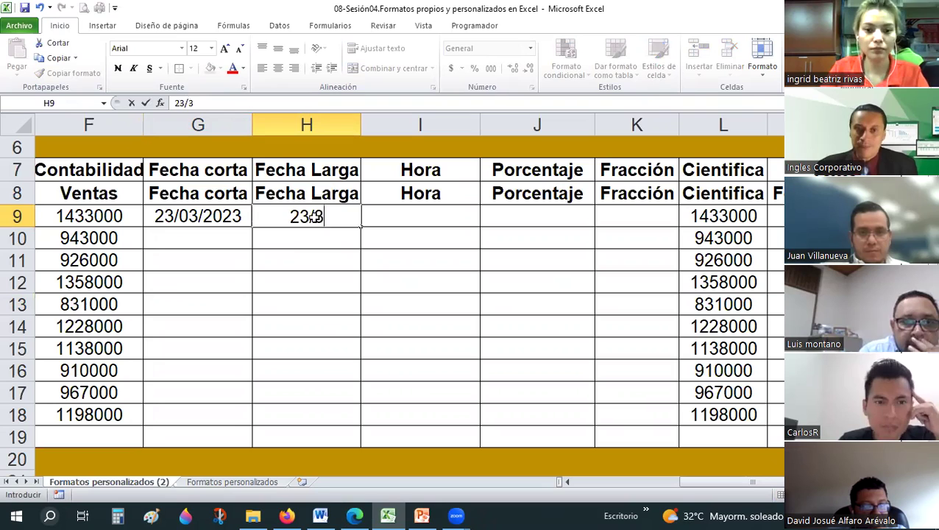
pyautogui.press('Return')
pyautogui.press('Up')
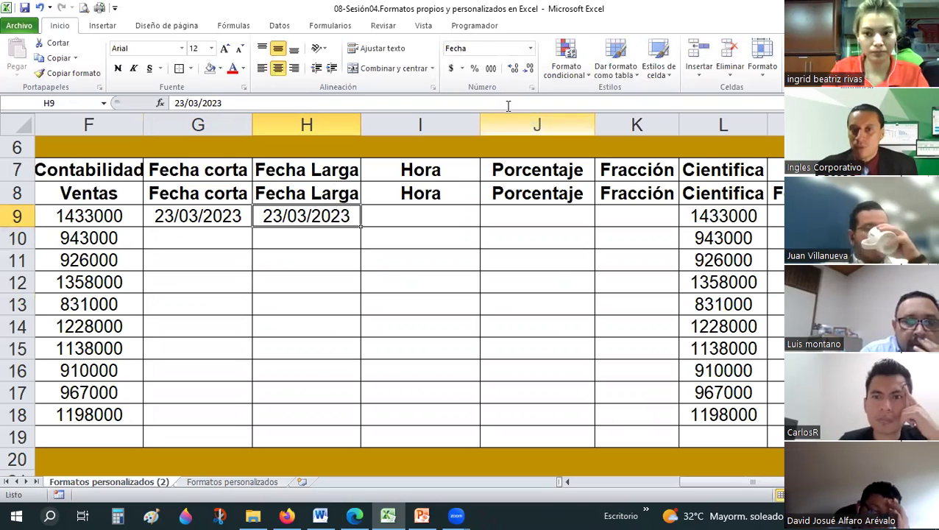
pyautogui.click(530, 48)
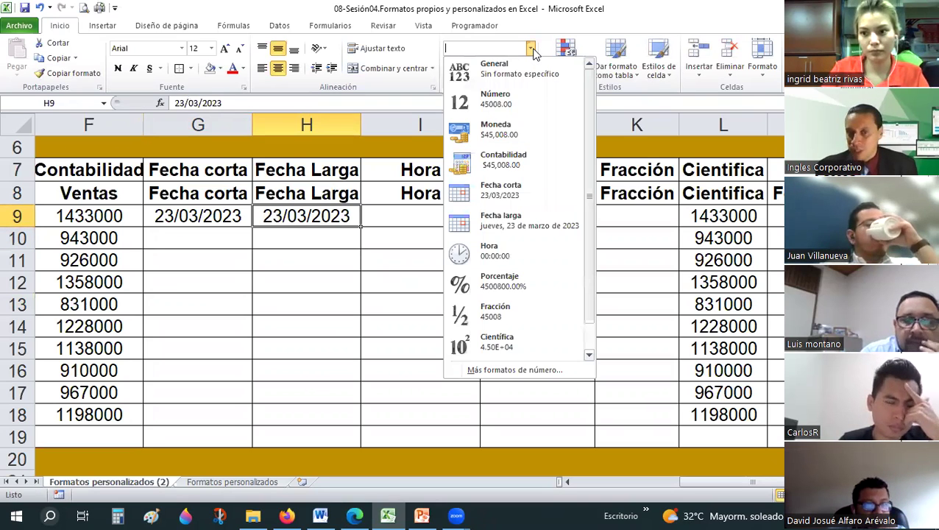
# Step: Apply the Fecha larga long date format to H9 and to H10:H19
pyautogui.press('Down')
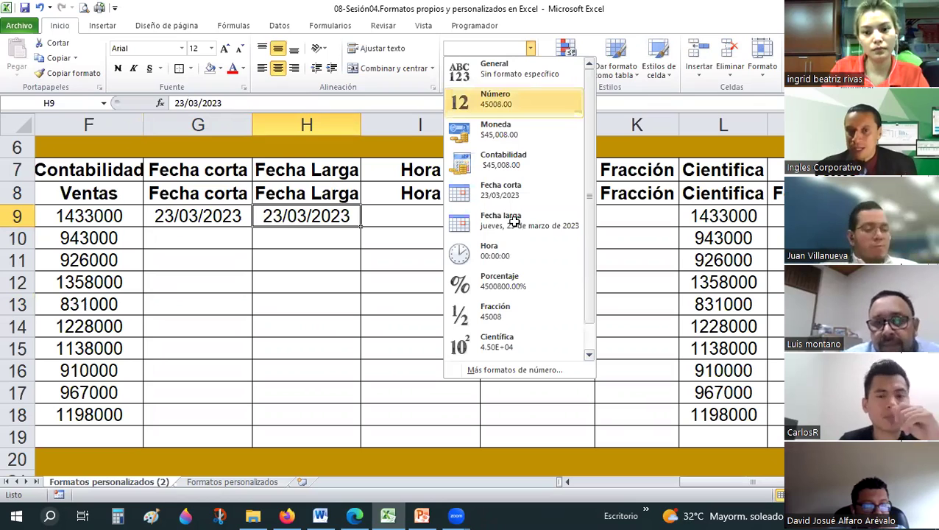
pyautogui.press('Return')
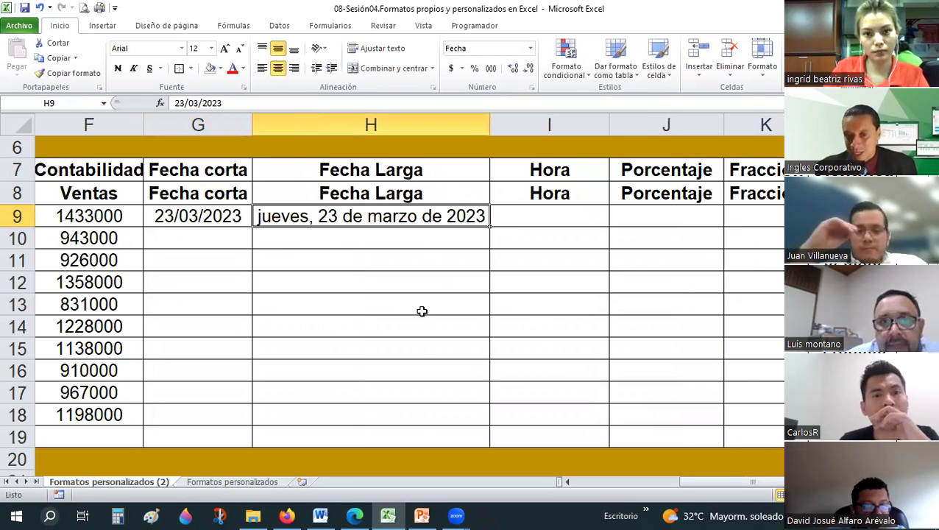
pyautogui.moveTo(422, 238); pyautogui.dragTo(427, 434)
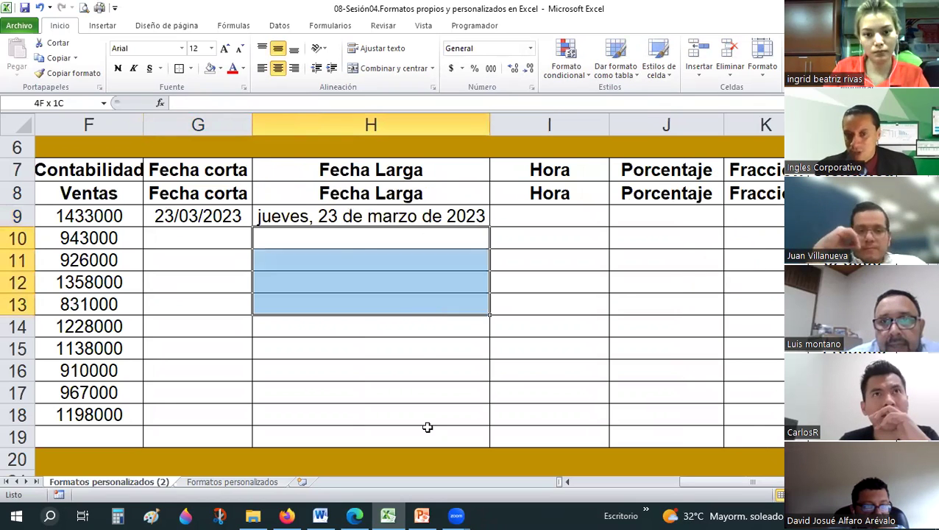
pyautogui.click(530, 48)
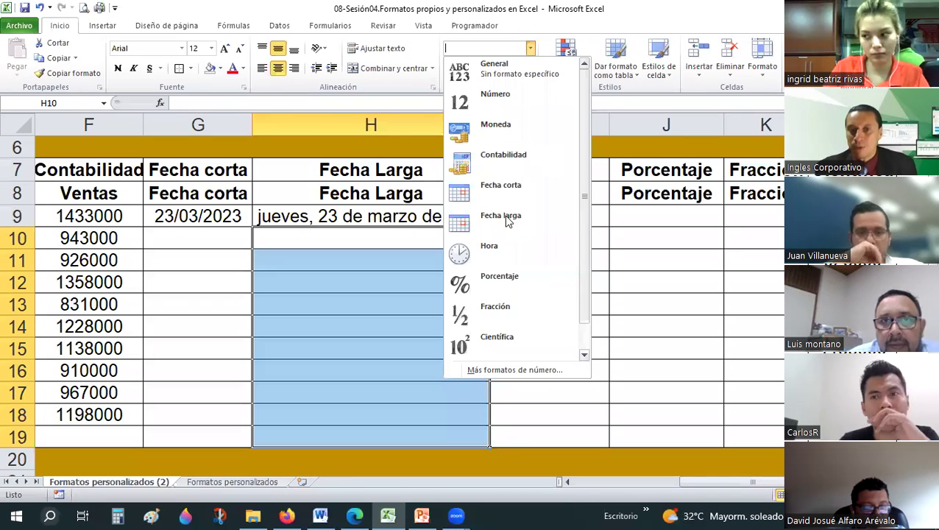
pyautogui.press('Return')
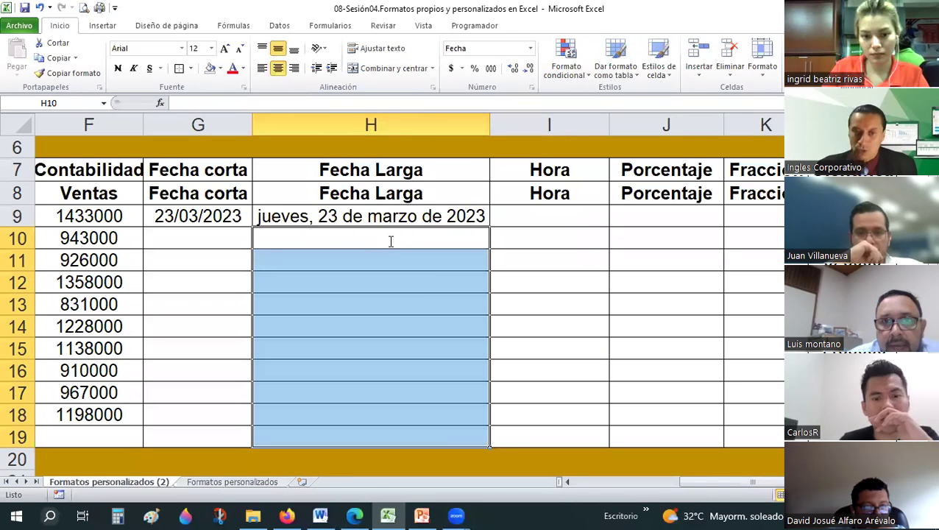
# Step: Enter 23/23/23 in H10, then delete the invalid entry from H10:H19
pyautogui.write('23/23')
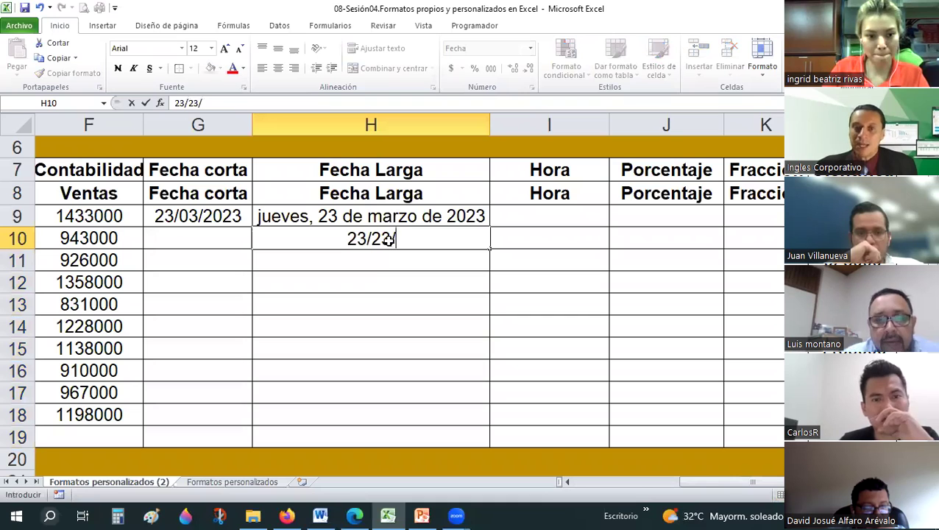
pyautogui.write('/23')
pyautogui.press('Return')
pyautogui.click(389, 241)
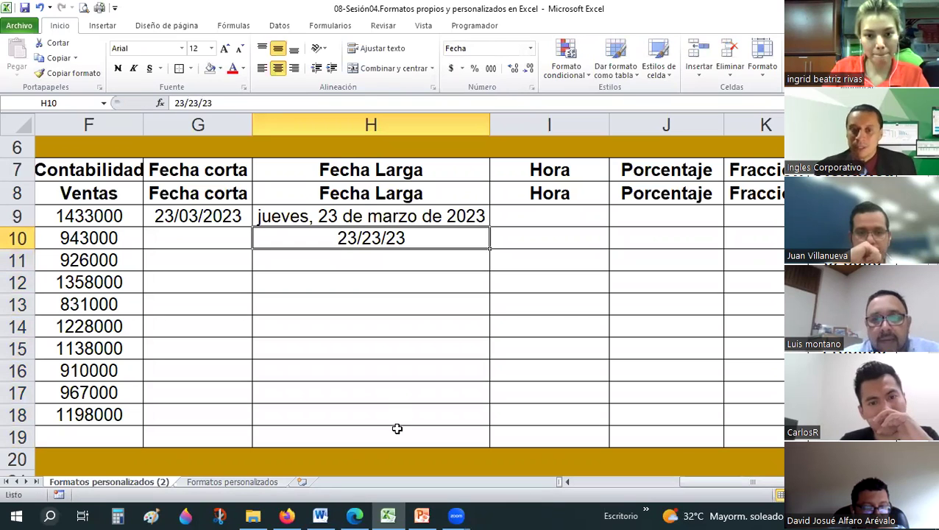
pyautogui.keyDown('shift'); pyautogui.click(397, 428); pyautogui.keyUp('shift')
pyautogui.press('Delete')
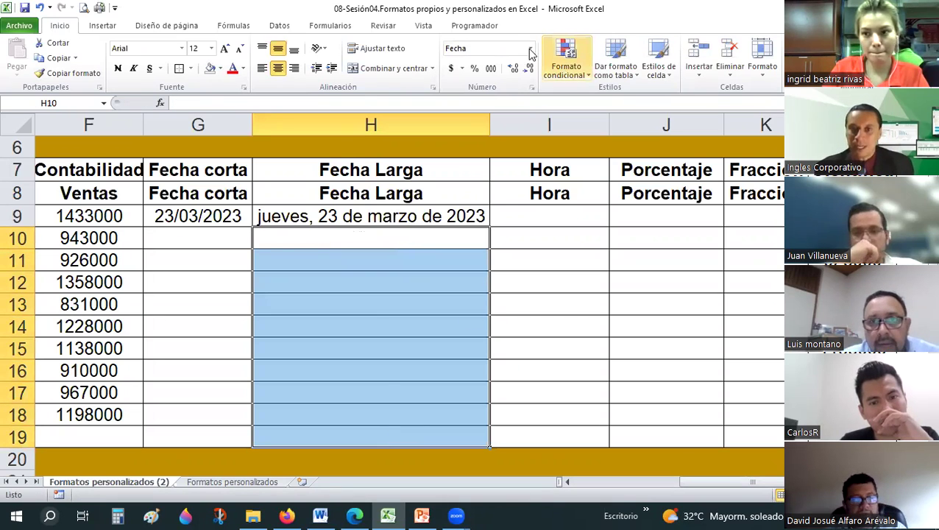
pyautogui.click(530, 49)
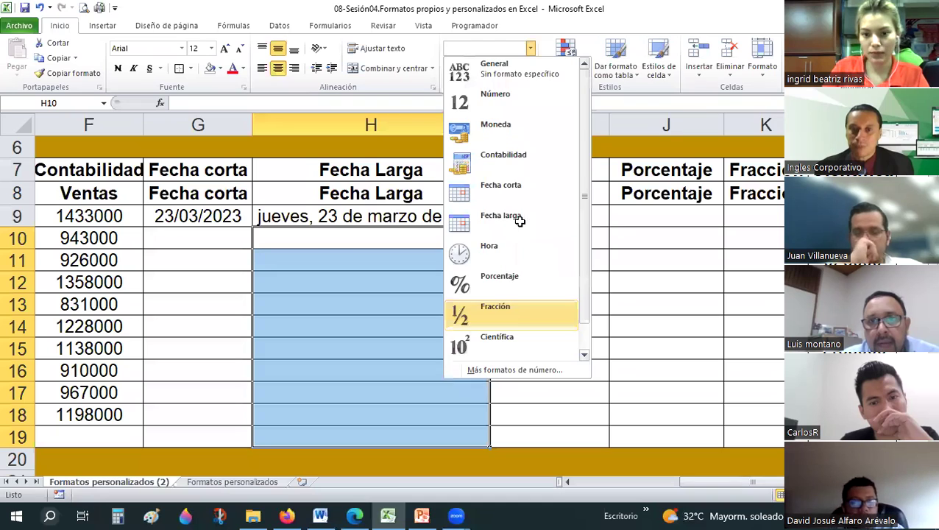
pyautogui.click(435, 236)
# Step: Enter 23/3 in H10 and H11 so each shows jueves, 23 de marzo de 2023
pyautogui.click(432, 238)
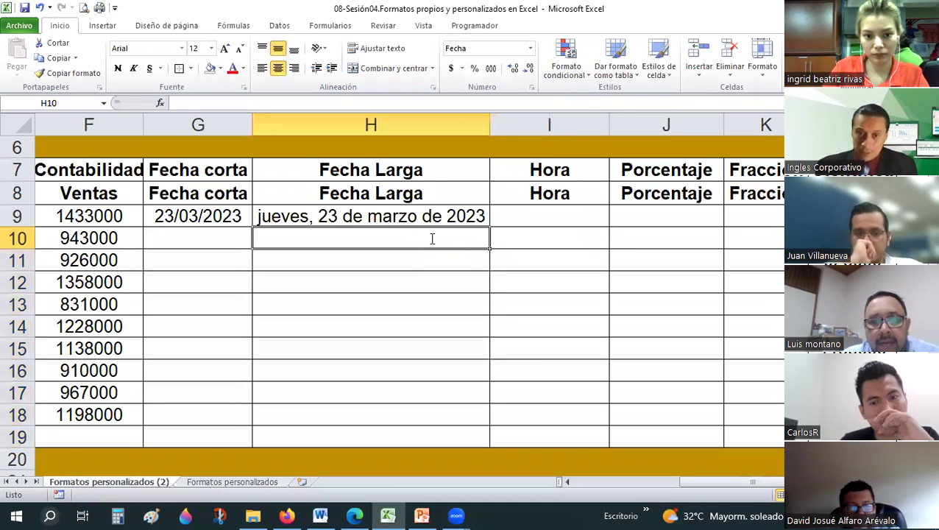
pyautogui.write('23/3')
pyautogui.press('Return')
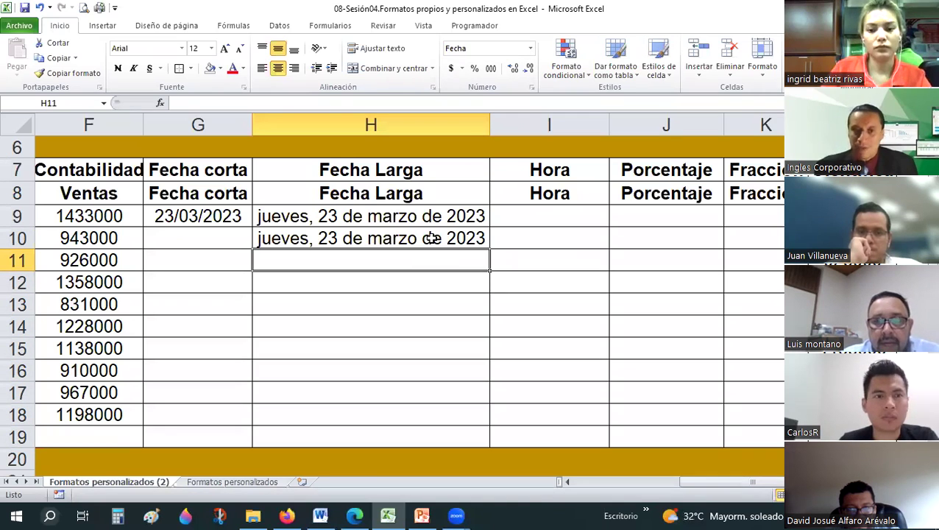
pyautogui.write('23/3')
pyautogui.press('Return')
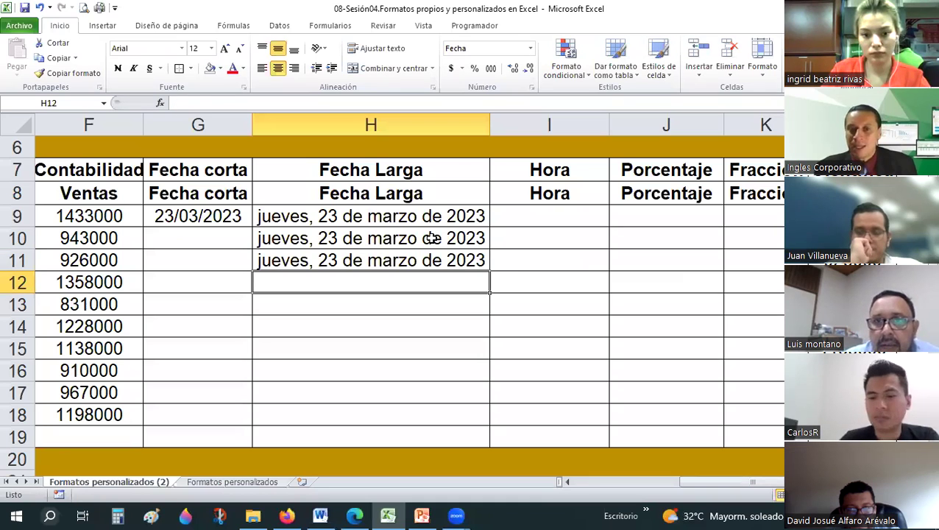
pyautogui.press('Up')
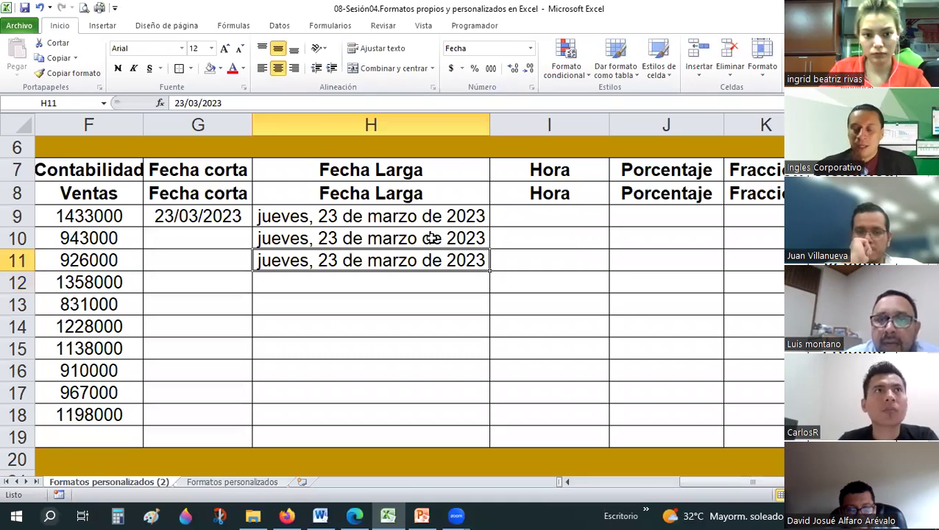
pyautogui.press('Down')
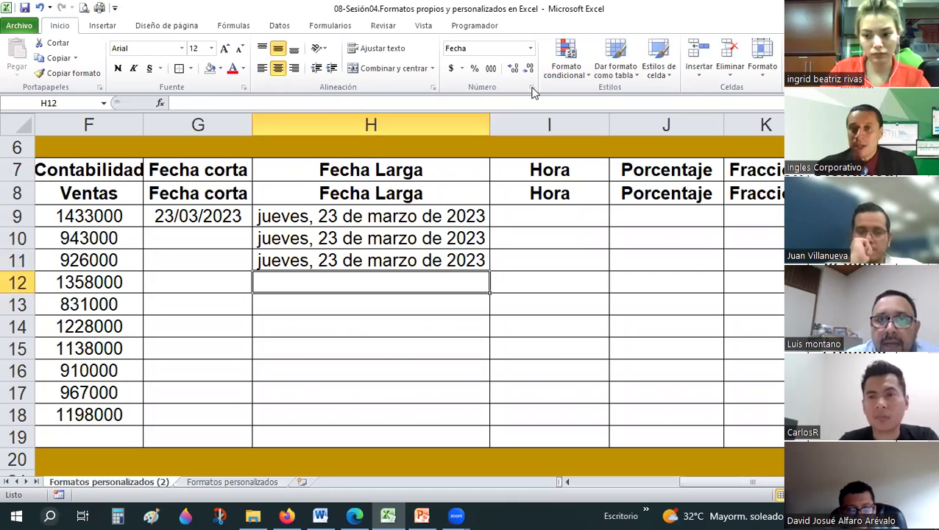
pyautogui.press('Up')
pyautogui.press('Up')
pyautogui.press('Up')
pyautogui.hotkey('ctrl', '1')
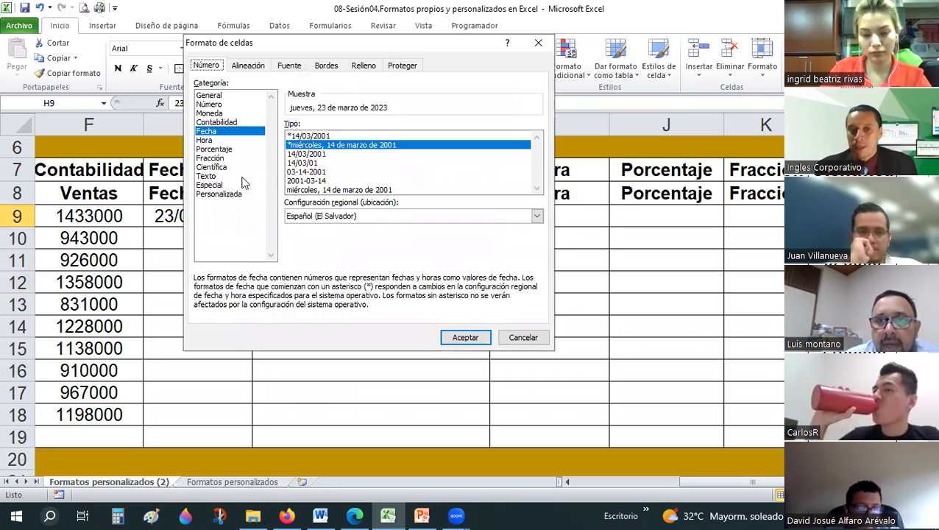
pyautogui.click(239, 194)
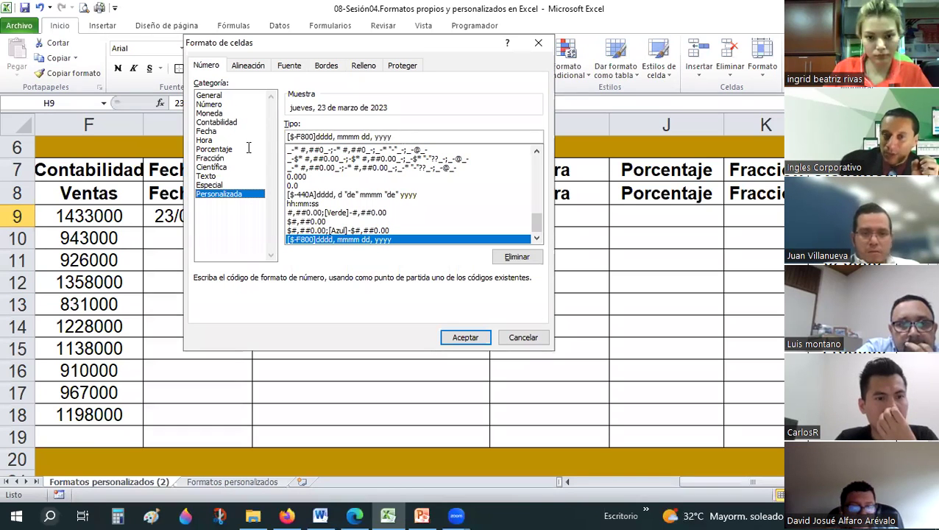
pyautogui.moveTo(281, 133); pyautogui.dragTo(398, 134)
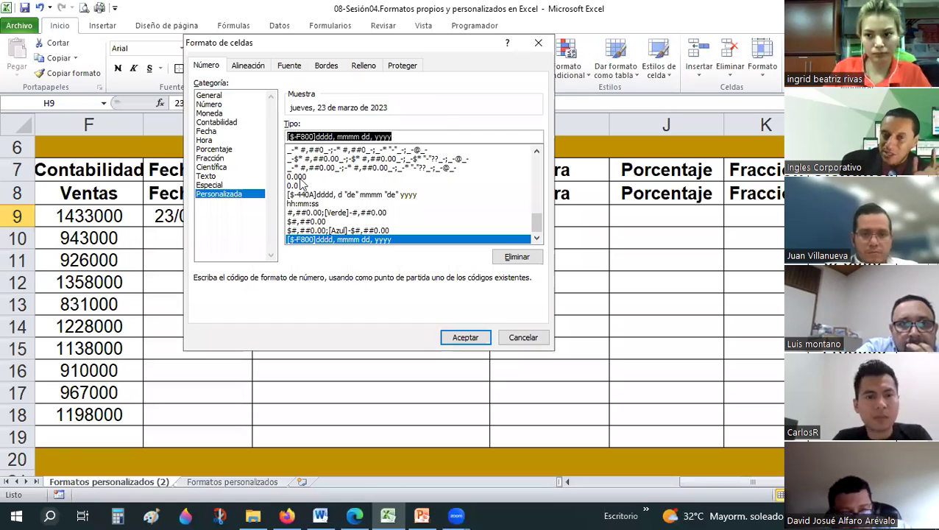
pyautogui.click(398, 134)
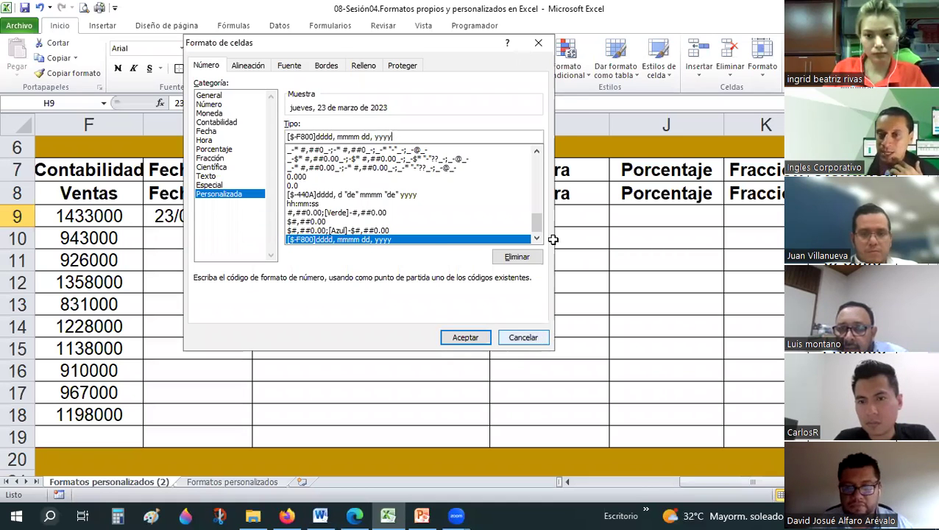
pyautogui.press('Return')
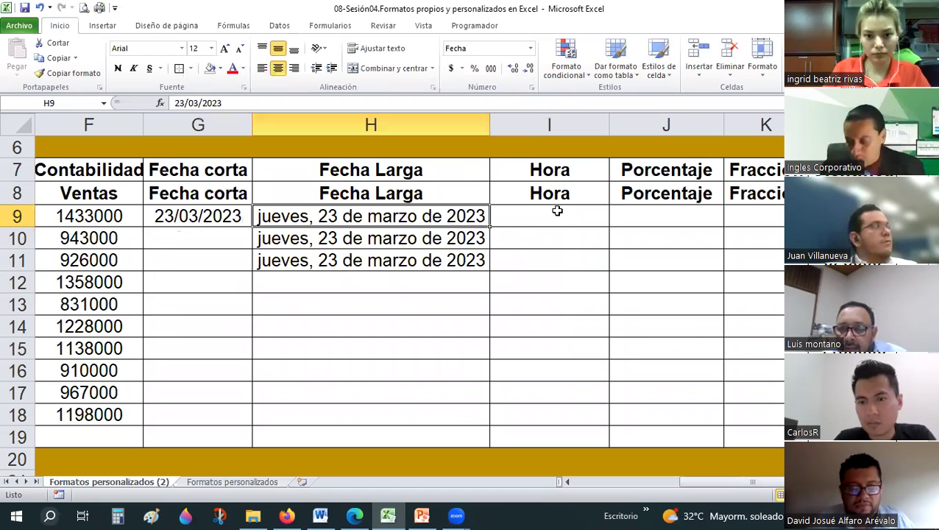
# Step: Enter 7:00 in I9 and 07:00 in I10, then reselect I9
pyautogui.click(557, 210)
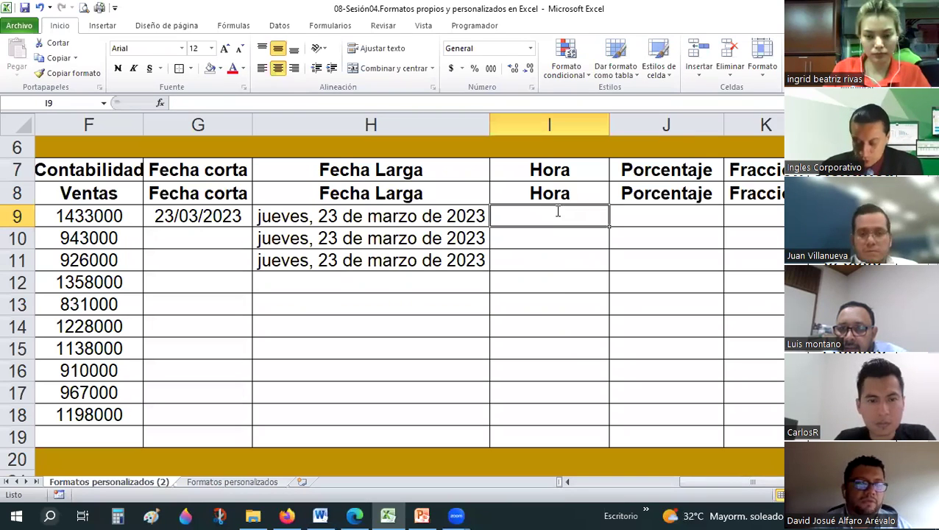
pyautogui.write('7:00')
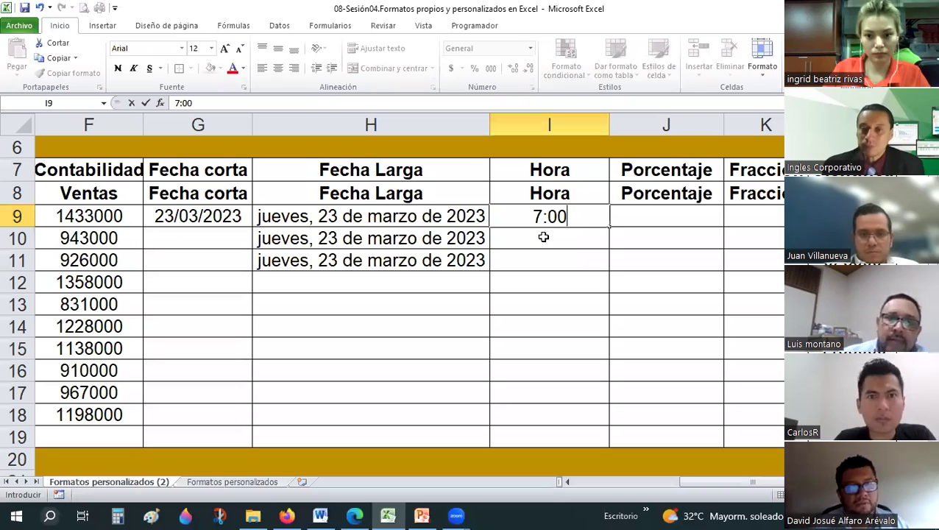
pyautogui.hotkey('ctrl', 'Return')
pyautogui.click(542, 238)
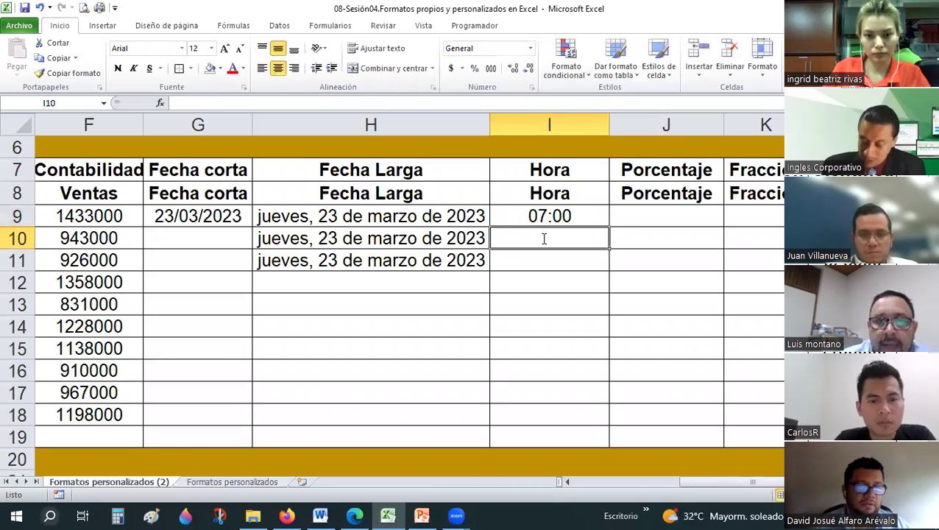
pyautogui.write('07:')
pyautogui.press('Return')
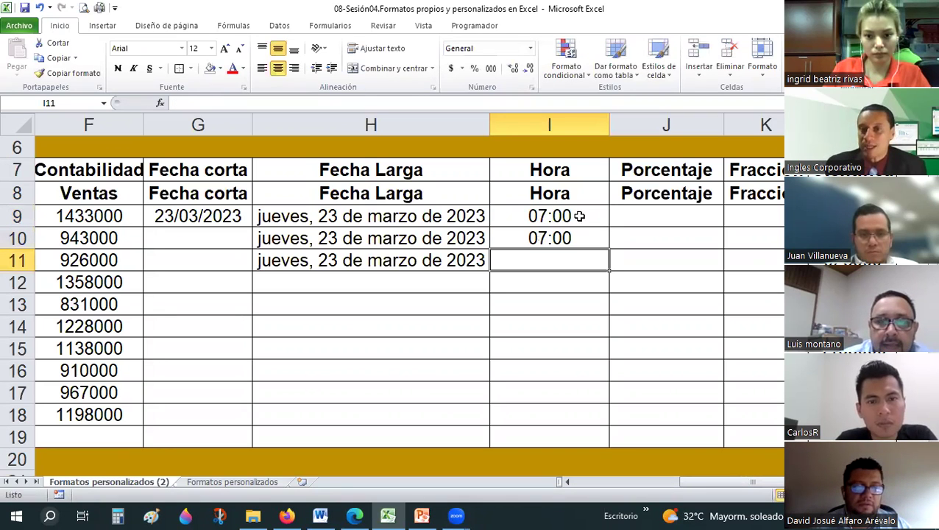
pyautogui.click(579, 215)
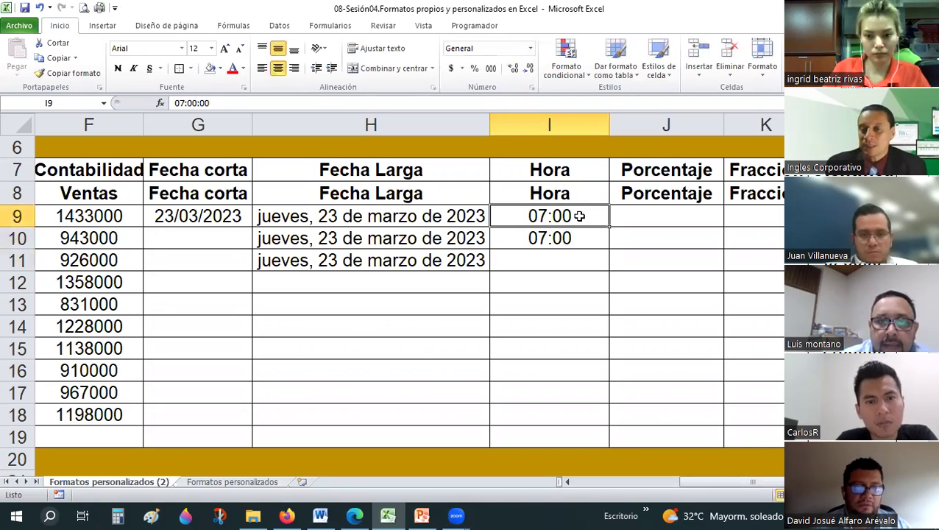
# Step: Apply the Hora time format from the Number Format list to I9 and I10
pyautogui.click(530, 48)
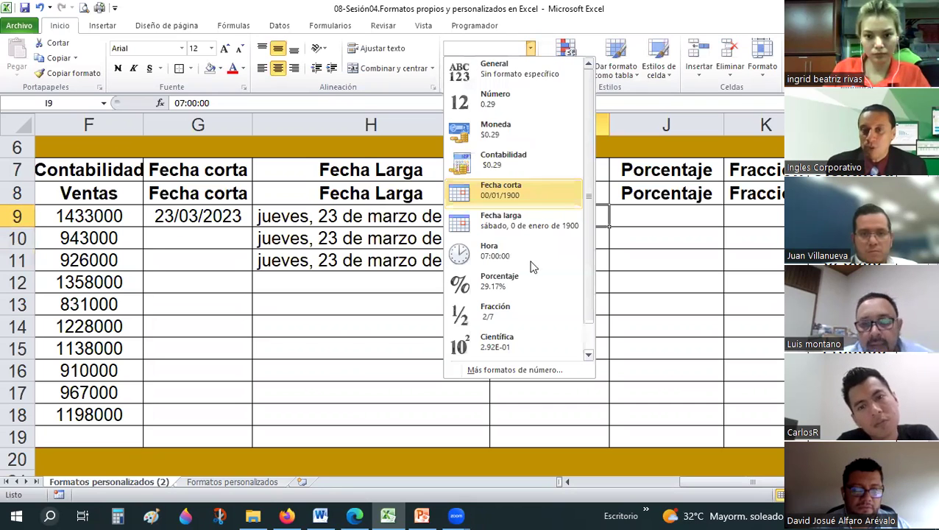
pyautogui.click(567, 243)
pyautogui.click(567, 243)
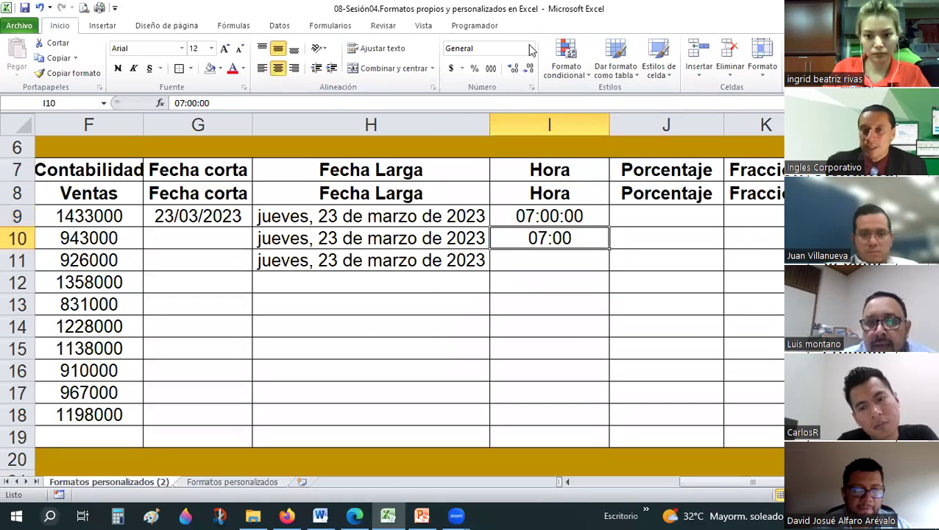
pyautogui.click(530, 48)
pyautogui.click(491, 254)
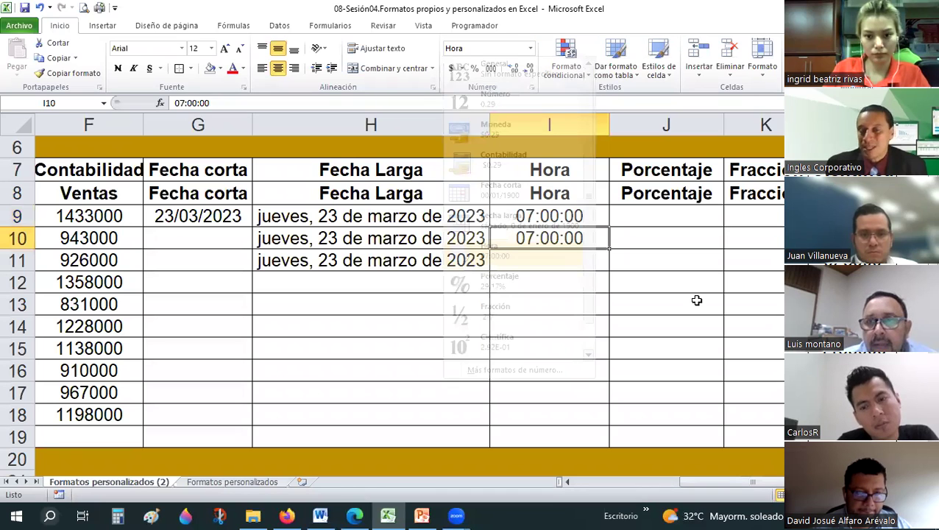
pyautogui.press('Right')
pyautogui.press('Down')
pyautogui.press('Down')
pyautogui.press('Down')
# Step: Give I9:I10 the 12-hour 01:30:55 p.m. time type so they read 07:00:00 a.m
pyautogui.click(566, 217)
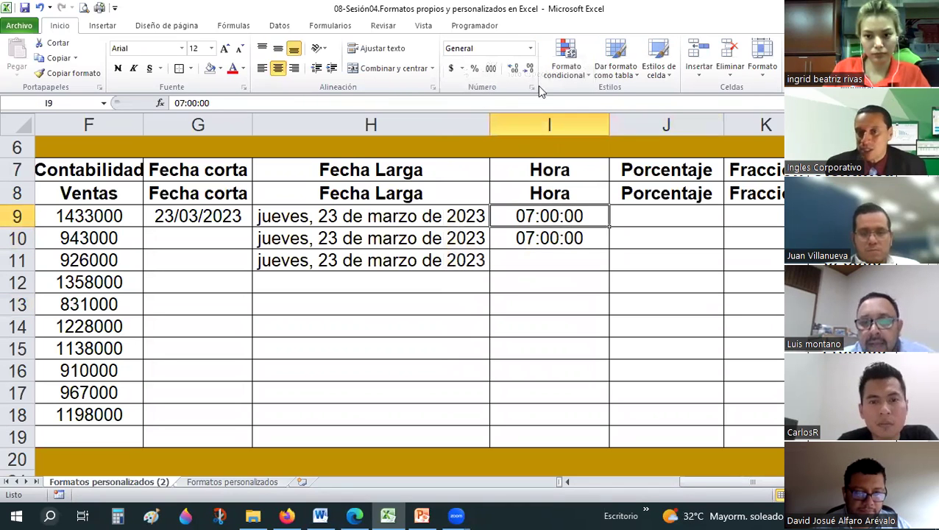
pyautogui.hotkey('shift', 'Down')
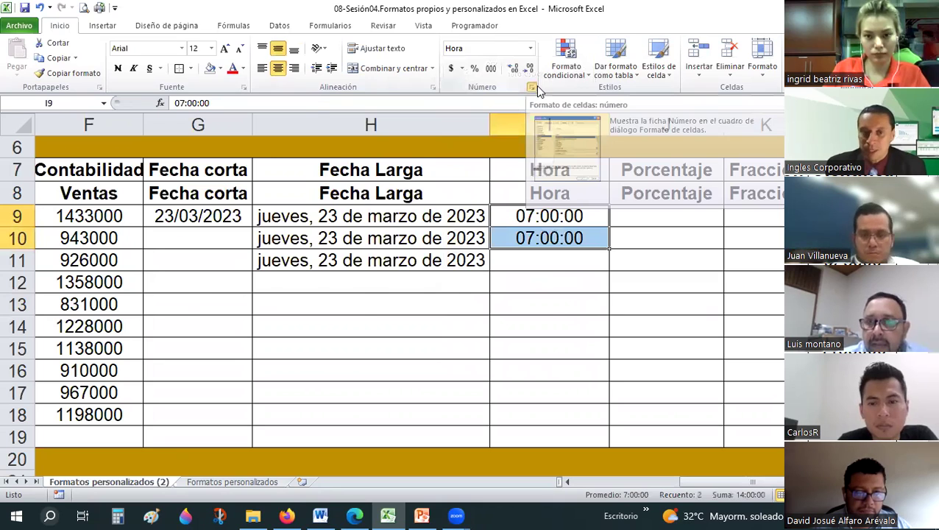
pyautogui.click(531, 88)
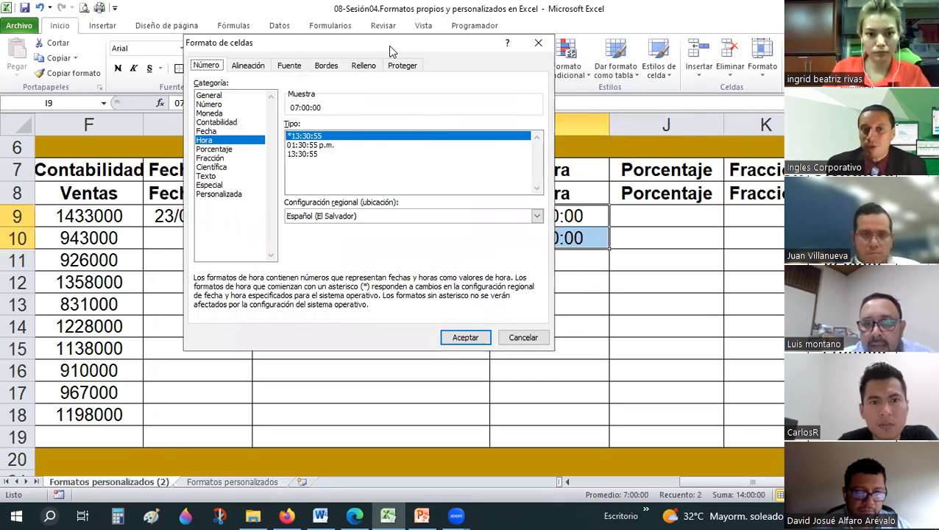
pyautogui.moveTo(345, 52); pyautogui.dragTo(702, 17)
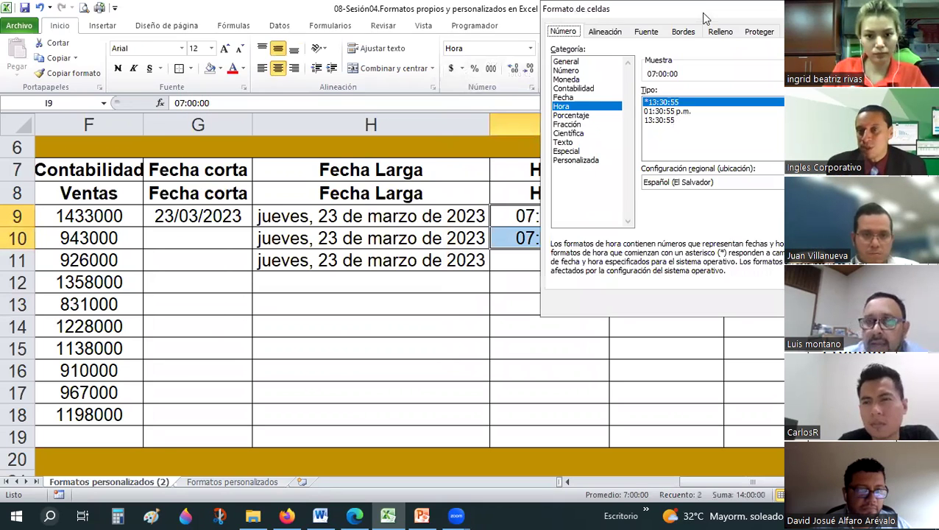
pyautogui.moveTo(625, 9); pyautogui.dragTo(750, 9)
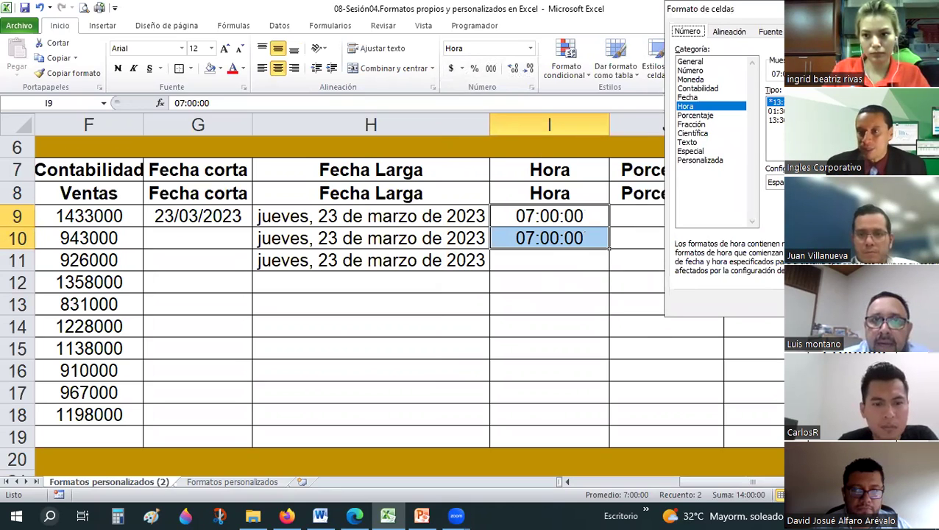
pyautogui.click(775, 110)
pyautogui.press('Return')
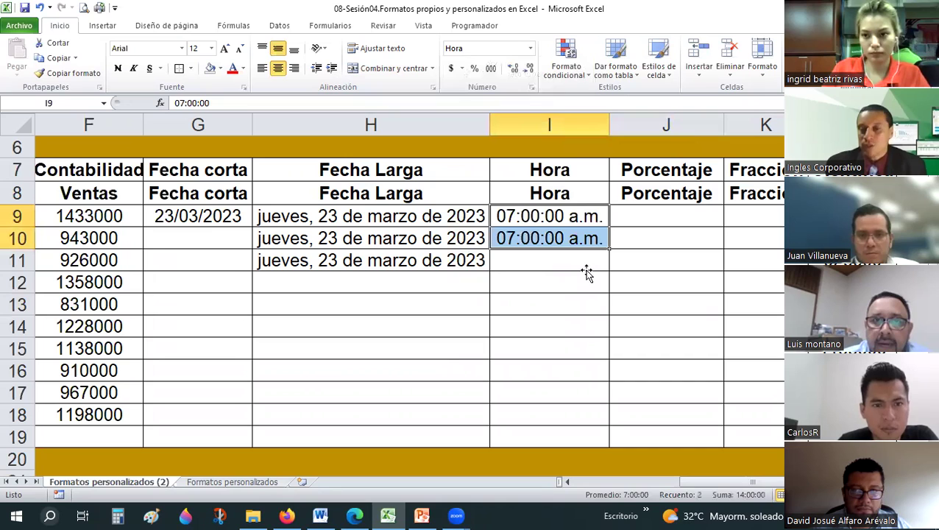
pyautogui.click(586, 270)
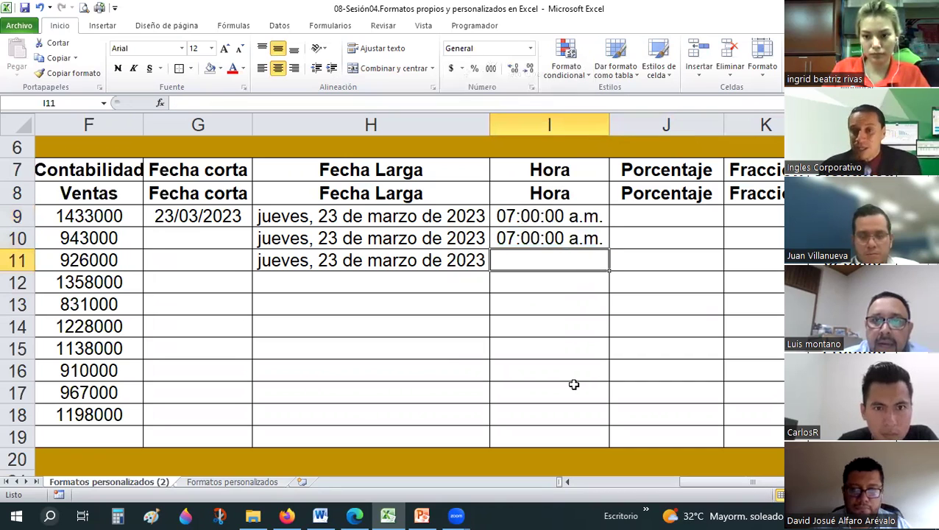
pyautogui.press('Up')
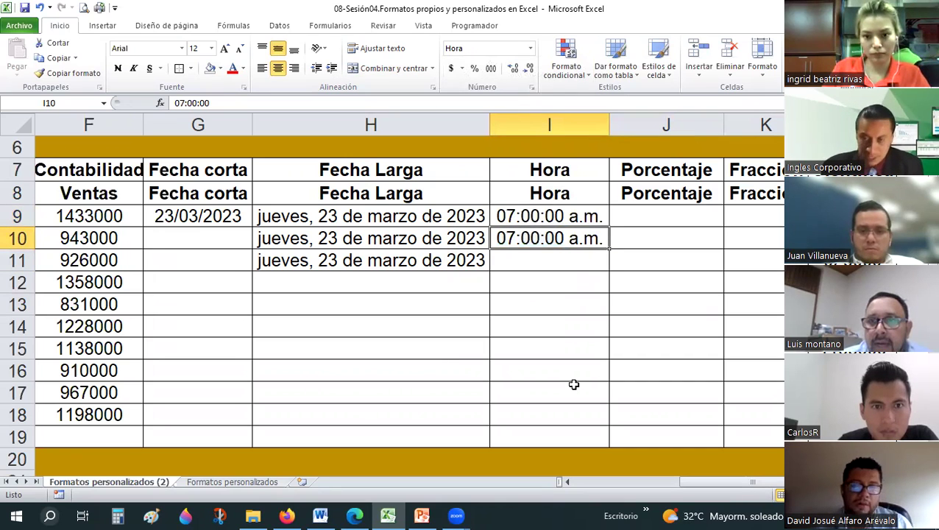
# Step: Retype I10 as 07:00 p.m. so it shows 07:00:00 p.m
pyautogui.write('07:00')
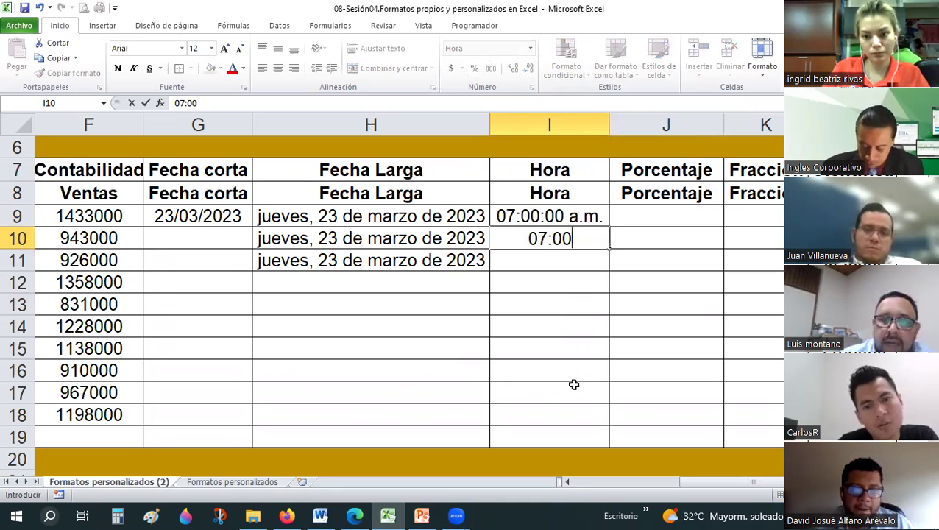
pyautogui.write(' p.')
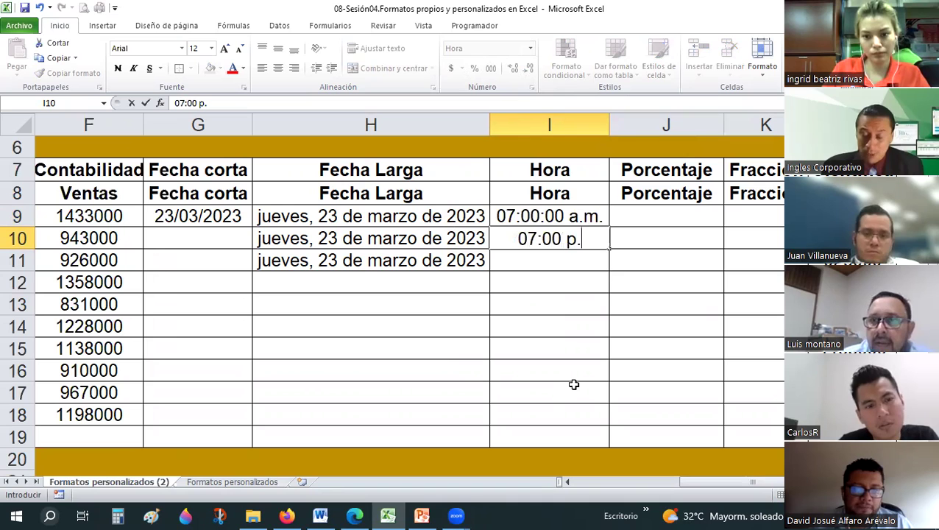
pyautogui.write('m.')
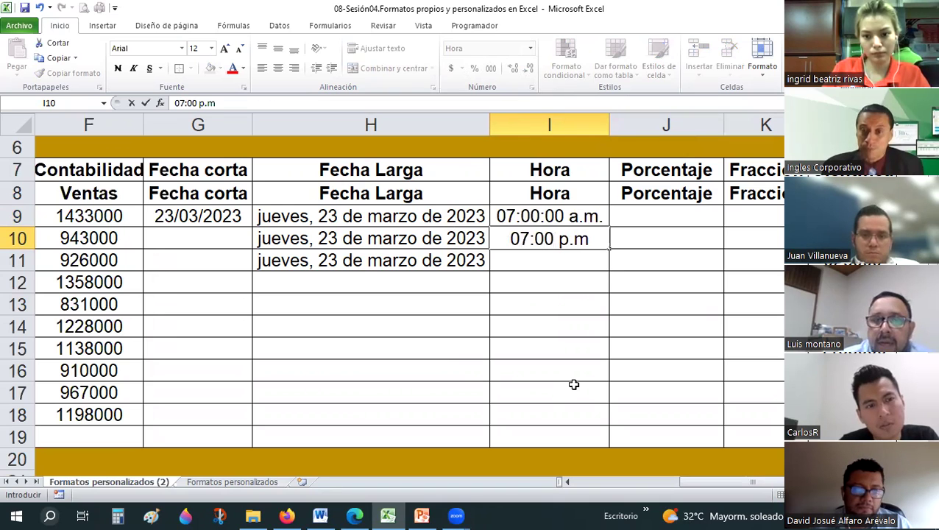
pyautogui.press('Return')
pyautogui.press('Up')
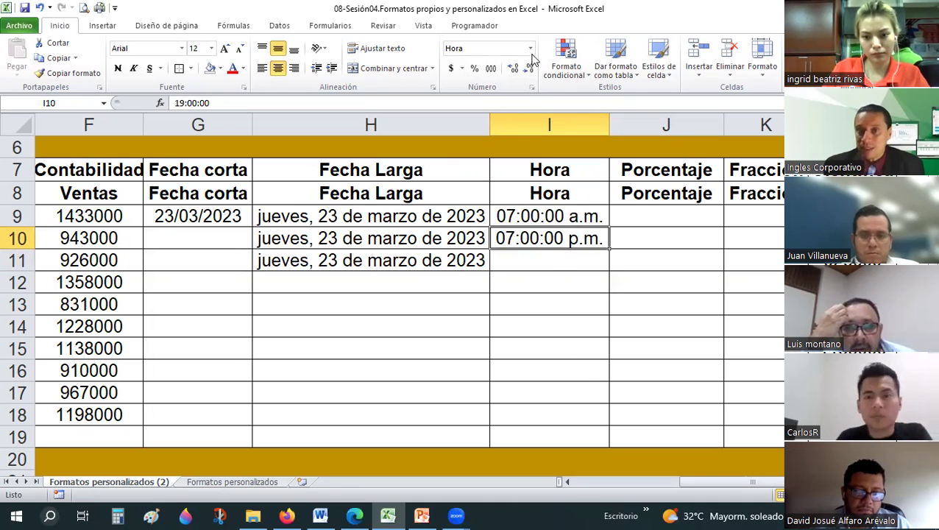
pyautogui.press('Return')
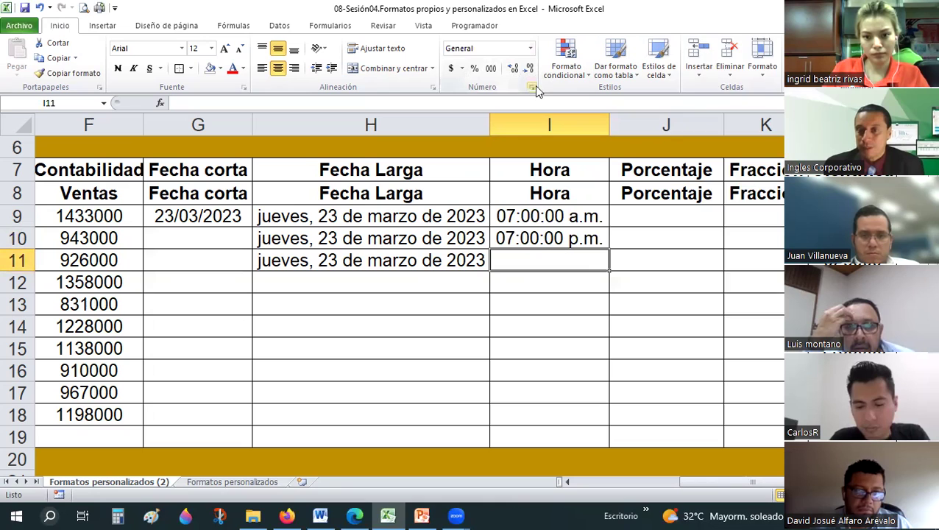
# Step: Format I11 with the Hora time category and enter 7 to show 07:00:00
pyautogui.click(531, 86)
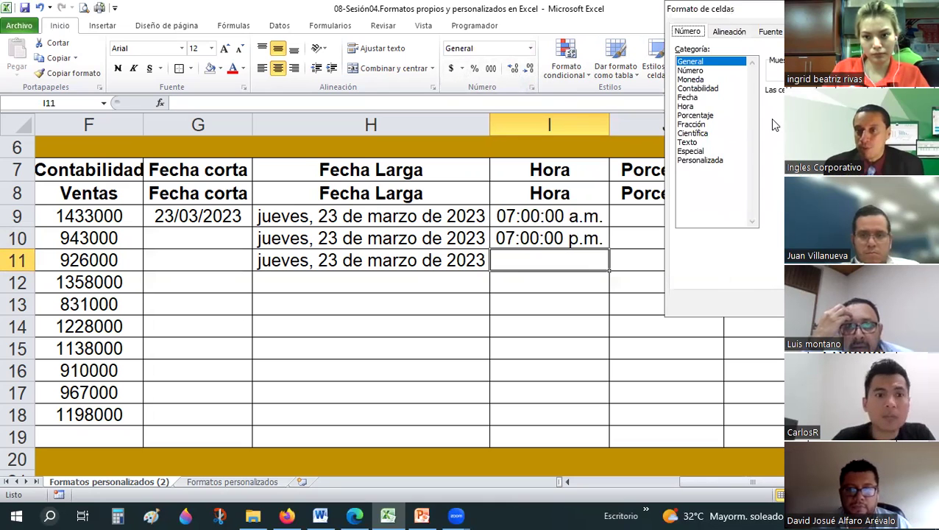
pyautogui.click(686, 106)
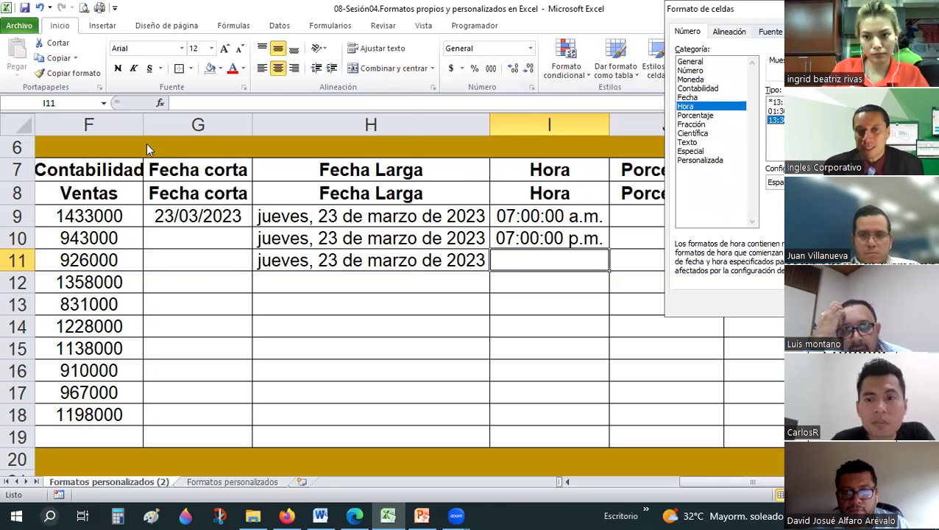
pyautogui.click(346, 303)
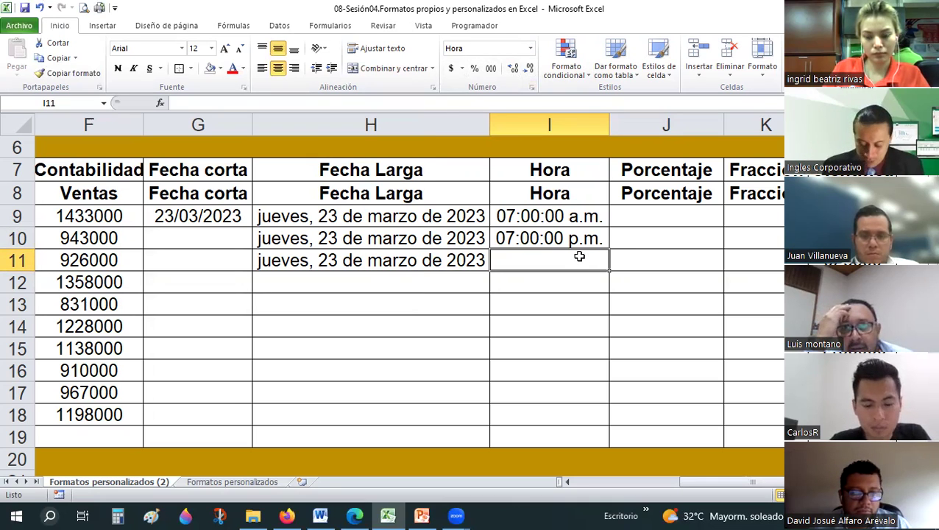
pyautogui.write('7:0')
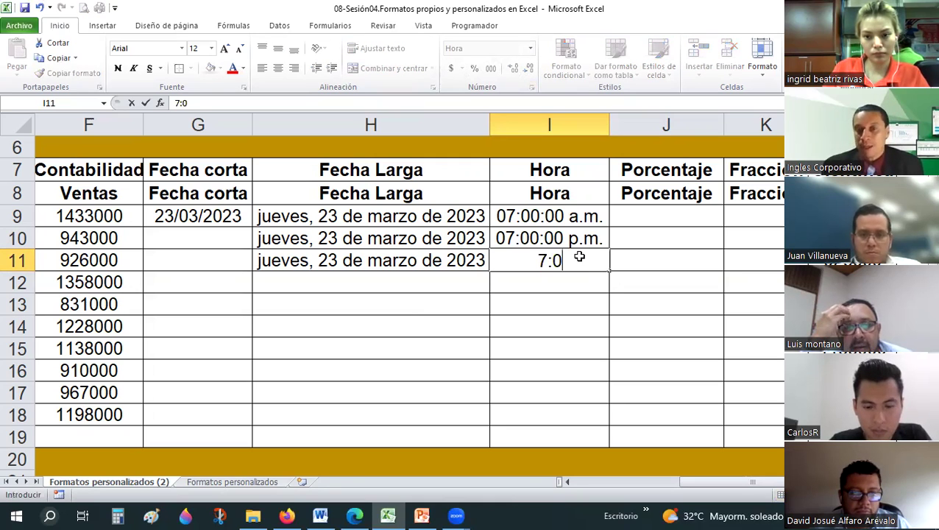
pyautogui.press('Return')
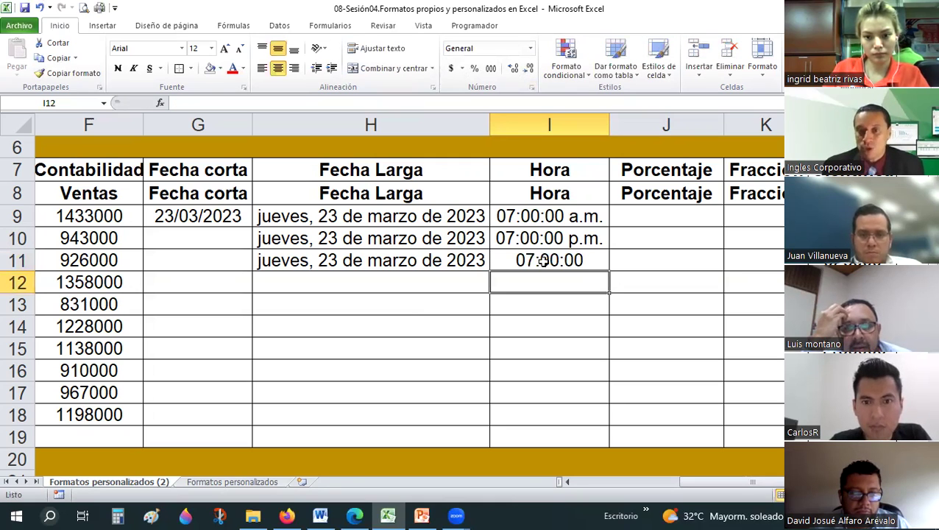
# Step: Copy I11's time format onto I12 with Format Painter and enter 14:00
pyautogui.press('Up')
pyautogui.click(68, 73)
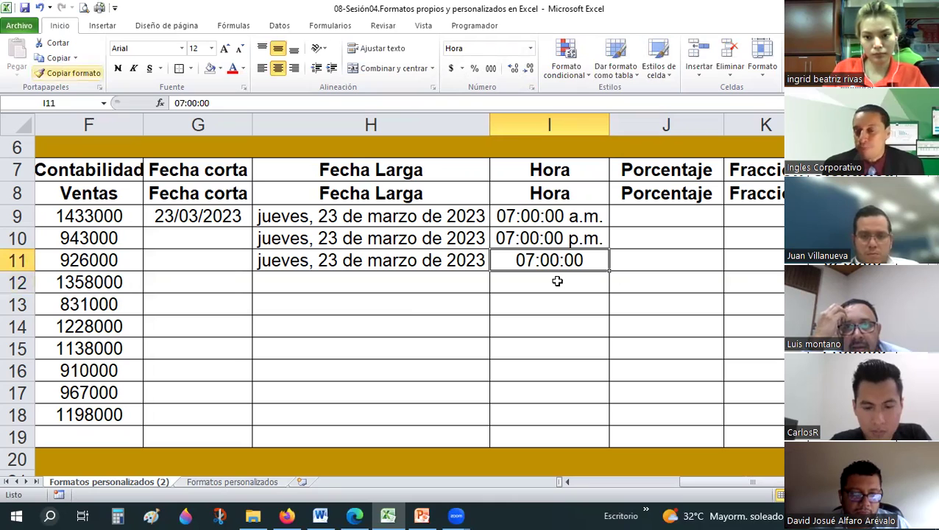
pyautogui.click(557, 281)
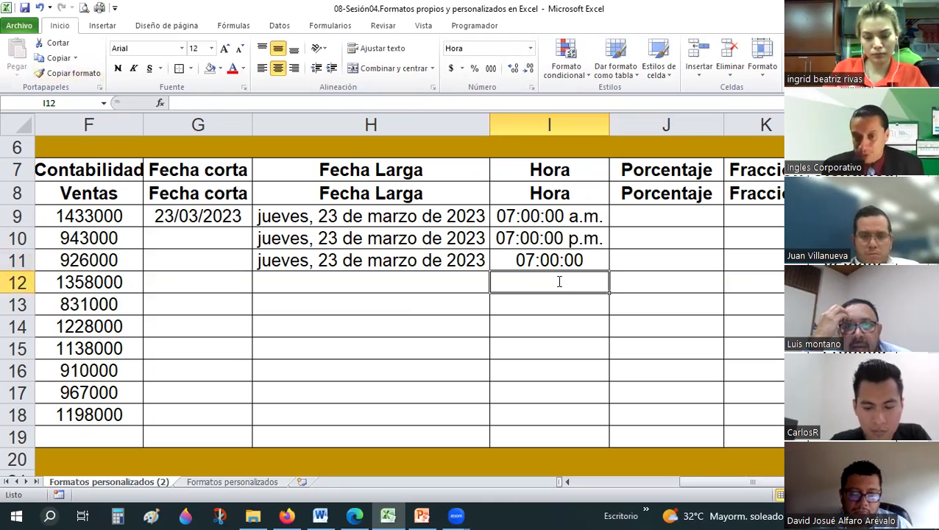
pyautogui.write('14:')
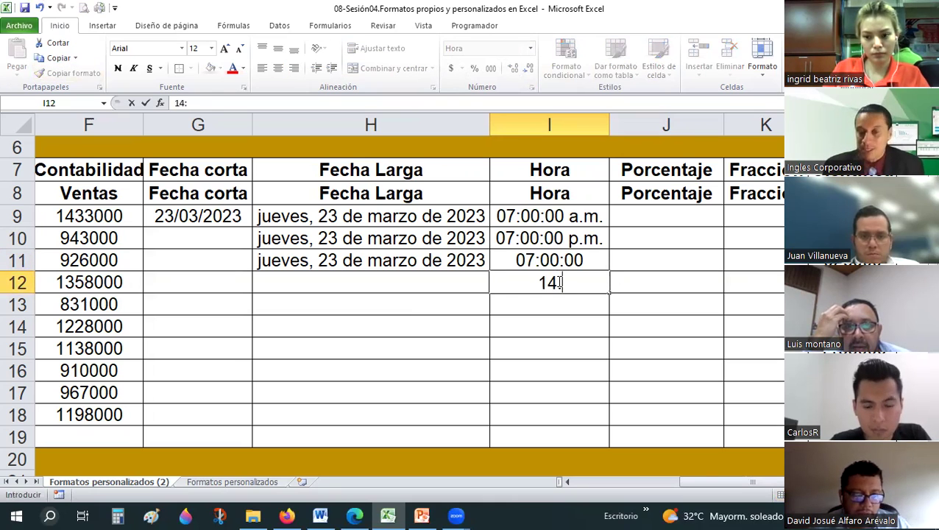
pyautogui.write('00')
pyautogui.press('Return')
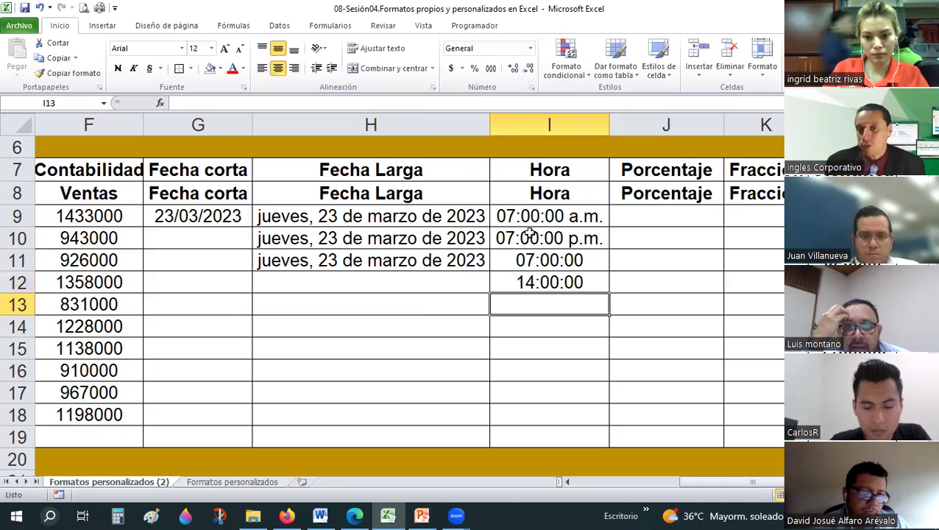
pyautogui.click(572, 216)
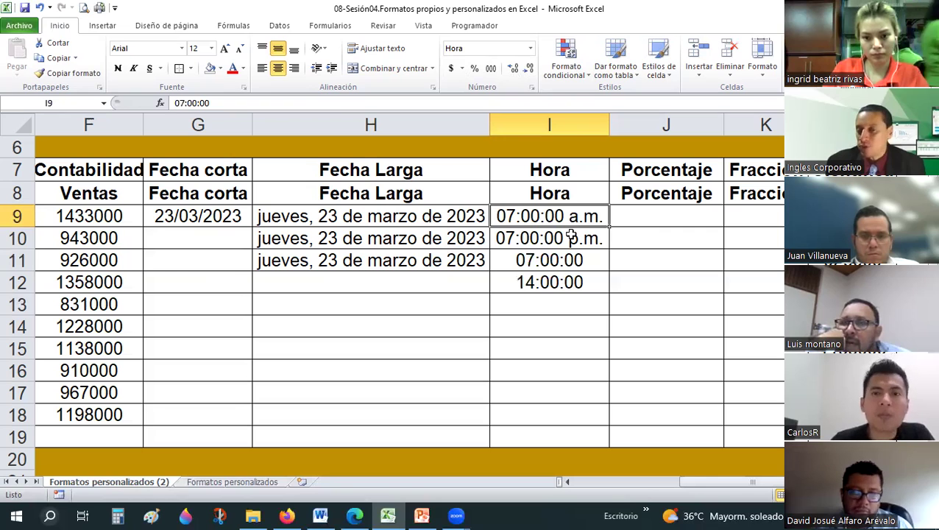
# Step: Review the Hora cells I9:I12 reading 07:00:00 a.m., 07:00:00 p.m., 07:00:00 and 14:00:00
pyautogui.keyDown('shift'); pyautogui.click(571, 235); pyautogui.keyUp('shift')
pyautogui.moveTo(567, 254); pyautogui.dragTo(555, 261)
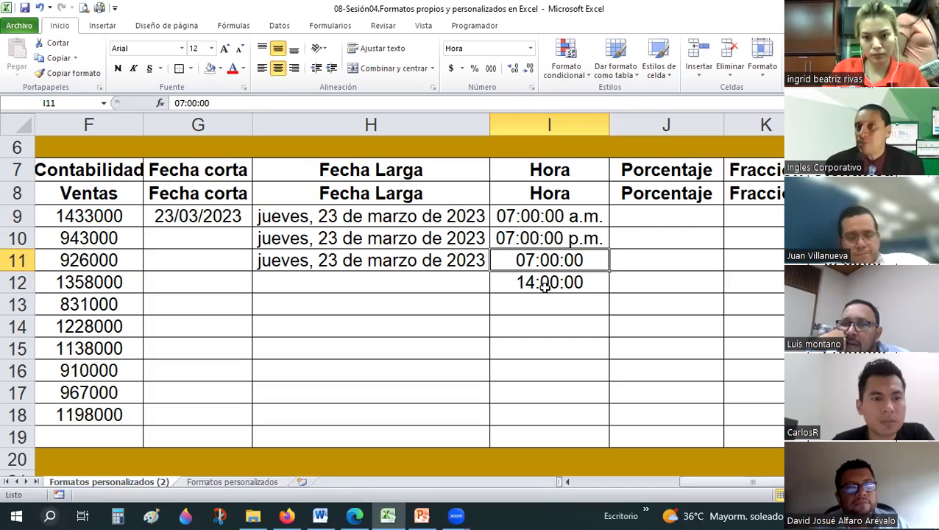
pyautogui.click(543, 287)
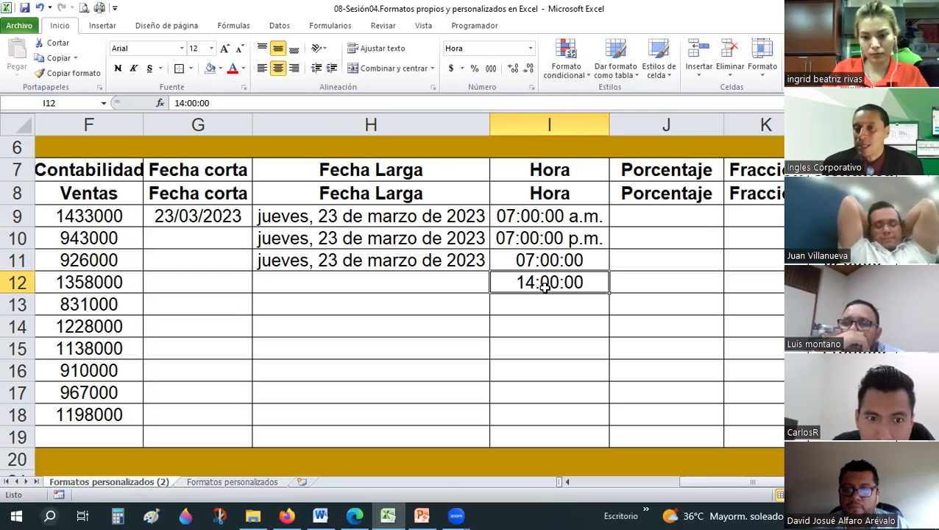
pyautogui.click(559, 215)
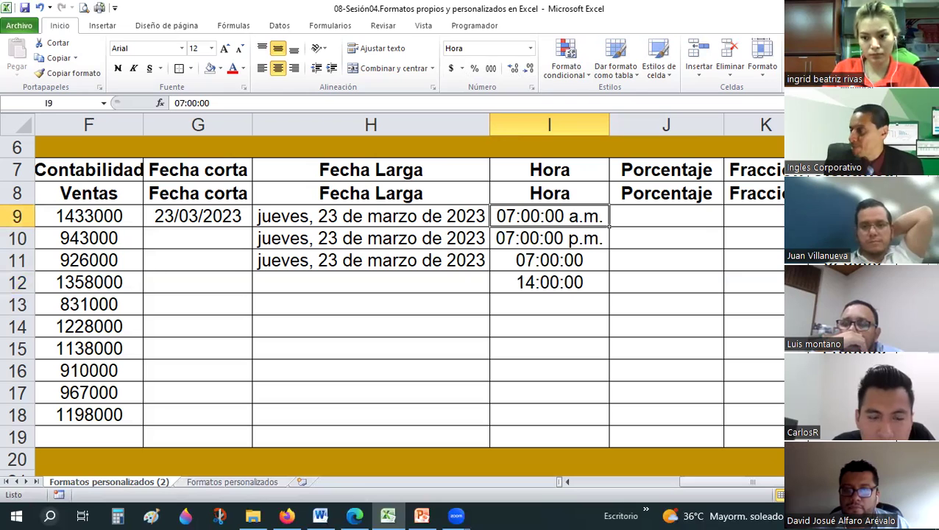
pyautogui.click(599, 296)
pyautogui.moveTo(714, 482)
pyautogui.mouseDown()
pyautogui.moveTo(747, 482)
pyautogui.moveTo(545, 296)
pyautogui.mouseUp()
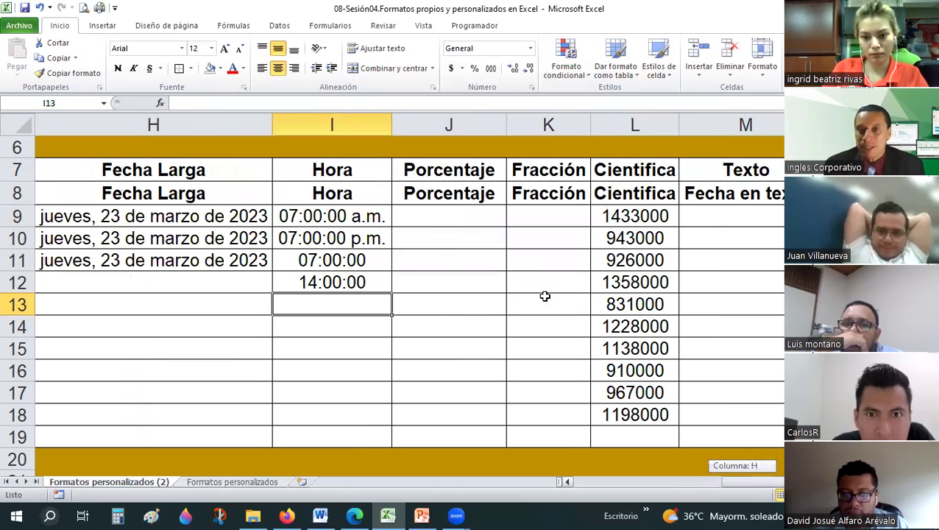
# Step: Fill Porcentaje cells J9 and J10 with yellow
pyautogui.click(470, 221)
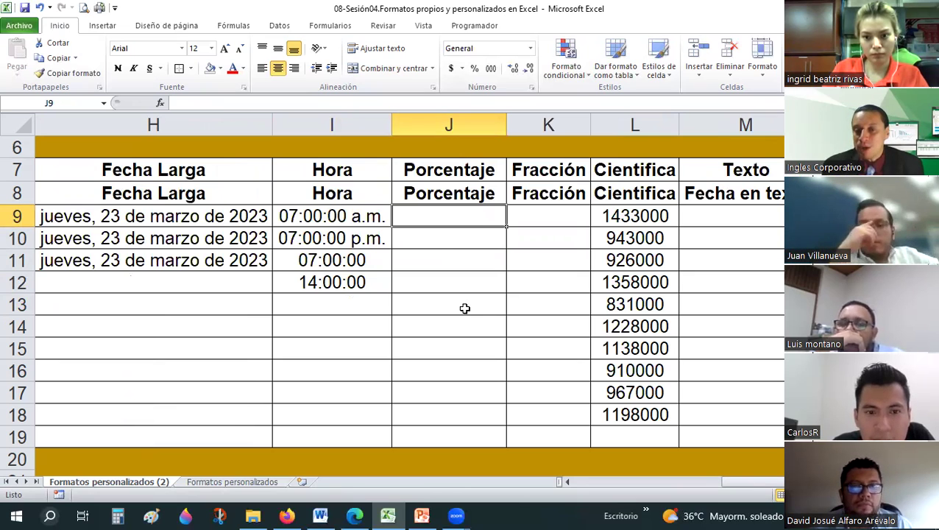
pyautogui.moveTo(470, 221); pyautogui.dragTo(468, 284)
pyautogui.moveTo(487, 193); pyautogui.dragTo(464, 437)
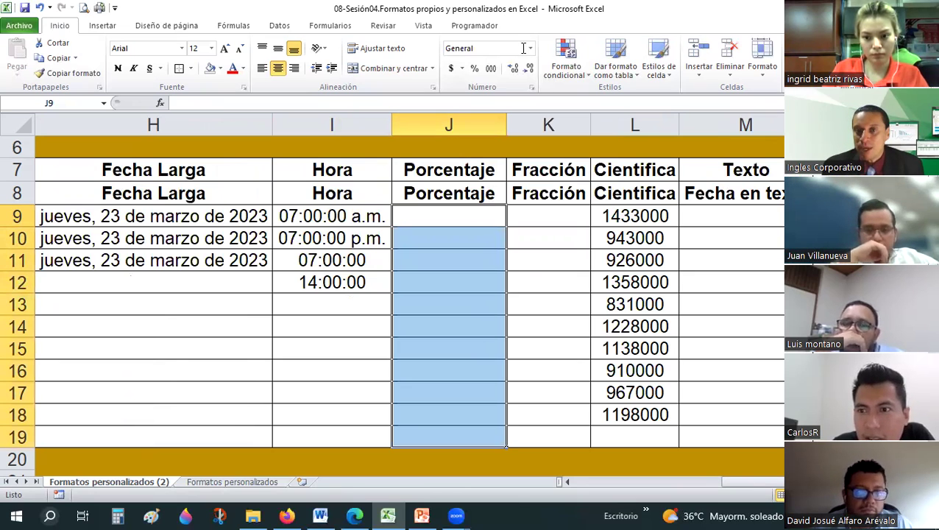
pyautogui.moveTo(462, 218); pyautogui.dragTo(464, 242)
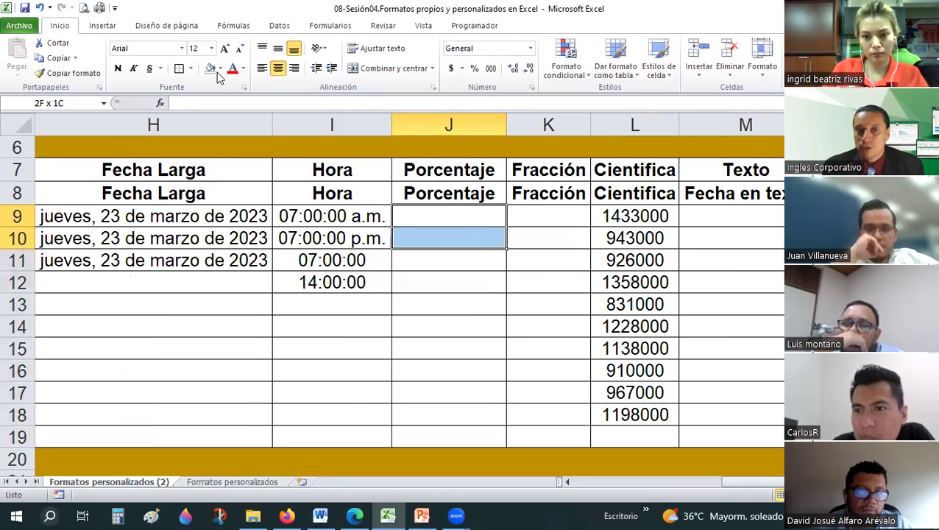
pyautogui.moveTo(218, 77); pyautogui.dragTo(217, 130)
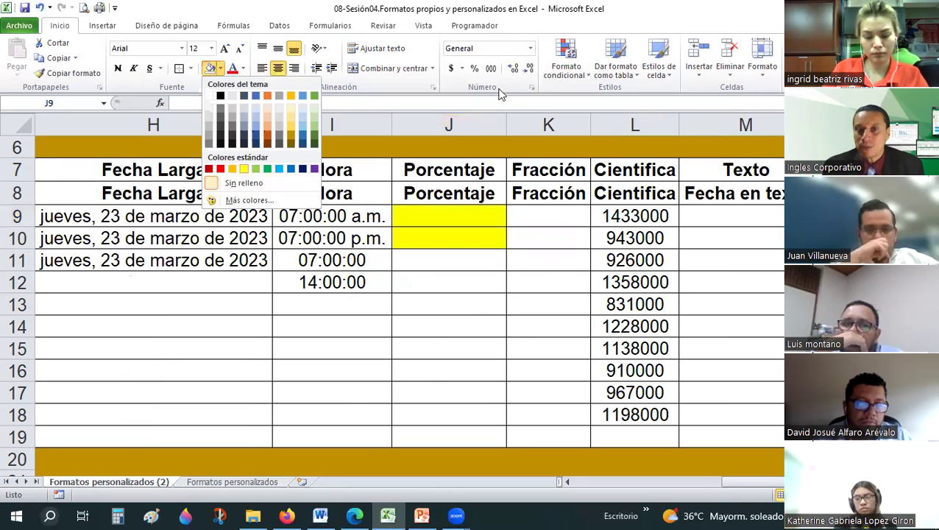
pyautogui.click(475, 212)
pyautogui.moveTo(449, 216); pyautogui.dragTo(449, 238)
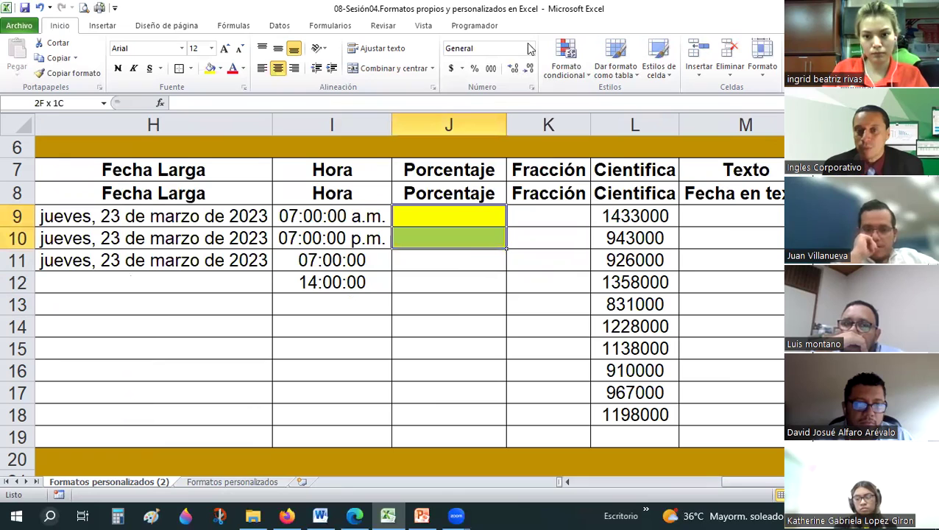
# Step: Set J9:J10 to Percentage format via Ctrl+1 and enter 75 and 65
pyautogui.click(530, 47)
pyautogui.press('Escape')
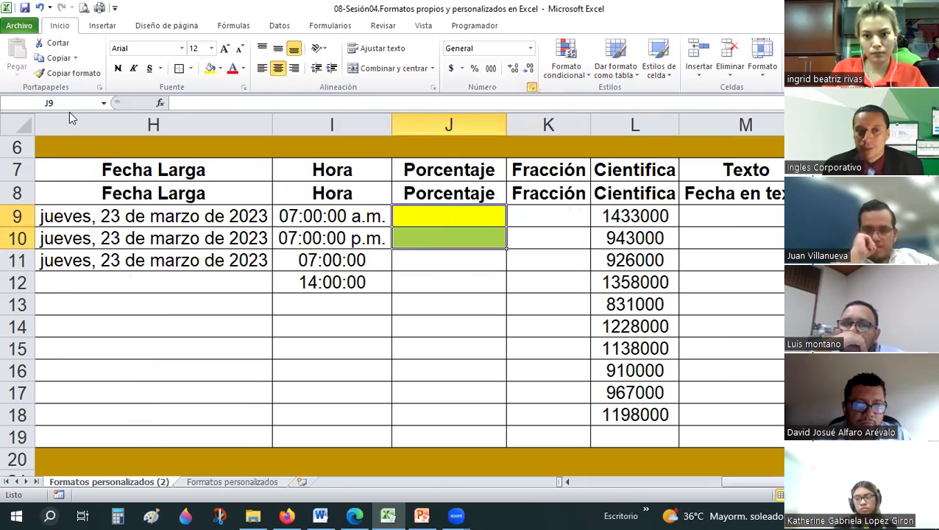
pyautogui.hotkey('ctrl', '1')
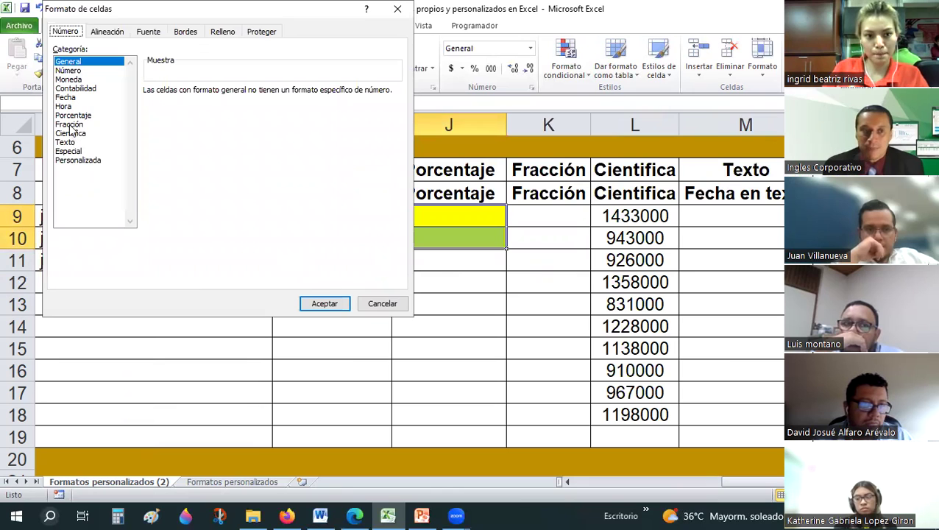
pyautogui.press('p')
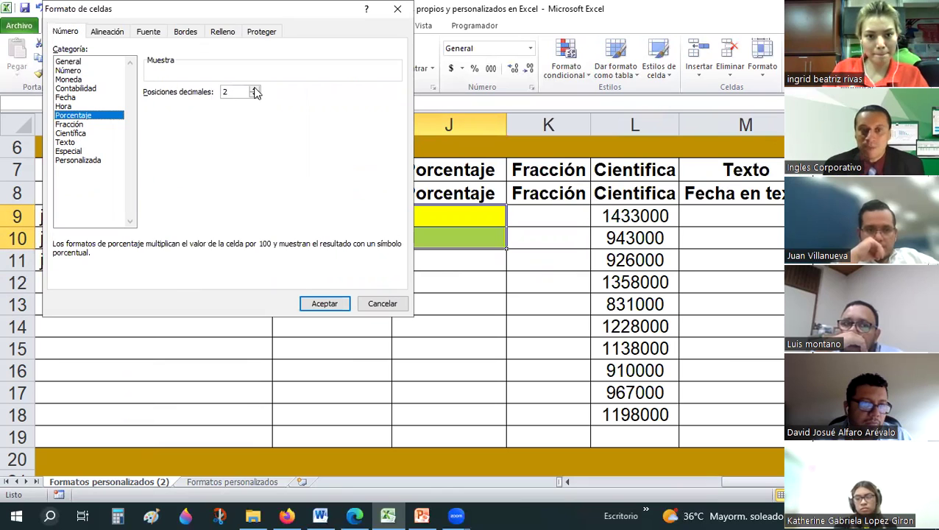
pyautogui.press('Return')
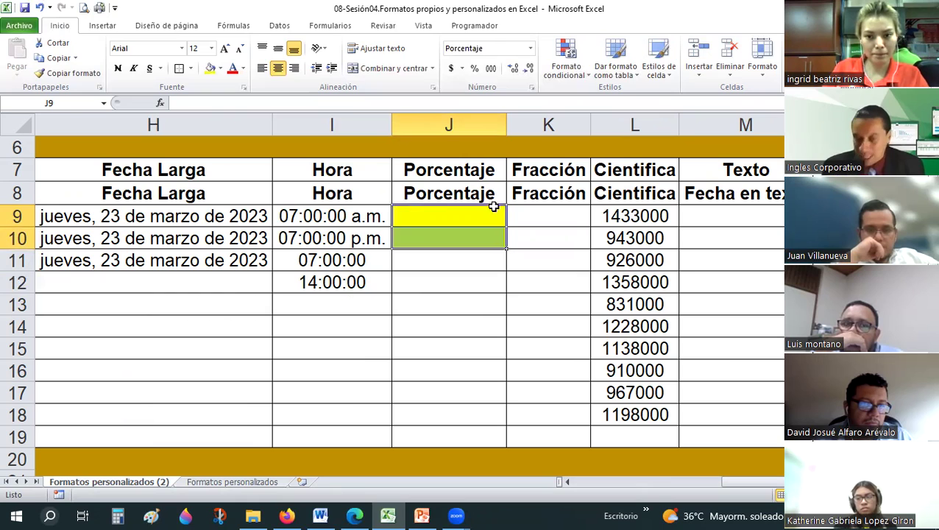
pyautogui.write('75')
pyautogui.press('Return')
pyautogui.write('6')
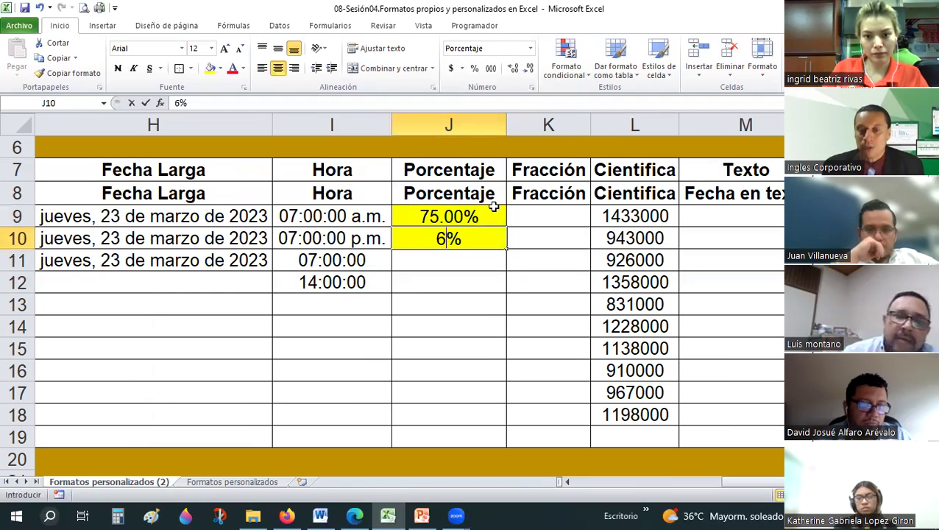
pyautogui.write('5')
pyautogui.press('Return')
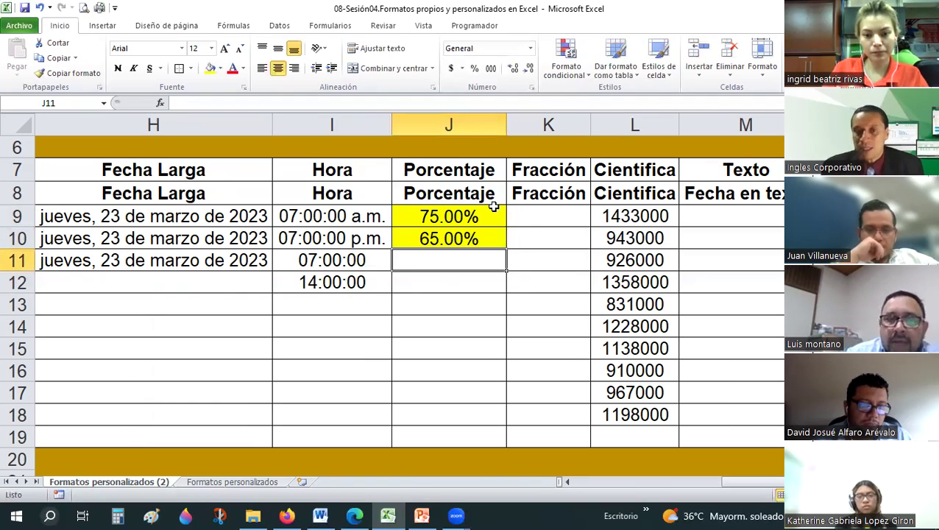
# Step: Enter 75 and 65 in J11:J12 and apply the Porcentaje format to them
pyautogui.write('75')
pyautogui.press('Return')
pyautogui.write('65')
pyautogui.press('Return')
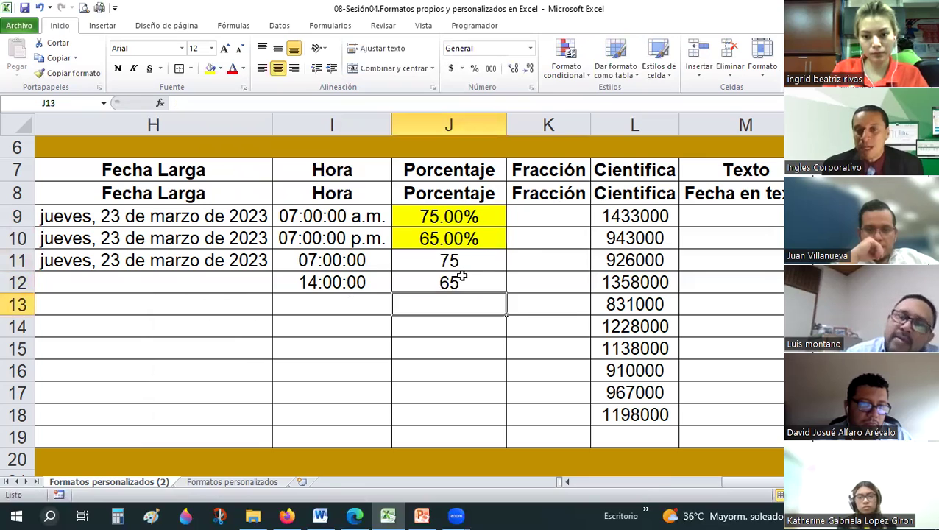
pyautogui.moveTo(453, 261); pyautogui.dragTo(458, 281)
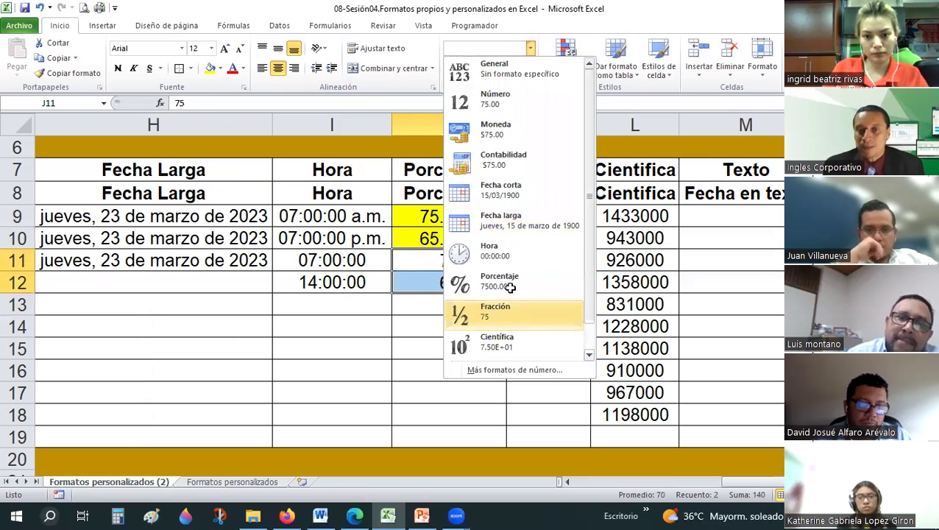
pyautogui.click(466, 287)
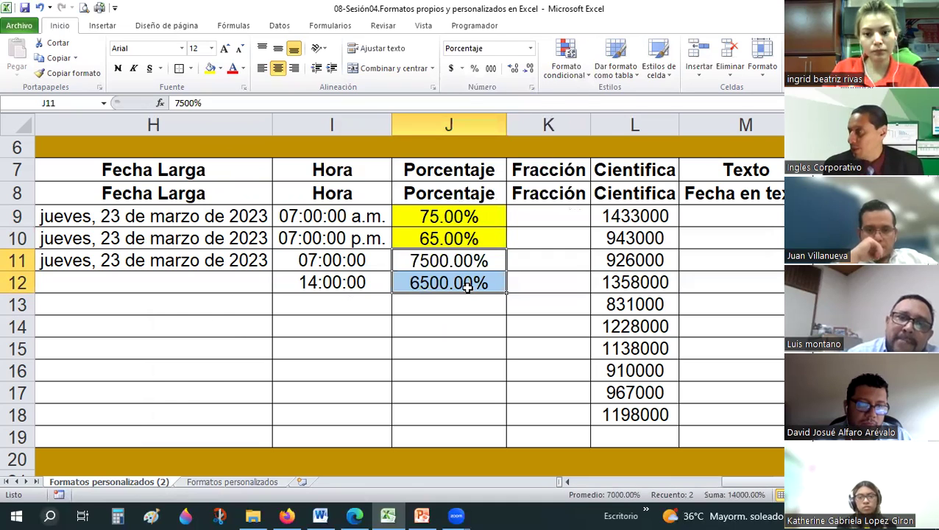
# Step: Re-enter 75 and 65 in J11:J12 so they show 75.00% and 65.00%
pyautogui.click(455, 255)
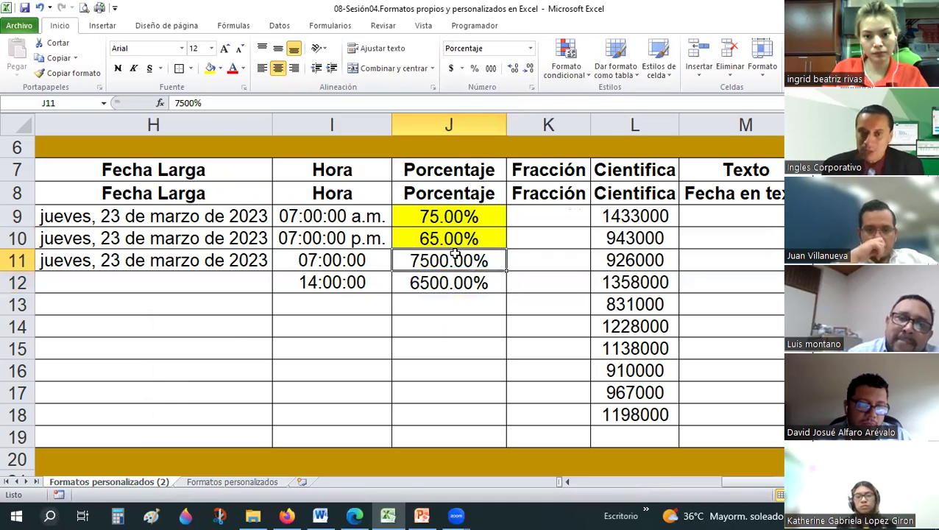
pyautogui.write('75')
pyautogui.press('Return')
pyautogui.write('65')
pyautogui.press('Return')
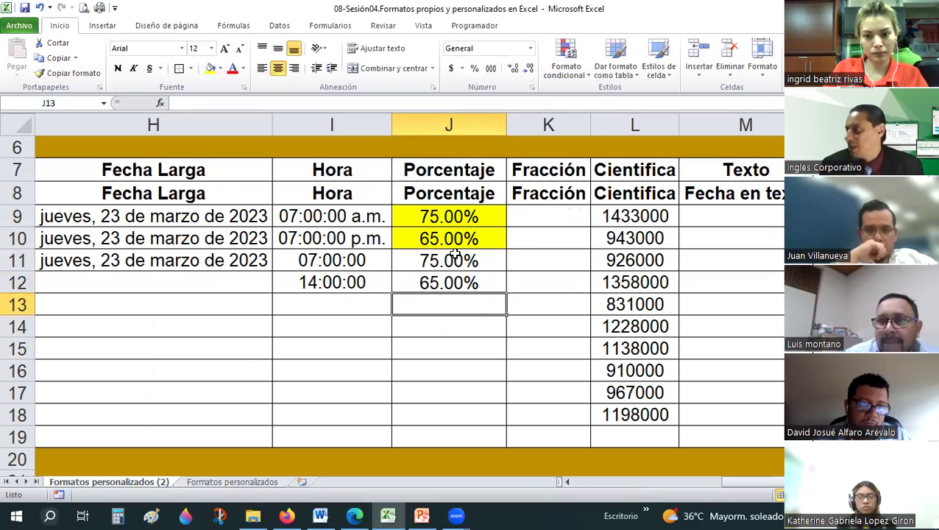
pyautogui.click(547, 223)
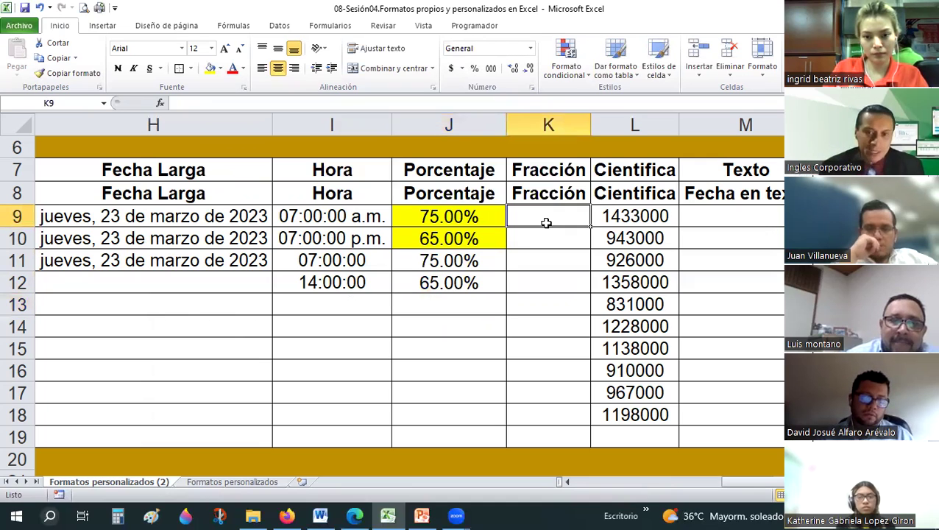
pyautogui.click(445, 215)
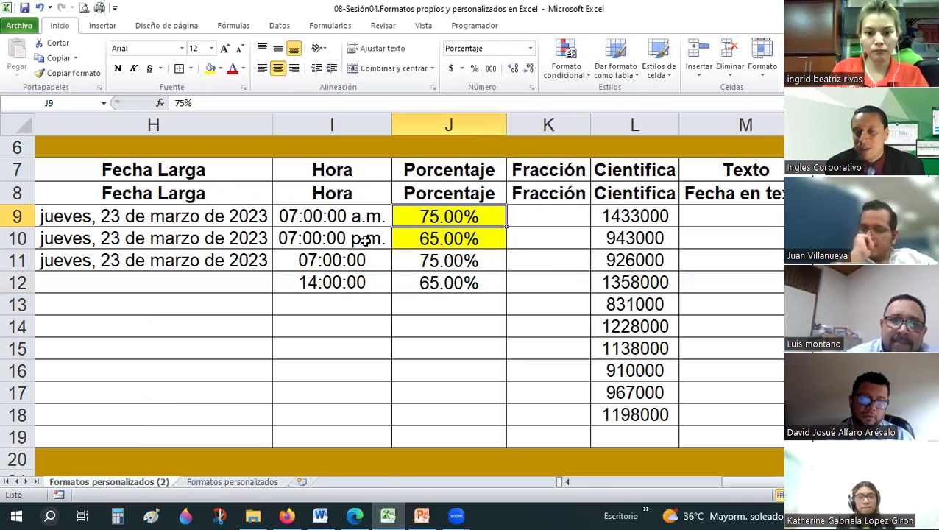
pyautogui.moveTo(437, 213); pyautogui.dragTo(450, 404)
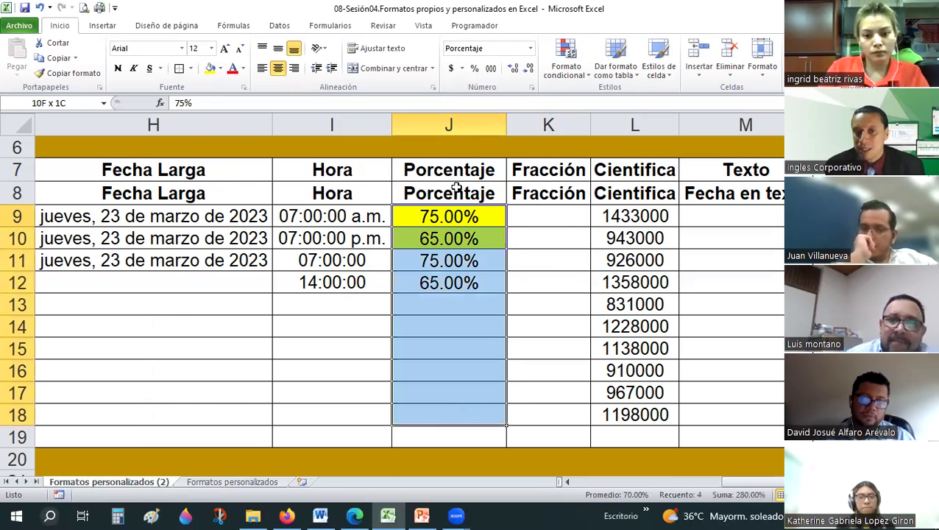
# Step: Enter 0.5, 0.75 and 1.25 in Fracción cells K9:K11
pyautogui.click(457, 188)
pyautogui.click(553, 215)
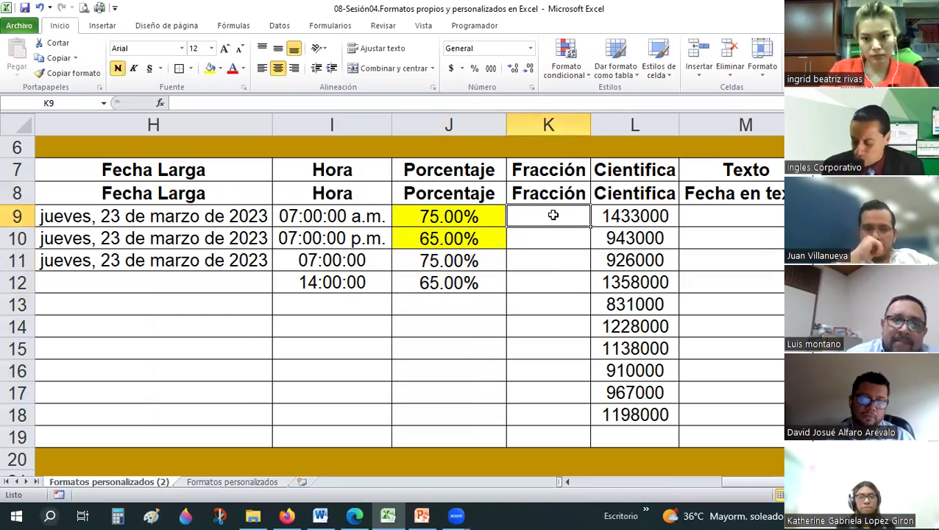
pyautogui.write('0.')
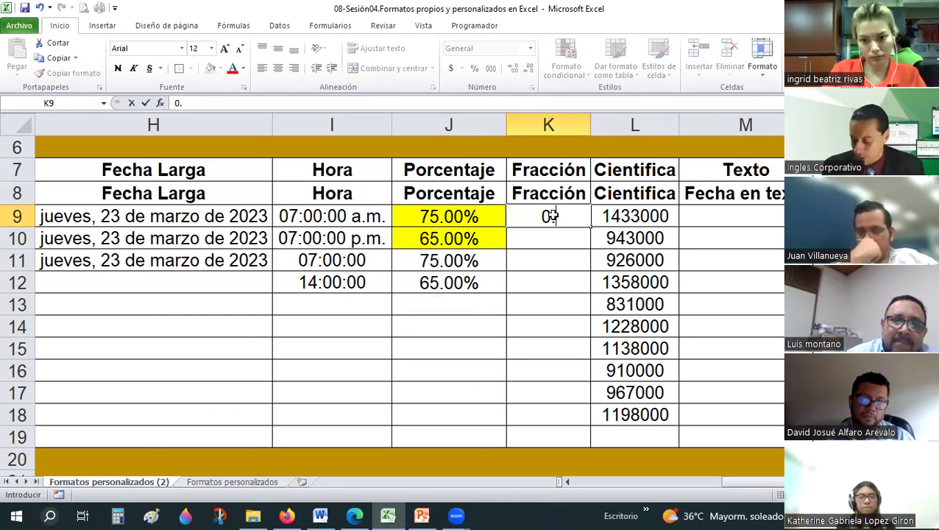
pyautogui.write('5')
pyautogui.press('Return')
pyautogui.write('0.75')
pyautogui.press('Return')
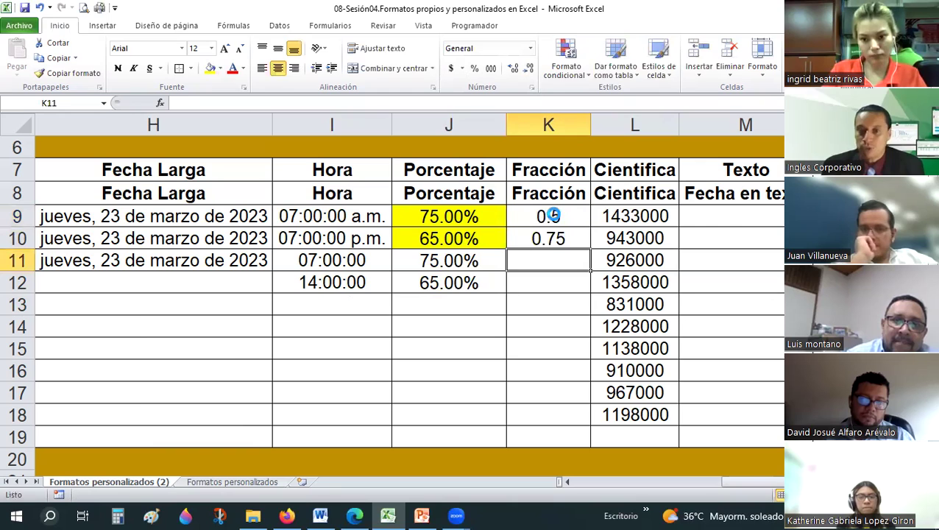
pyautogui.write('1.25')
pyautogui.press('Return')
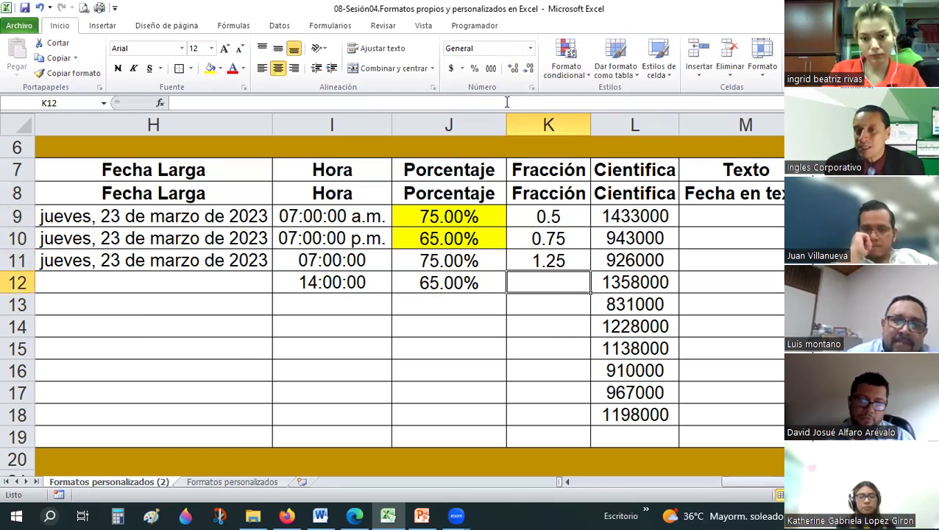
# Step: Apply the Fracción format to K9:K11 so they show 1/2, 3/4 and 1 1/4
pyautogui.moveTo(548, 216); pyautogui.dragTo(548, 259)
pyautogui.click(530, 49)
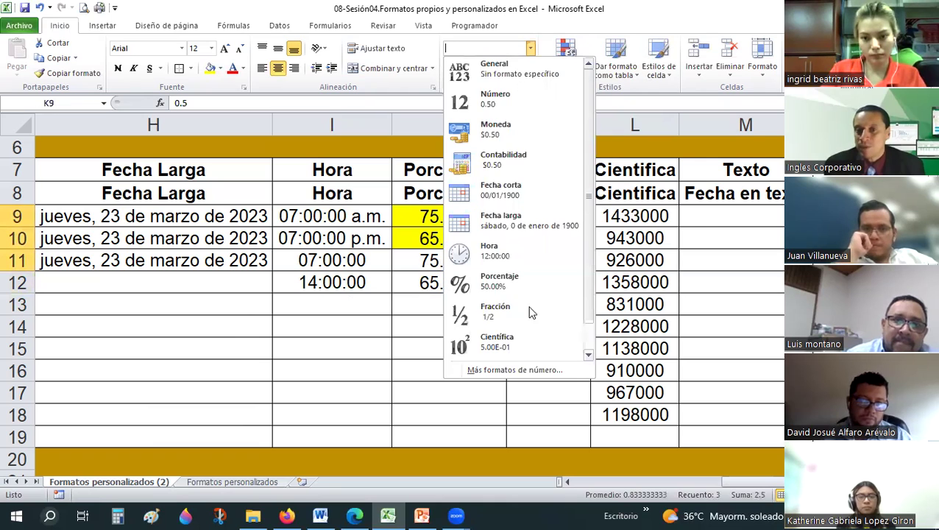
pyautogui.press('Return')
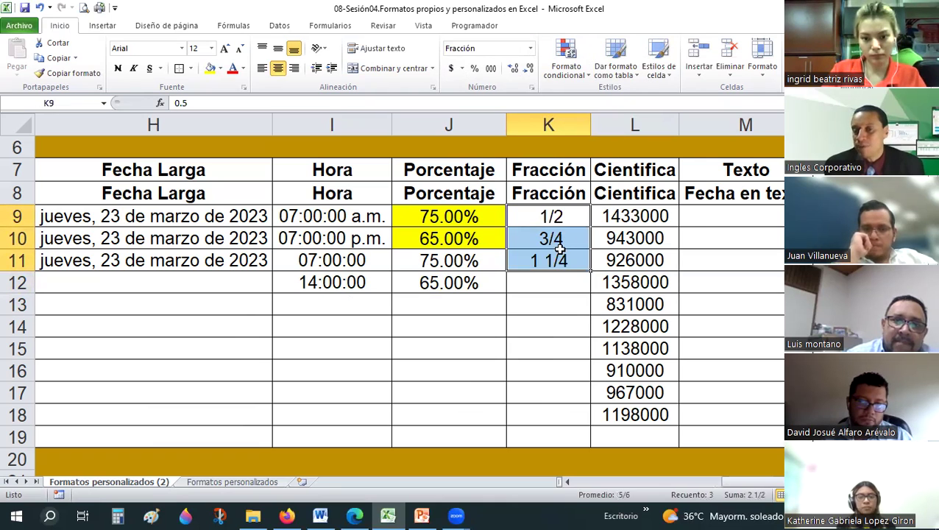
pyautogui.click(549, 217)
pyautogui.press('Down')
pyautogui.press('Down')
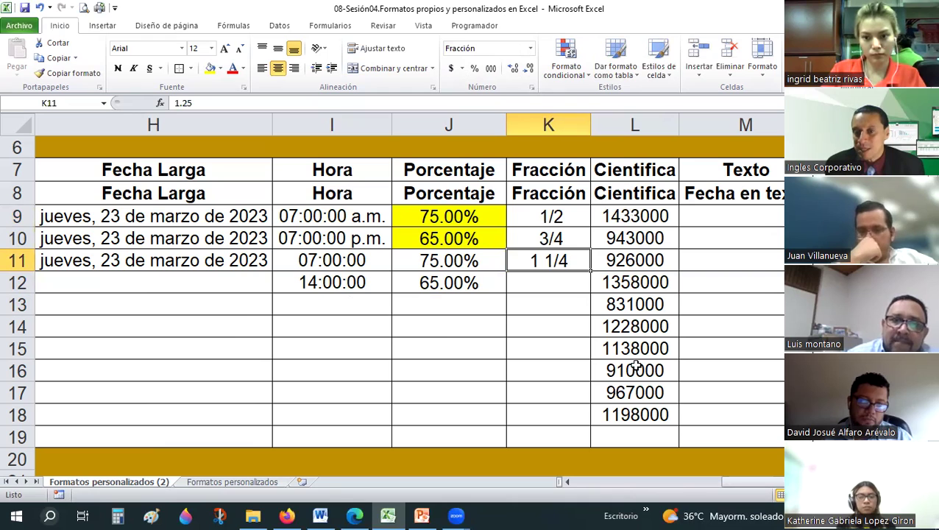
pyautogui.moveTo(635, 216); pyautogui.dragTo(635, 416)
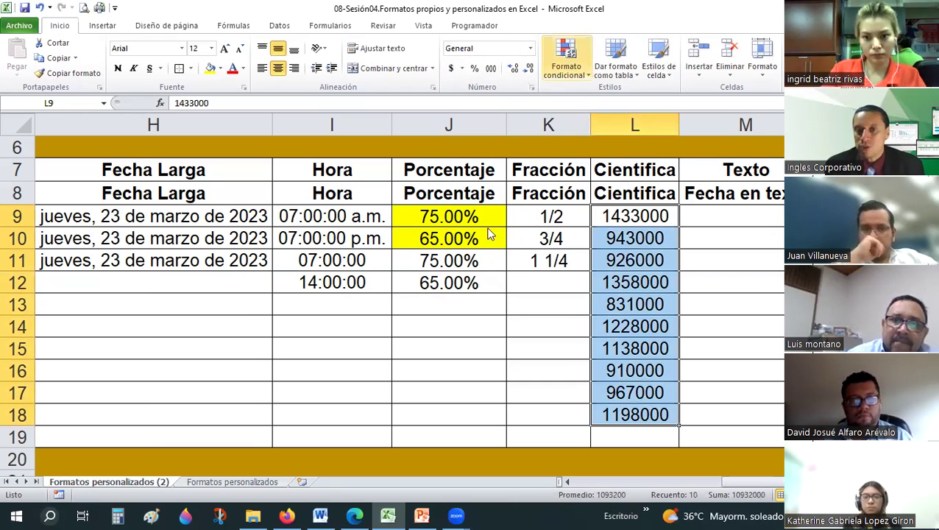
# Step: Apply the Científica number format to L9:L18, giving values like 1.43E+06
pyautogui.hotkey('alt', 'h')
pyautogui.press('n')
pyautogui.scroll(-1, 508, 303)
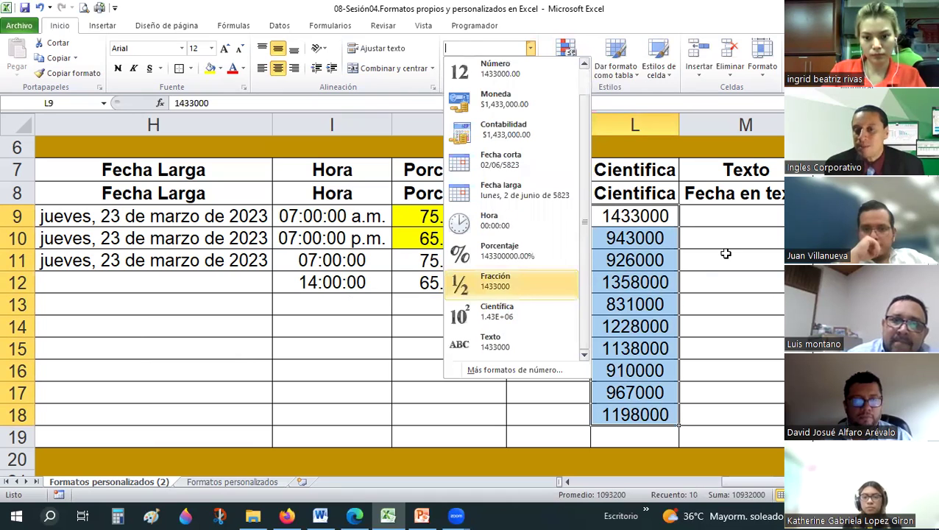
pyautogui.press('Down')
pyautogui.press('Return')
pyautogui.press('Down')
pyautogui.press('Down')
pyautogui.press('Right')
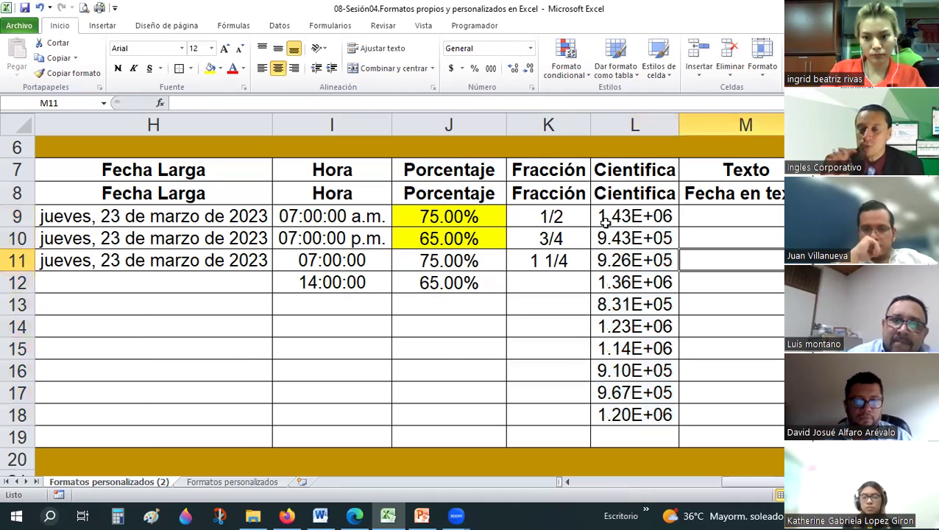
pyautogui.click(756, 215)
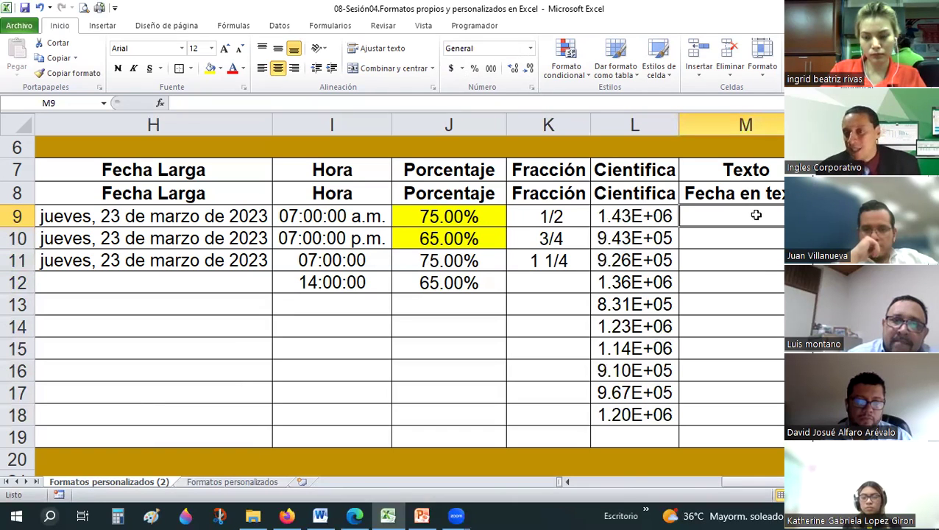
# Step: Fill Texto cells M9:M10 with yellow
pyautogui.moveTo(759, 351); pyautogui.dragTo(759, 421)
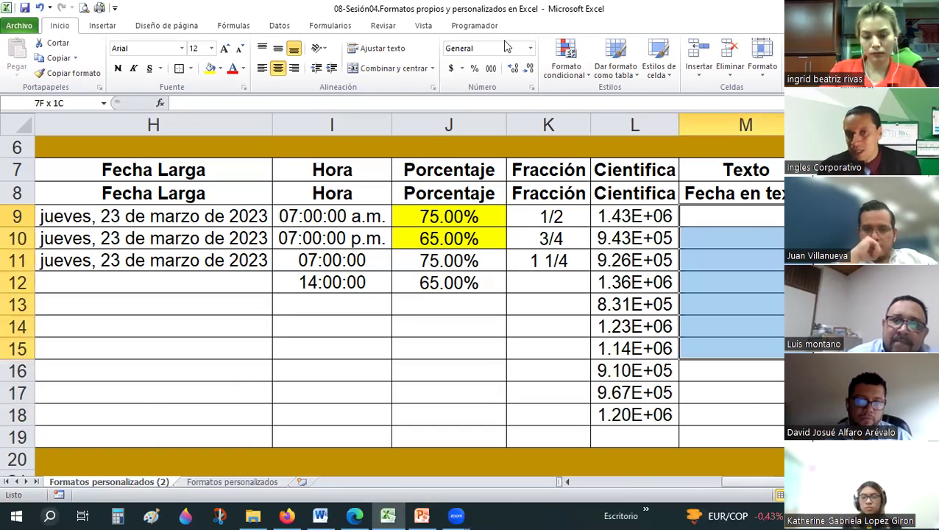
pyautogui.click(530, 48)
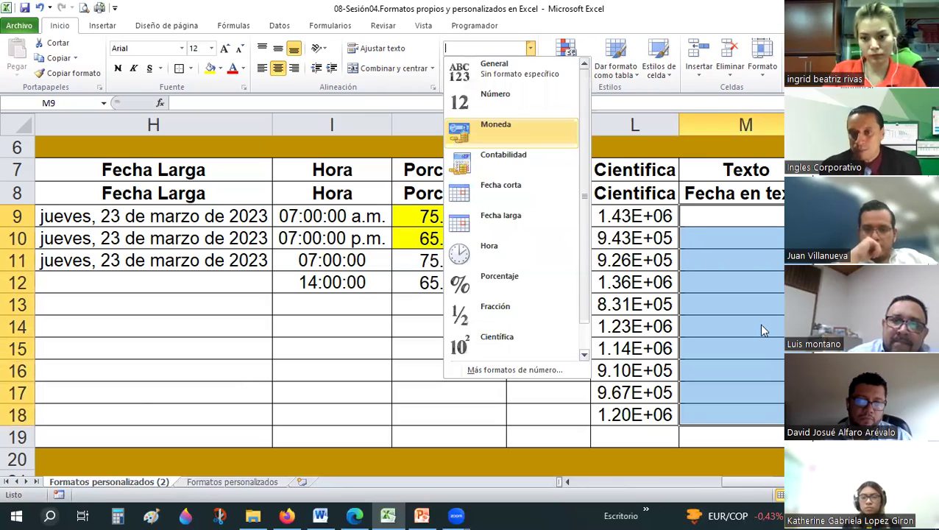
pyautogui.moveTo(749, 217); pyautogui.dragTo(749, 235)
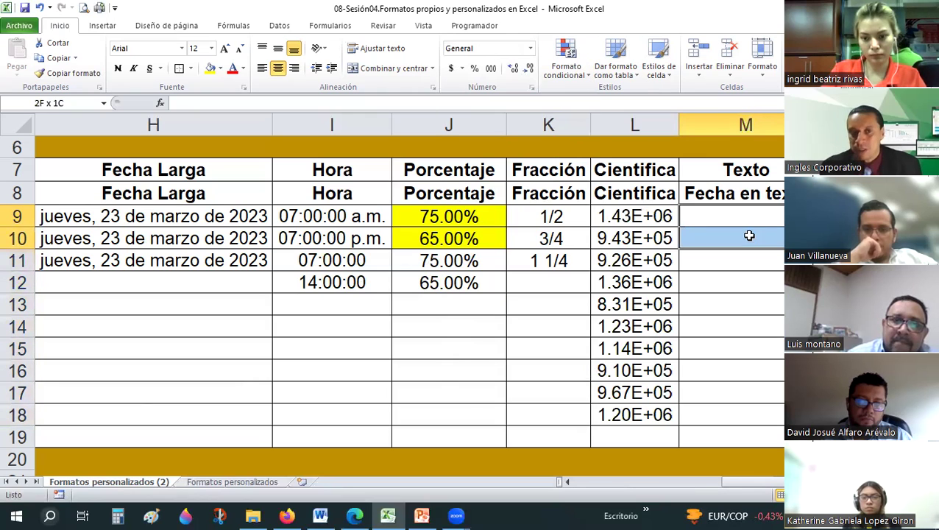
pyautogui.click(212, 69)
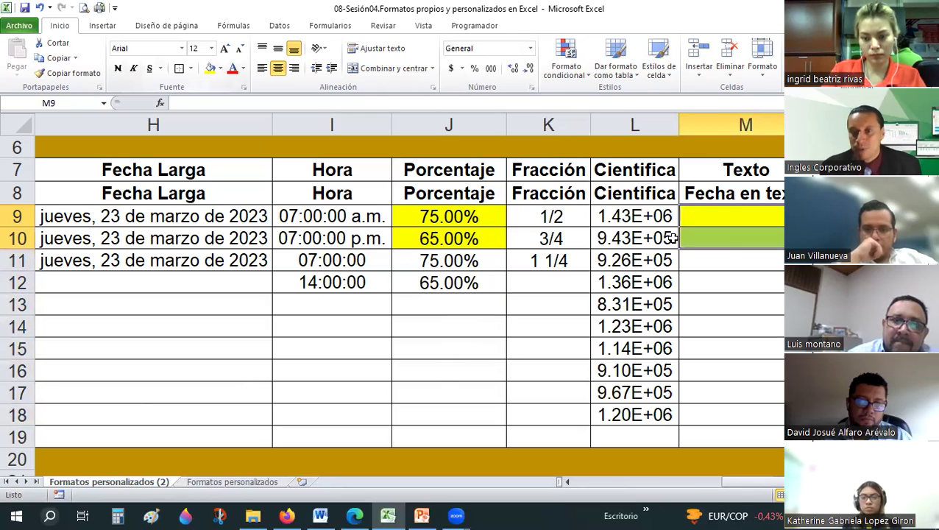
# Step: Set M9 to the Texto format and enter ENERO 23 as text
pyautogui.click(530, 48)
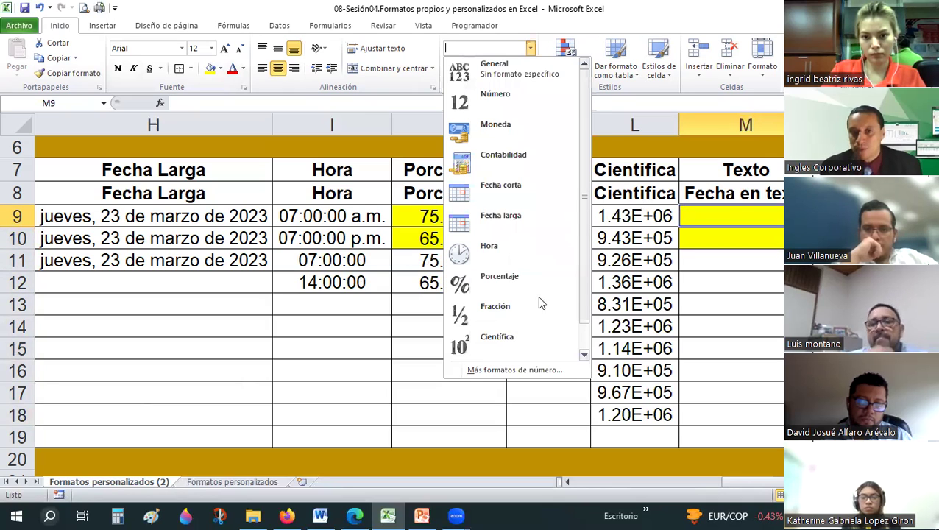
pyautogui.press('Down')
pyautogui.press('Down')
pyautogui.press('Down')
pyautogui.press('Return')
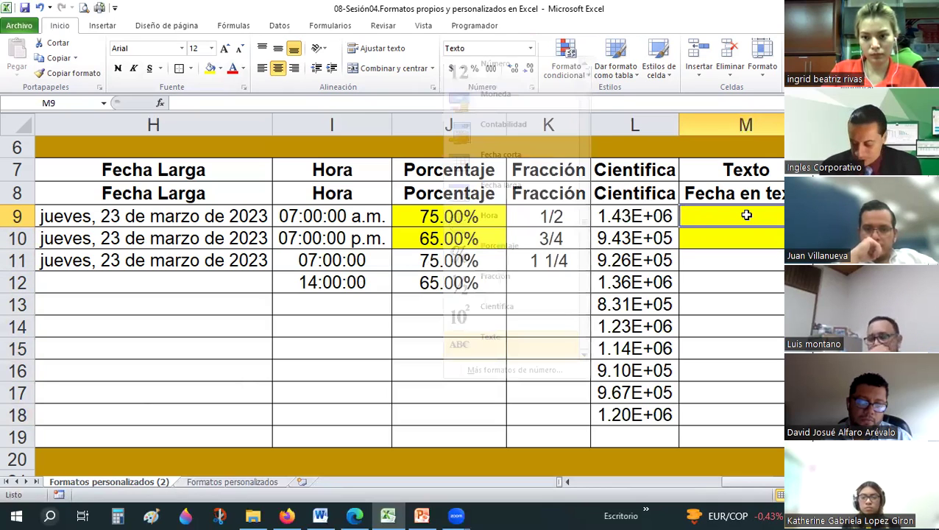
pyautogui.write('EN')
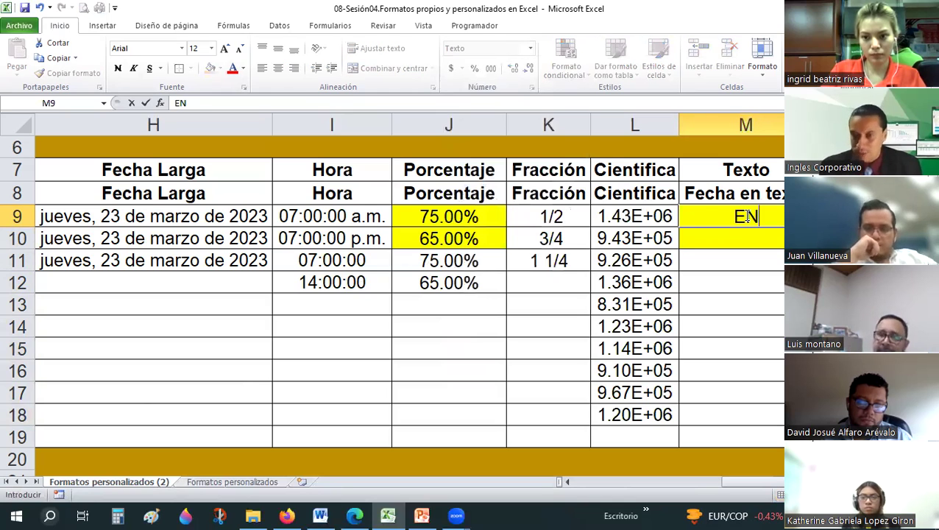
pyautogui.write('ERO 23')
pyautogui.press('Return')
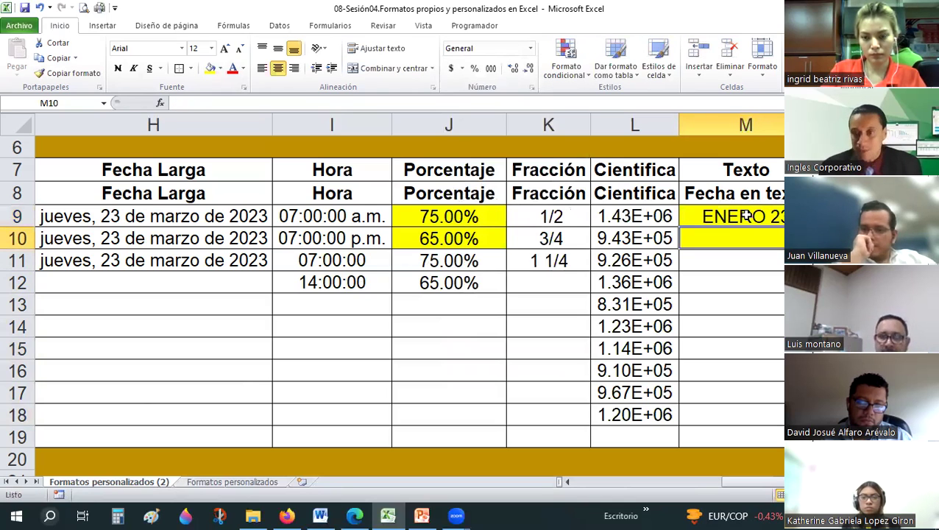
pyautogui.click(730, 221)
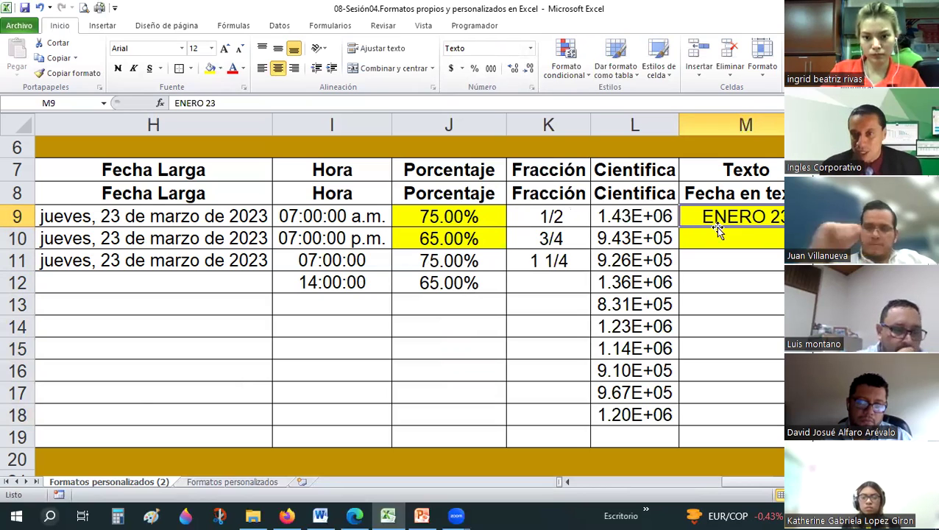
# Step: Enter Enero in M11 and marzo in M10, which become dates ene-23 and mar-23
pyautogui.click(718, 239)
pyautogui.click(721, 256)
pyautogui.write('En')
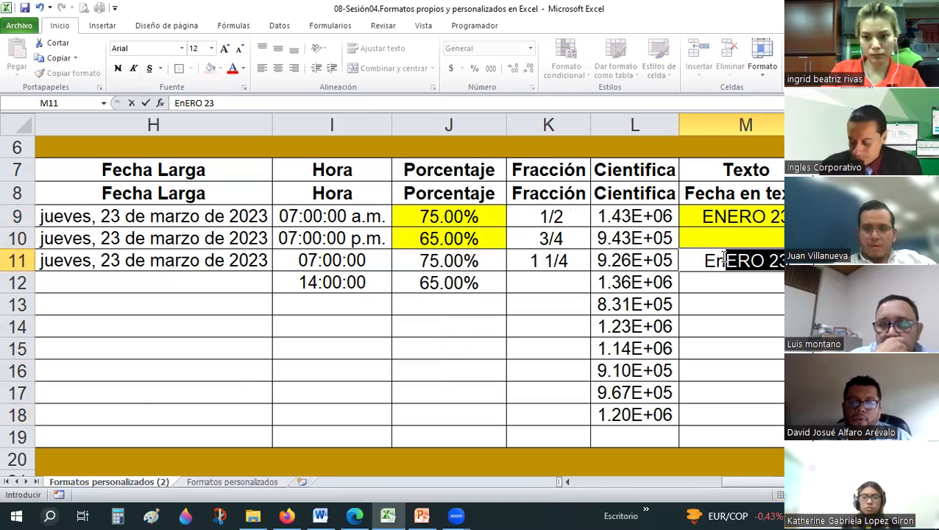
pyautogui.write('ero')
pyautogui.press('Return')
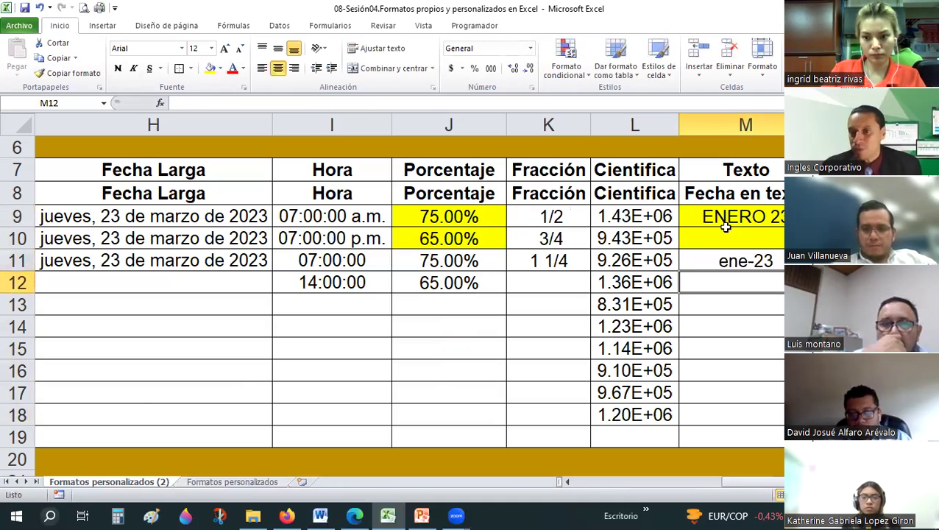
pyautogui.press('Up')
pyautogui.click(720, 241)
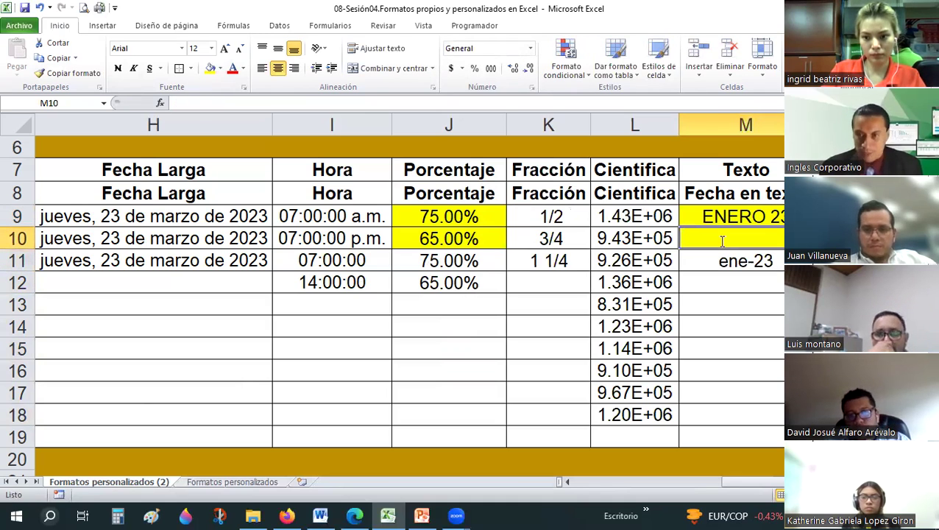
pyautogui.write('marzo')
pyautogui.press('Return')
pyautogui.press('Up')
# Step: Delete the ene-23 entry from M11 and scroll right to column N
pyautogui.click(734, 260)
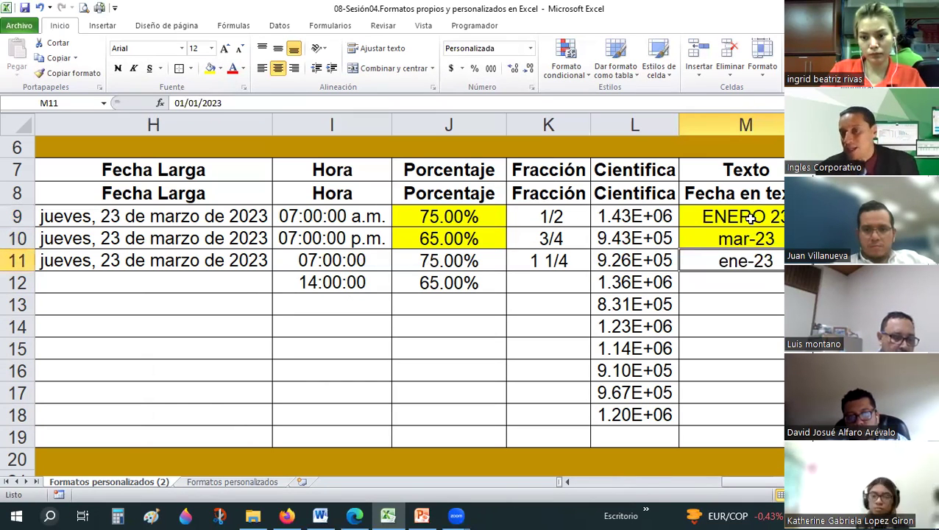
pyautogui.press('Delete')
pyautogui.click(749, 218)
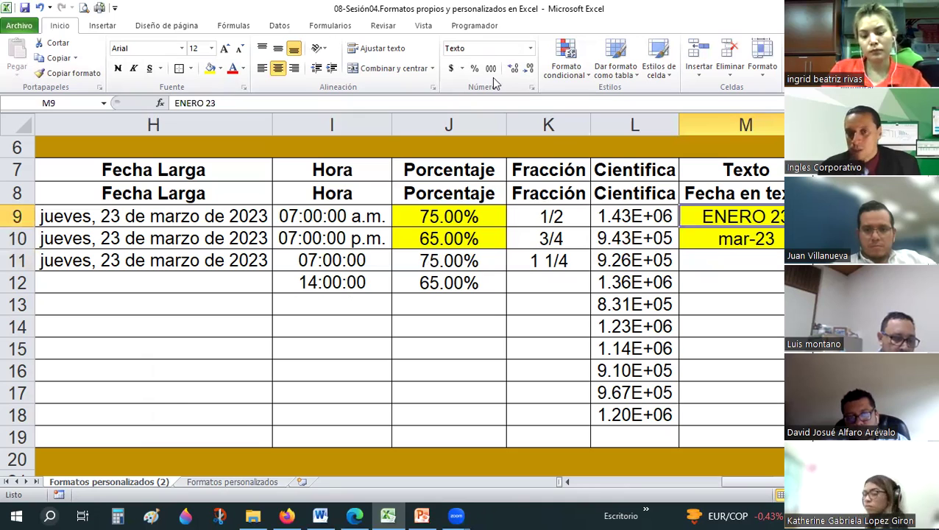
pyautogui.moveTo(733, 260); pyautogui.dragTo(736, 392)
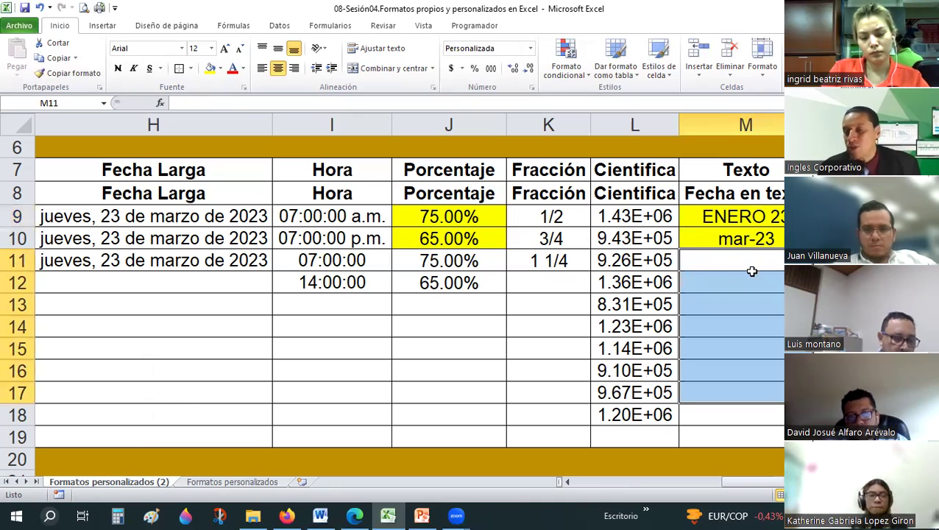
pyautogui.click(746, 275)
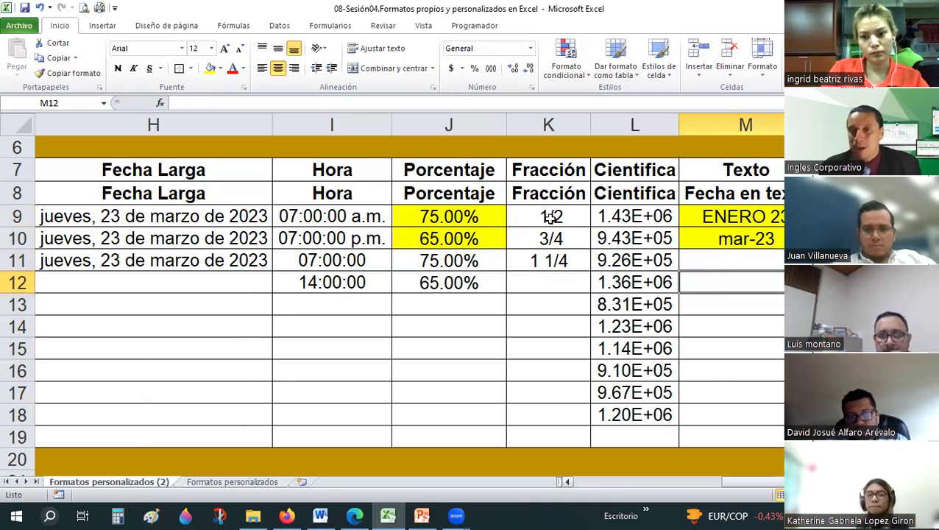
pyautogui.hscroll(2, 551, 216)
pyautogui.click(546, 215)
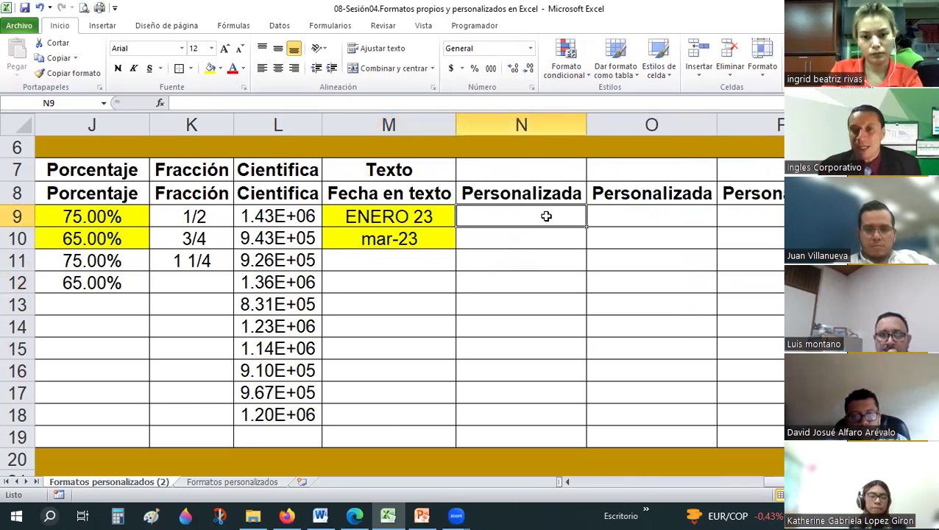
# Step: Enter the unit headings kg in N7 and $ / galon in O7
pyautogui.press('Up')
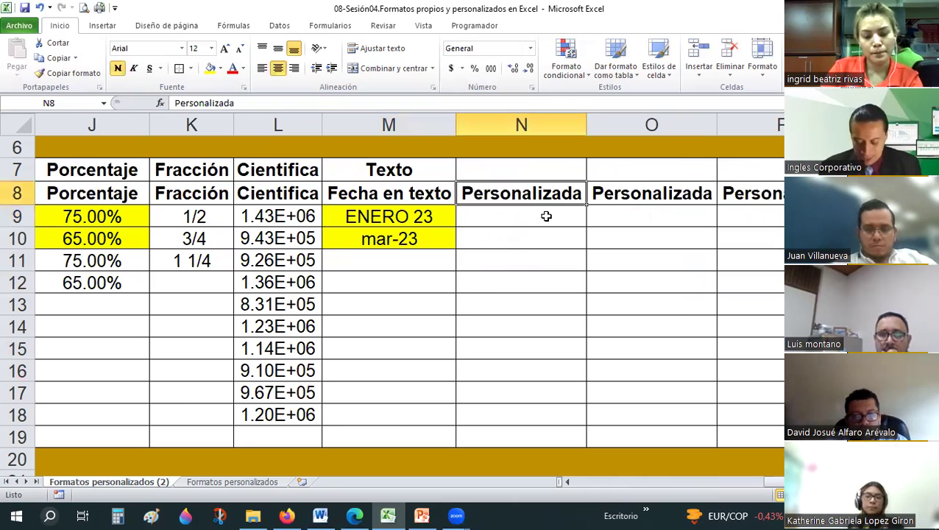
pyautogui.press('Up')
pyautogui.write('kg')
pyautogui.press('BackSpace')
pyautogui.press('BackSpace')
pyautogui.write('KG')
pyautogui.press('BackSpace')
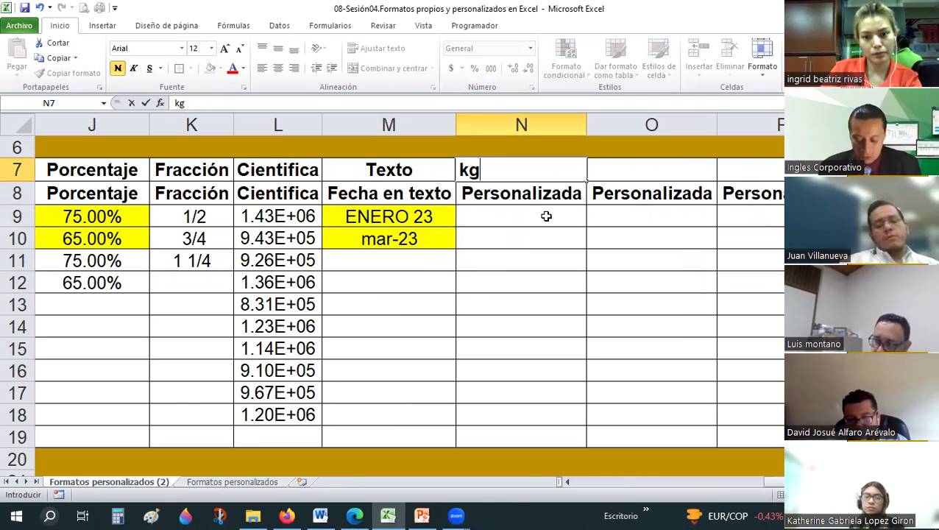
pyautogui.press('Tab')
pyautogui.write('$')
pyautogui.write(' 7')
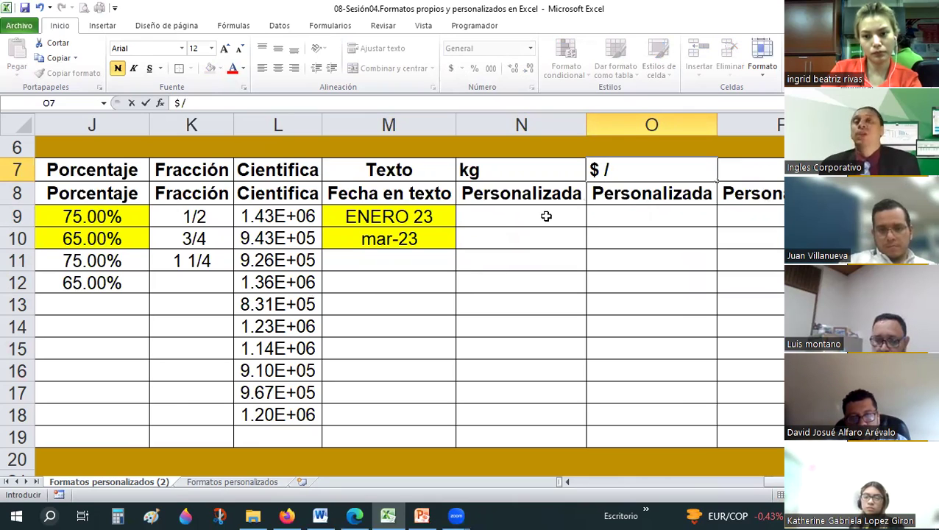
pyautogui.write(' ga')
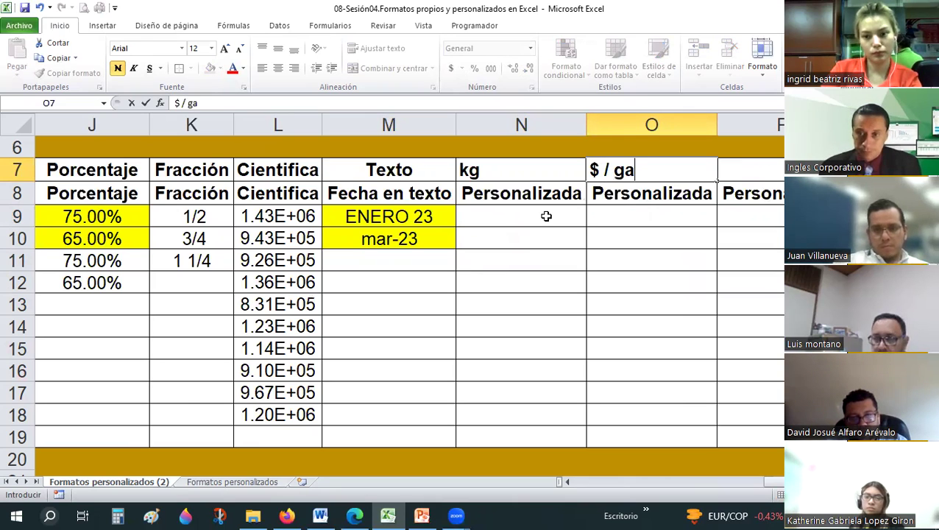
pyautogui.write('lon')
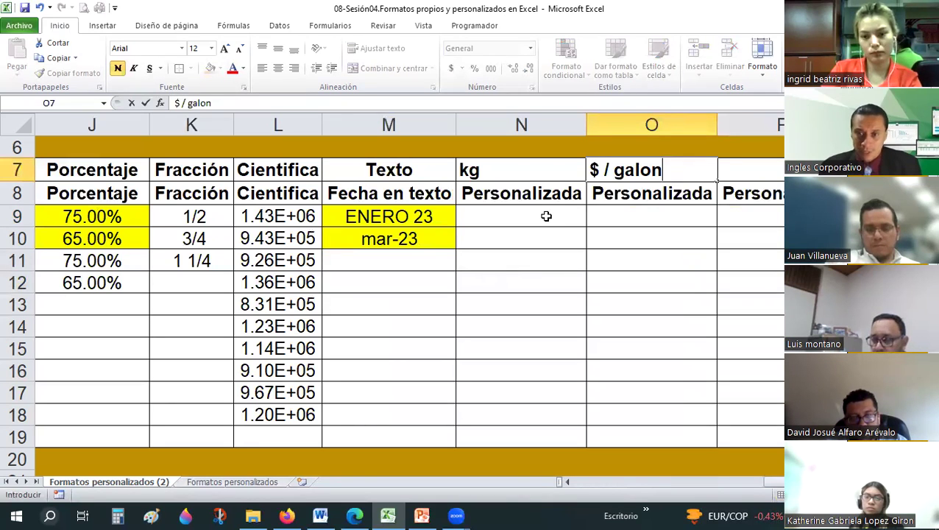
pyautogui.press('Return')
# Step: Spell-check the headings so galon is corrected to galón
pyautogui.press('Up')
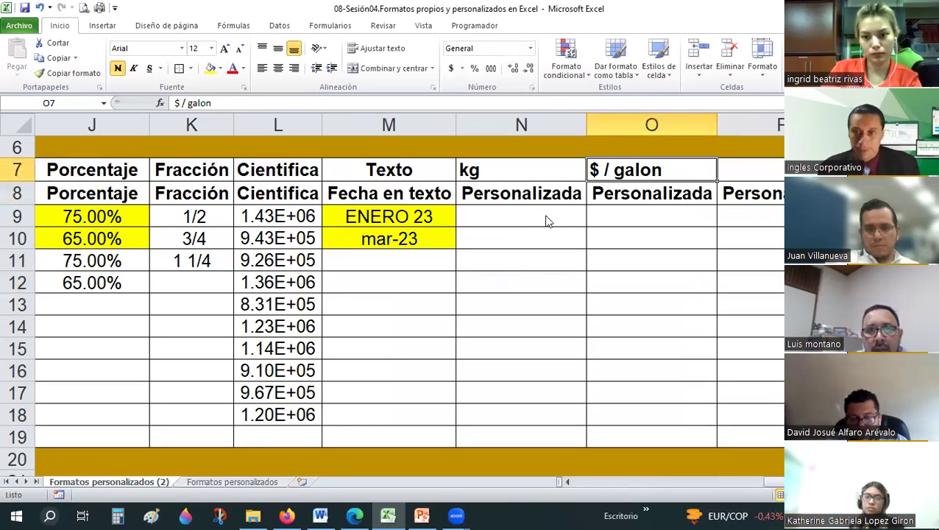
pyautogui.press('F7')
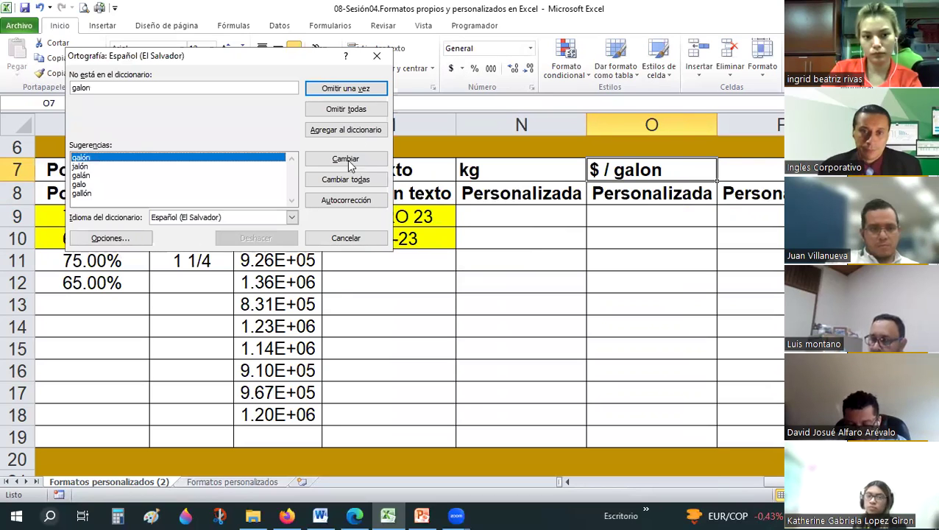
pyautogui.press('Return')
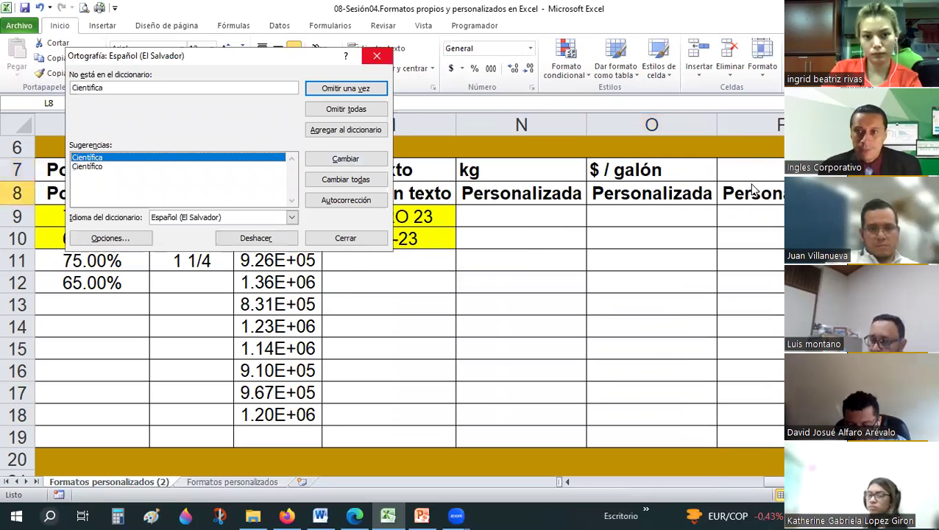
pyautogui.press('Return')
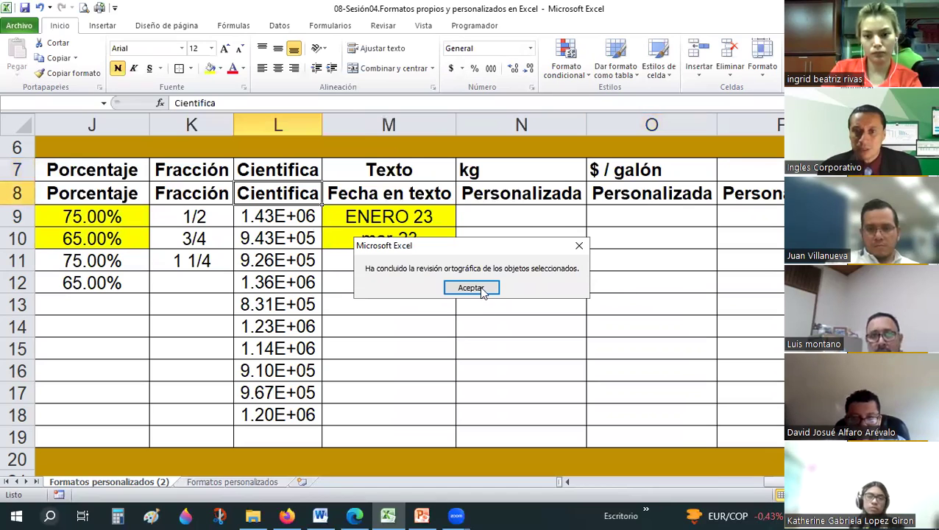
pyautogui.press('Return')
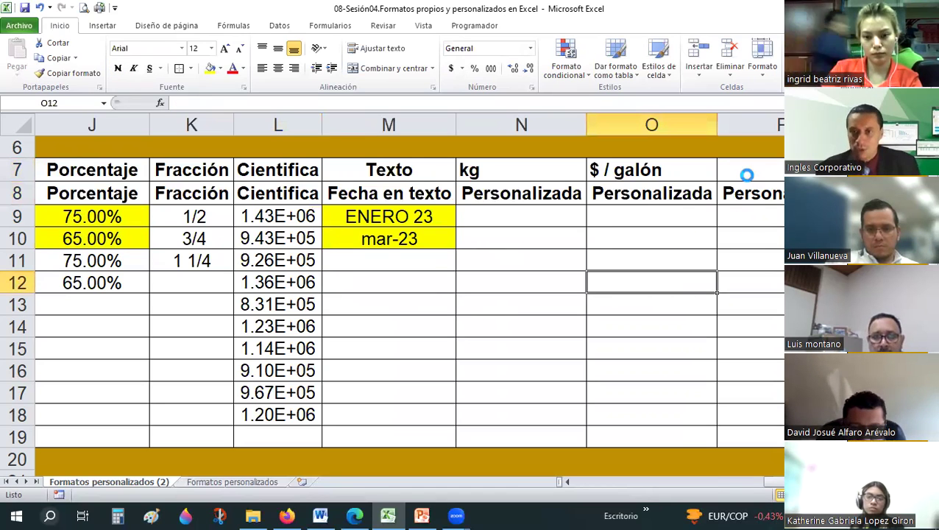
# Step: Enter the heading km/hr in P7
pyautogui.click(749, 169)
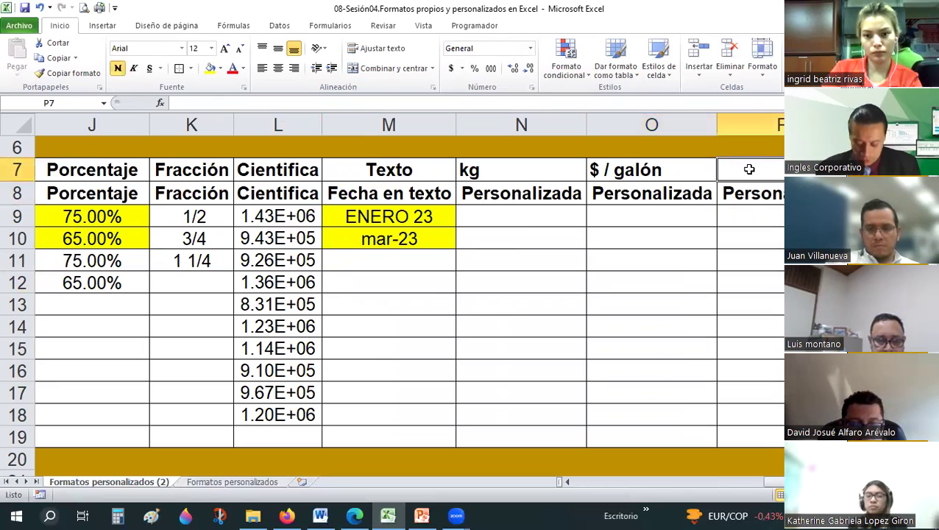
pyautogui.write('km/hr')
pyautogui.press('Return')
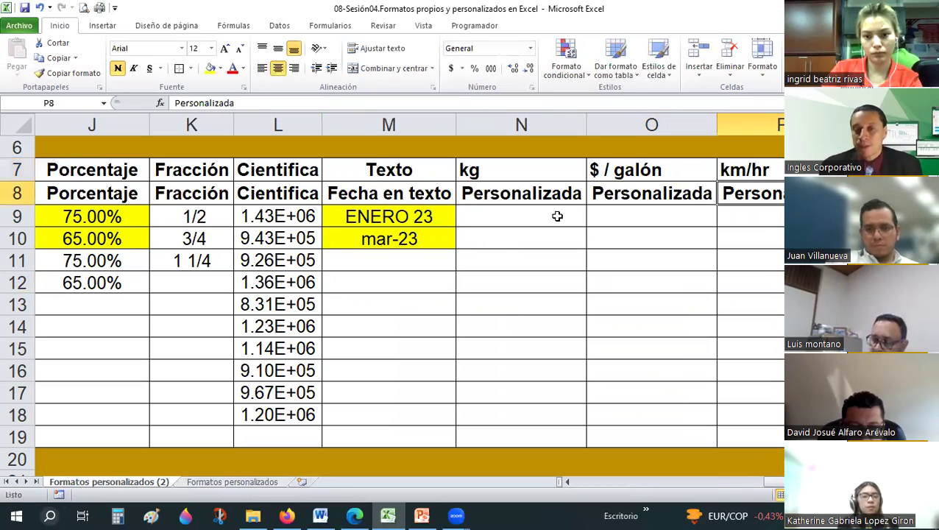
# Step: Enter 100 in N9, then replace it with 50
pyautogui.click(557, 216)
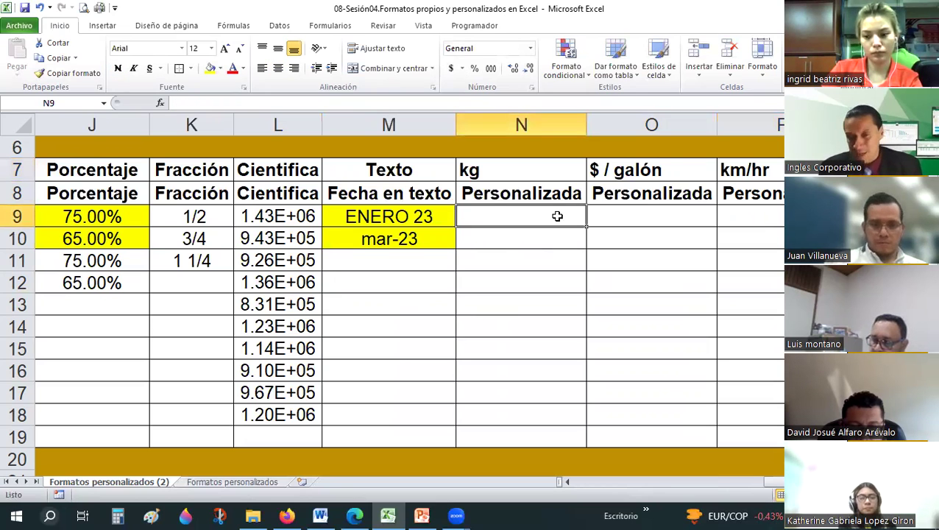
pyautogui.write('100')
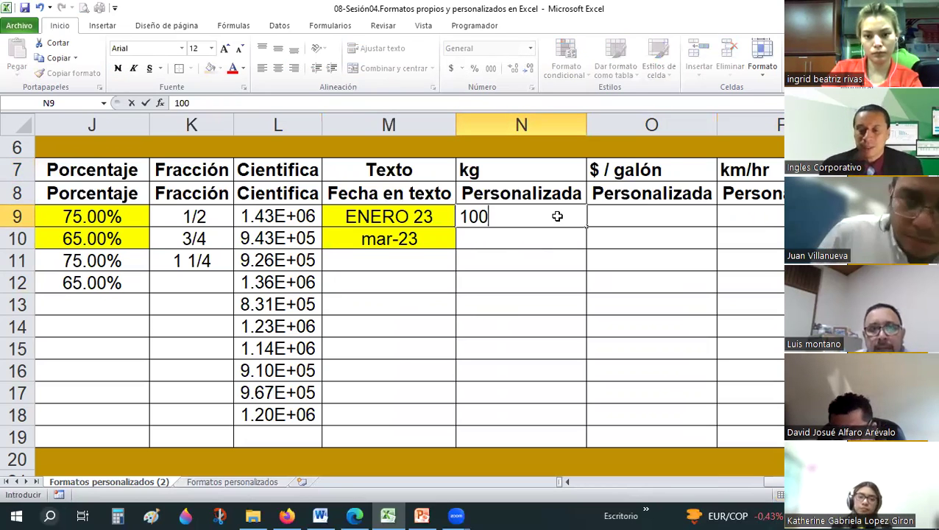
pyautogui.hotkey('ctrl', 'Return')
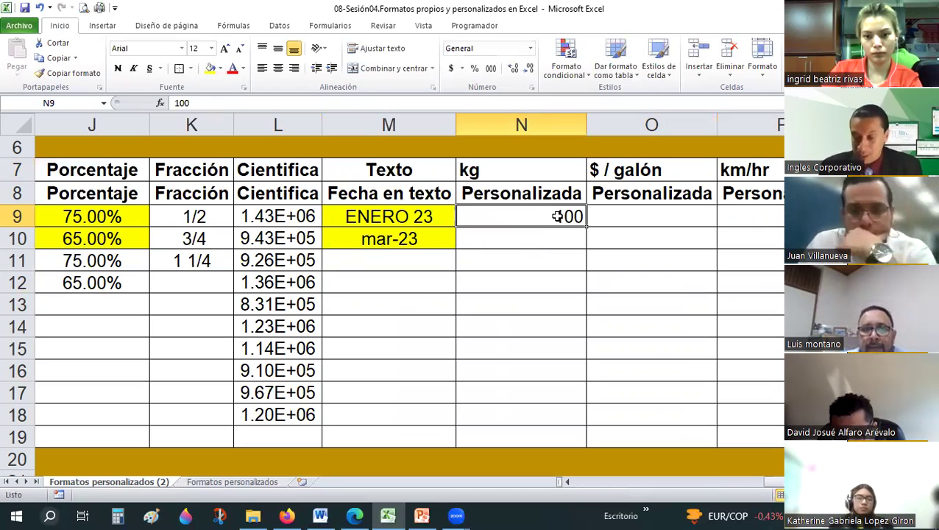
pyautogui.write('50')
pyautogui.press('Return')
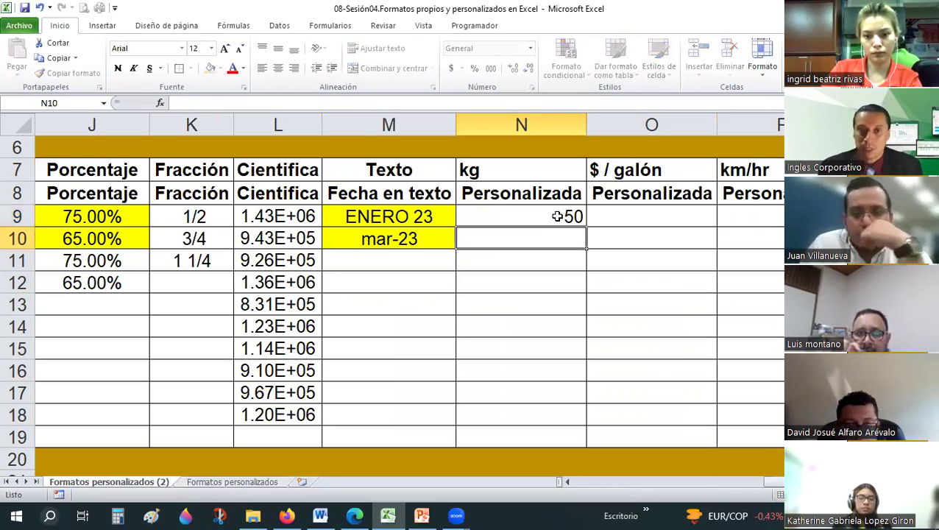
pyautogui.click(557, 217)
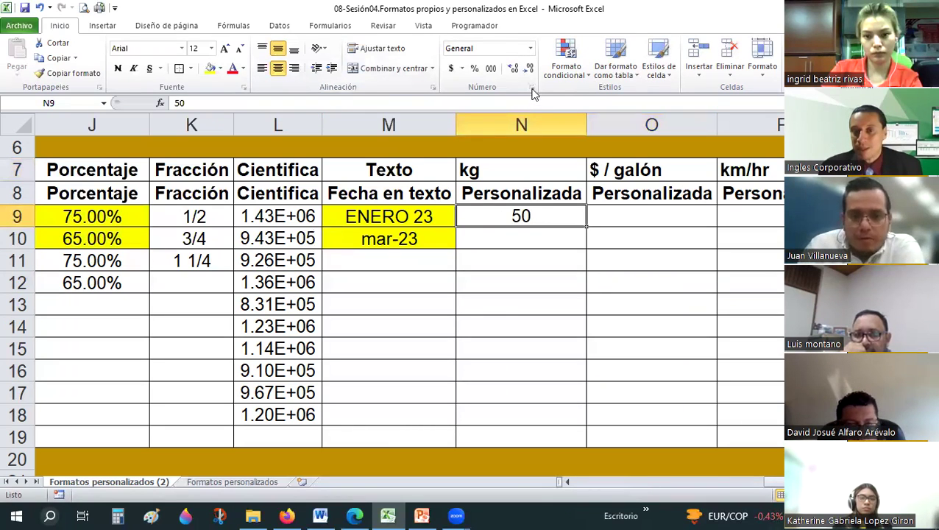
# Step: Apply the custom format #,##0.00 "kg" to N9 so it shows 50.00 kg
pyautogui.hotkey('ctrl', '1')
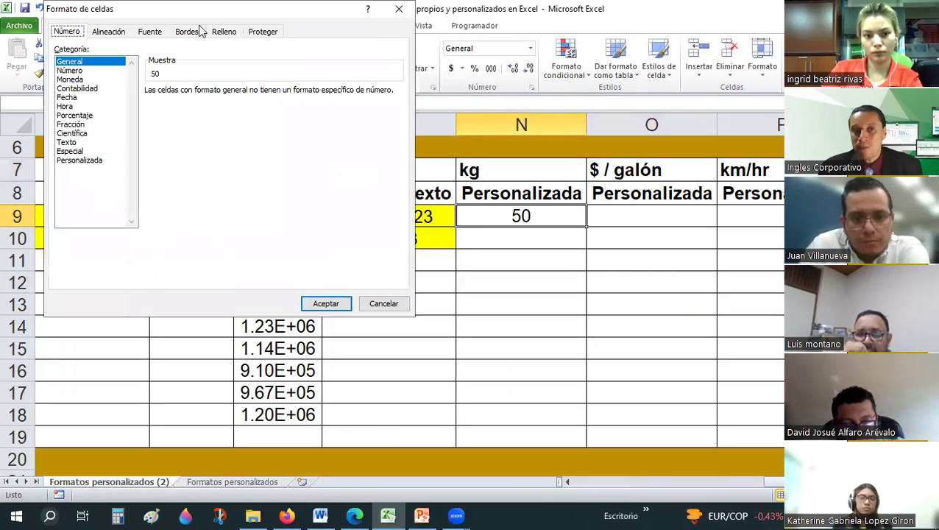
pyautogui.press('End')
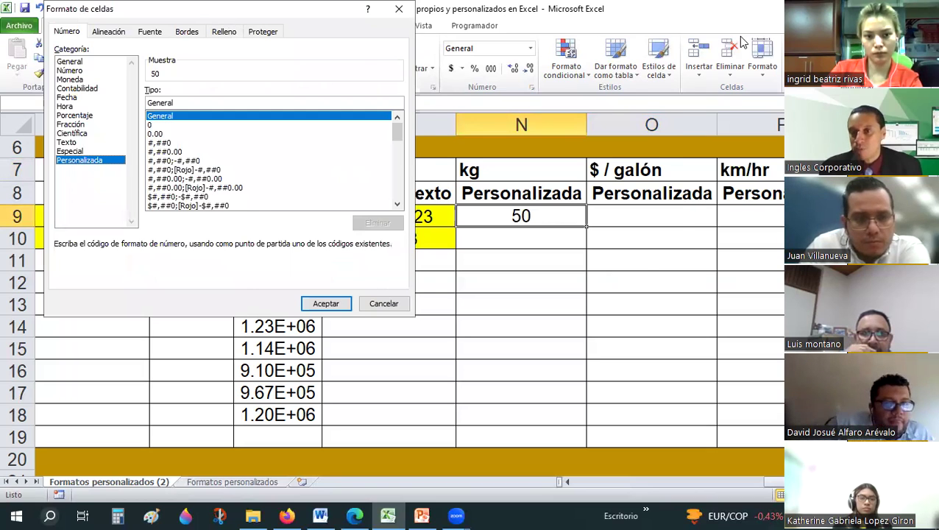
pyautogui.moveTo(229, 21); pyautogui.dragTo(773, 22)
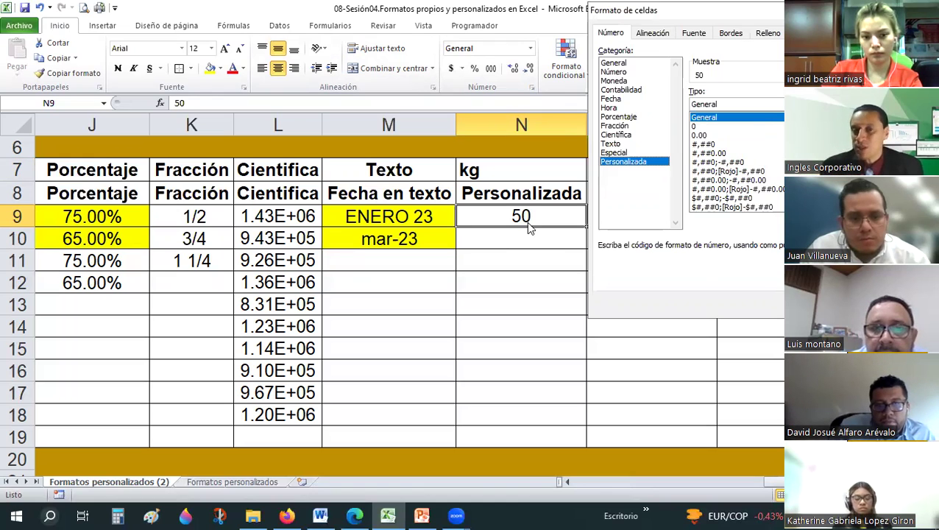
pyautogui.click(707, 161)
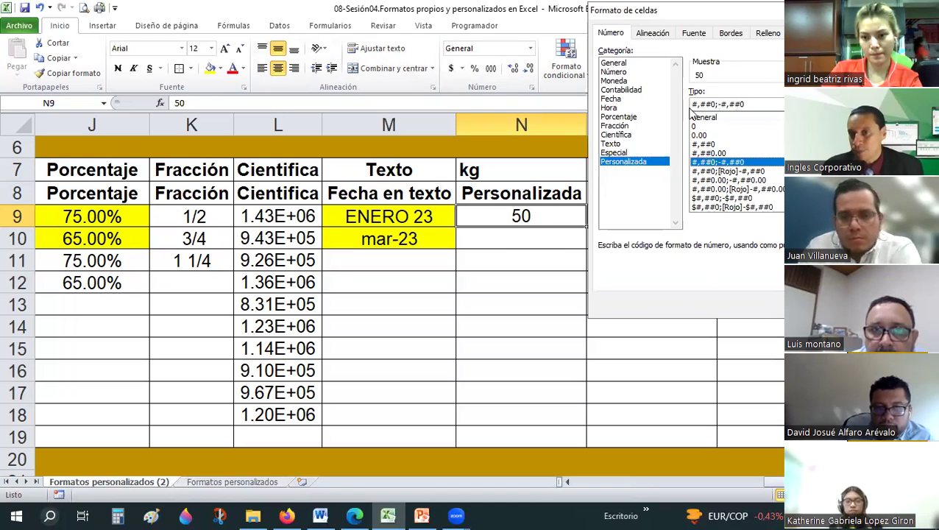
pyautogui.click(705, 153)
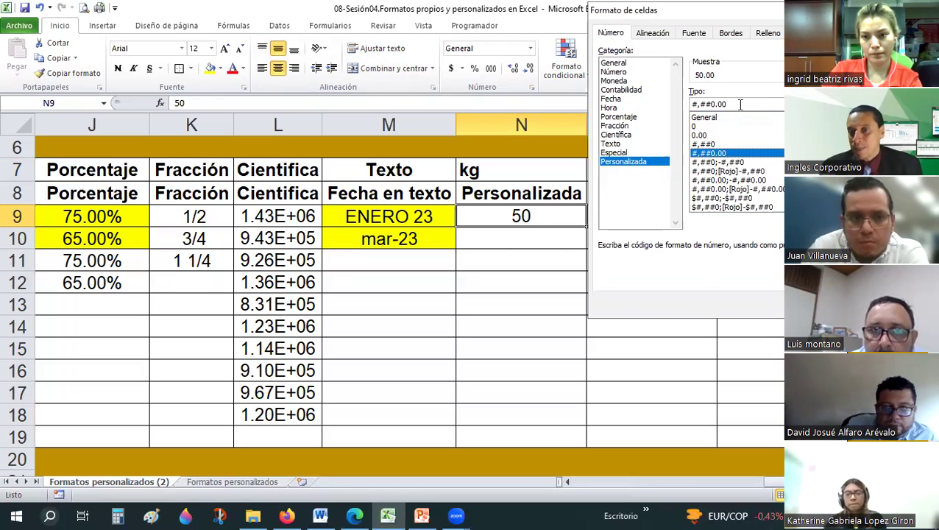
pyautogui.click(740, 104)
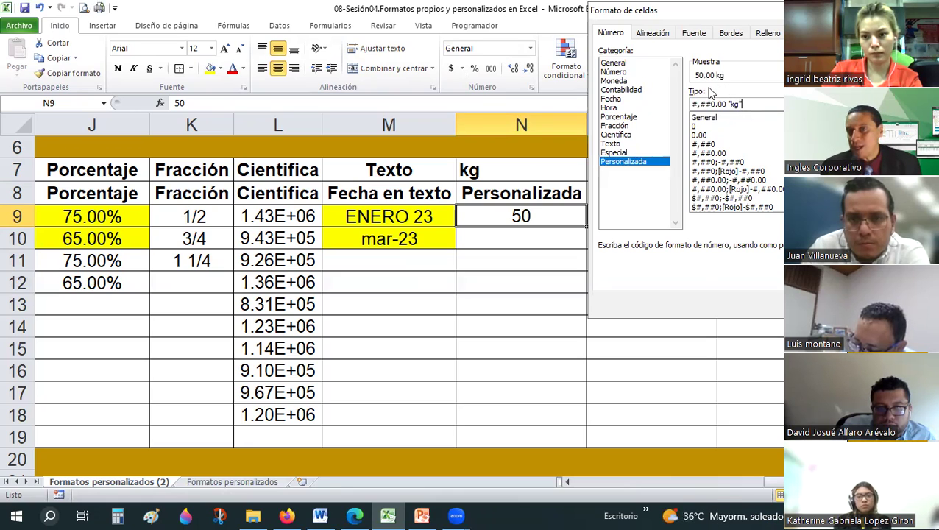
pyautogui.write('"')
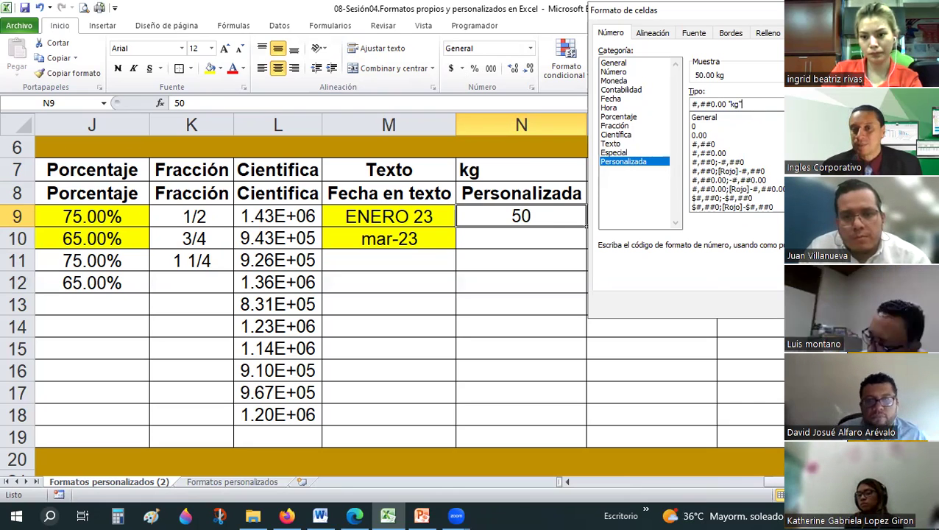
pyautogui.press('Return')
pyautogui.press('Down')
pyautogui.press('Down')
pyautogui.press('Down')
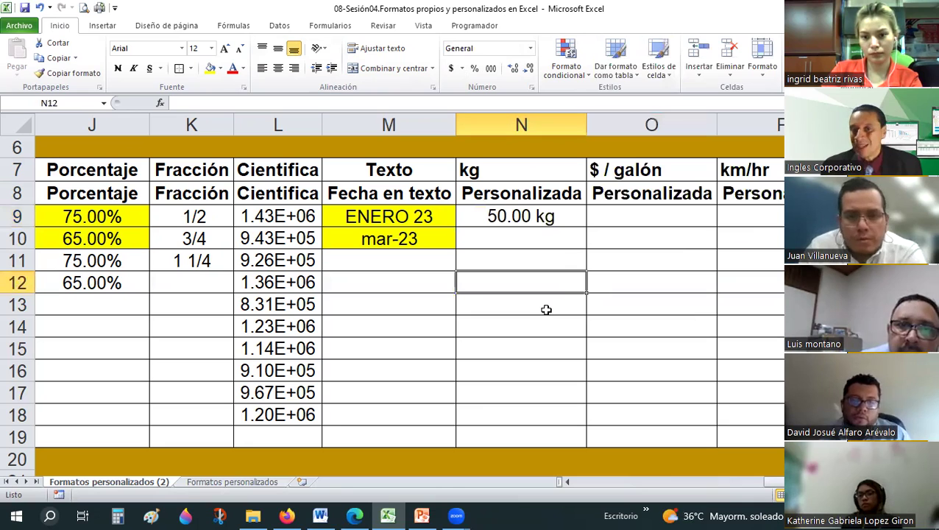
pyautogui.press('Up')
pyautogui.press('Up')
pyautogui.press('Up')
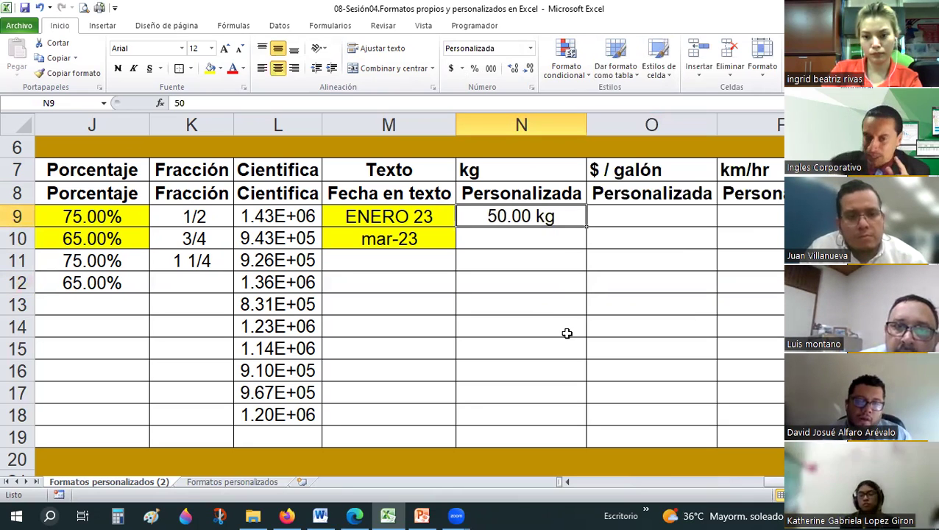
# Step: Clear N9 and re-enter 50 in it
pyautogui.press('Delete')
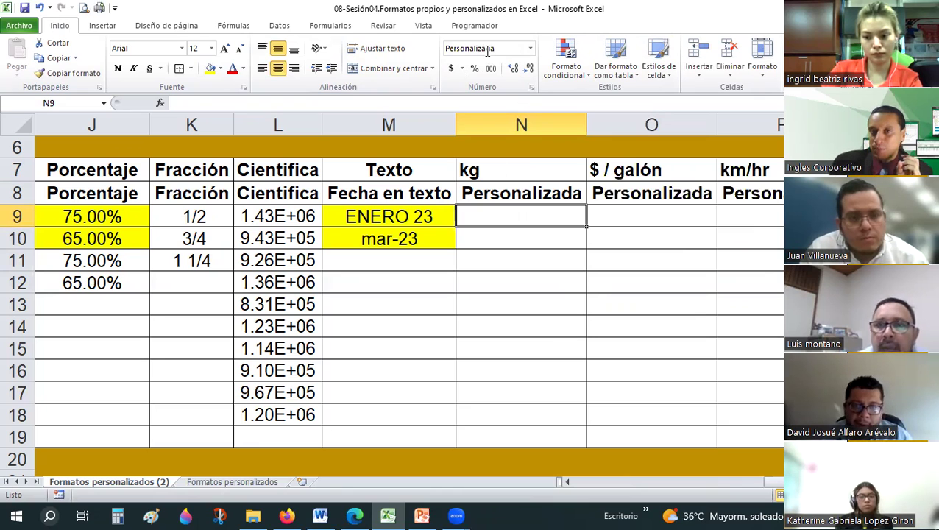
pyautogui.click(532, 87)
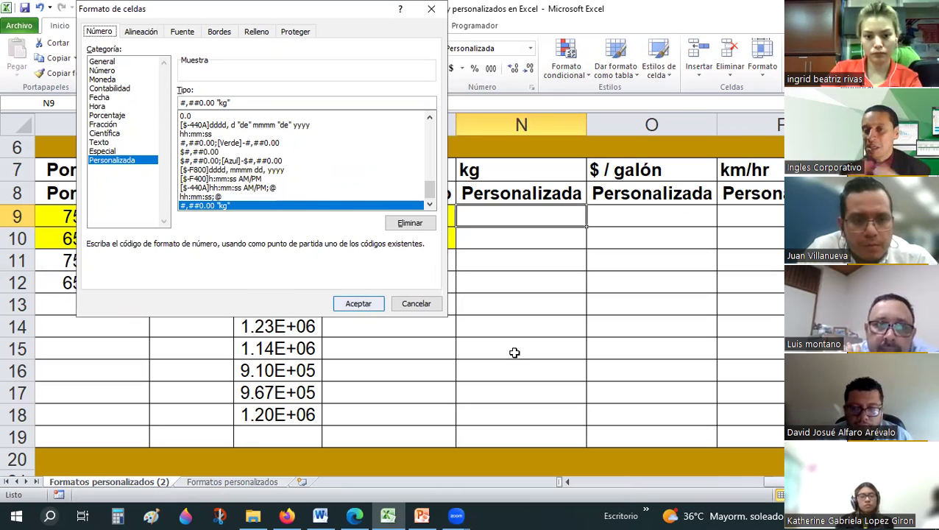
pyautogui.press('Return')
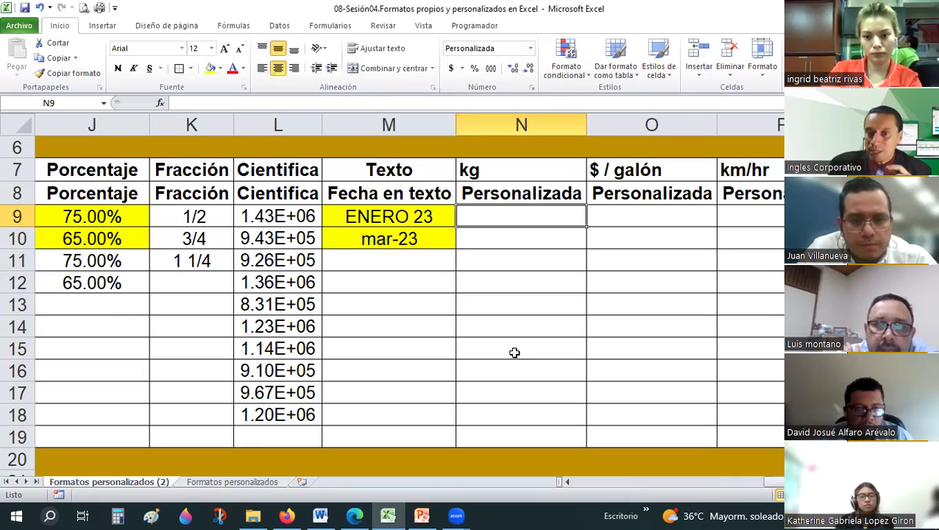
pyautogui.write('50')
pyautogui.press('Return')
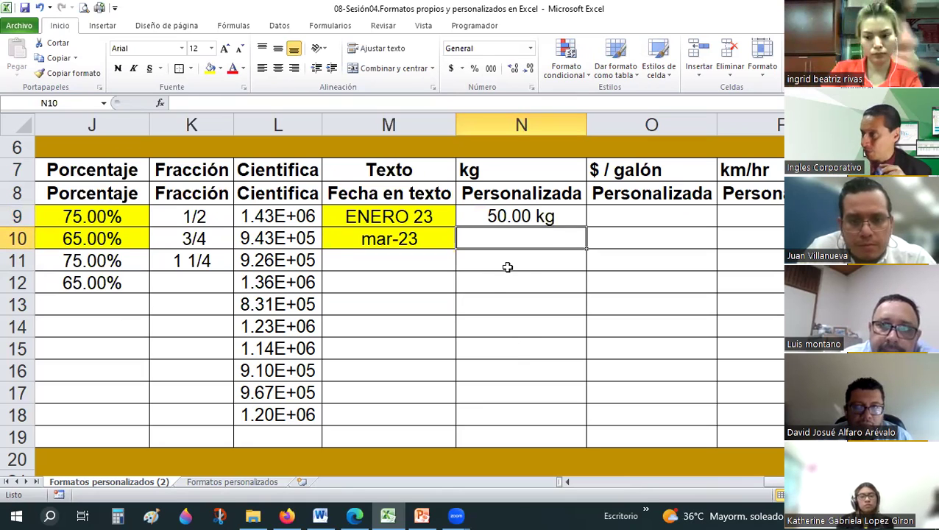
# Step: Copy N9's kg format down onto N10:N19 with Copiar formato
pyautogui.click(549, 218)
pyautogui.click(68, 73)
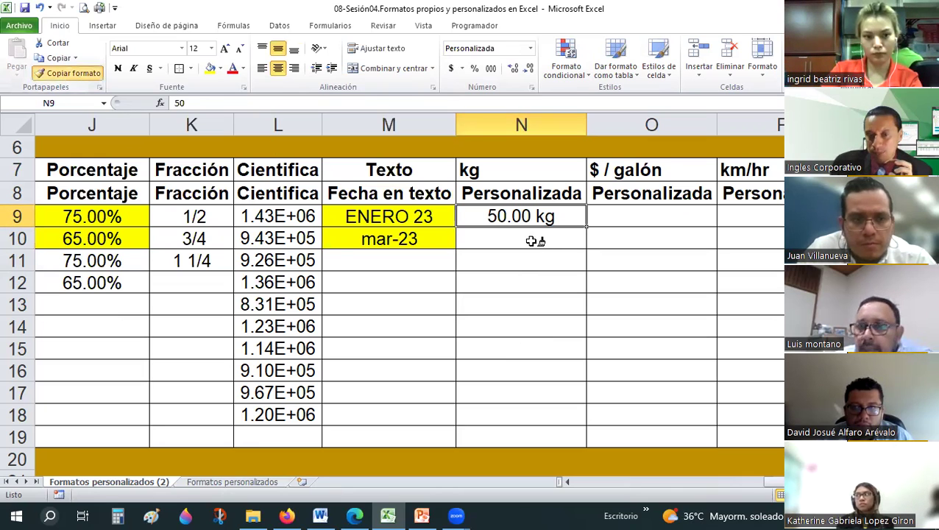
pyautogui.moveTo(533, 240); pyautogui.dragTo(541, 440)
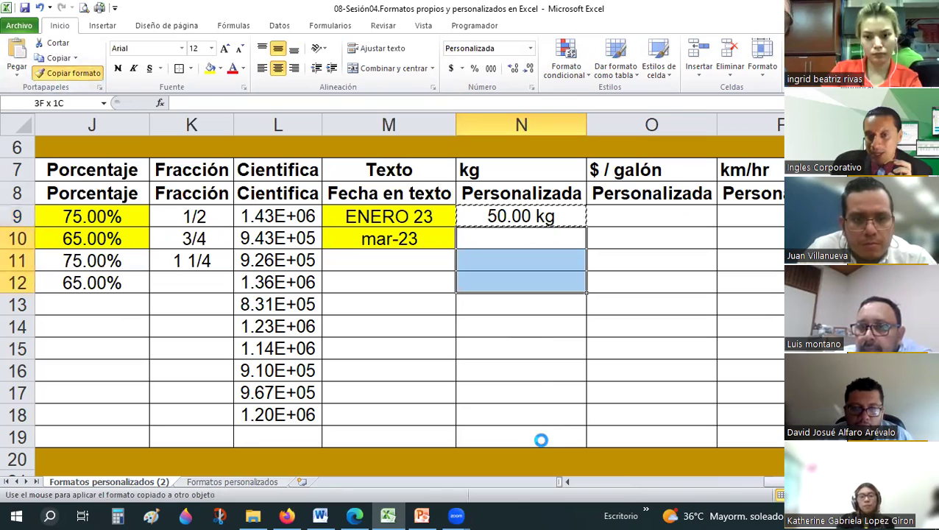
pyautogui.moveTo(543, 233); pyautogui.dragTo(545, 234)
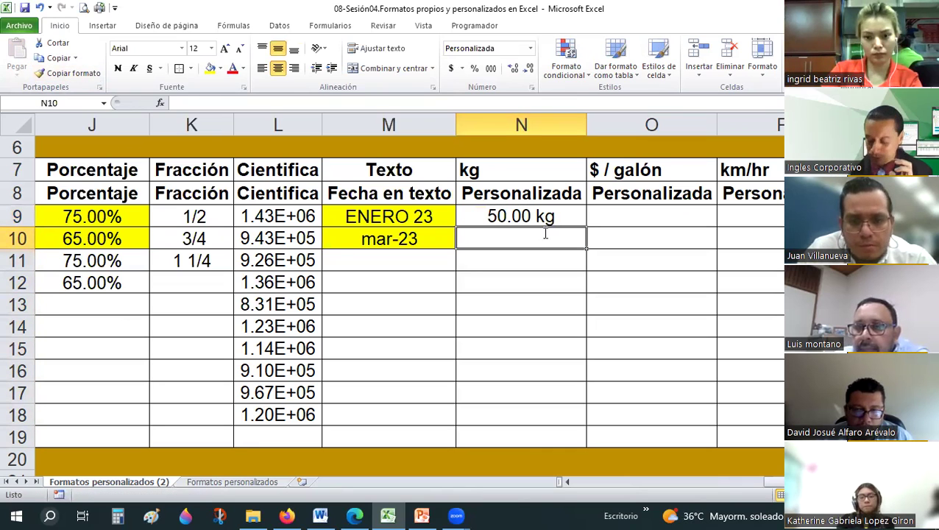
# Step: Enter 75, 65, 85 and 125 in N10 through N13
pyautogui.write('7')
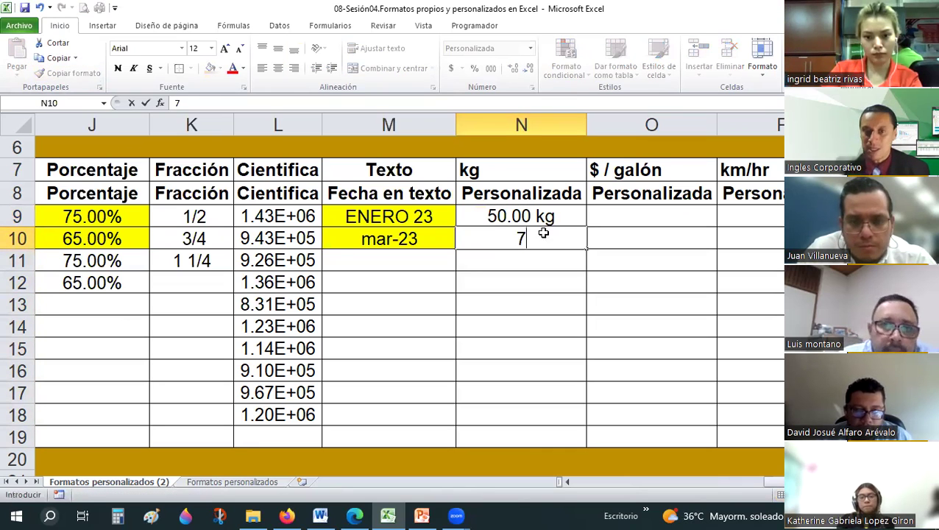
pyautogui.write('5.00 kg')
pyautogui.press('Return')
pyautogui.write('65')
pyautogui.press('Return')
pyautogui.write('8')
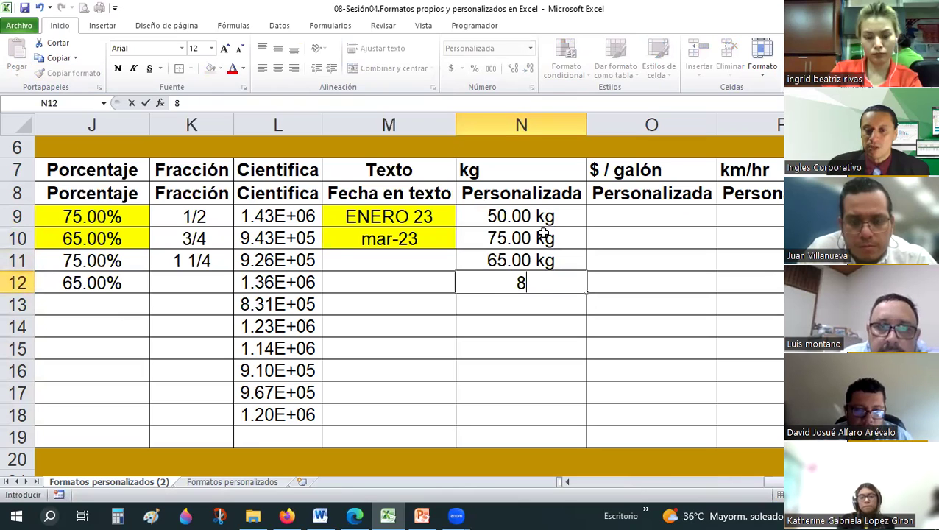
pyautogui.write('5')
pyautogui.press('Return')
pyautogui.write('125')
pyautogui.press('Return')
pyautogui.press('Down')
pyautogui.press('Down')
pyautogui.press('Down')
pyautogui.press('Down')
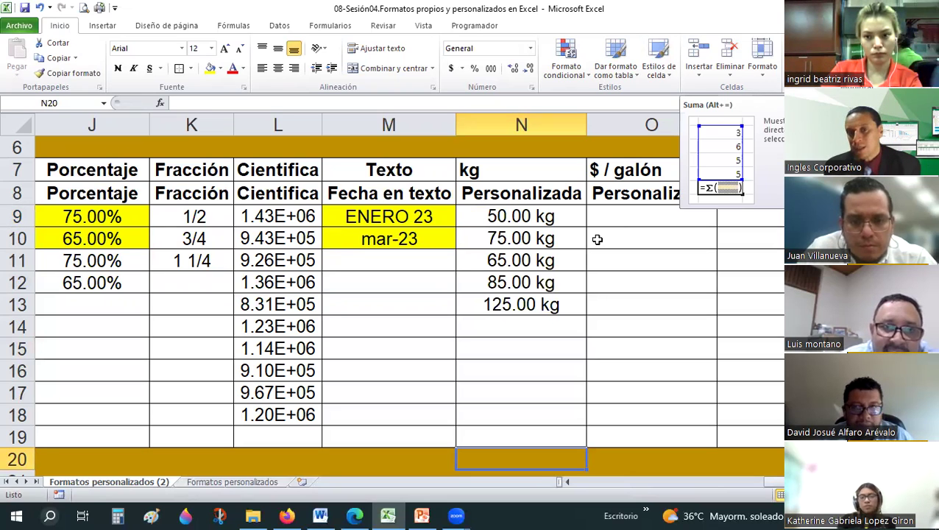
# Step: Total the kg column in N20 with =SUMA(N9:N19), showing 400.00 kg
pyautogui.hotkey('alt', '=')
pyautogui.scroll(2, 540, 222)
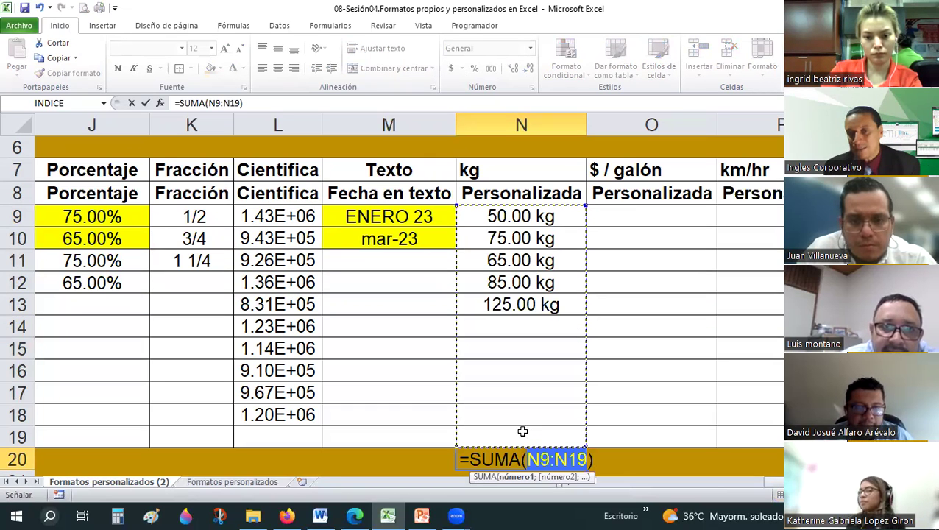
pyautogui.press('Return')
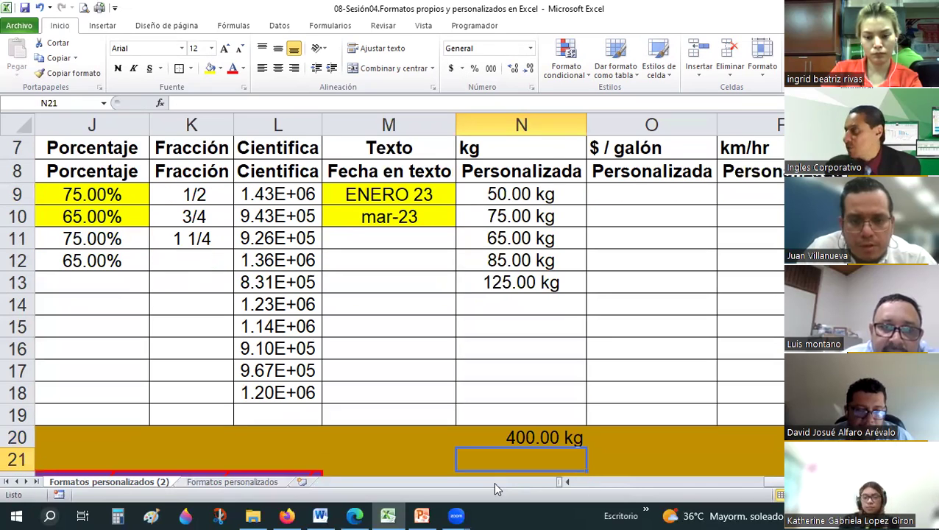
pyautogui.press('Up')
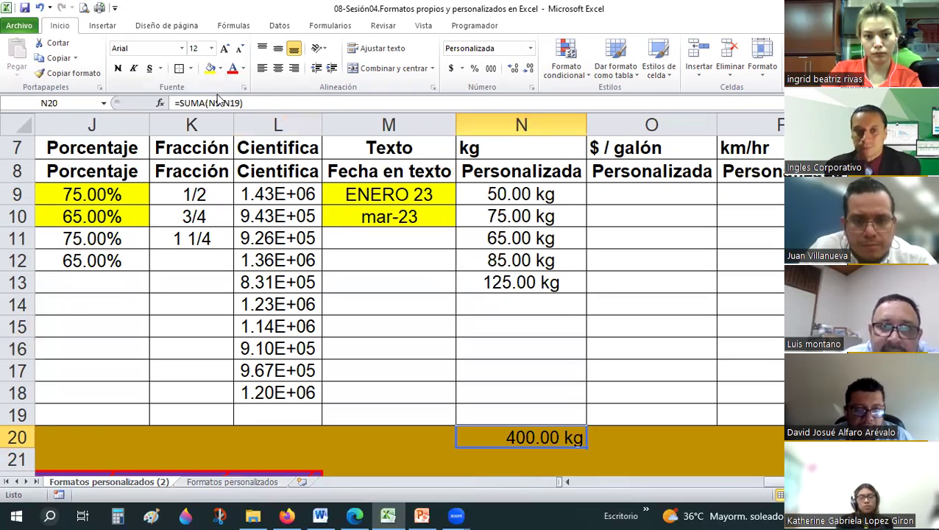
# Step: Adjust the fill and alignment of the 400.00 kg total in N20
pyautogui.click(221, 69)
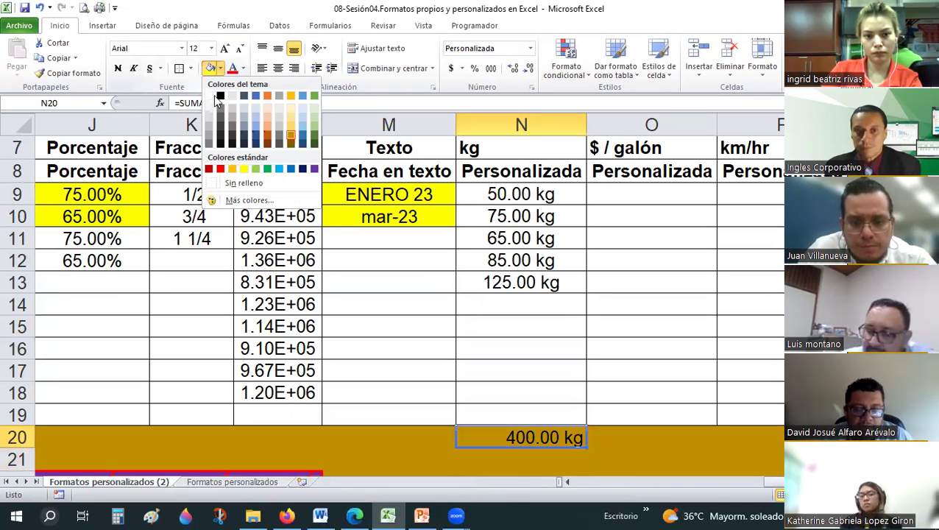
pyautogui.click(629, 326)
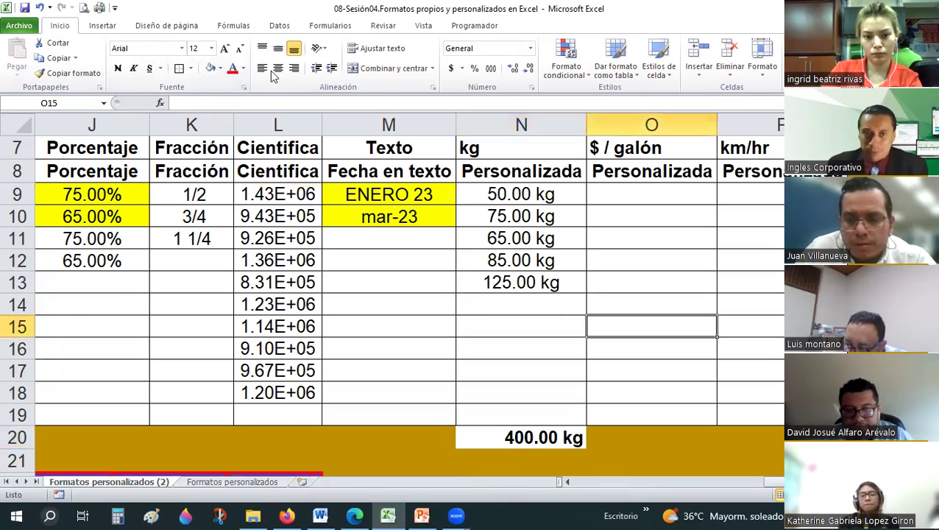
pyautogui.hotkey('ctrl', 'z')
pyautogui.hotkey('ctrl', 'z')
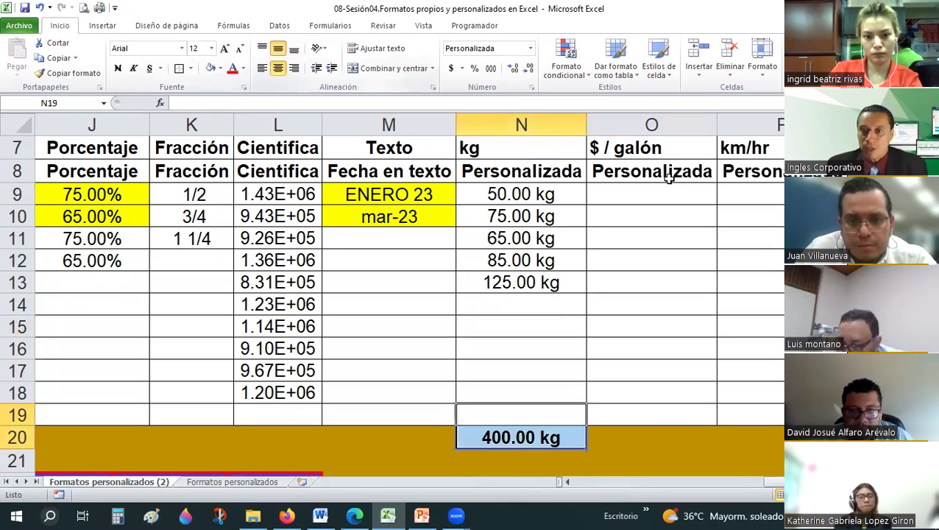
pyautogui.hotkey('ctrl', 'z')
pyautogui.click(619, 190)
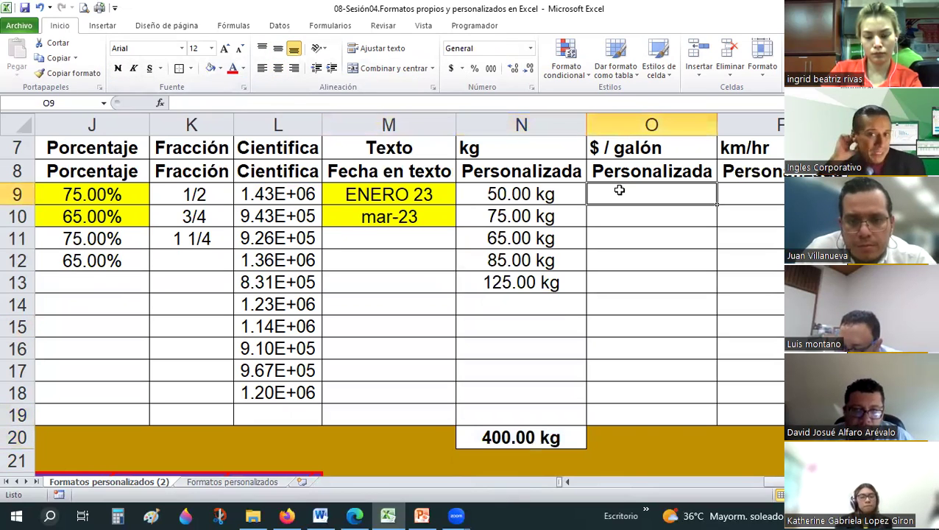
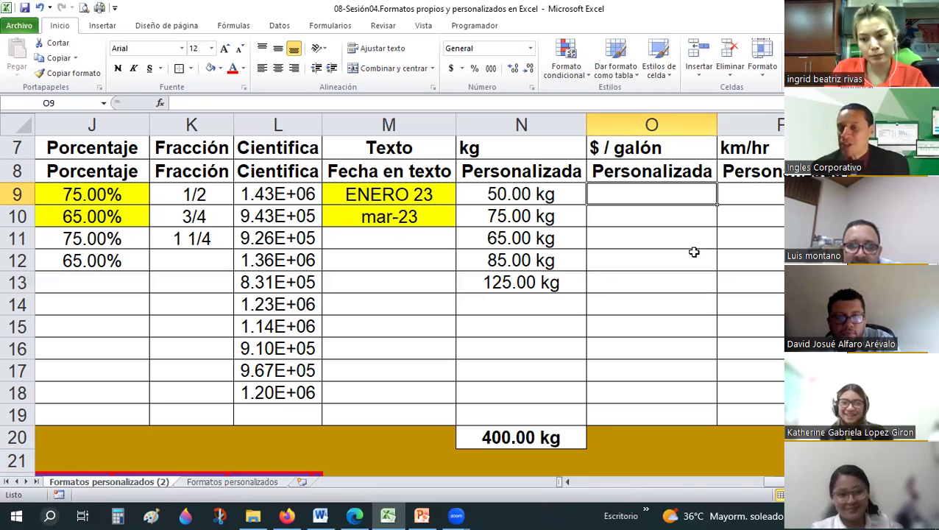
# Step: Enter the price text '$ 75/ galon' in O9, replacing the earlier 75
pyautogui.write('75')
pyautogui.press('Return')
pyautogui.press('Up')
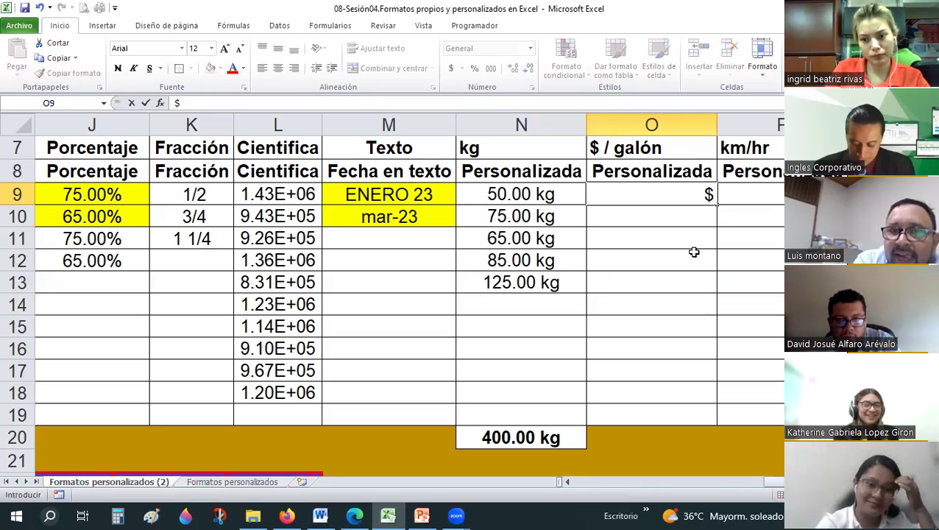
pyautogui.write('75/ galòn')
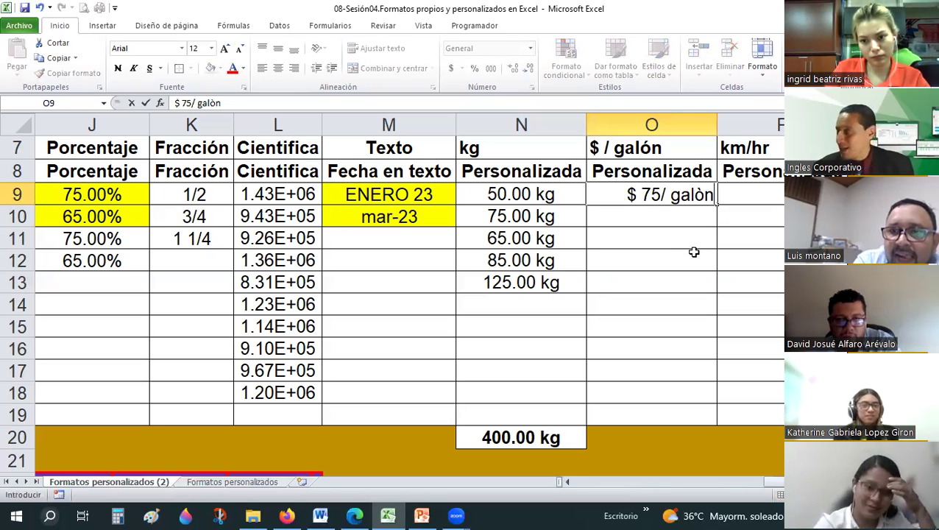
pyautogui.press('BackSpace')
pyautogui.press('BackSpace')
pyautogui.press('BackSpace')
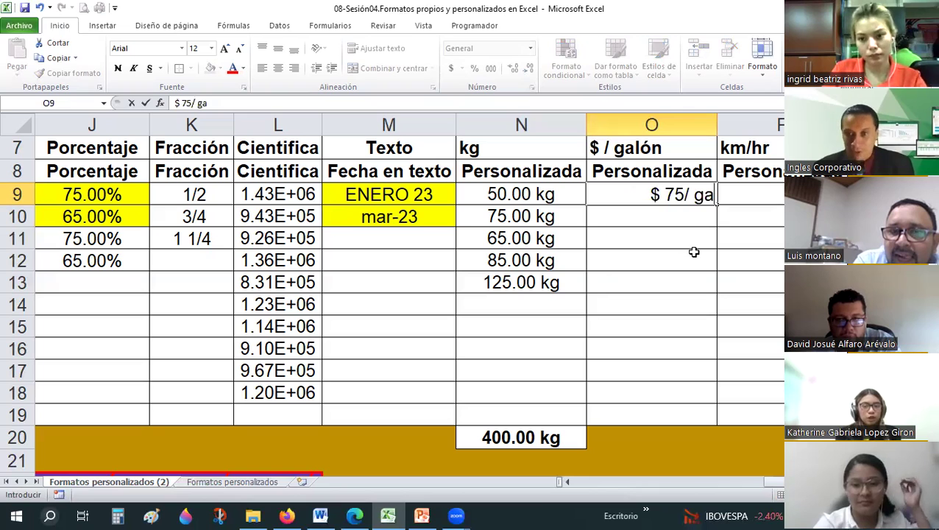
pyautogui.write('lon')
pyautogui.hotkey('ctrl', 'Return')
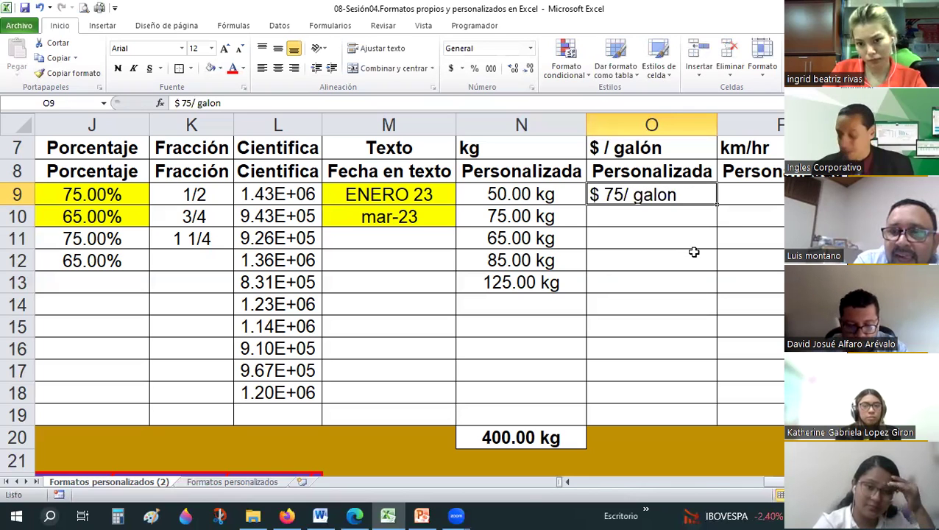
# Step: Correct O9 to read '$ 75 / galón' with the accent and a space before the slash
pyautogui.press('F2')
pyautogui.press('BackSpace')
pyautogui.press('BackSpace')
pyautogui.write('ón')
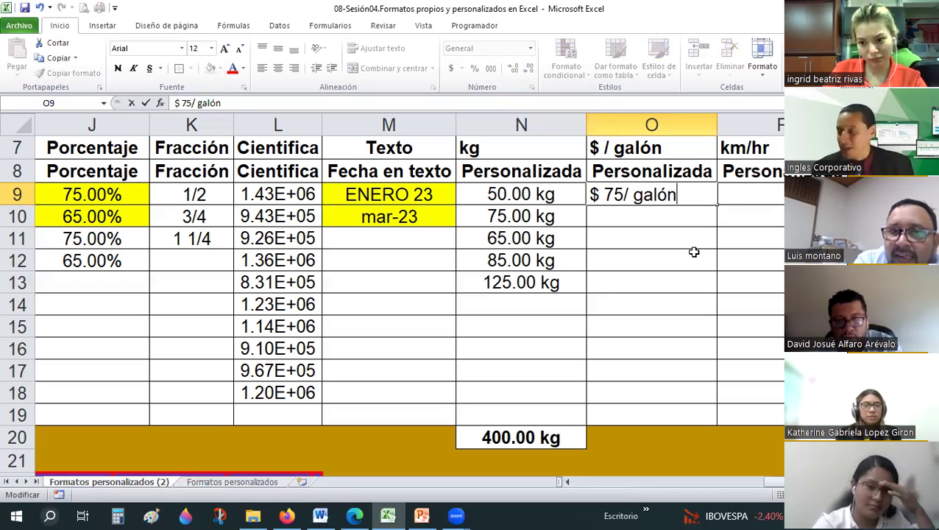
pyautogui.press('Return')
pyautogui.press('Up')
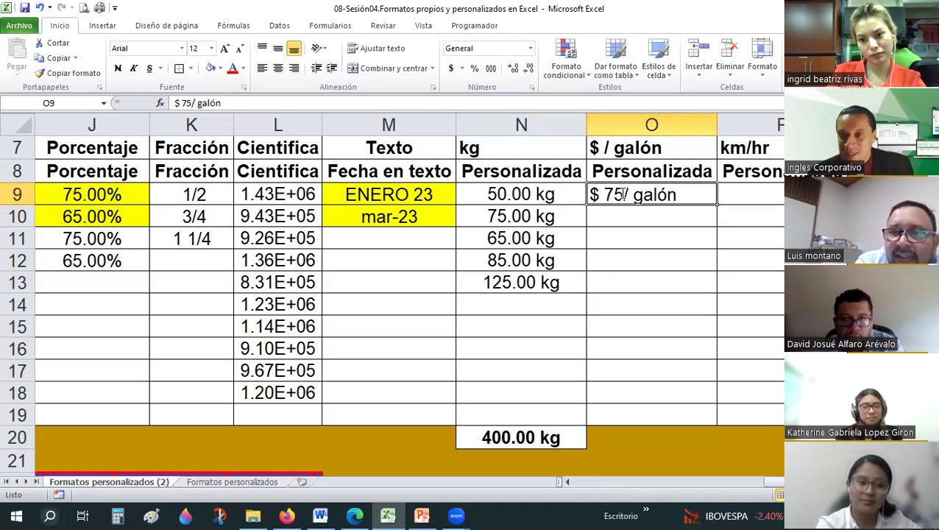
pyautogui.press('F2')
pyautogui.press('Left')
pyautogui.press('Left')
pyautogui.press('Left')
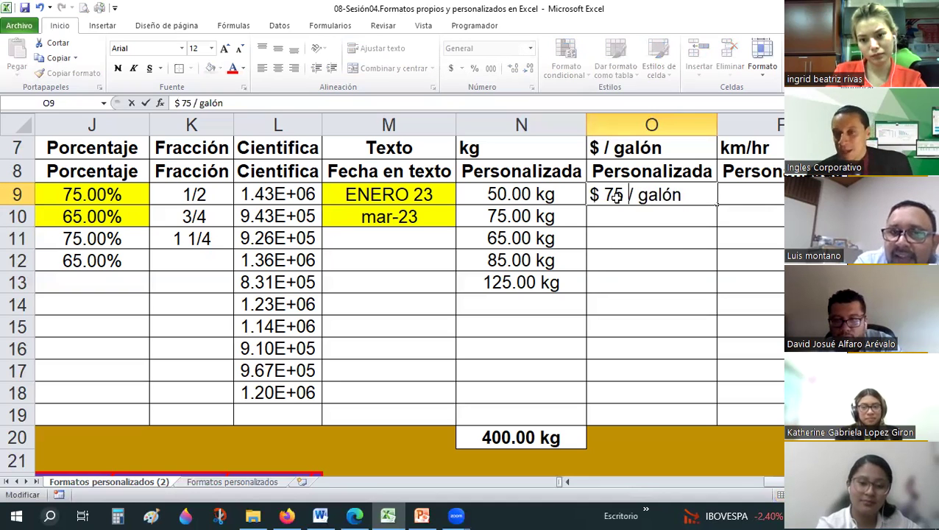
pyautogui.press('Return')
pyautogui.press('Return')
# Step: Enter the plain number 75 in O10 for comparison
pyautogui.click(635, 194)
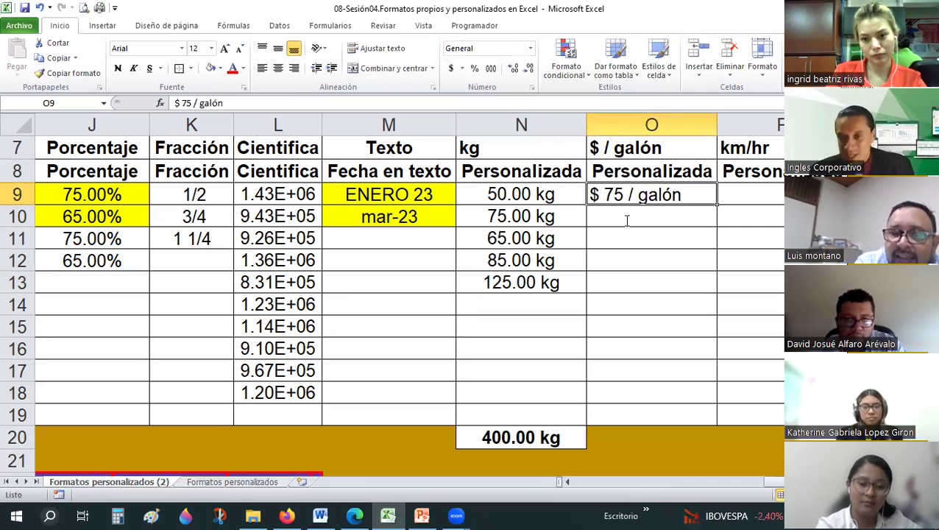
pyautogui.click(627, 220)
pyautogui.write('75')
pyautogui.press('Return')
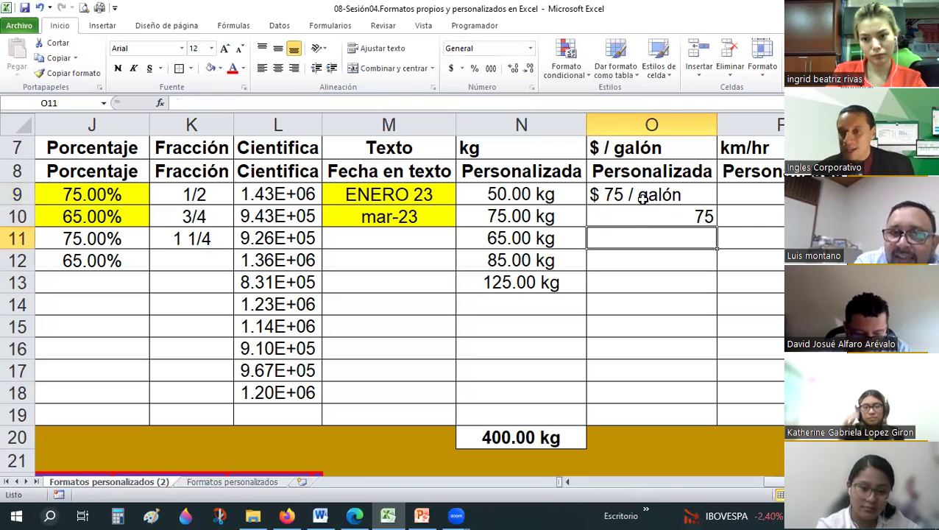
# Step: Delete the contents of O9:O19 and reselect O9
pyautogui.click(644, 196)
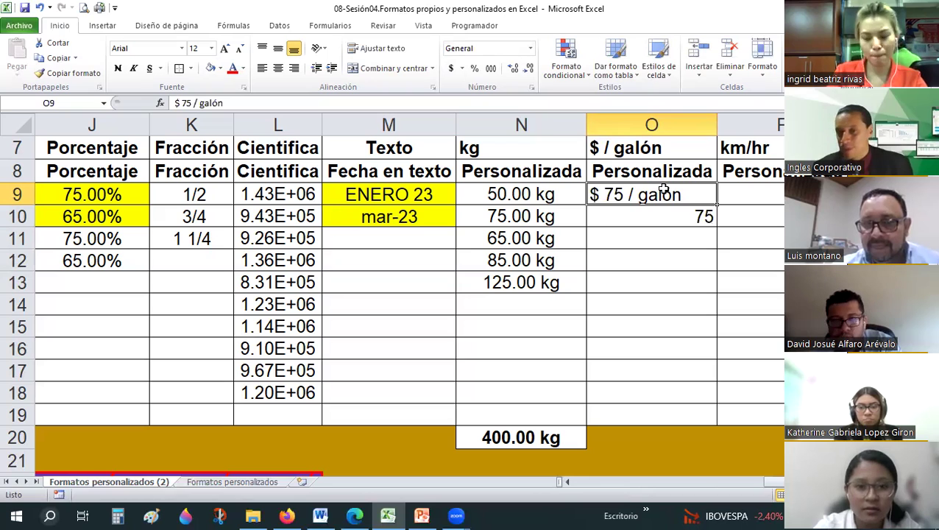
pyautogui.keyDown('shift'); pyautogui.click(654, 404); pyautogui.keyUp('shift')
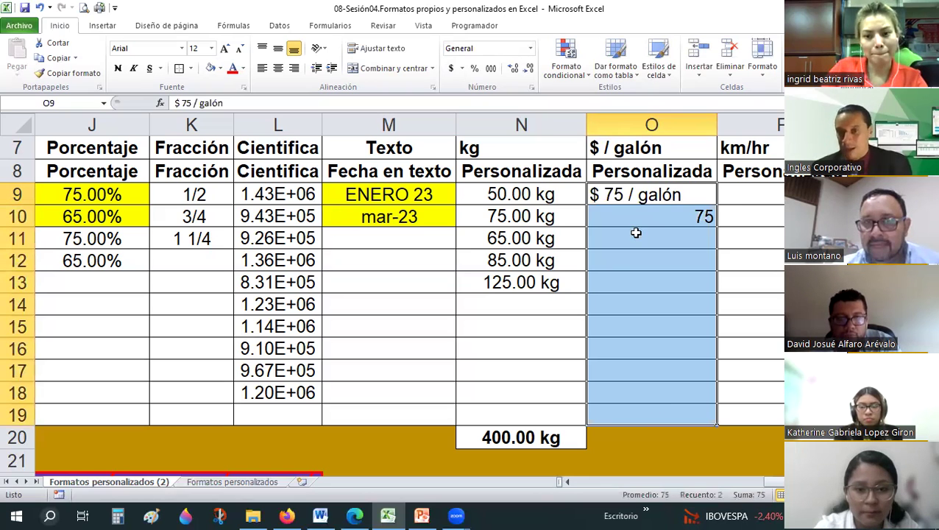
pyautogui.press('Delete')
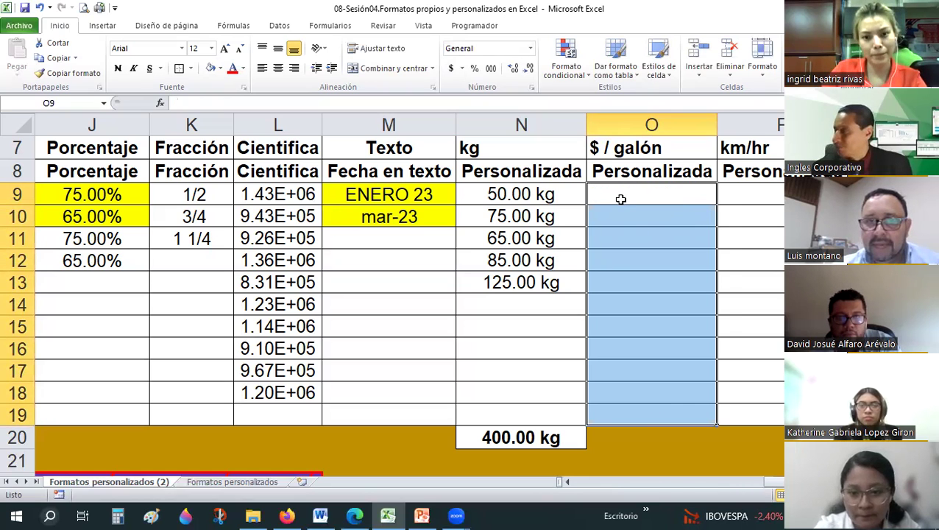
pyautogui.click(620, 198)
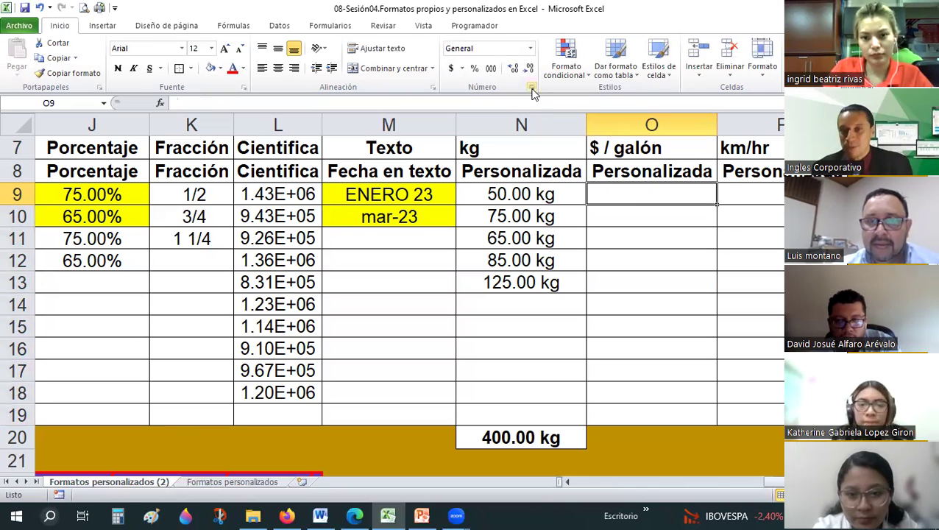
# Step: Enter the value 75 in O9
pyautogui.hotkey('ctrl', '1')
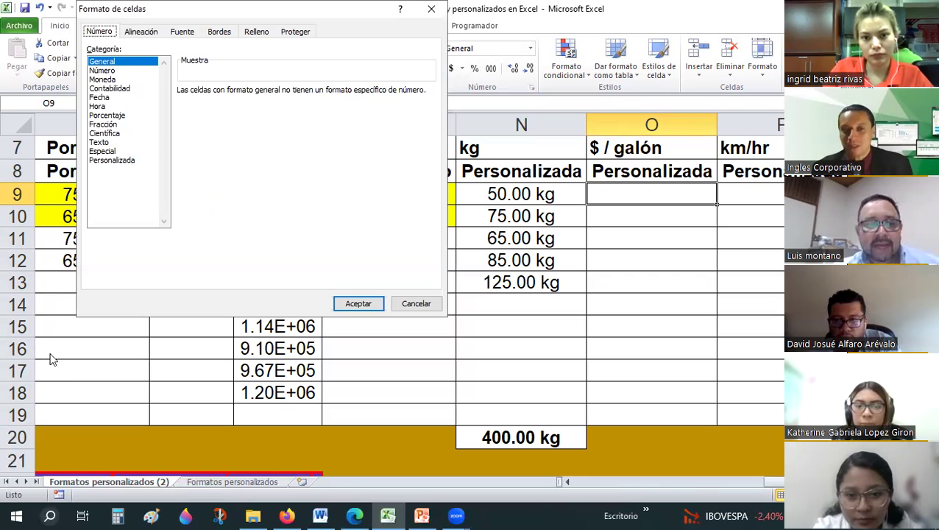
pyautogui.press('End')
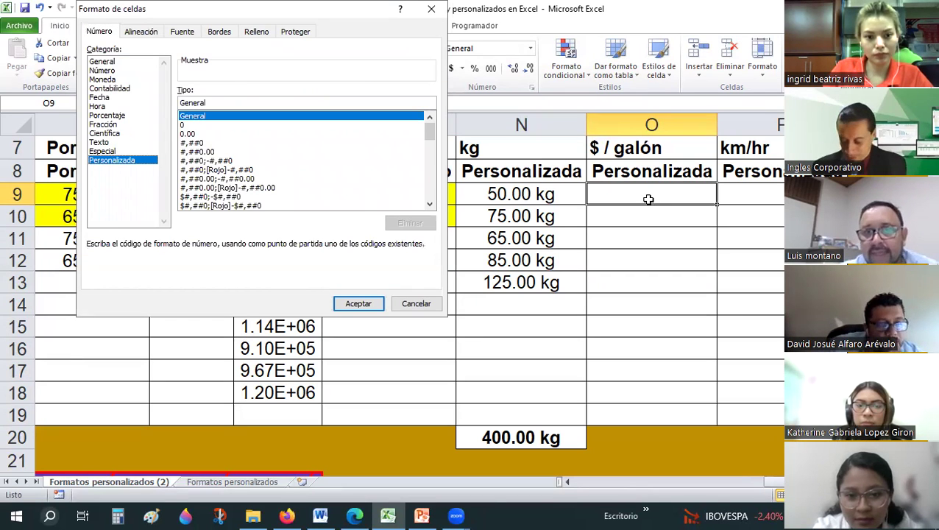
pyautogui.press('Escape')
pyautogui.write('75')
pyautogui.press('Return')
pyautogui.press('Up')
# Step: Give O9 the custom format $#,##0 "/ galòn" so it displays $75 / galòn
pyautogui.hotkey('ctrl', '1')
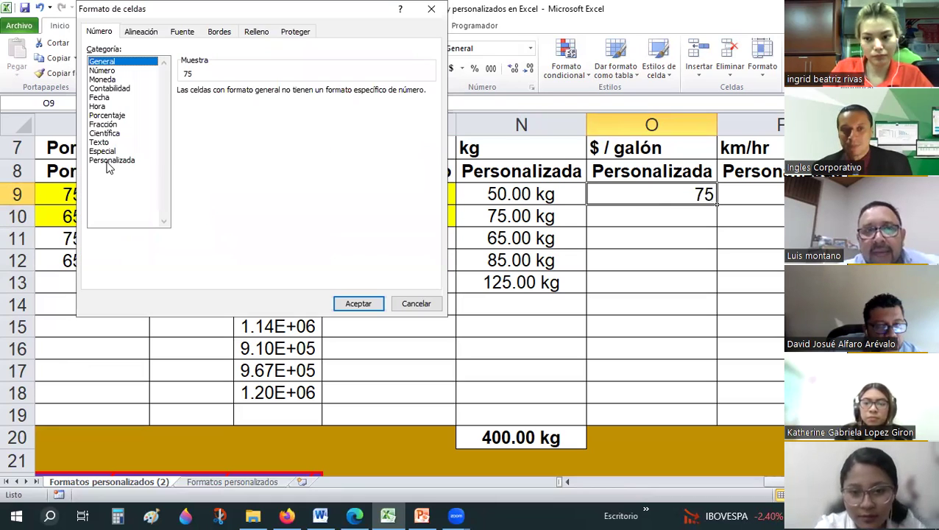
pyautogui.click(110, 161)
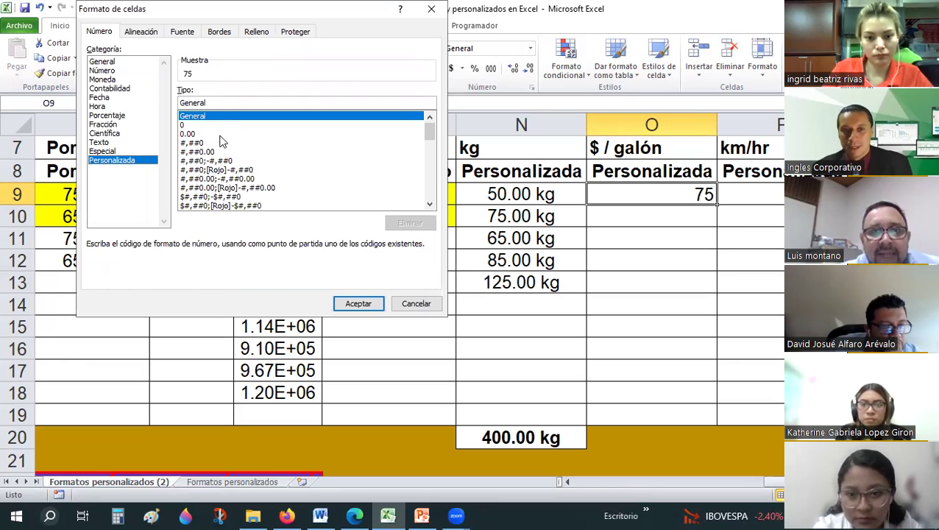
pyautogui.click(197, 206)
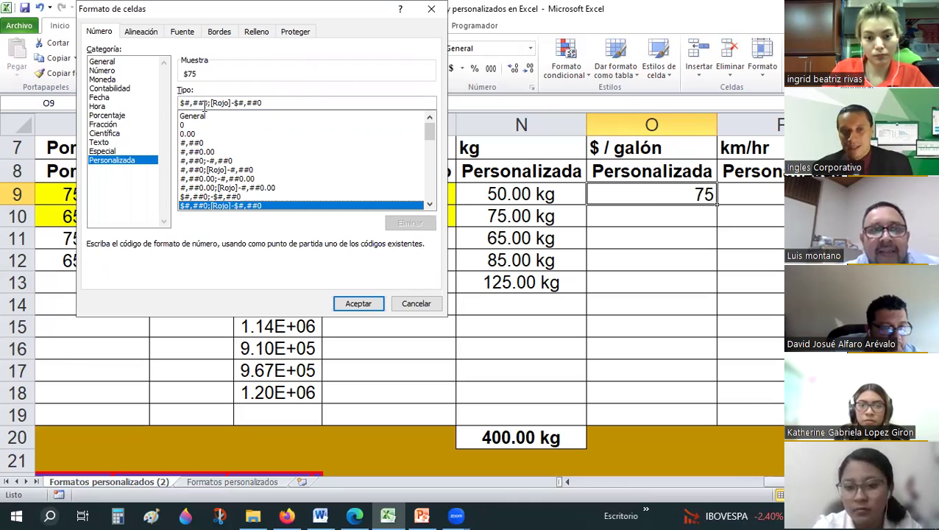
pyautogui.click(211, 198)
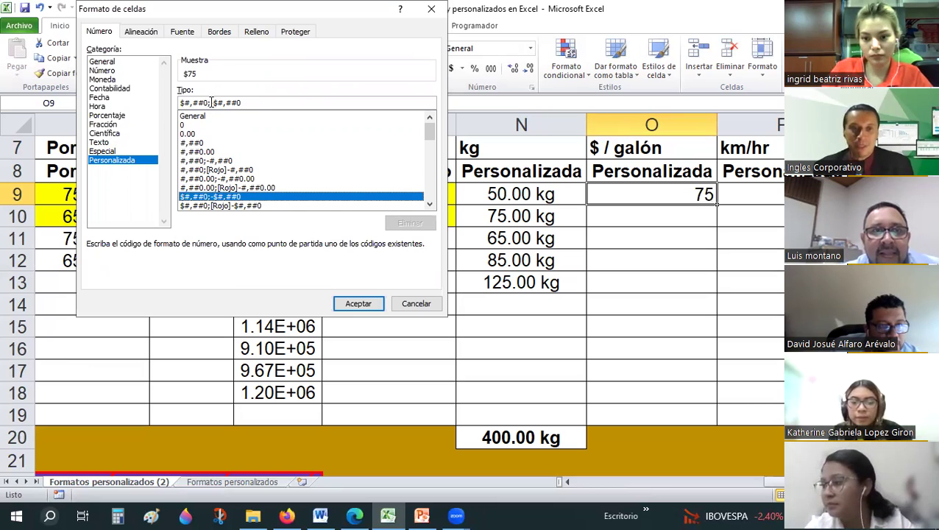
pyautogui.moveTo(208, 102); pyautogui.dragTo(295, 104)
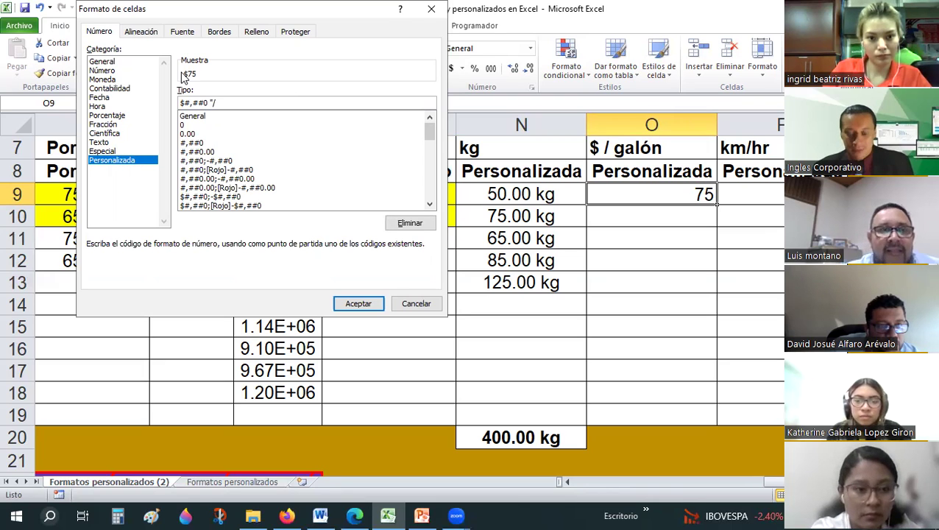
pyautogui.write('galón"')
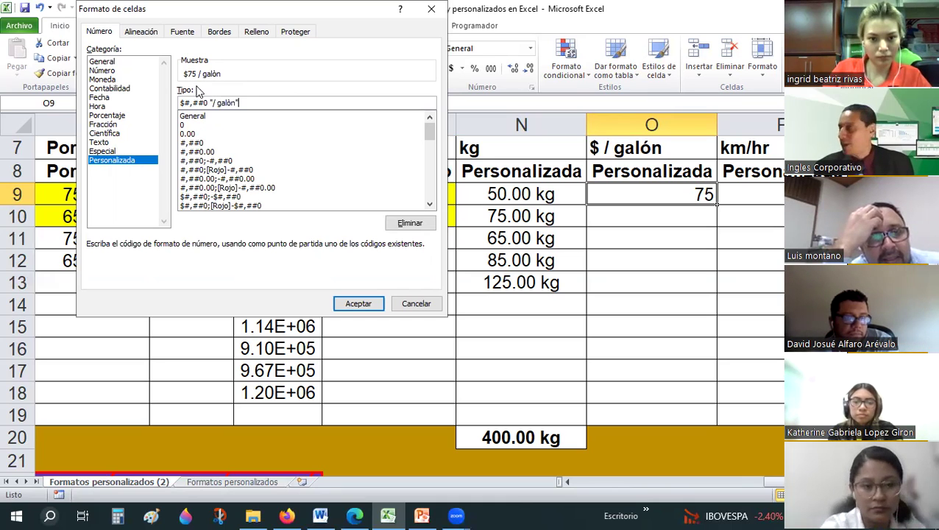
pyautogui.click(357, 304)
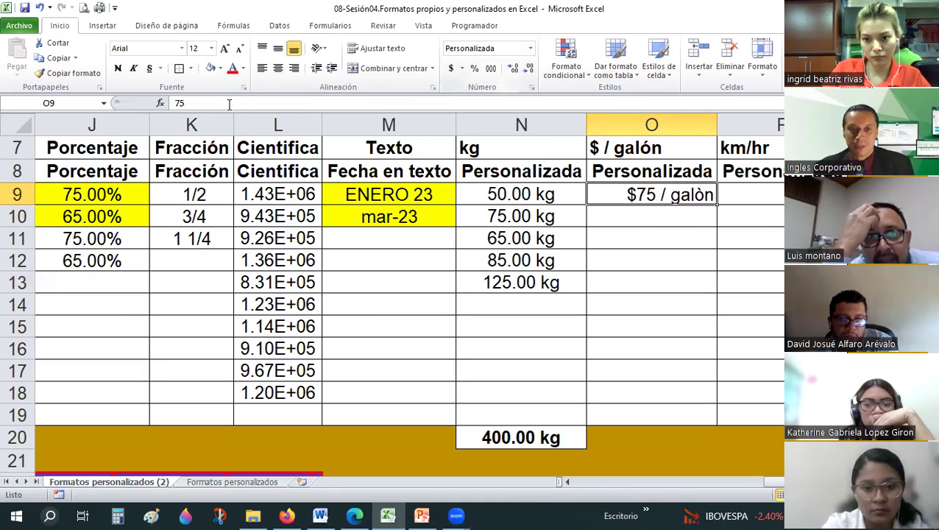
# Step: Fix O9's custom format accent so it reads galón
pyautogui.hotkey('ctrl', '1')
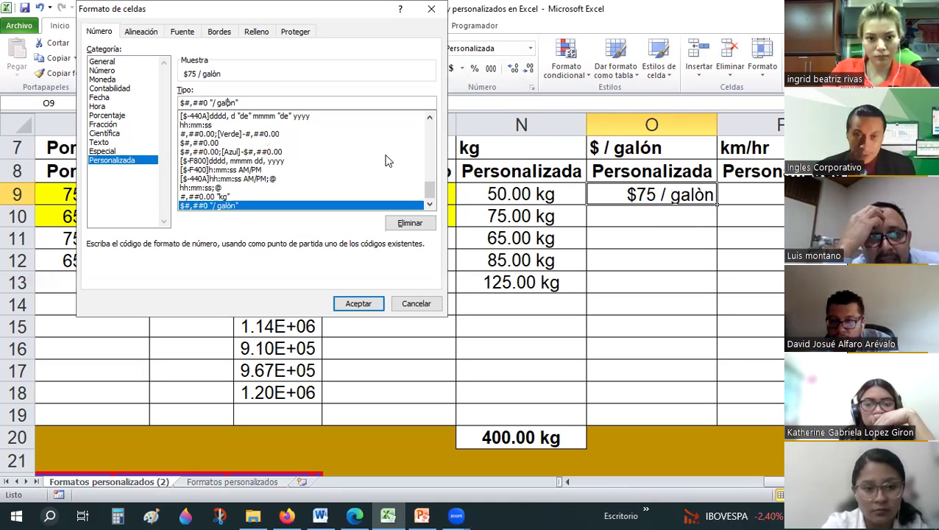
pyautogui.press('Delete')
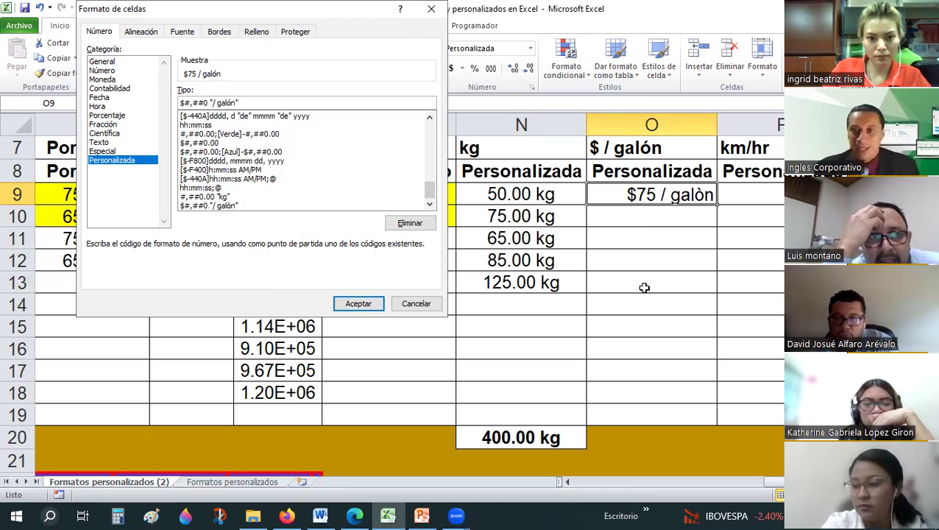
pyautogui.click(359, 303)
# Step: Change O9's price to 35 so it displays $35 / galón
pyautogui.click(651, 282)
pyautogui.press('Up')
pyautogui.press('Up')
pyautogui.press('Up')
pyautogui.write('25')
pyautogui.press('Return')
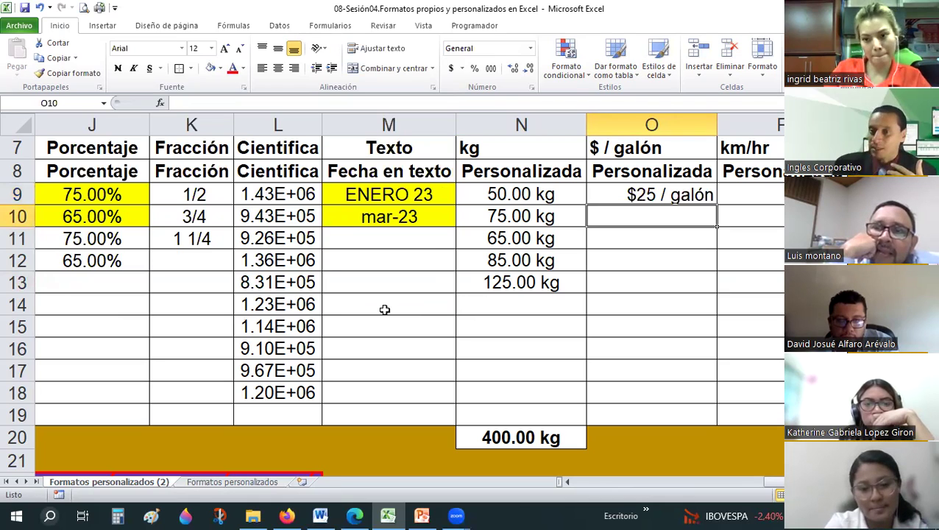
pyautogui.press('Up')
pyautogui.write('35')
pyautogui.hotkey('ctrl', 'Return')
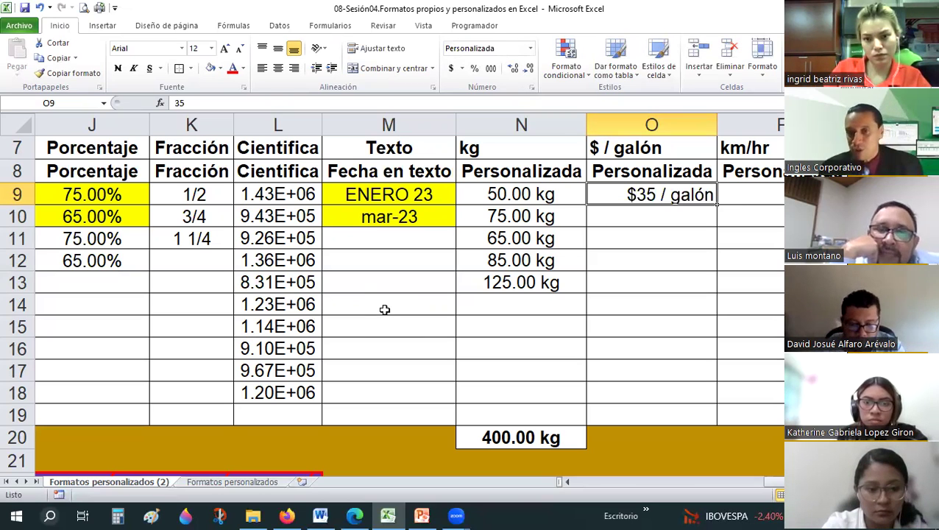
pyautogui.click(627, 248)
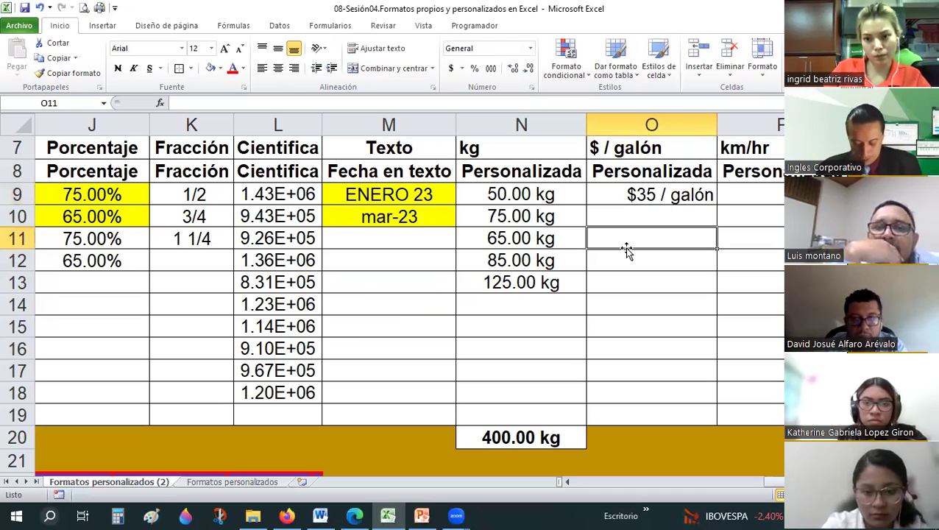
# Step: Type the text prices '$ 35 / galón' in O11 and '$ 75 / galón' in O12
pyautogui.write('$')
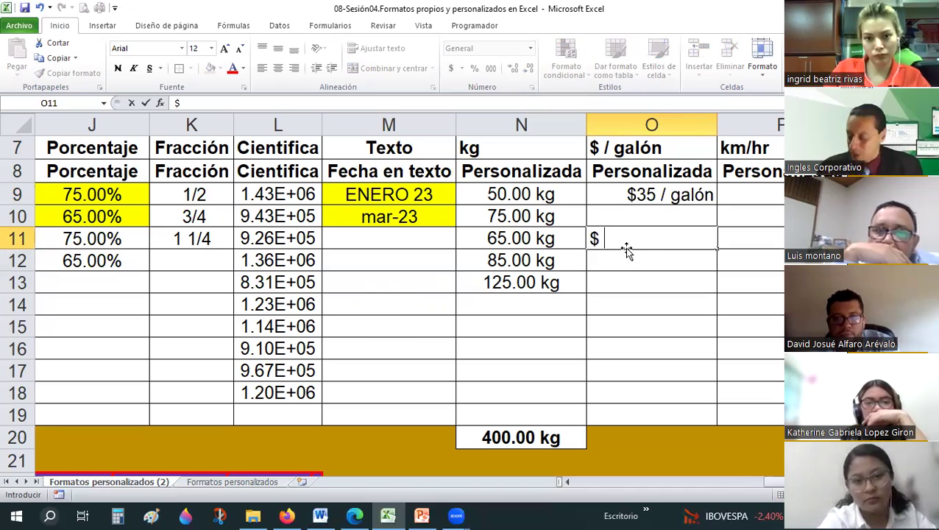
pyautogui.write(' 35')
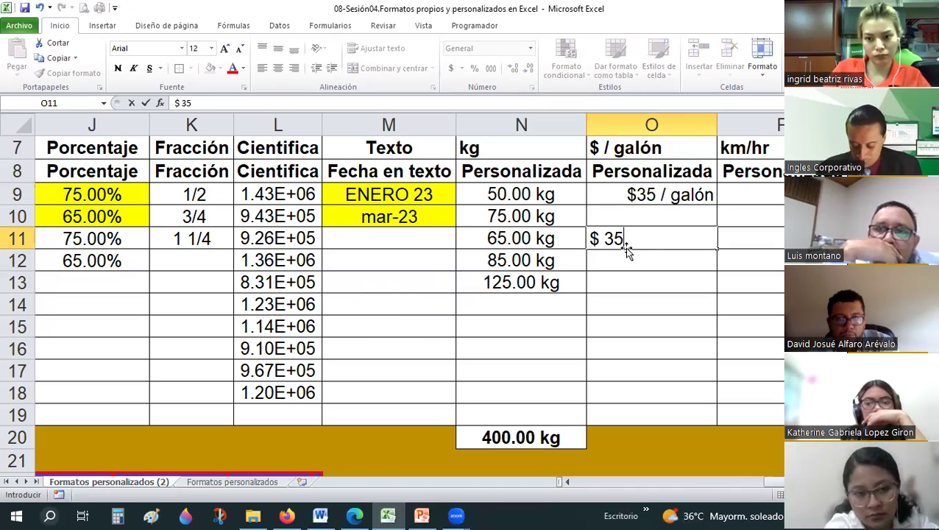
pyautogui.write(' / gal')
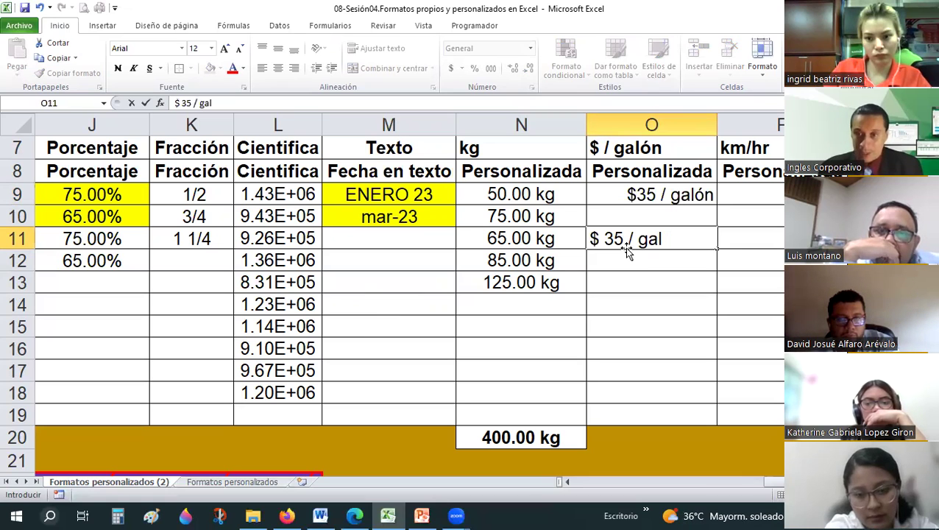
pyautogui.write('òón')
pyautogui.press('Return')
pyautogui.write('$')
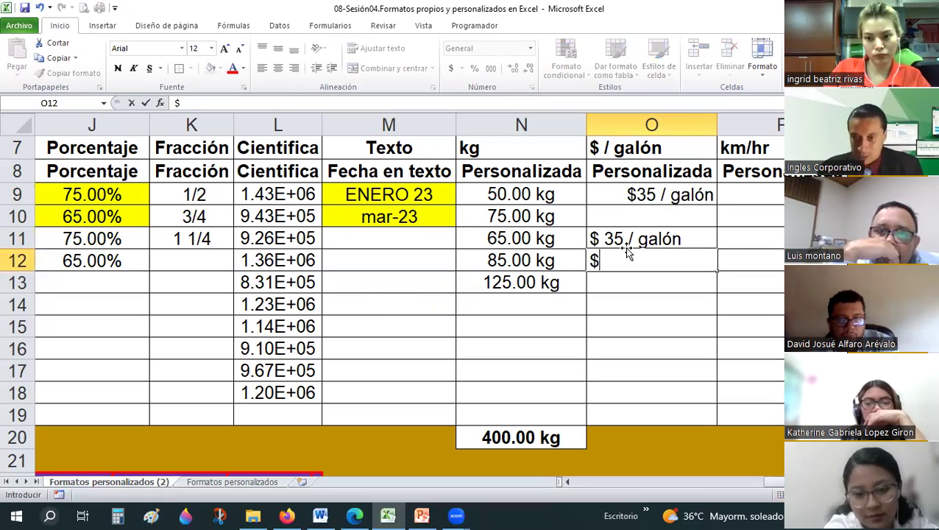
pyautogui.write(' 75')
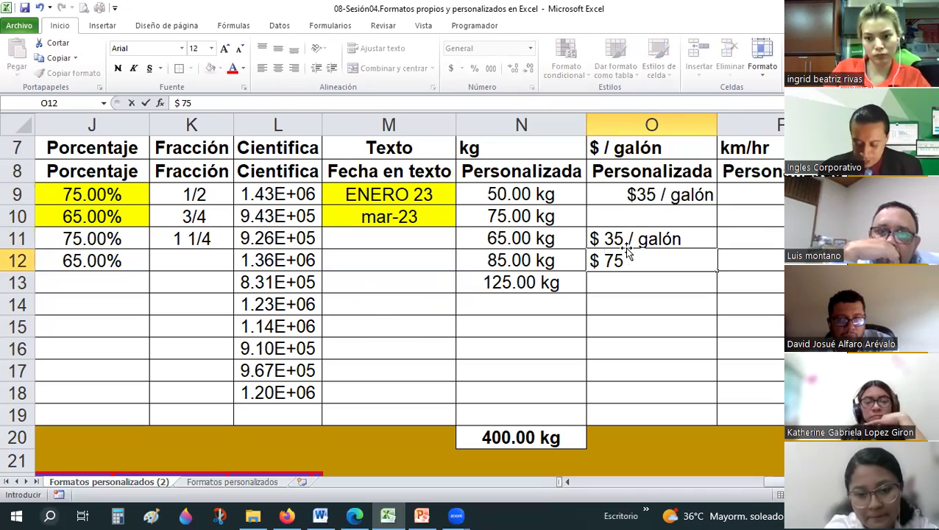
pyautogui.write(' / gal')
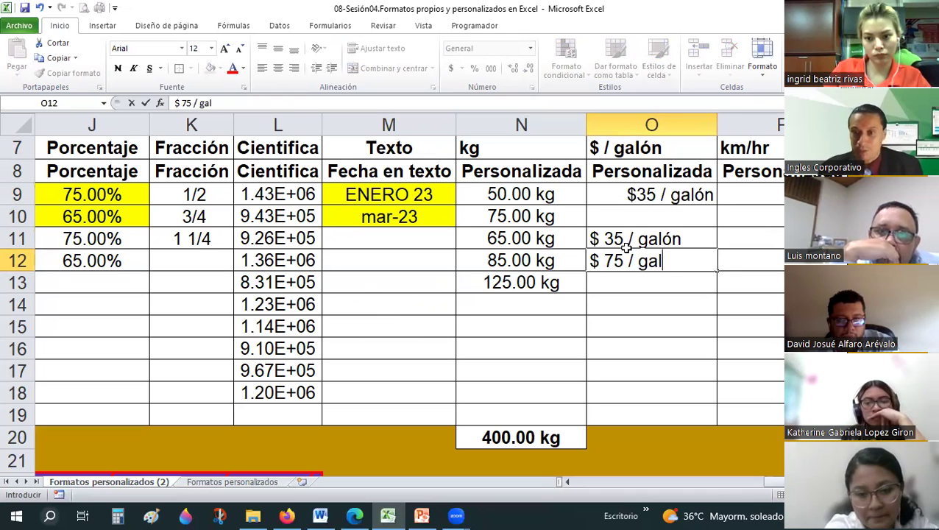
pyautogui.write('ón')
pyautogui.press('Return')
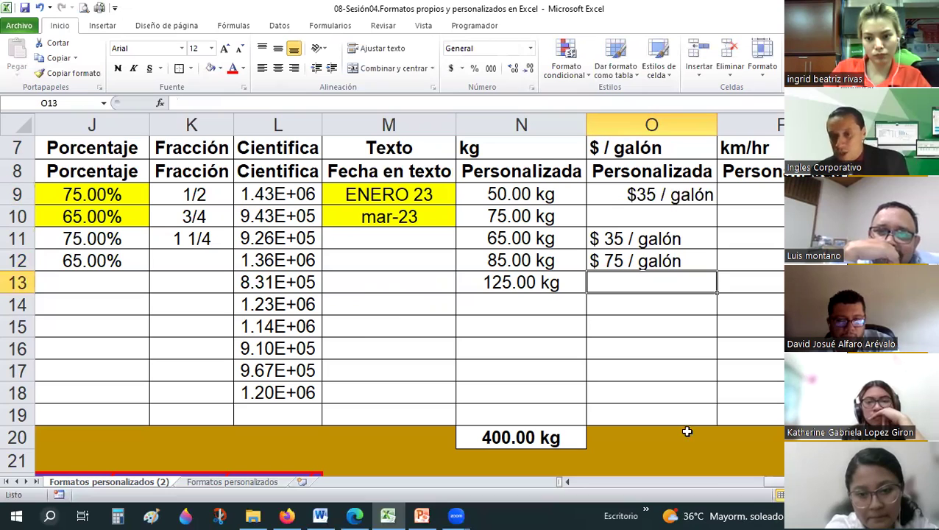
# Step: Add an AutoSum over O11:O13 in O20
pyautogui.click(669, 432)
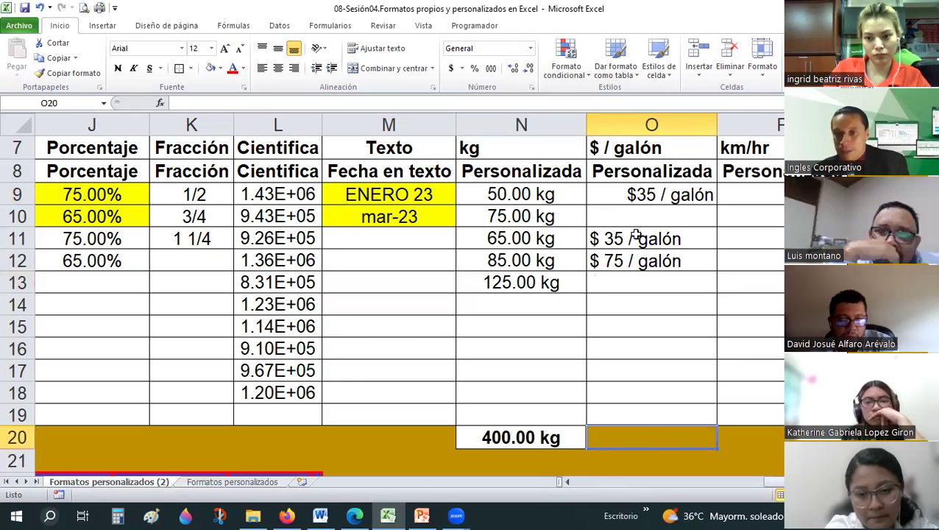
pyautogui.hotkey('alt', '=')
pyautogui.moveTo(634, 238); pyautogui.dragTo(639, 282)
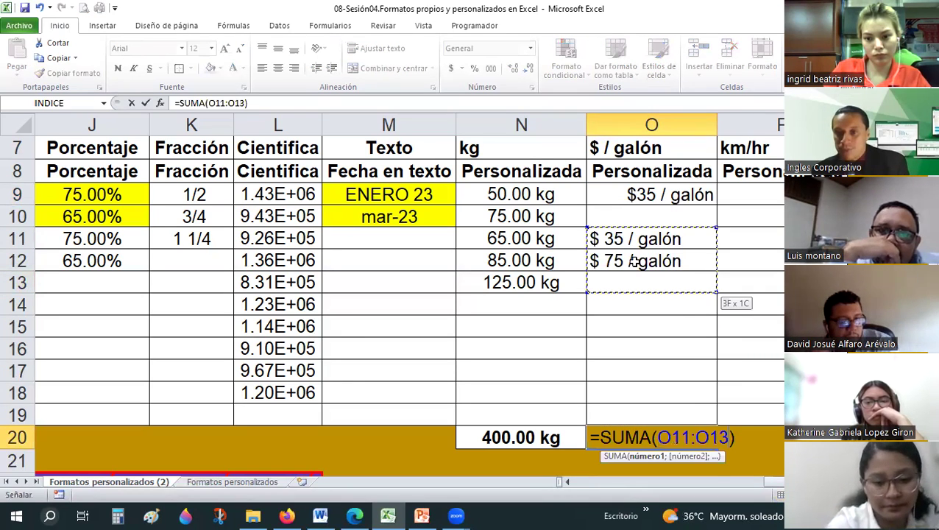
pyautogui.press('Return')
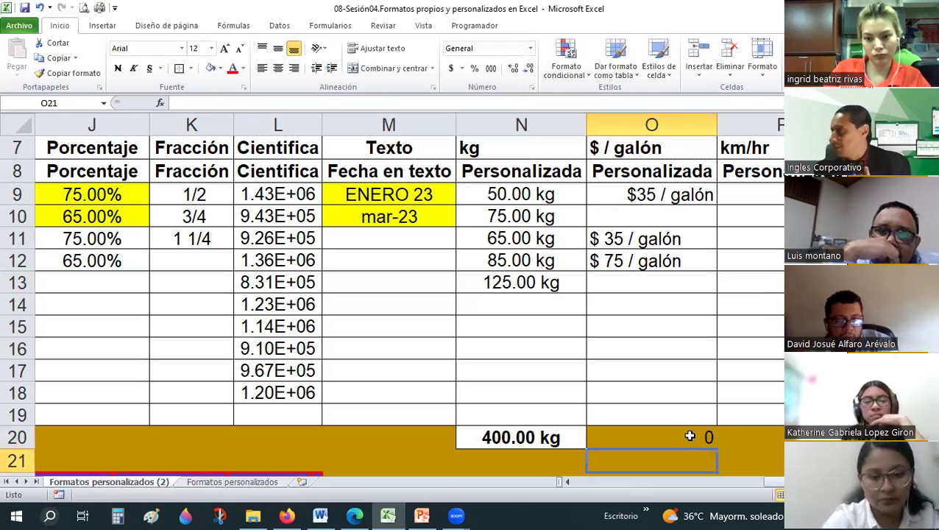
pyautogui.click(690, 436)
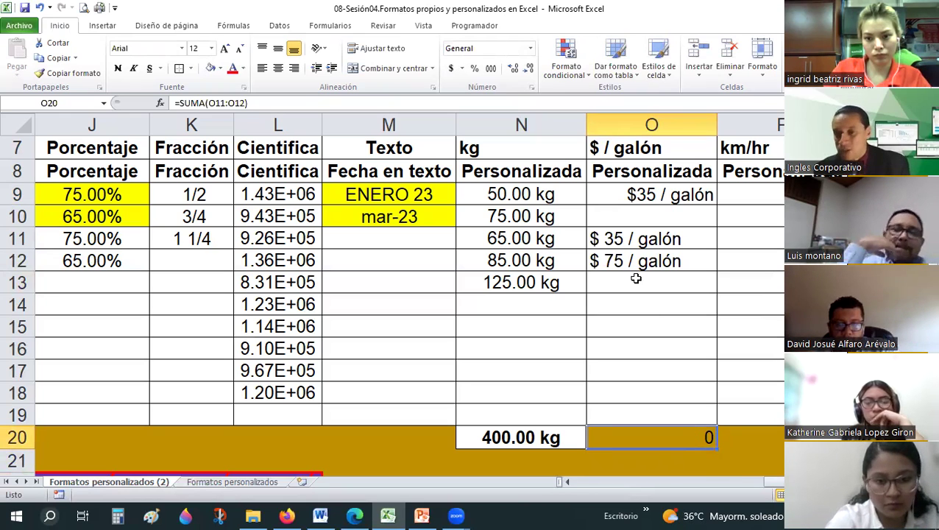
# Step: Clear the text prices from O11:O12
pyautogui.click(634, 239)
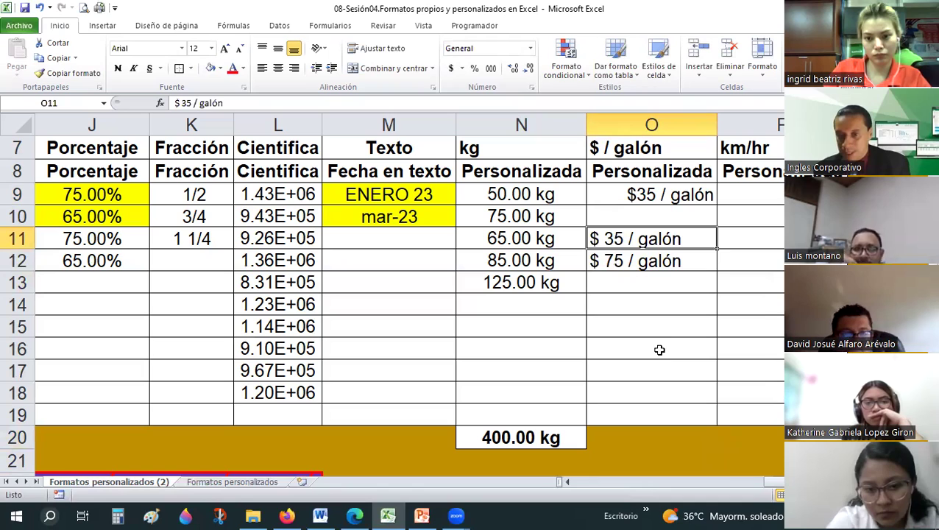
pyautogui.hotkey('shift', 'Down')
pyautogui.press('Delete')
# Step: Center O9 and copy its $ / galón format onto O10:O19 with Format Painter
pyautogui.click(644, 195)
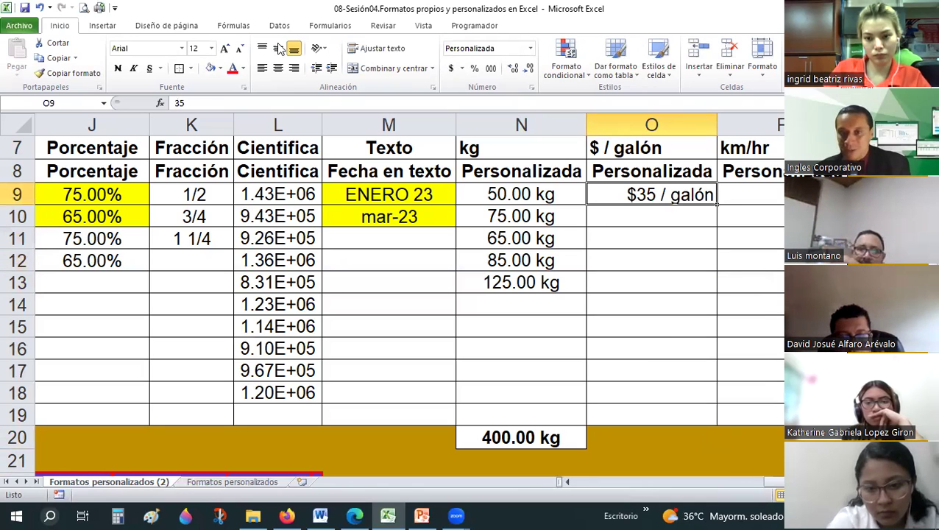
pyautogui.click(280, 49)
pyautogui.click(277, 68)
pyautogui.click(96, 75)
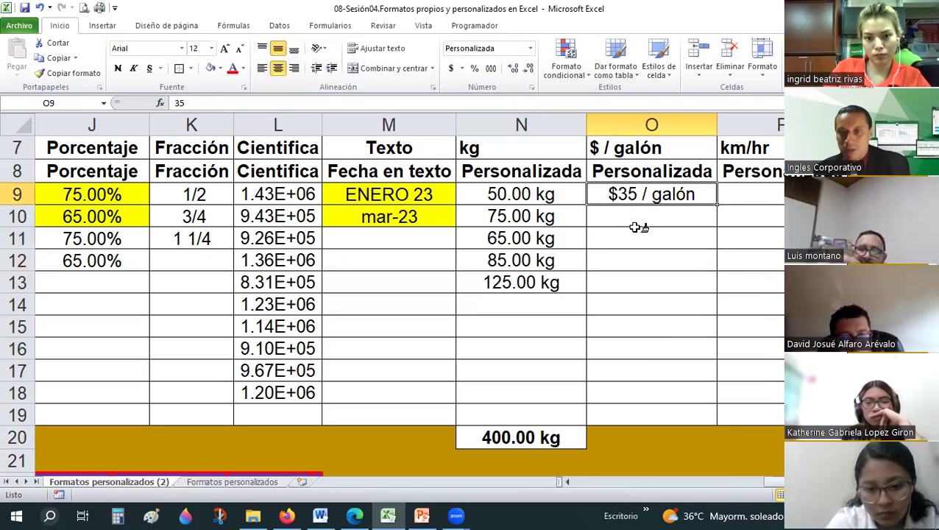
pyautogui.moveTo(645, 410); pyautogui.dragTo(632, 212)
# Step: Enter prices 3.15 in O10 and 4.25 in O11, then select O9:O17
pyautogui.write('1')
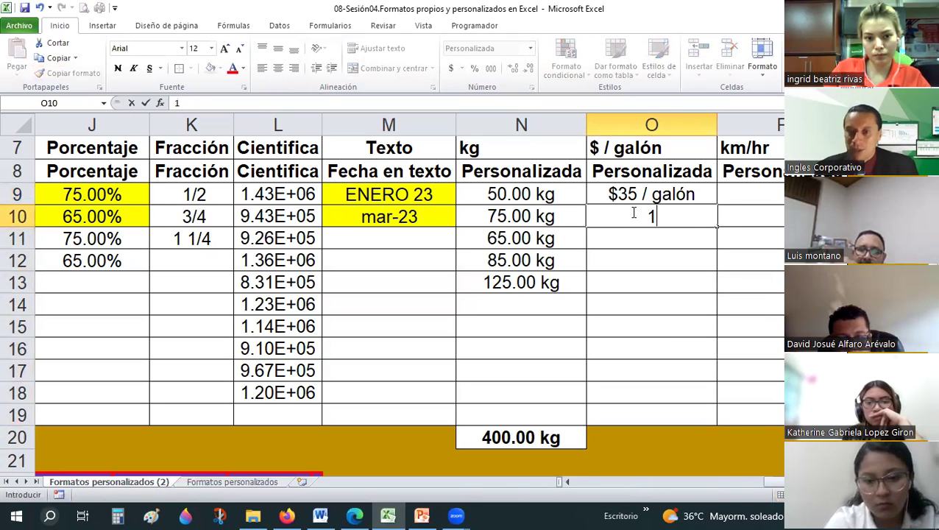
pyautogui.press('BackSpace')
pyautogui.write('3.')
pyautogui.press('Return')
pyautogui.write('4.')
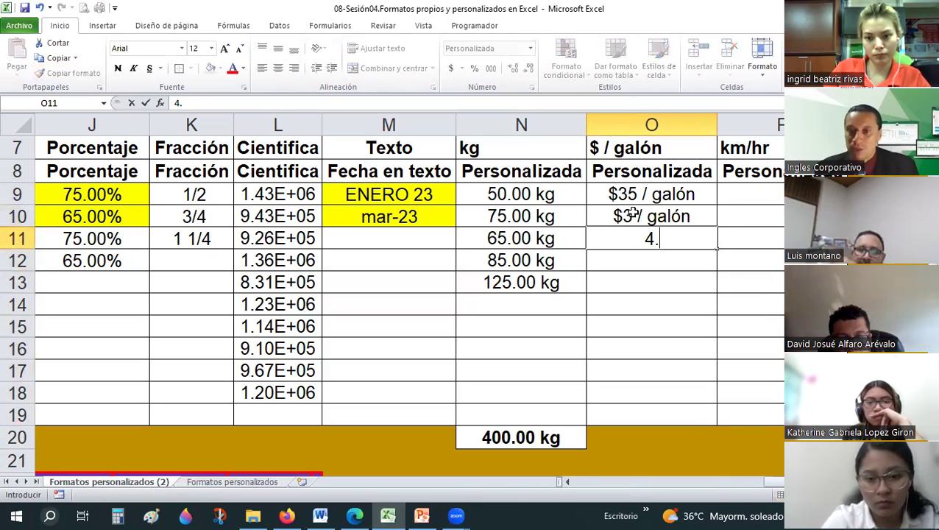
pyautogui.press('Return')
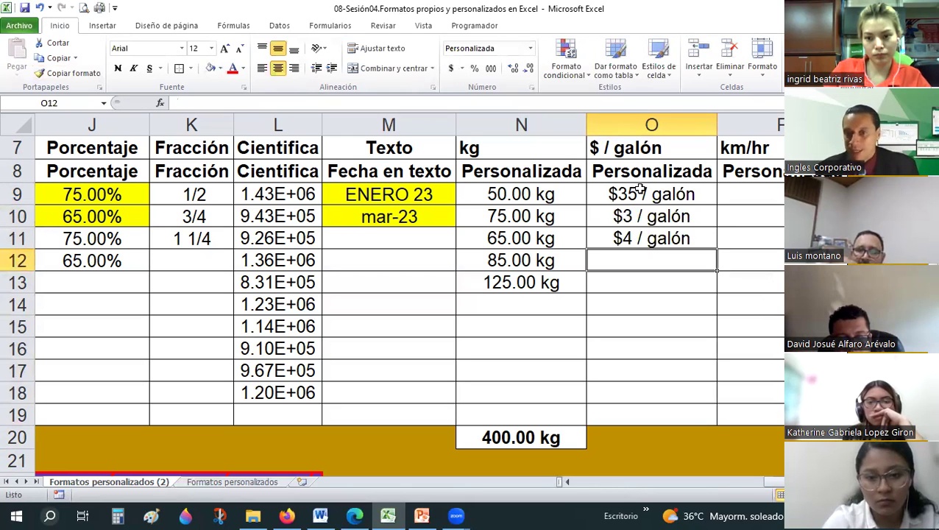
pyautogui.moveTo(646, 193); pyautogui.dragTo(651, 372)
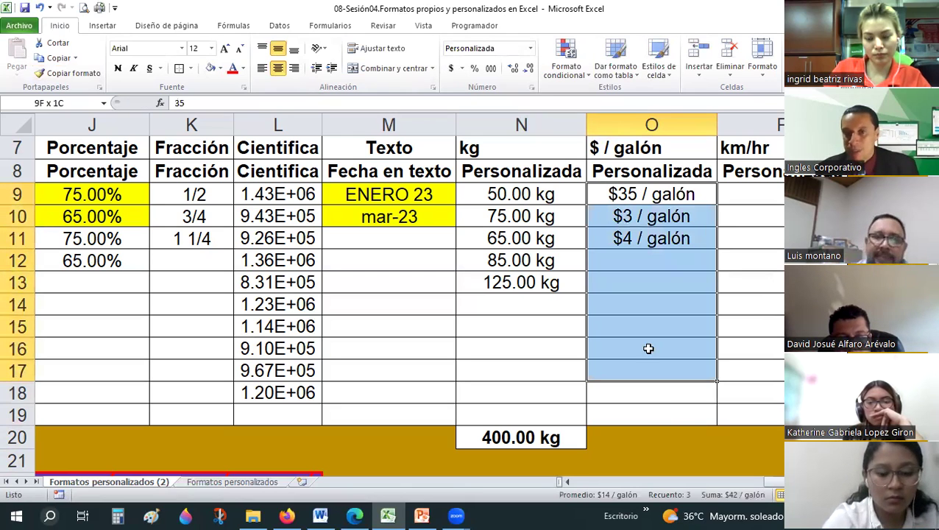
# Step: Change the price format to two decimals, $#,##0.00 / galón
pyautogui.click(531, 87)
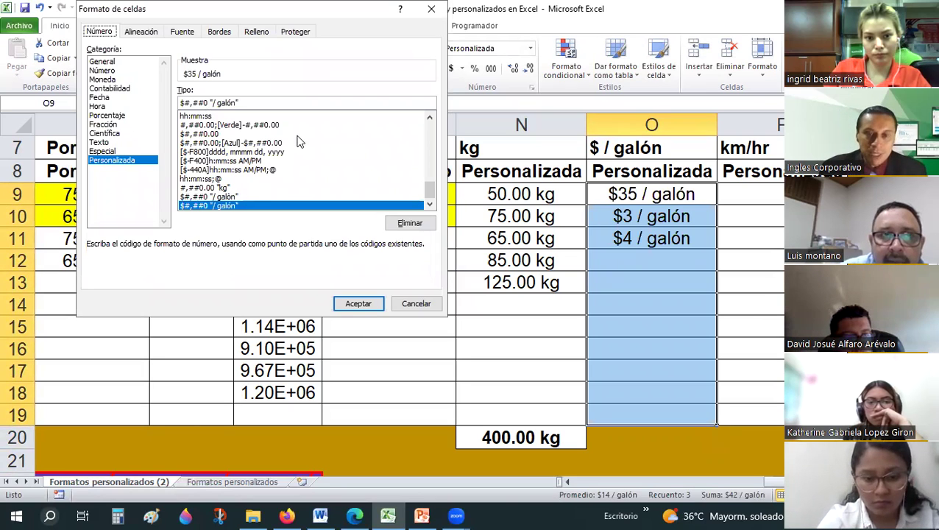
pyautogui.write('.')
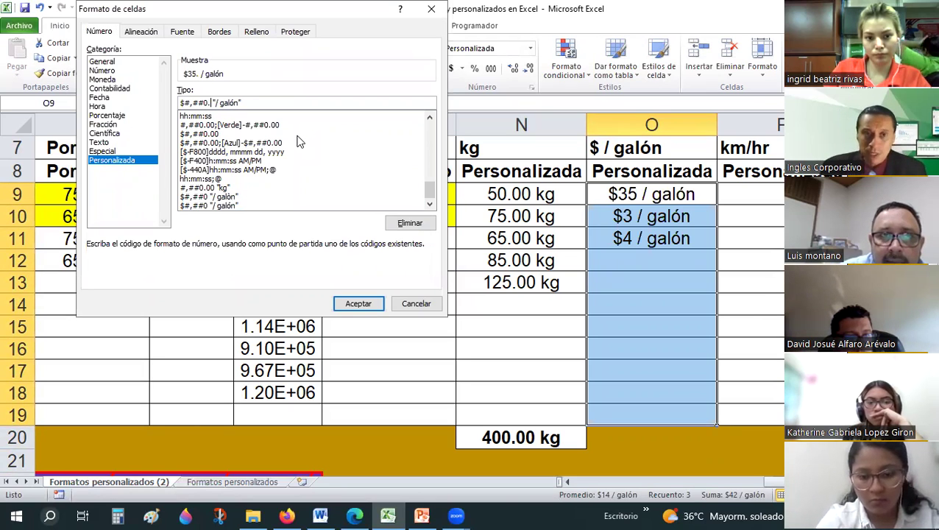
pyautogui.write('00')
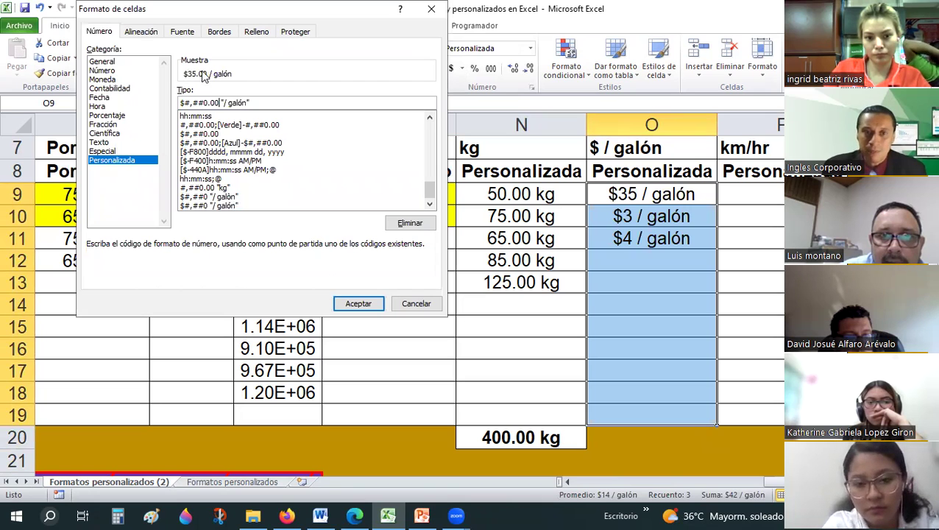
pyautogui.click(353, 300)
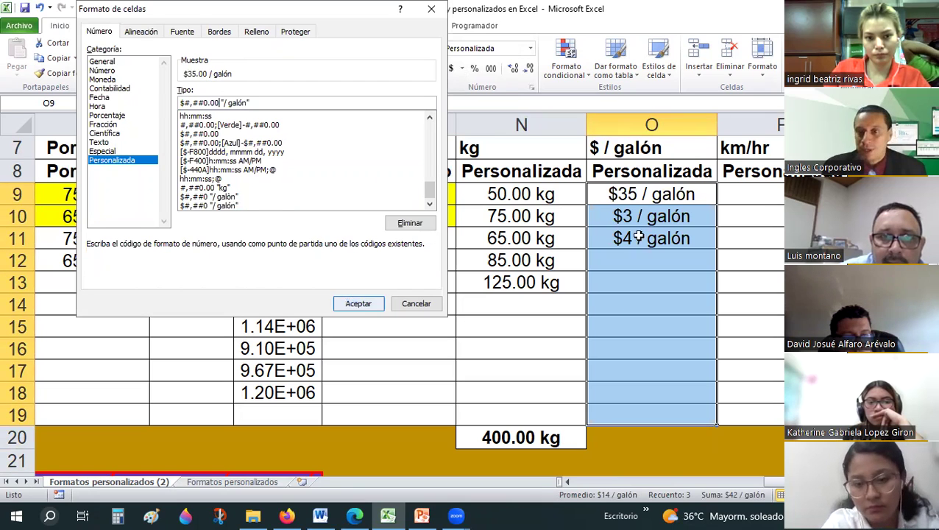
pyautogui.press('Down')
pyautogui.press('Down')
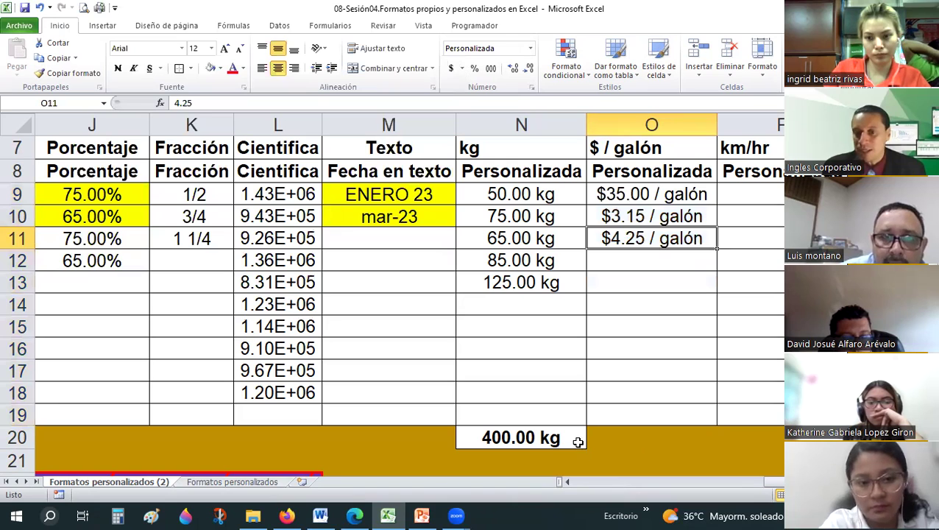
# Step: Total O9:O19 in O20 in the same price format, giving $42.40 / galón
pyautogui.click(577, 441)
pyautogui.click(608, 438)
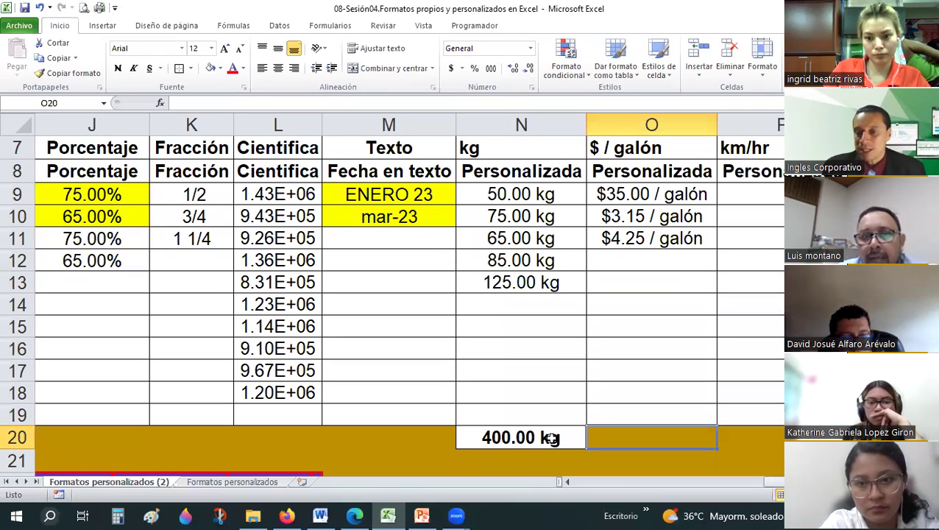
pyautogui.click(585, 449)
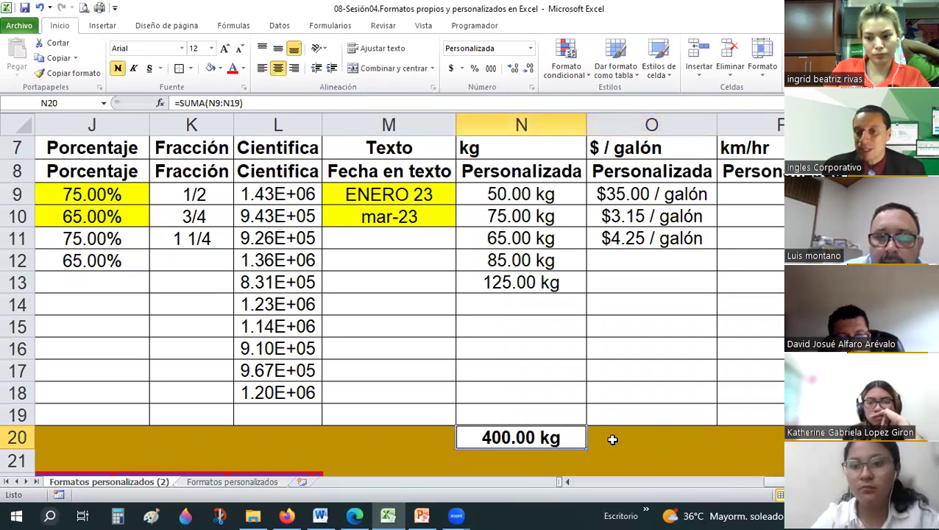
pyautogui.moveTo(612, 439); pyautogui.dragTo(651, 440)
pyautogui.click(651, 216)
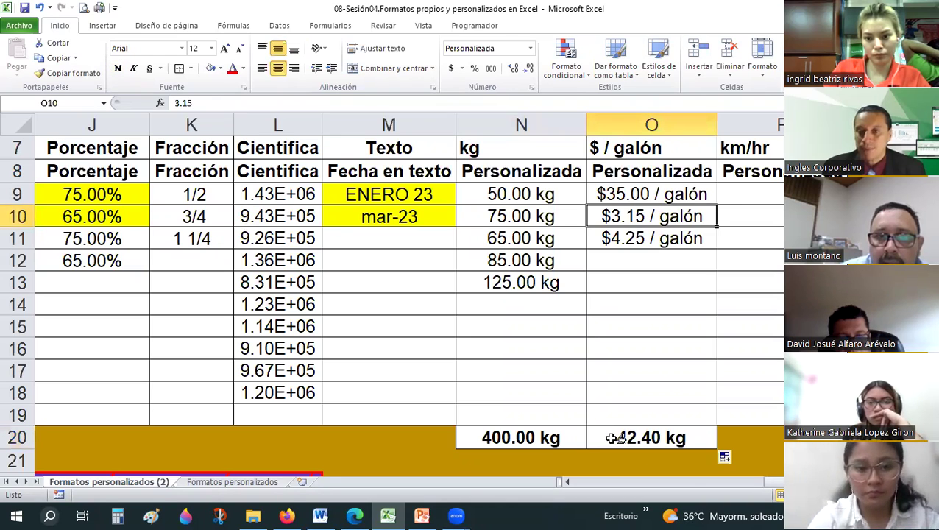
pyautogui.click(68, 73)
pyautogui.click(677, 438)
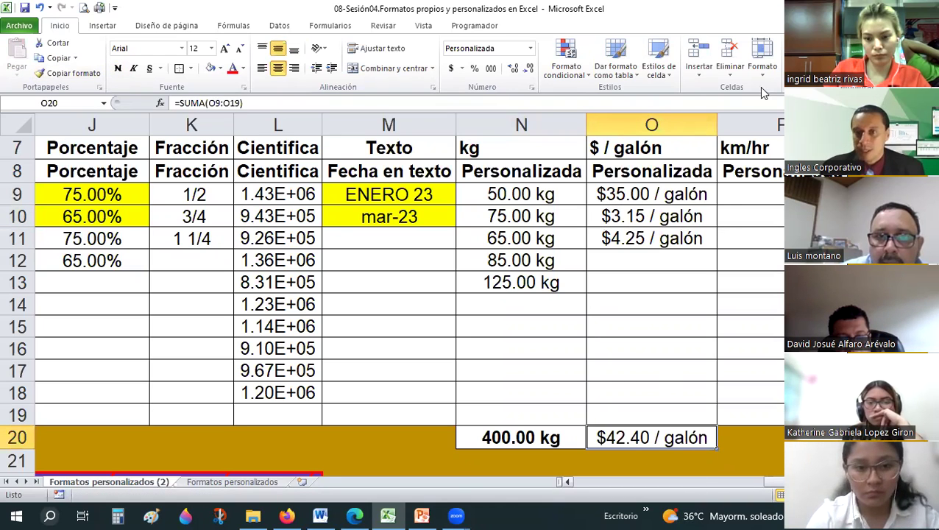
pyautogui.hotkey('alt', '=')
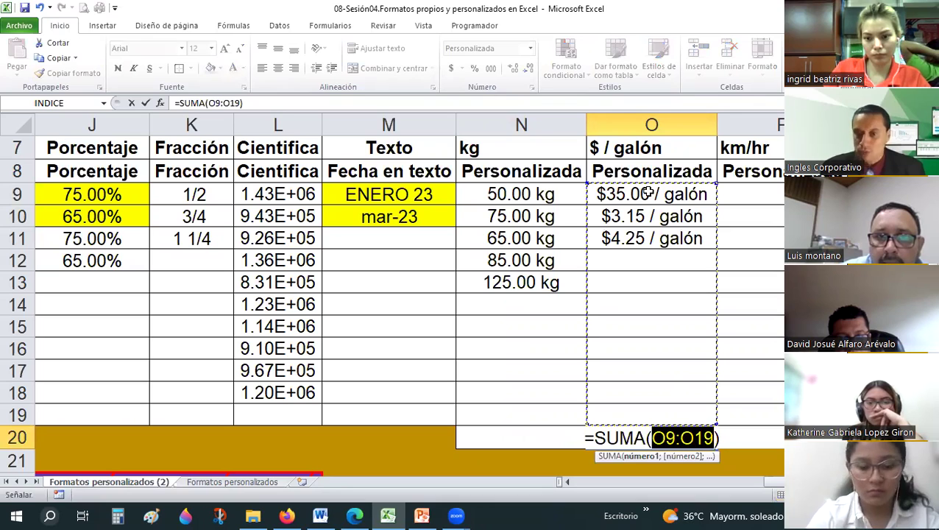
pyautogui.hotkey('ctrl', 'Return')
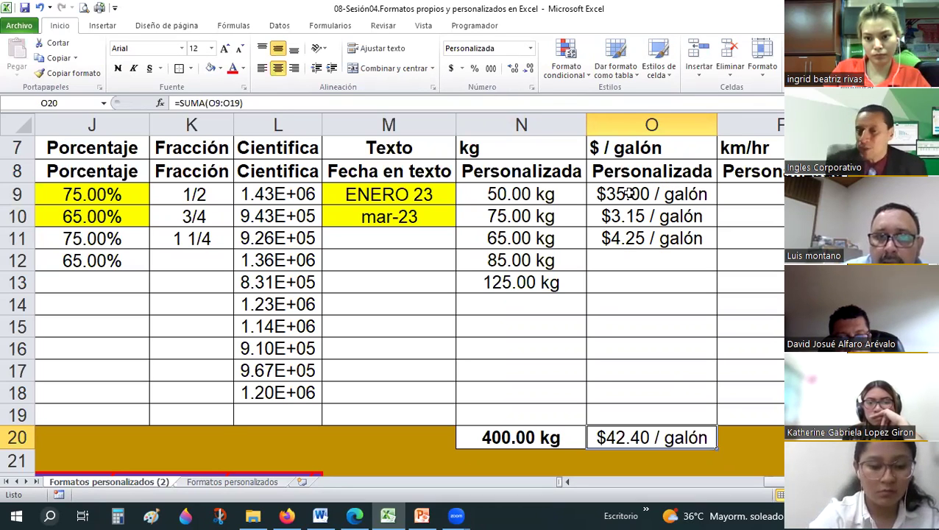
pyautogui.click(630, 193)
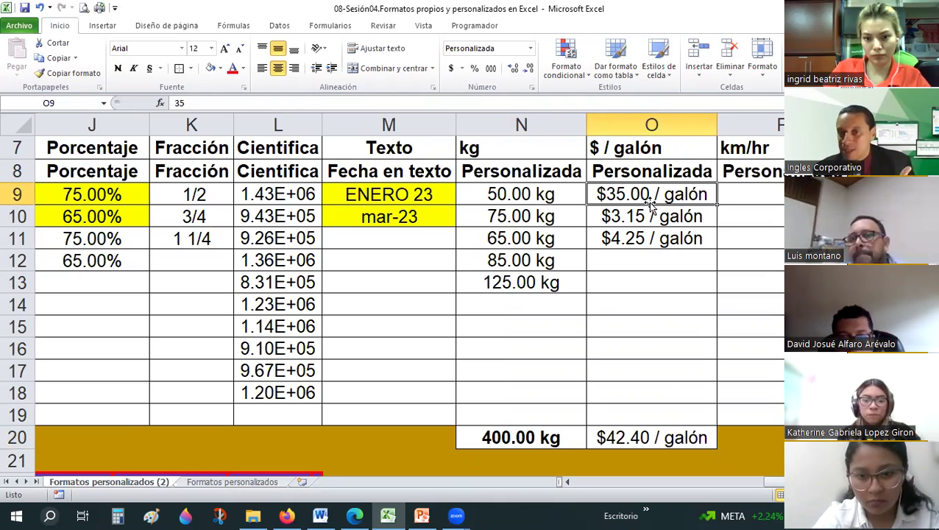
# Step: Copy the $ / galón heading and price cells from column O to M40
pyautogui.scroll(1, 662, 265)
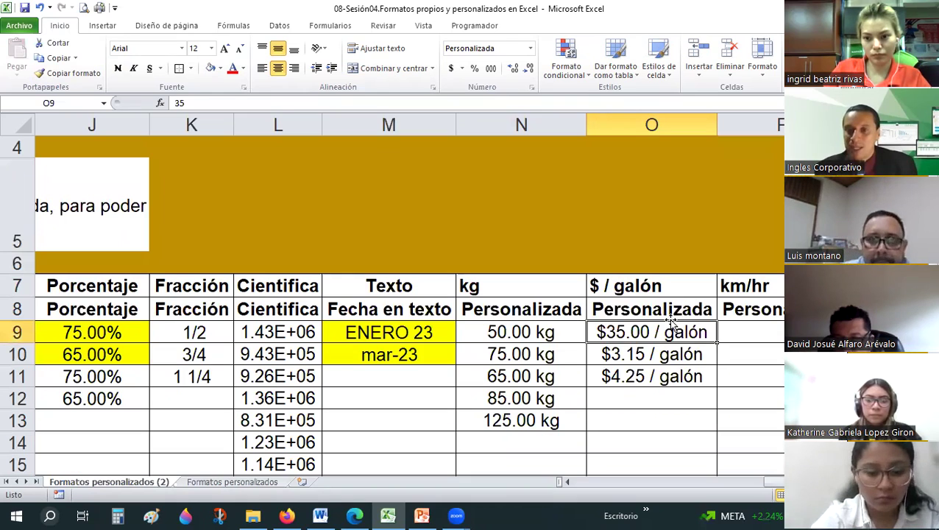
pyautogui.click(677, 308)
pyautogui.scroll(-1, 651, 232)
pyautogui.moveTo(627, 148); pyautogui.dragTo(627, 240)
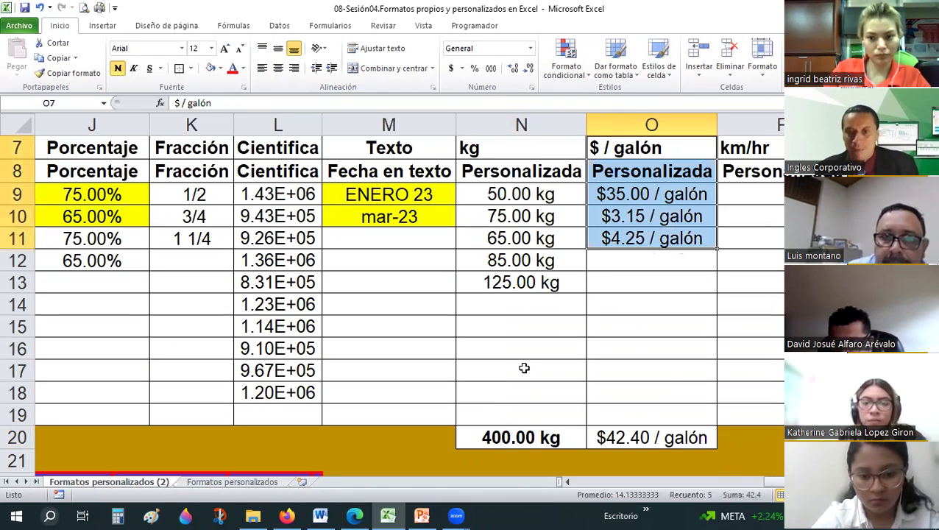
pyautogui.hotkey('ctrl', 'c')
pyautogui.scroll(-2, 524, 368)
pyautogui.scroll(-4, 501, 399)
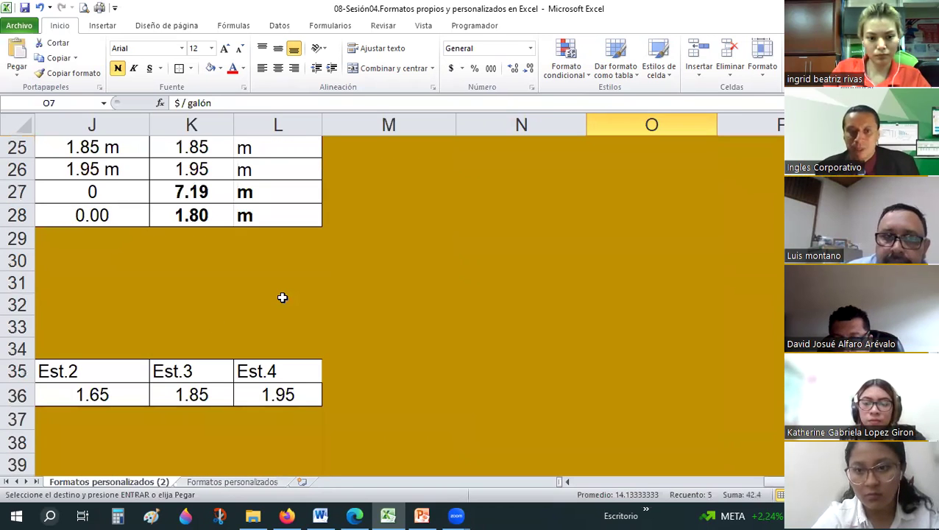
pyautogui.scroll(-3, 282, 298)
pyautogui.click(382, 292)
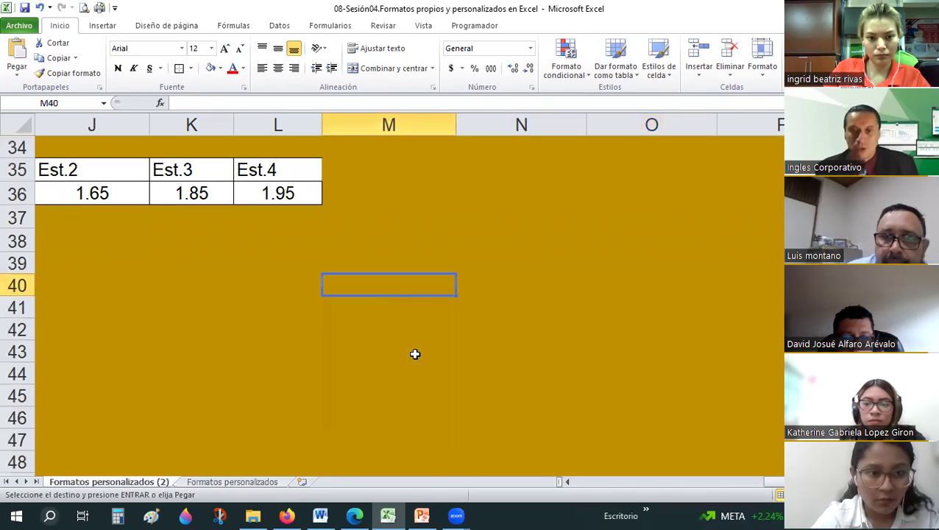
pyautogui.hotkey('ctrl', 'v')
# Step: Retype the M41 heading as 'Precio / galón'
pyautogui.click(389, 315)
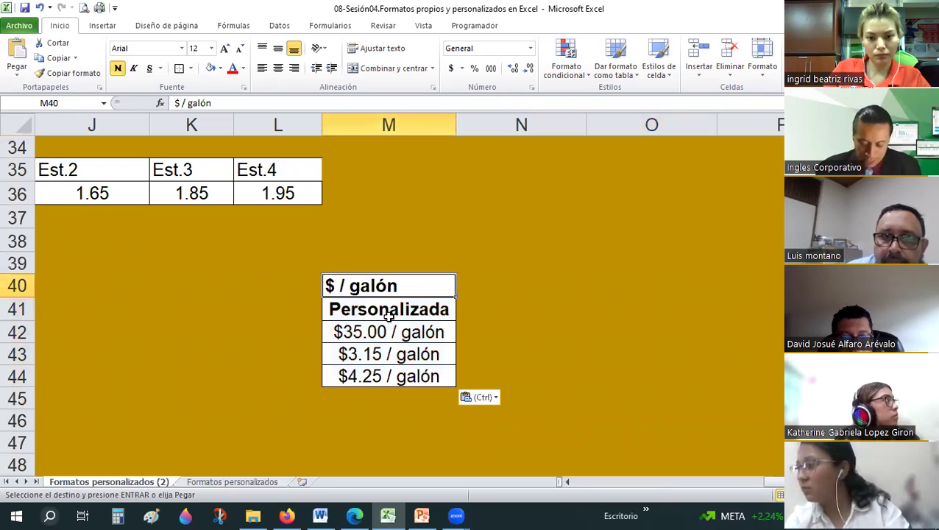
pyautogui.write('P')
pyautogui.press('BackSpace')
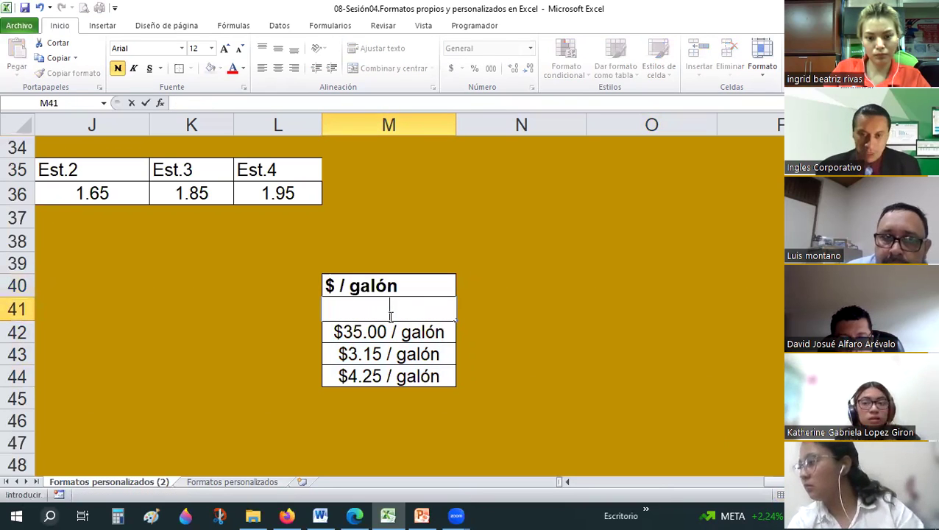
pyautogui.write('P')
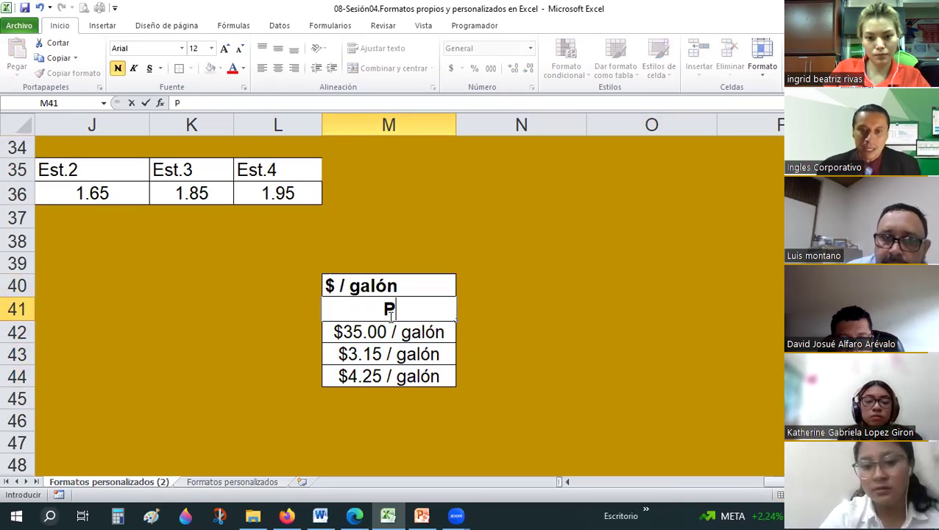
pyautogui.write('recio unitar')
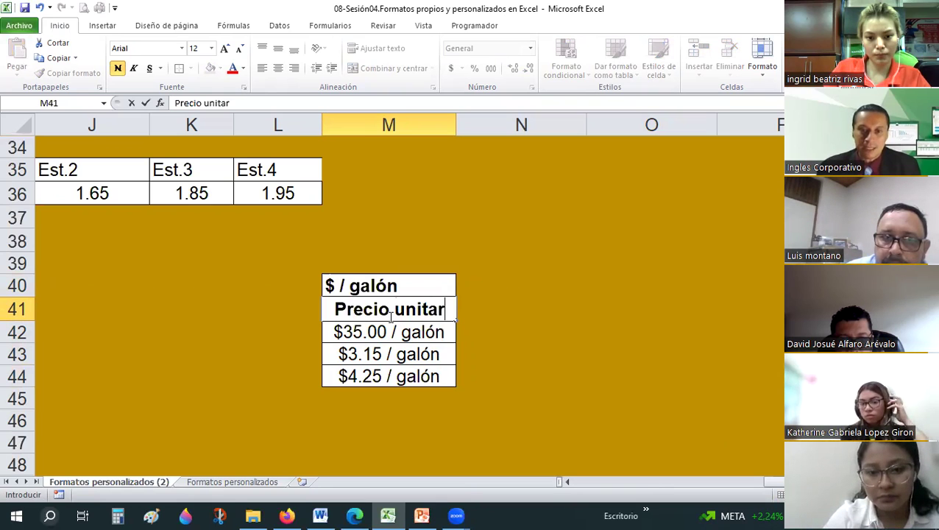
pyautogui.write('io')
pyautogui.press('BackSpace')
pyautogui.press('BackSpace')
pyautogui.press('BackSpace')
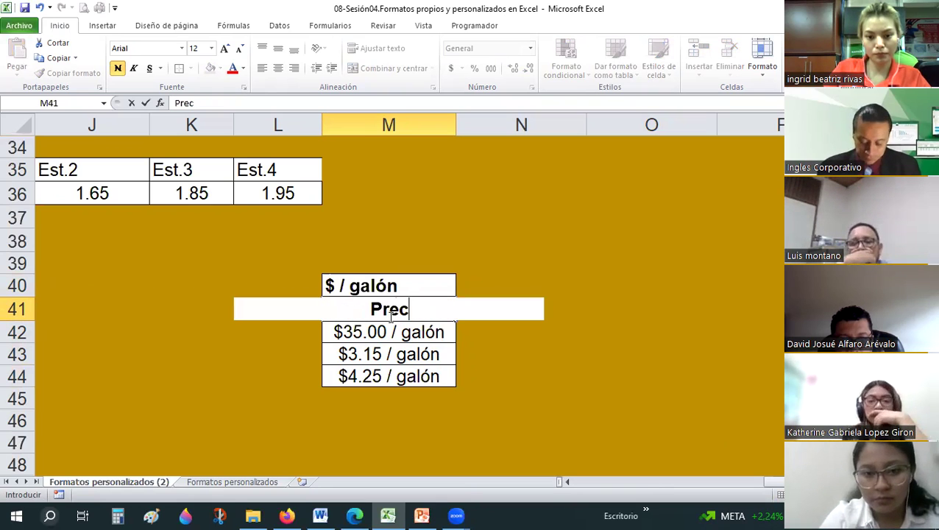
pyautogui.write('io ')
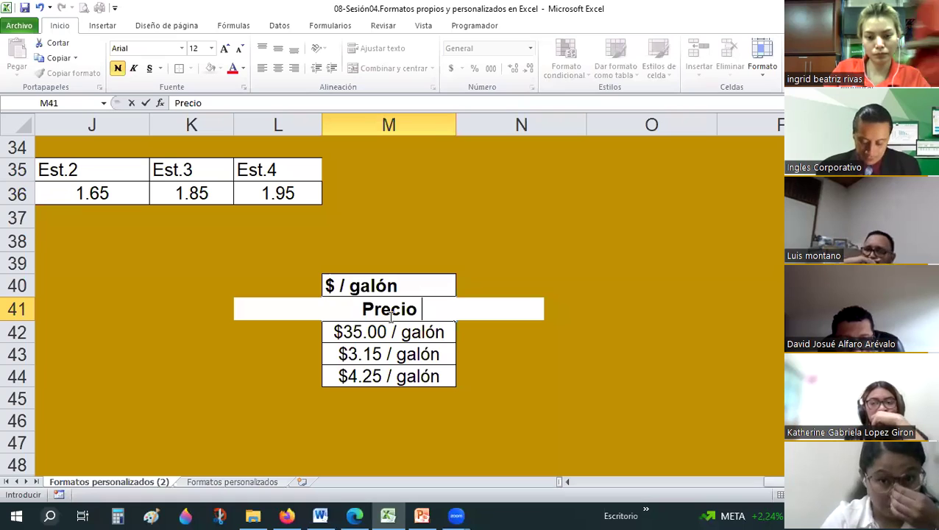
pyautogui.write('/ gal')
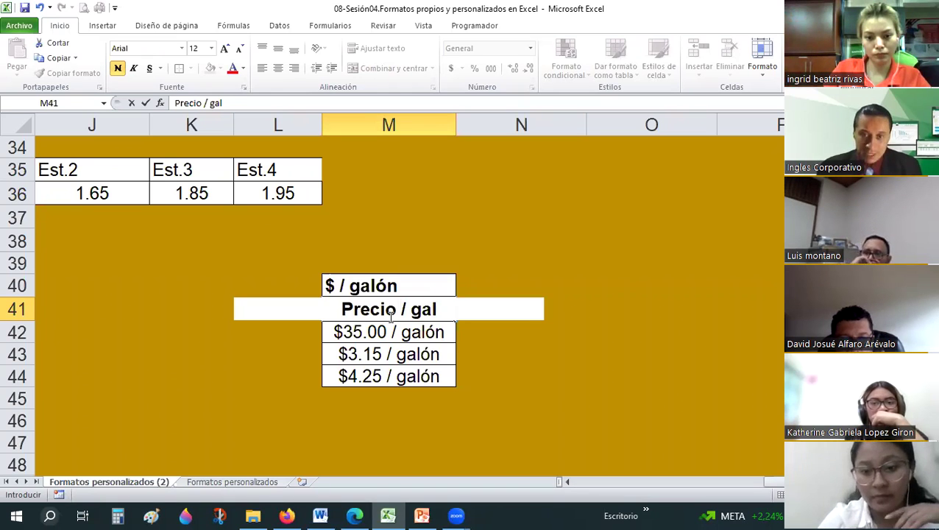
pyautogui.write('òn')
pyautogui.press('BackSpace')
pyautogui.press('BackSpace')
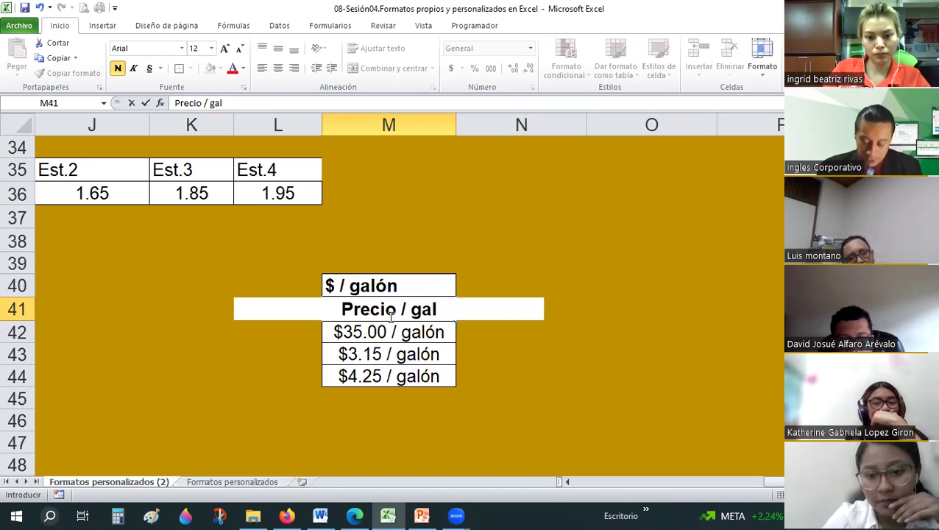
pyautogui.write('ñçó')
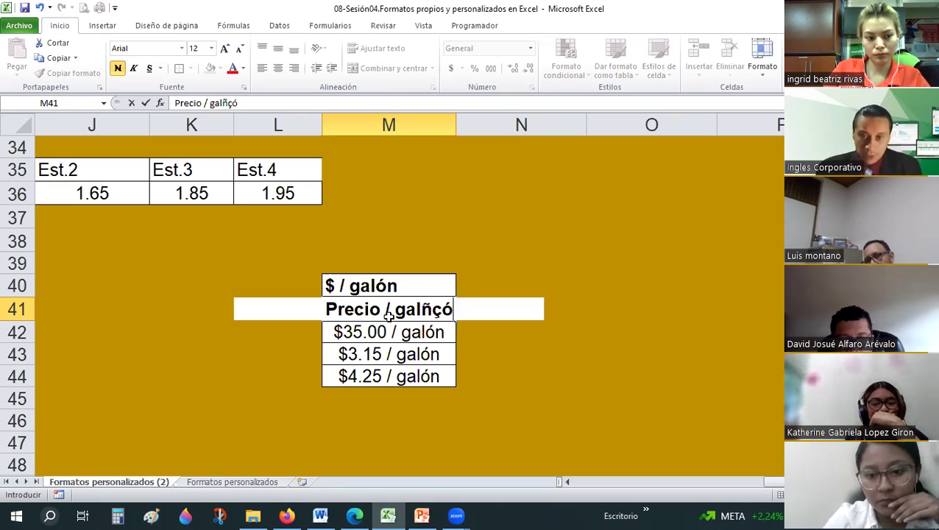
pyautogui.write('n')
pyautogui.press('Return')
# Step: Remove stray characters from the M41 heading and enter 4.25 in M42
pyautogui.click(391, 316)
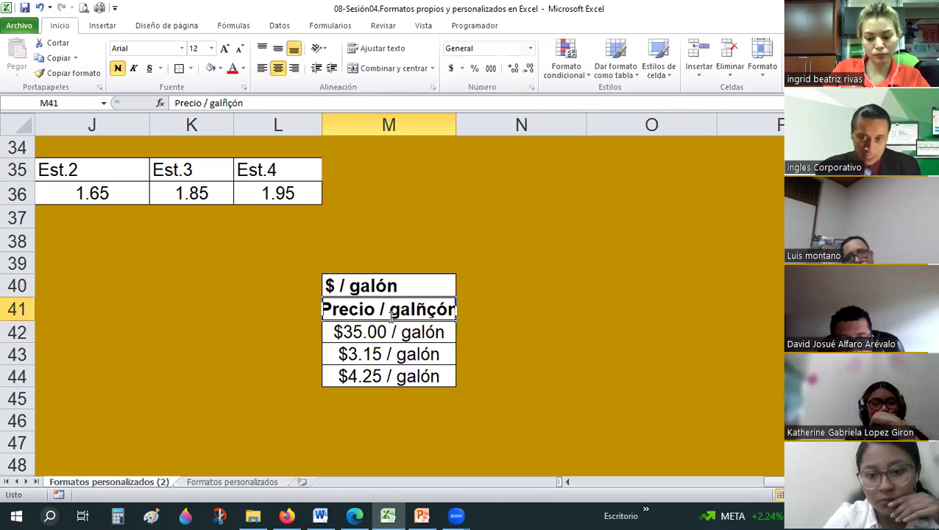
pyautogui.doubleClick(391, 316)
pyautogui.press('BackSpace')
pyautogui.press('Delete')
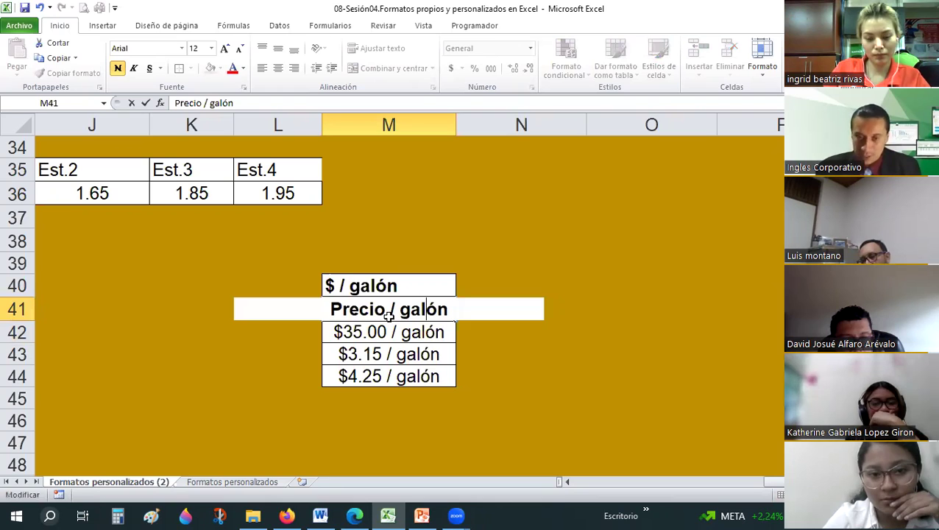
pyautogui.press('Return')
pyautogui.write('4.25')
pyautogui.press('Return')
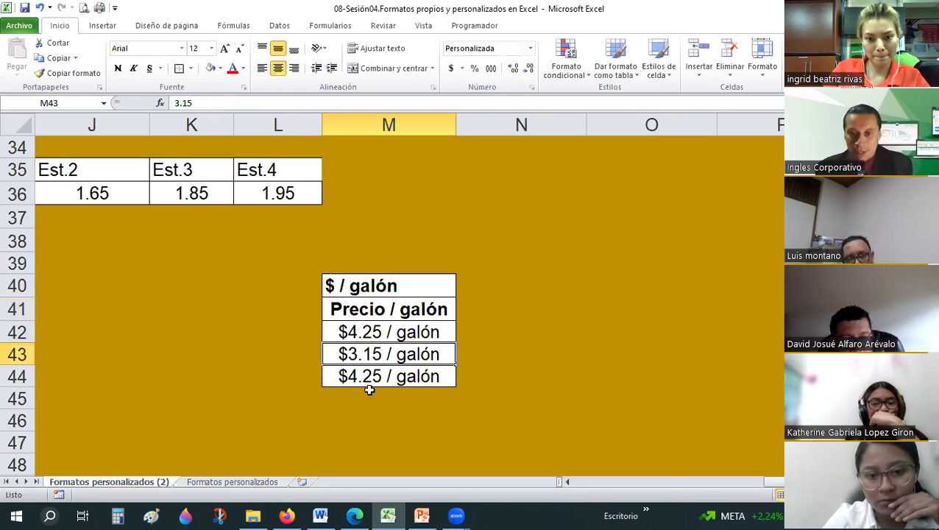
# Step: Clear M43:M45, copy M41:M42 into N41:N42, and set N42 to General
pyautogui.keyDown('shift'); pyautogui.click(369, 391); pyautogui.keyUp('shift')
pyautogui.press('Delete')
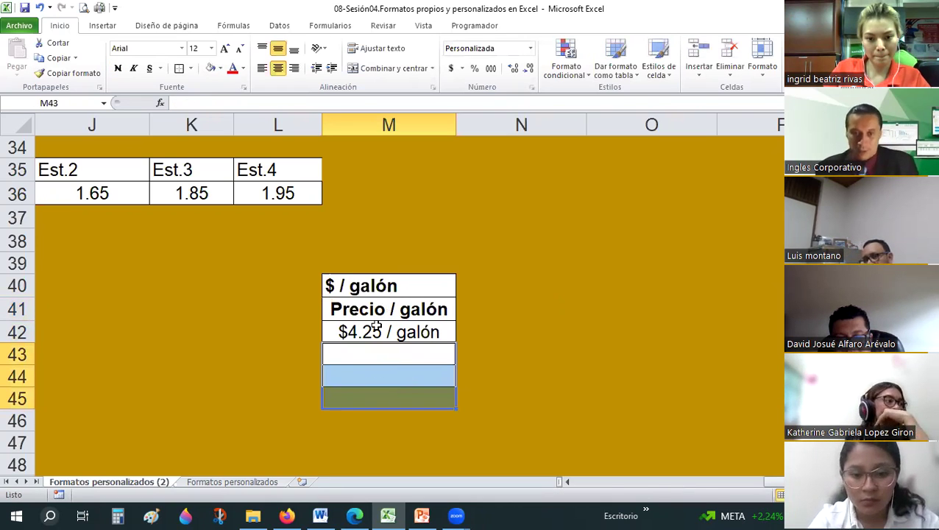
pyautogui.moveTo(376, 309); pyautogui.dragTo(376, 331)
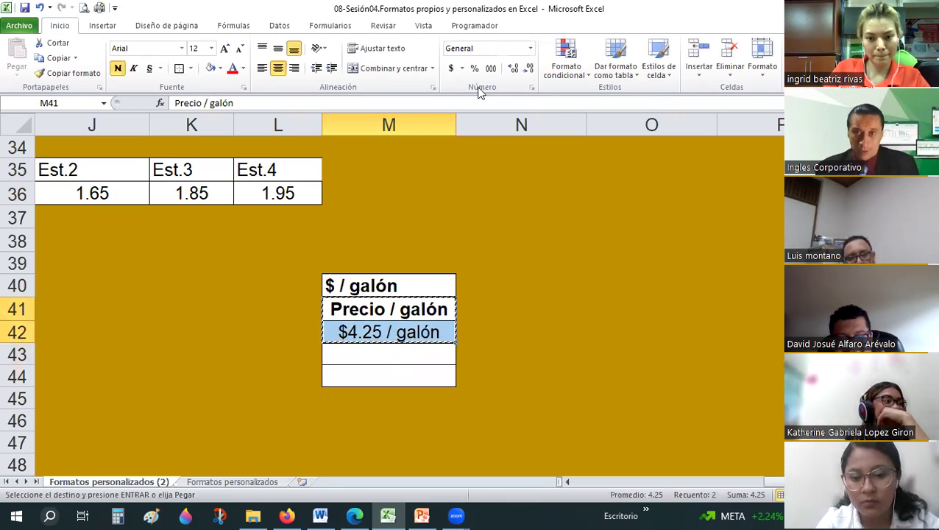
pyautogui.hotkey('ctrl', 'c')
pyautogui.press('Right')
pyautogui.hotkey('ctrl', 'v')
pyautogui.click(530, 48)
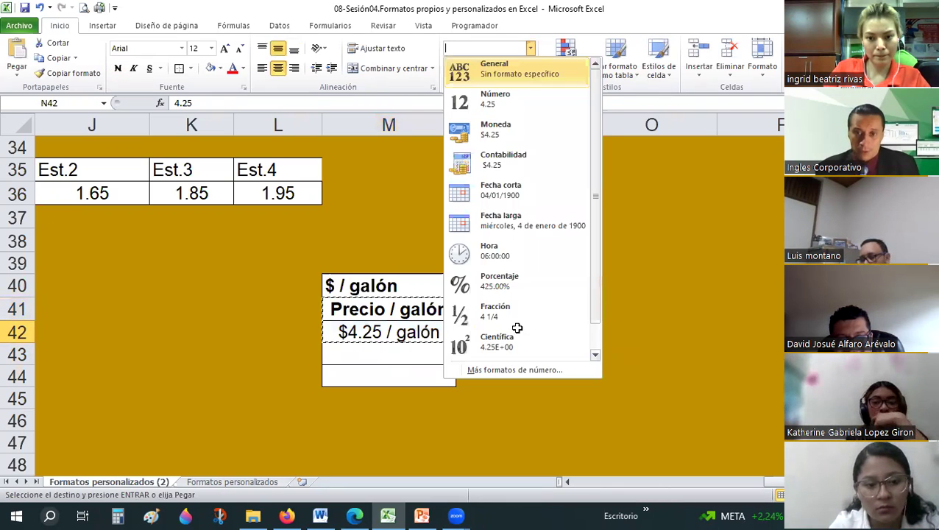
pyautogui.press('Return')
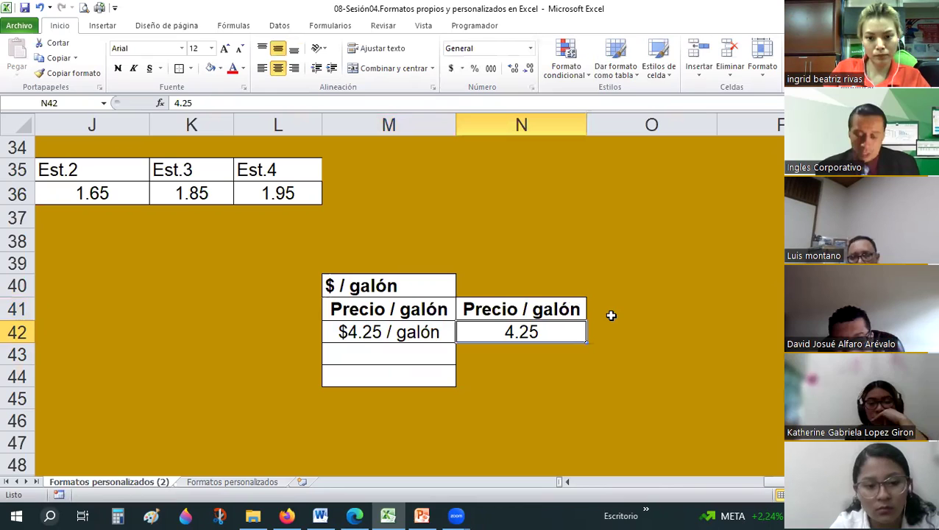
# Step: Change the N41 heading to 'Precio / galón ($/galón)'
pyautogui.press('Up')
pyautogui.press('F2')
pyautogui.write('(')
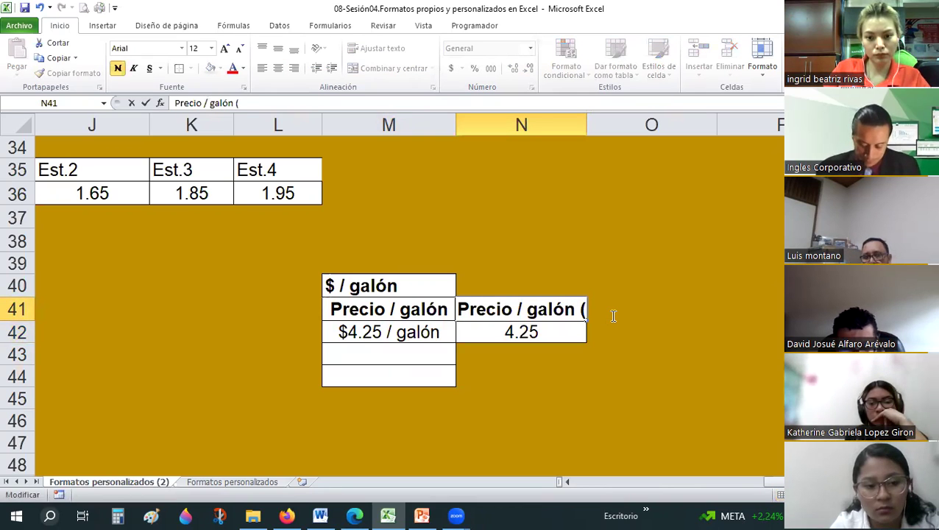
pyautogui.write('4/galón')
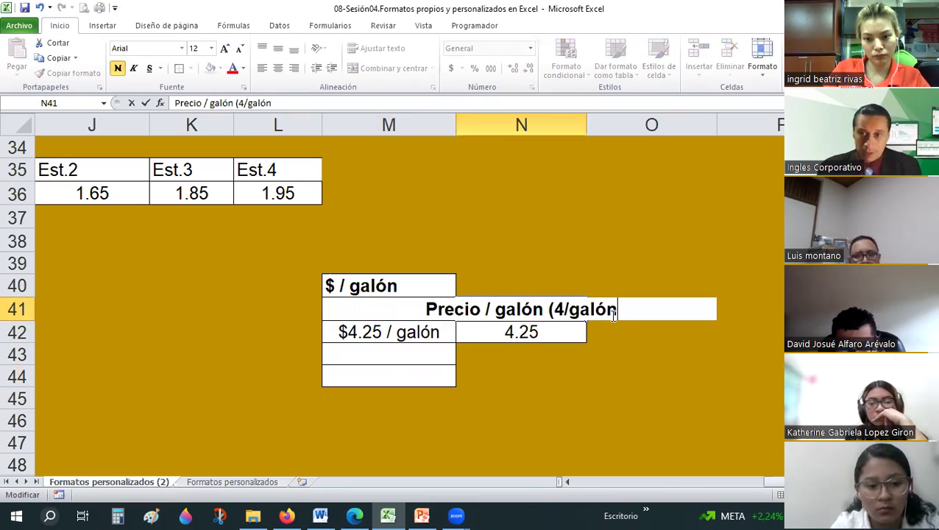
pyautogui.write(')')
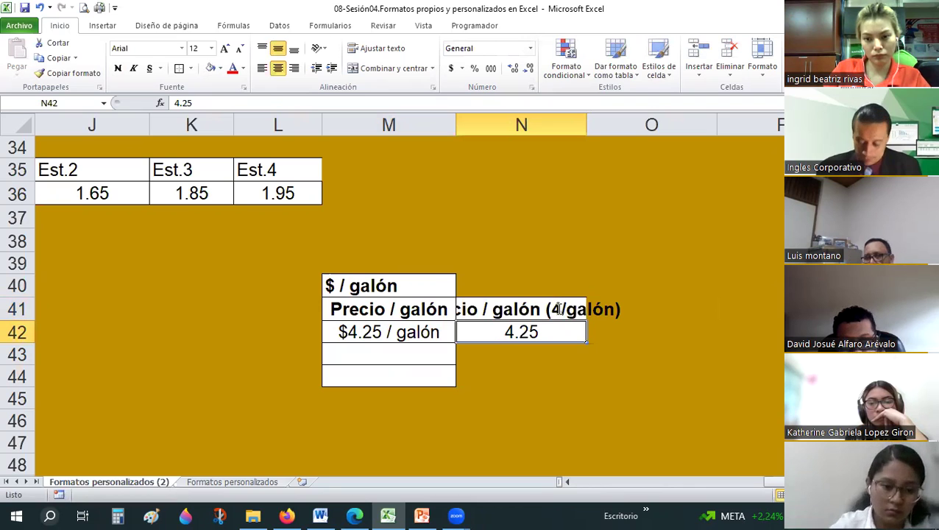
pyautogui.click(560, 309)
pyautogui.press('BackSpace')
pyautogui.write('$')
pyautogui.hotkey('shift', 'Return')
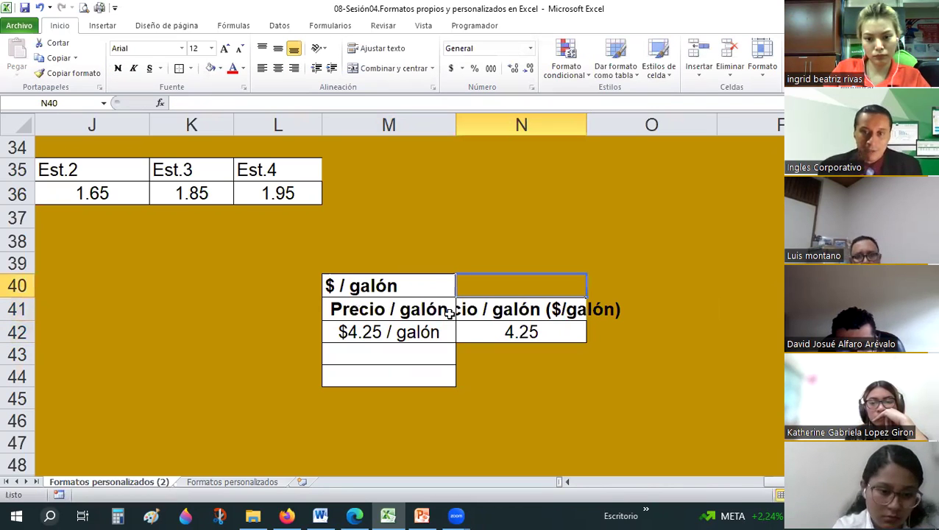
pyautogui.moveTo(449, 313); pyautogui.dragTo(522, 333)
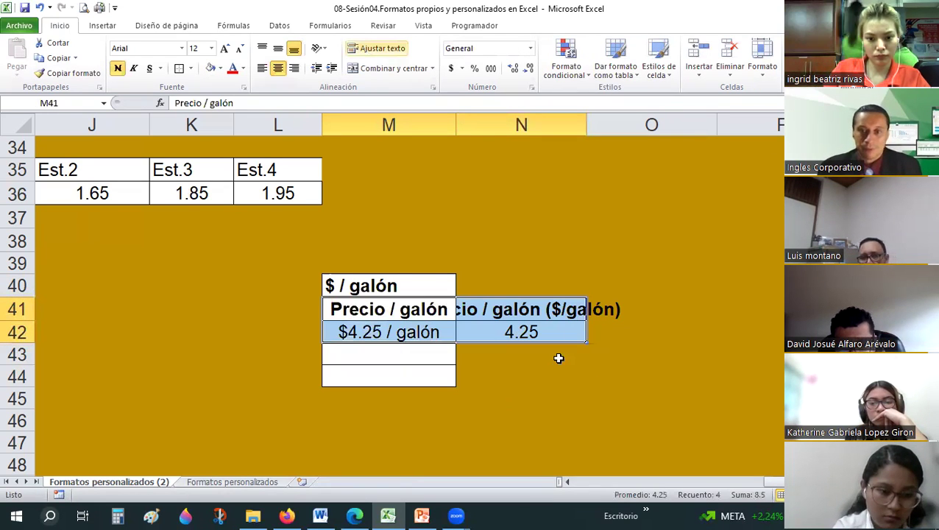
# Step: Paint N41:N42's formatting onto M40 and clear the $ / galón title there
pyautogui.click(521, 378)
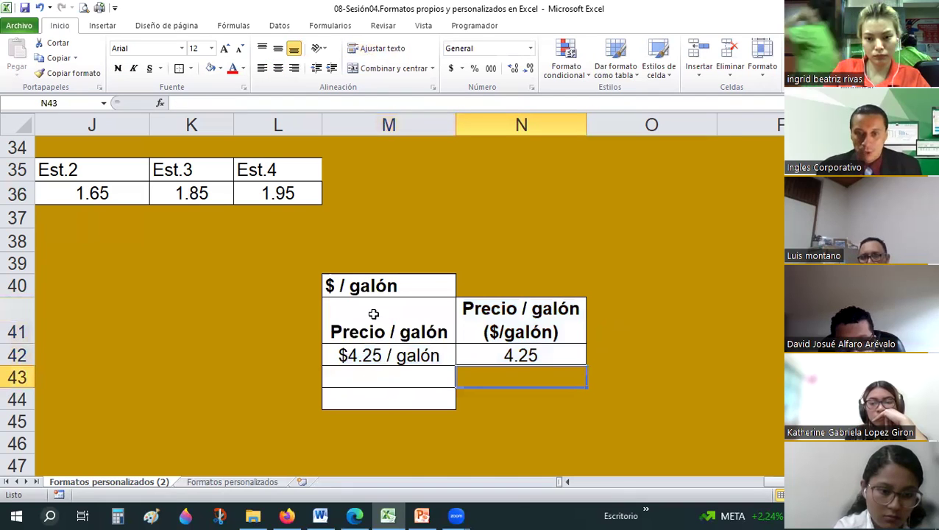
pyautogui.click(423, 317)
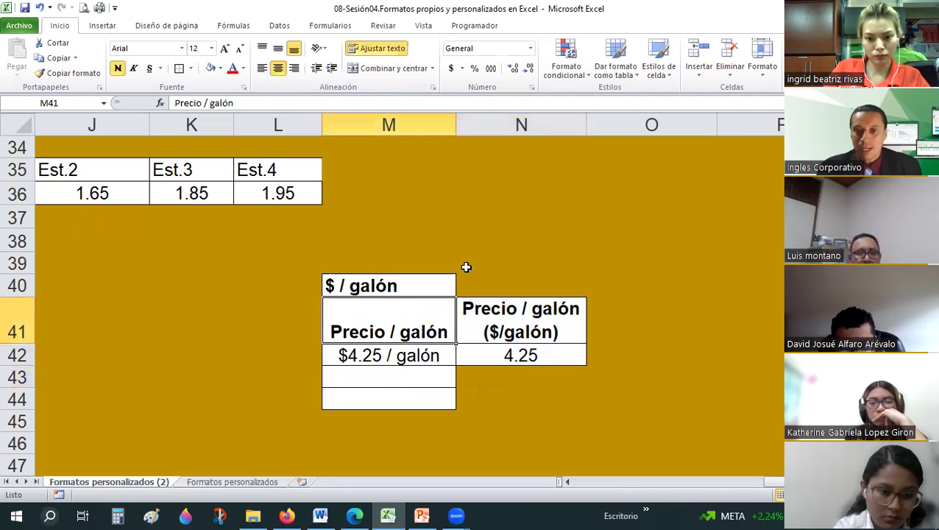
pyautogui.moveTo(486, 316); pyautogui.dragTo(508, 355)
pyautogui.click(68, 73)
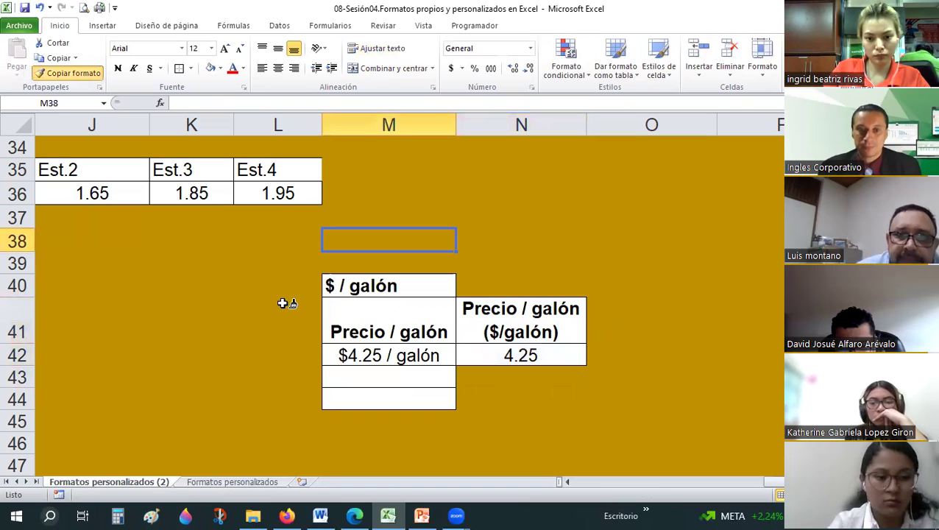
pyautogui.click(329, 279)
pyautogui.press('Delete')
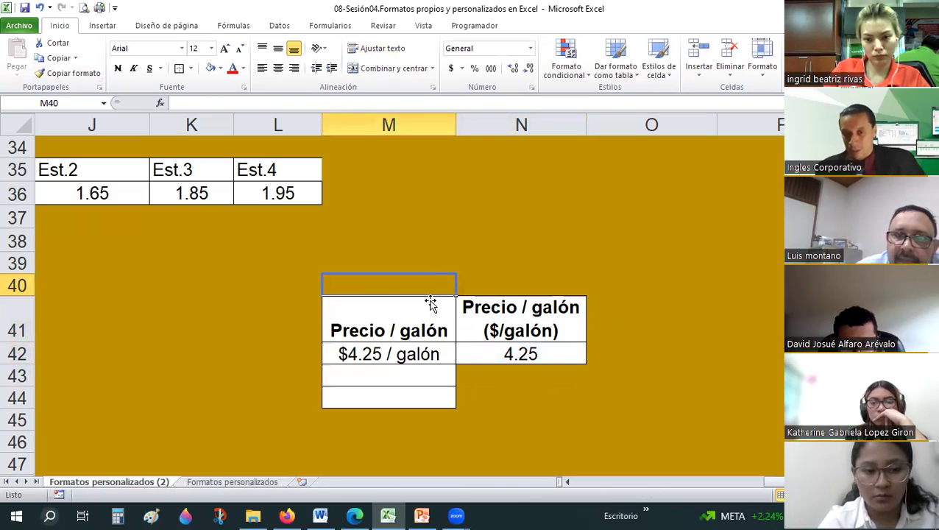
# Step: Undo the Accounting format on N42 so it shows plain 4.25
pyautogui.click(562, 410)
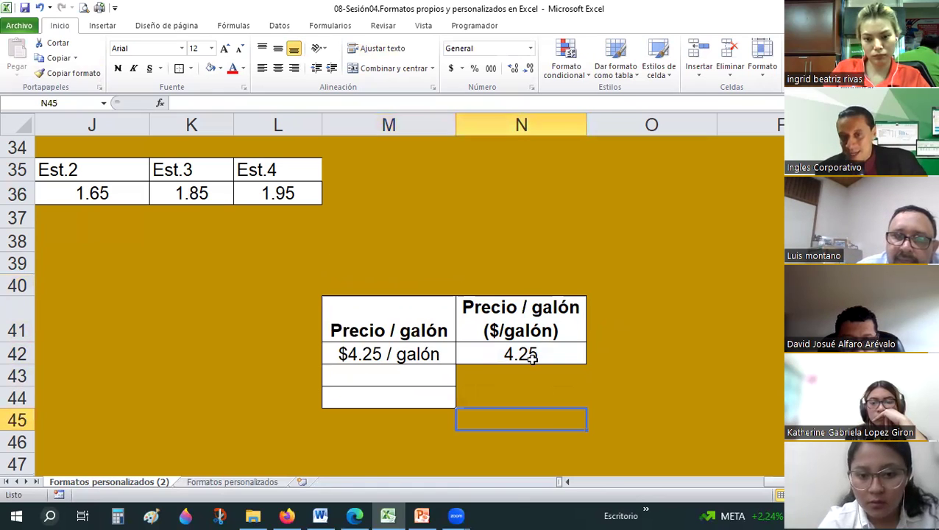
pyautogui.moveTo(389, 316); pyautogui.dragTo(521, 354)
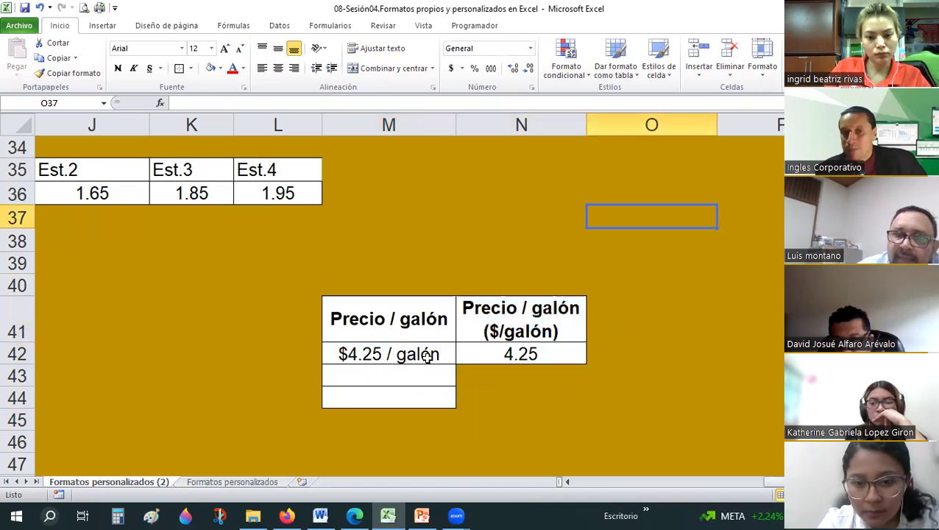
pyautogui.click(427, 357)
pyautogui.click(544, 350)
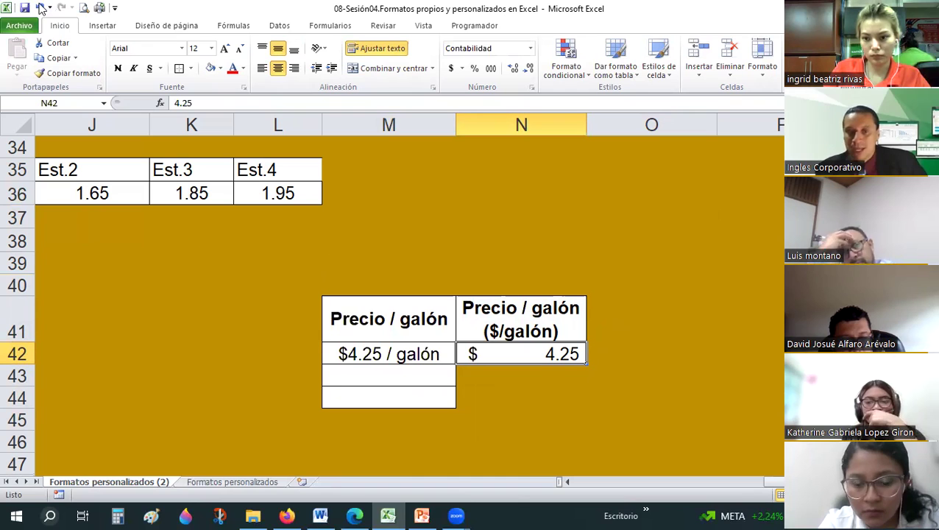
pyautogui.hotkey('ctrl', 'z')
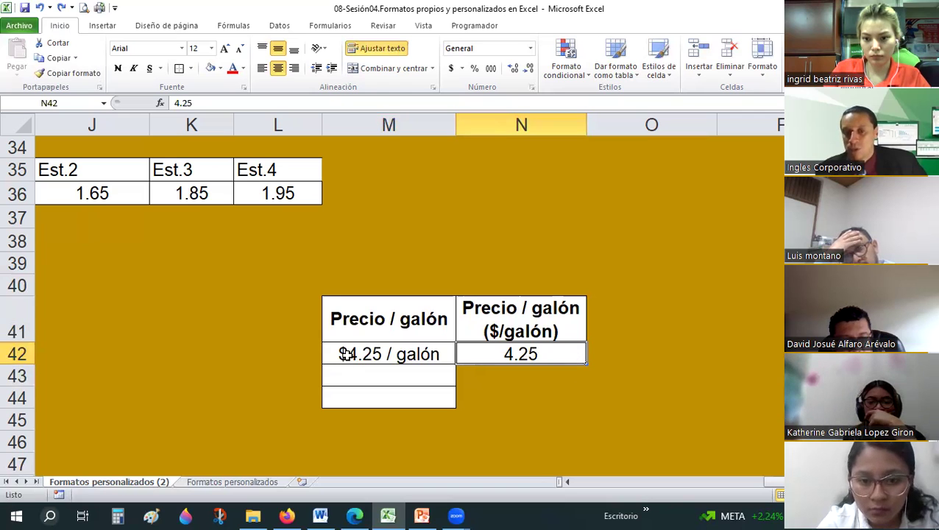
# Step: Scroll back up to the formats table, select the km/hr header in P7, then switch to the browser
pyautogui.press('Left')
pyautogui.scroll(4, 450, 337)
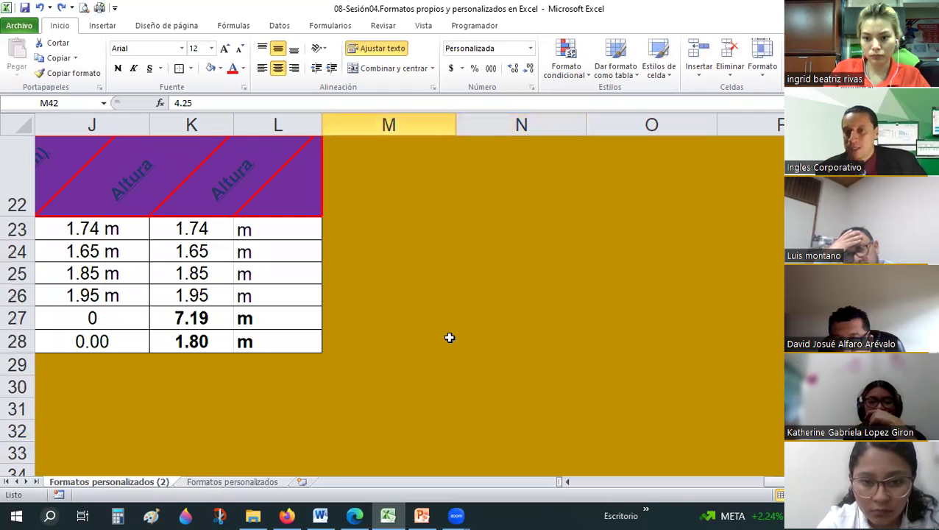
pyautogui.scroll(3, 449, 337)
pyautogui.scroll(2, 513, 181)
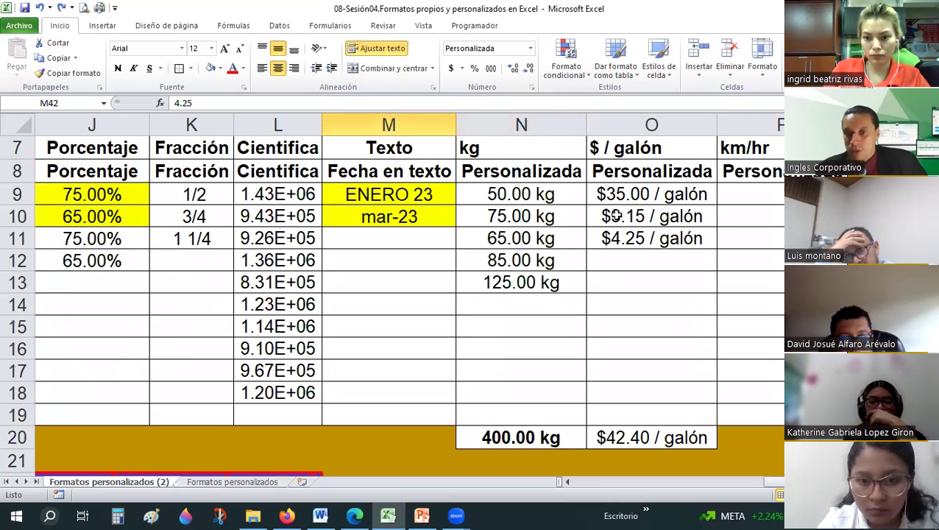
pyautogui.scroll(1, 529, 321)
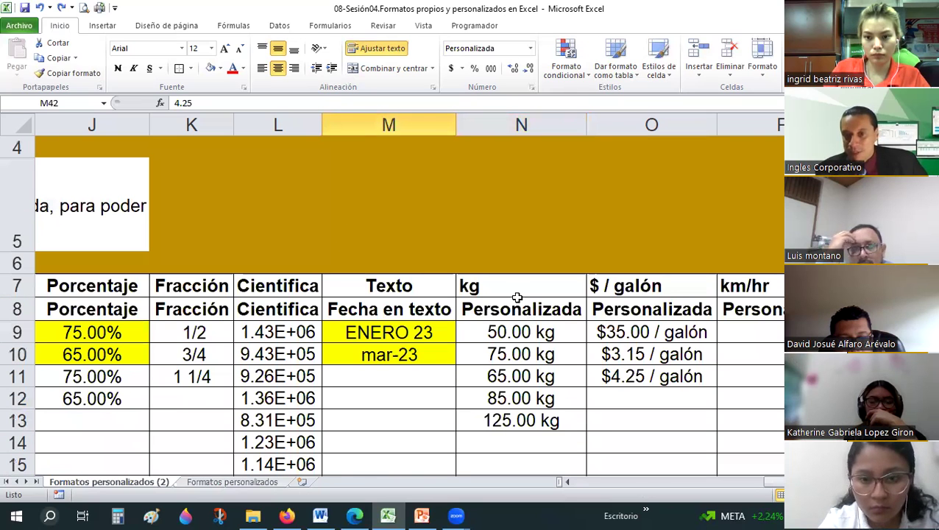
pyautogui.scroll(-1, 762, 164)
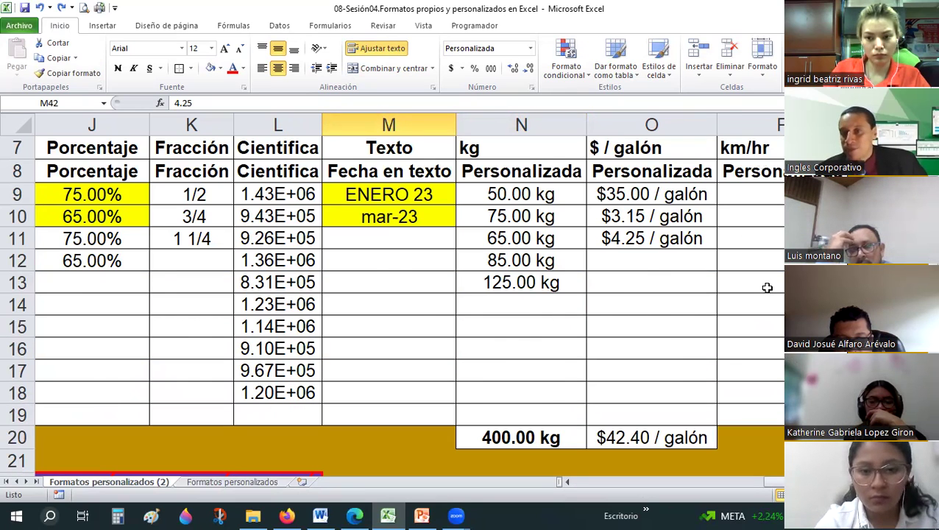
pyautogui.scroll(1, 767, 287)
pyautogui.click(755, 290)
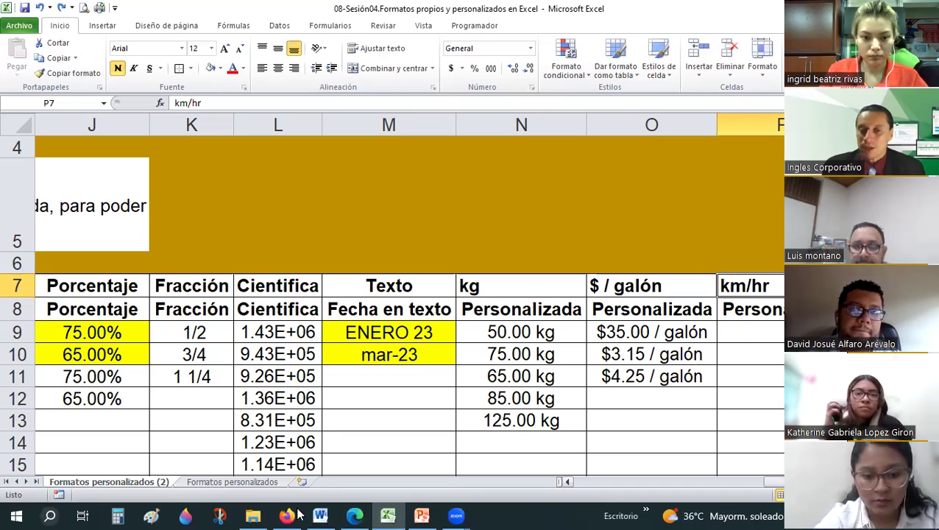
pyautogui.hotkey('alt', 'Tab')
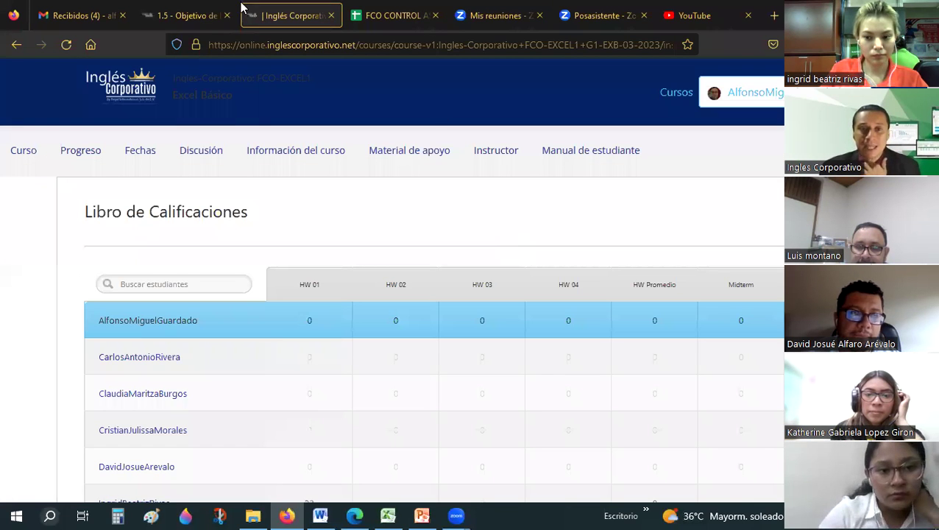
# Step: Bring up the '1.5 - Objetivo' lesson tab and scroll to the top of its page
pyautogui.hotkey('ctrl', 'shift', 'Tab')
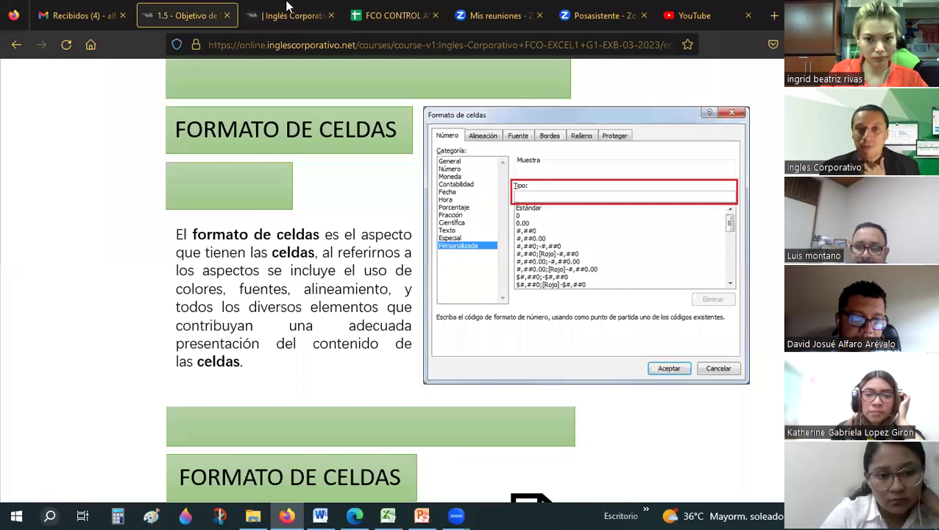
pyautogui.scroll(3, 394, 221)
pyautogui.hotkey('ctrl', 'Tab')
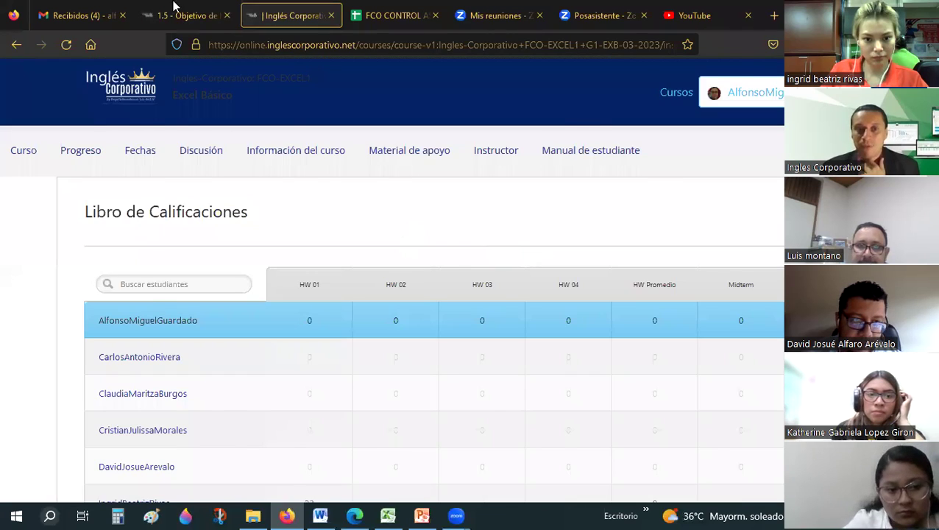
pyautogui.hotkey('ctrl', 'shift', 'Tab')
pyautogui.scroll(5, 763, 274)
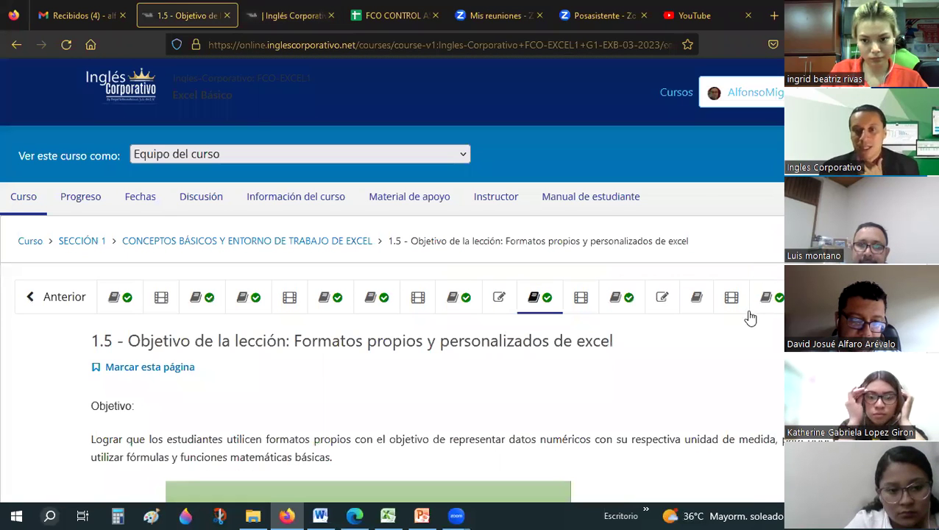